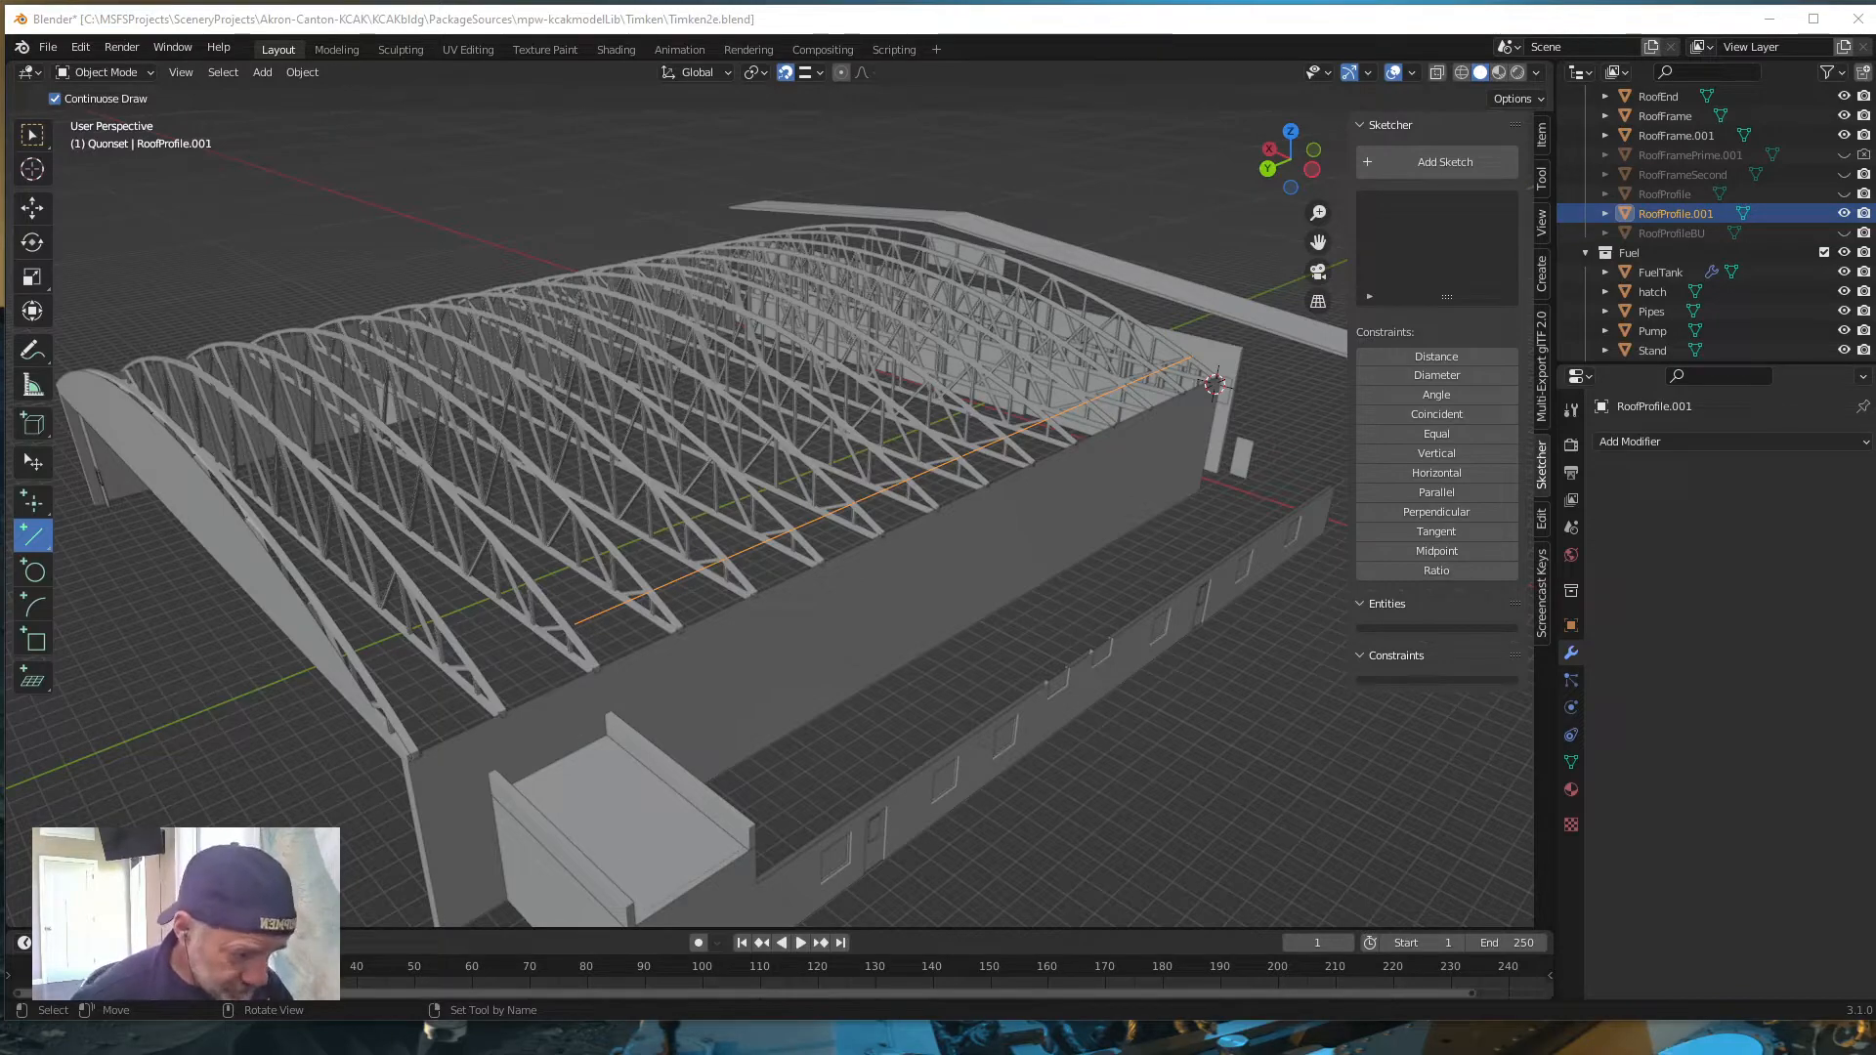
Step: Select the RoofFrame trusses at the far end of the building and open their mesh for editing
middle_click_drag(690, 690, 737, 660)
middle_click_drag(870, 676, 561, 711, "shift")
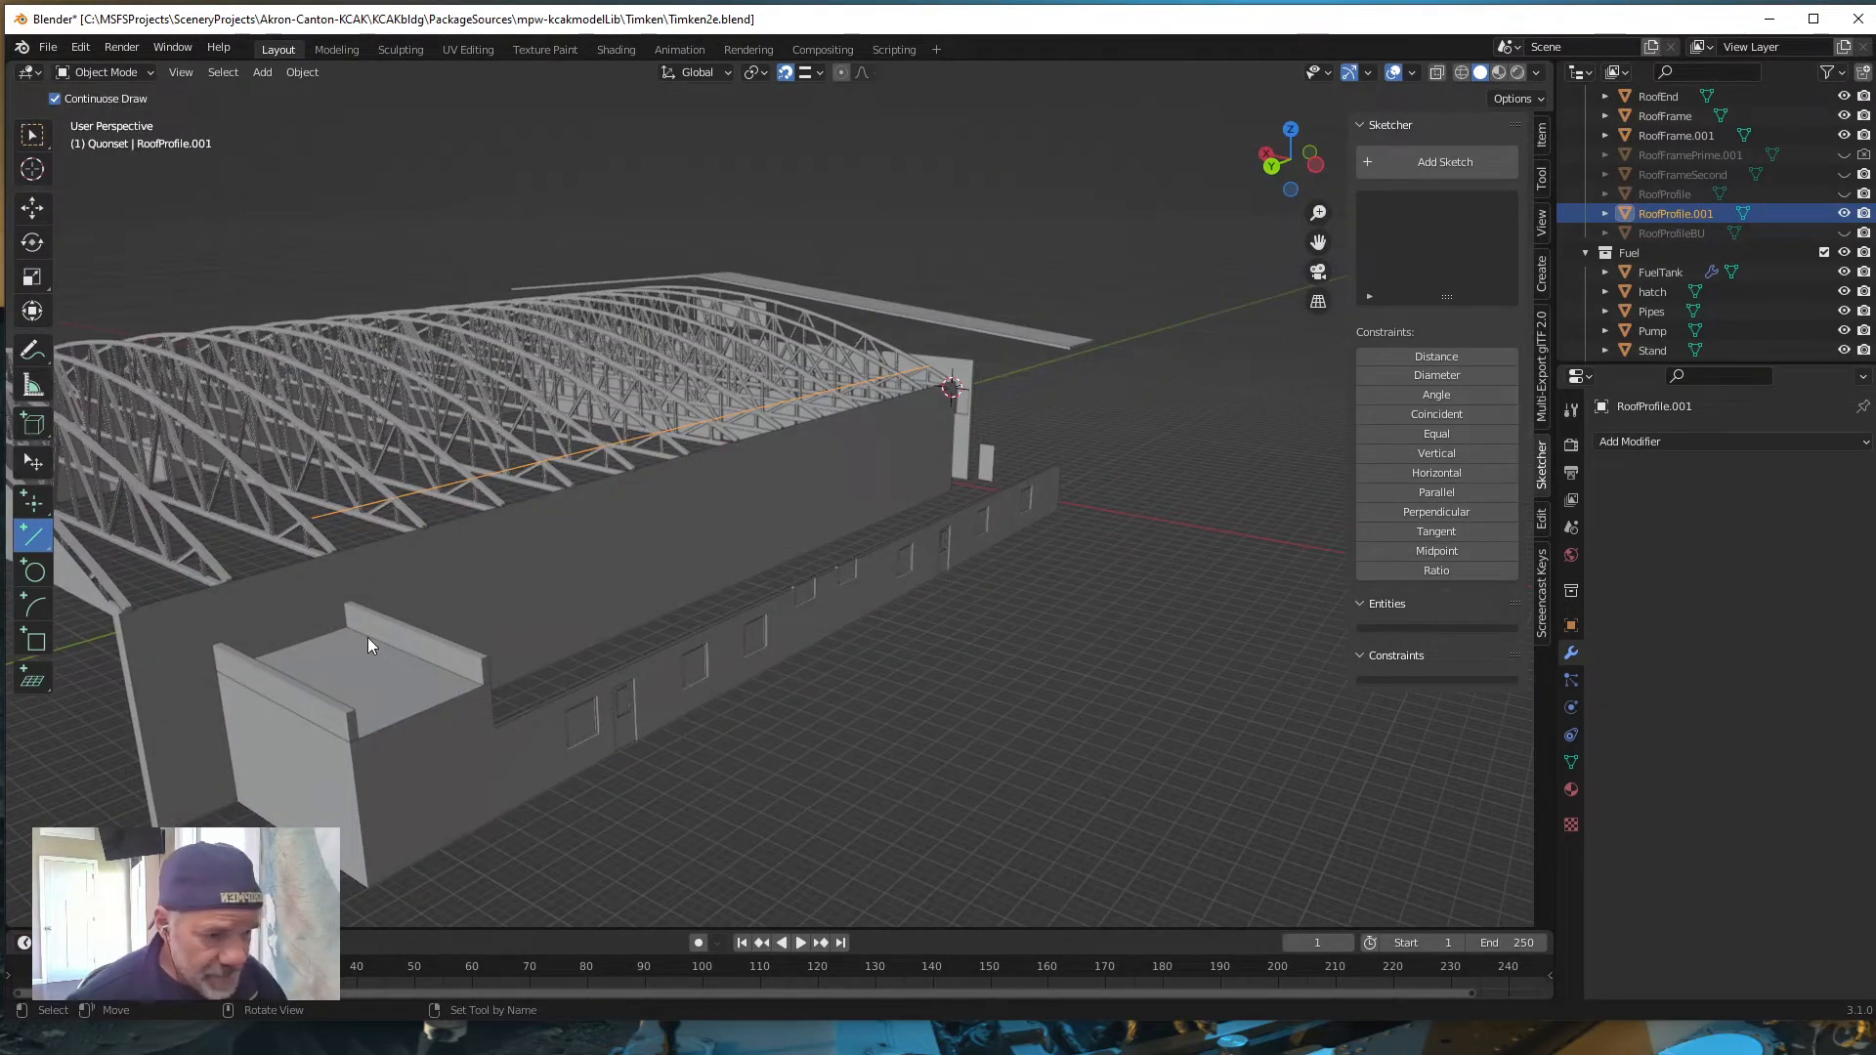
middle_click_drag(385, 642, 733, 666, "shift")
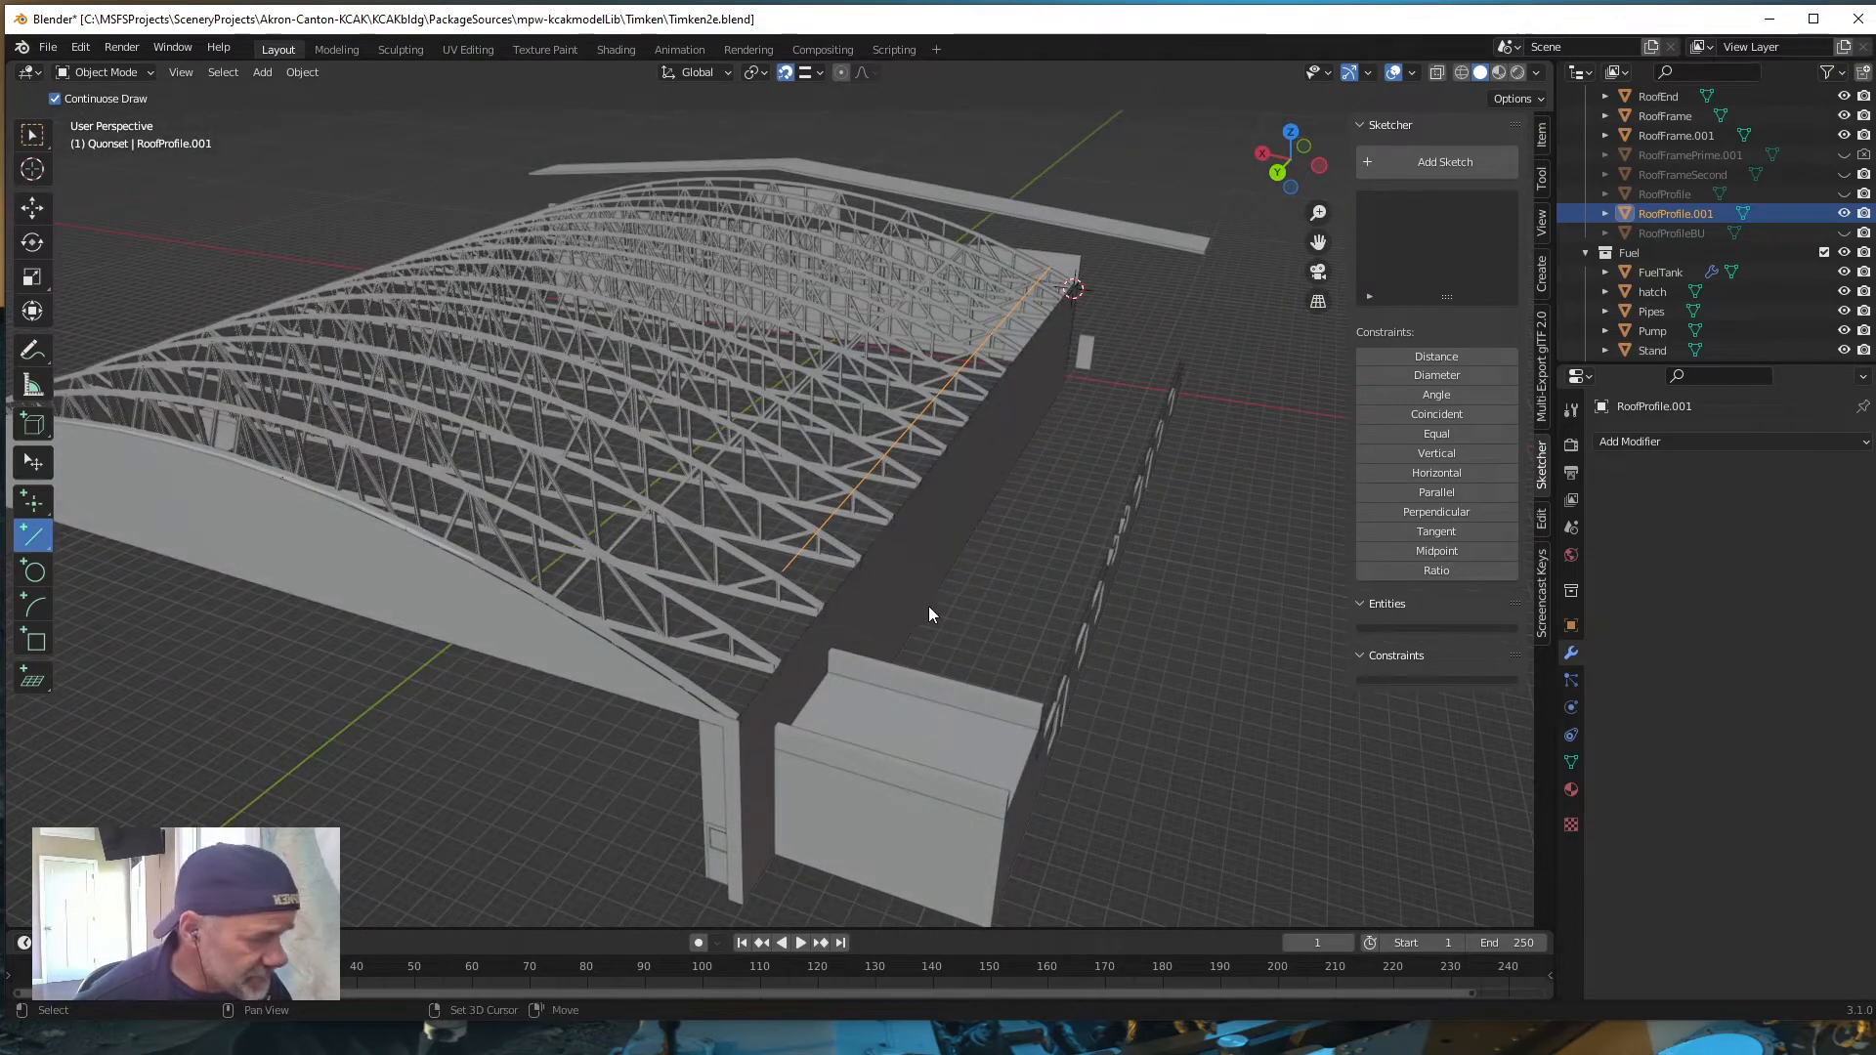
middle_click_drag(925, 594, 882, 558, "shift")
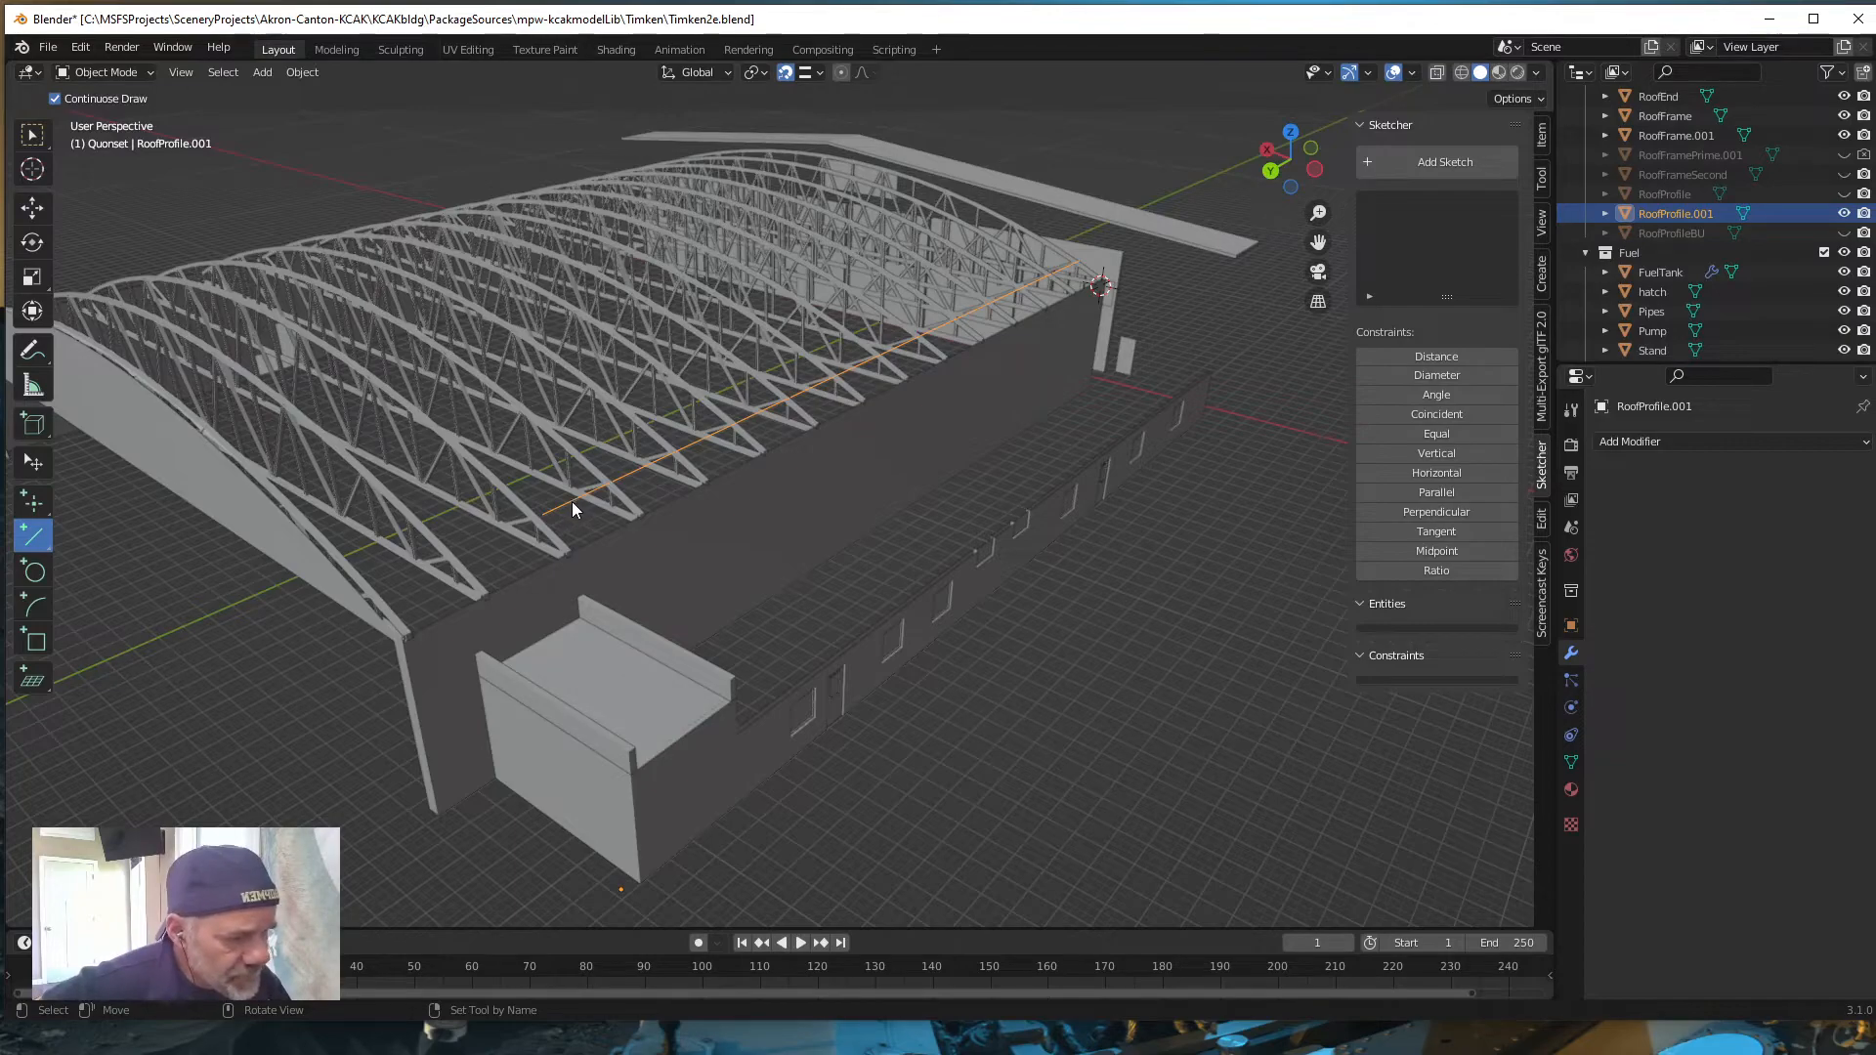
middle_click_drag(450, 648, 507, 788)
scroll(703, 498, "up", 5)
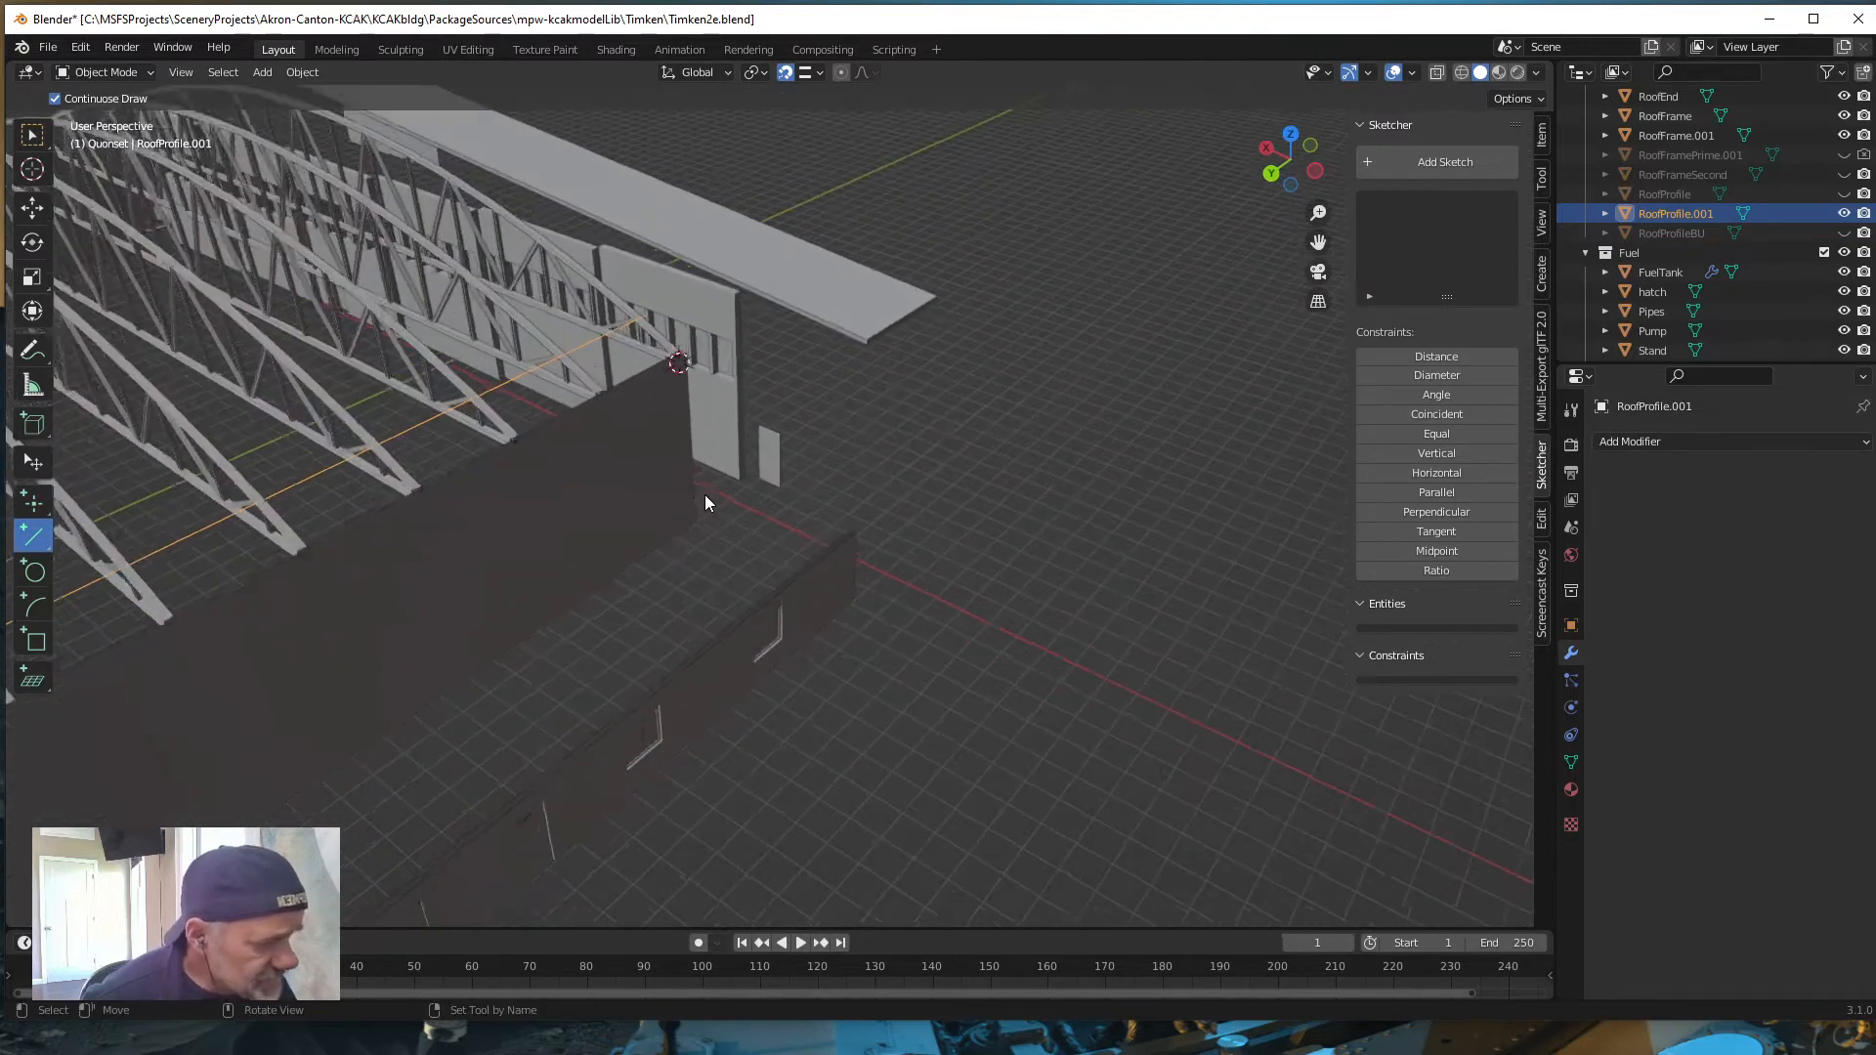
left_click(649, 326)
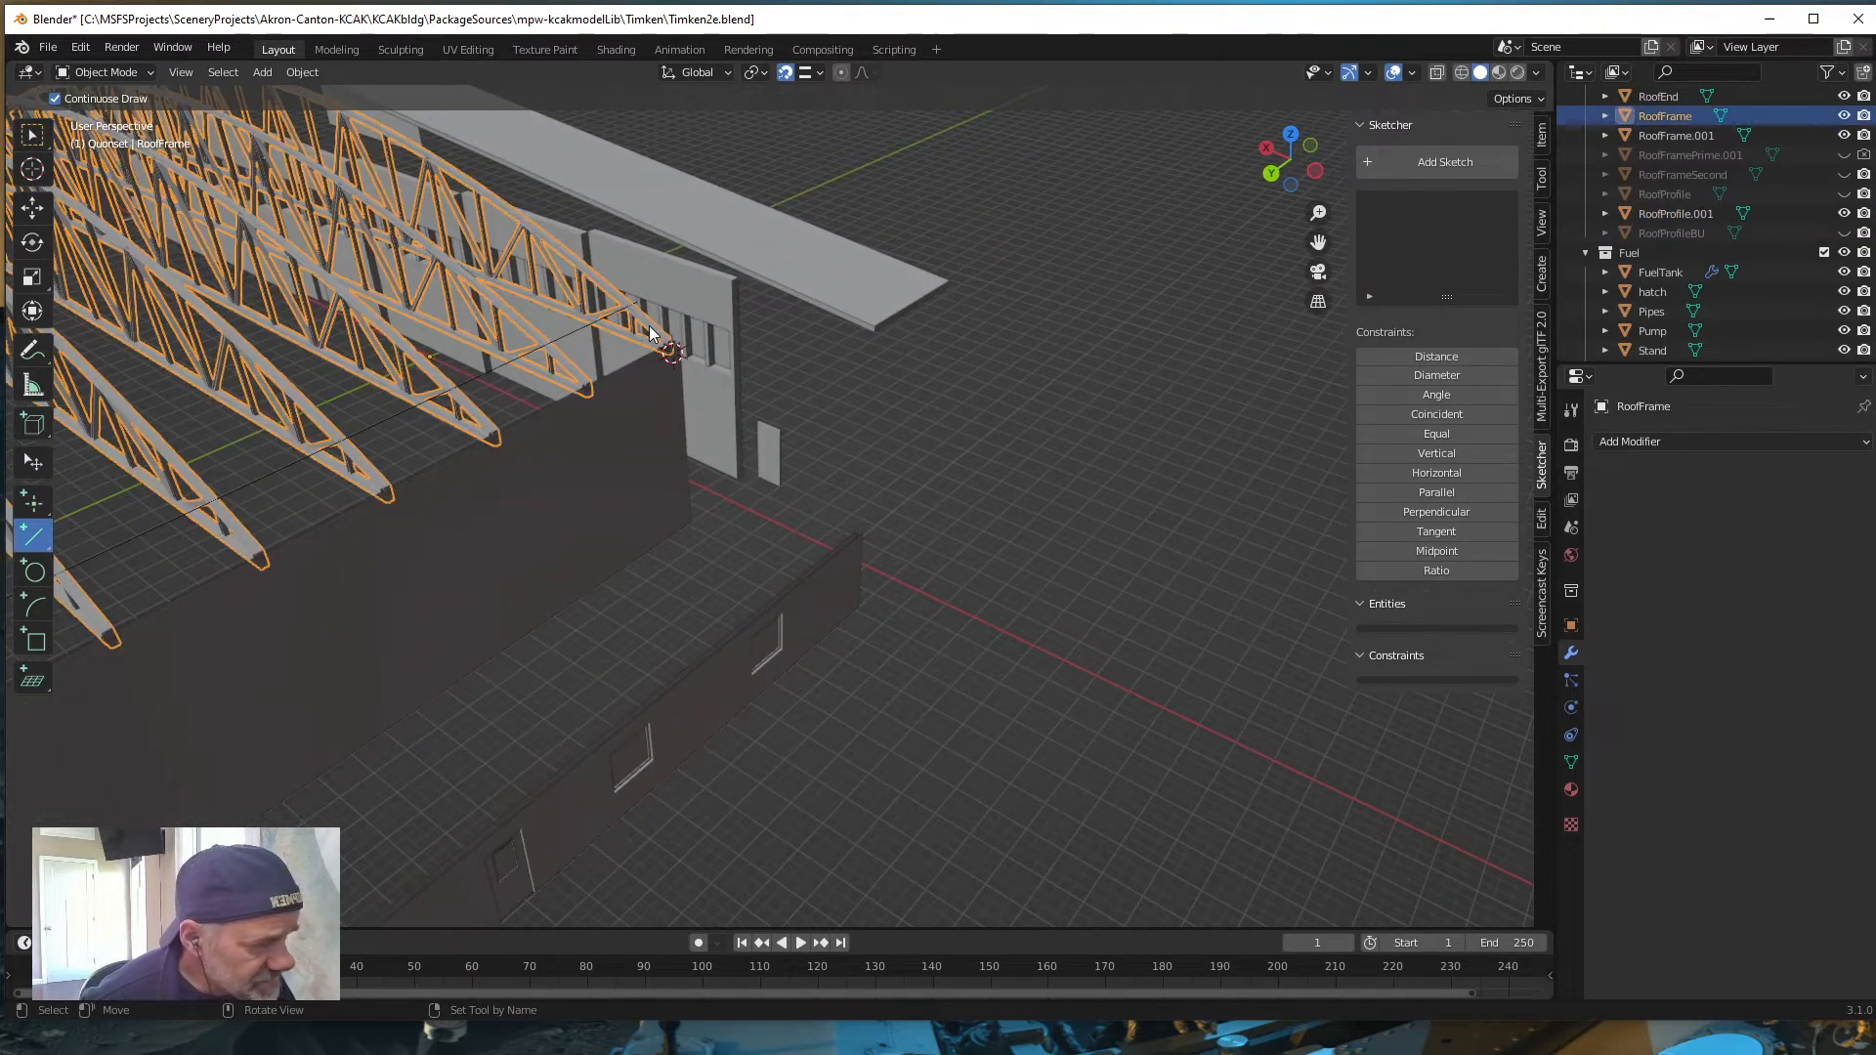
key("Tab")
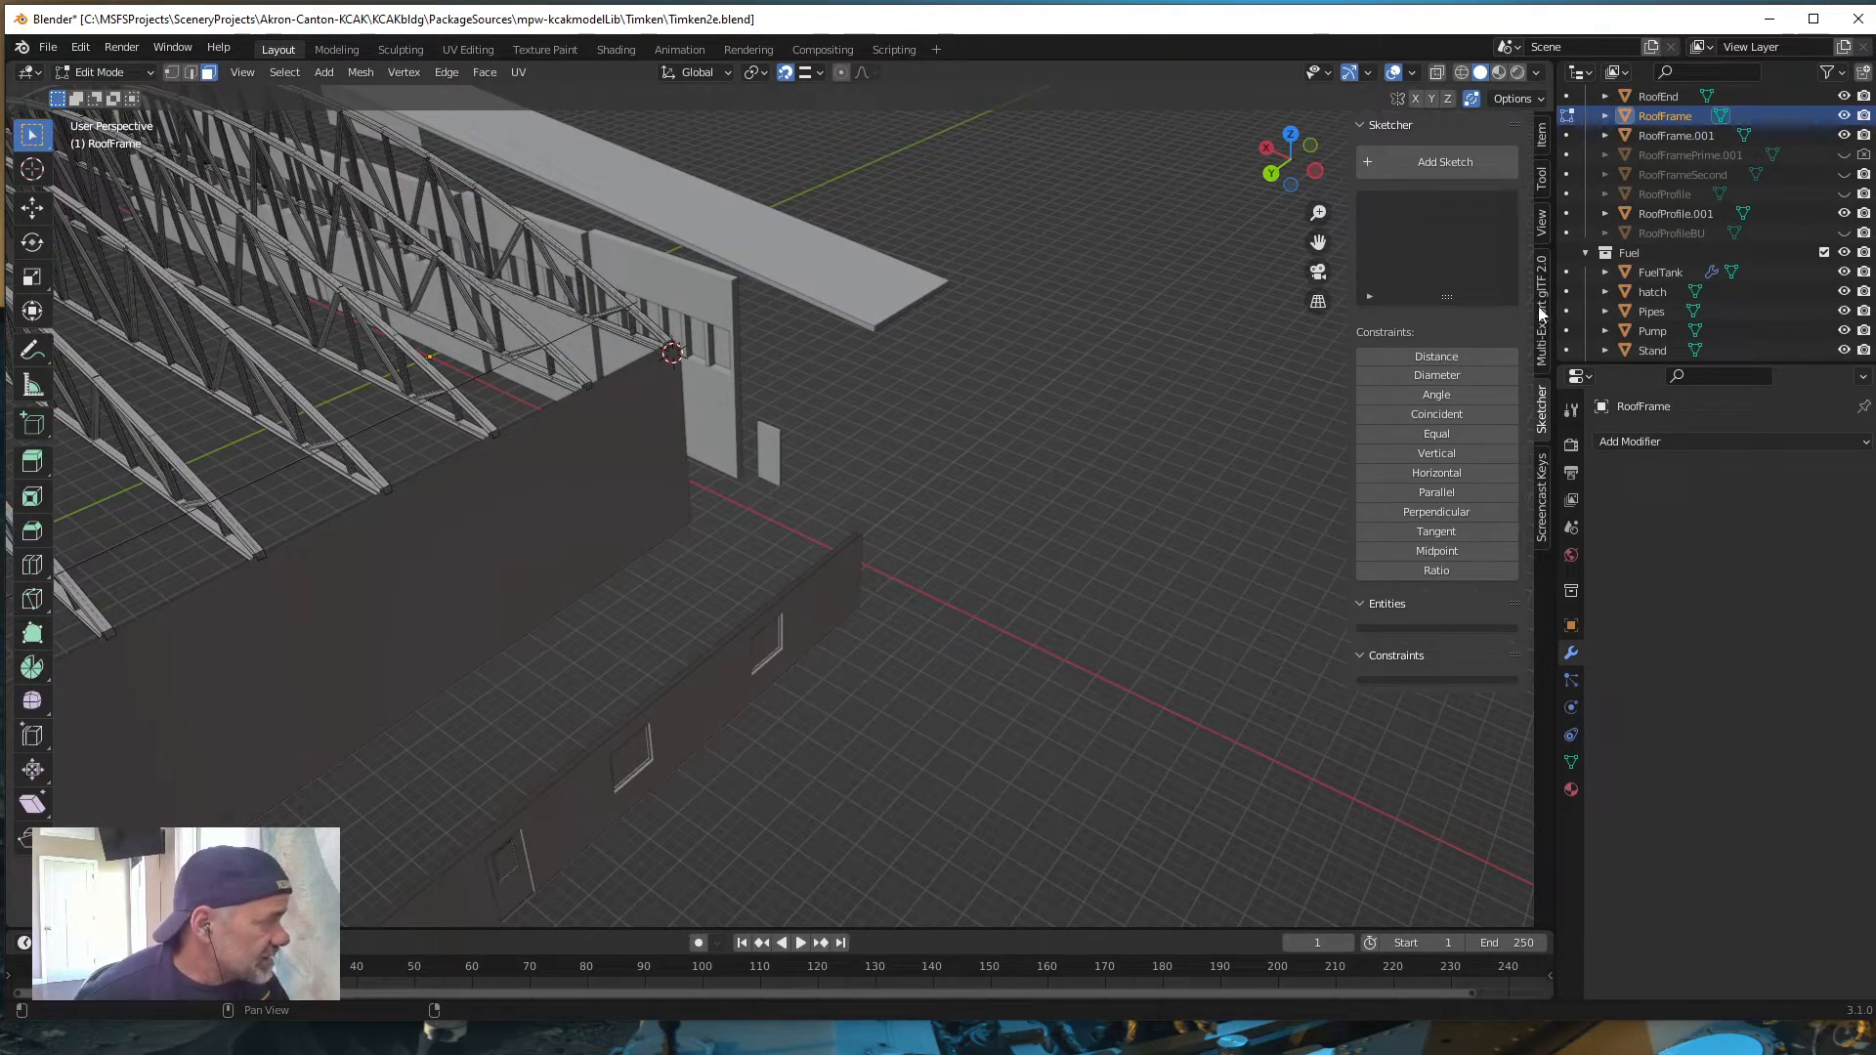
Step: Enable the Screencast Keys overlay and display the transform values of the selection
left_click(1542, 498)
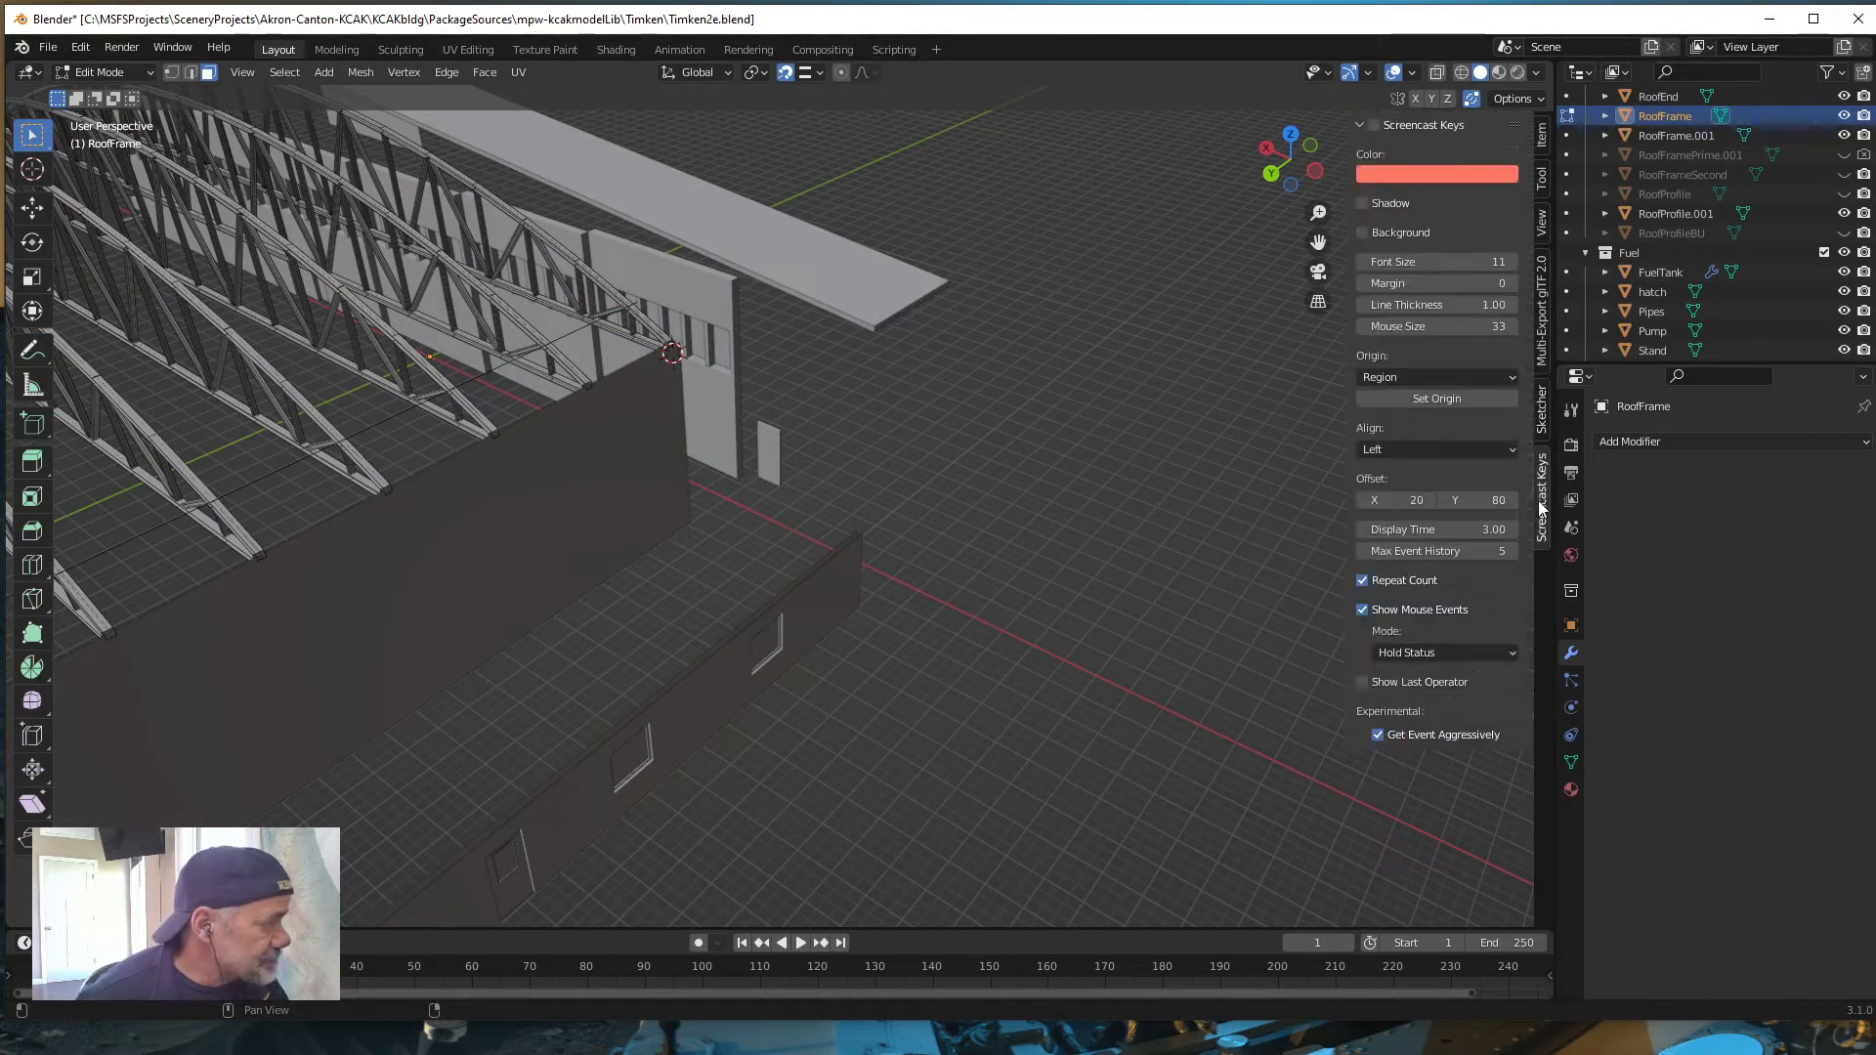
left_click(1373, 125)
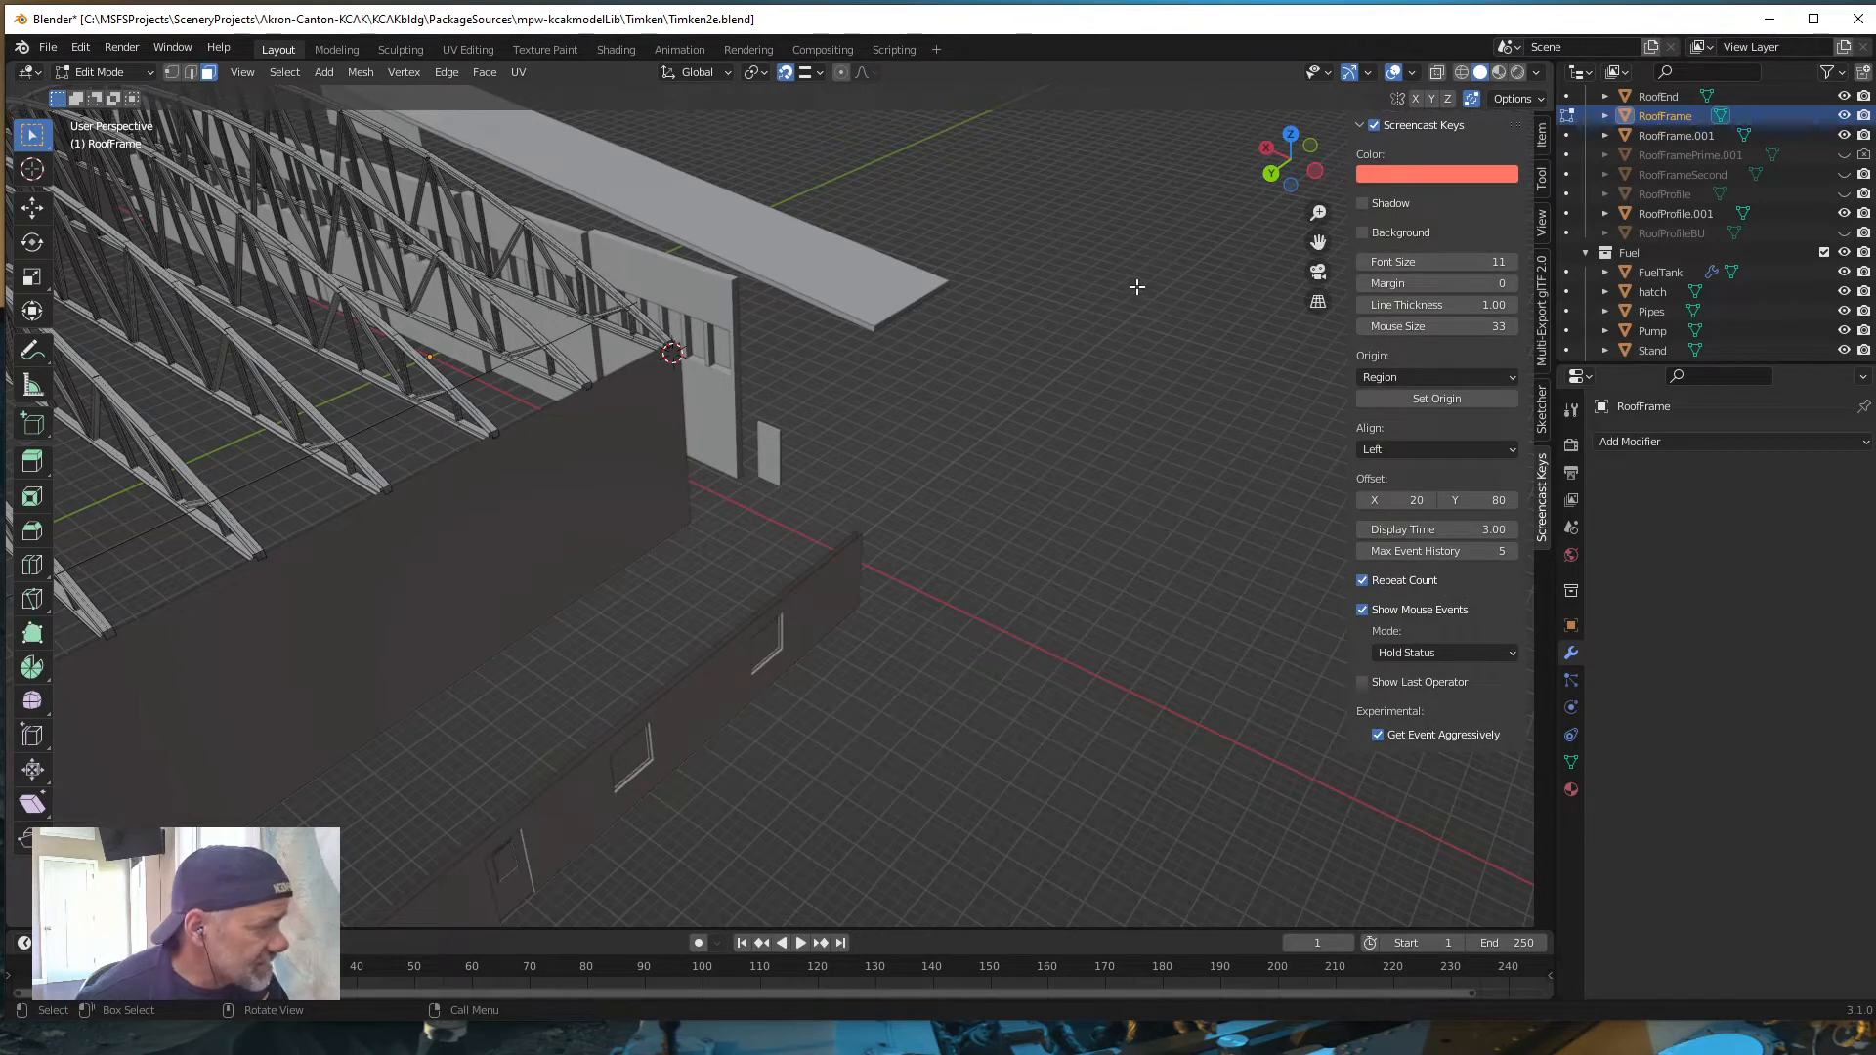
left_click(1541, 137)
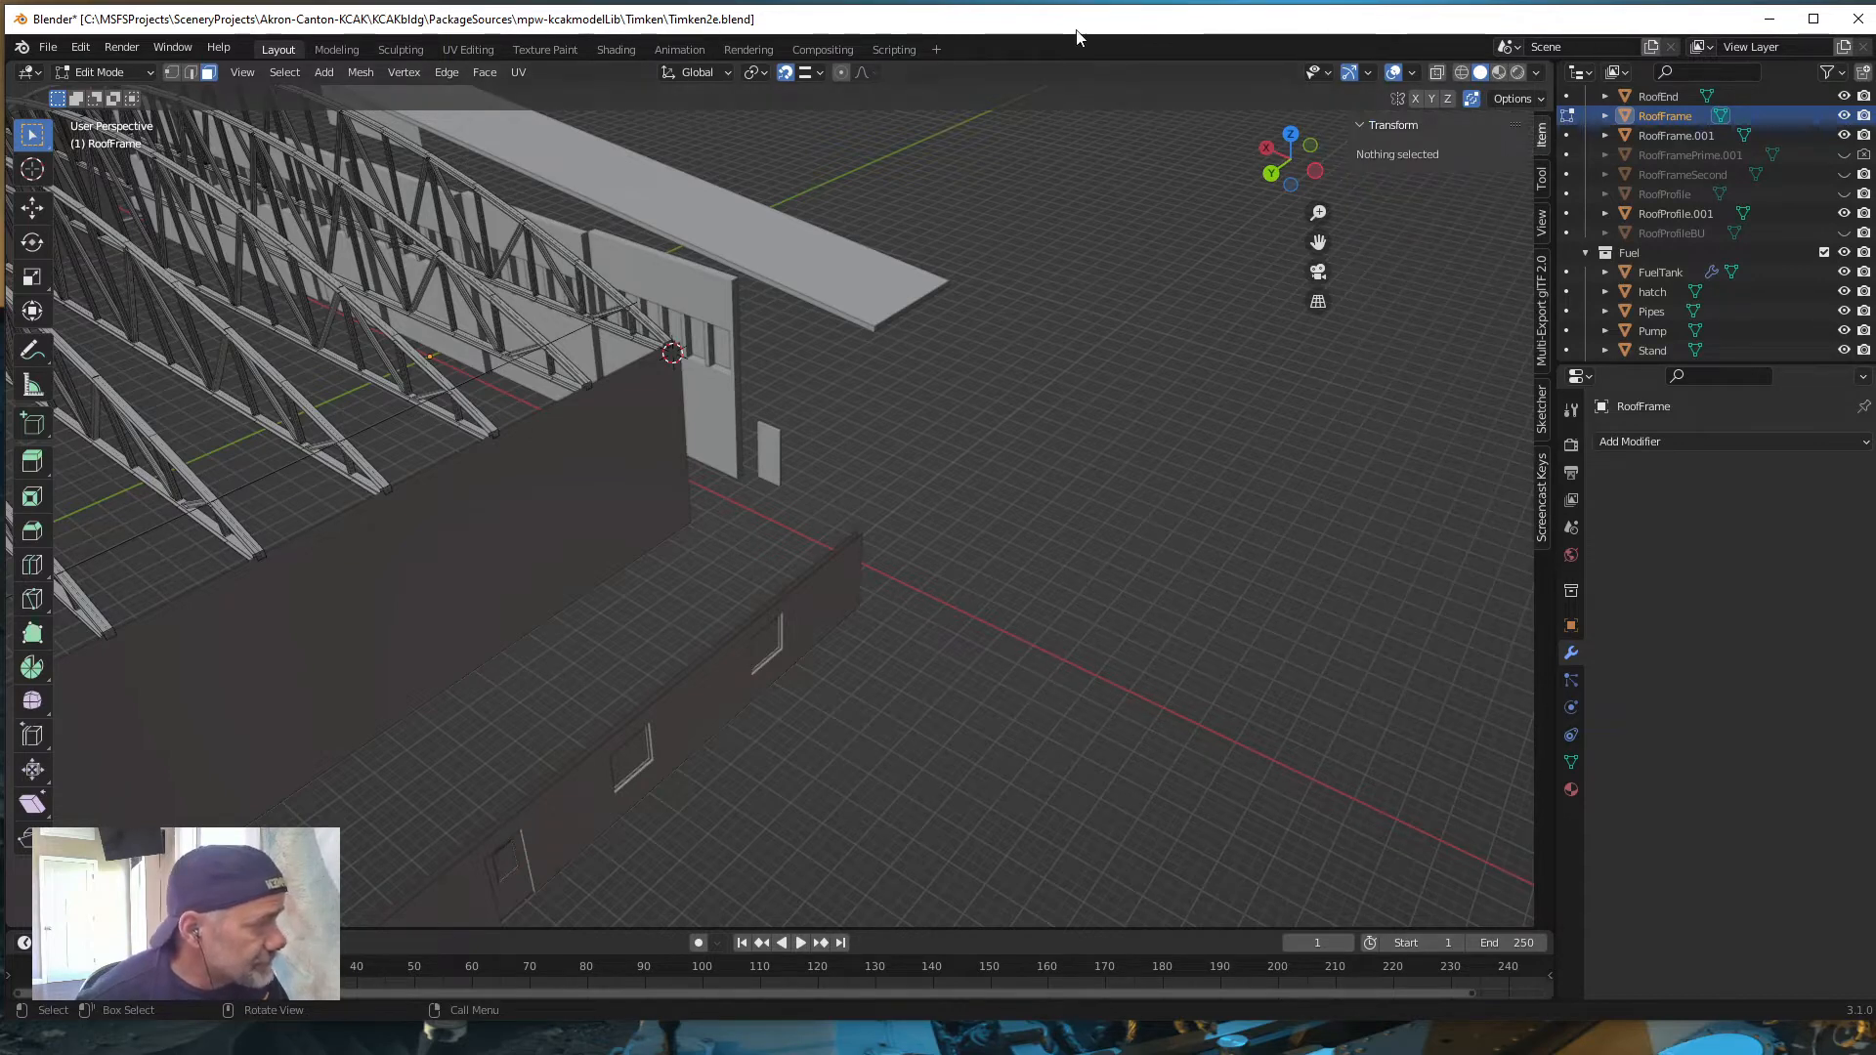
Step: Set the mesh editing to vertex selection and turn on X-ray display
middle_click_drag(777, 532, 1050, 707)
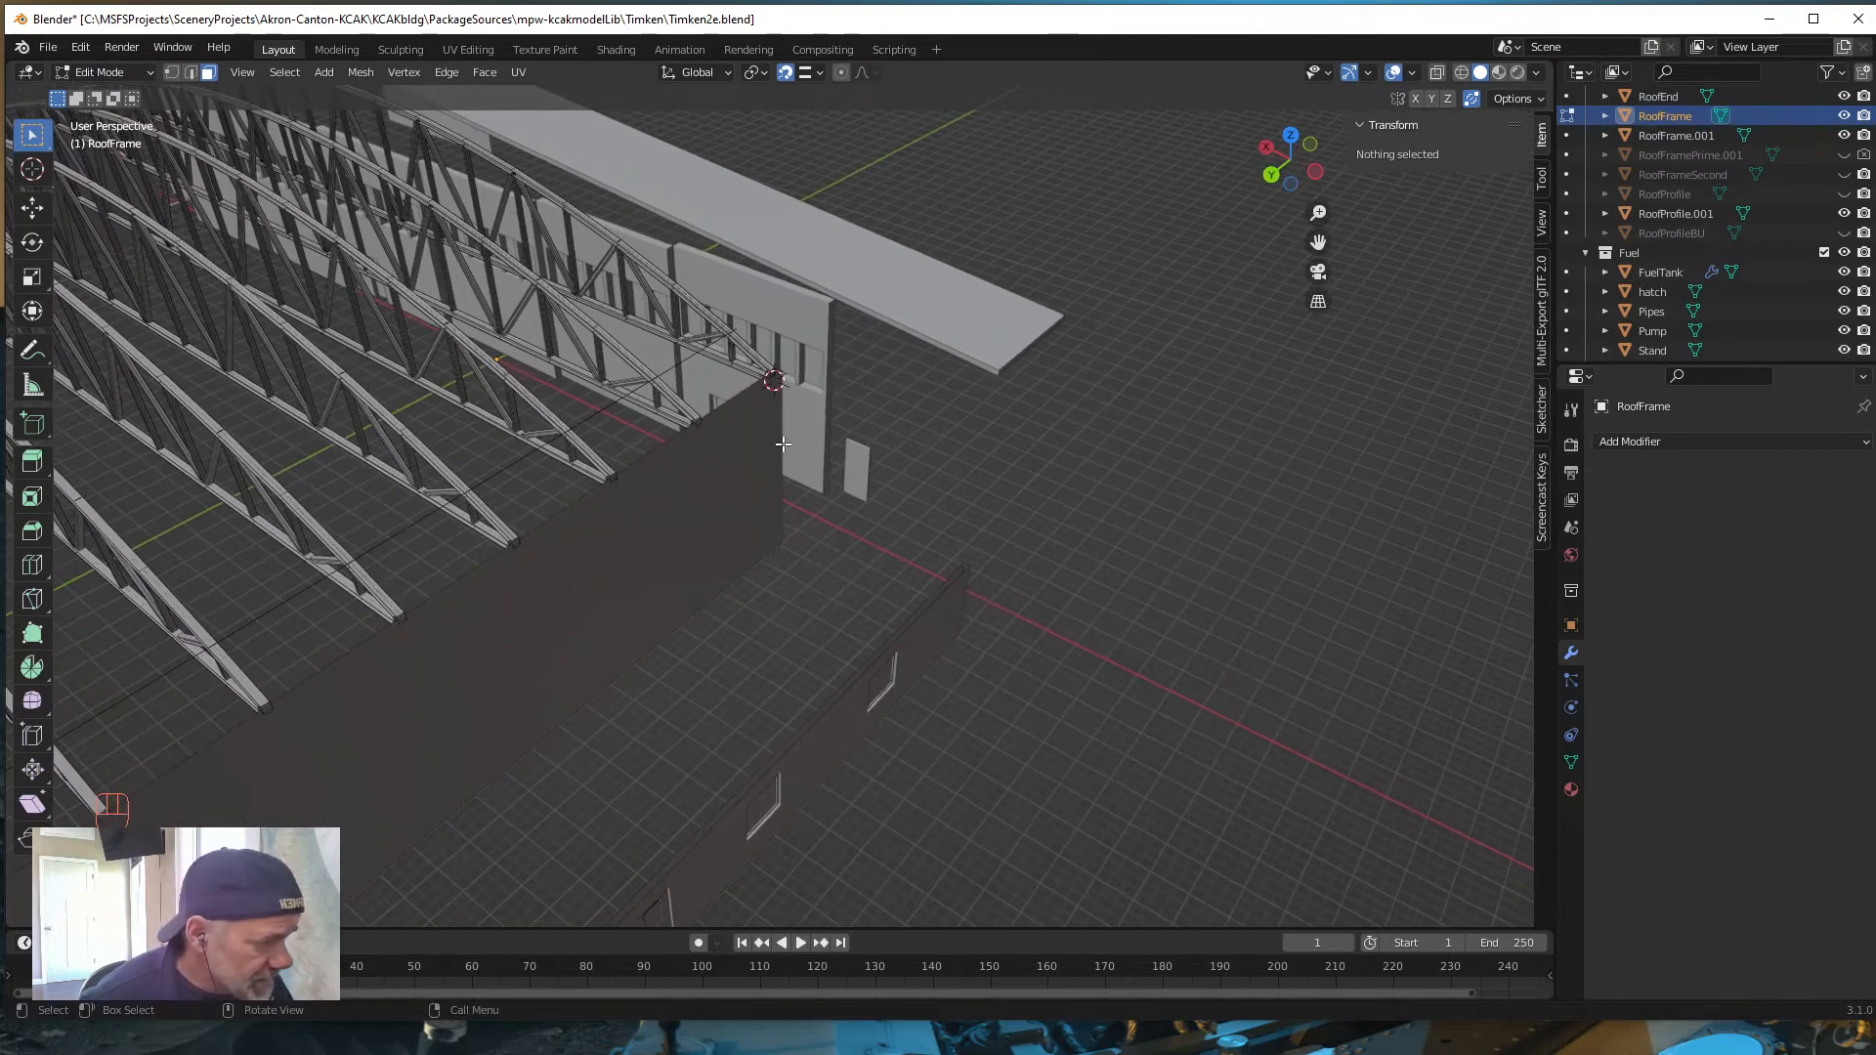
scroll(783, 443, "up", 2)
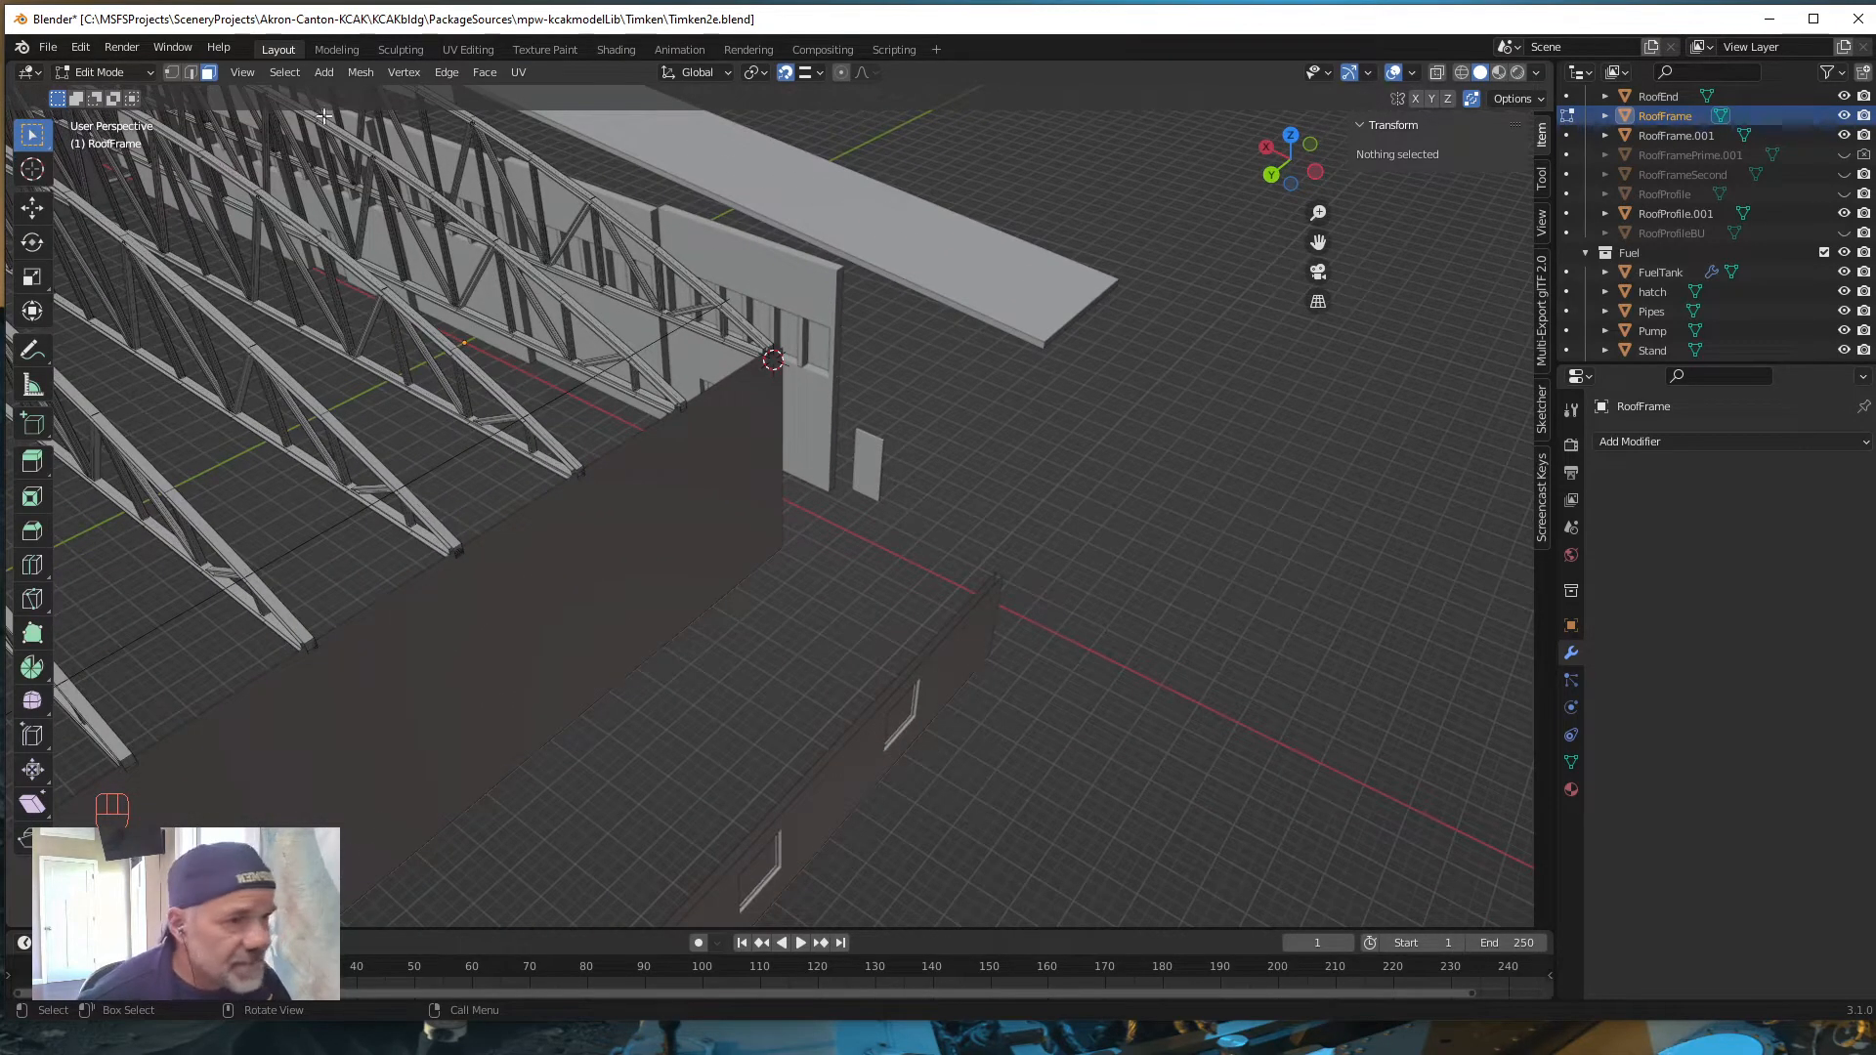
left_click(171, 72)
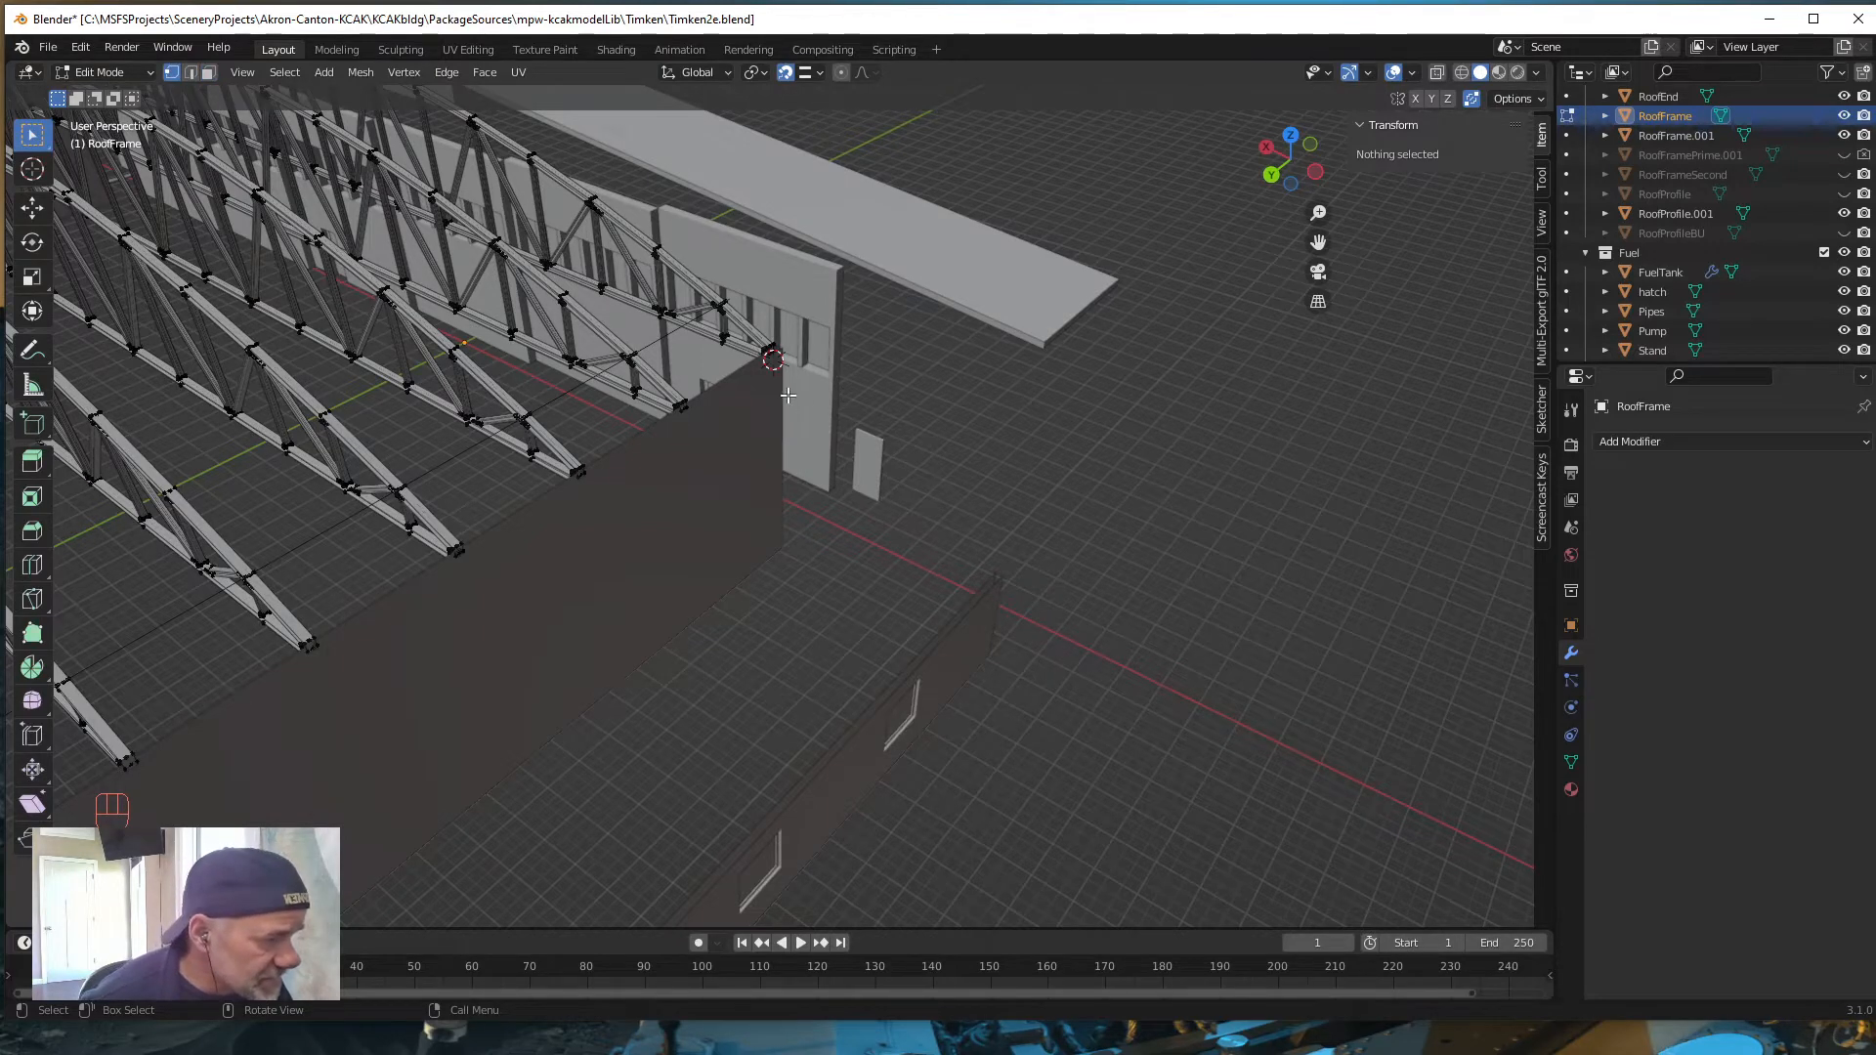
left_click(1437, 73)
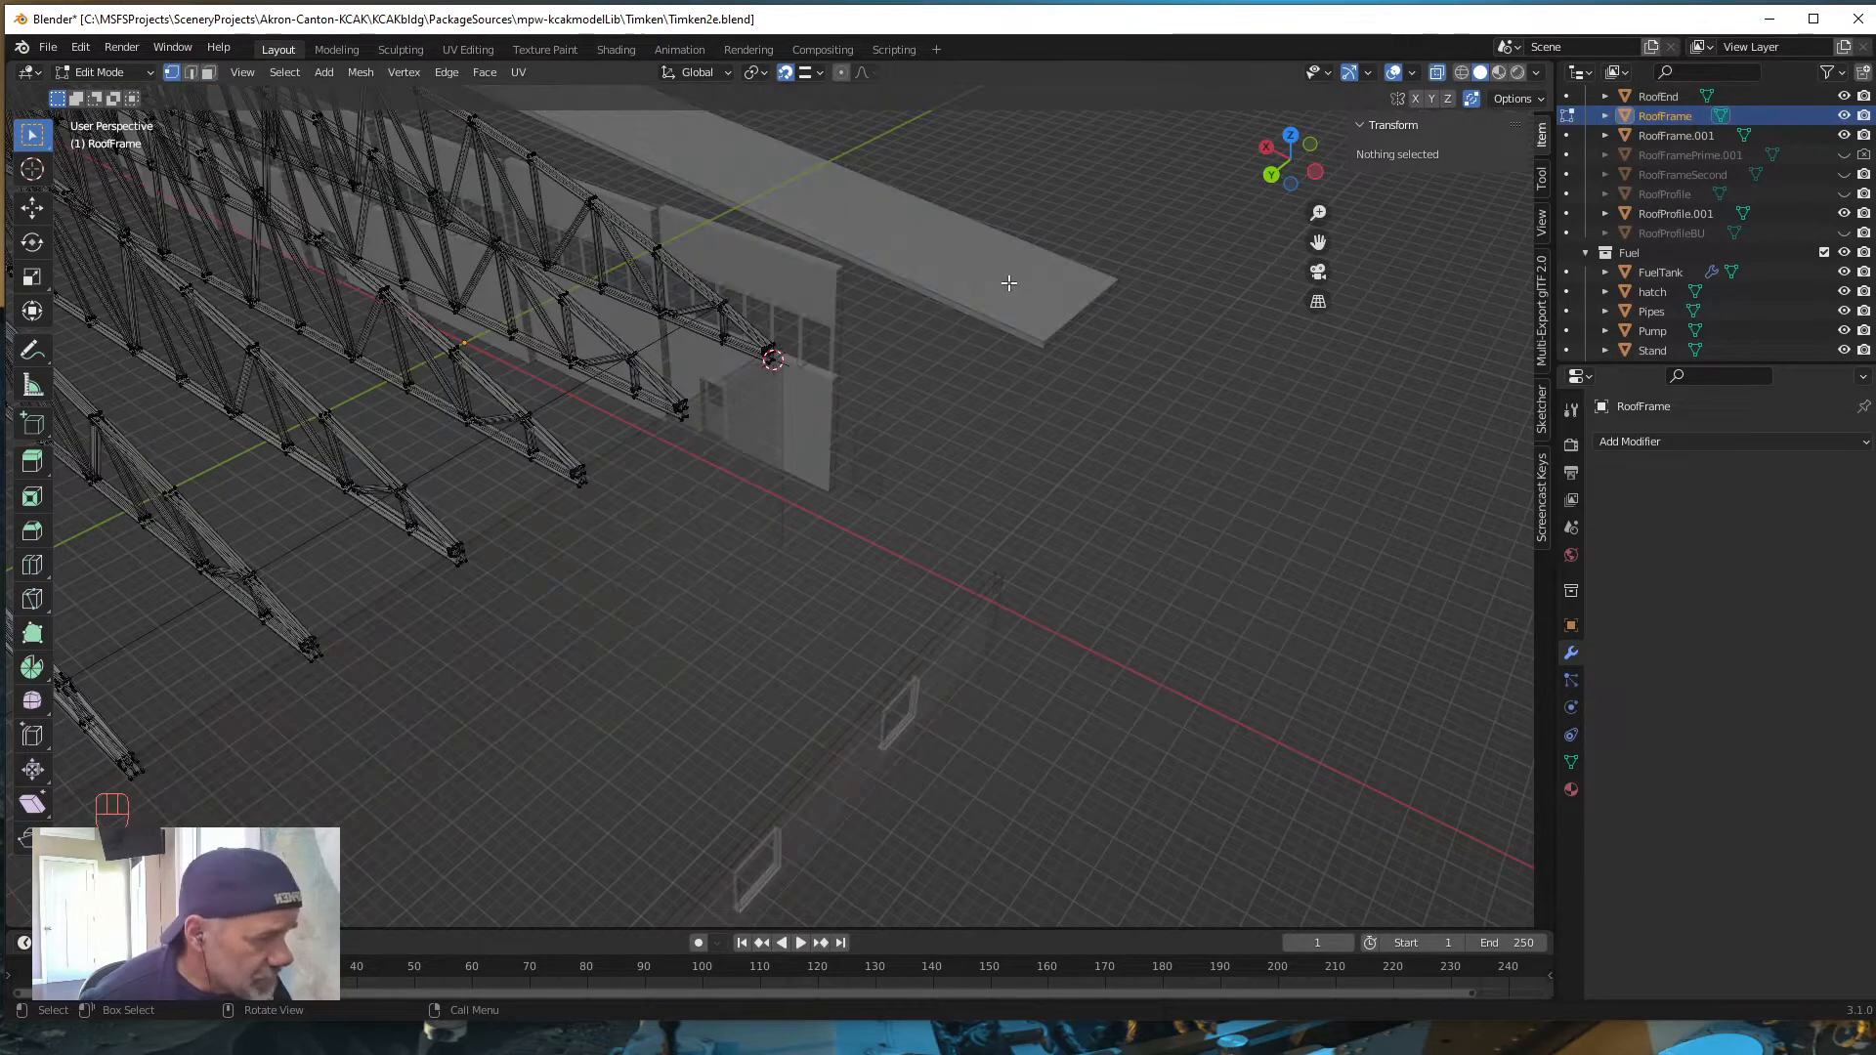
Step: Zoom to the end truss's lower tip and select the bottom corner vertex located at the 3D cursor
scroll(771, 382, "up", 2)
left_click(768, 369)
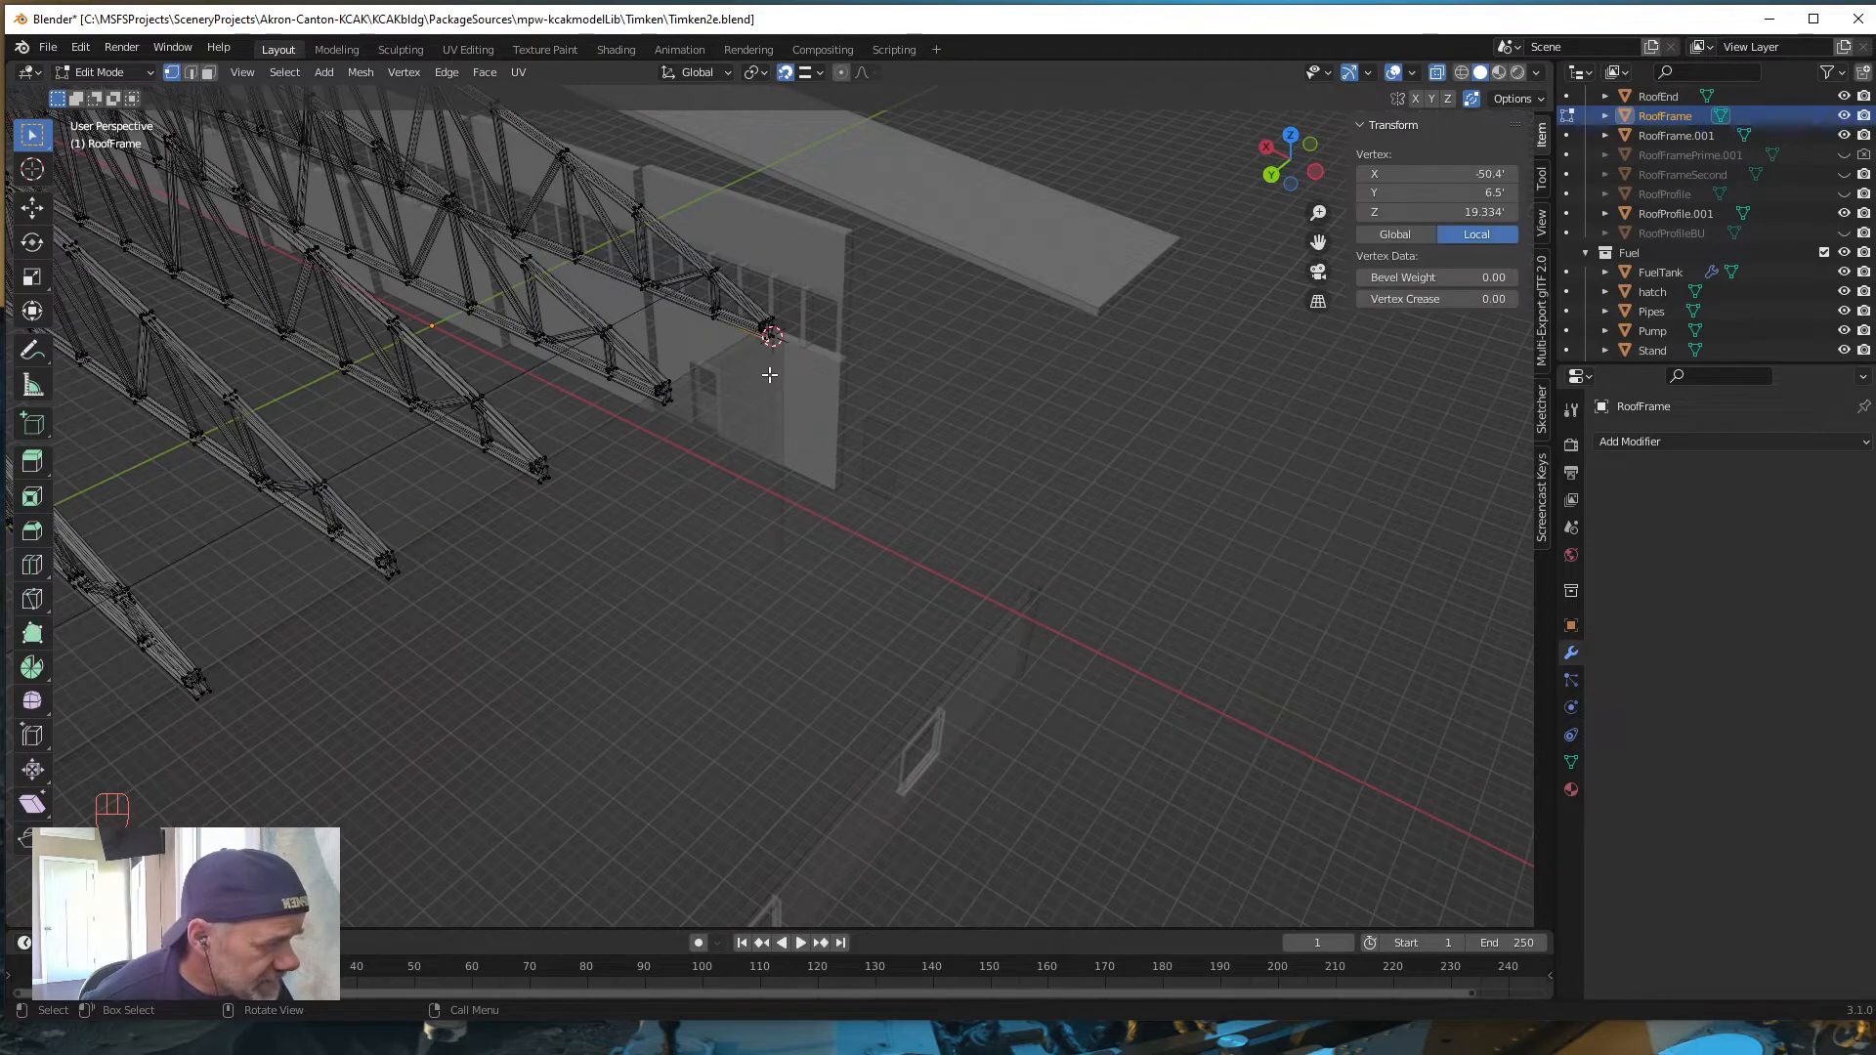
key("KP_Decimal")
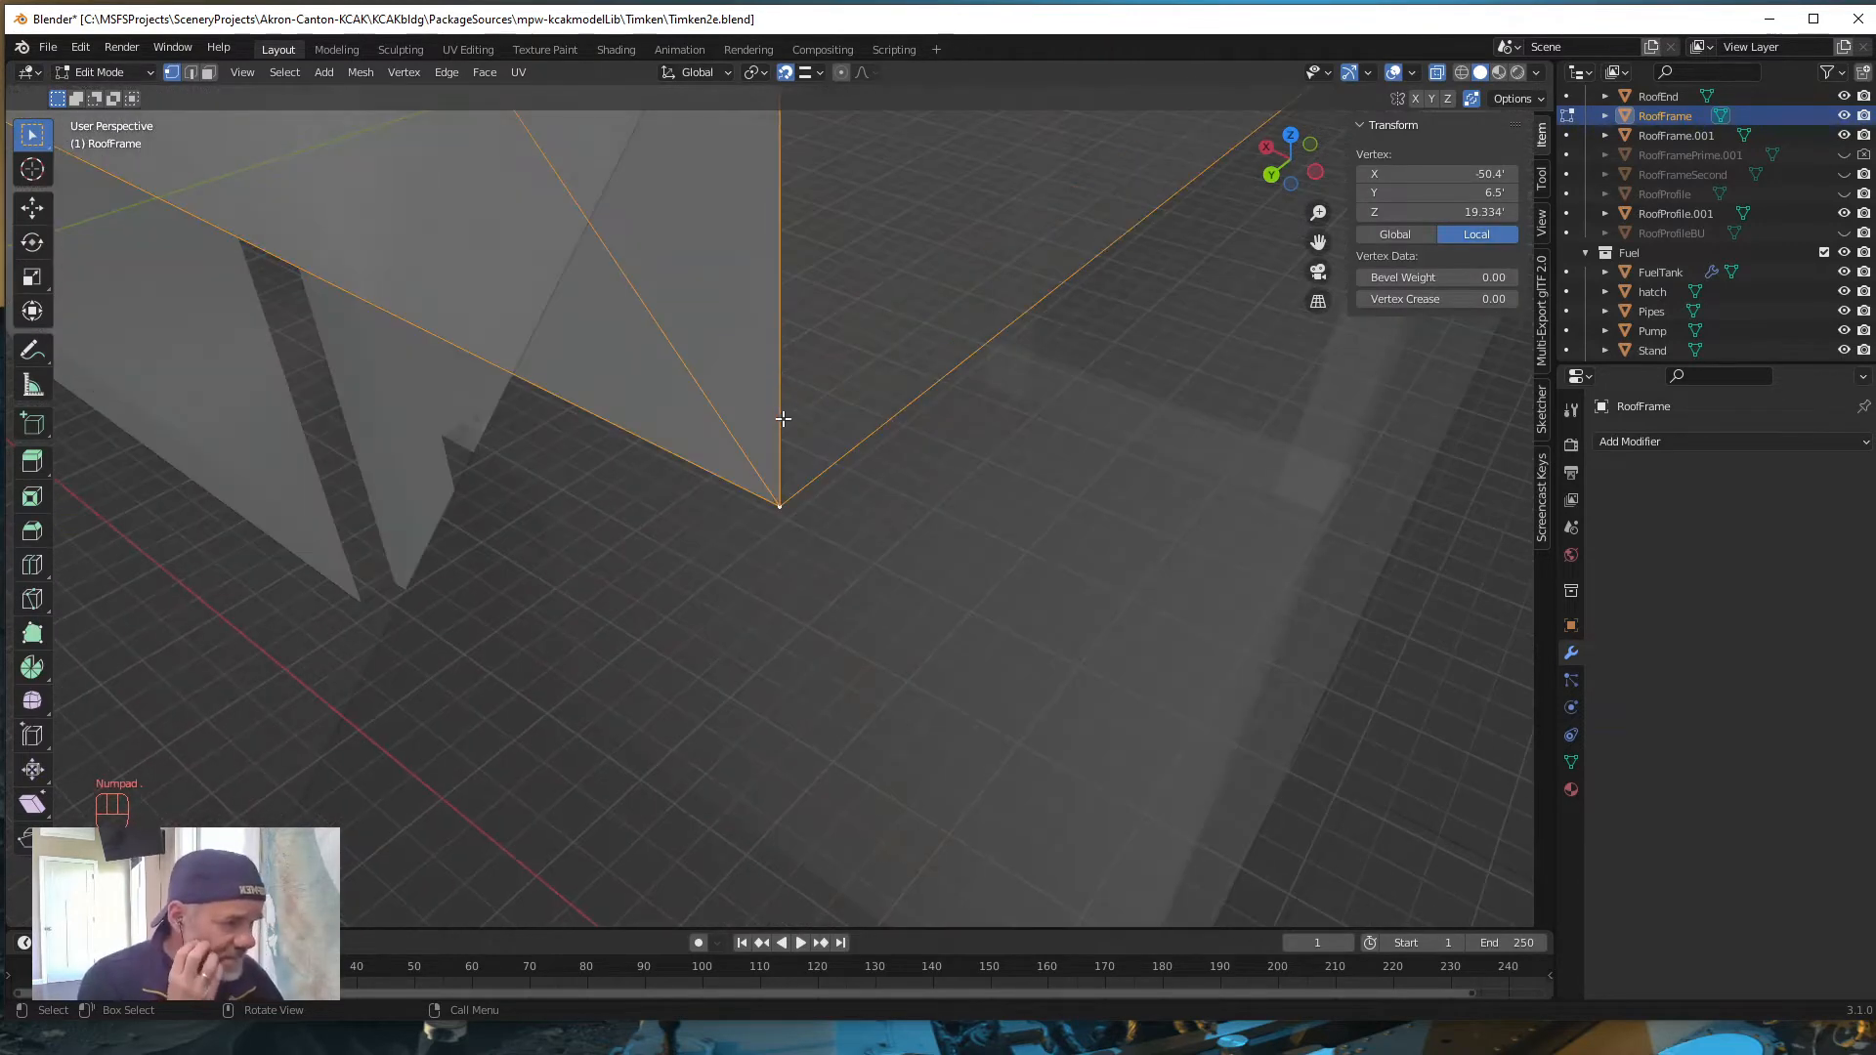
scroll(783, 418, "down", 6)
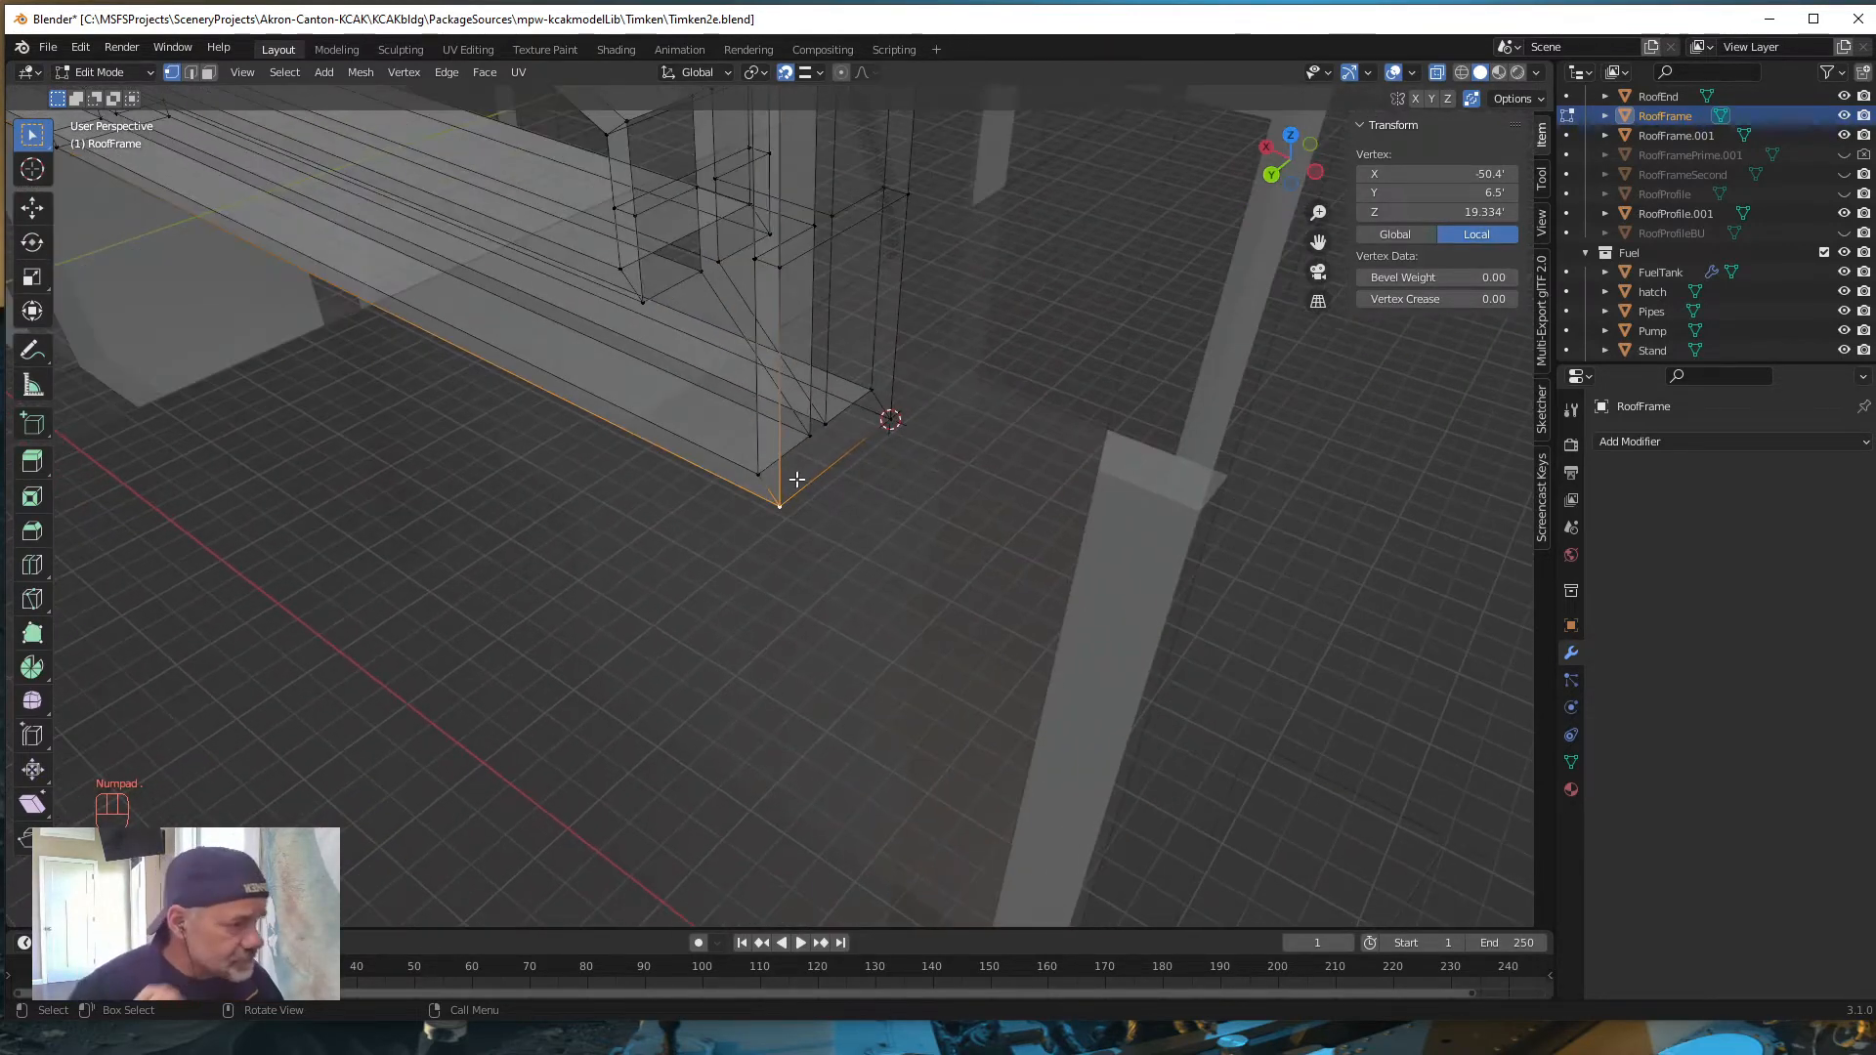
scroll(798, 478, "down", 2)
middle_click_drag(866, 511, 785, 475)
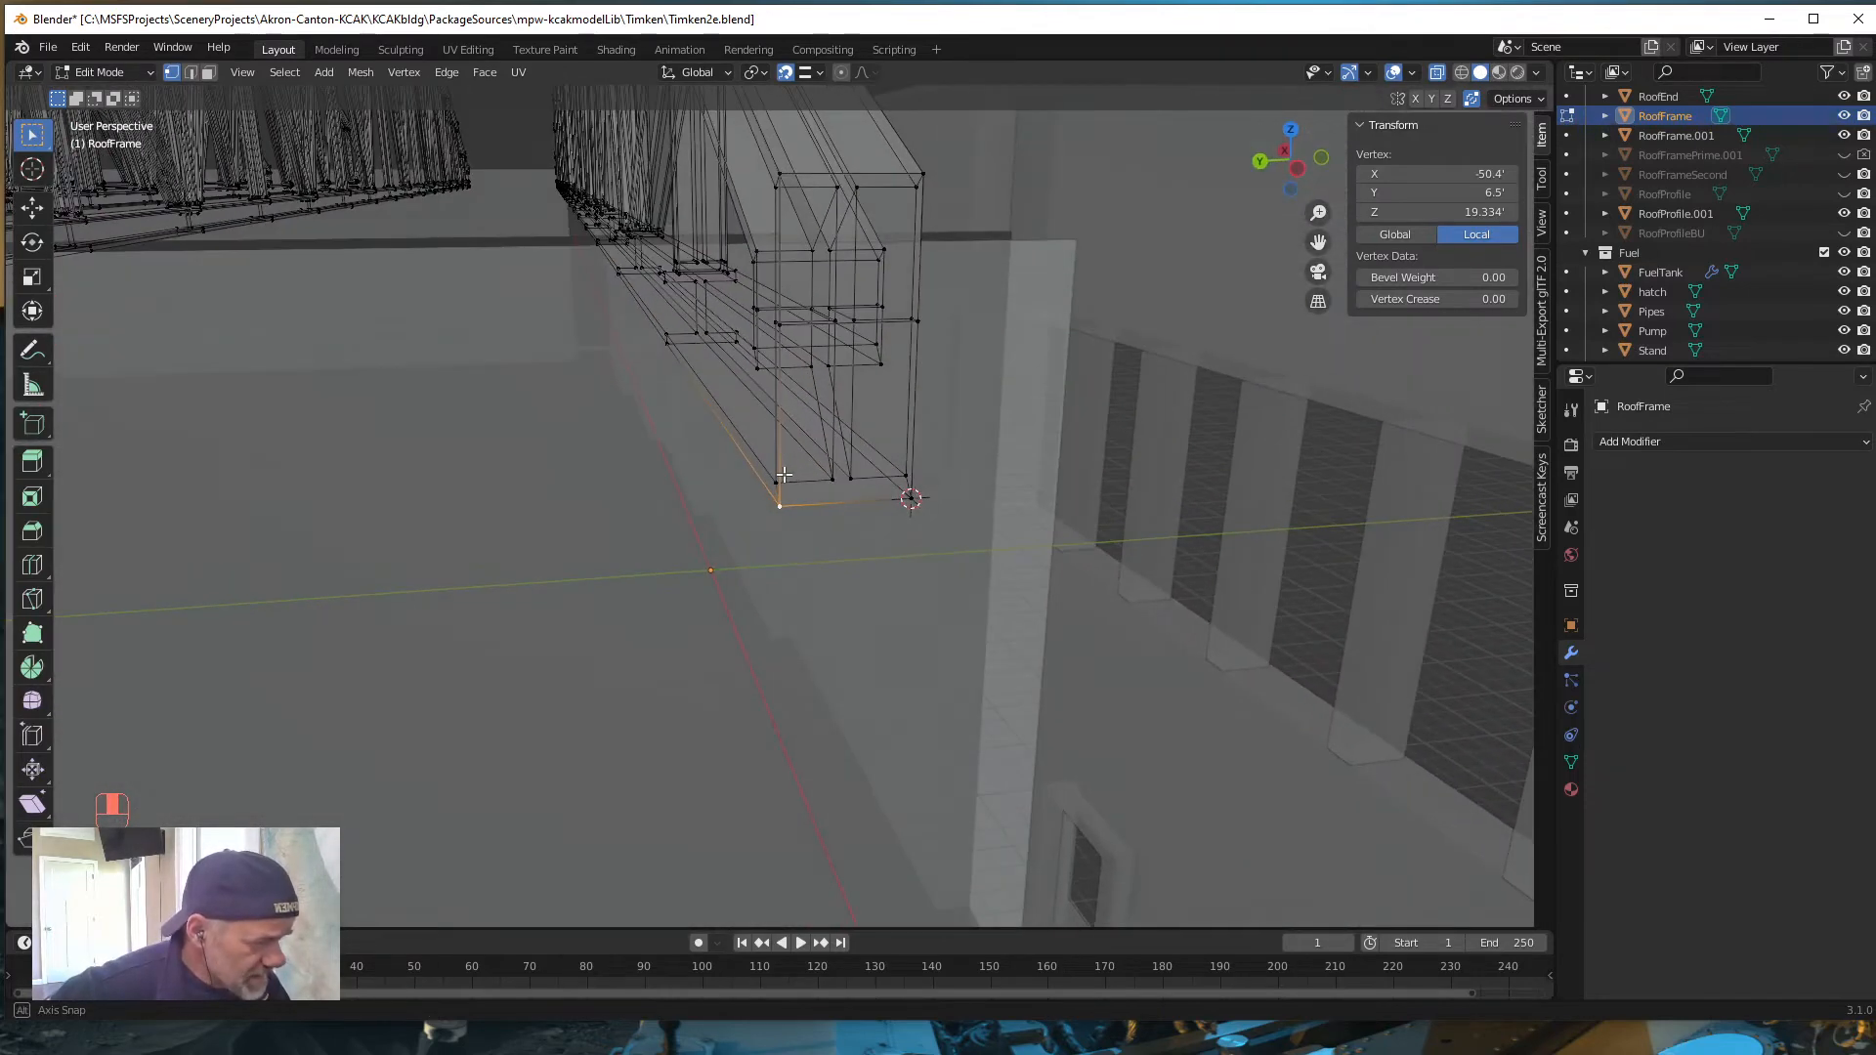
left_click(908, 498)
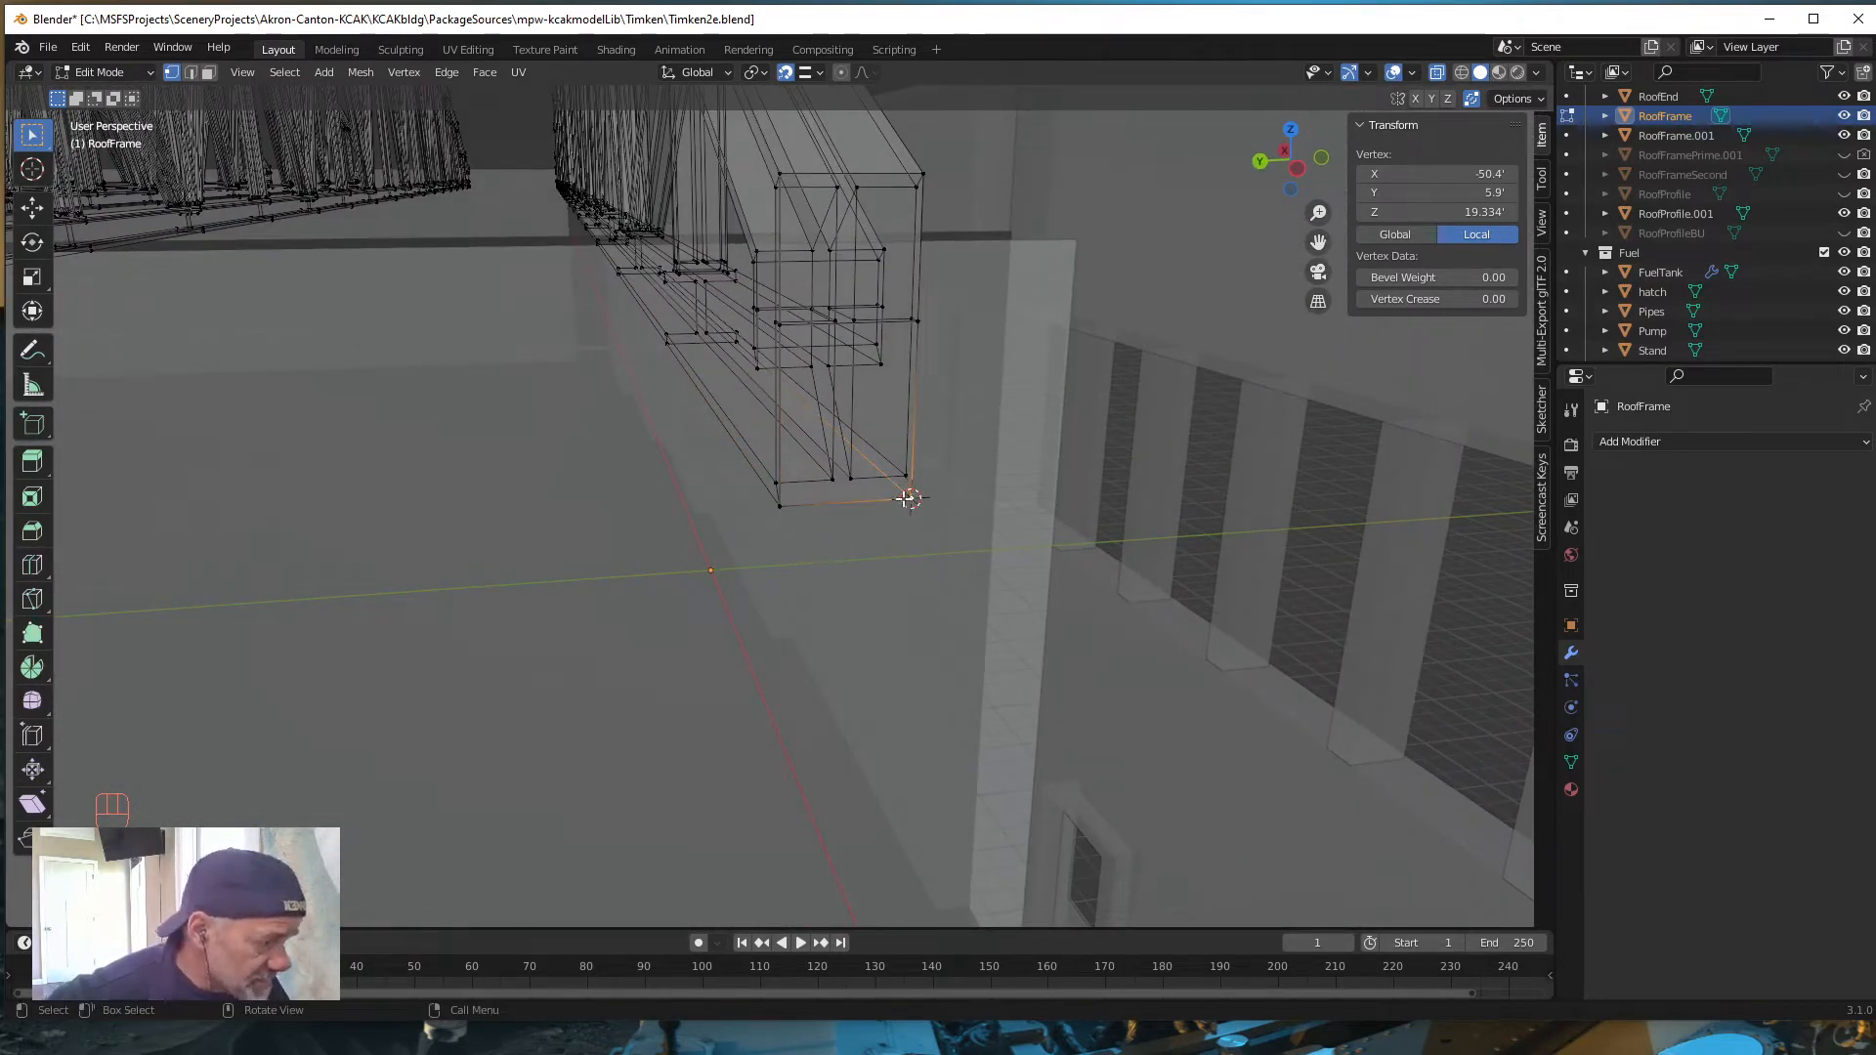
Step: Examine from several angles how the end truss's lower corner meets the top of the side wall and the end wall
middle_click_drag(846, 599, 912, 615)
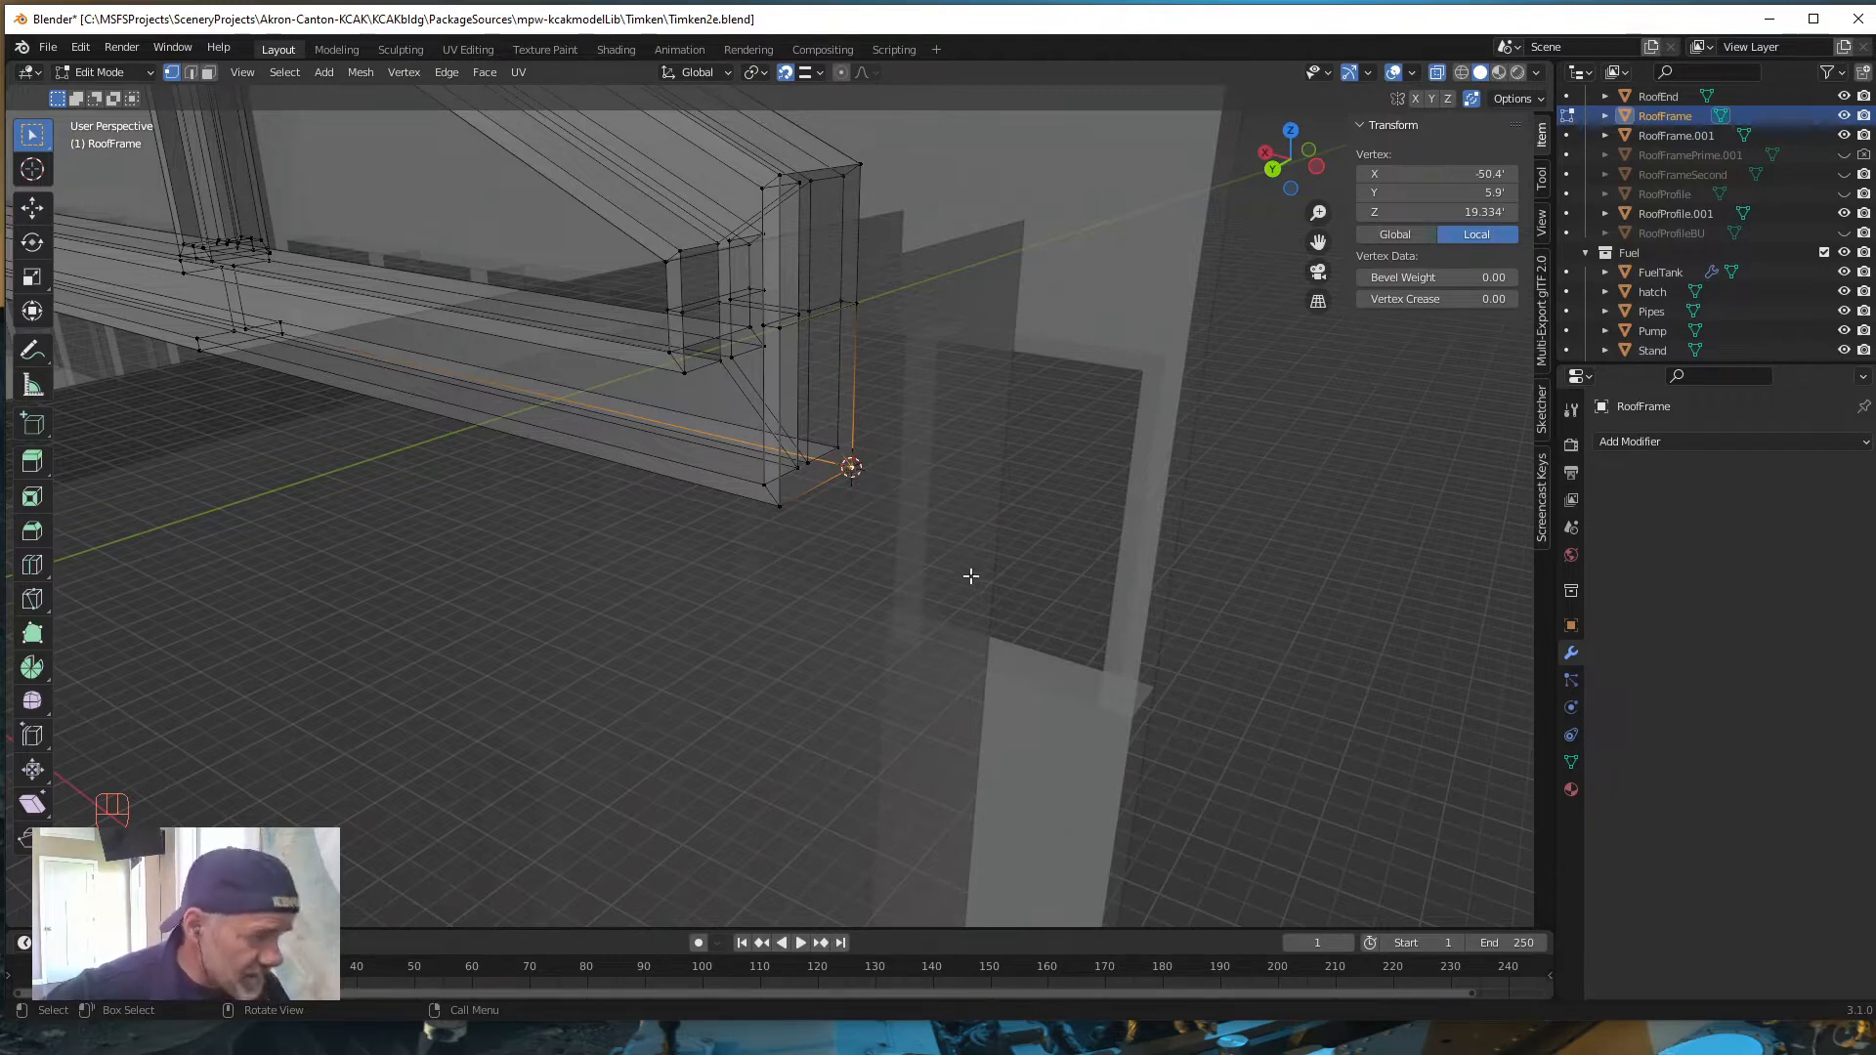
middle_click_drag(971, 582, 759, 610)
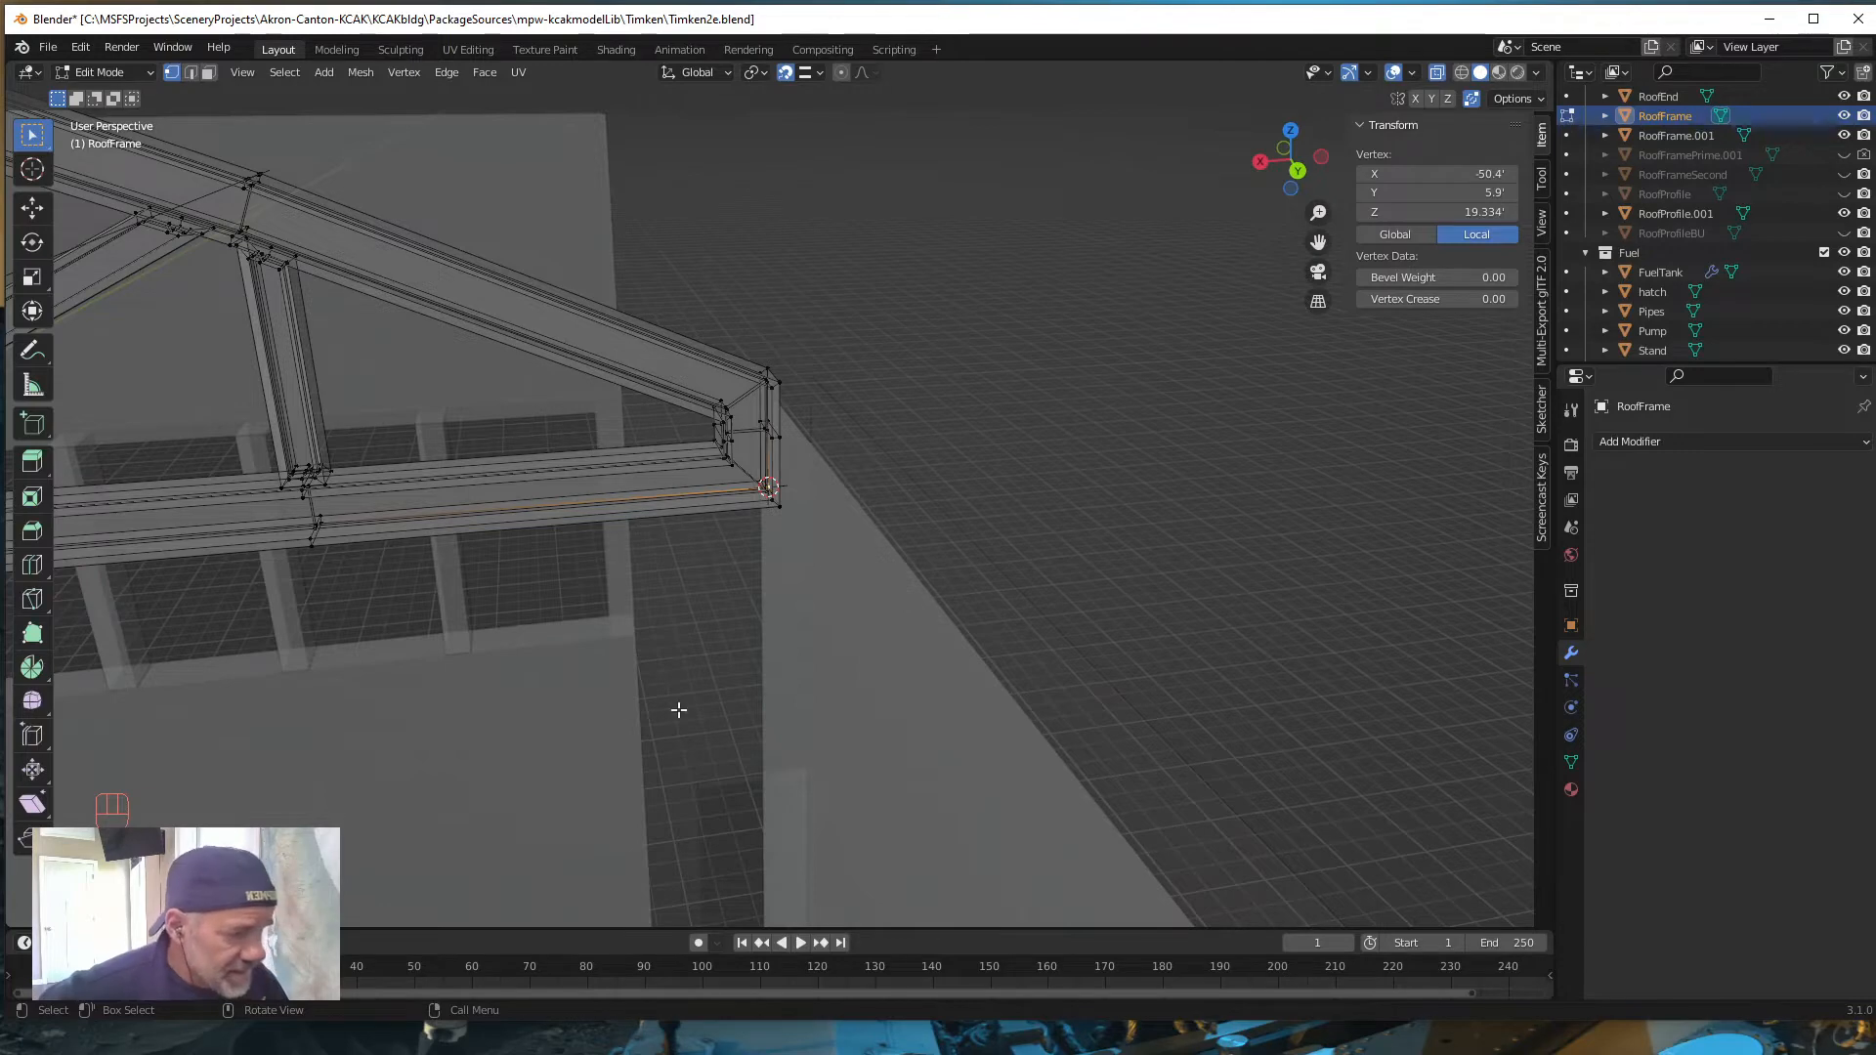
mouse_move(638, 648)
middle_mouse_down()
mouse_move(611, 641)
mouse_move(630, 633)
middle_mouse_up()
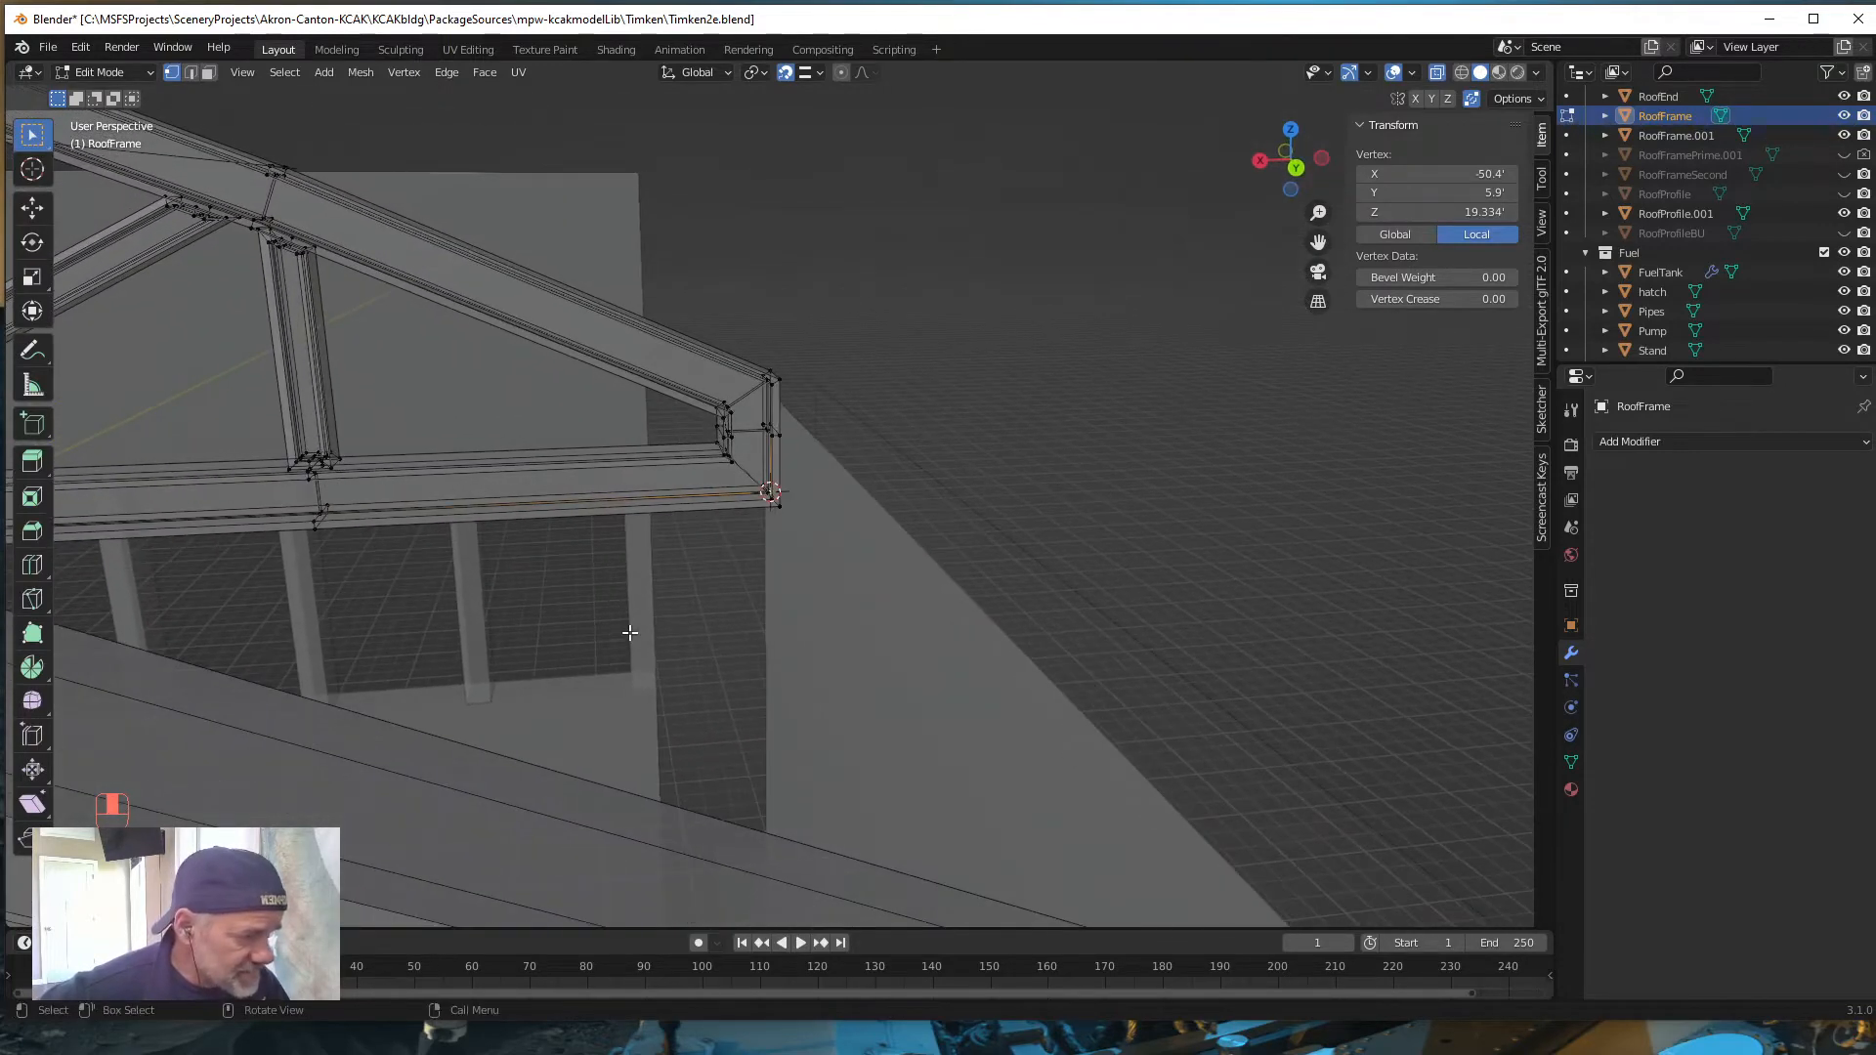
middle_click_drag(771, 711, 794, 747)
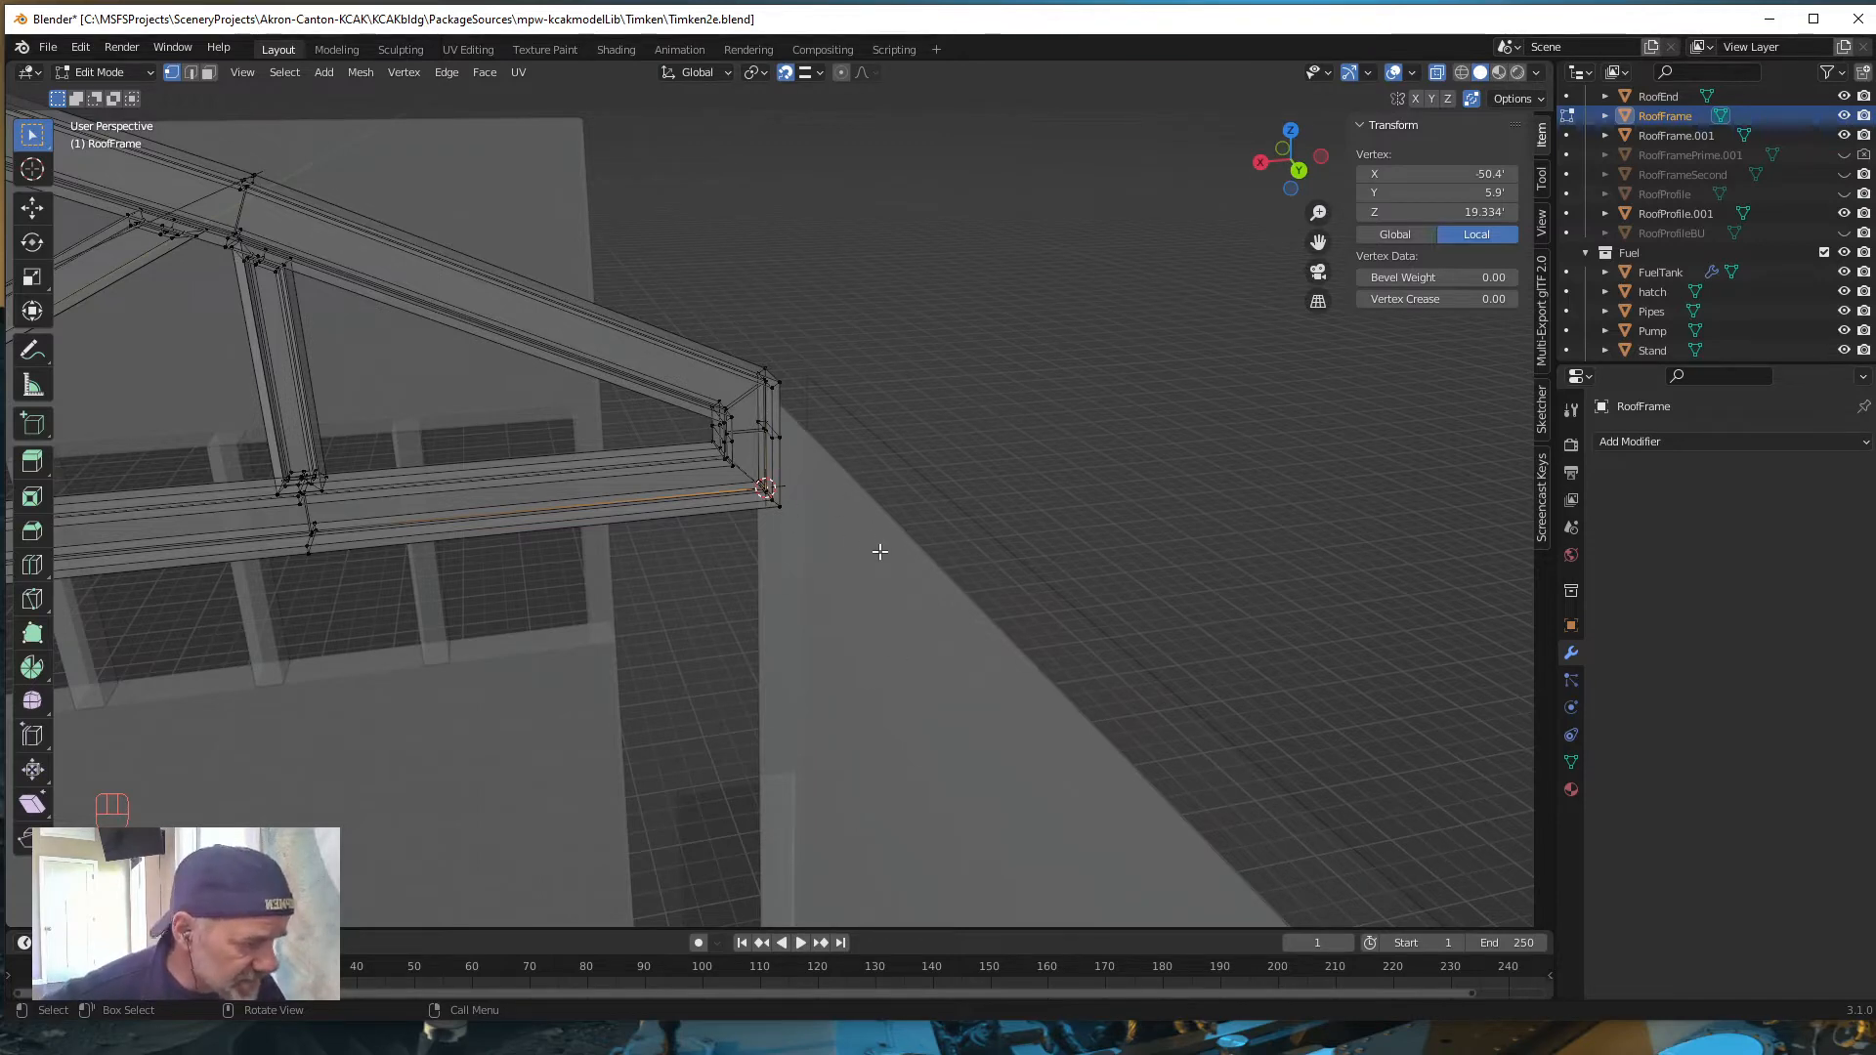
mouse_move(745, 658)
middle_mouse_down()
mouse_move(763, 639)
mouse_move(718, 665)
middle_mouse_up()
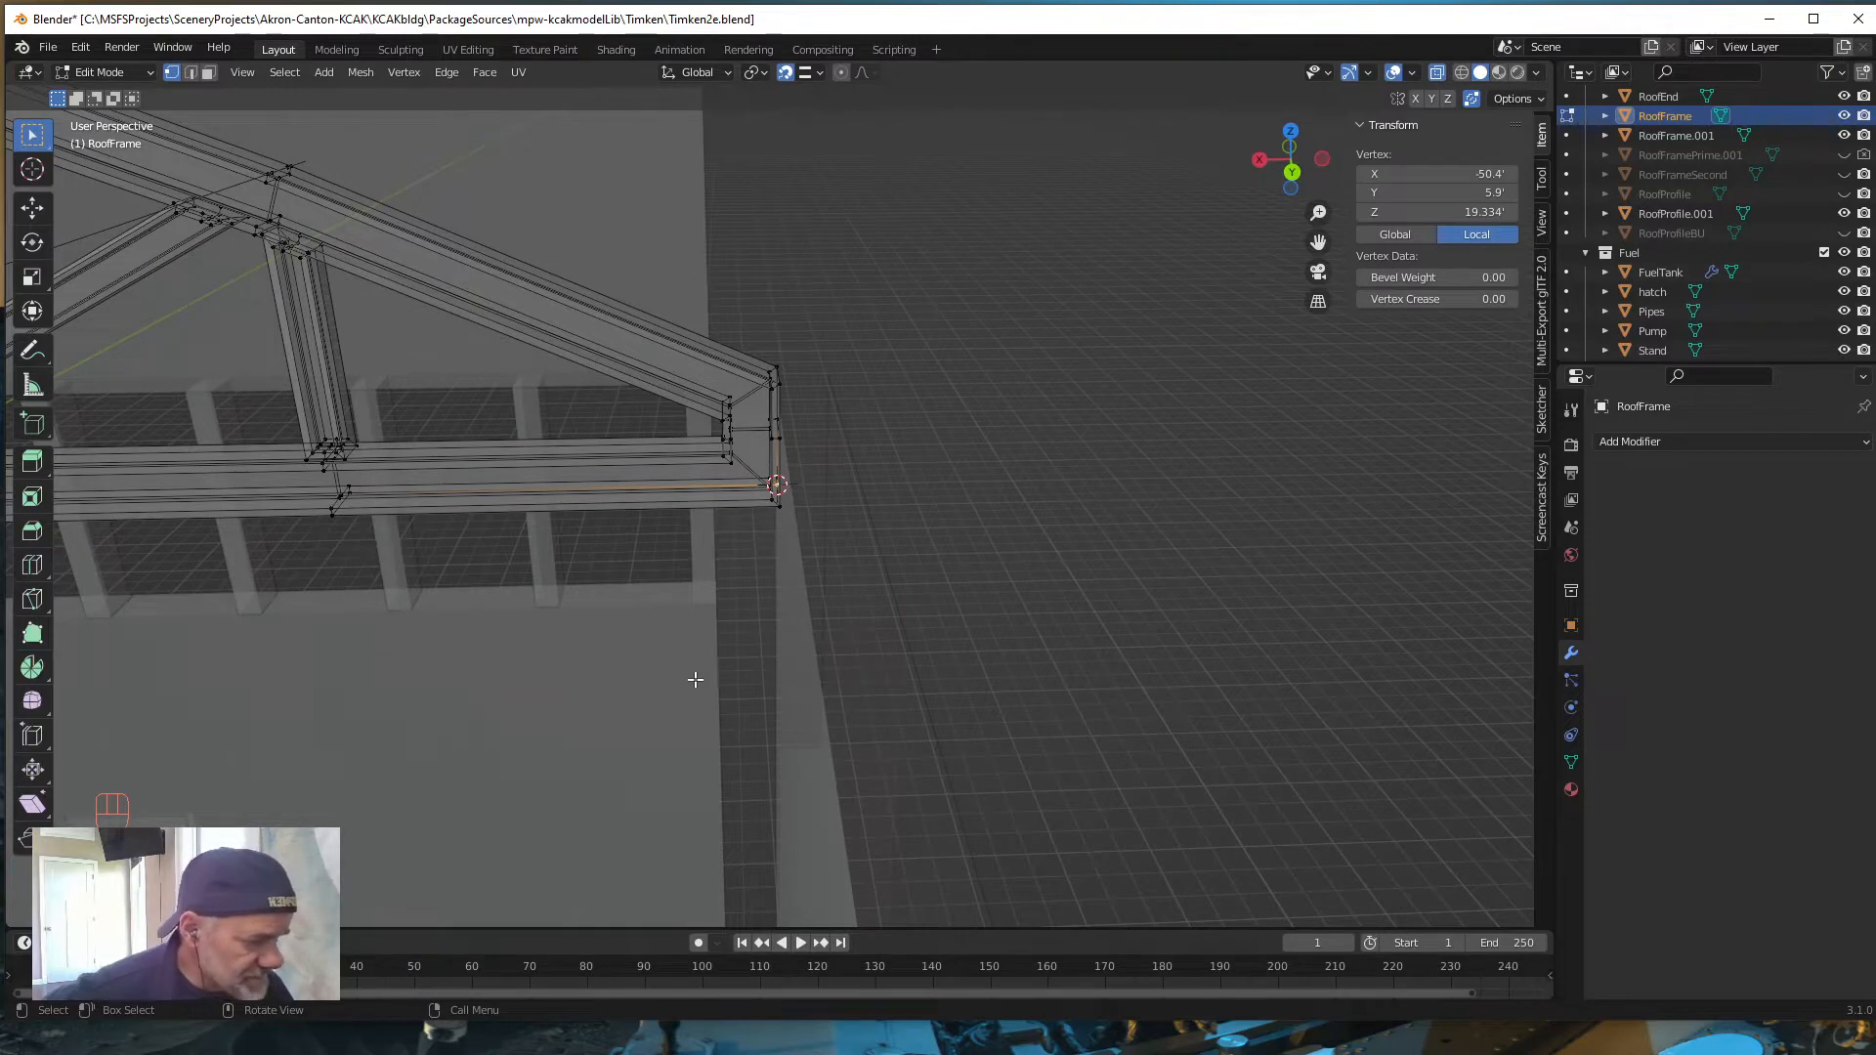
middle_click_drag(694, 679, 695, 599)
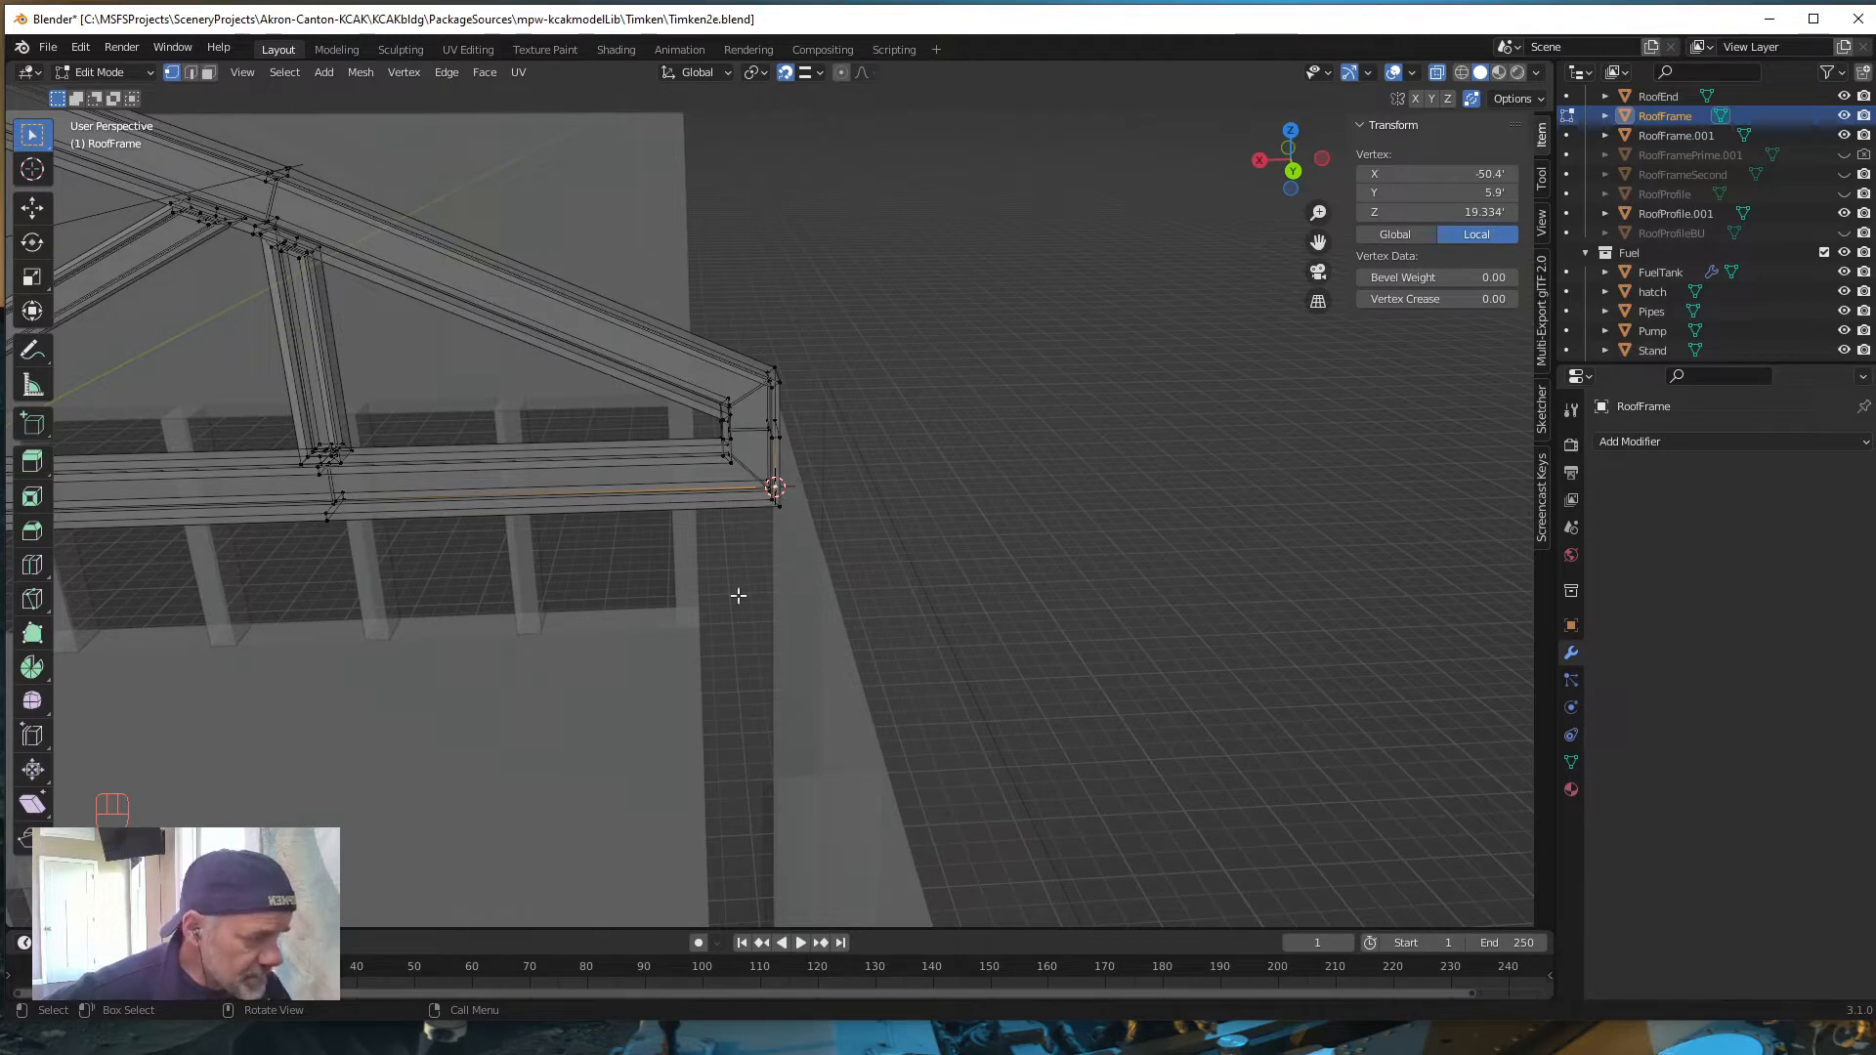
middle_click_drag(738, 595, 832, 559)
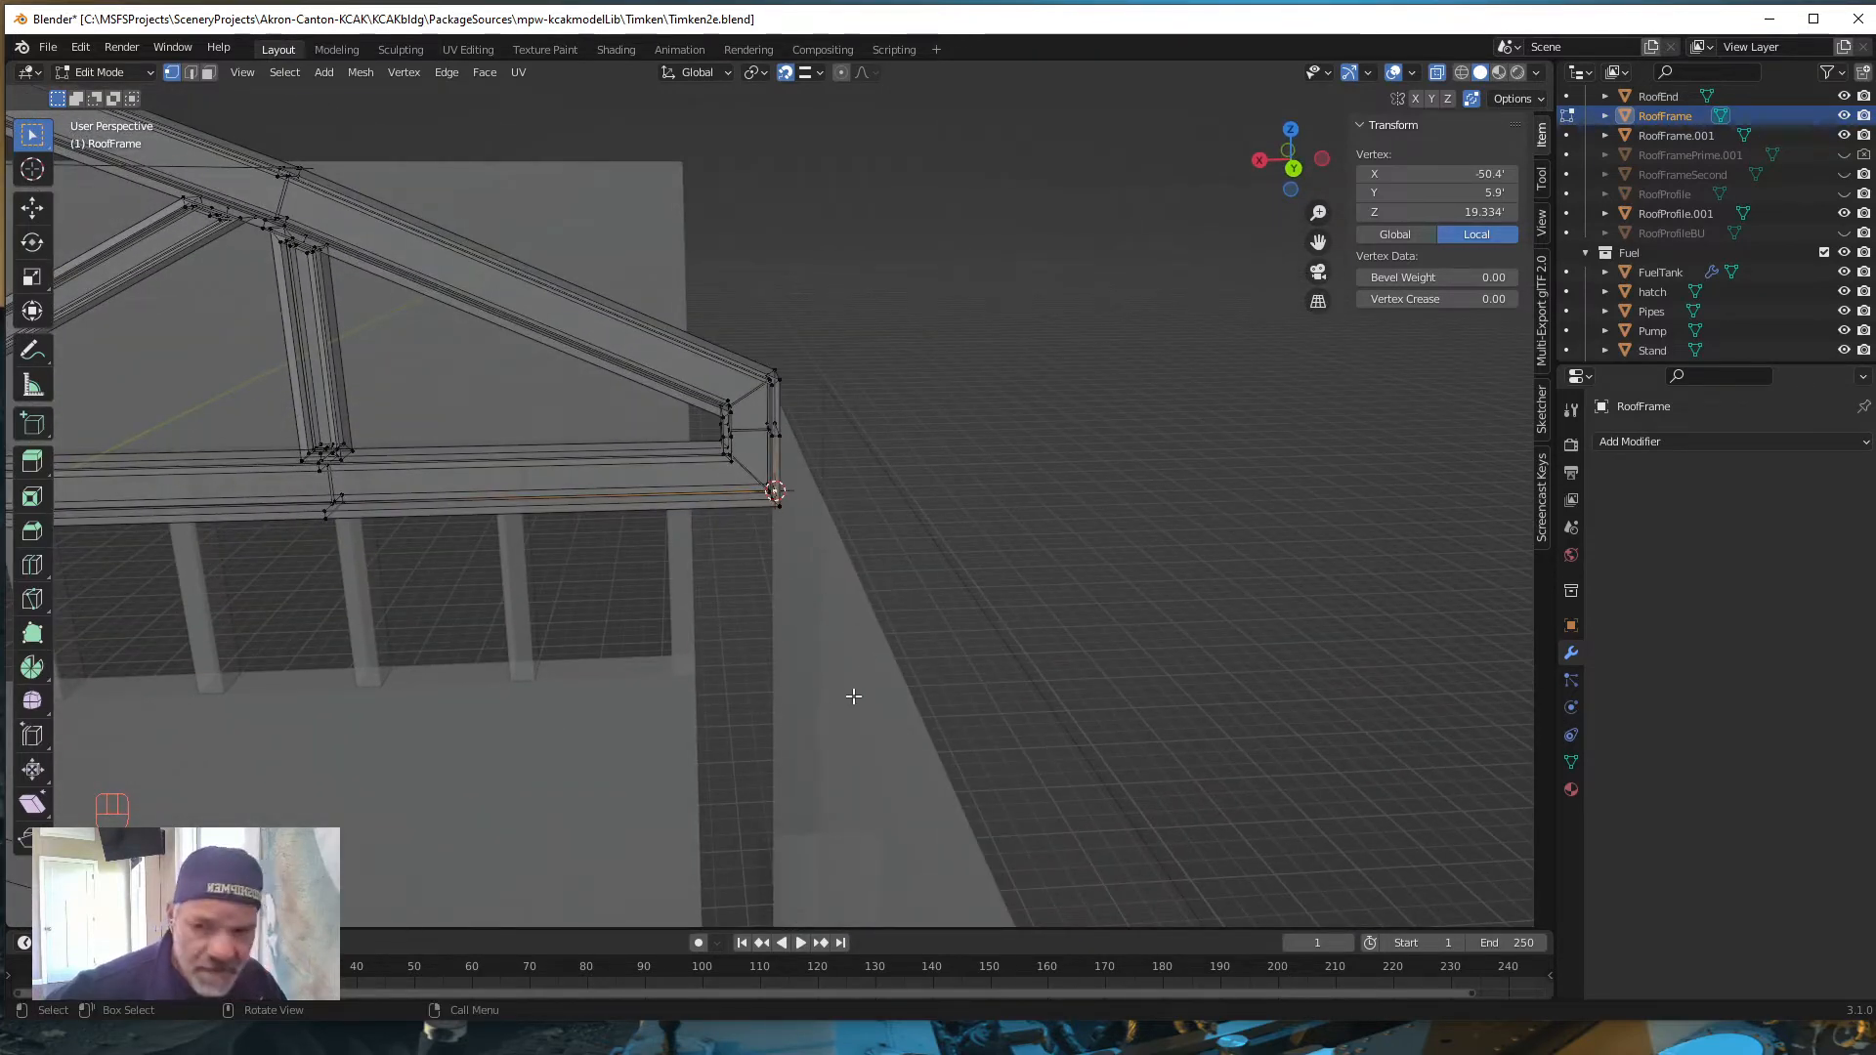
middle_click_drag(826, 650, 804, 649)
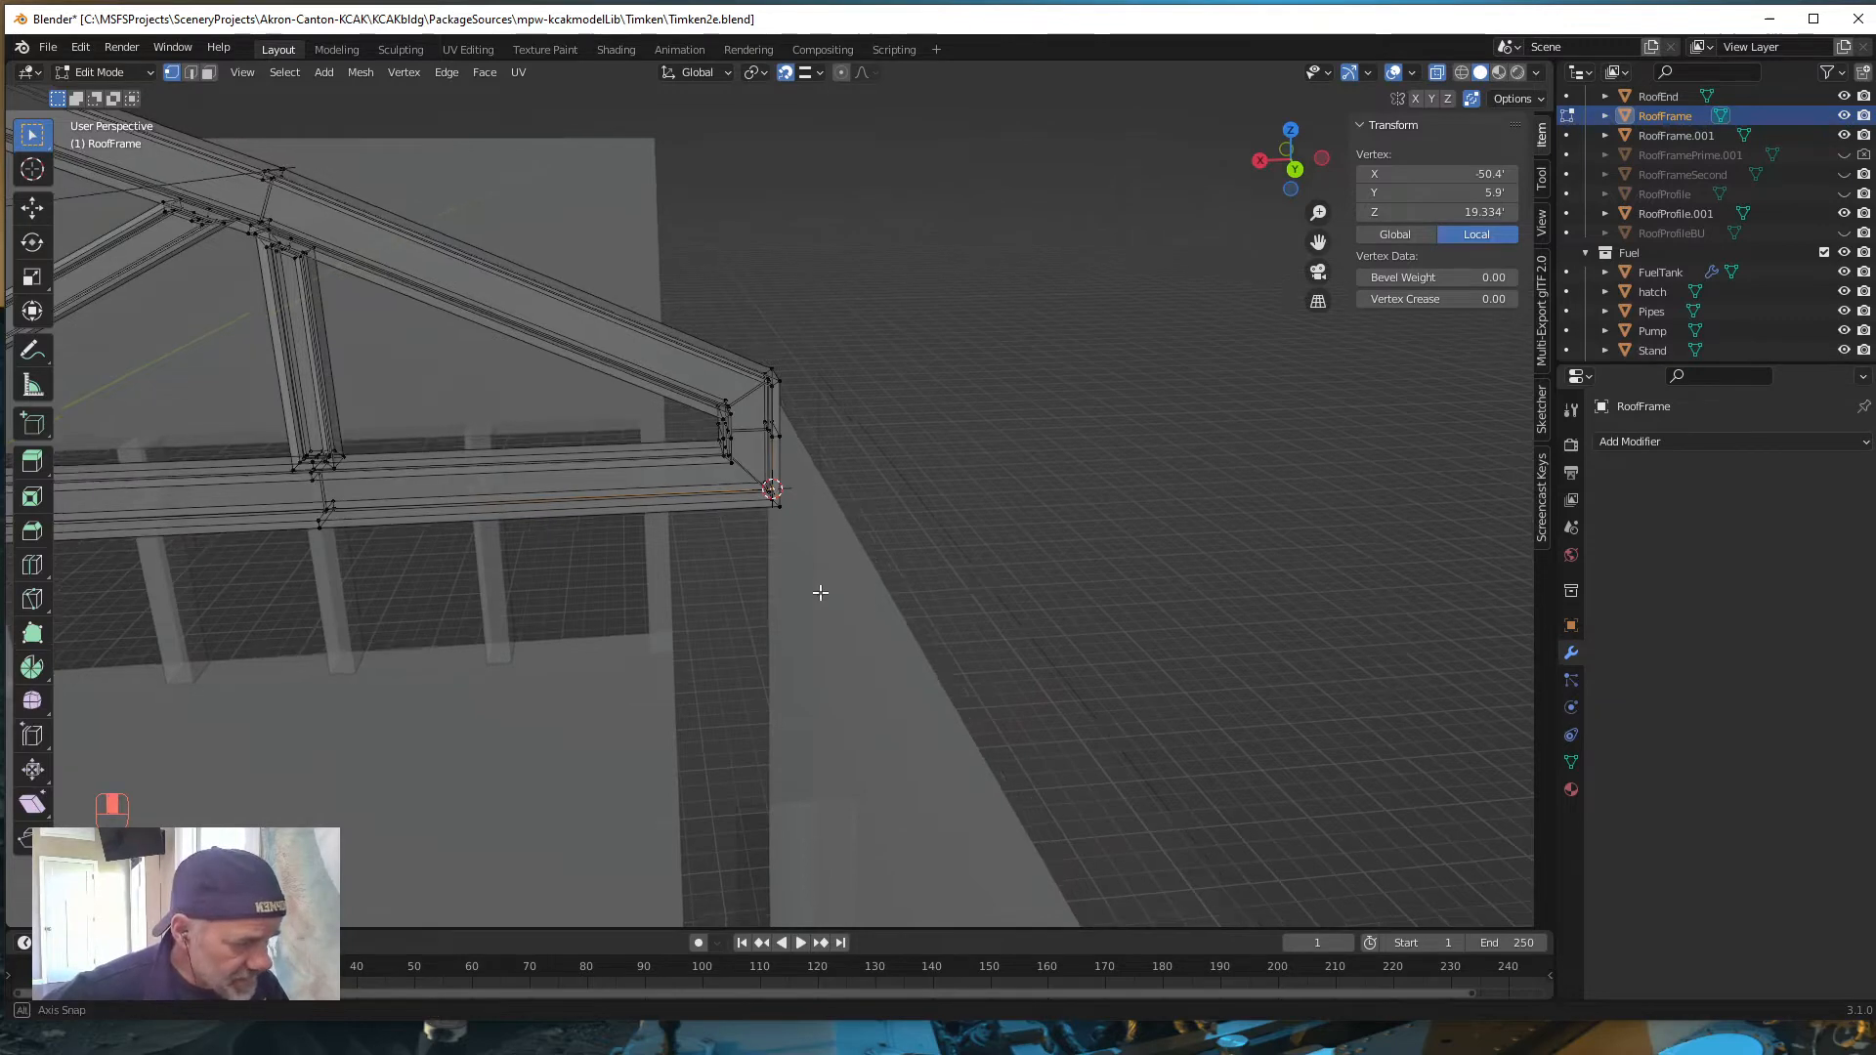
middle_click_drag(820, 590, 888, 577)
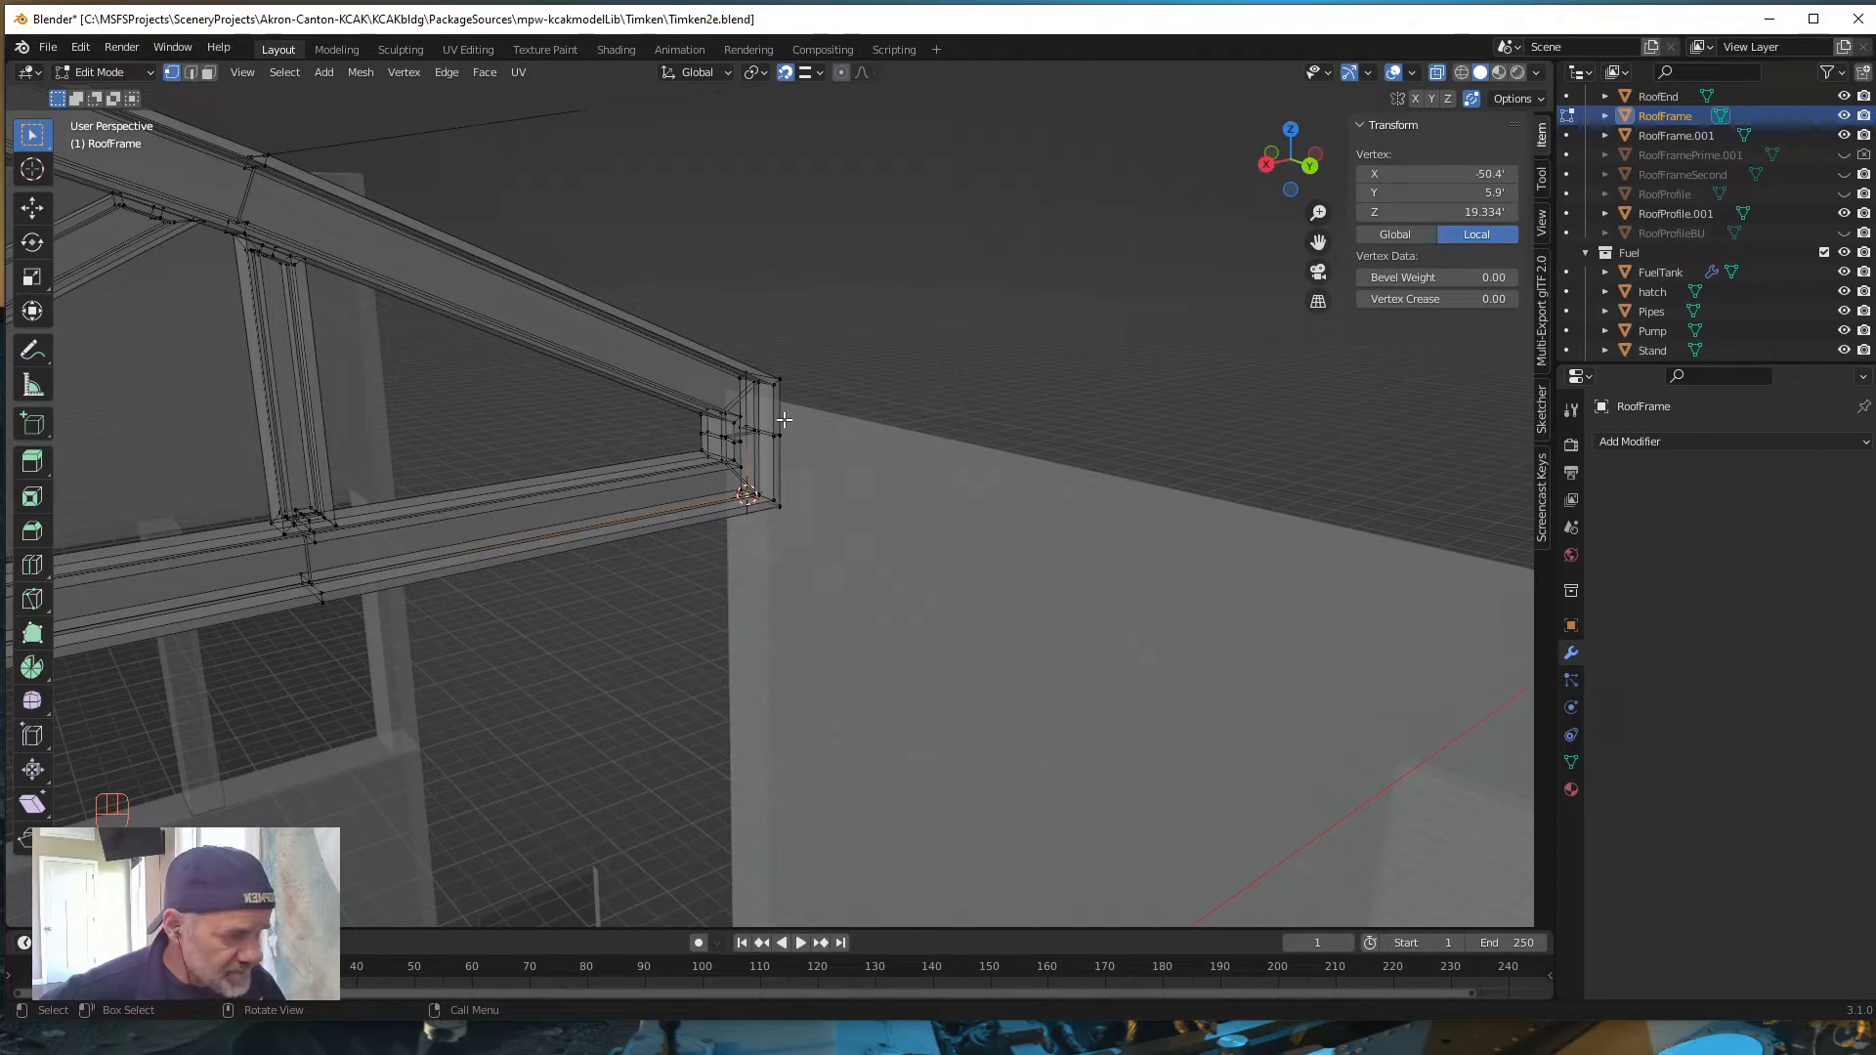
mouse_move(753, 566)
middle_mouse_down()
mouse_move(753, 599)
mouse_move(704, 615)
mouse_move(724, 577)
middle_mouse_up()
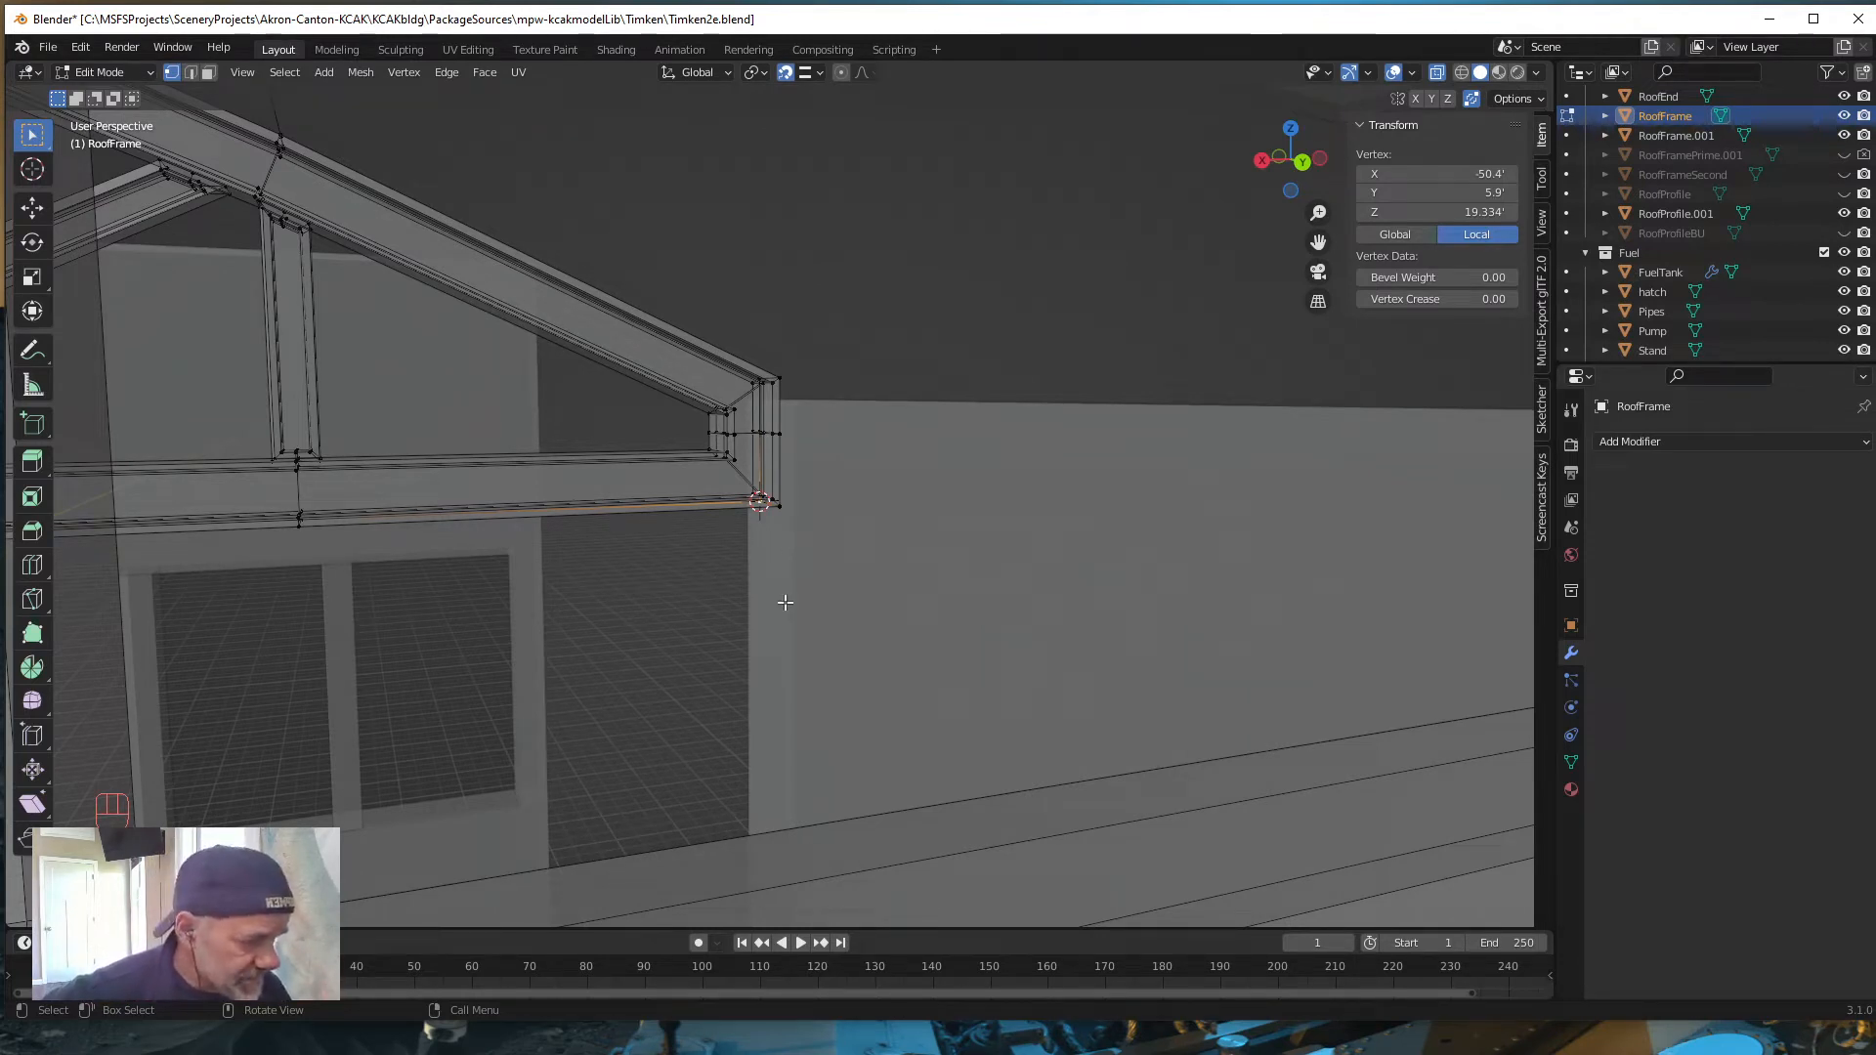
middle_click_drag(785, 603, 711, 674)
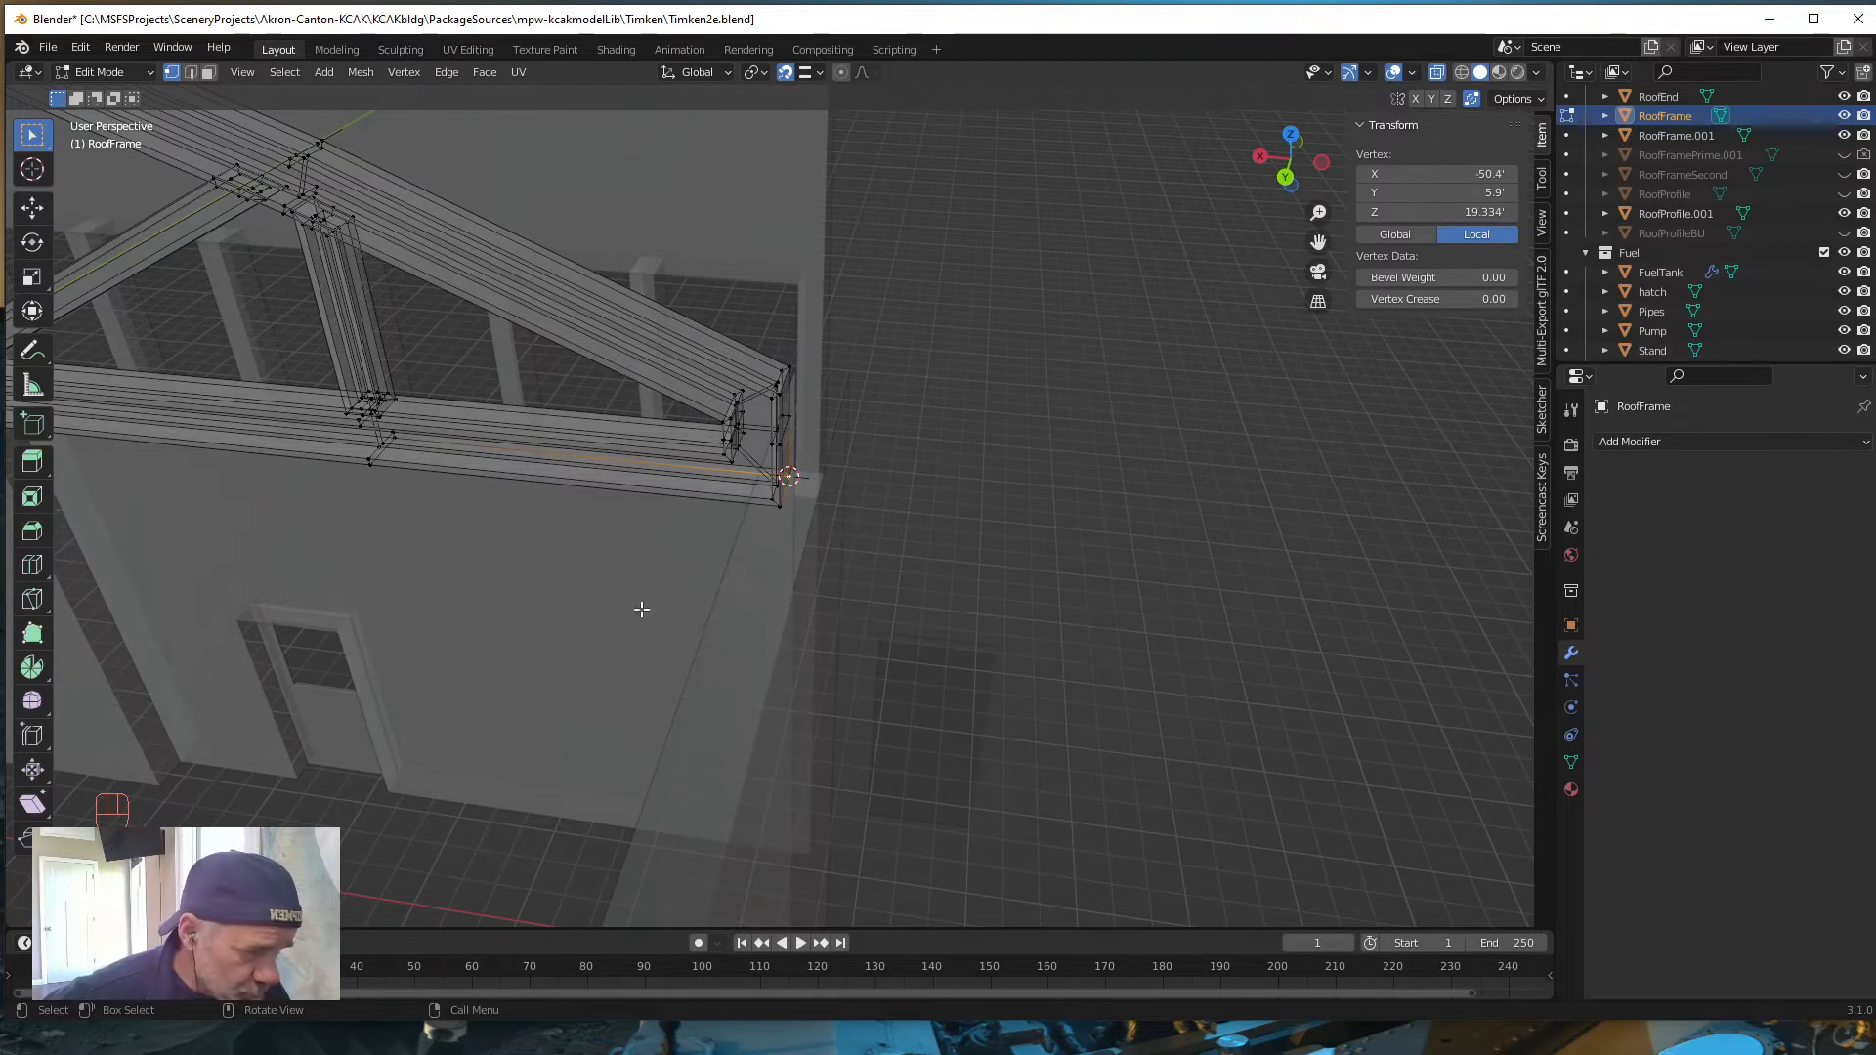
middle_click_drag(641, 611, 723, 579)
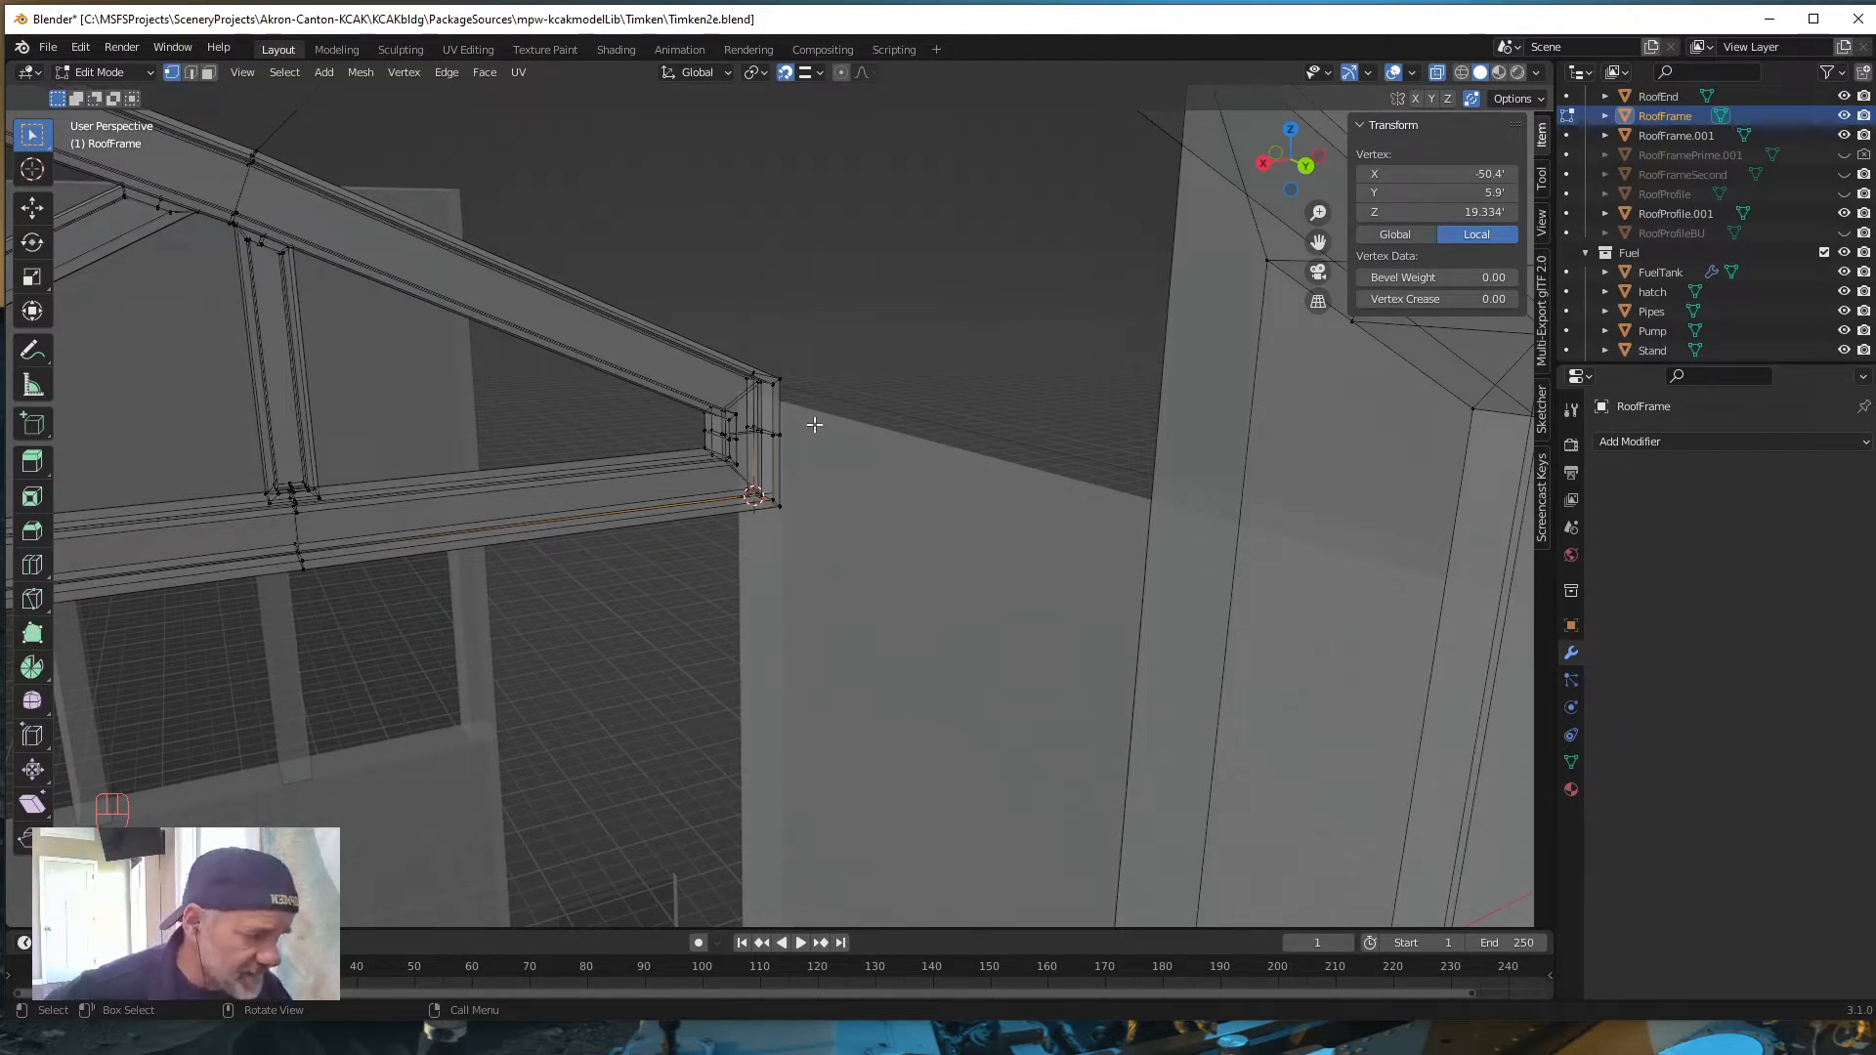
mouse_move(768, 529)
middle_mouse_down()
mouse_move(723, 536)
mouse_move(744, 529)
middle_mouse_up()
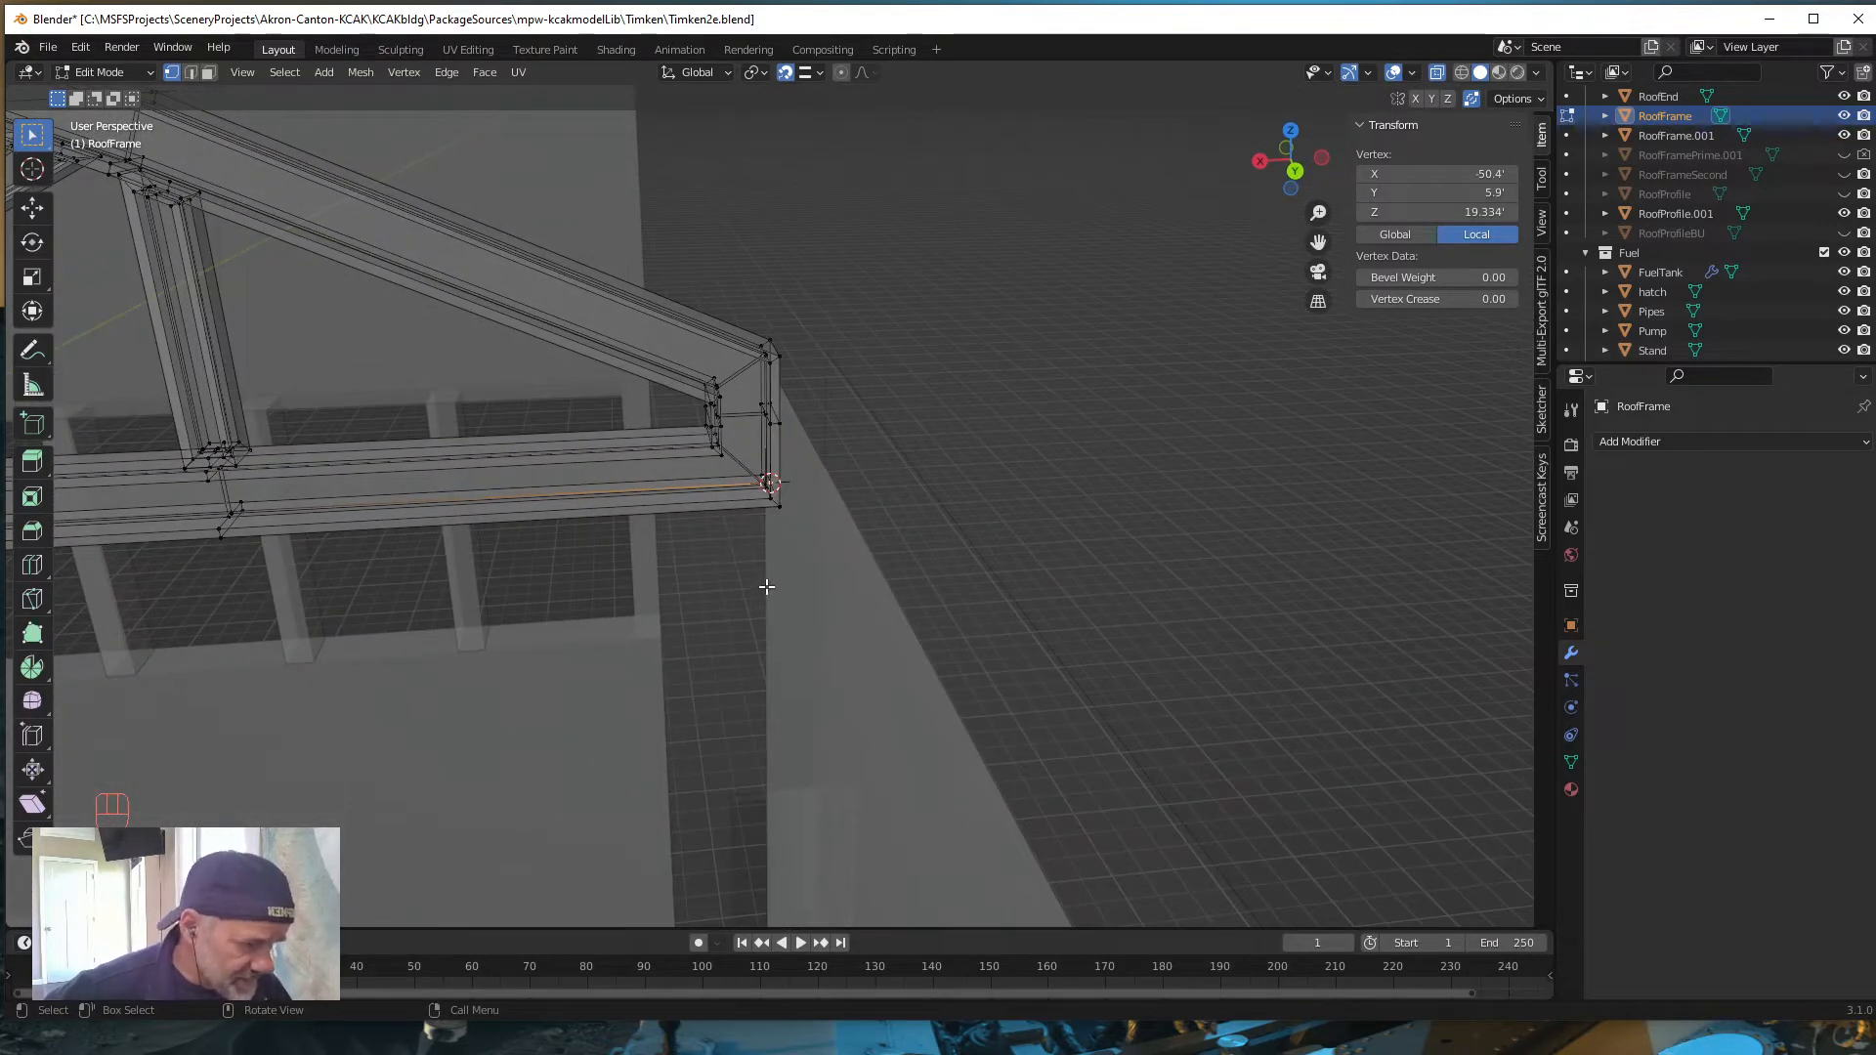
mouse_move(758, 548)
middle_mouse_down()
mouse_move(737, 574)
mouse_move(762, 547)
middle_mouse_up()
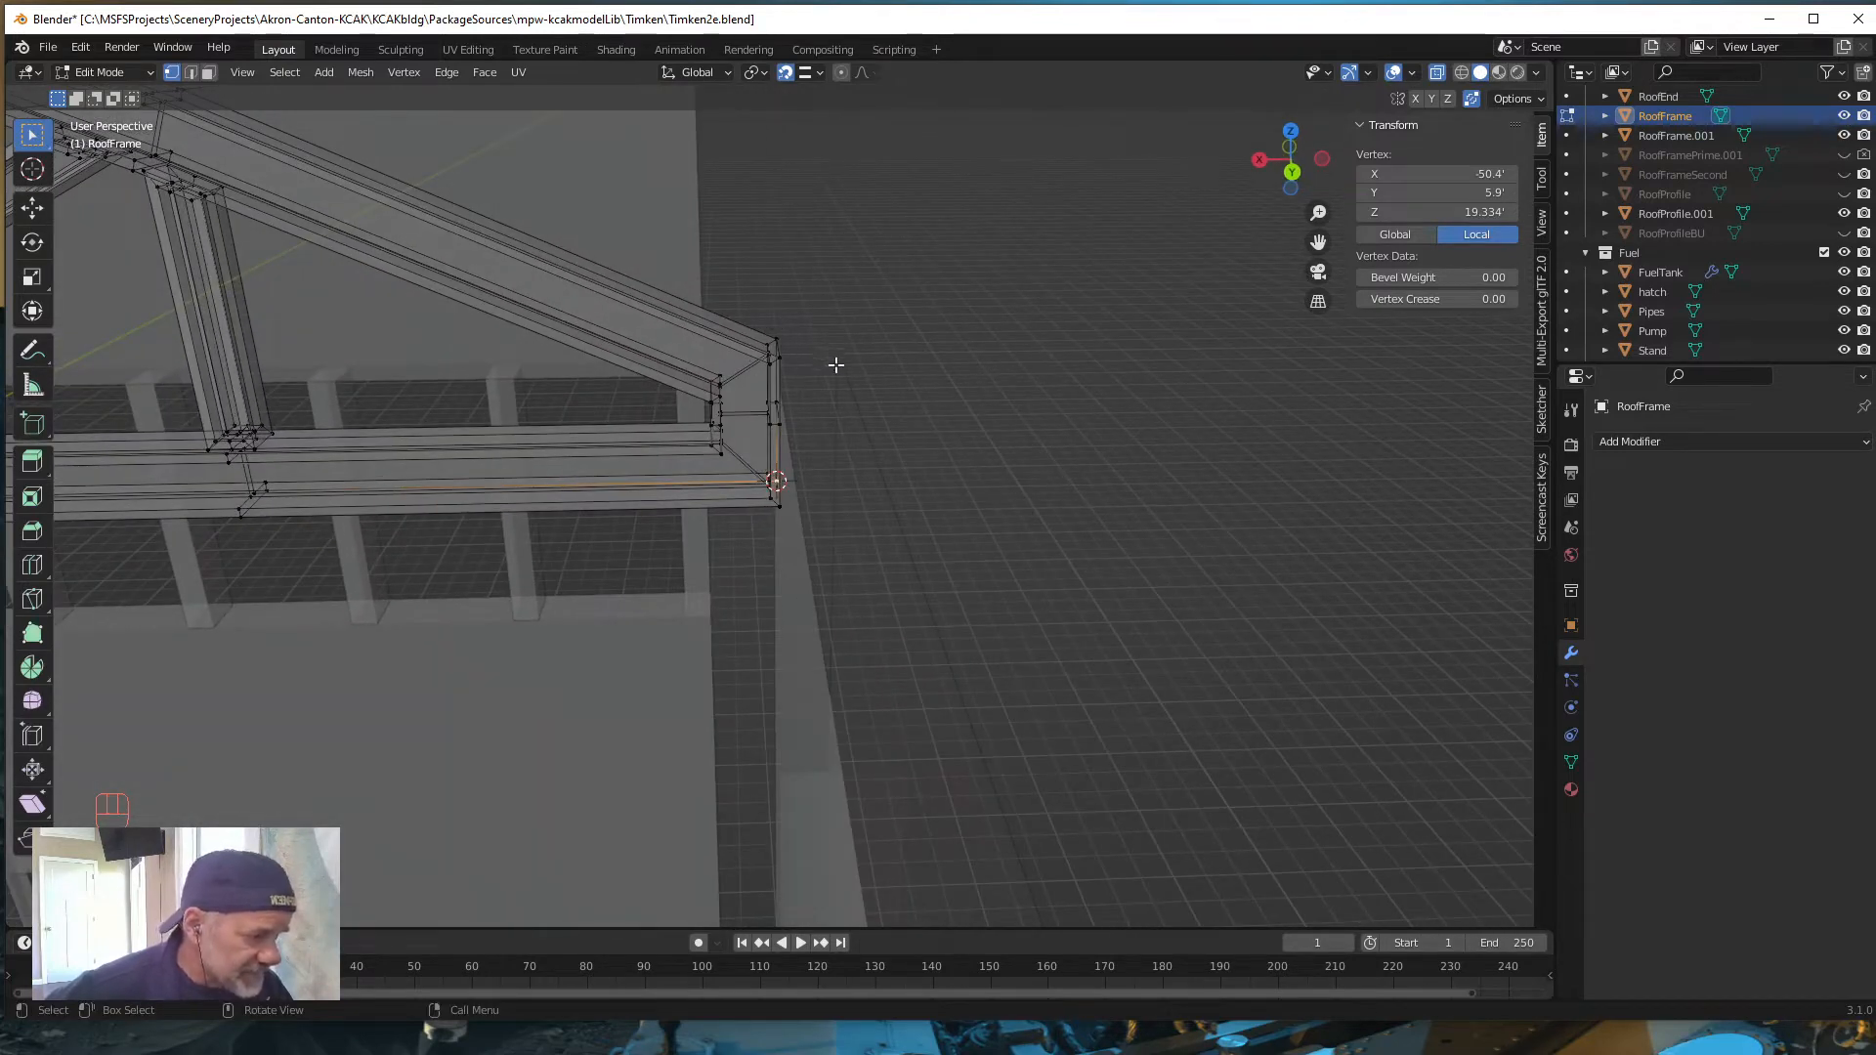
middle_click_drag(870, 490, 782, 574)
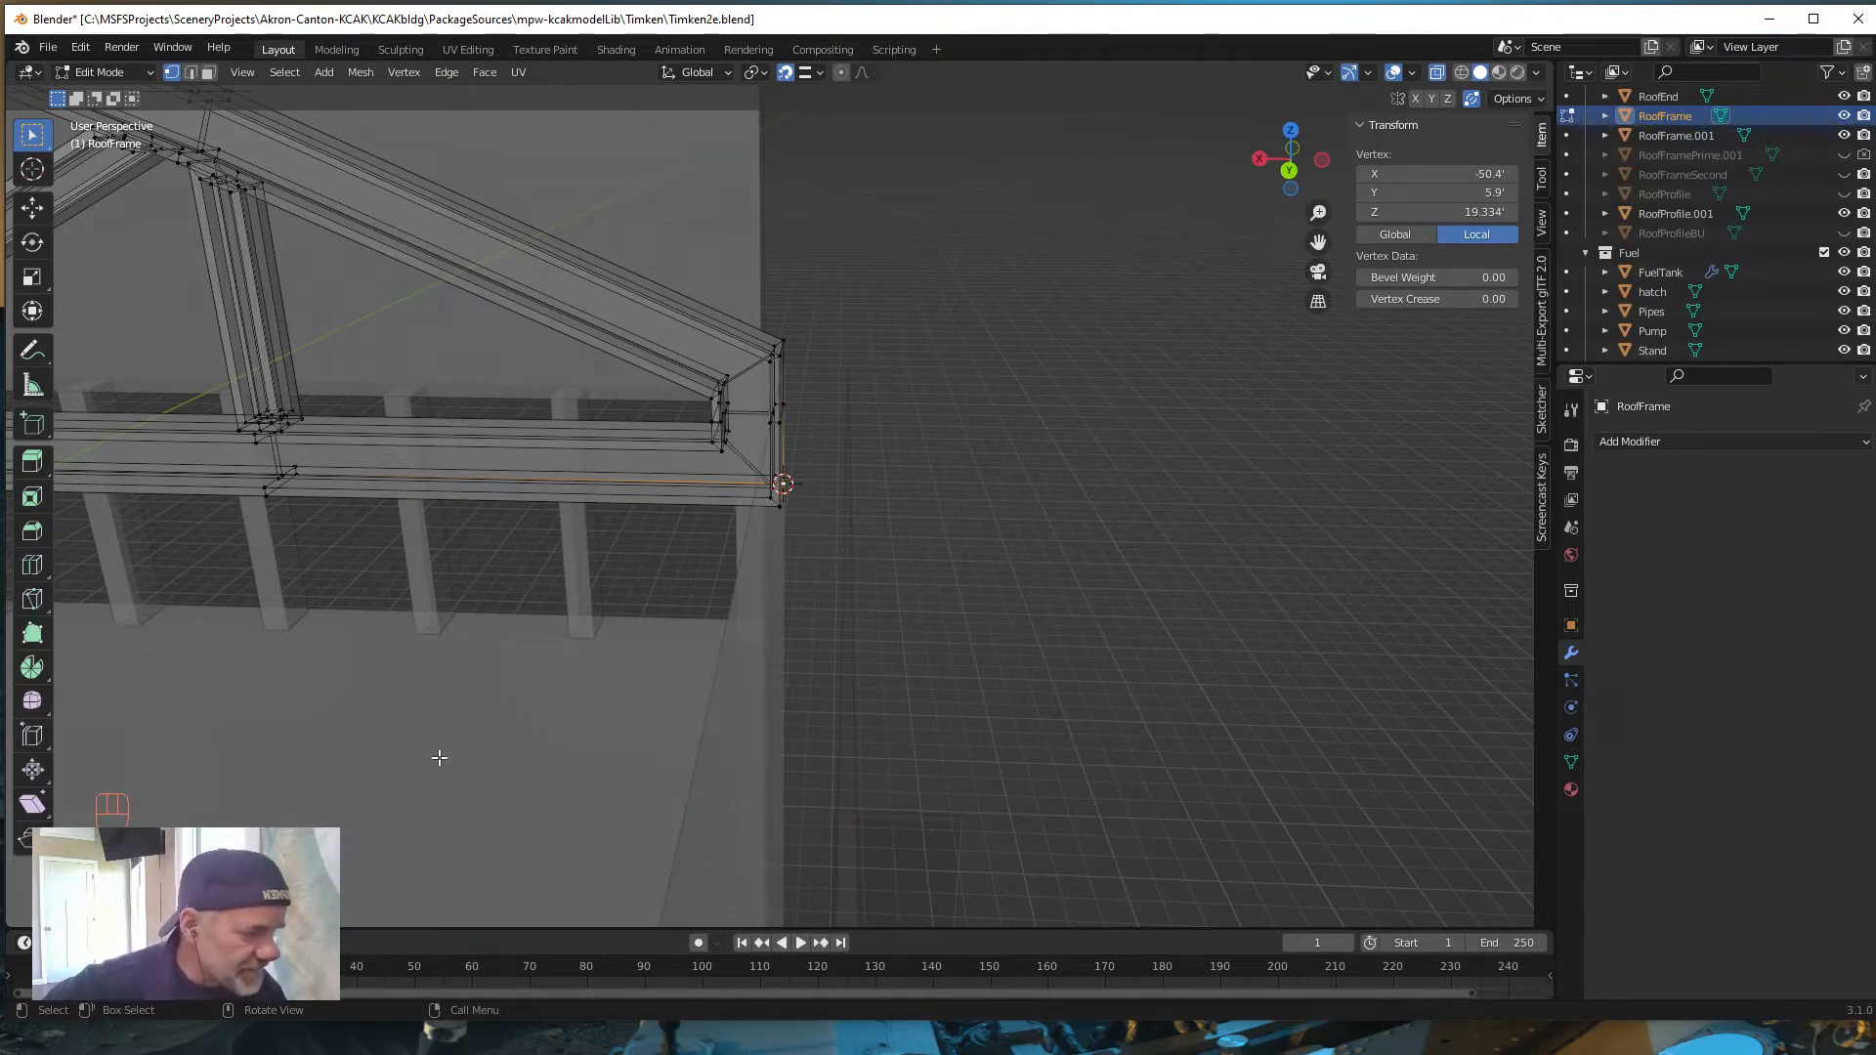
middle_click_drag(537, 736, 613, 706)
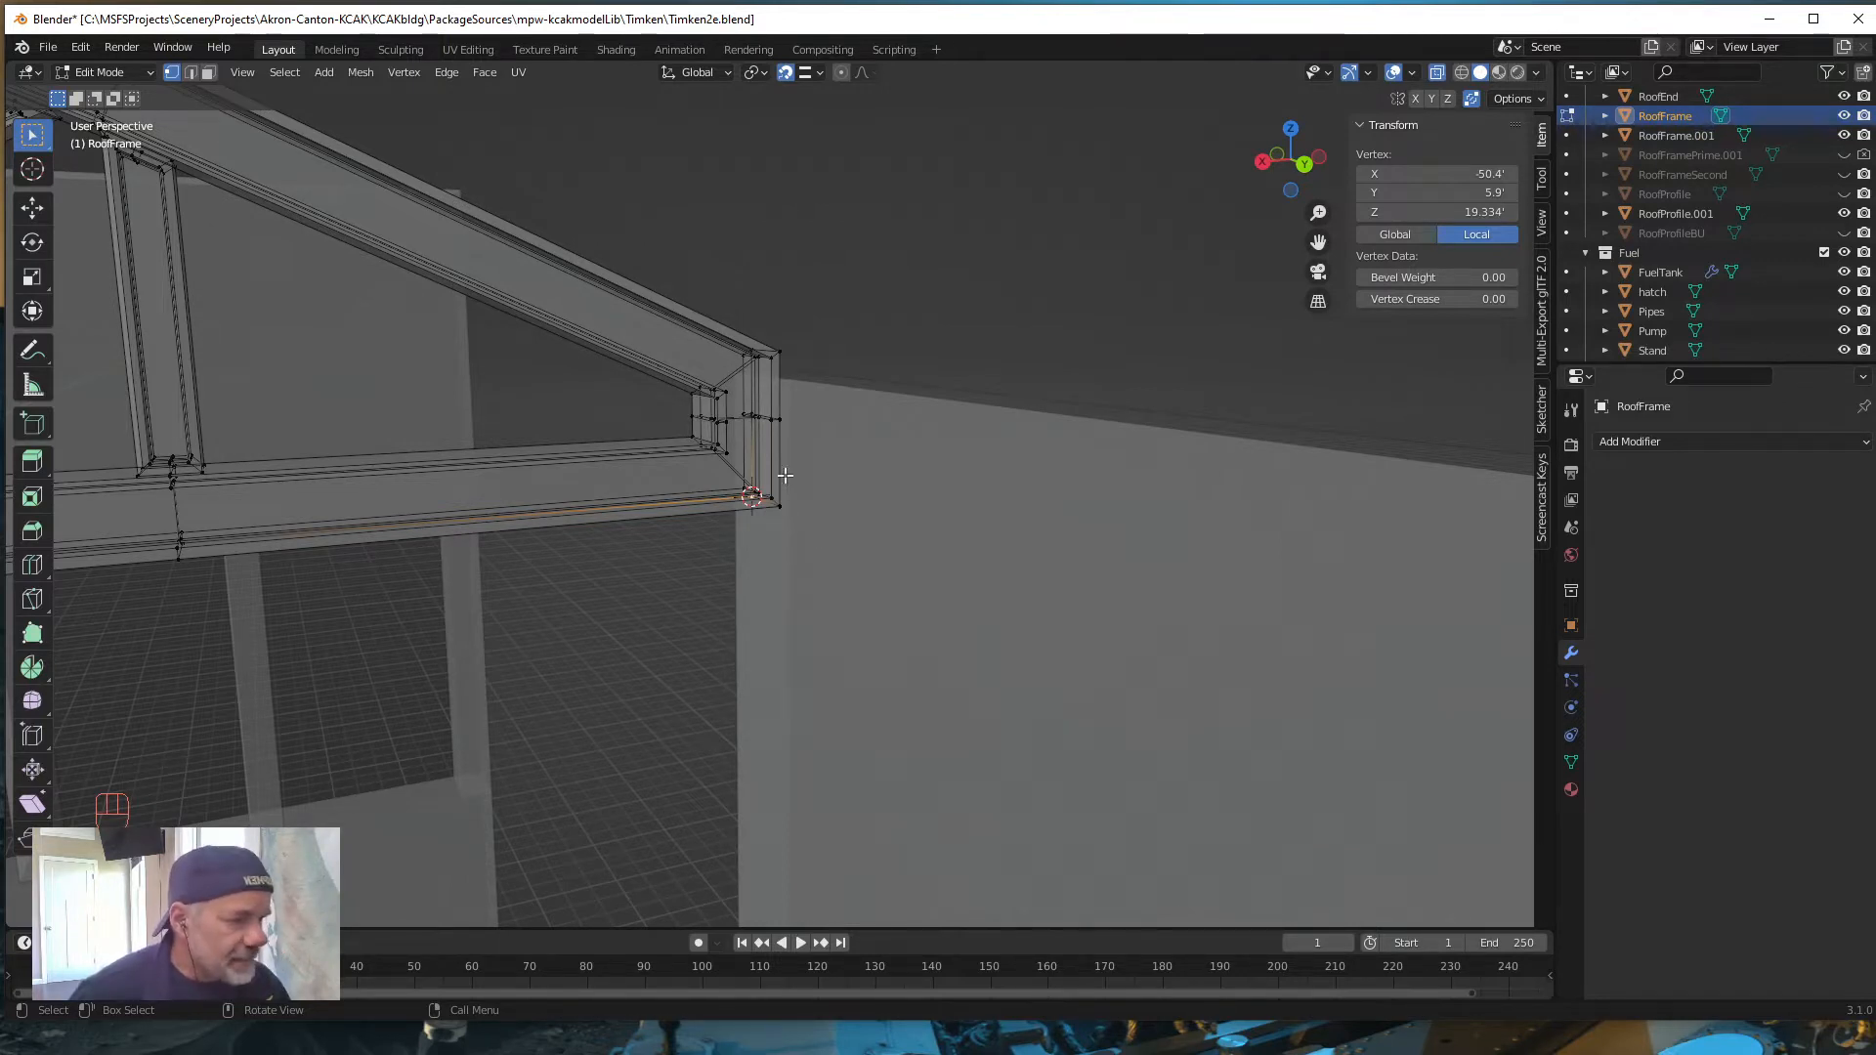
middle_click_drag(768, 503, 597, 592)
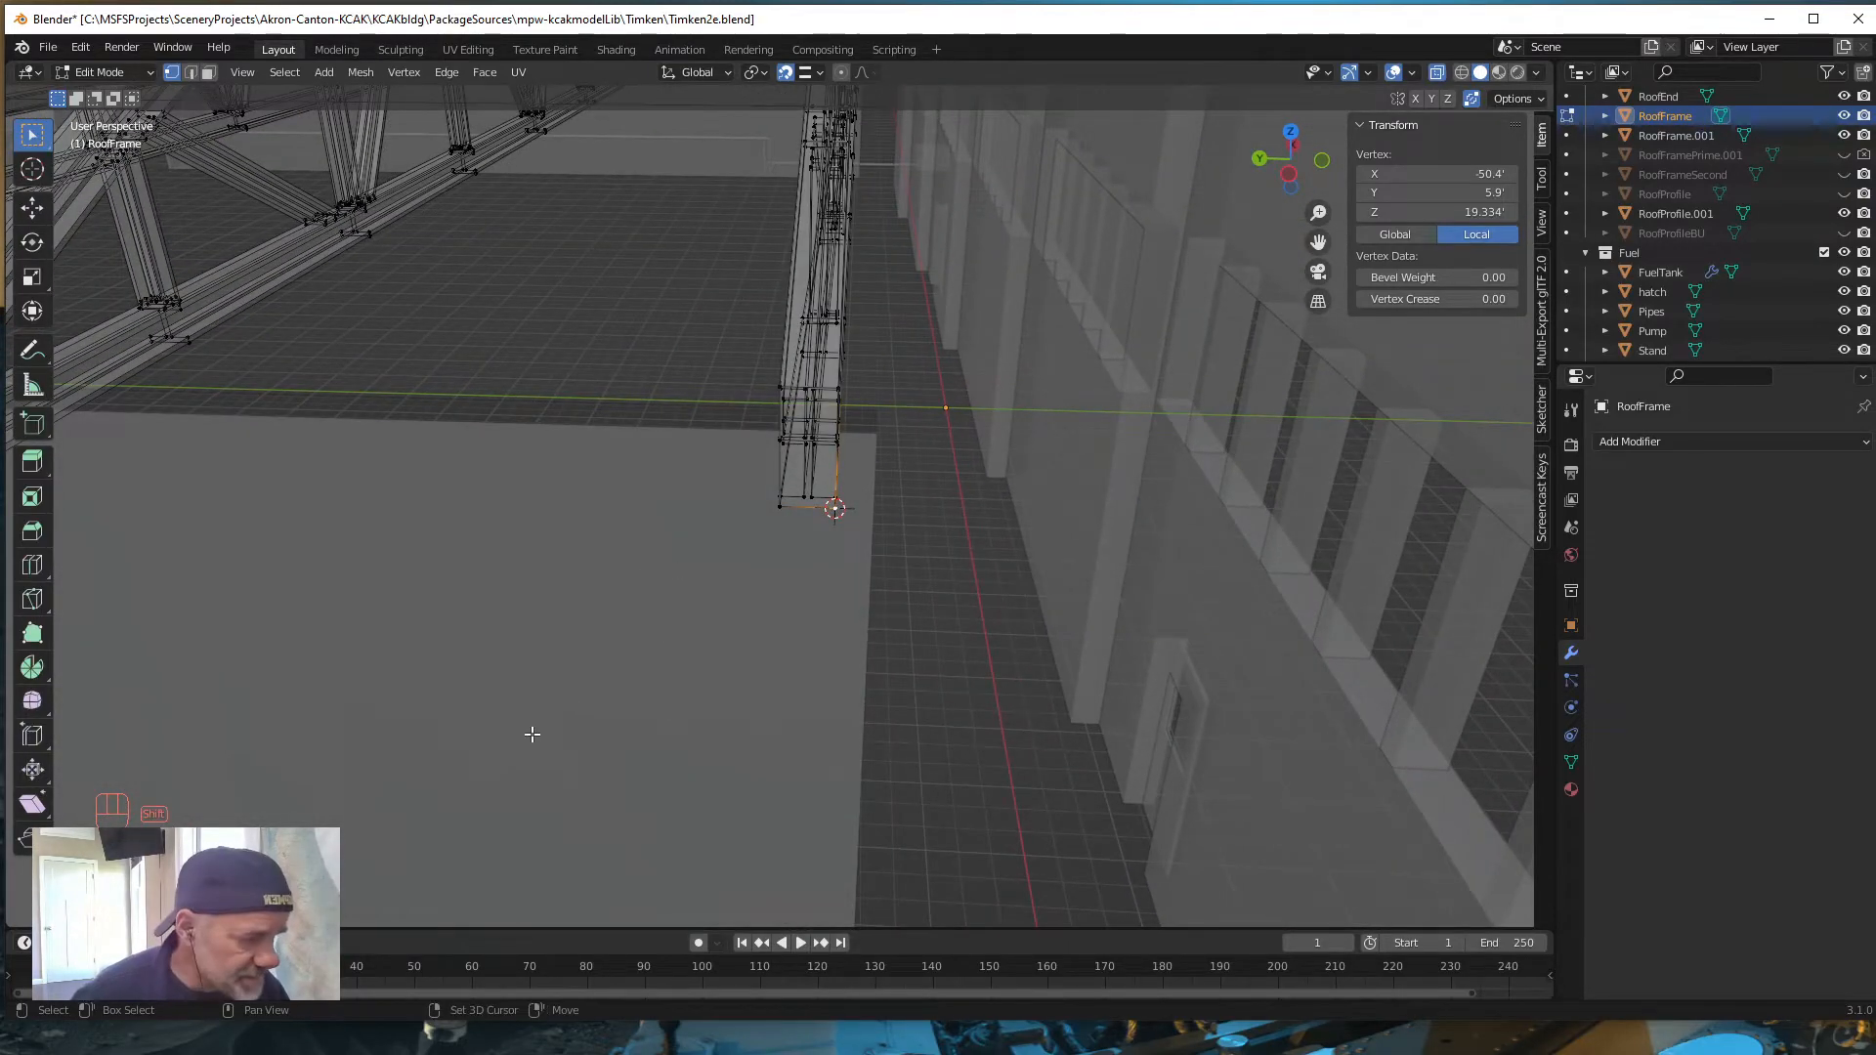
Step: Examine how the row of roof trusses lines up with the side wall and the end wall across the whole hangar
middle_click_drag(532, 734, 638, 692, "shift")
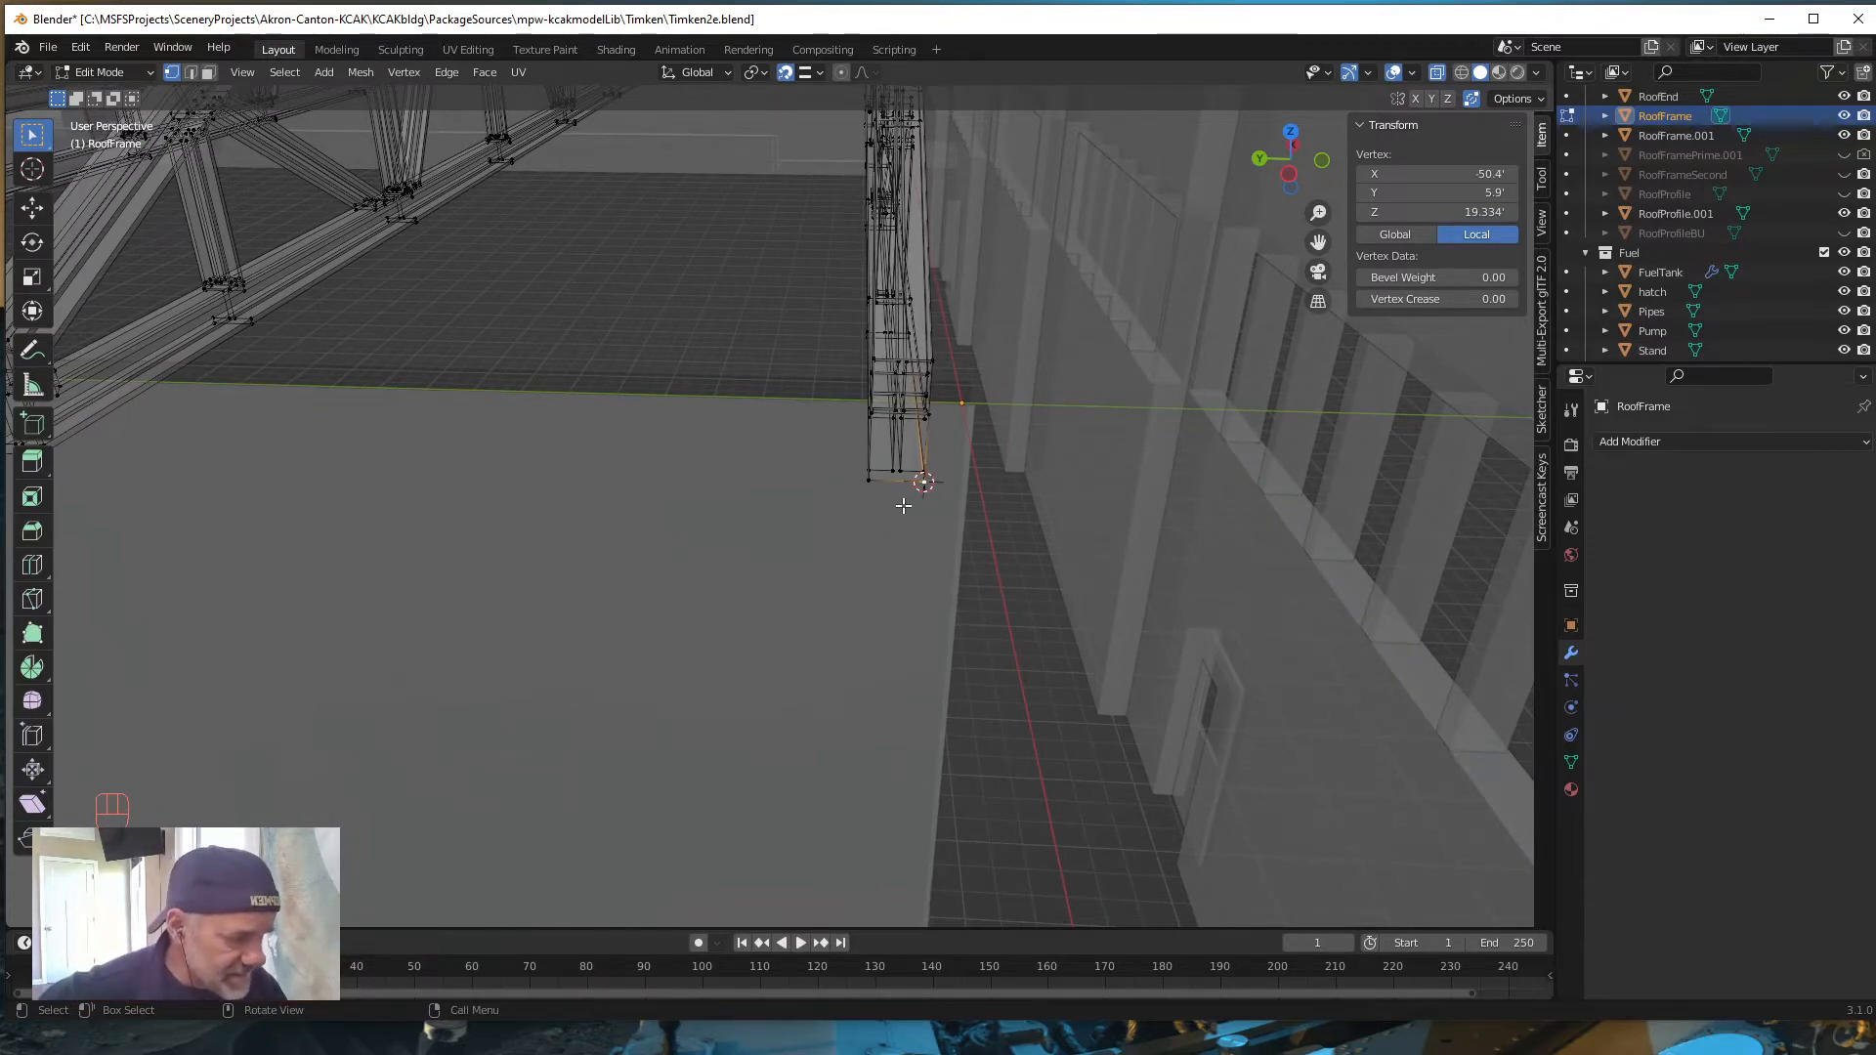
mouse_move(908, 682)
middle_mouse_down()
mouse_move(906, 698)
mouse_move(895, 651)
middle_mouse_up()
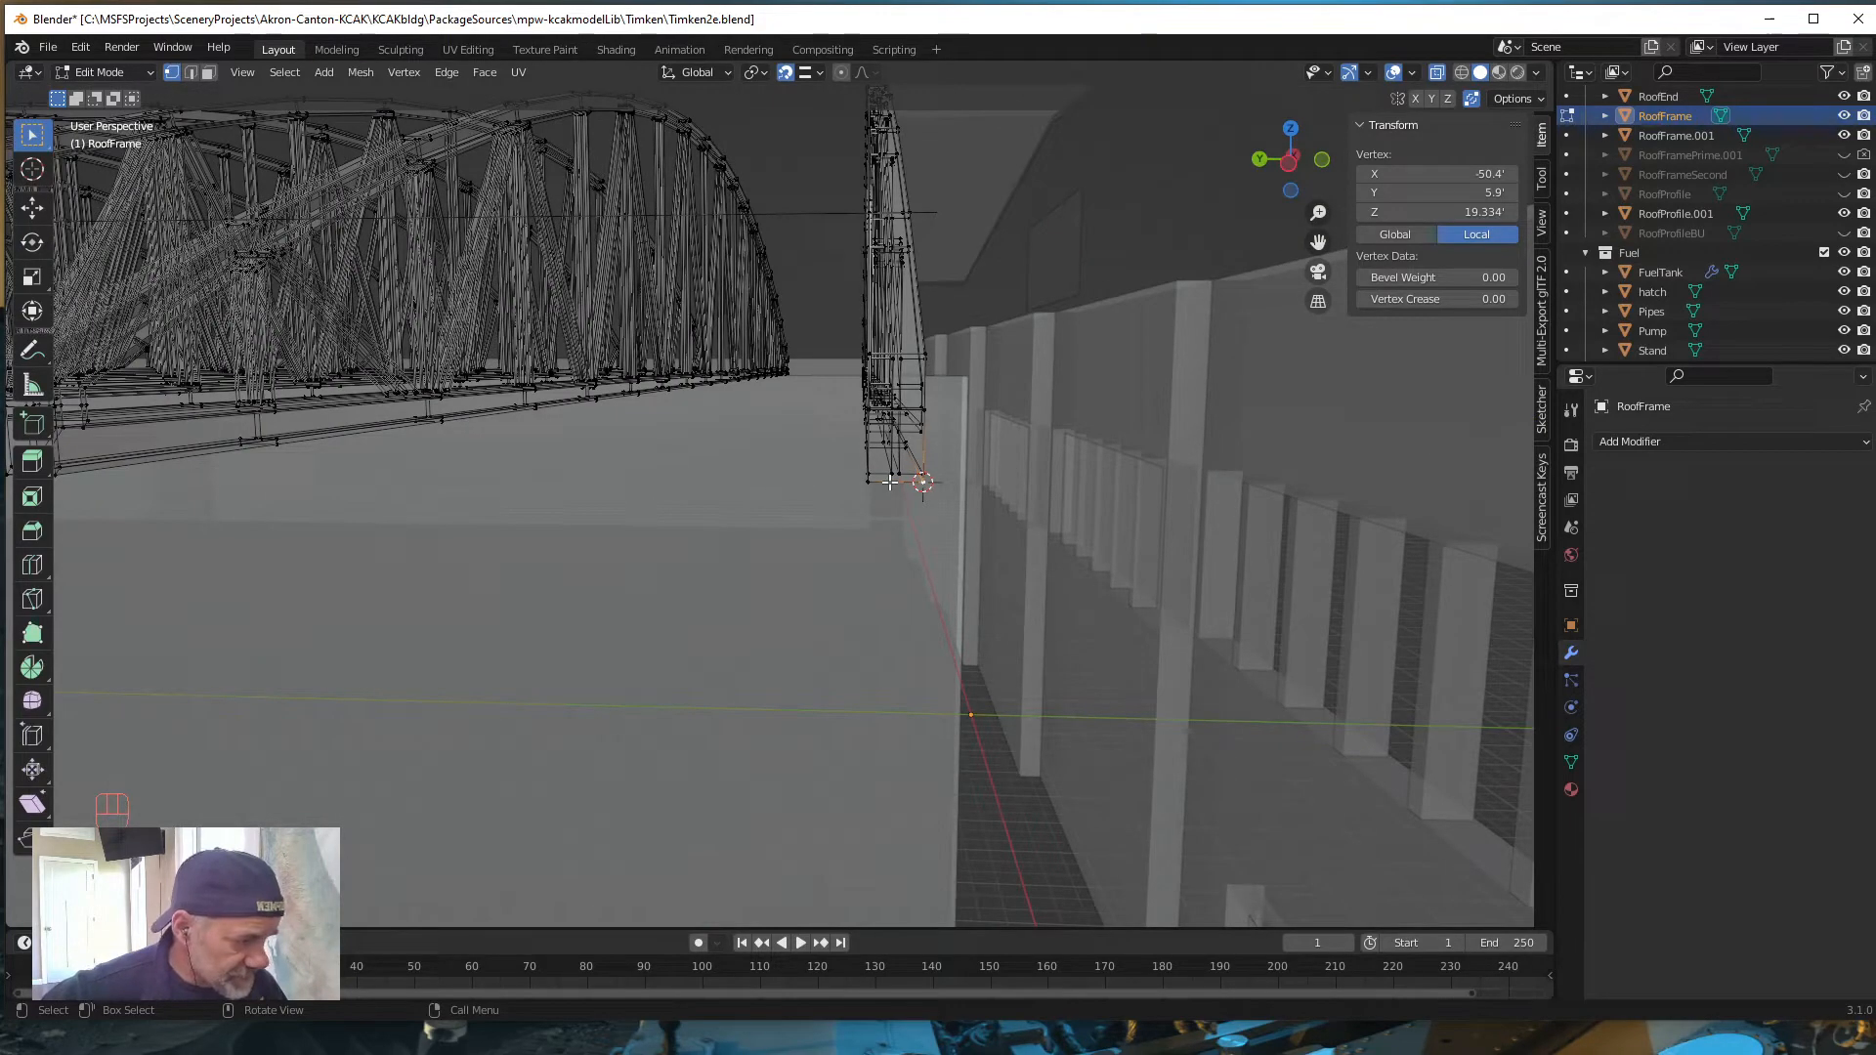
scroll(758, 737, "down", 10)
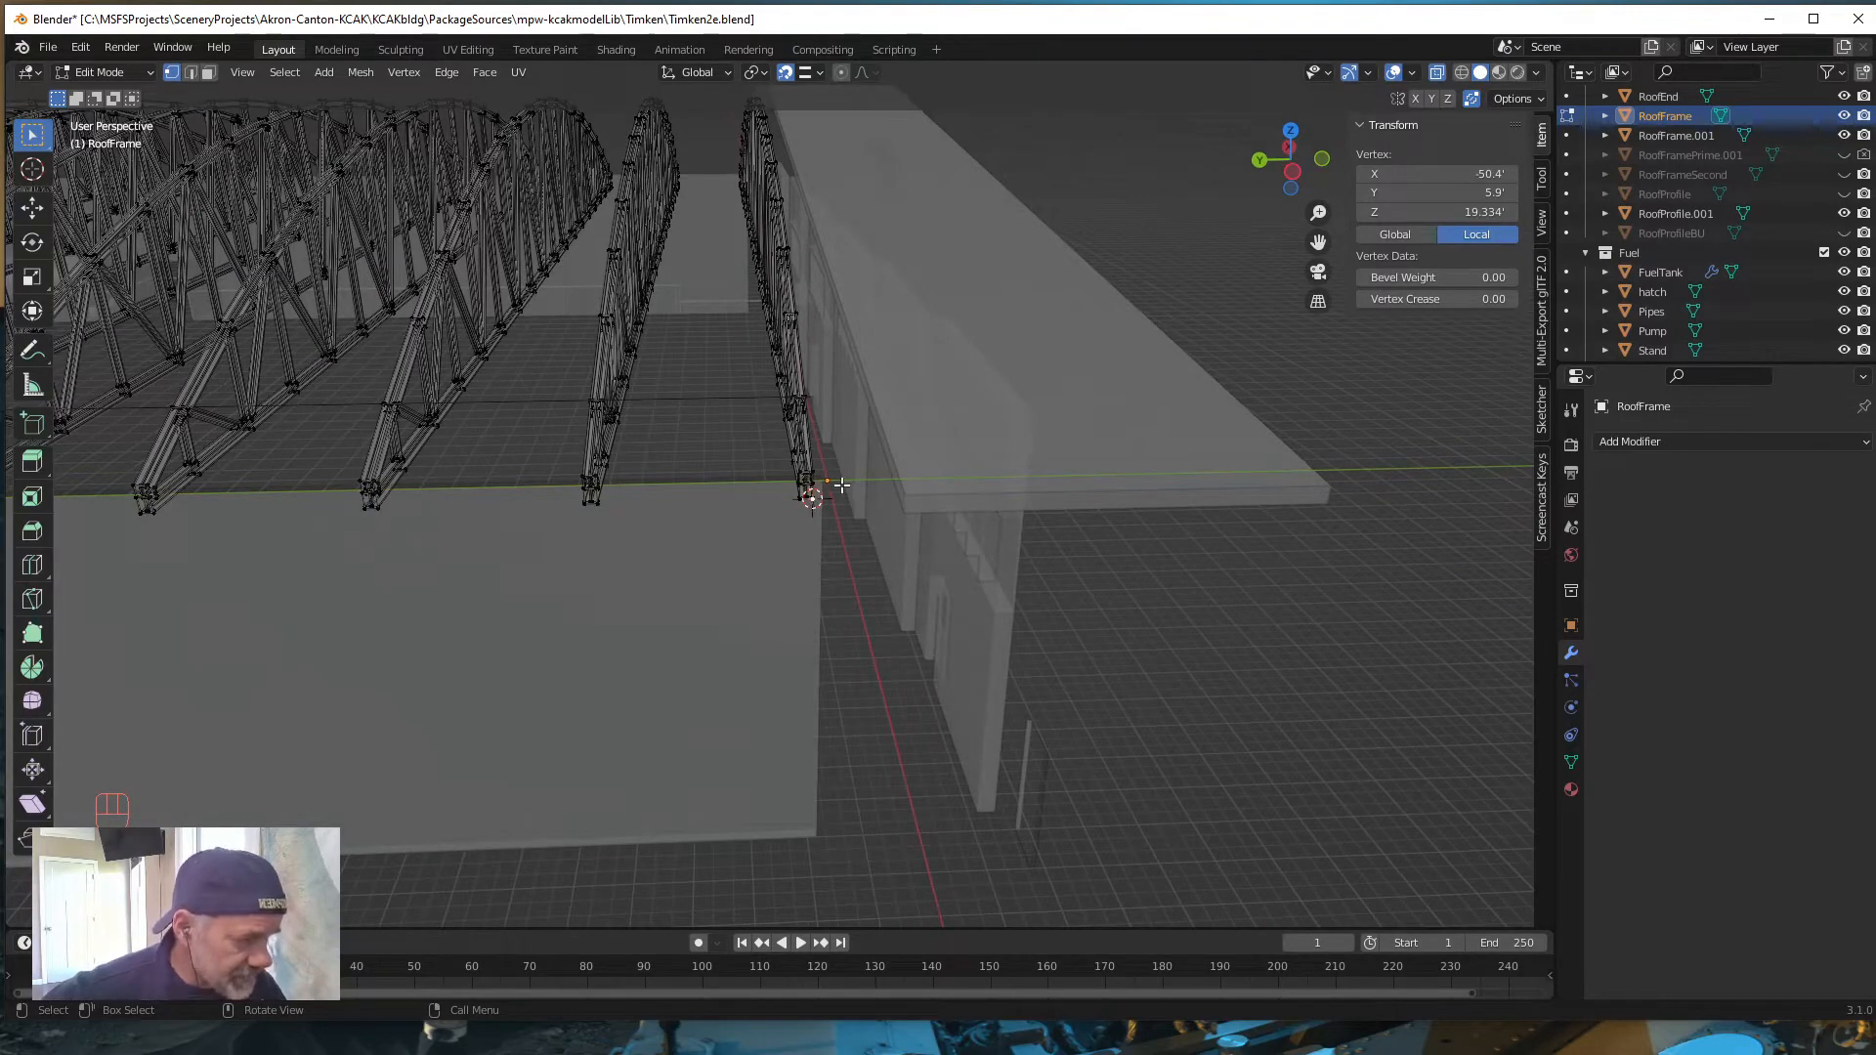
middle_click_drag(841, 484, 619, 645)
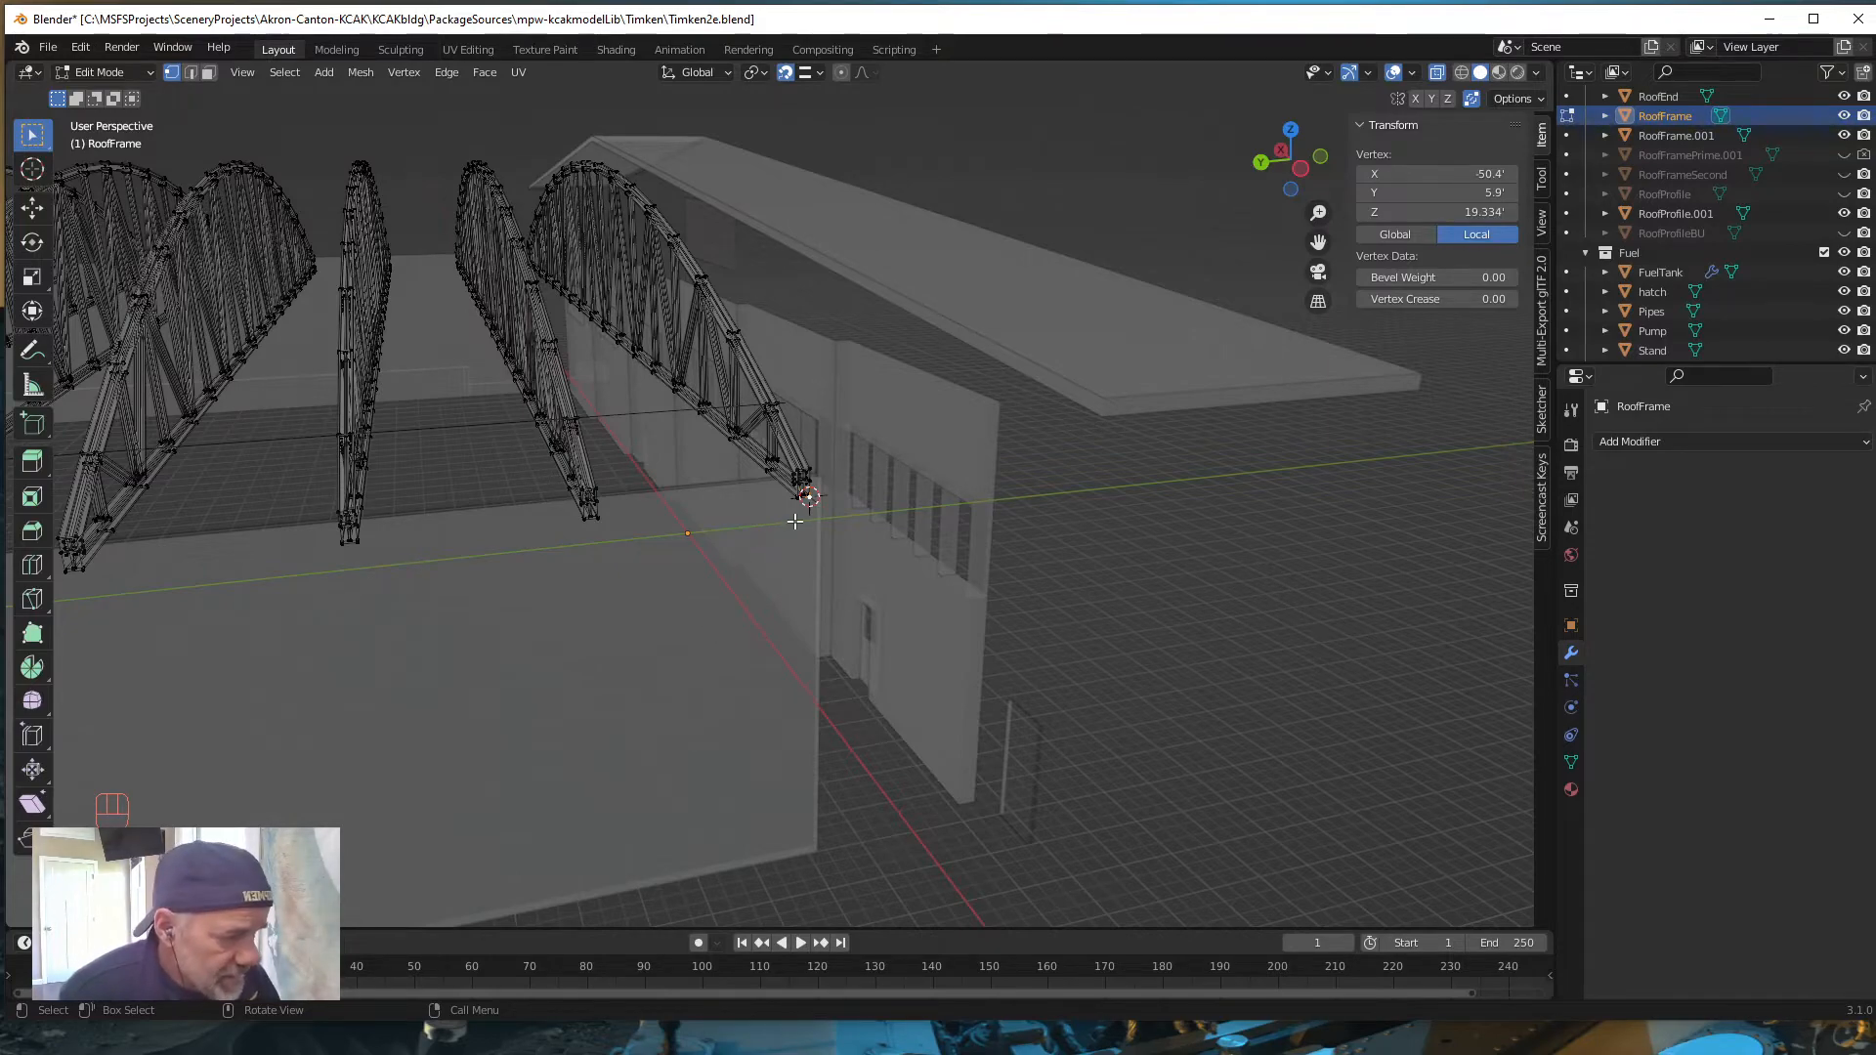
middle_click_drag(788, 654, 826, 581)
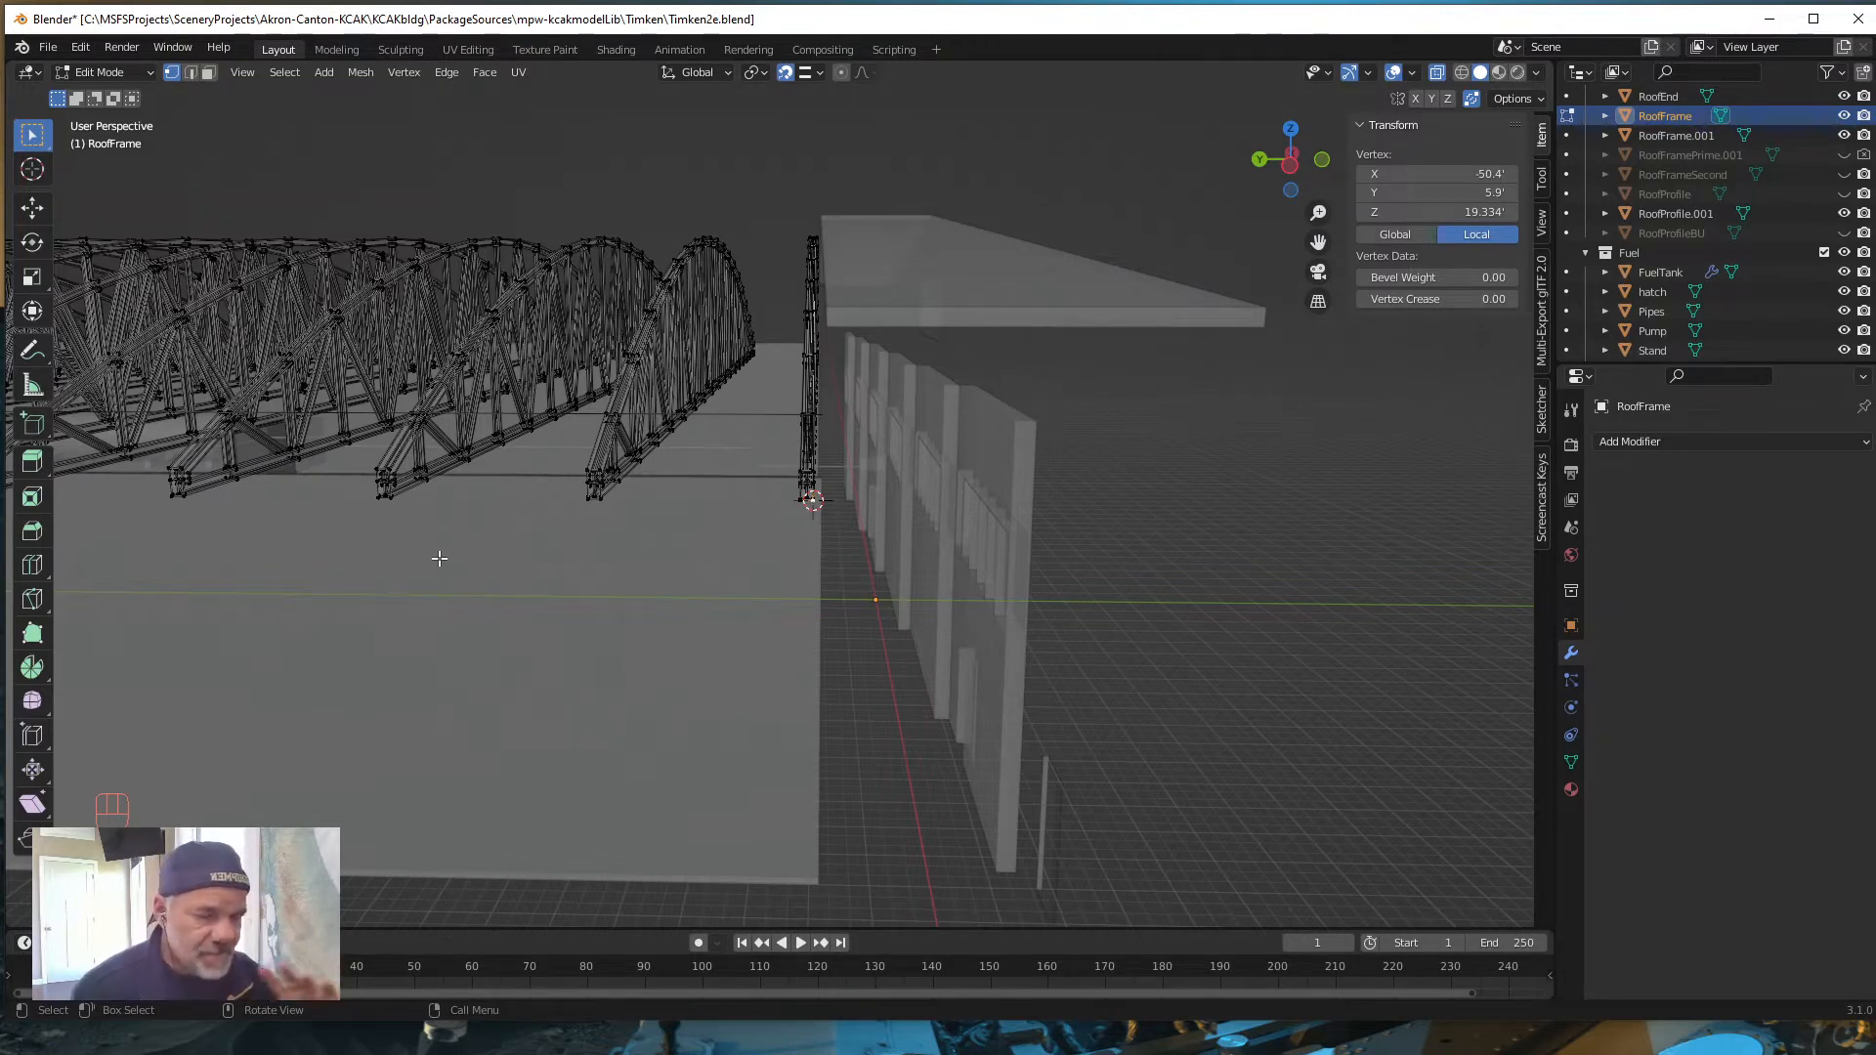
scroll(526, 642, "down", 2)
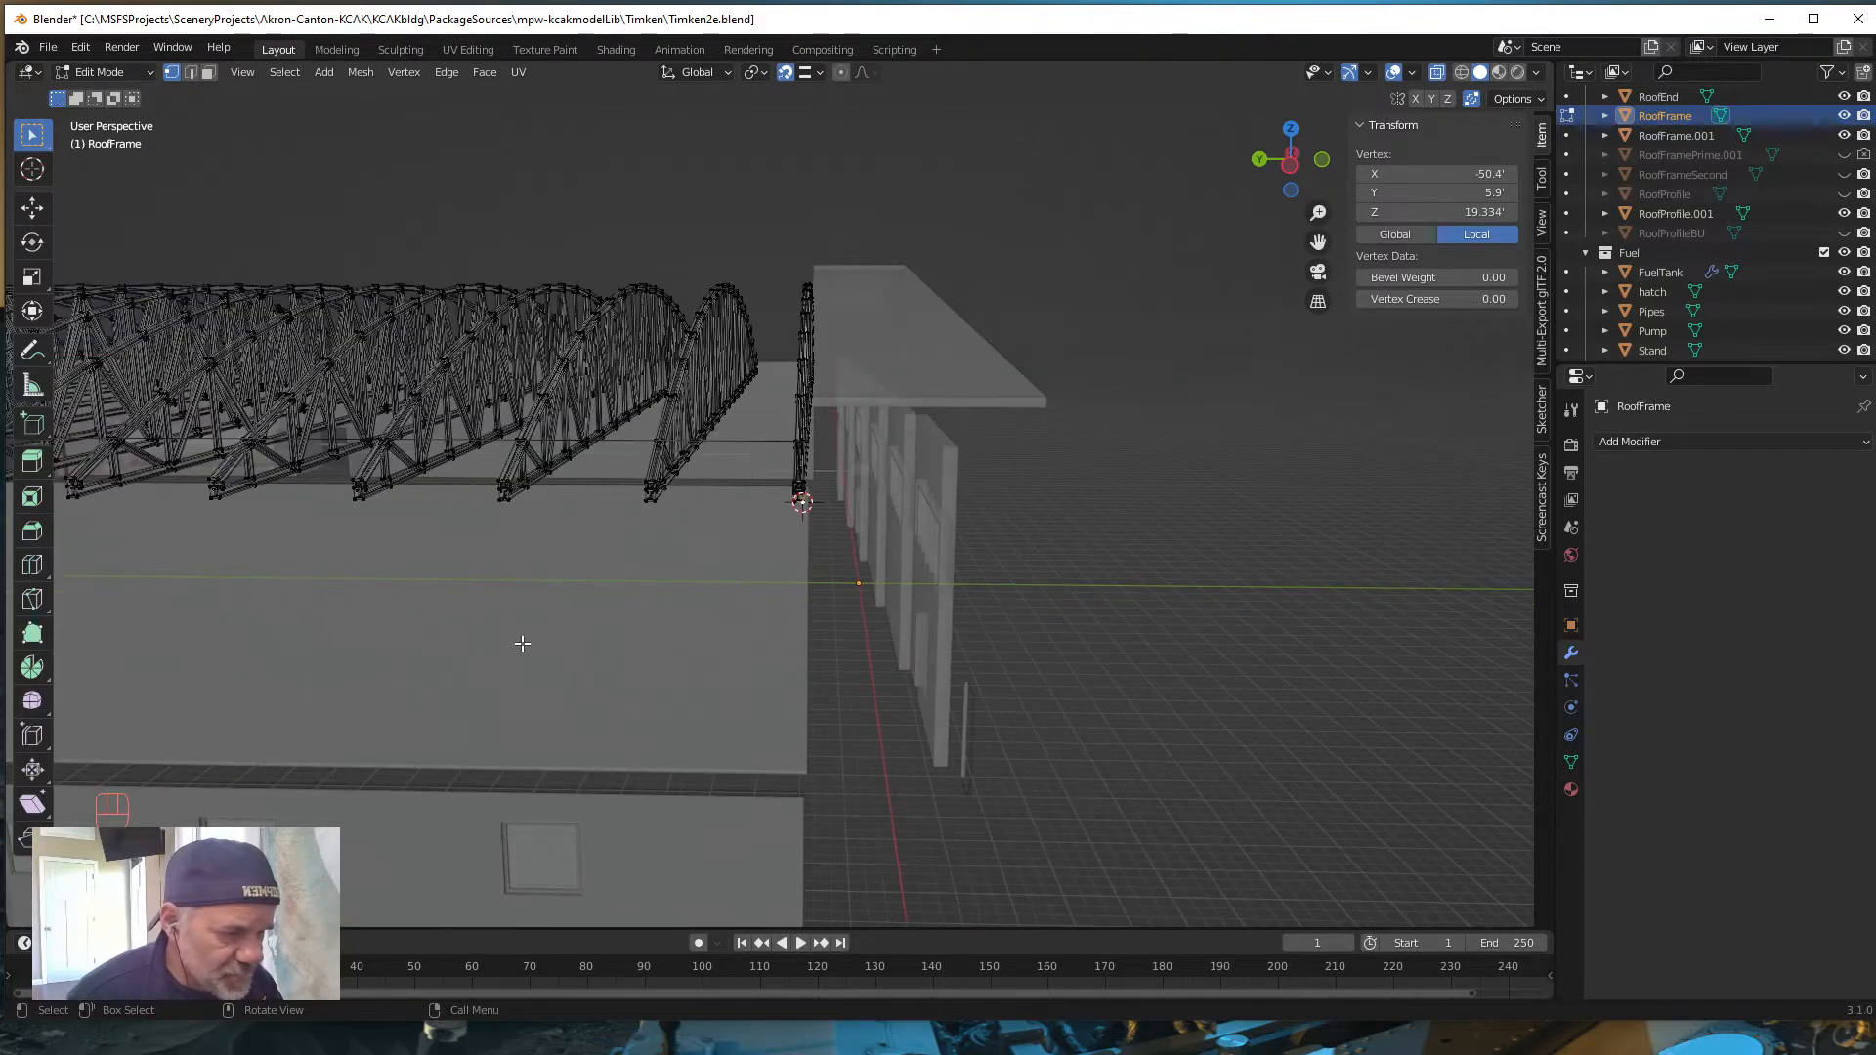
middle_click_drag(489, 695, 404, 706)
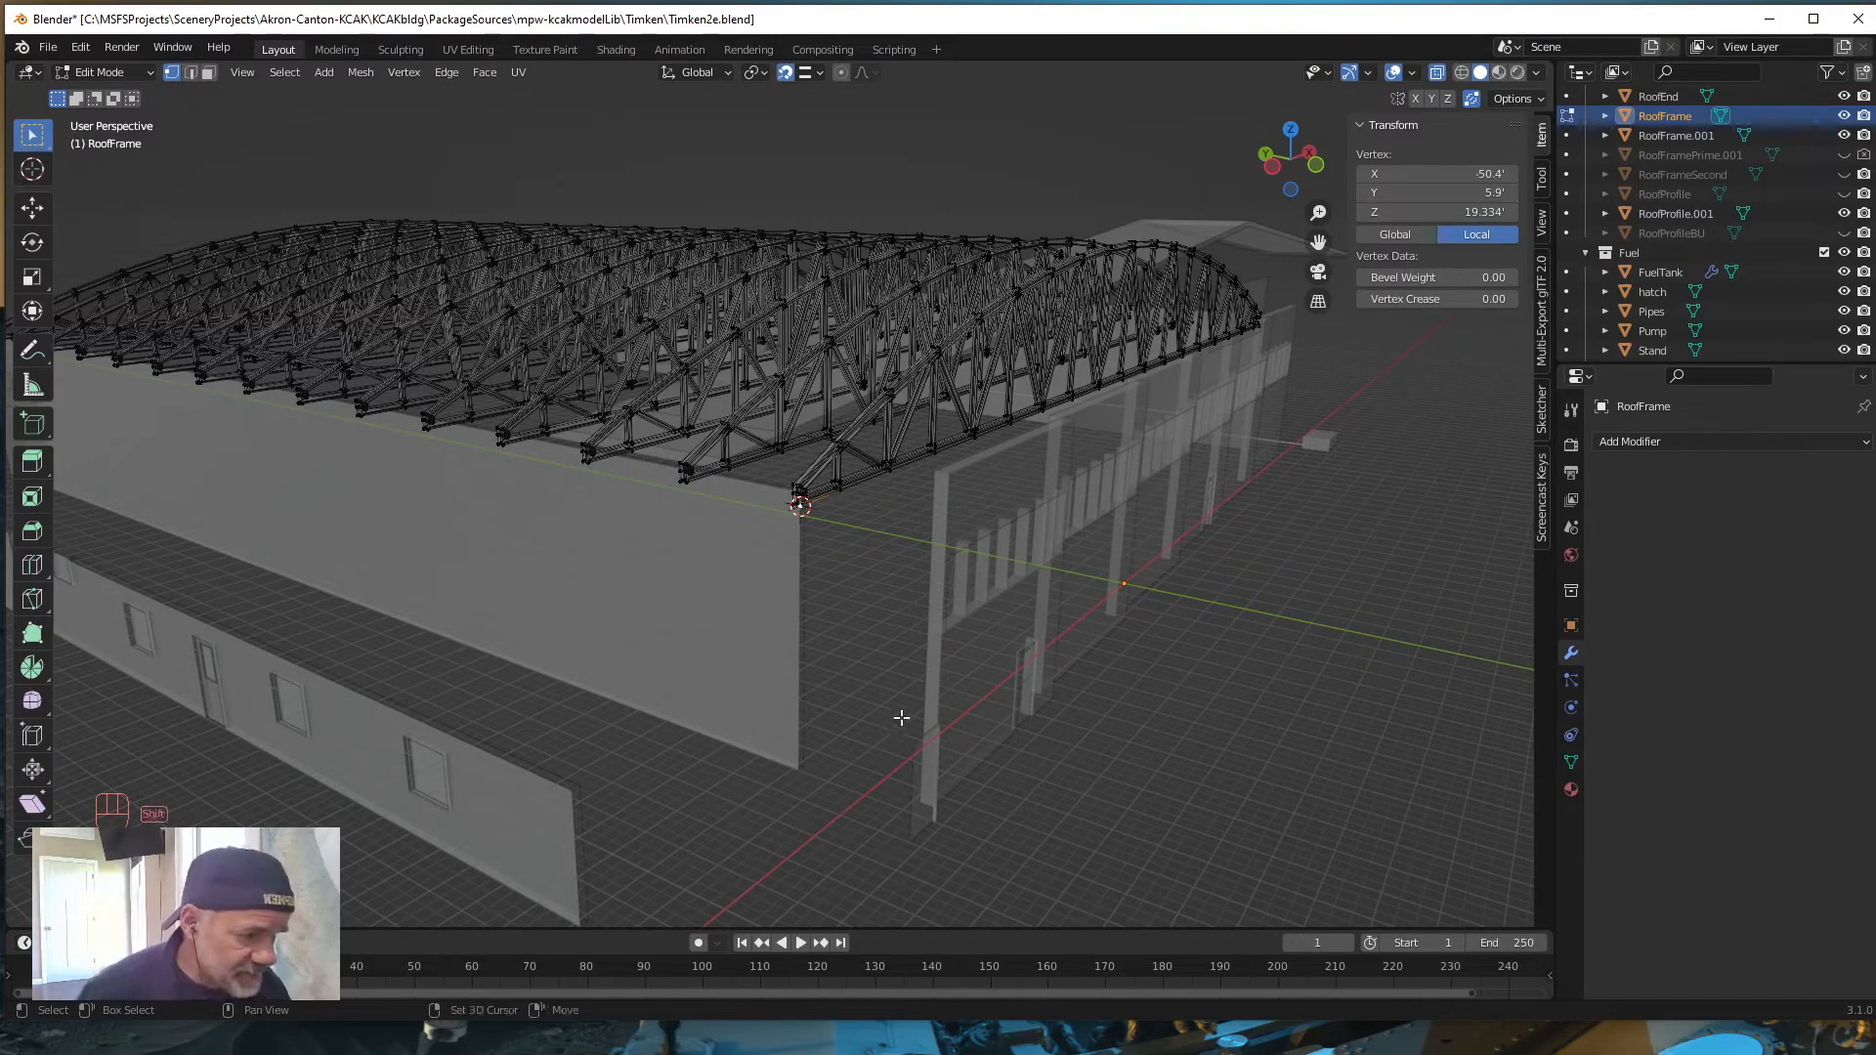
Step: Inspect the end truss's lower corner close up from inside the hangar, relative to the wall columns and windows
middle_click_drag(896, 720, 1047, 657, "shift")
scroll(858, 685, "up", 4)
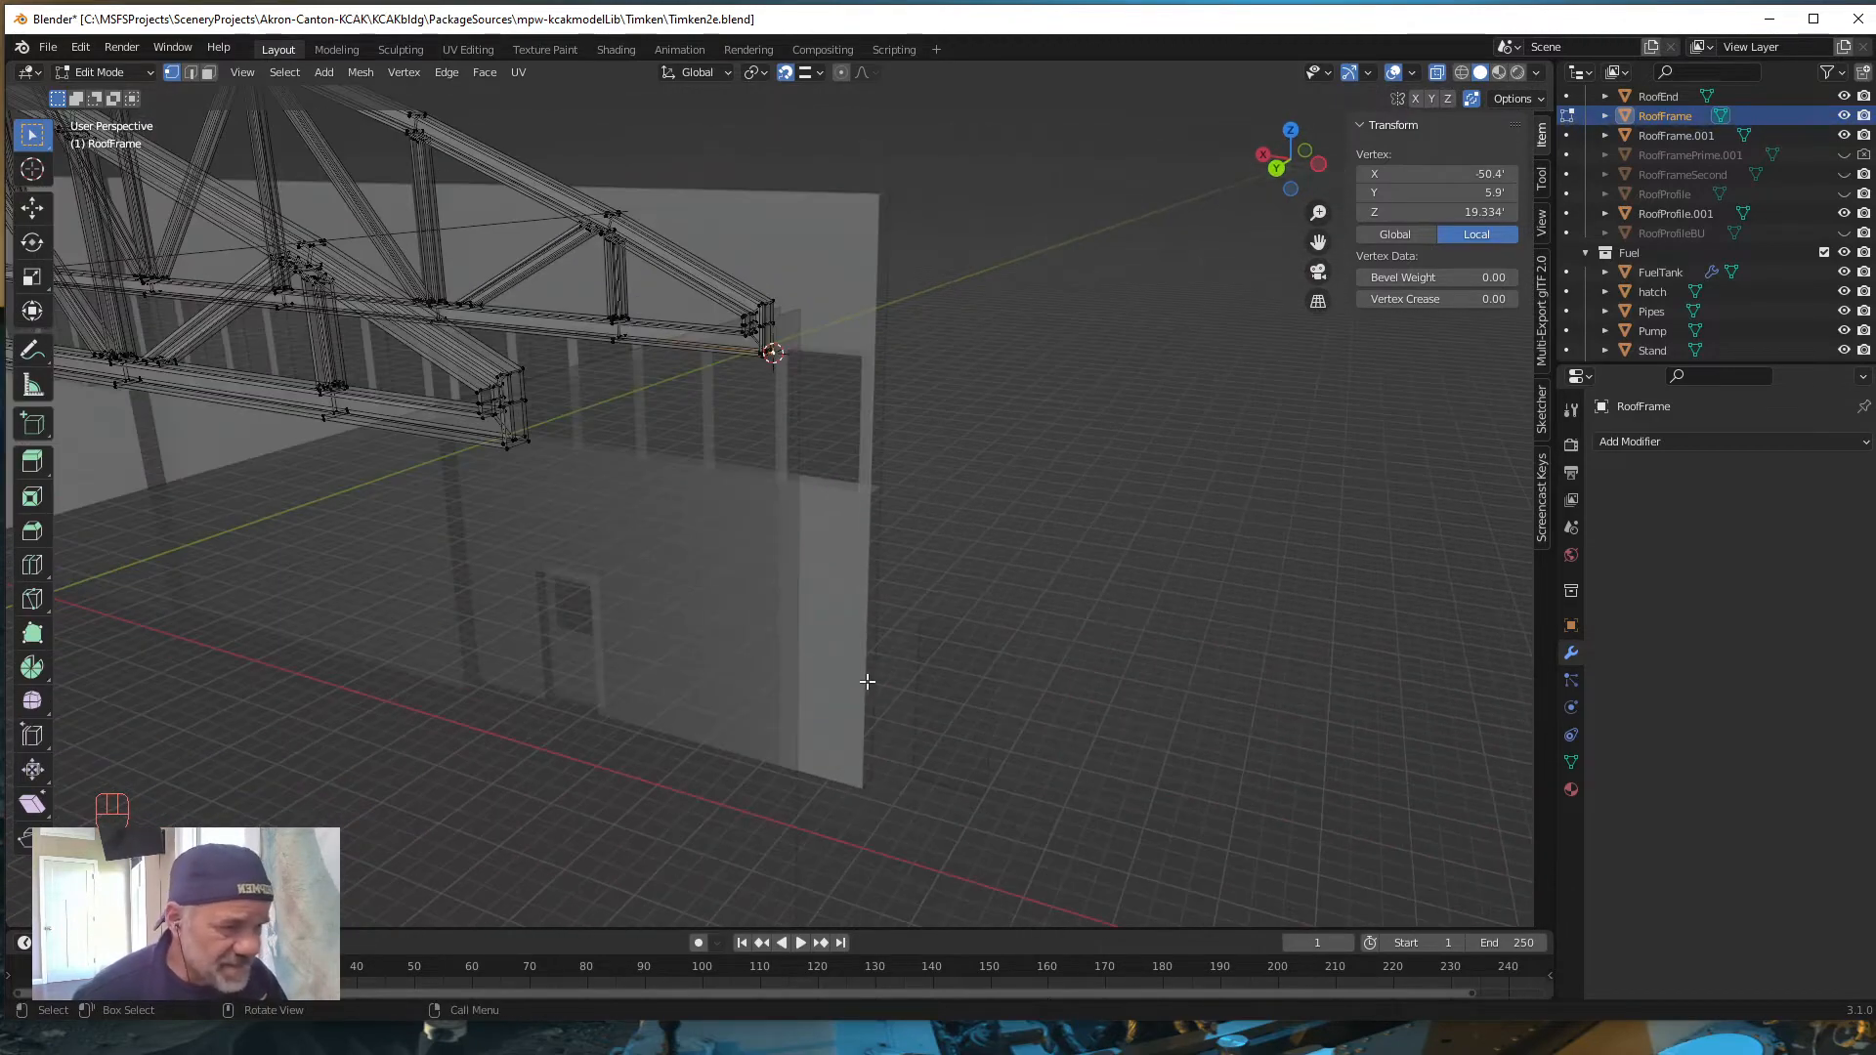
scroll(861, 692, "down", 3)
mouse_move(862, 692)
middle_mouse_down()
mouse_move(987, 683)
mouse_move(959, 641)
mouse_move(888, 674)
middle_mouse_up()
scroll(805, 622, "up", 6)
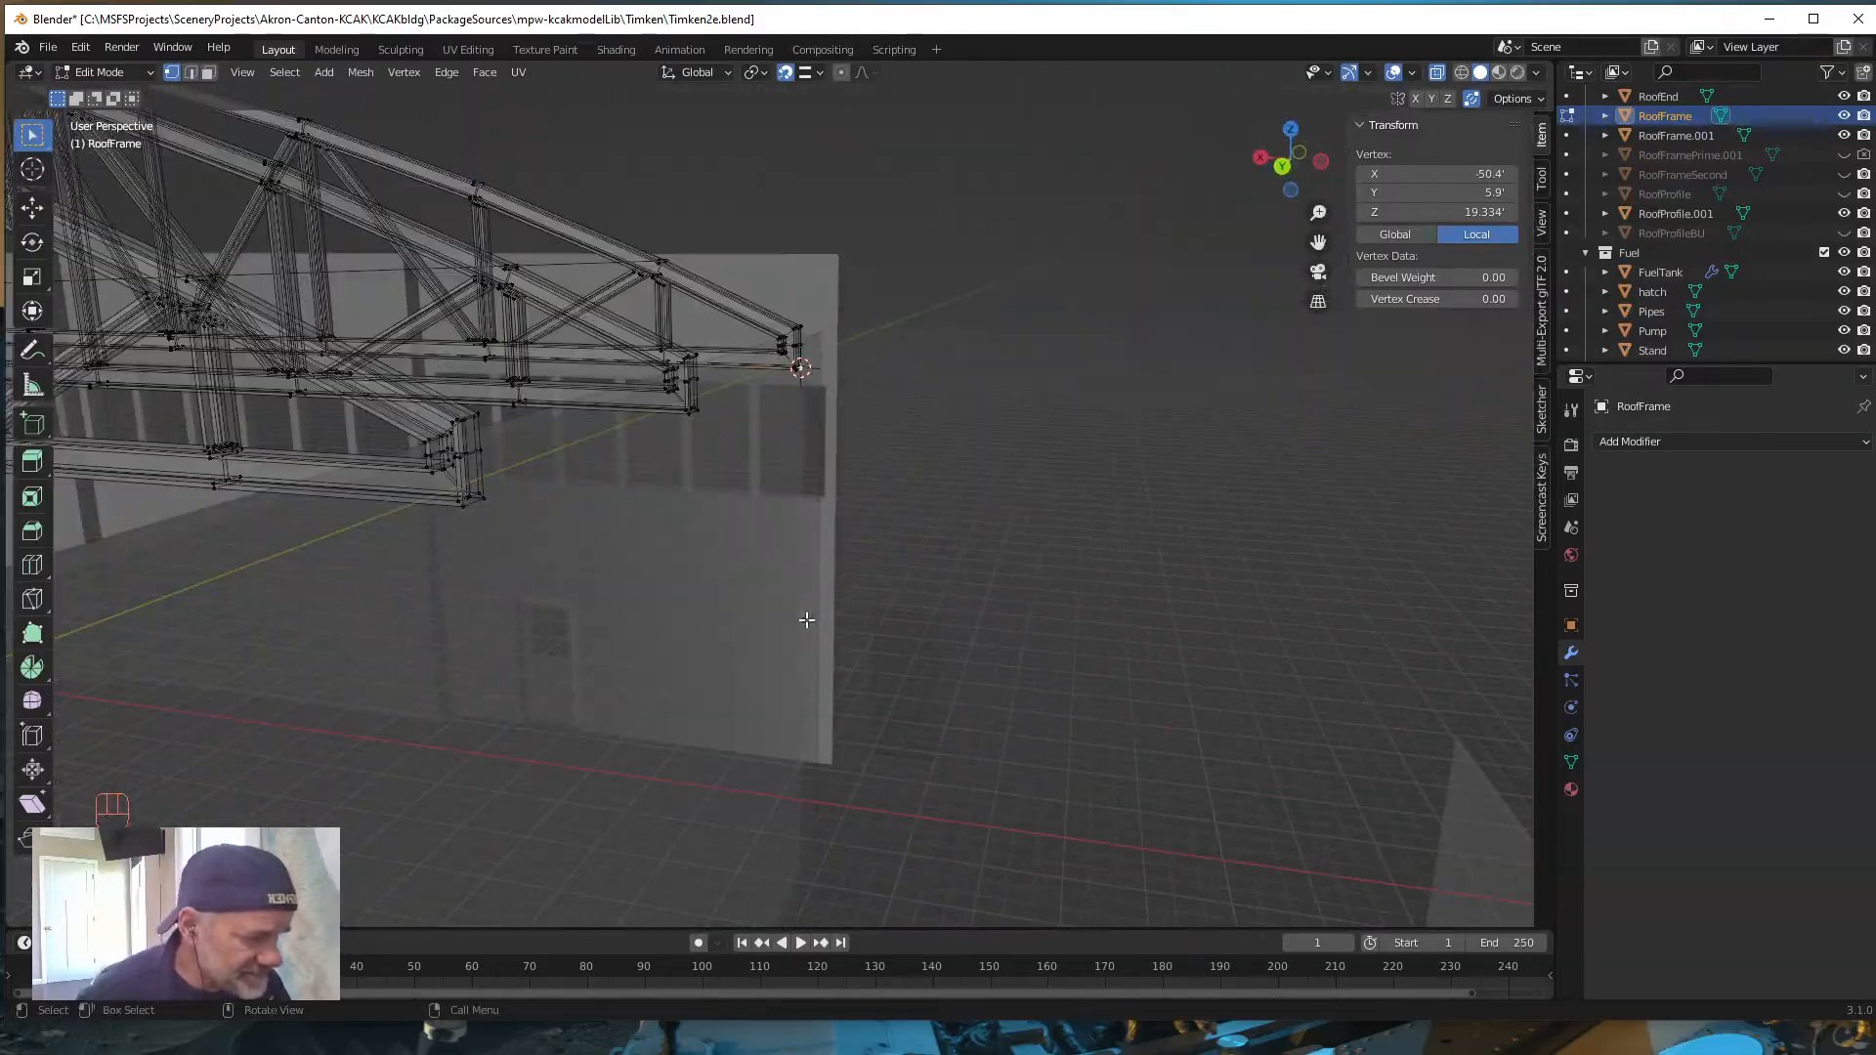
middle_click_drag(812, 626, 704, 661)
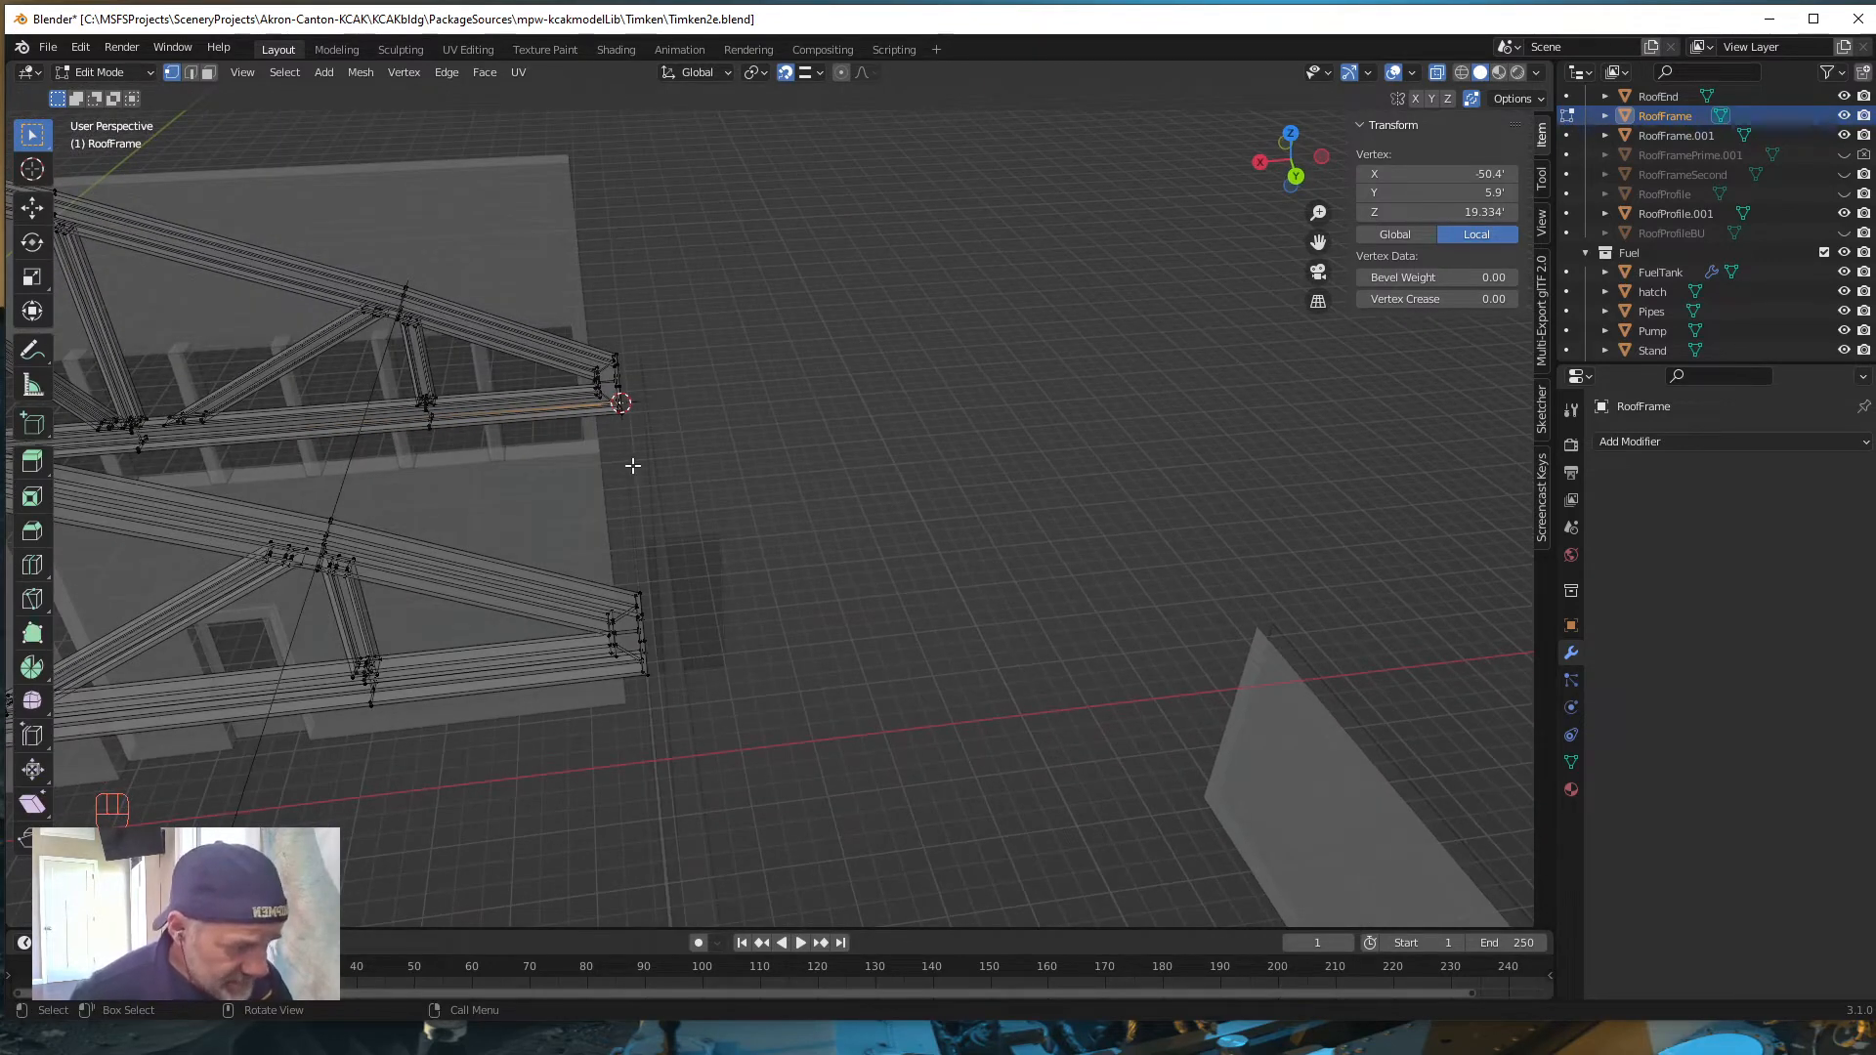
middle_click_drag(633, 466, 926, 647)
scroll(548, 364, "up", 3)
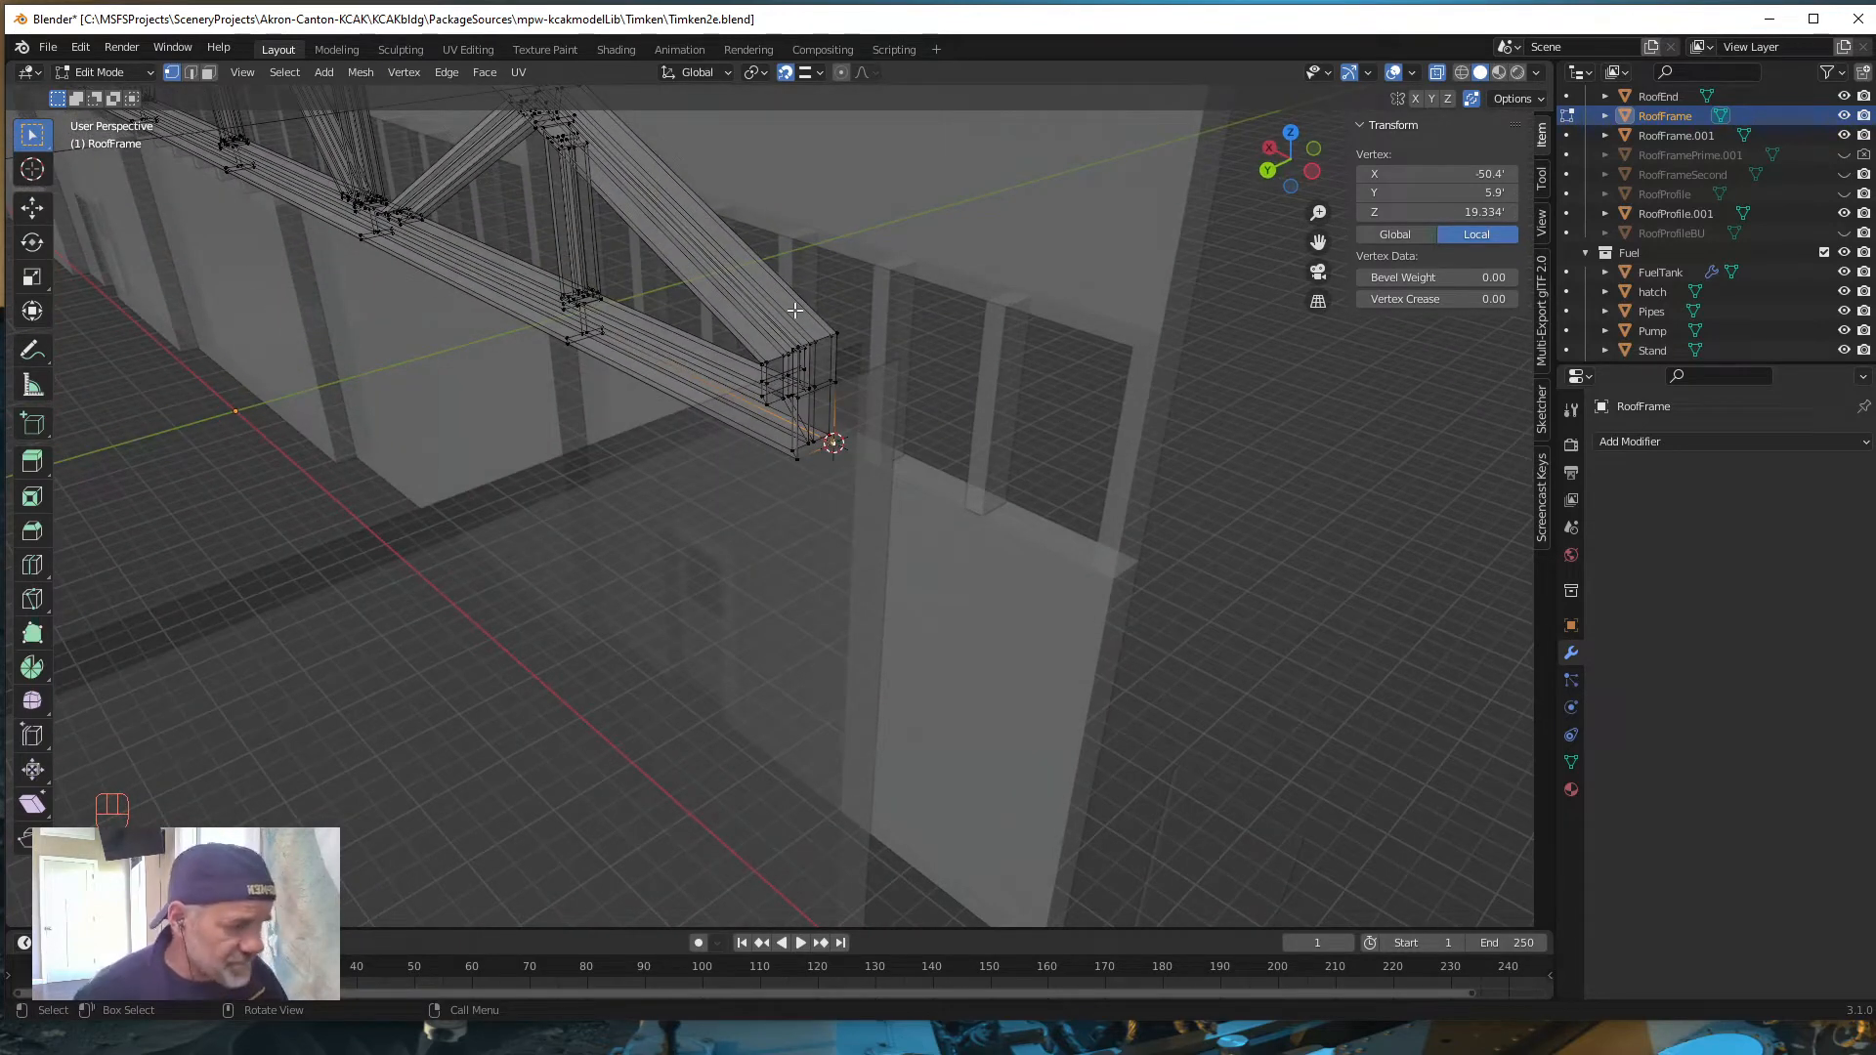
middle_click_drag(854, 616, 921, 599)
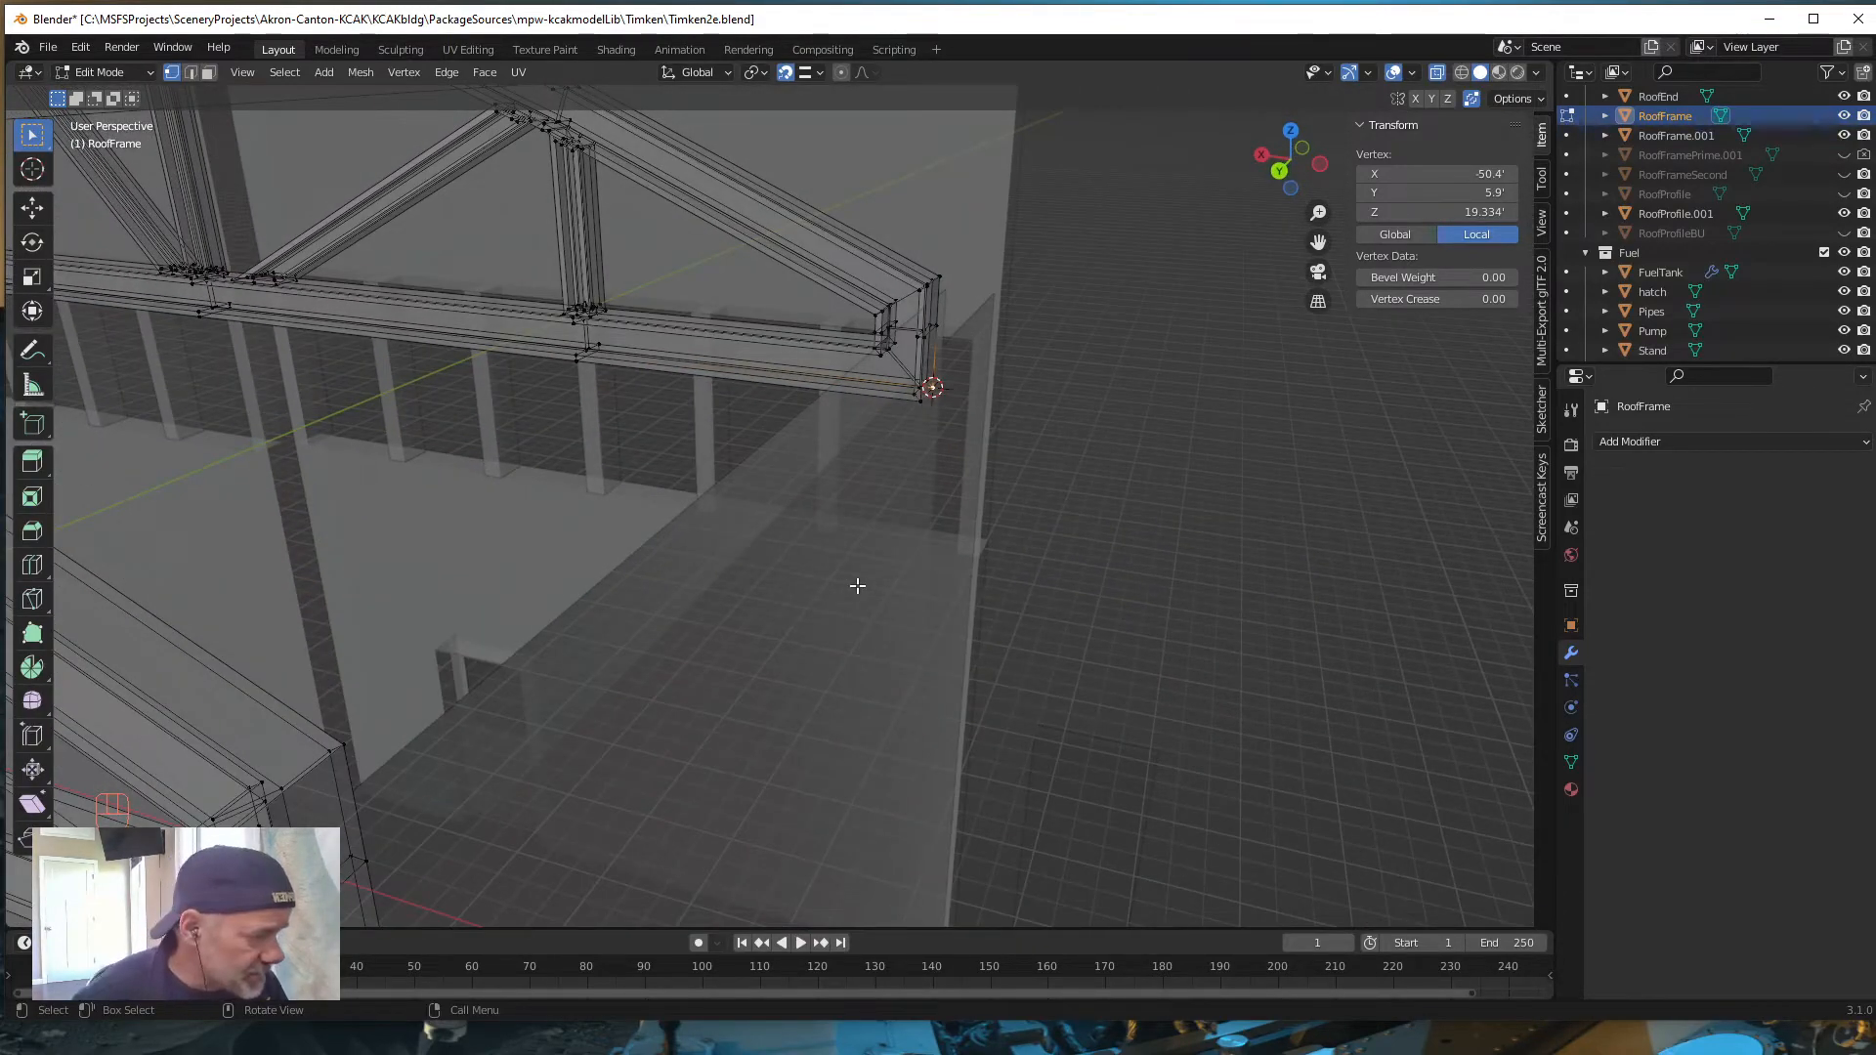
Step: Leave mesh editing of the roof frame and add a single-vertex mesh object at the 3D cursor on the truss's lower corner
key("Tab")
mouse_move(965, 700)
middle_mouse_down()
mouse_move(983, 695)
mouse_move(964, 709)
middle_mouse_up()
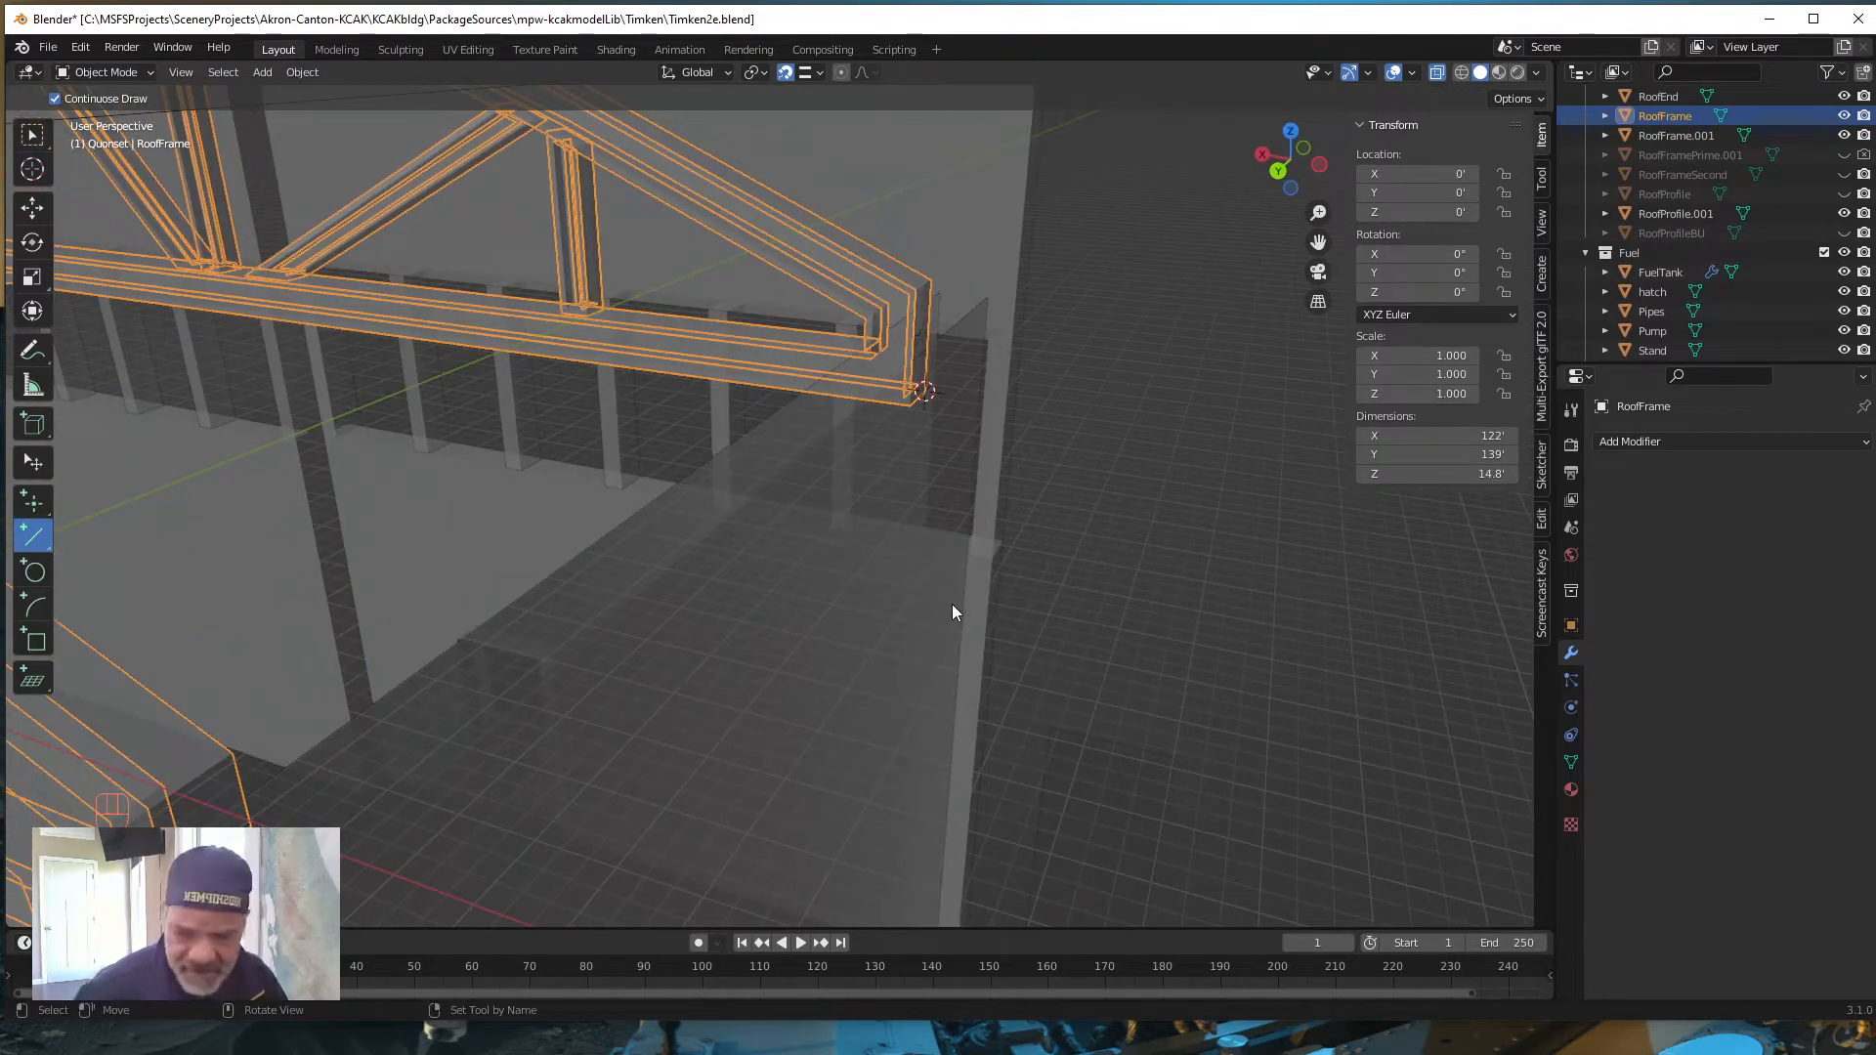
key("shift+a")
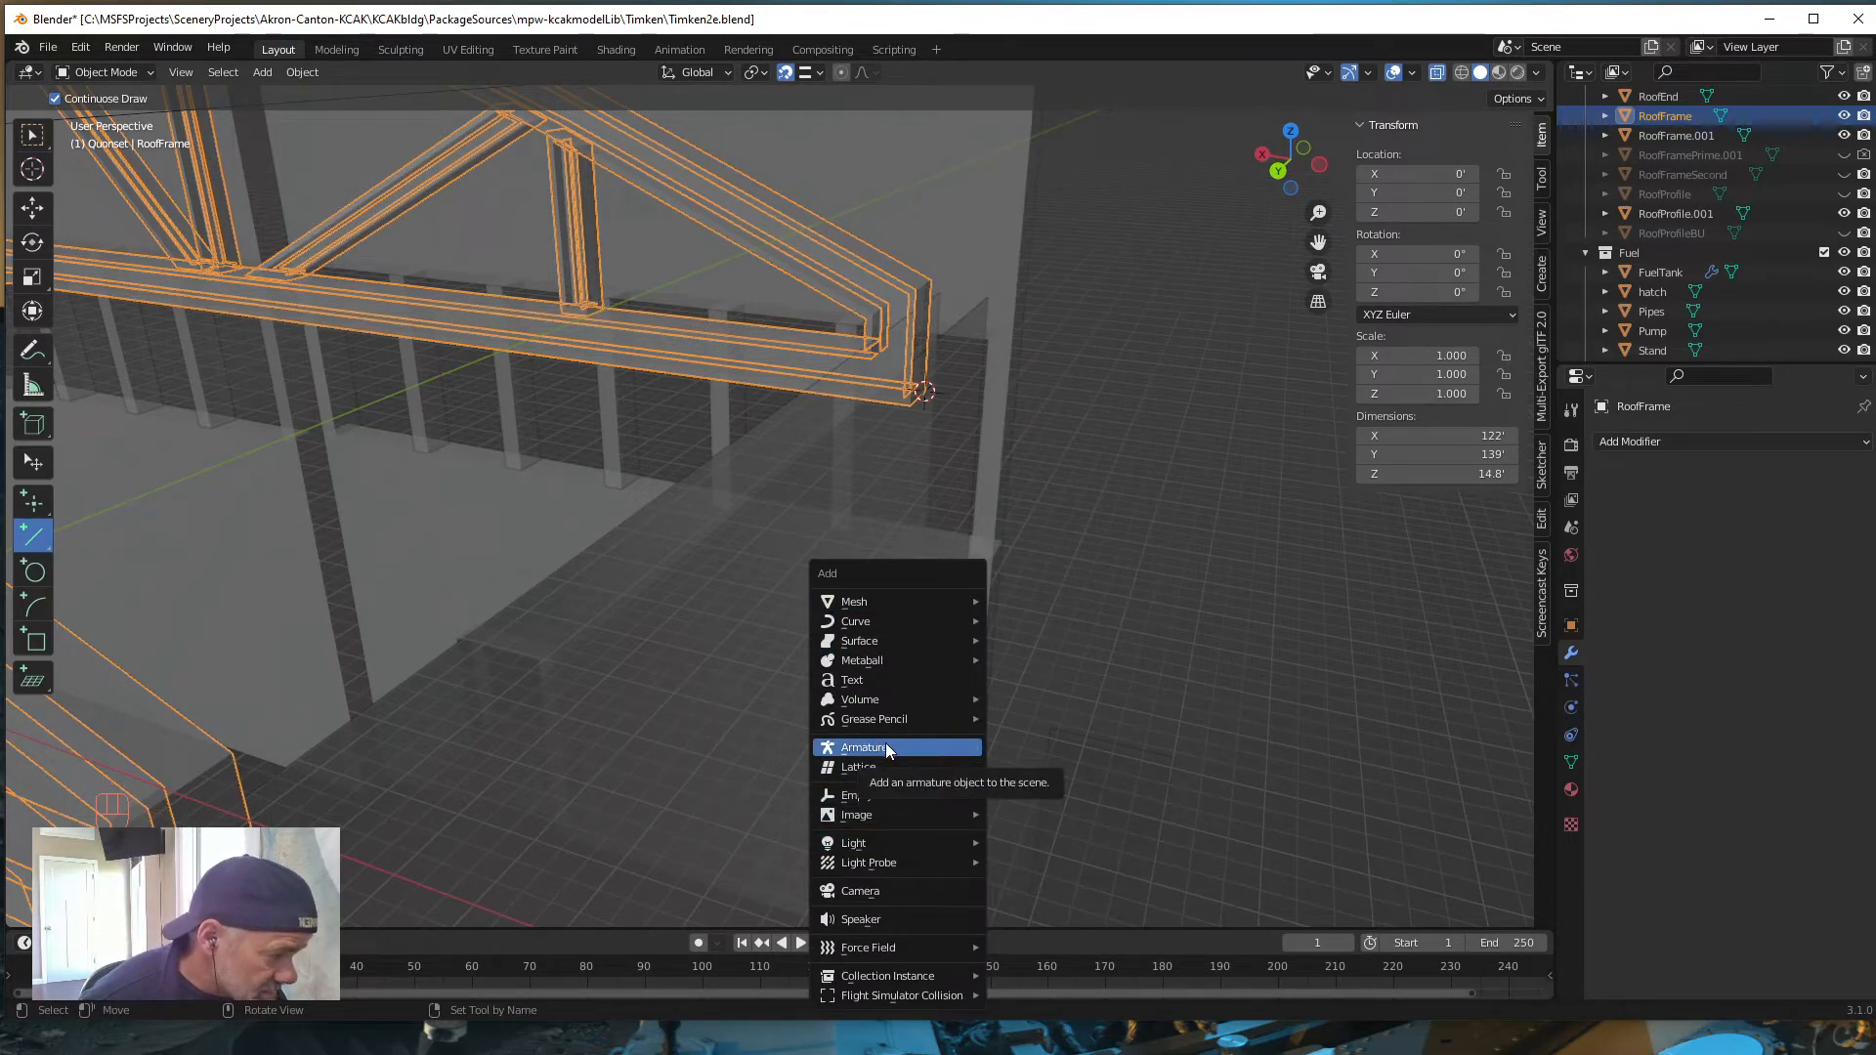
mouse_move(863, 598)
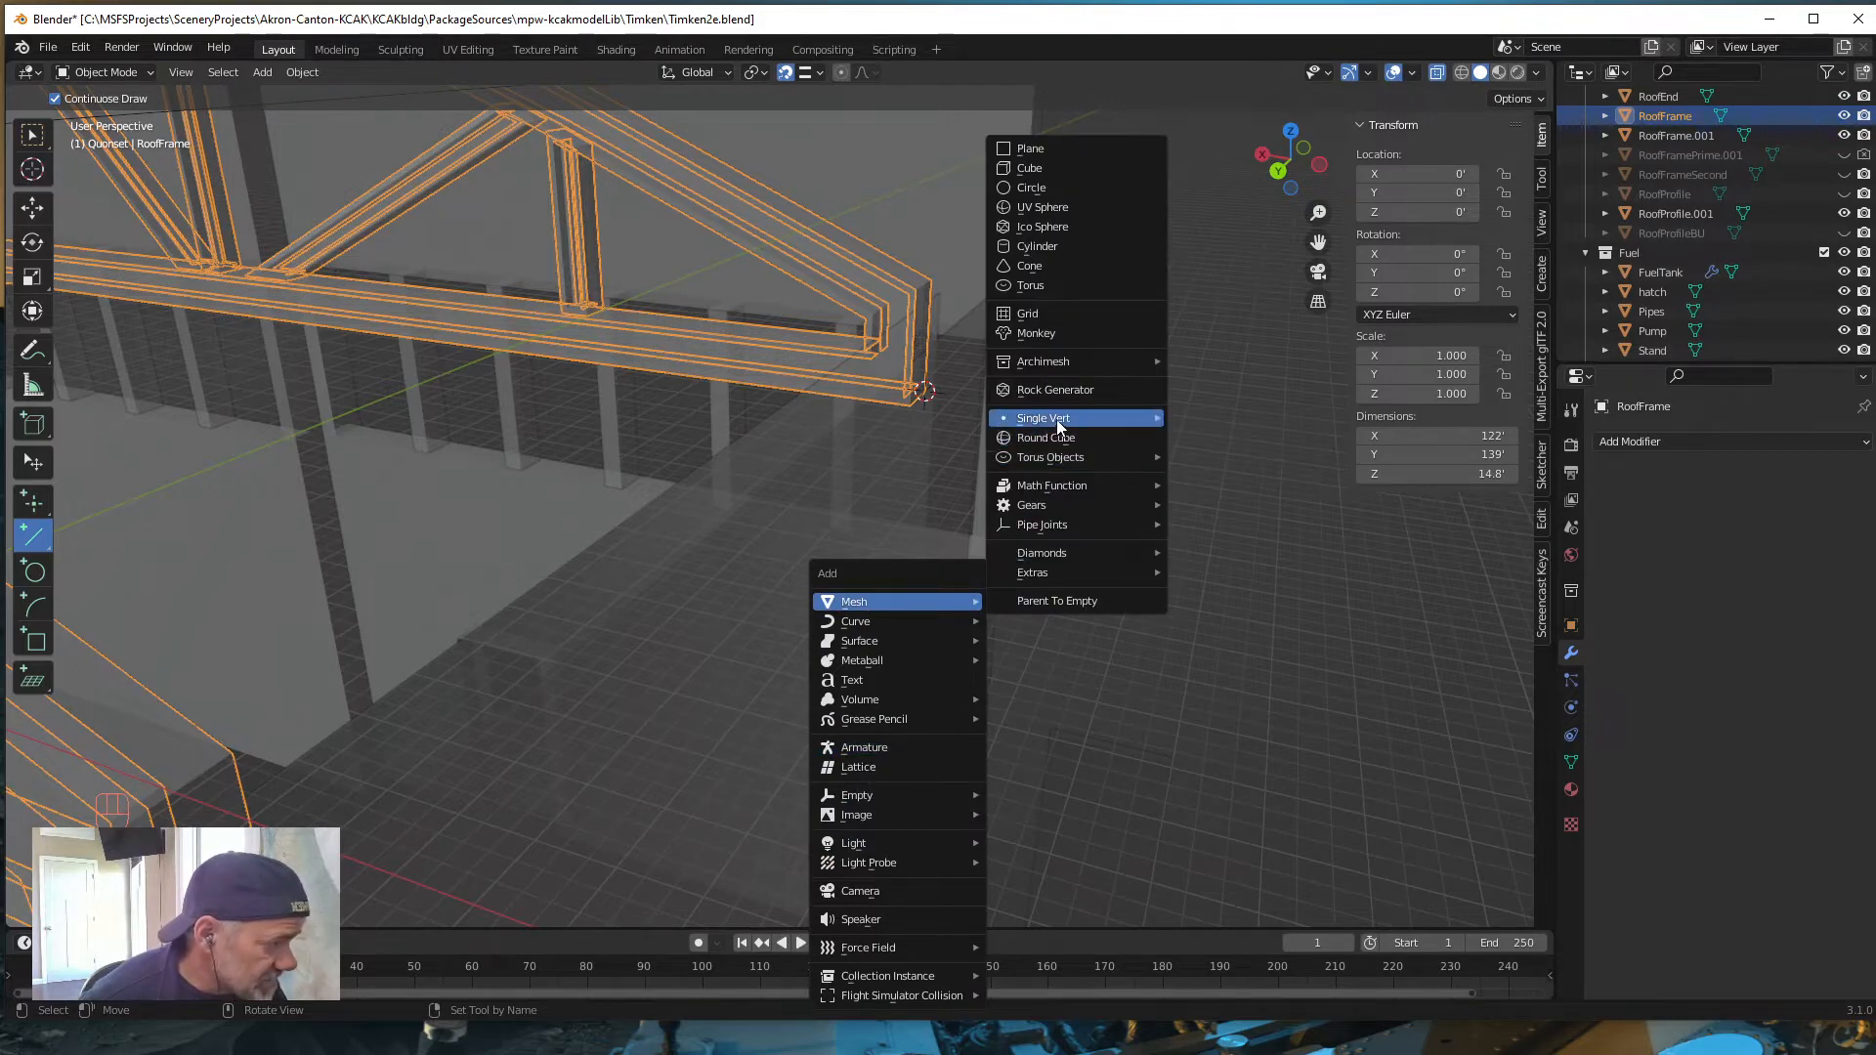
mouse_move(1057, 419)
left_click(1235, 418)
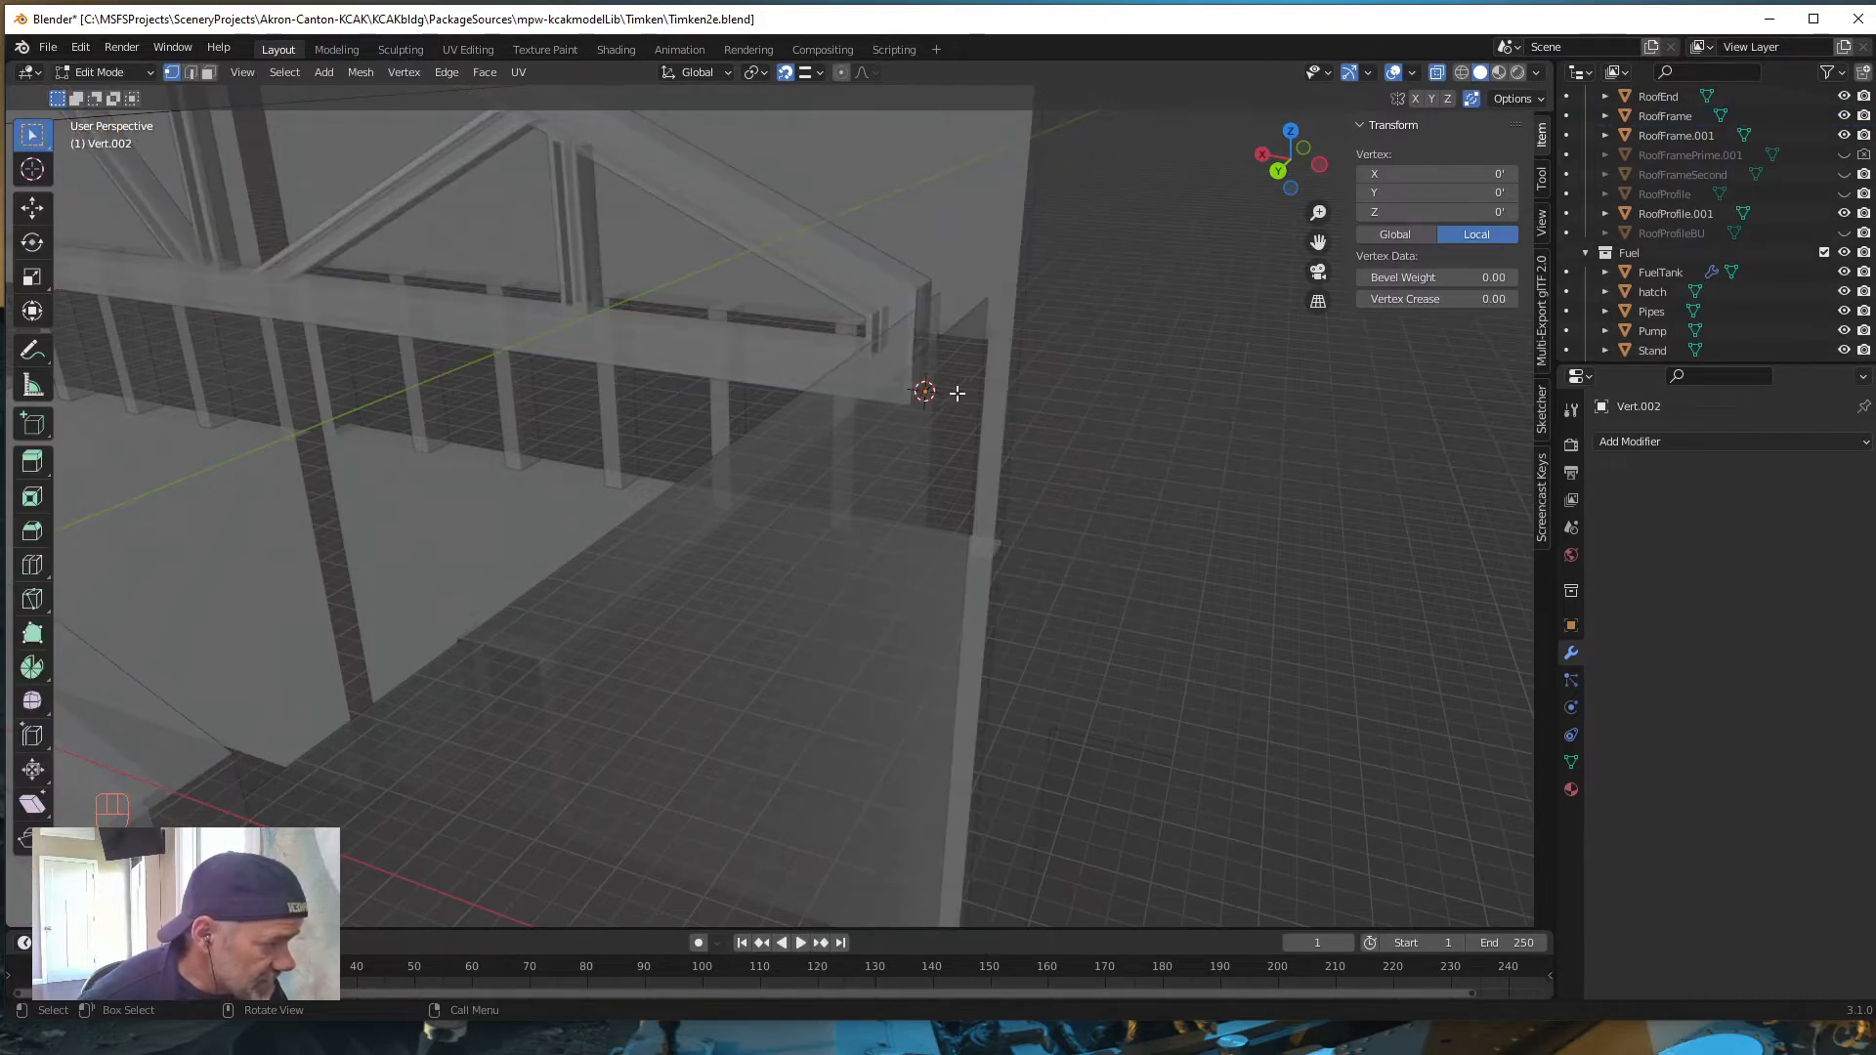
Step: Extrude the new vertex straight down along Z by 19.33 ft, snapping it to the base of the side wall
middle_click_drag(1067, 697, 1143, 654)
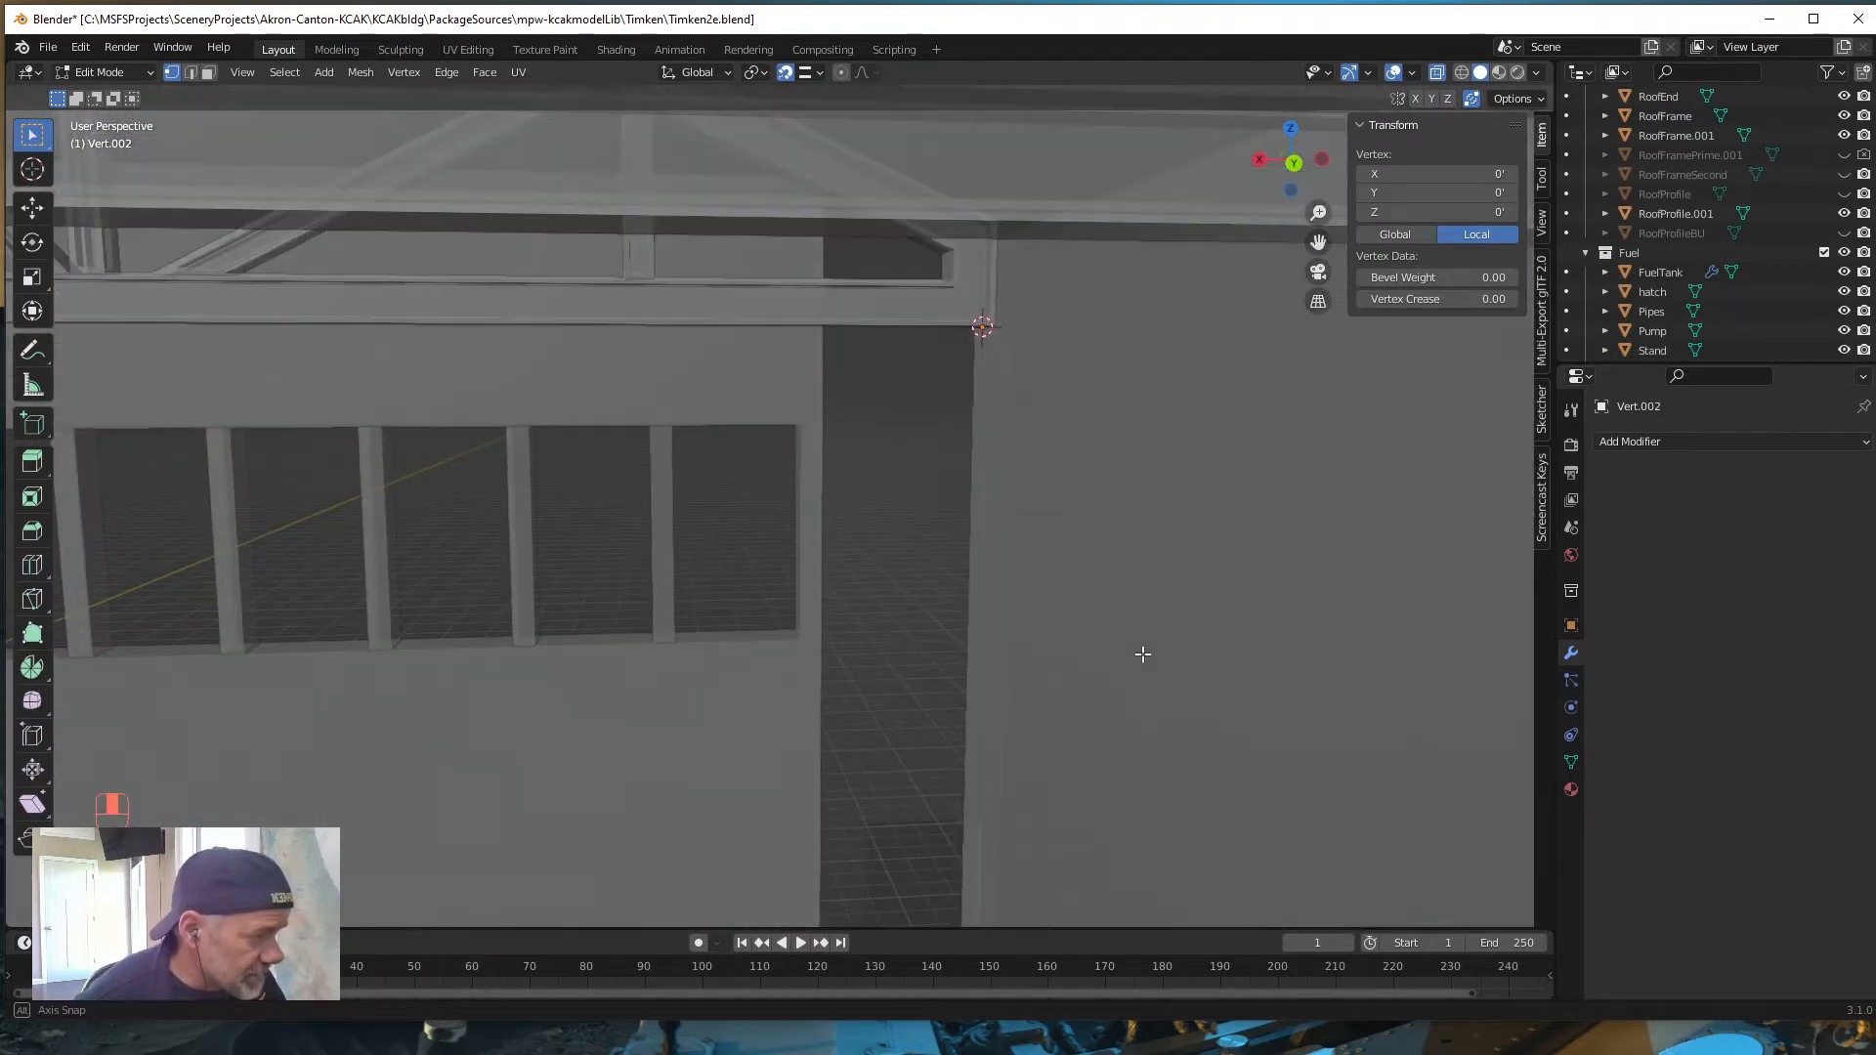
scroll(1131, 687, "down", 2)
middle_click_drag(1018, 889, 1093, 537, "shift")
scroll(1076, 564, "down", 2)
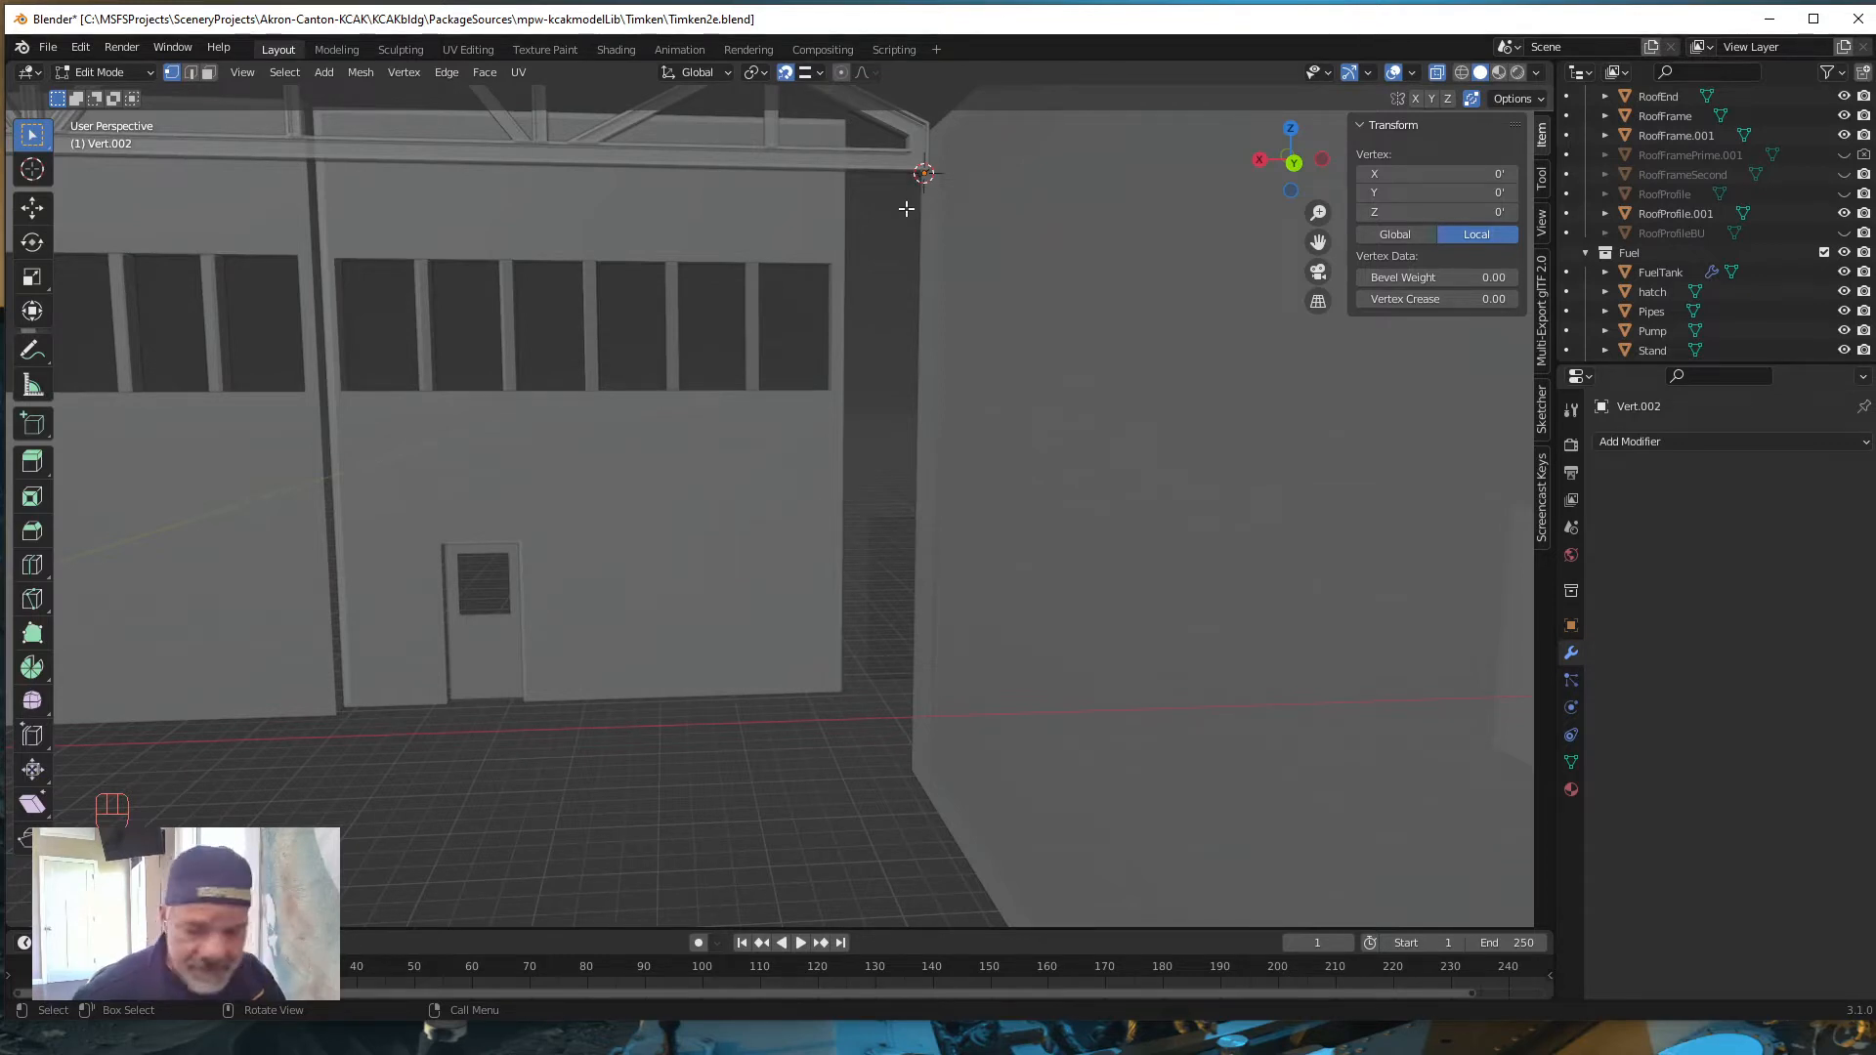
key("e")
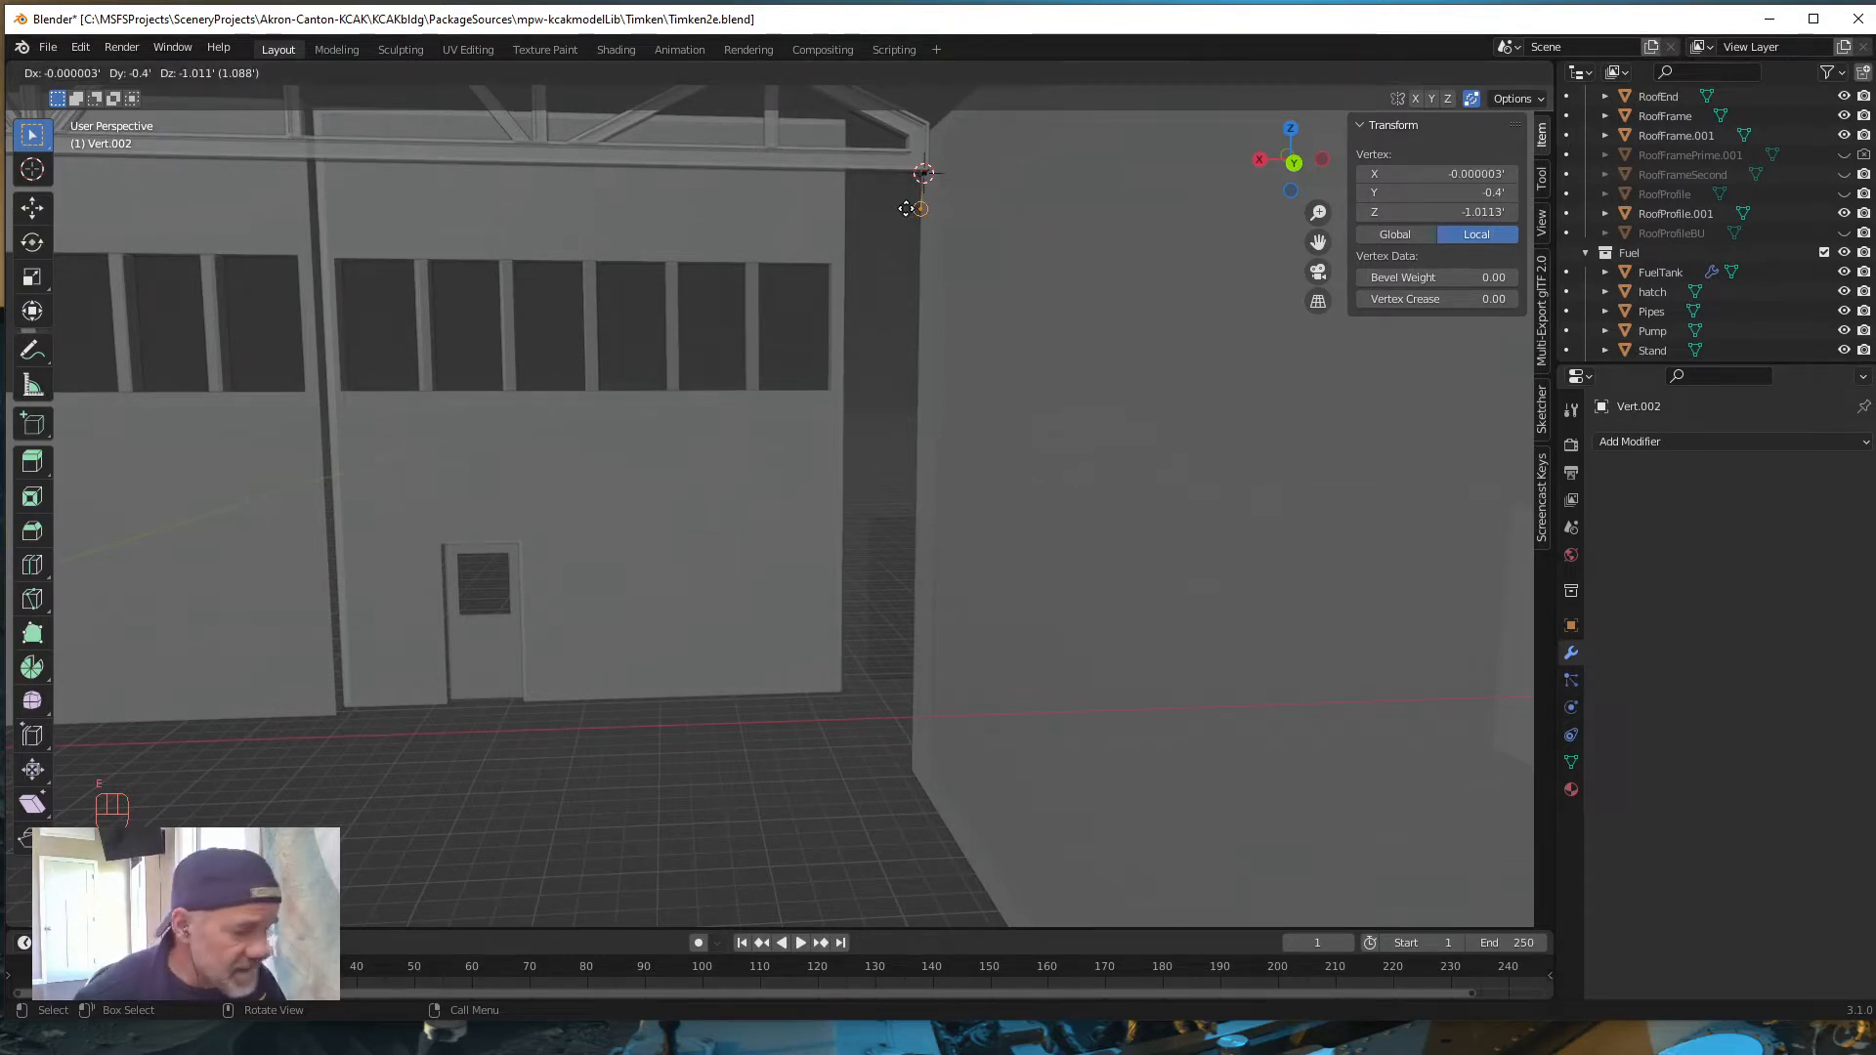
key("z")
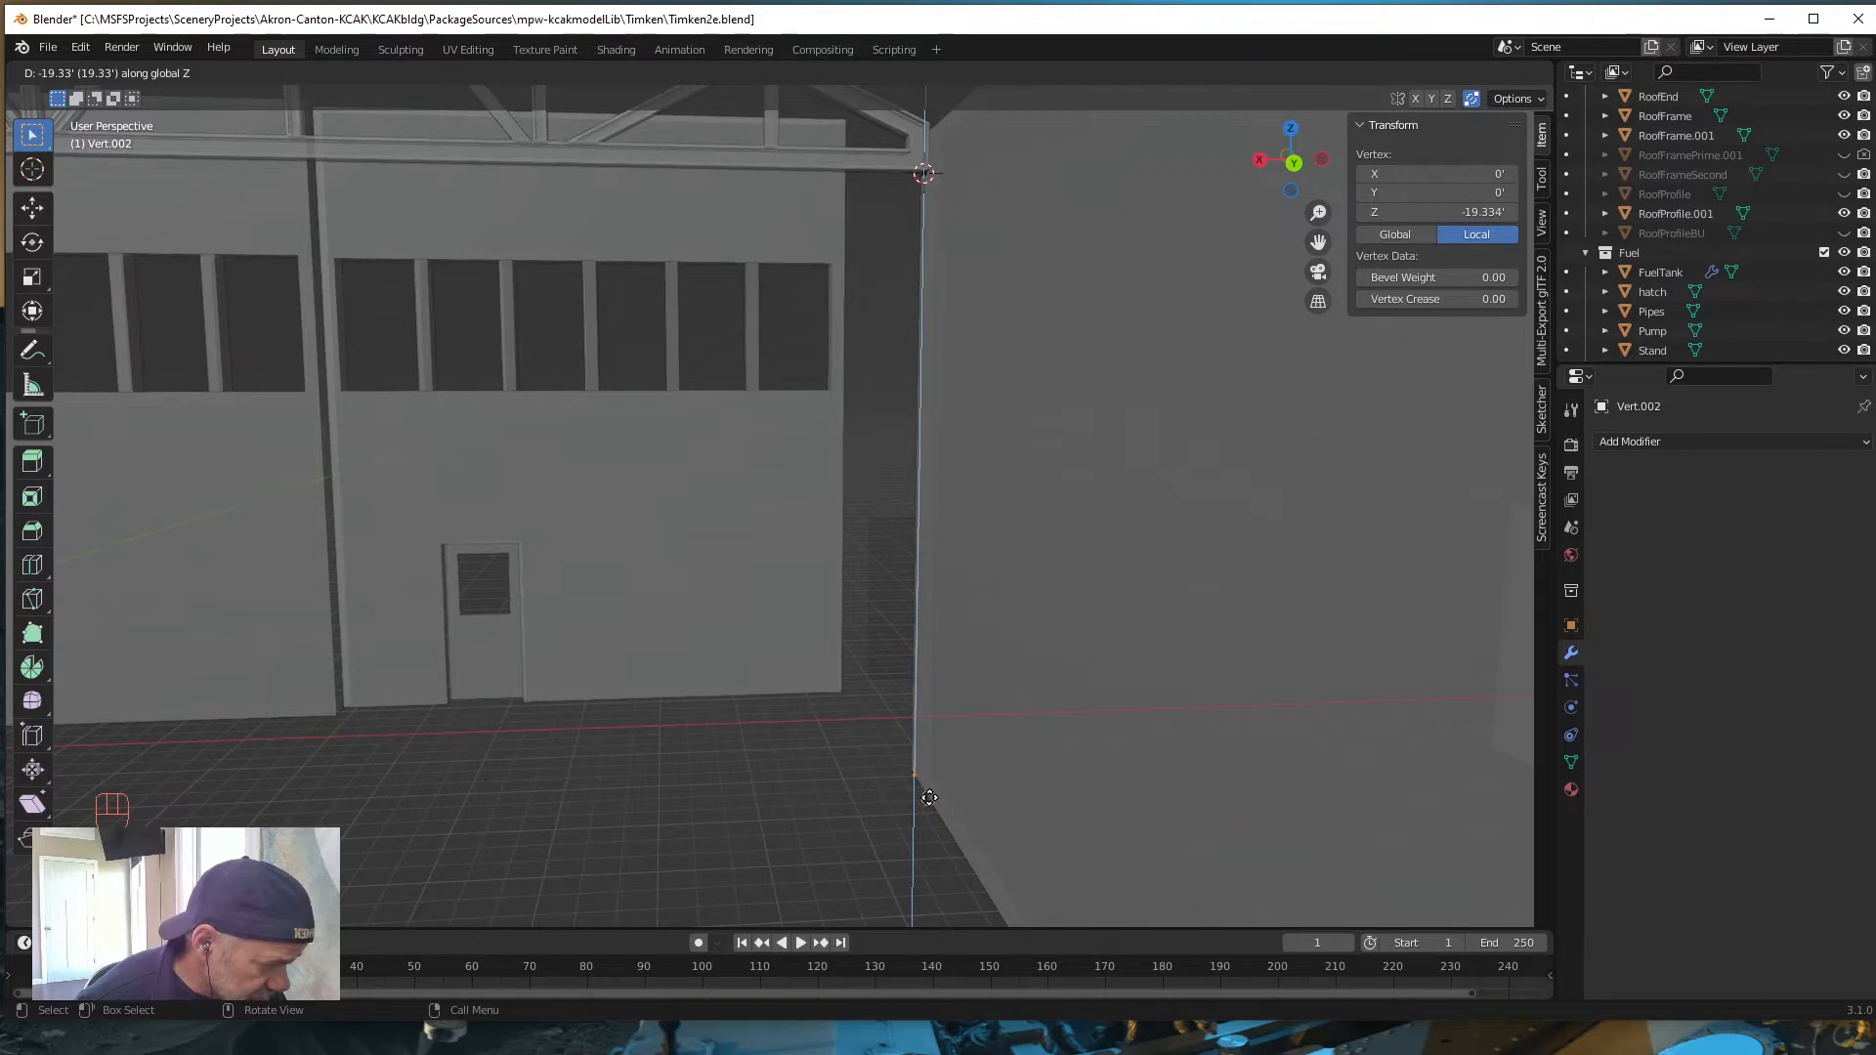
left_click(929, 799)
Step: Extrude the vertex at the wall's base 1 ft along the X axis
middle_click_drag(868, 640, 858, 636)
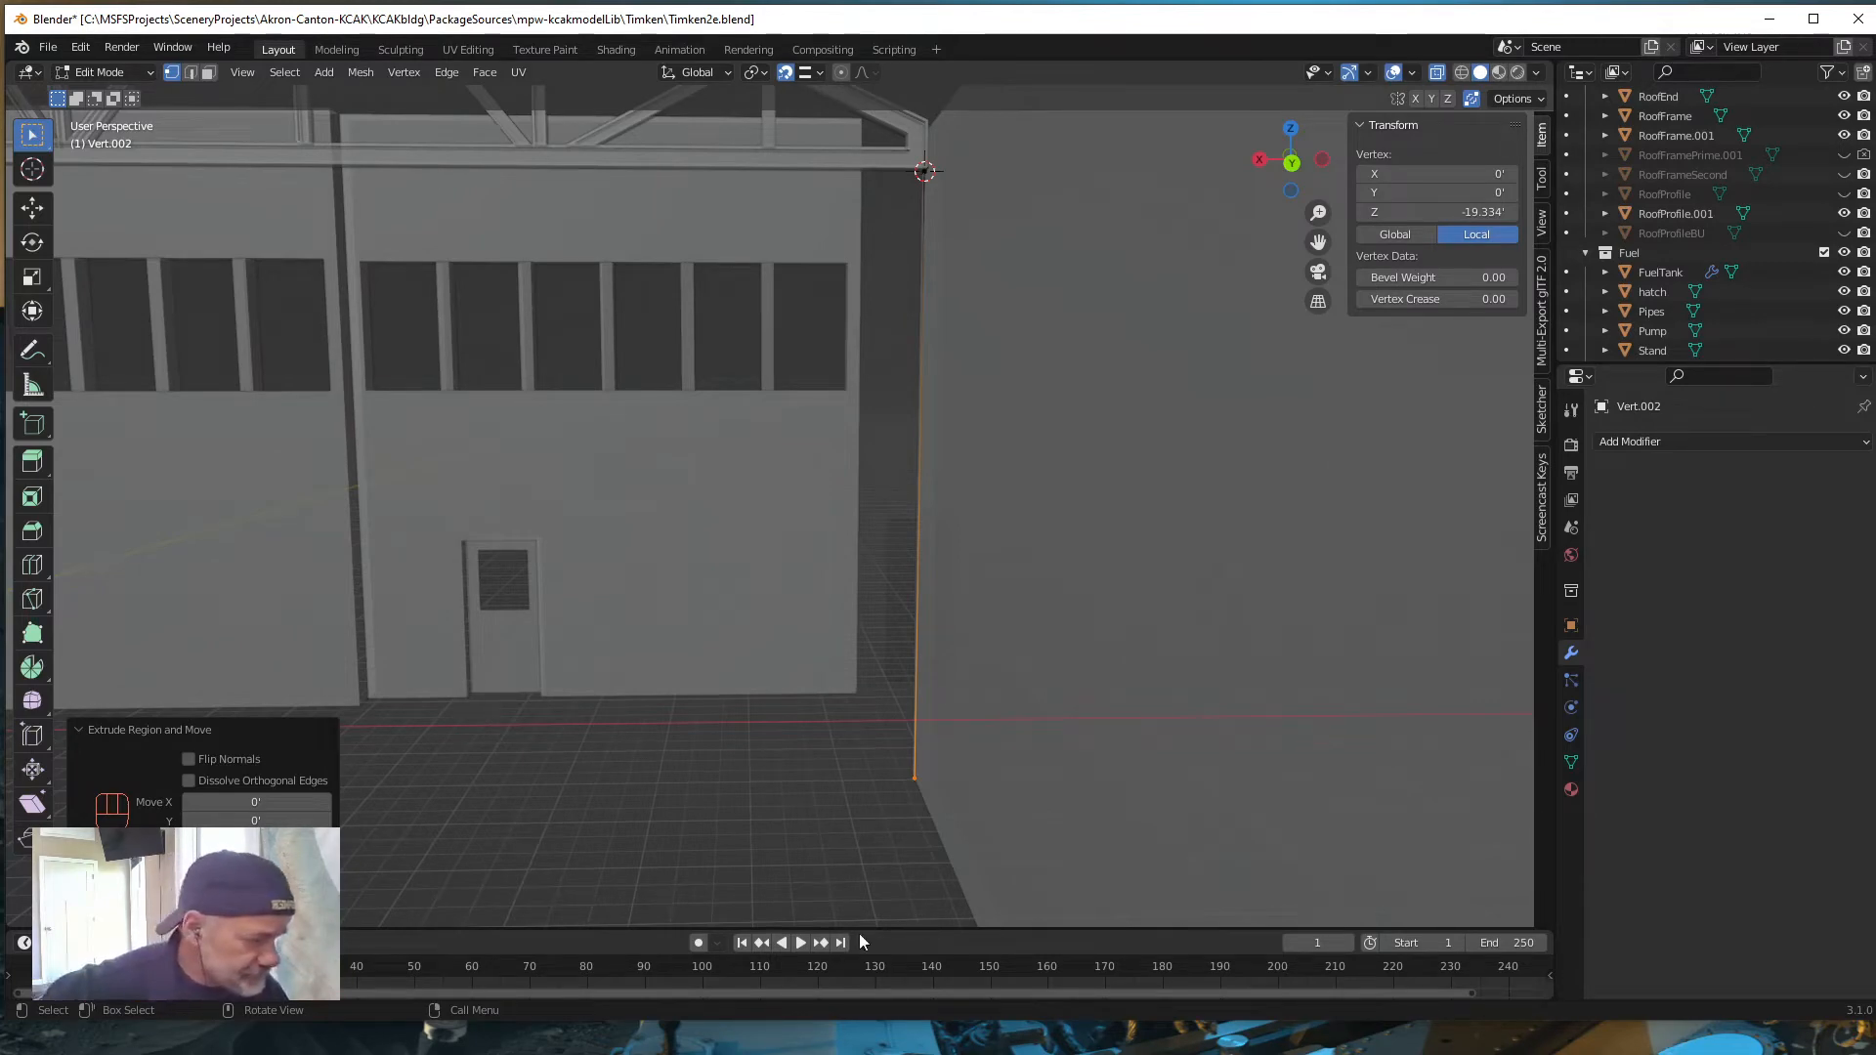
middle_click_drag(884, 808, 975, 759)
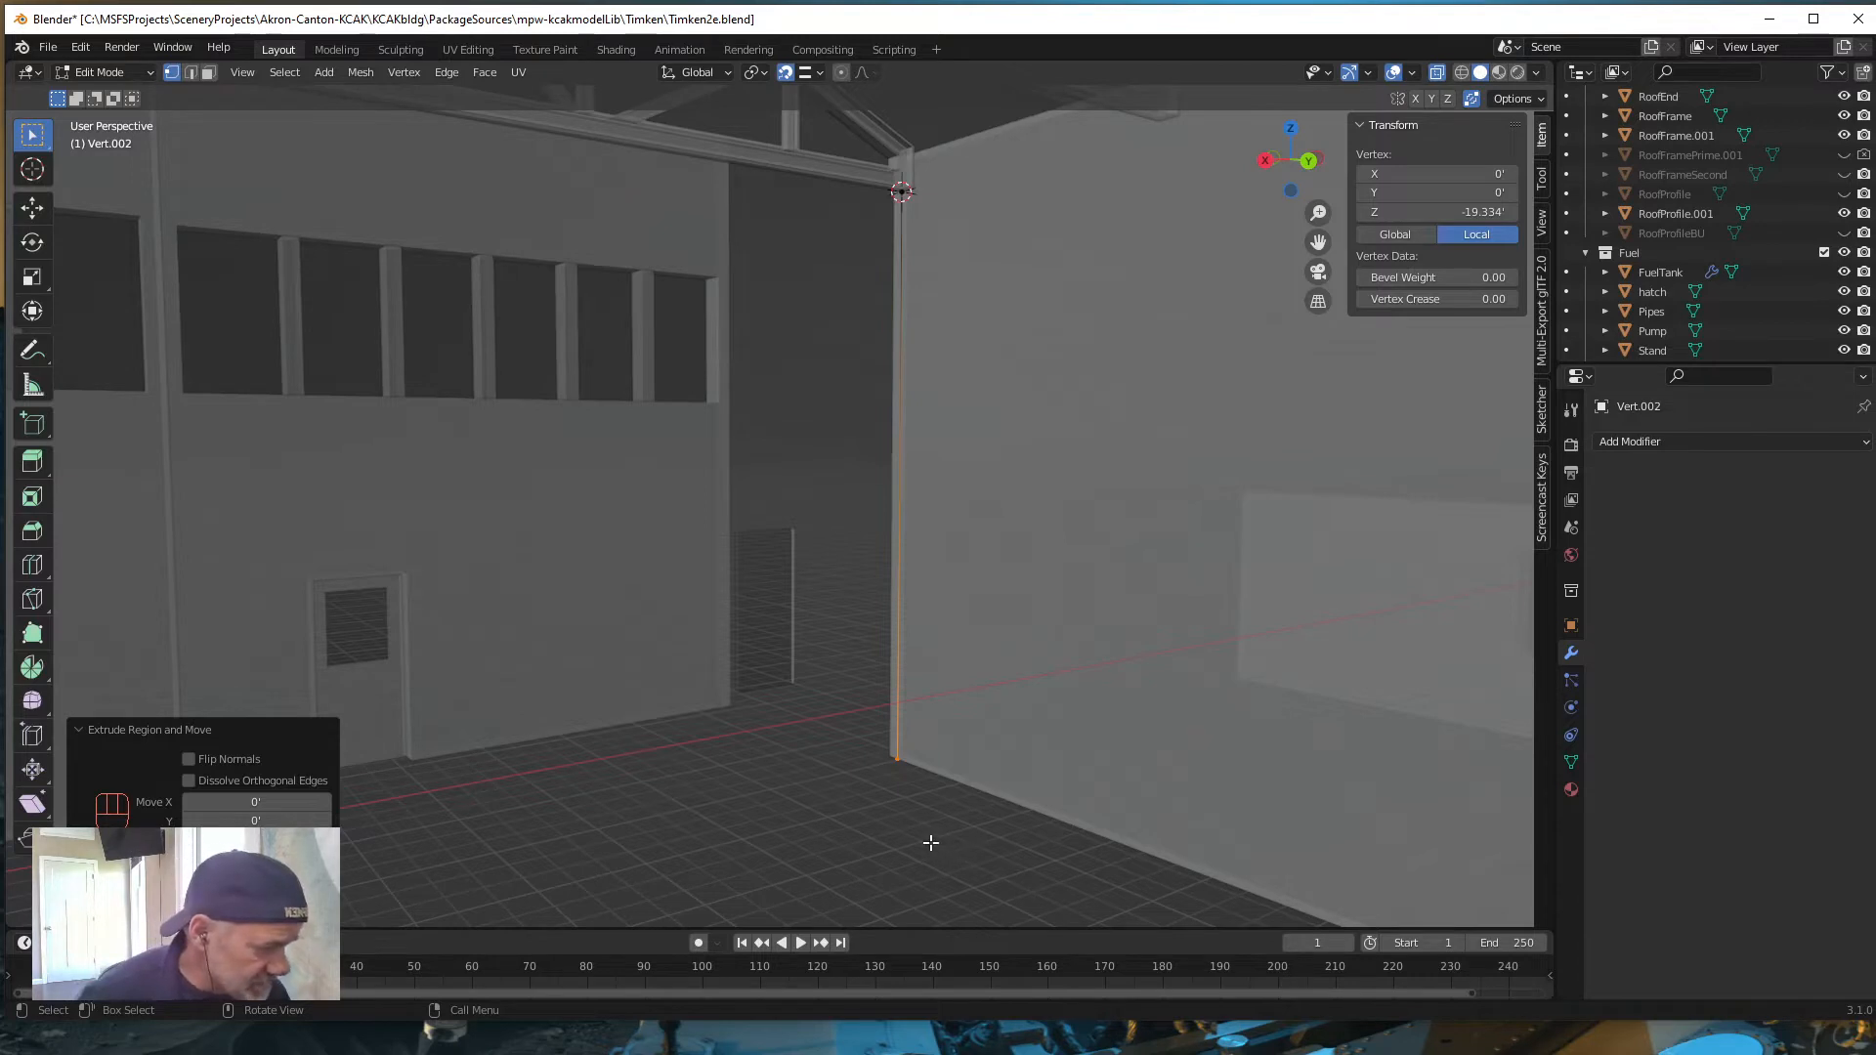
mouse_move(930, 842)
middle_mouse_down()
mouse_move(887, 841)
mouse_move(916, 823)
middle_mouse_up()
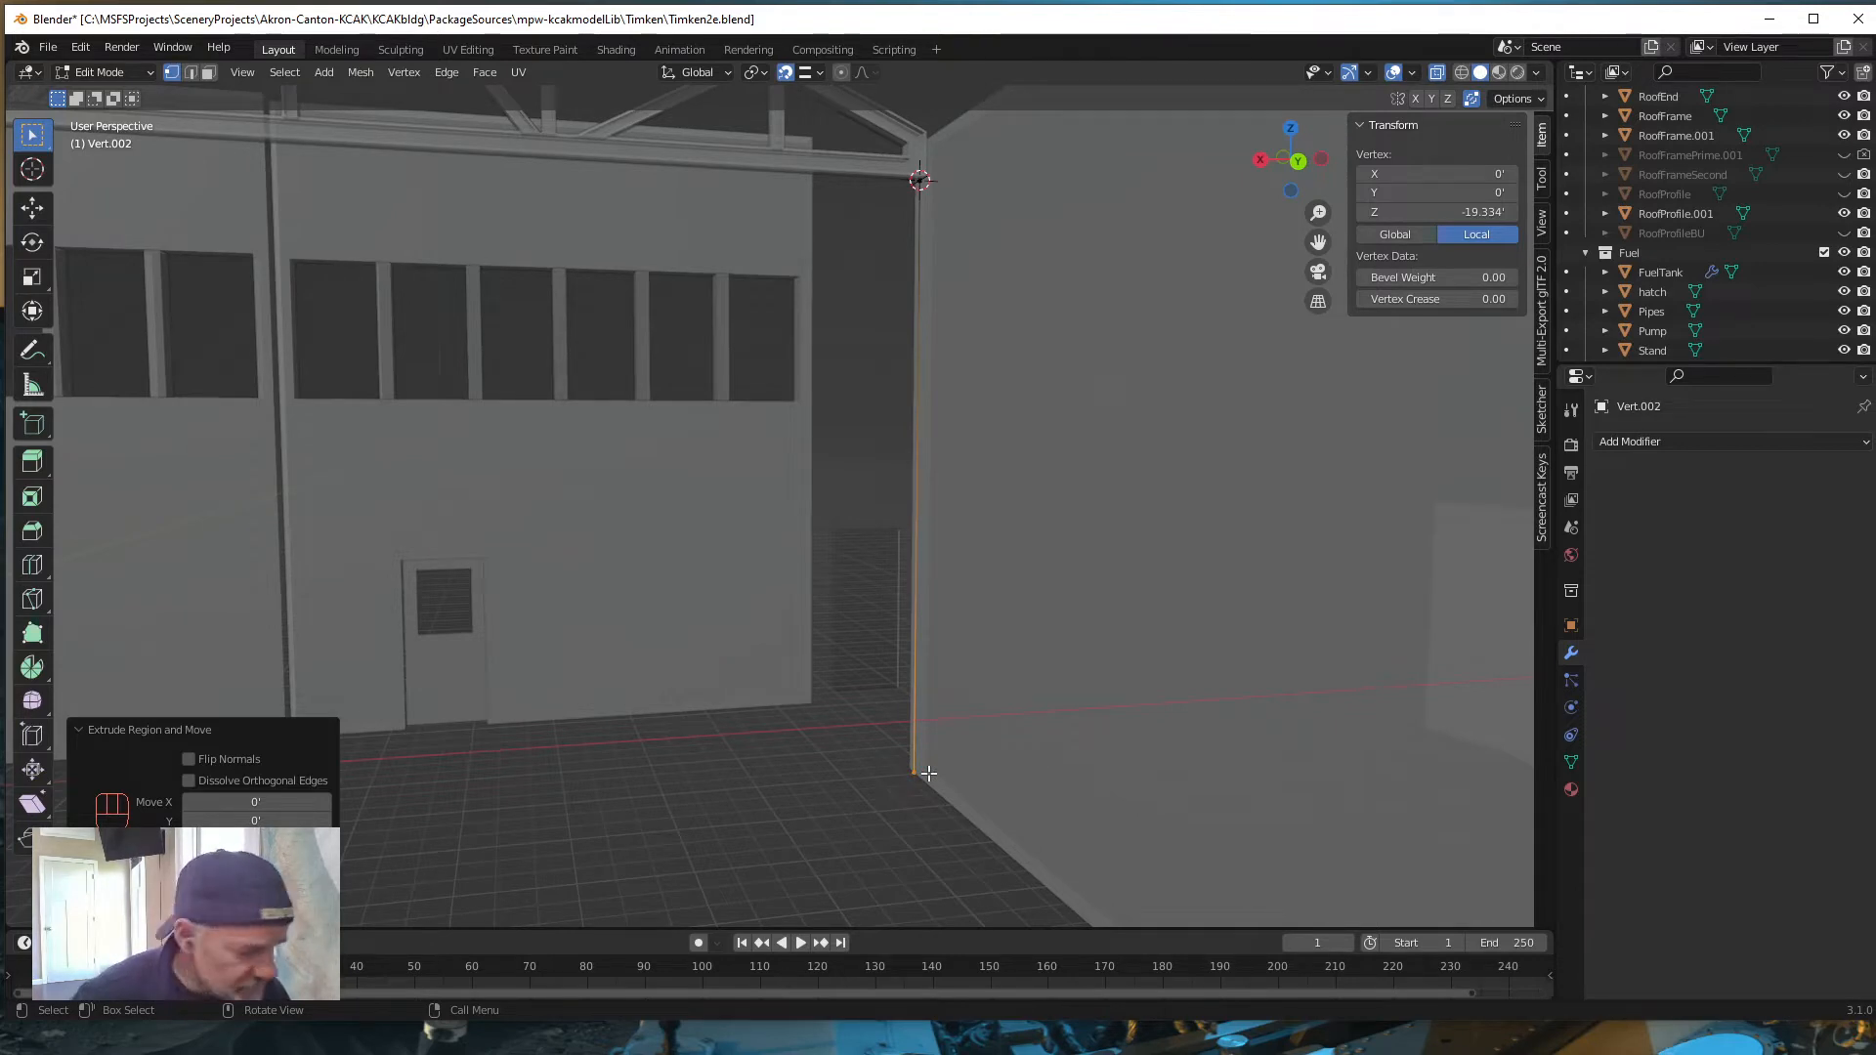
key("e")
key("x")
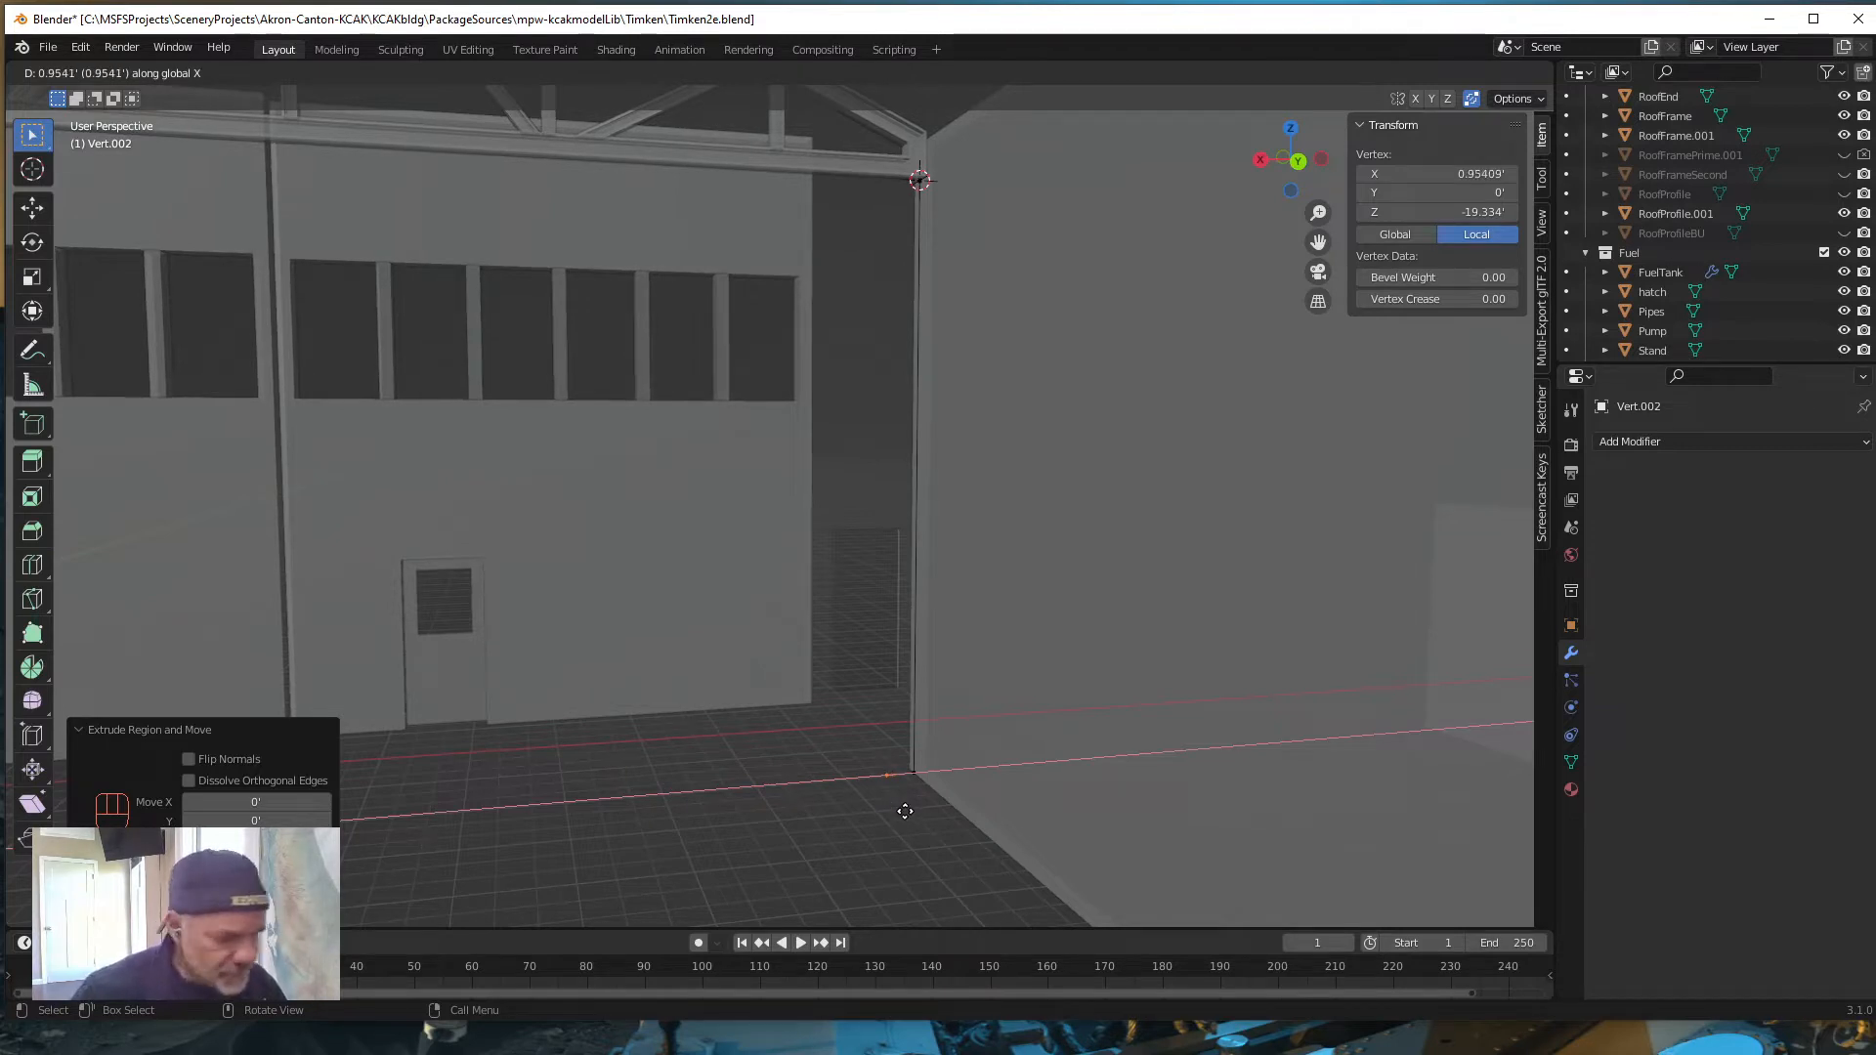
key("KP_1")
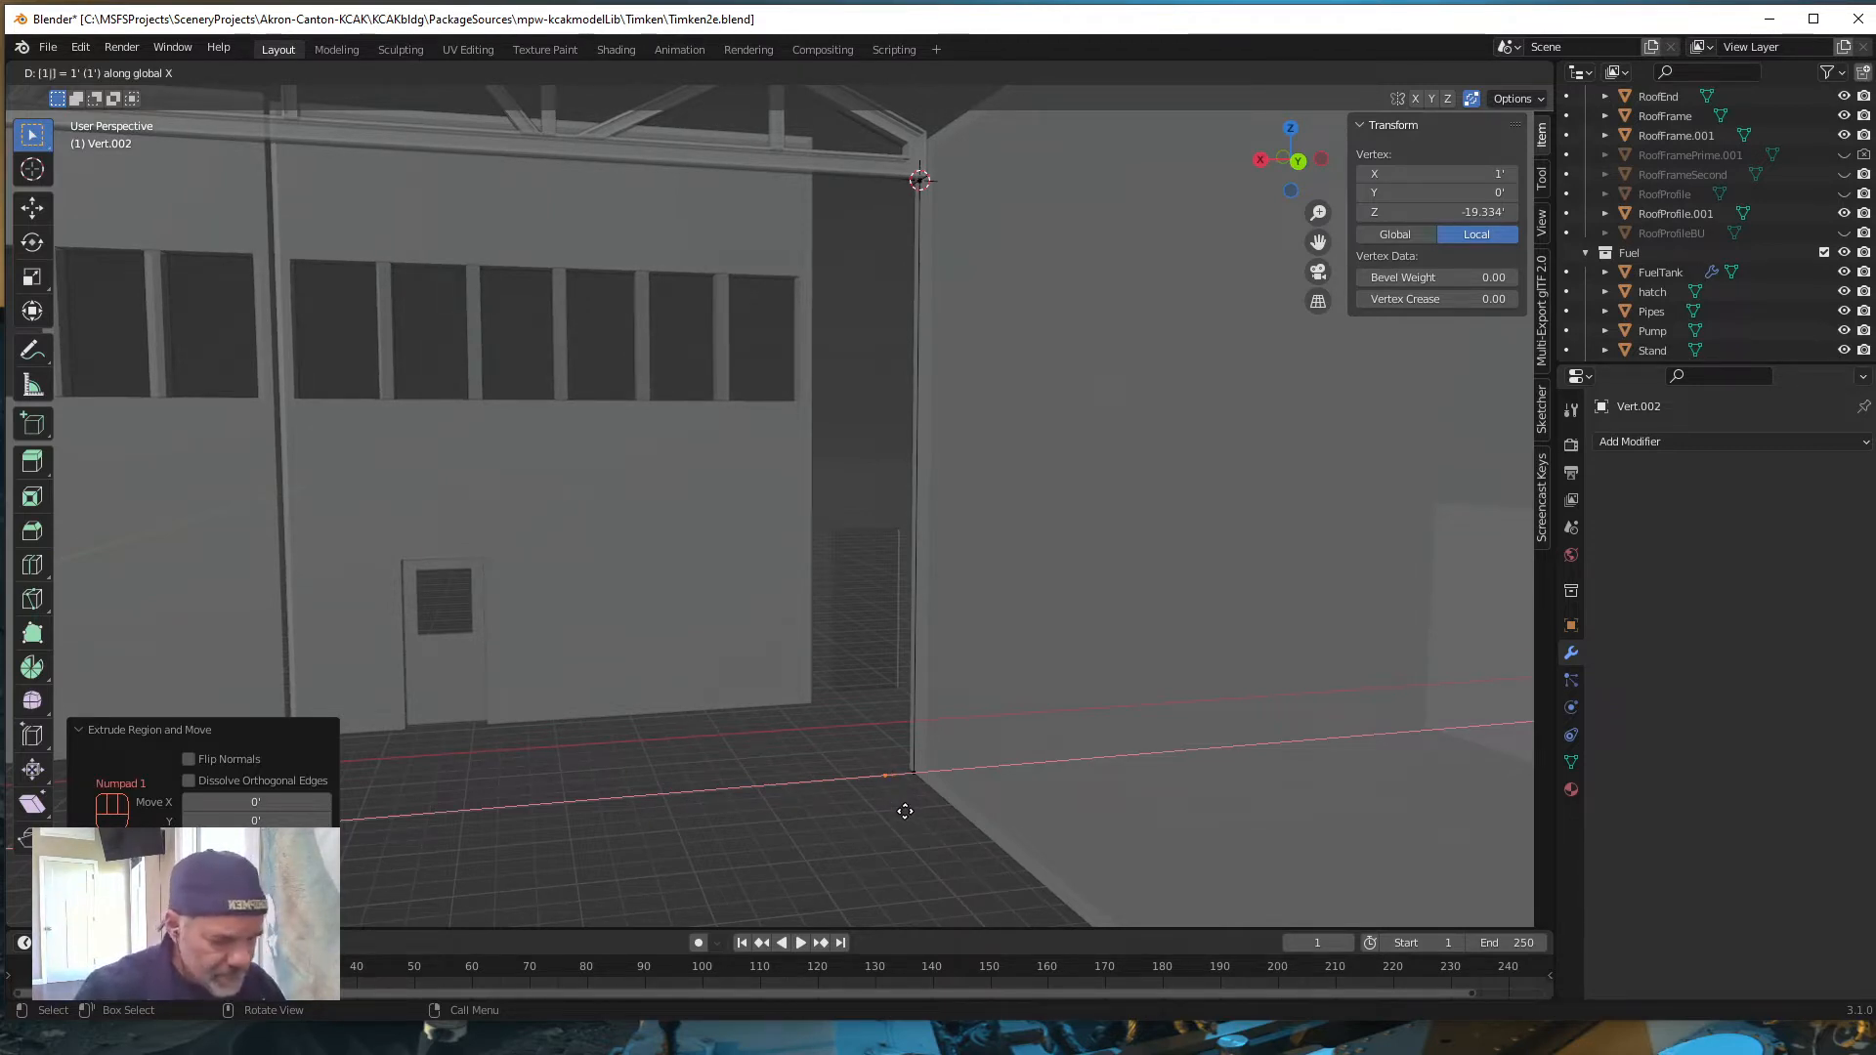
key("KP_Enter")
Step: Extrude the offset base vertex upward along Z by 19.33 ft, snapped level with the underside of the truss
middle_click_drag(896, 869, 856, 848)
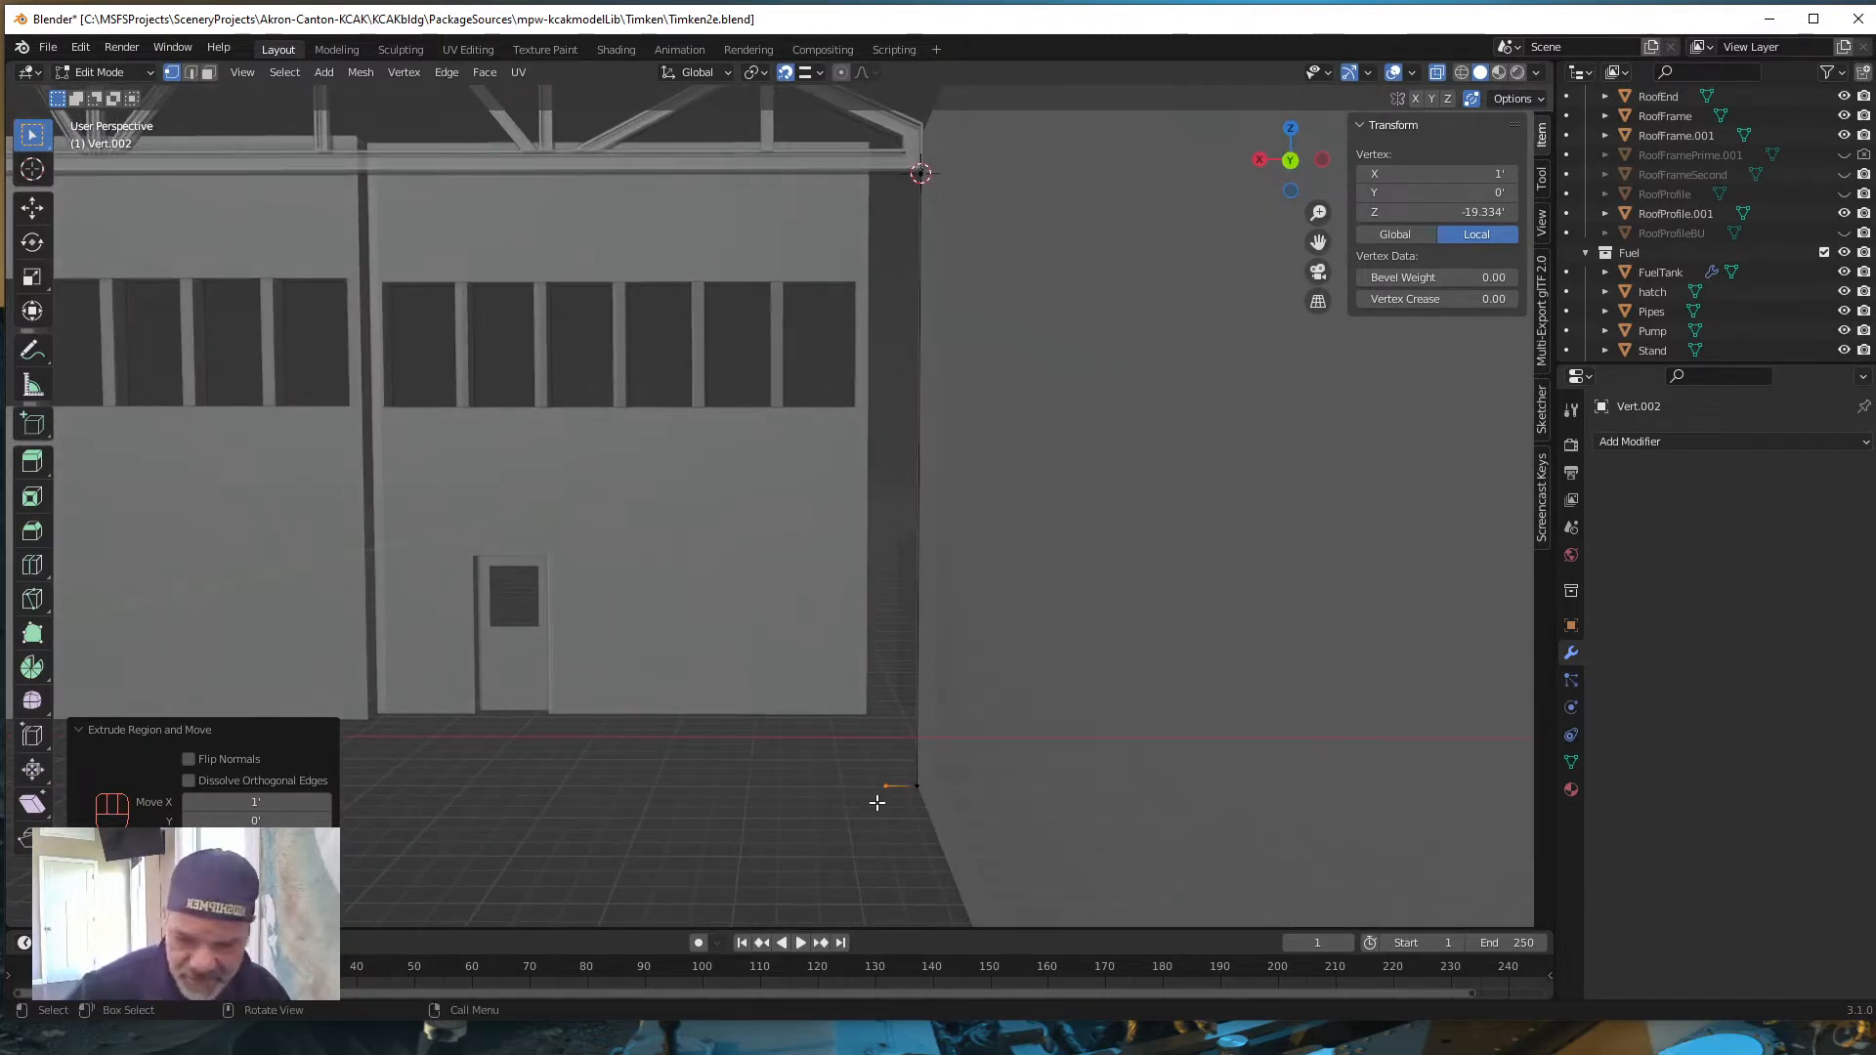
key("e")
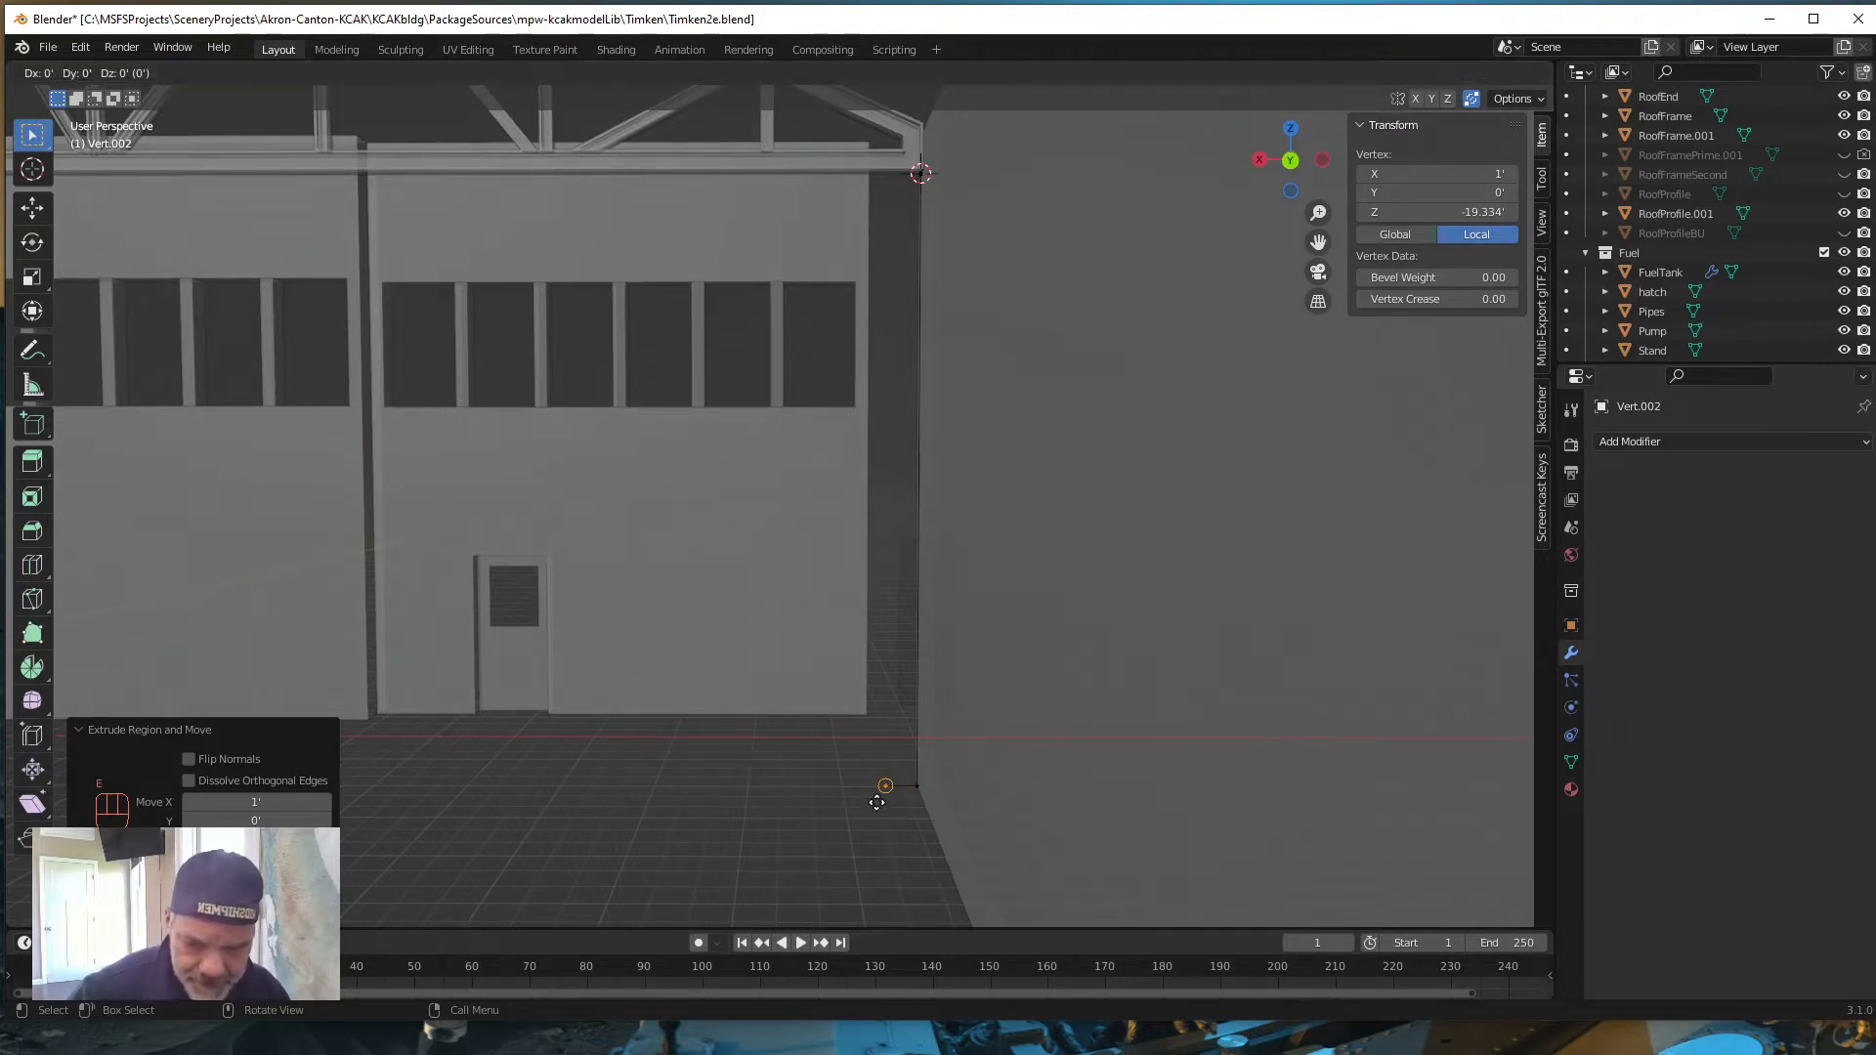
key("z")
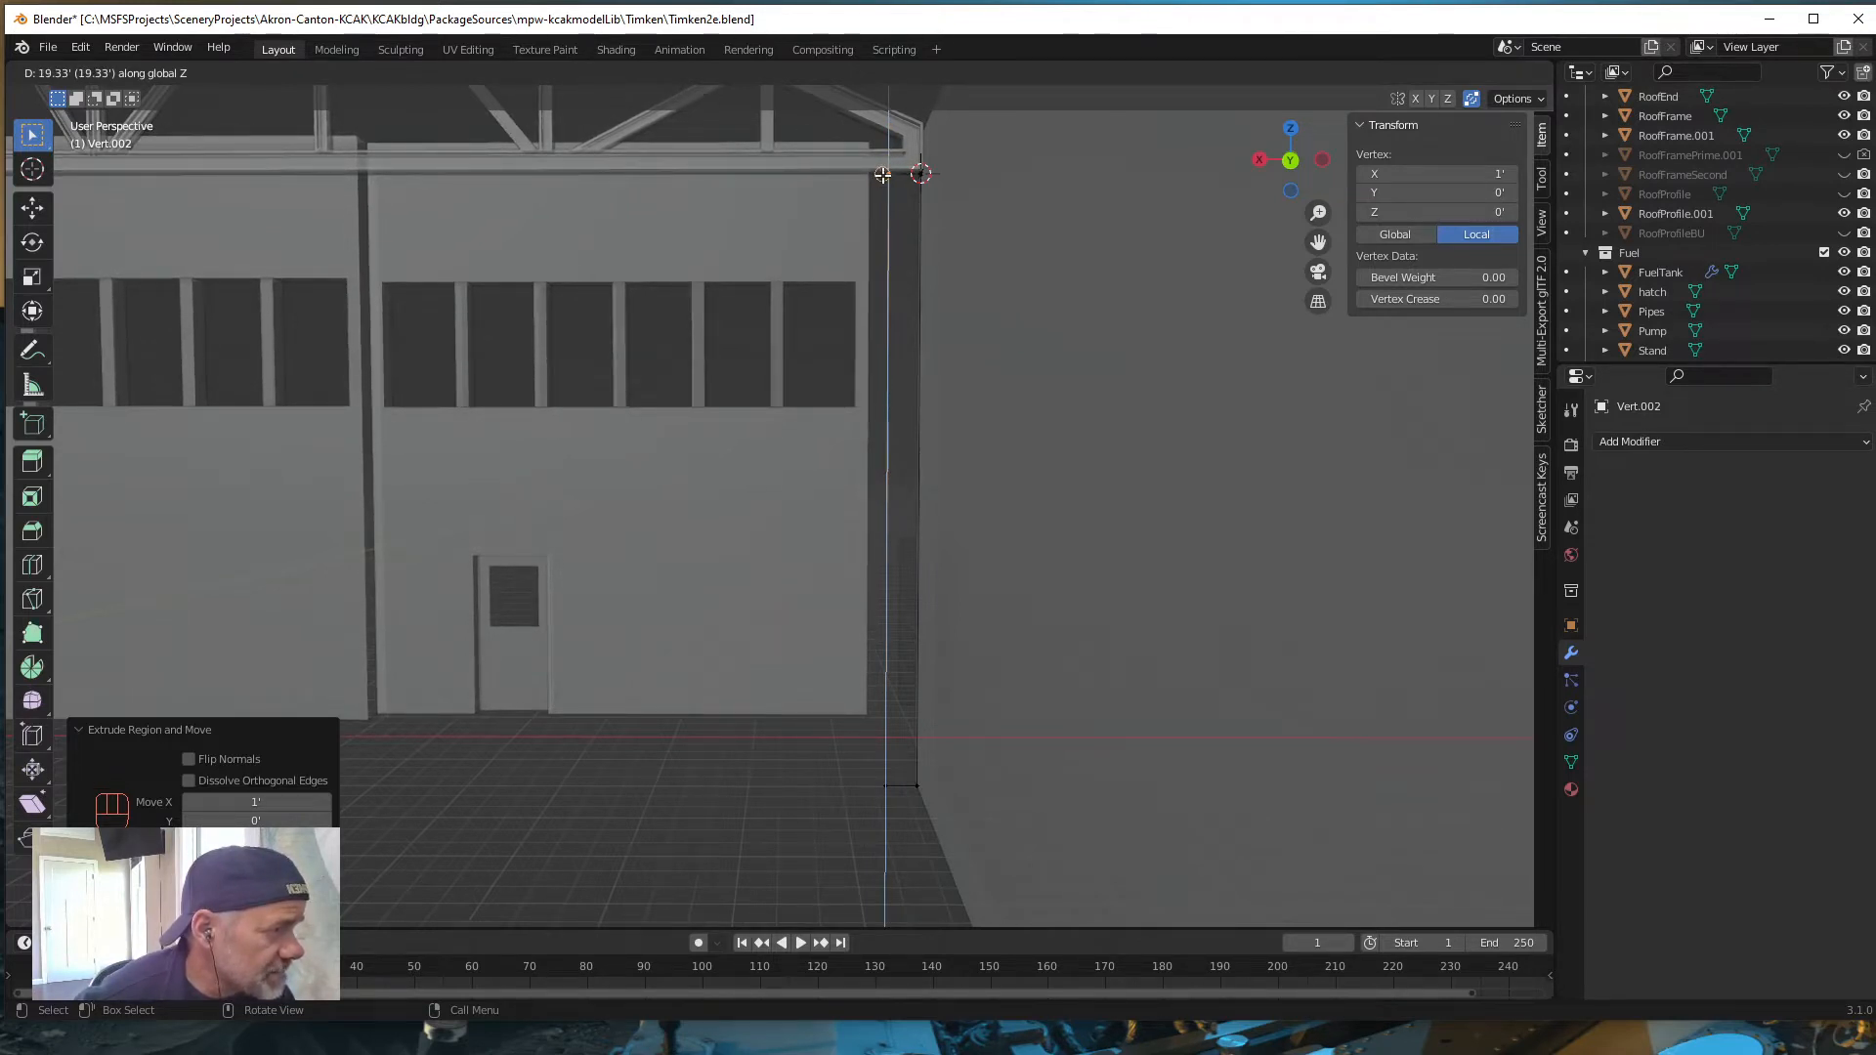
left_click(882, 174)
Step: Move the column outline's free top vertex 1 ft along the X axis to widen the top
middle_click_drag(821, 381, 846, 466)
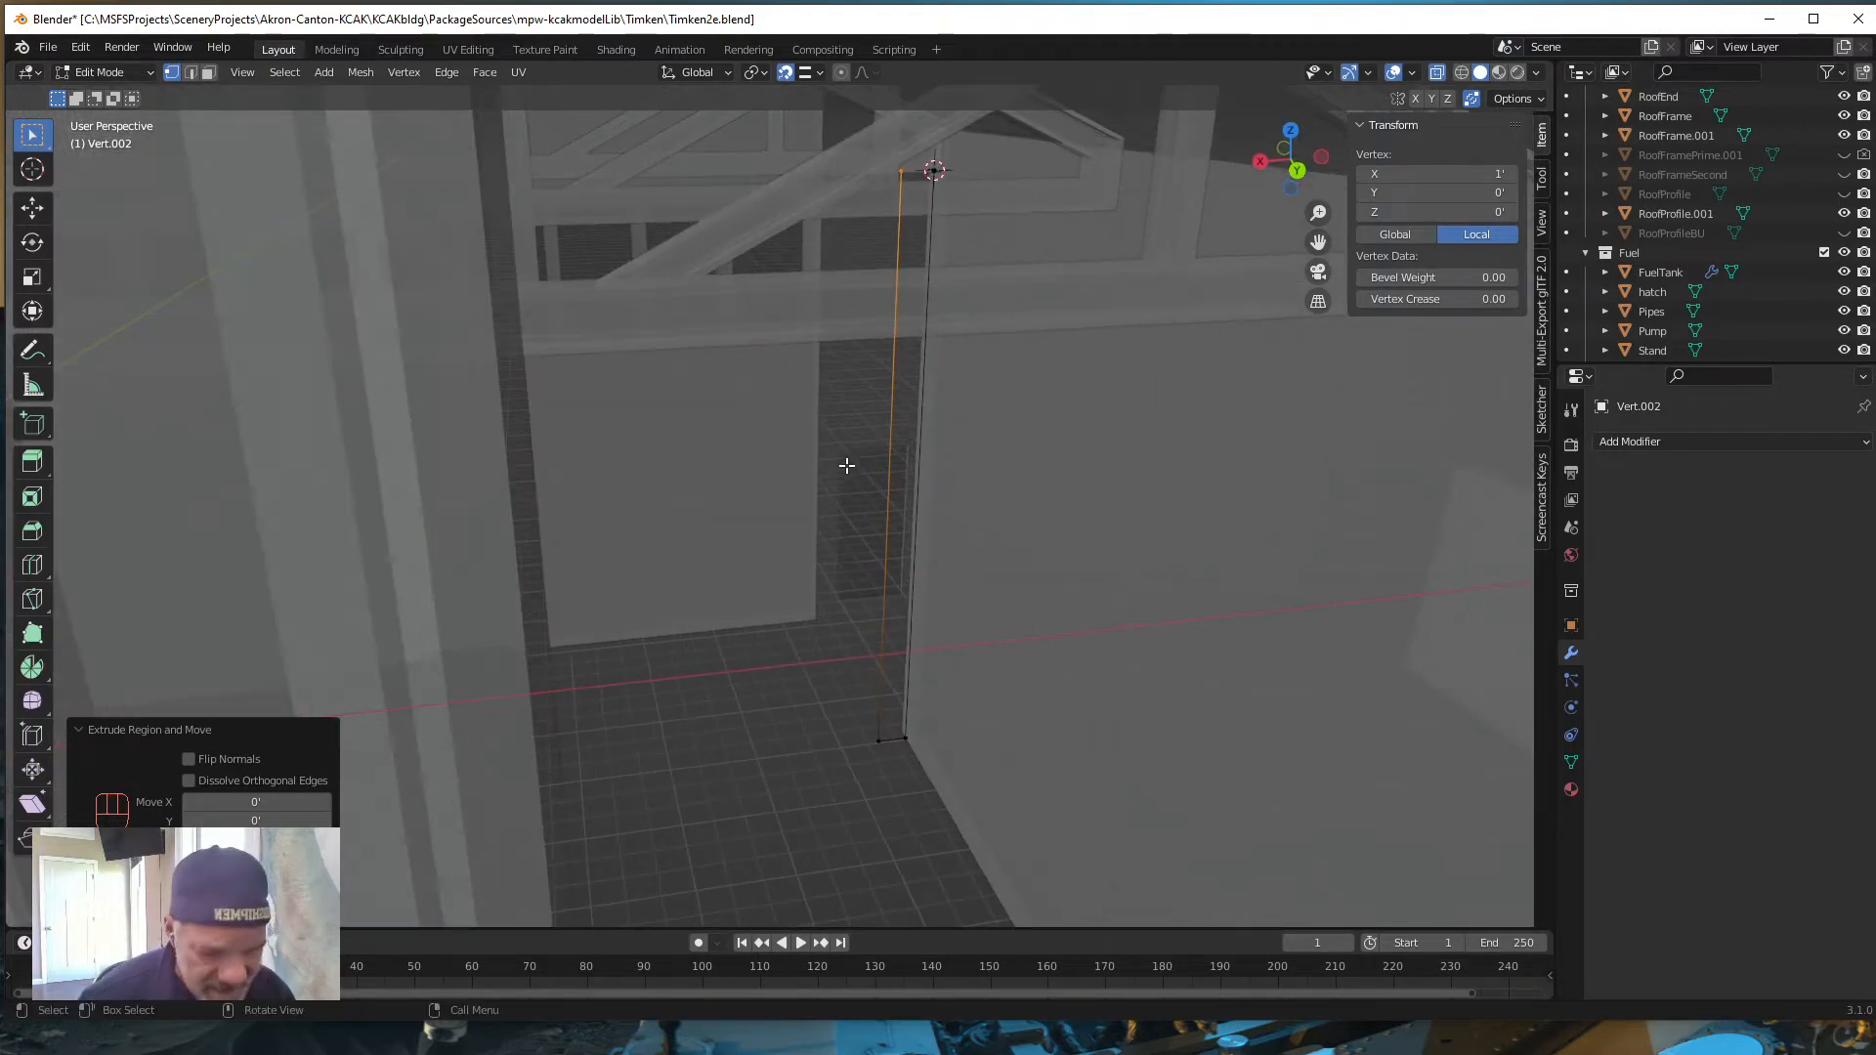
scroll(797, 481, "up", 4)
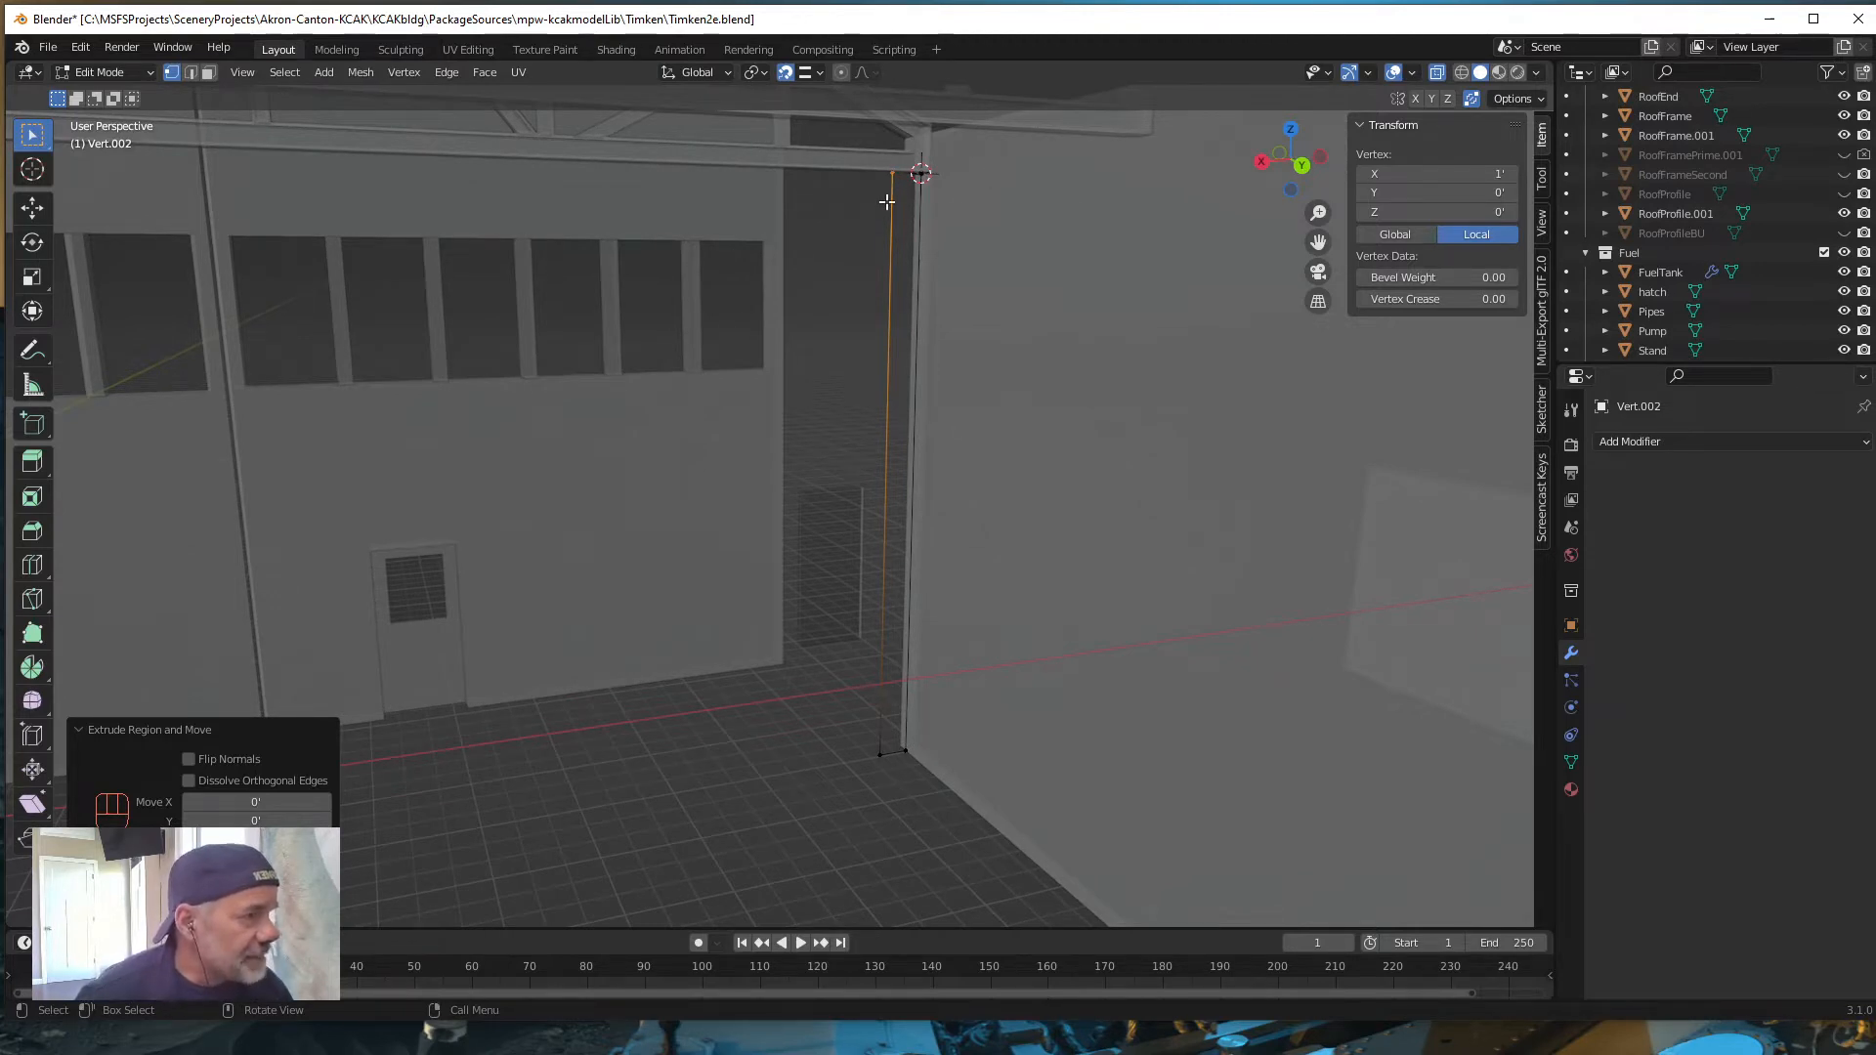
middle_click_drag(904, 423, 867, 467)
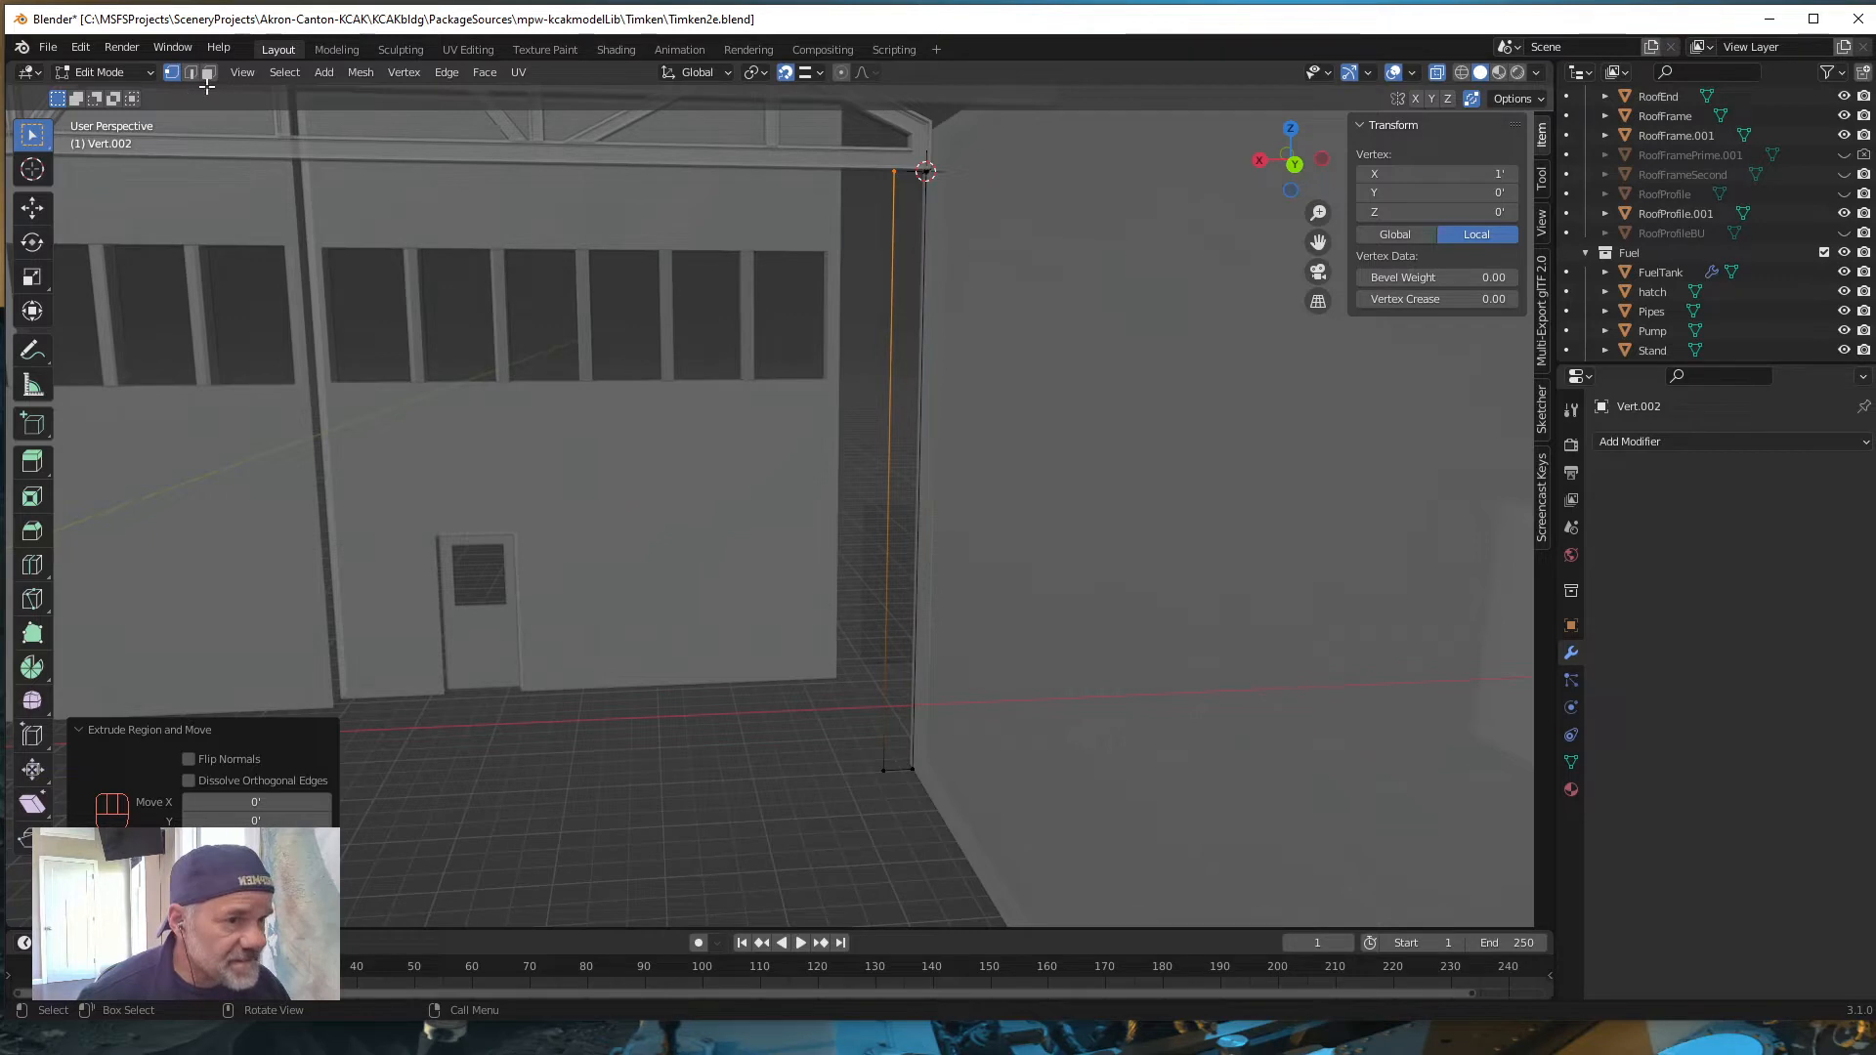
left_click(894, 171)
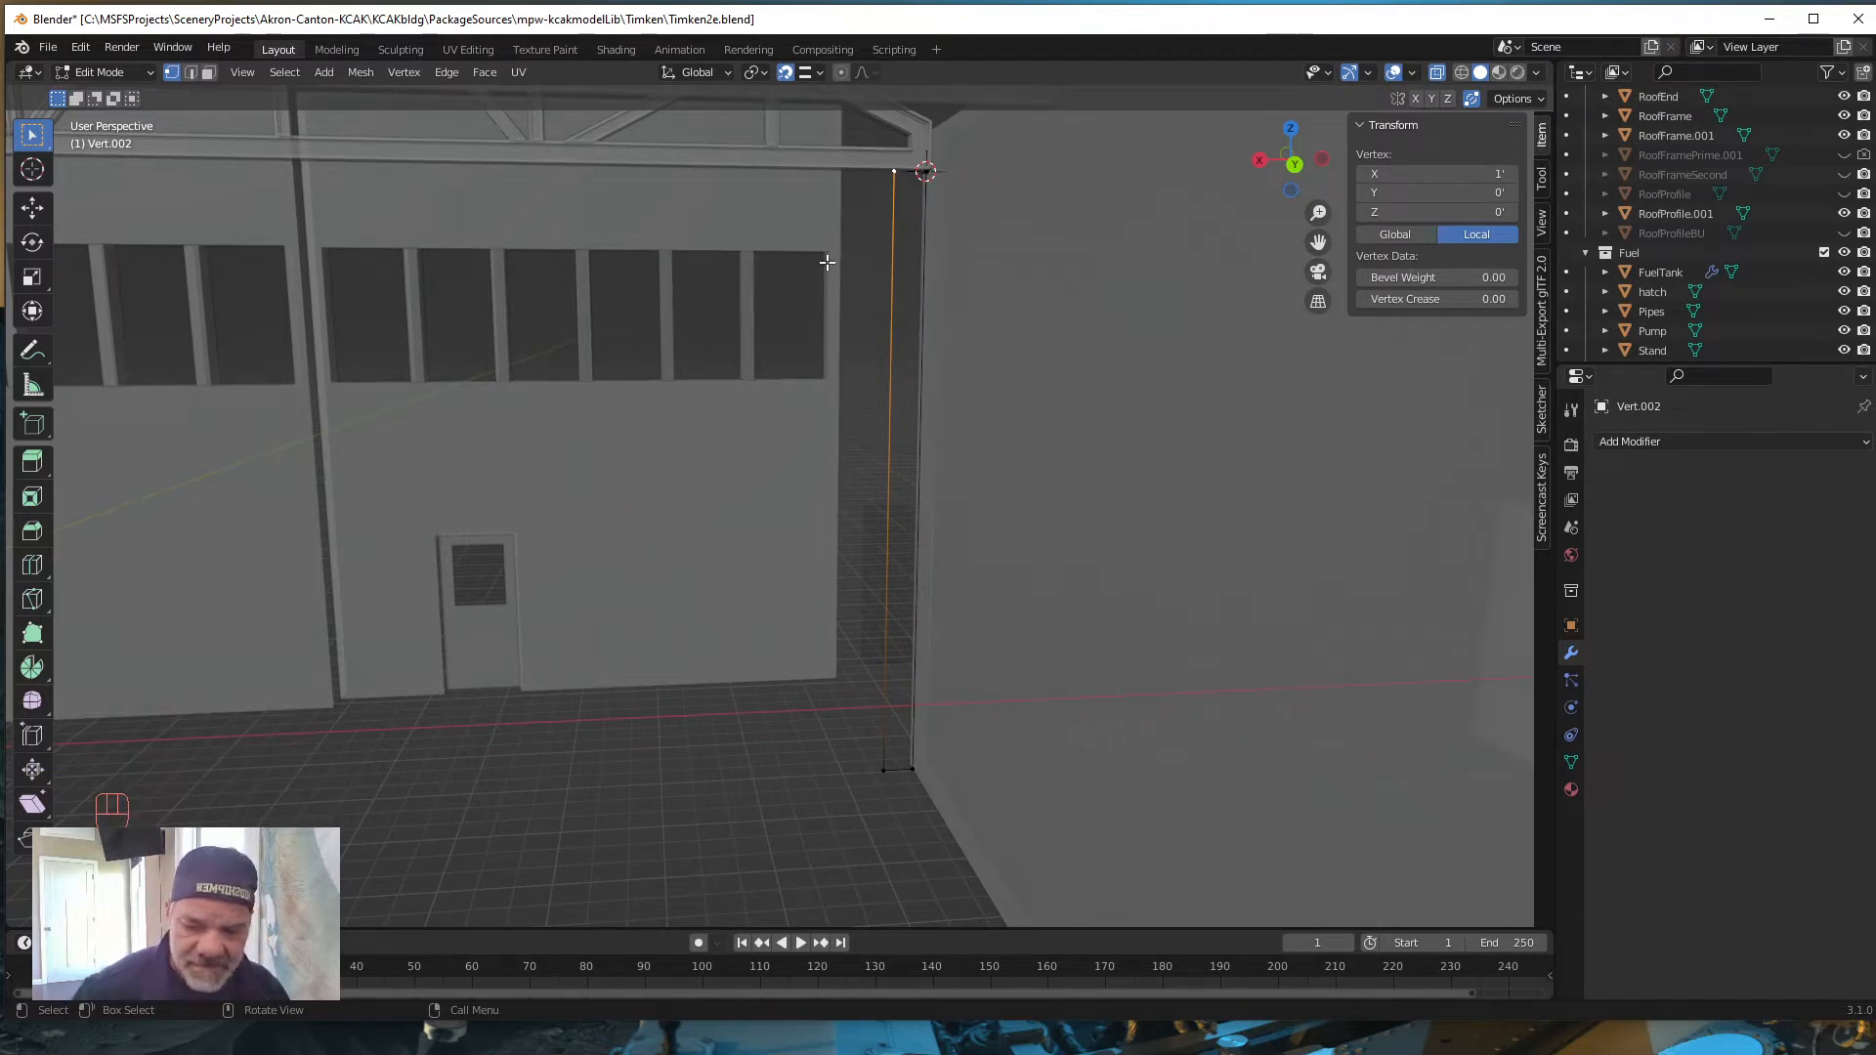
key("g")
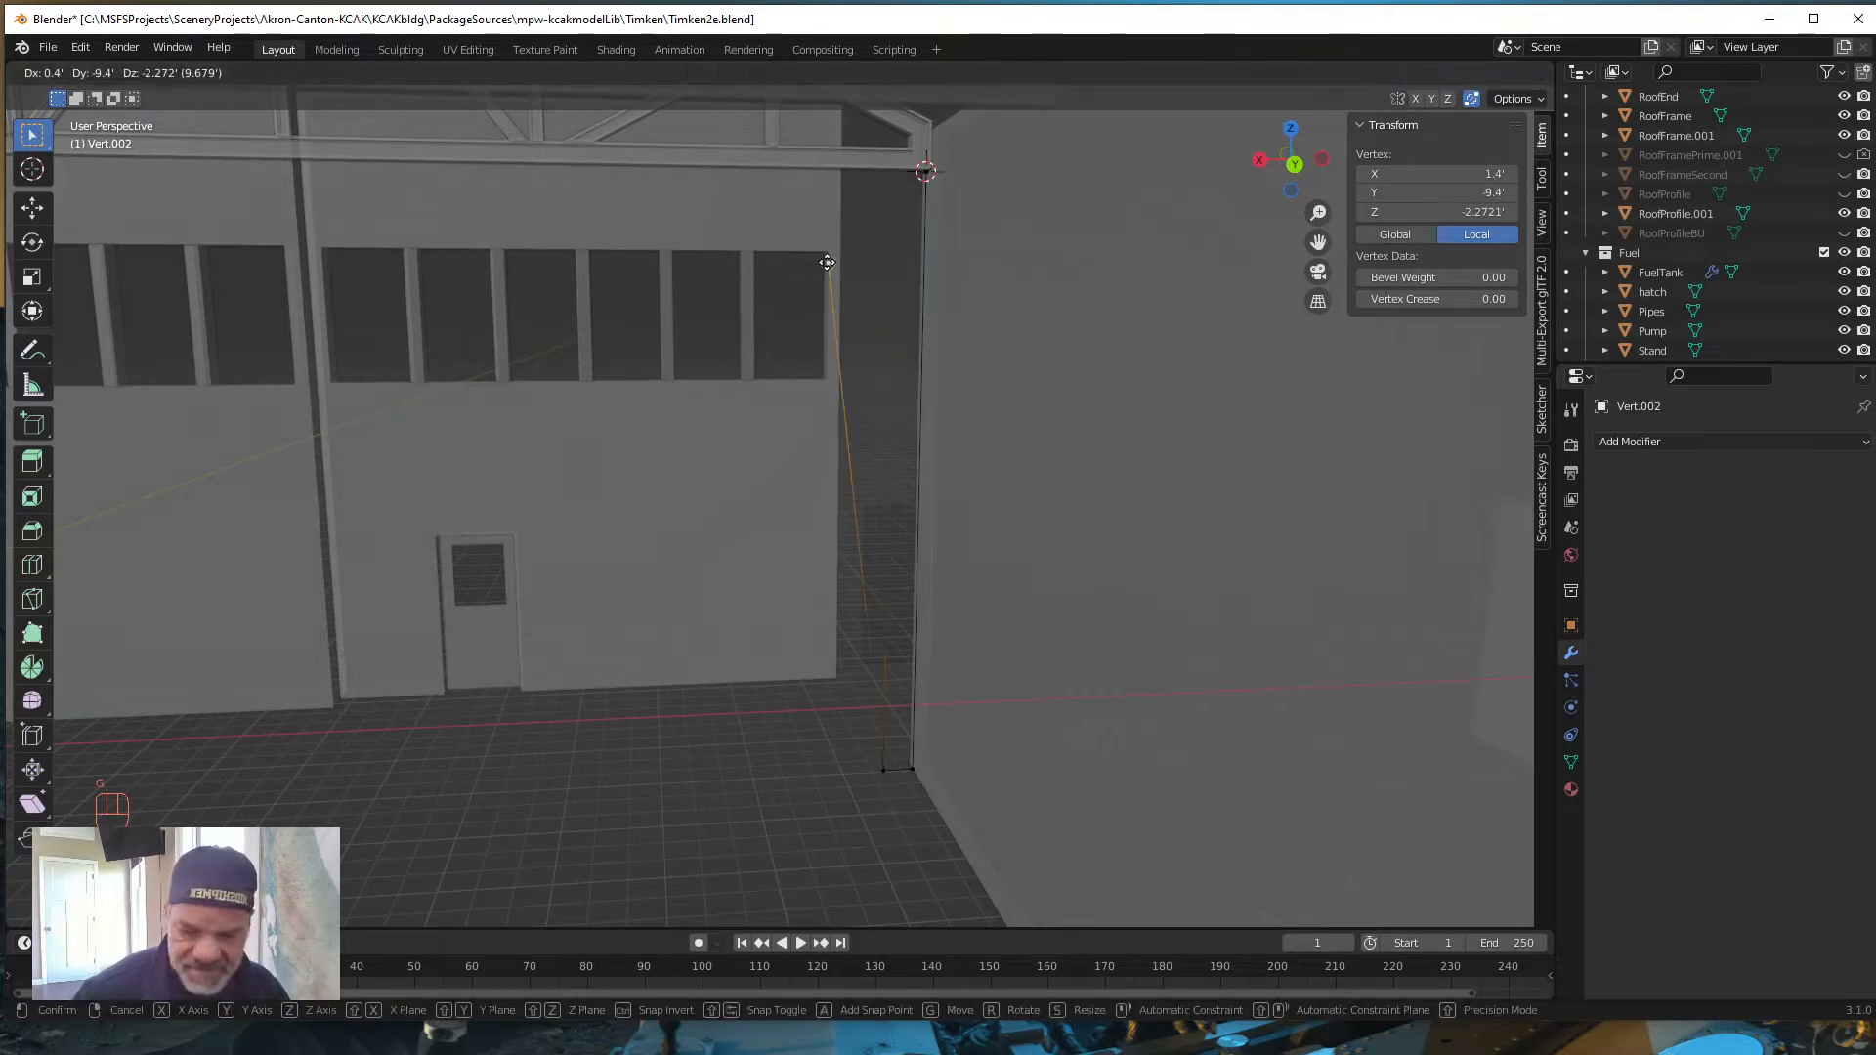
key("x")
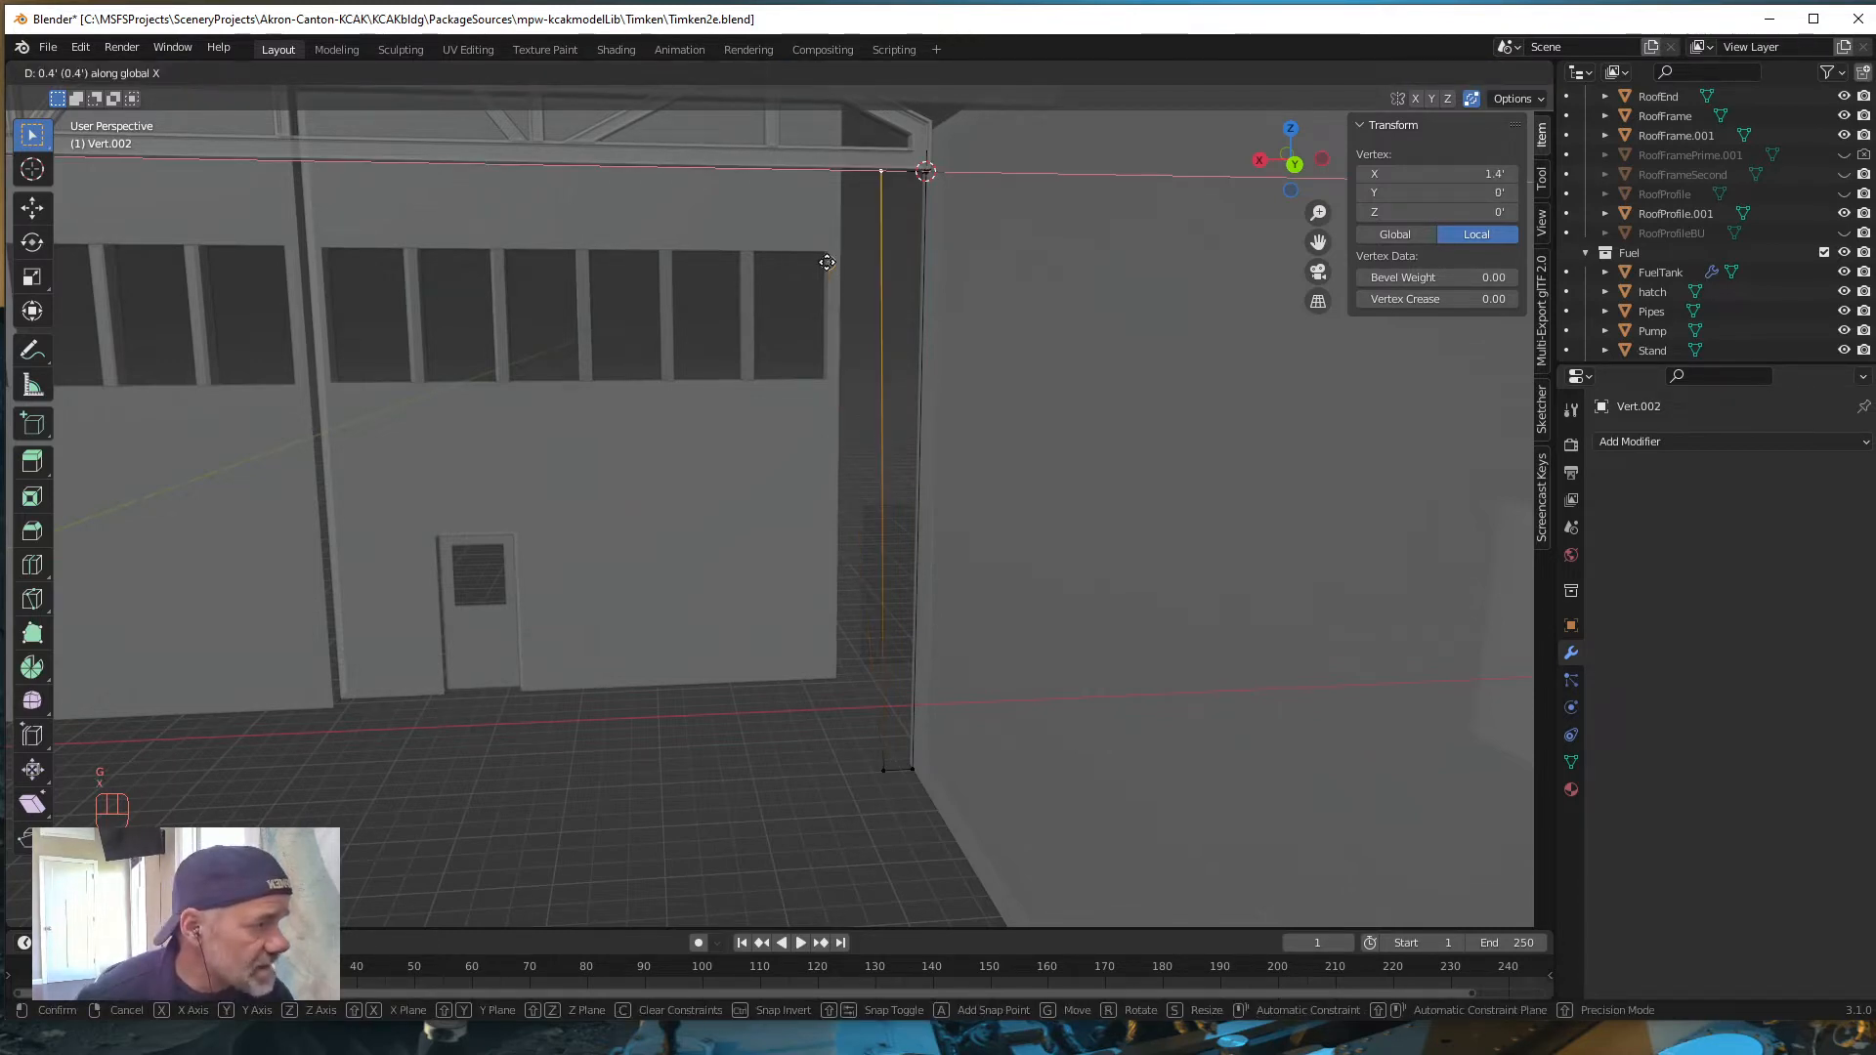
key("KP_1")
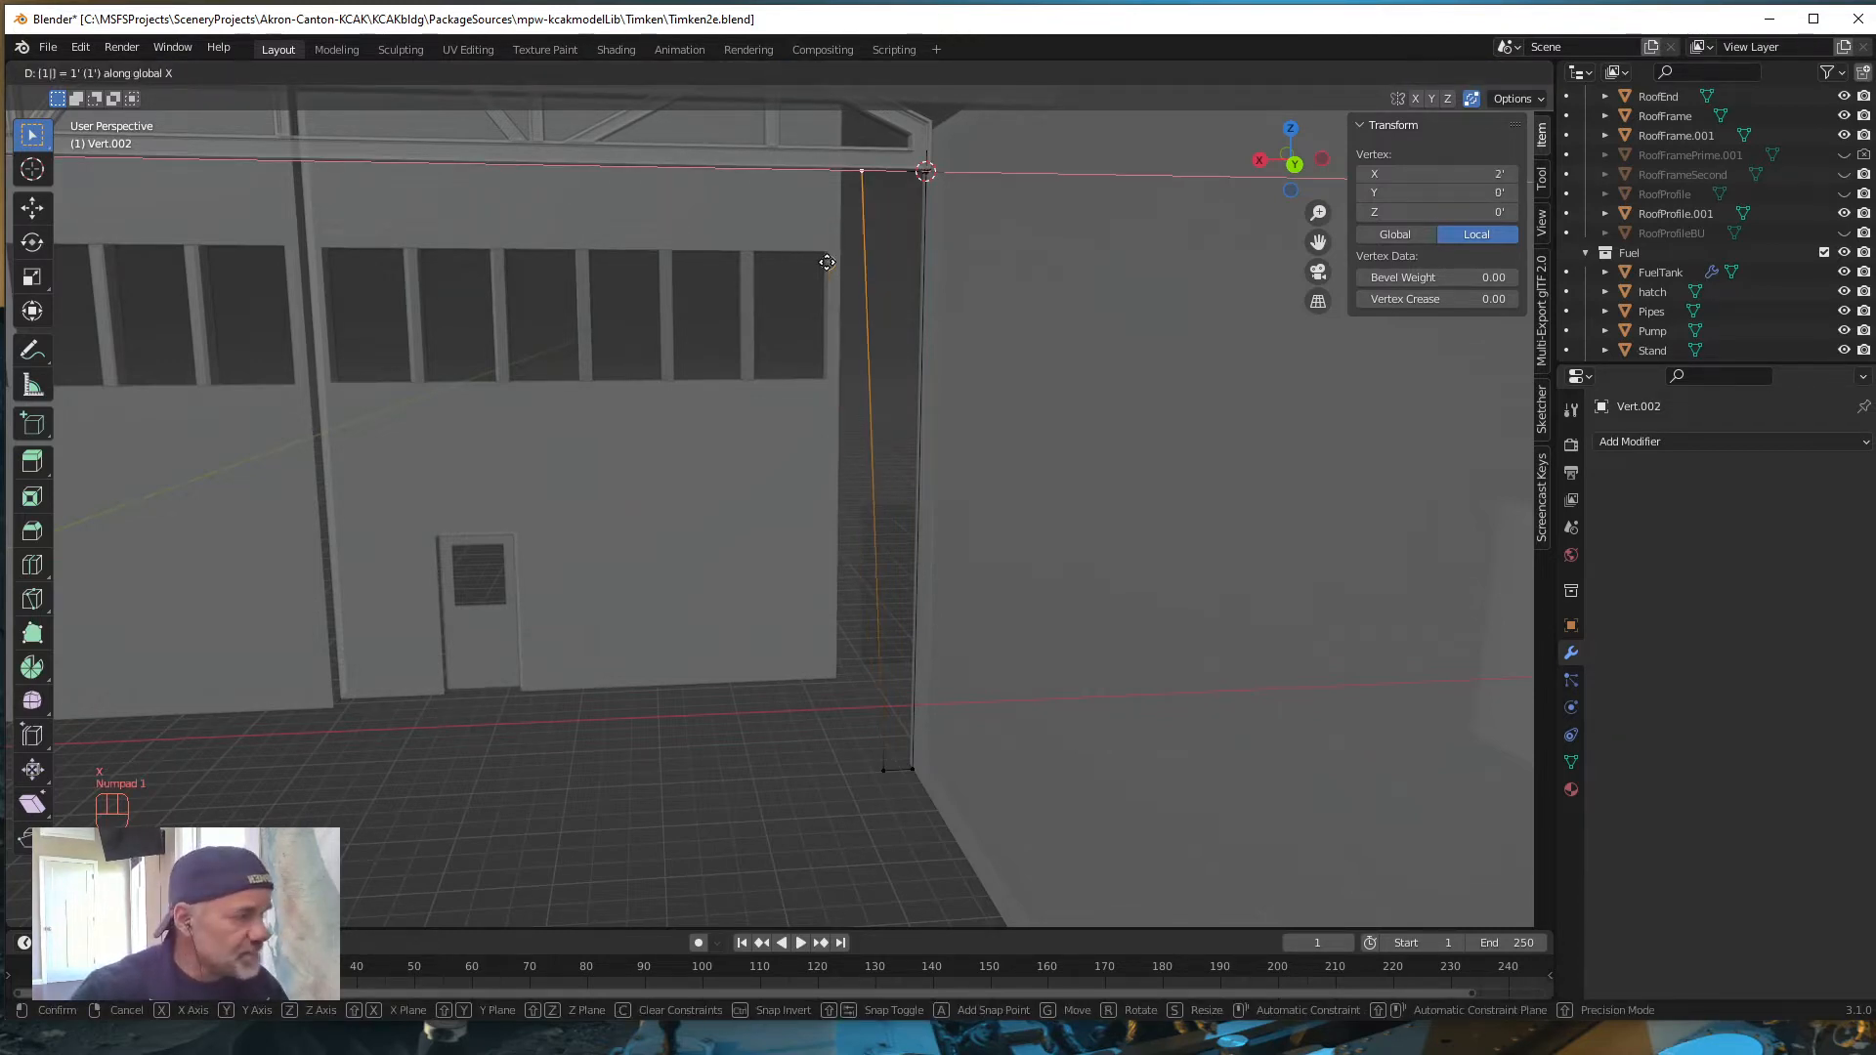
key("KP_Enter")
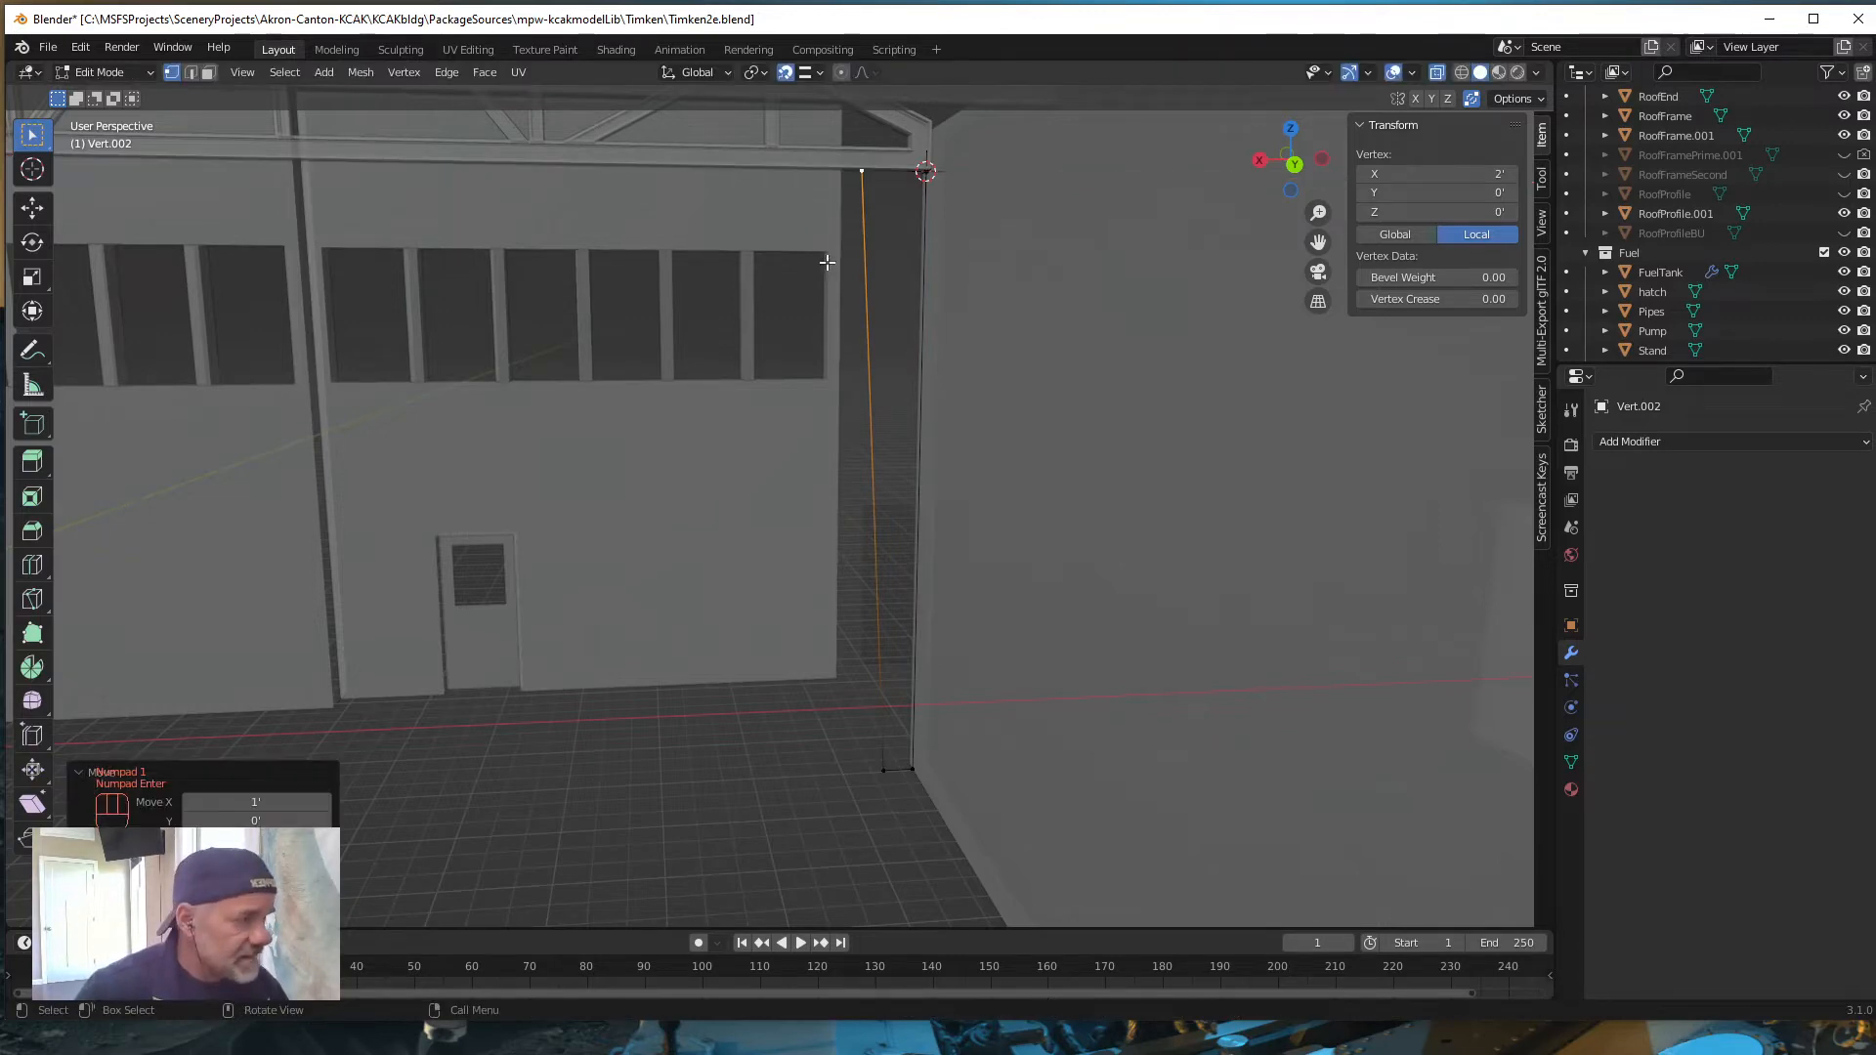
Step: Connect the column outline's two top vertices with an edge and fill the closed four-vertex outline with a face
mouse_move(845, 400)
middle_mouse_down()
mouse_move(808, 398)
mouse_move(808, 368)
mouse_move(884, 390)
mouse_move(896, 440)
mouse_move(871, 398)
middle_mouse_up()
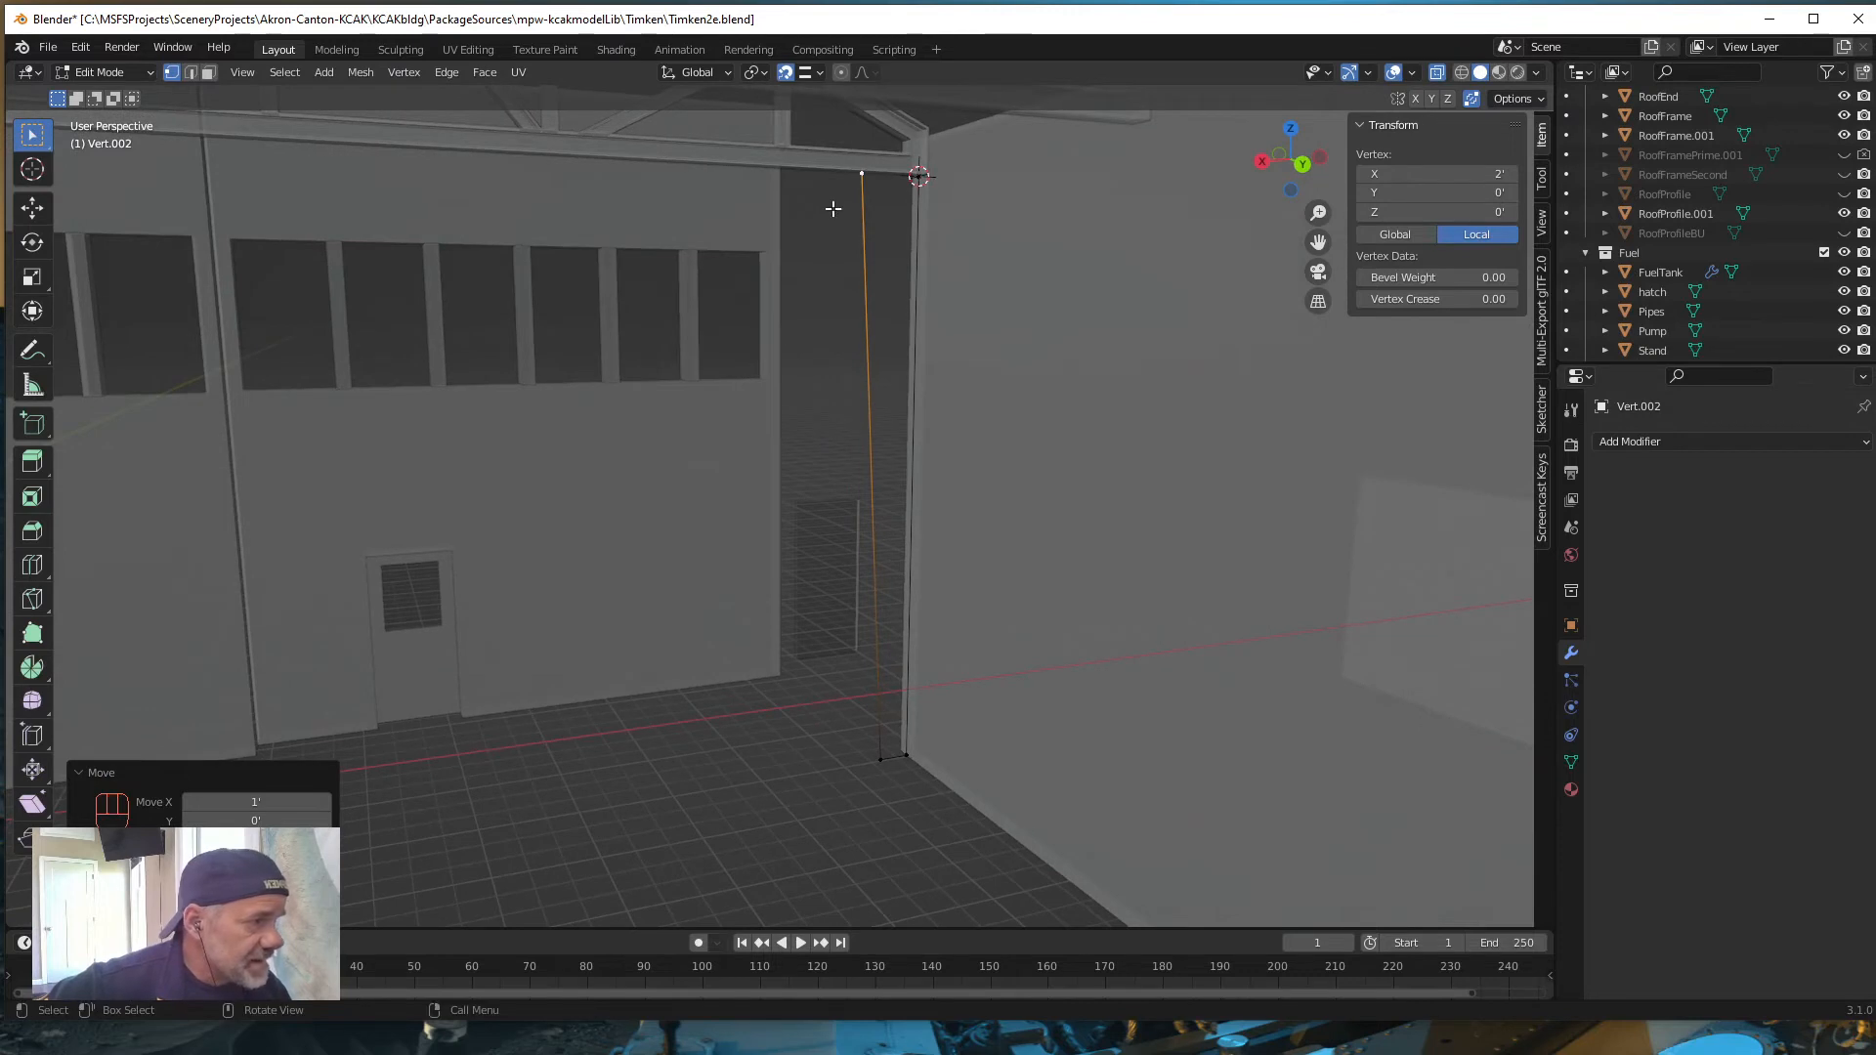
left_click_drag(861, 171, 930, 162)
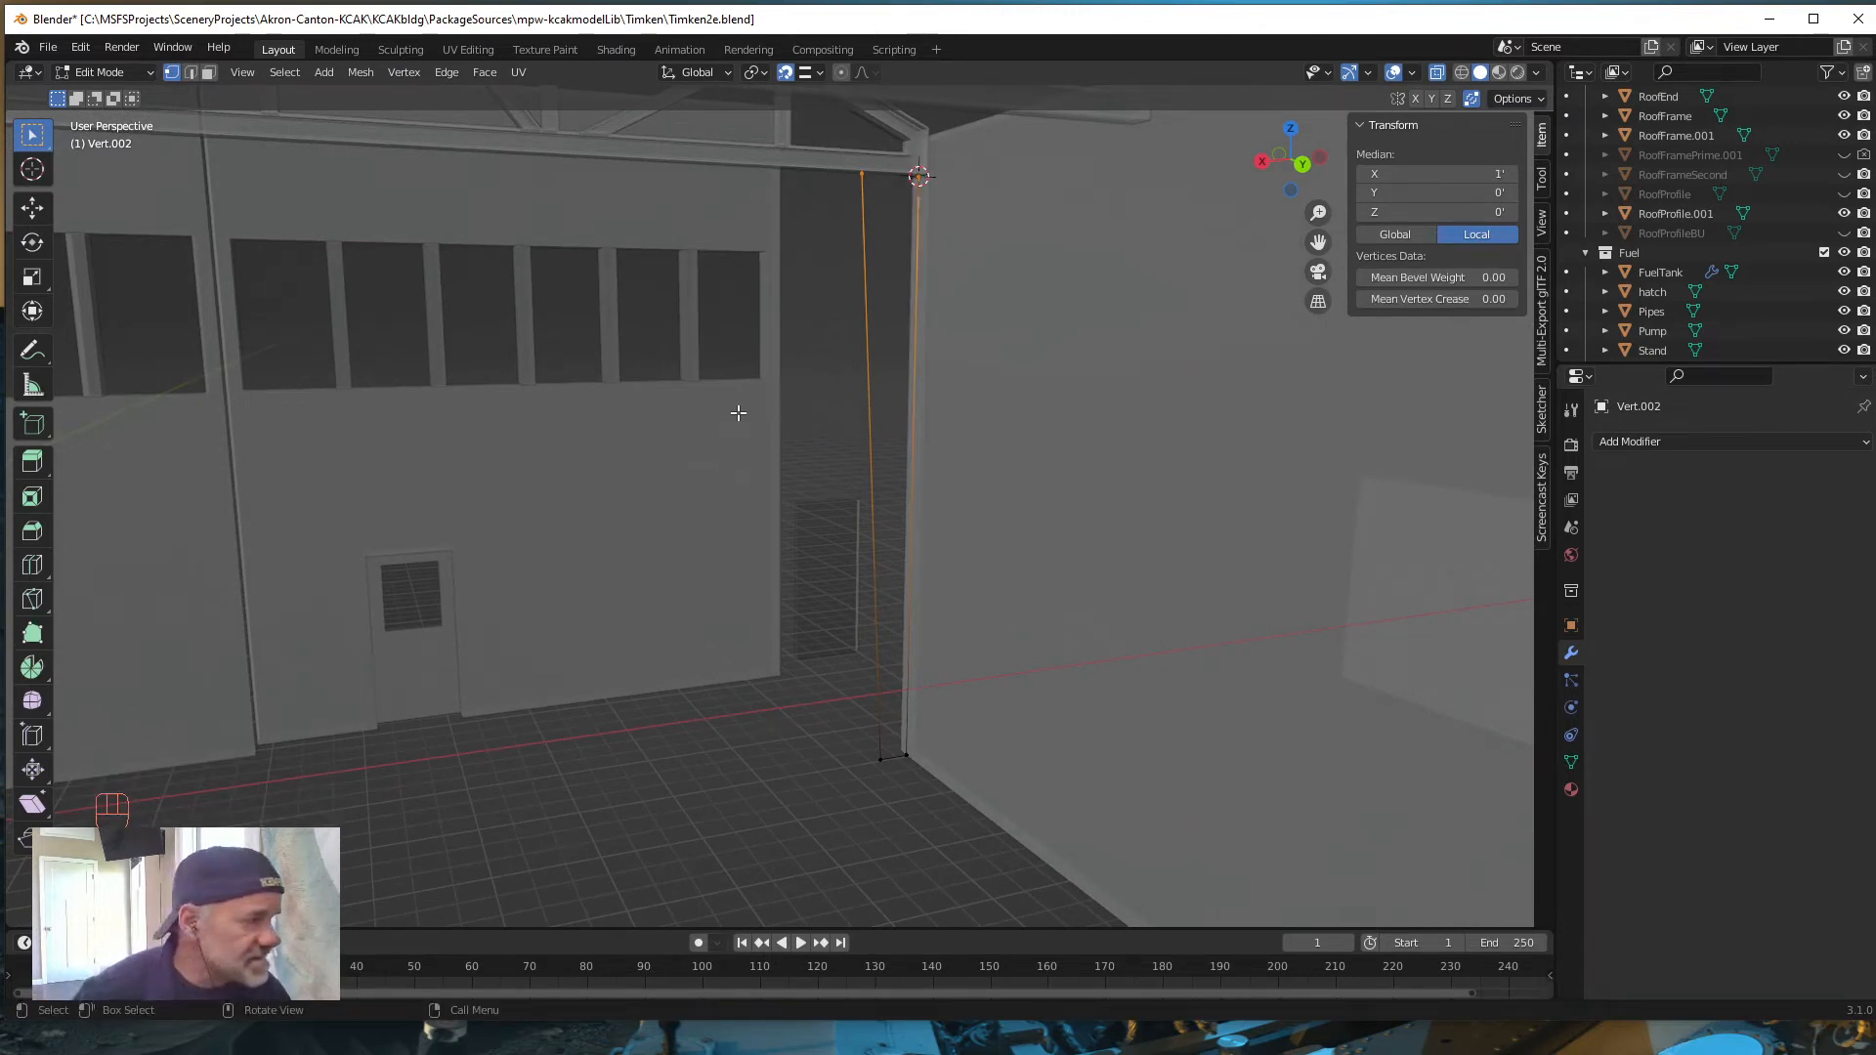
mouse_move(737, 590)
middle_mouse_down()
mouse_move(720, 576)
mouse_move(746, 614)
middle_mouse_up()
middle_click_drag(737, 597, 745, 584)
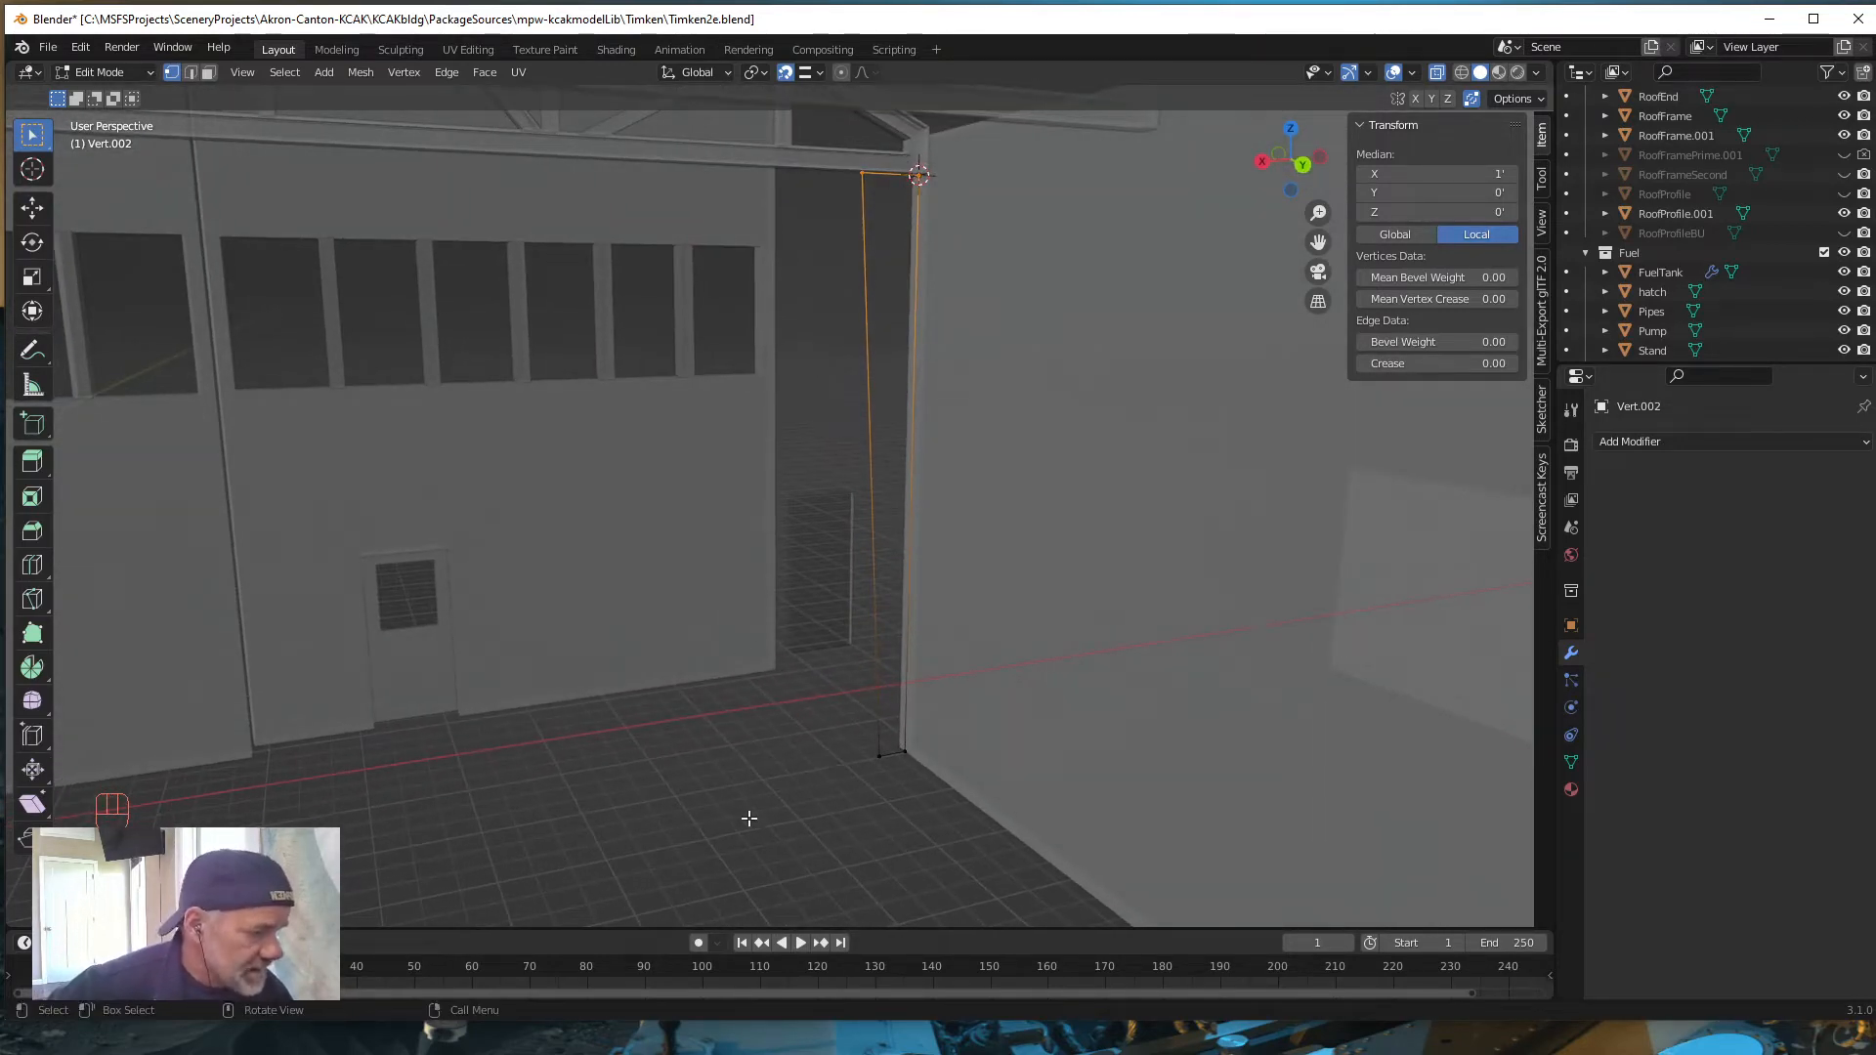
left_click_drag(749, 818, 1009, 154)
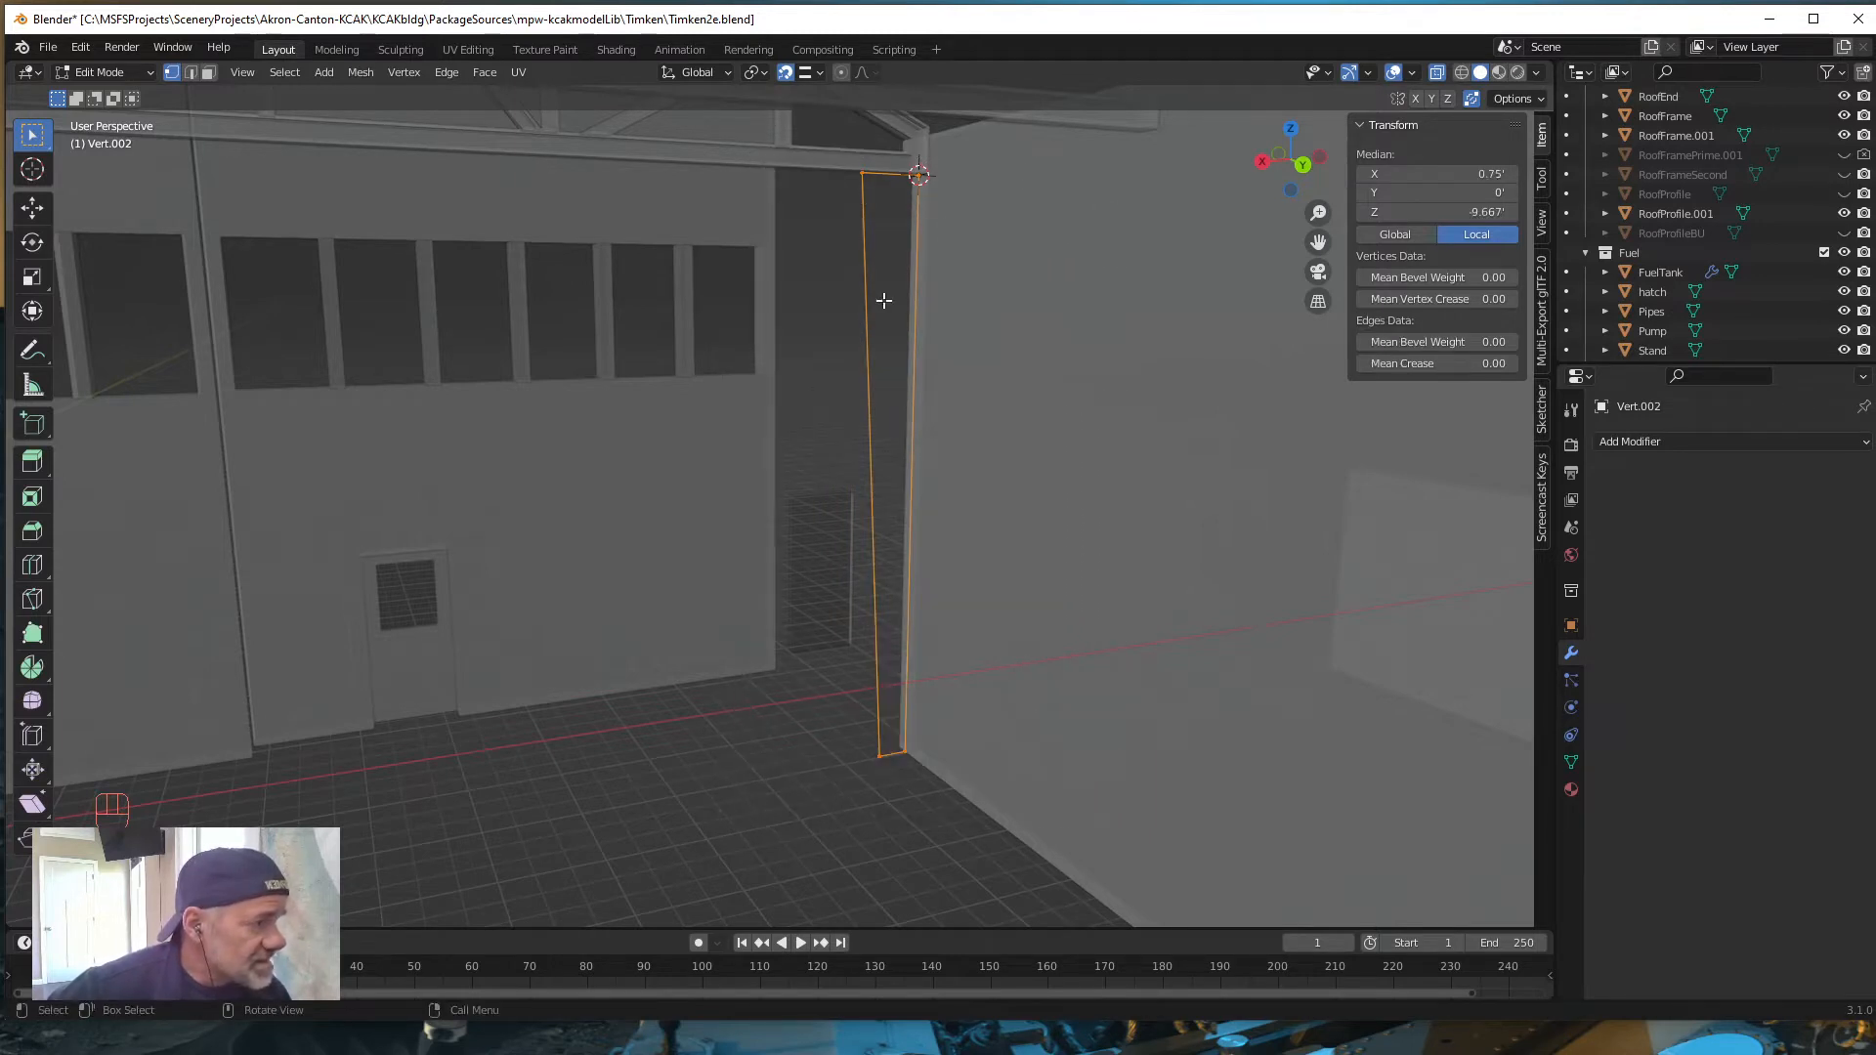
key("f")
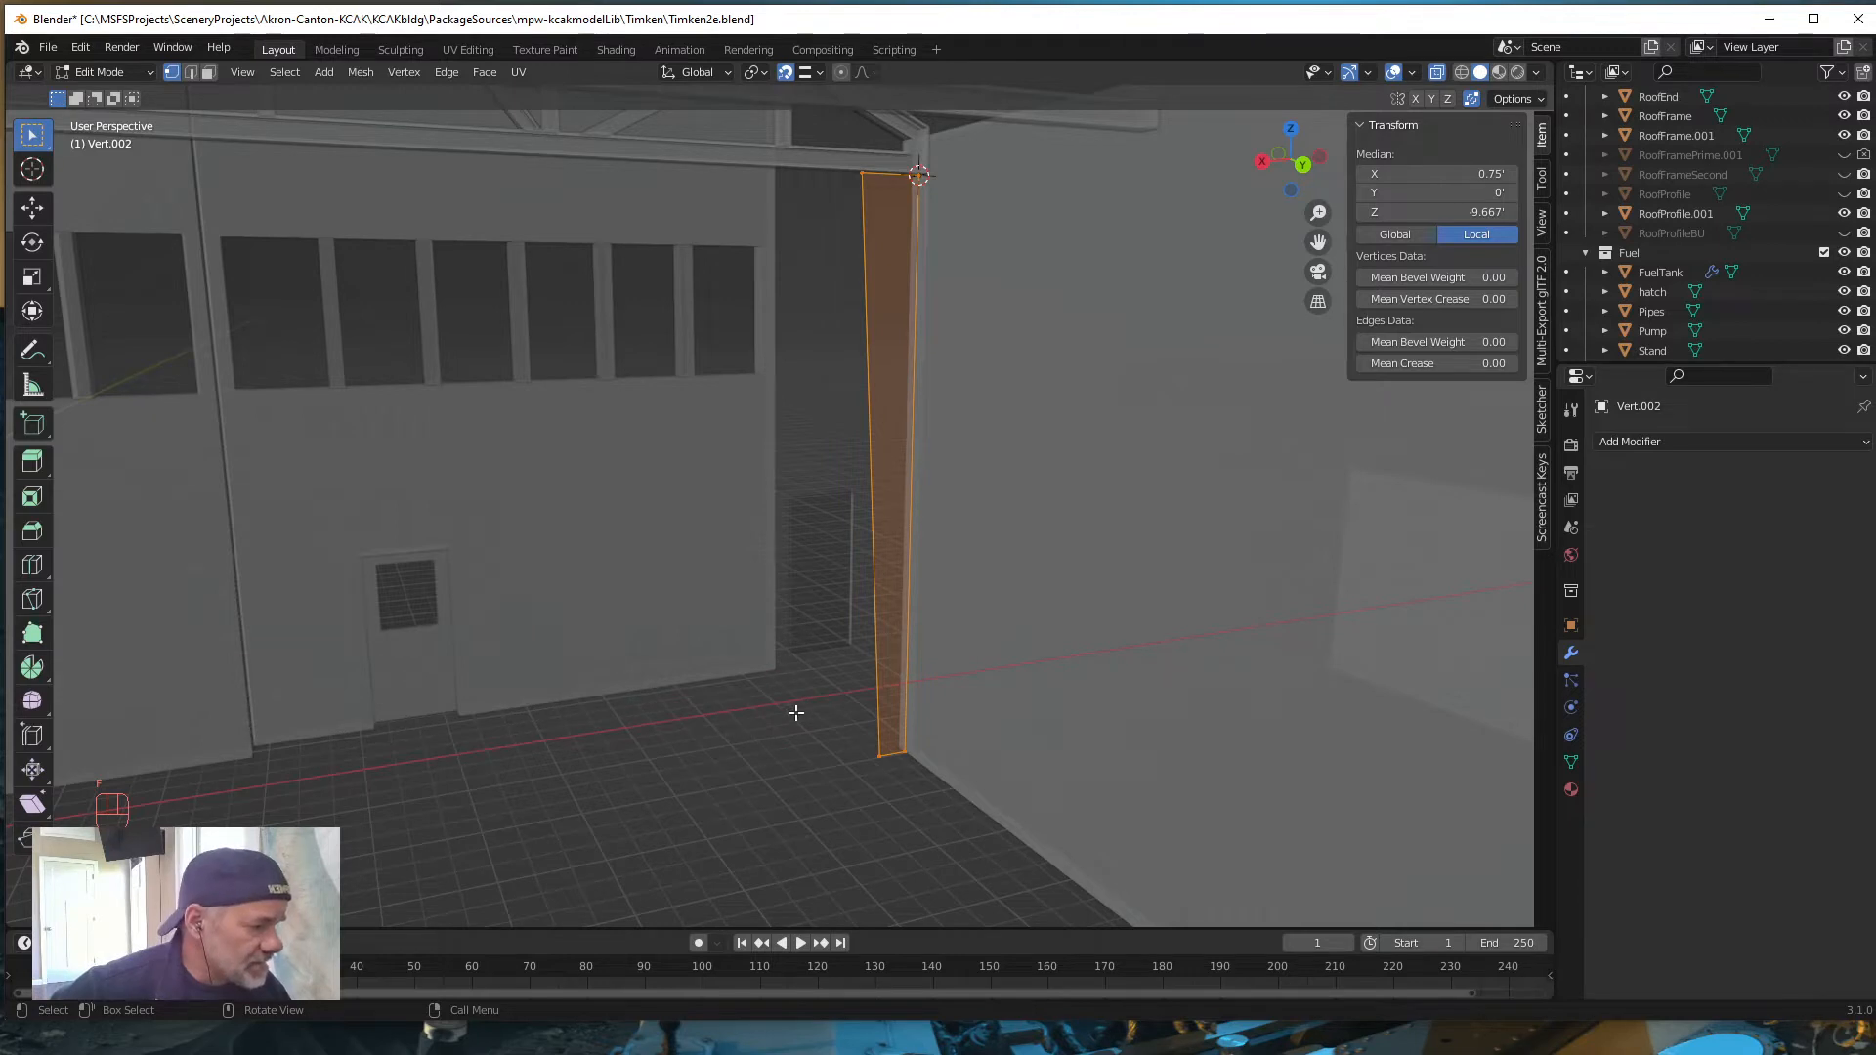
Step: Turn off X-ray display and enable the Face Orientation overlay
middle_click_drag(817, 732, 796, 733)
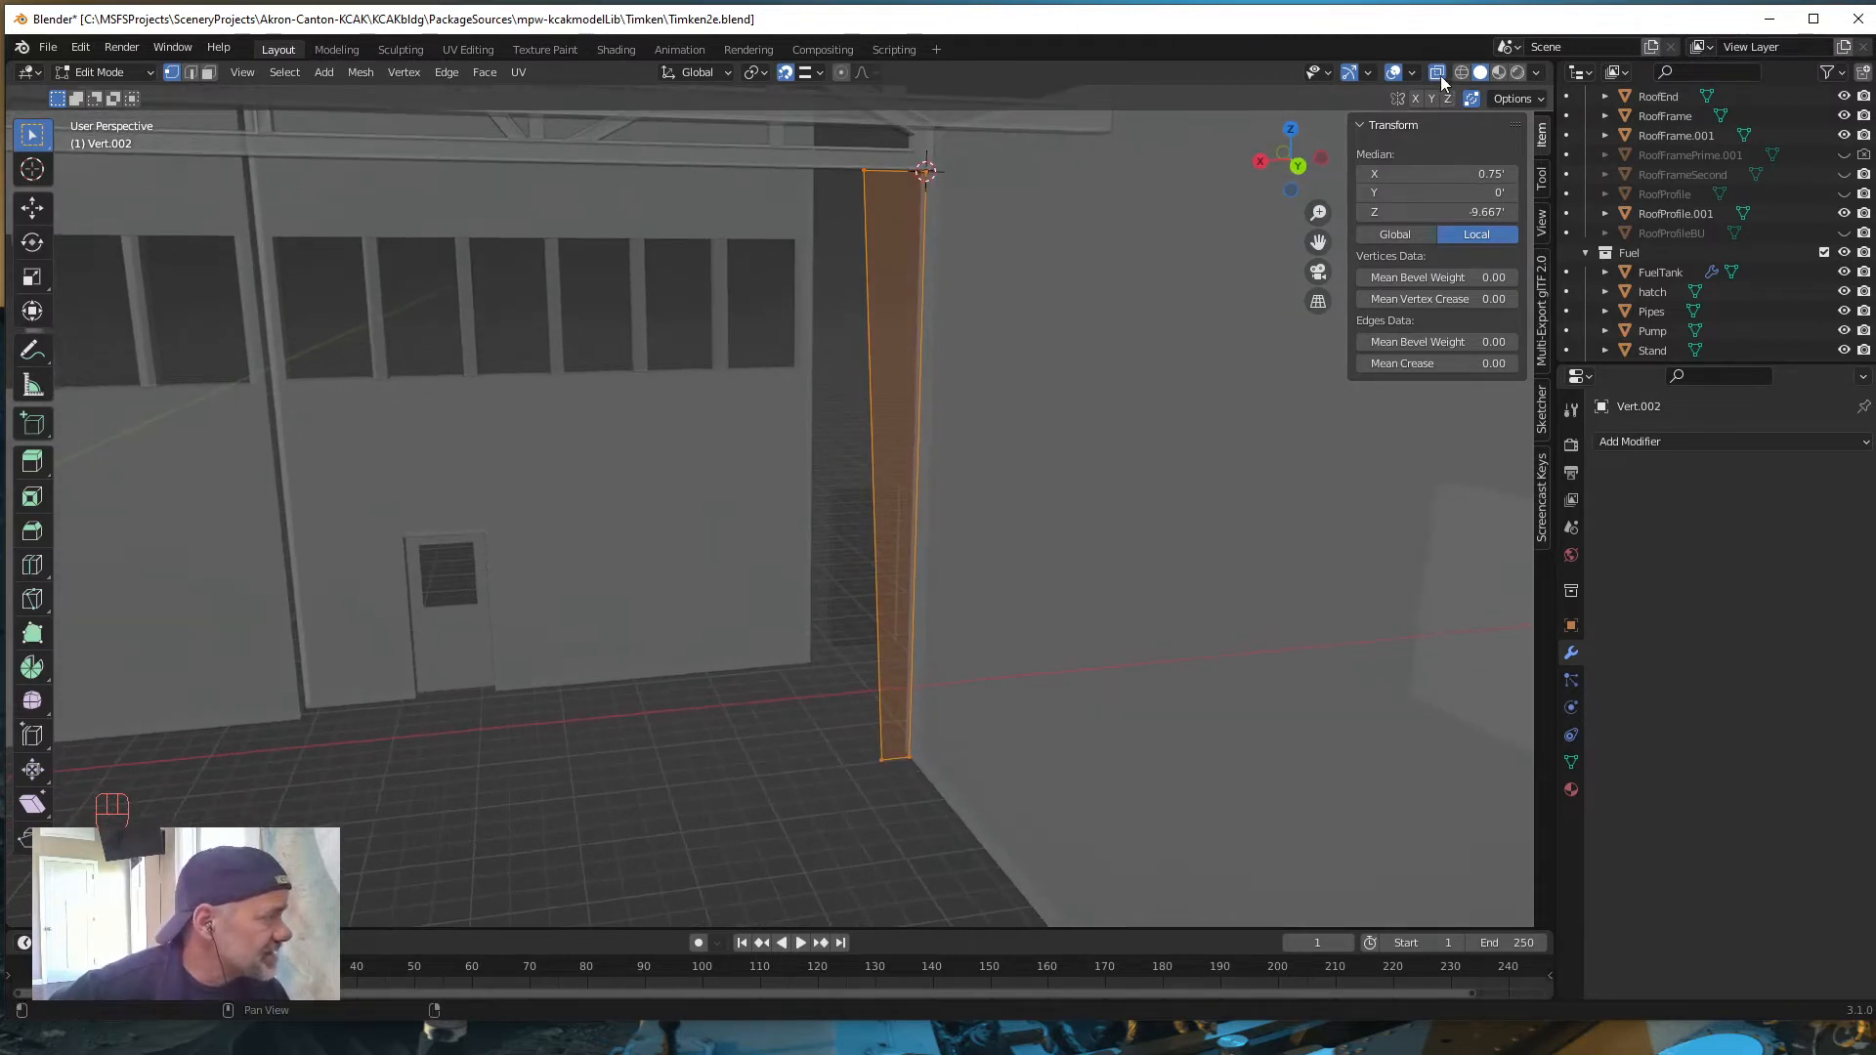
left_click(1438, 73)
left_click(1434, 74)
left_click(1414, 73)
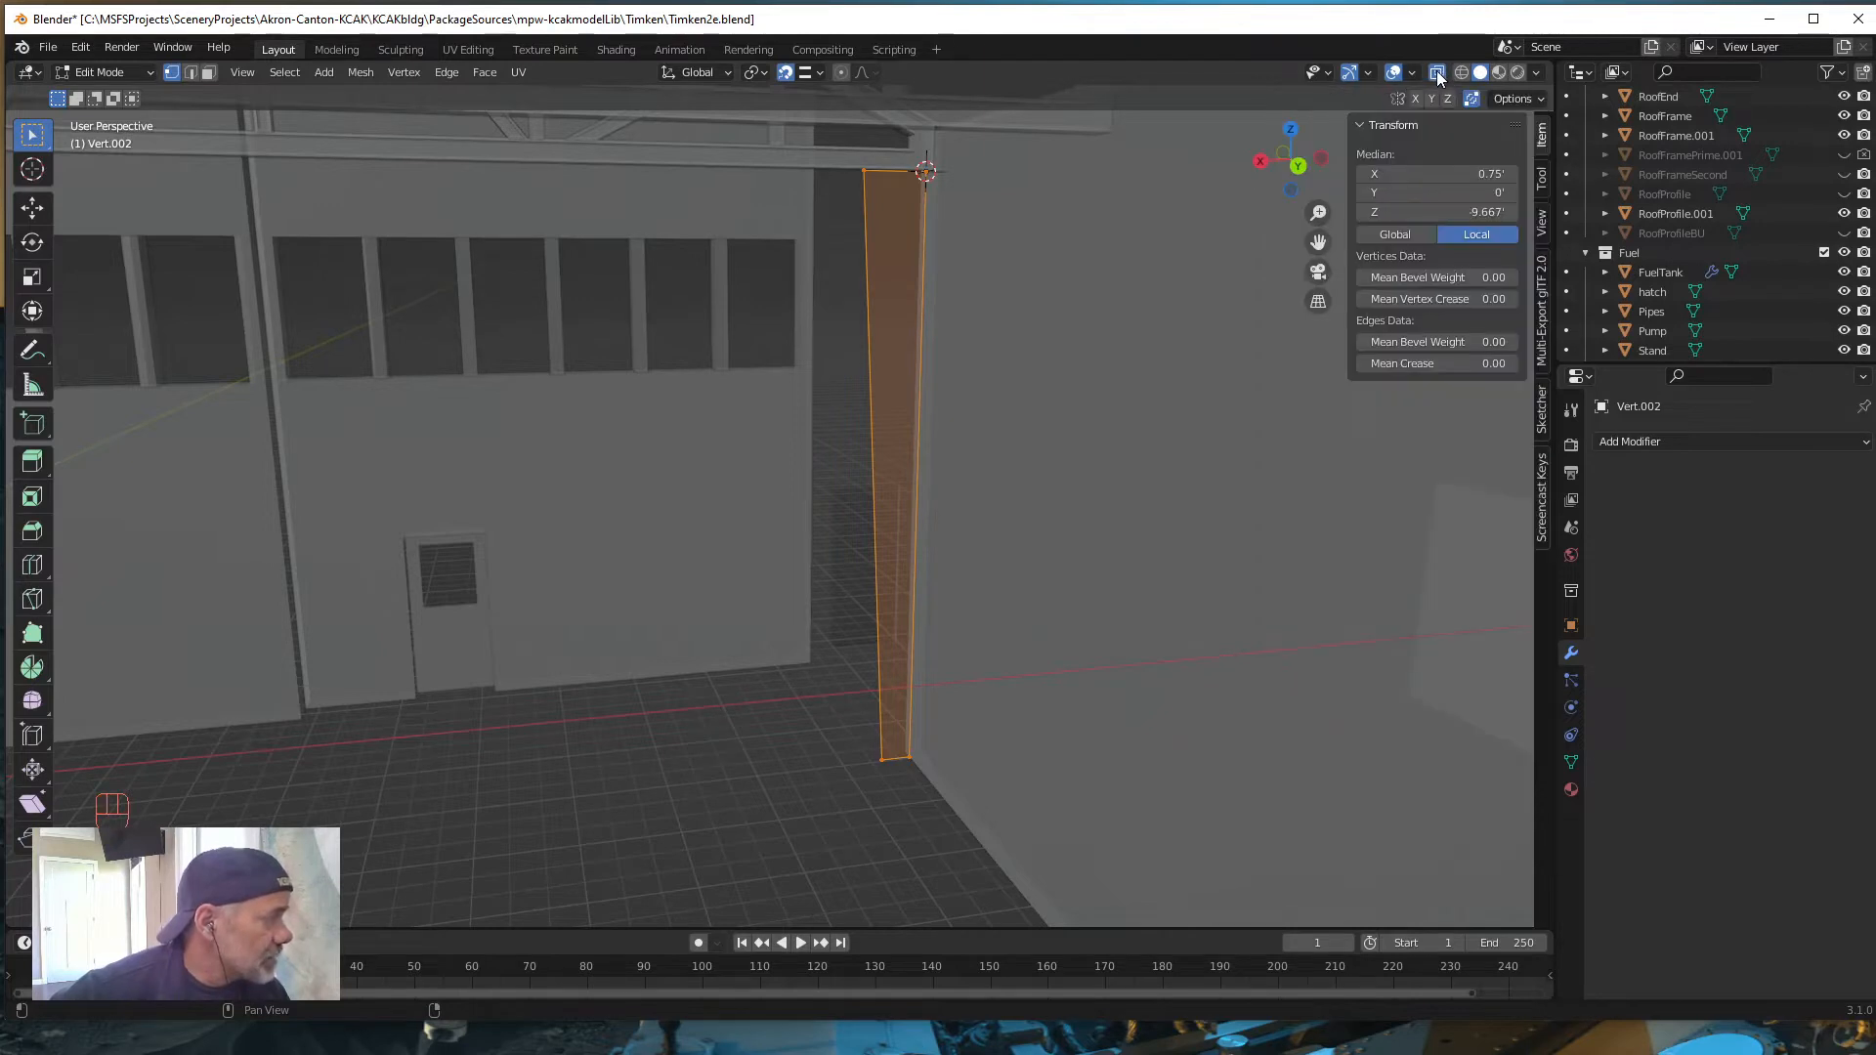
left_click(1436, 74)
left_click(1413, 74)
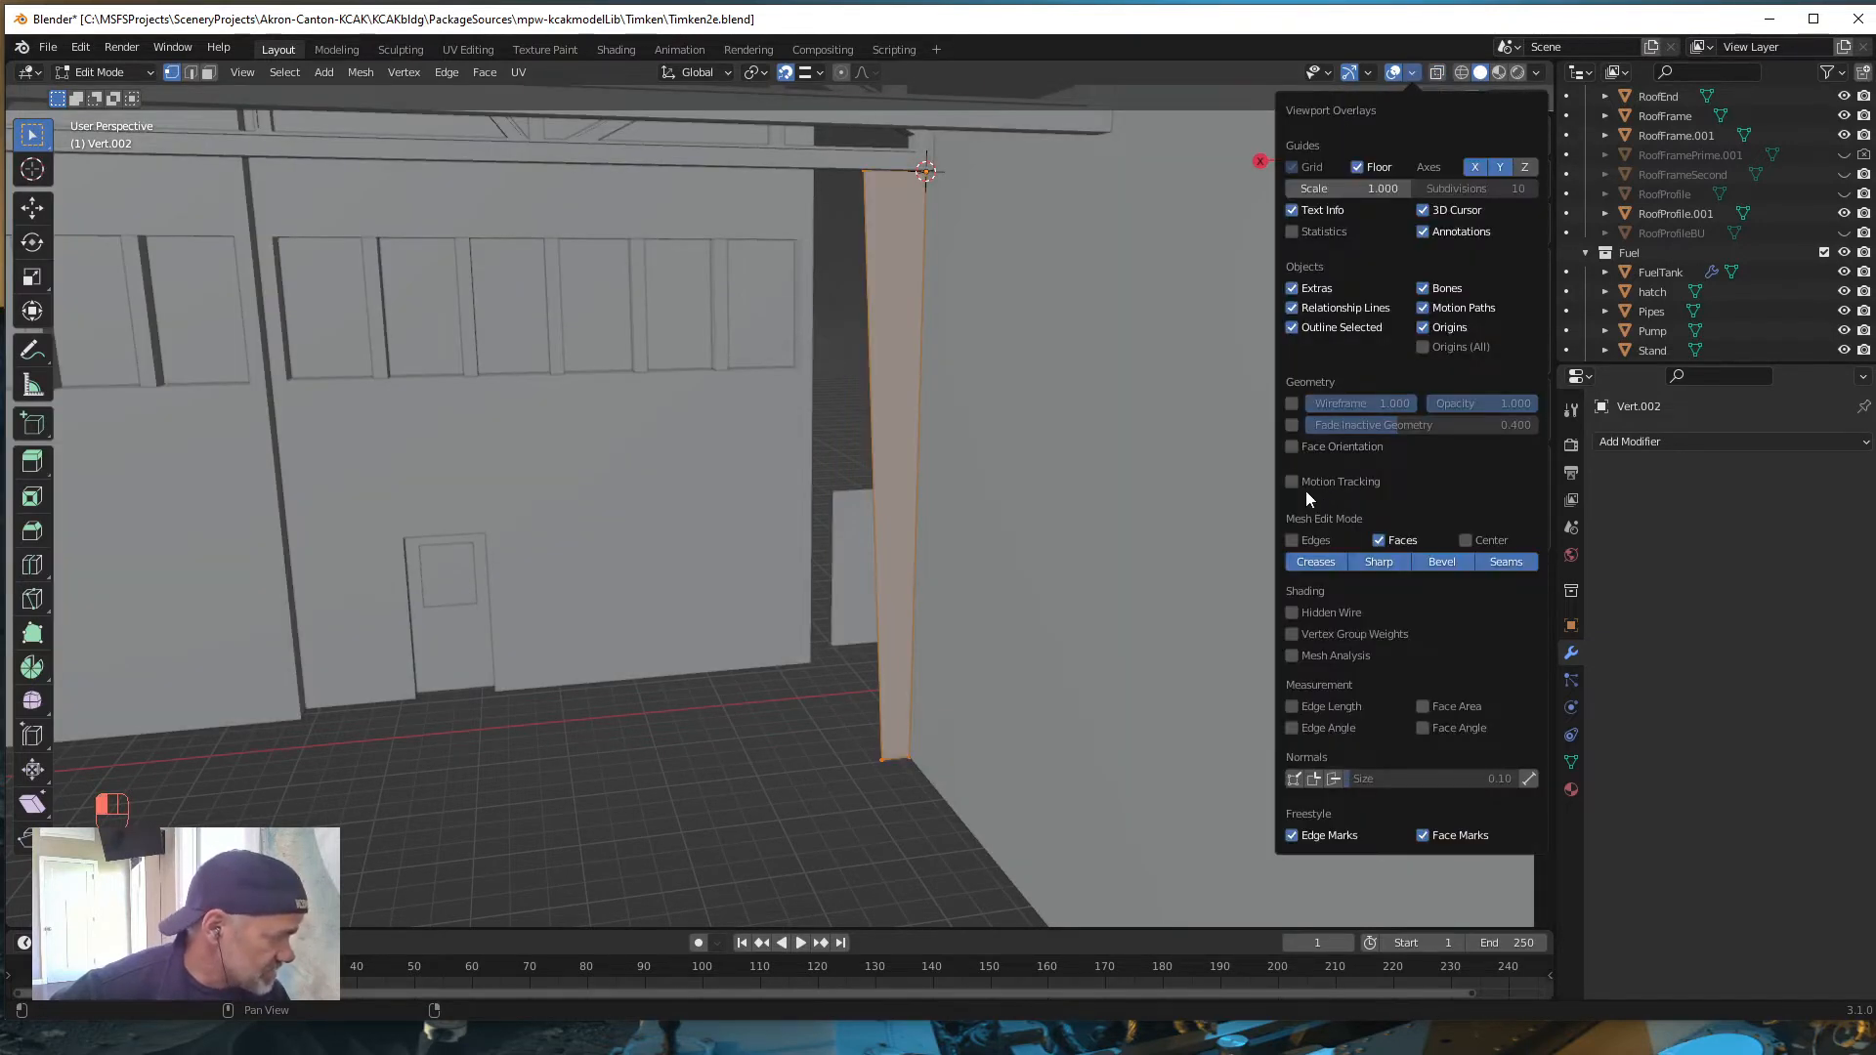
left_click(1292, 446)
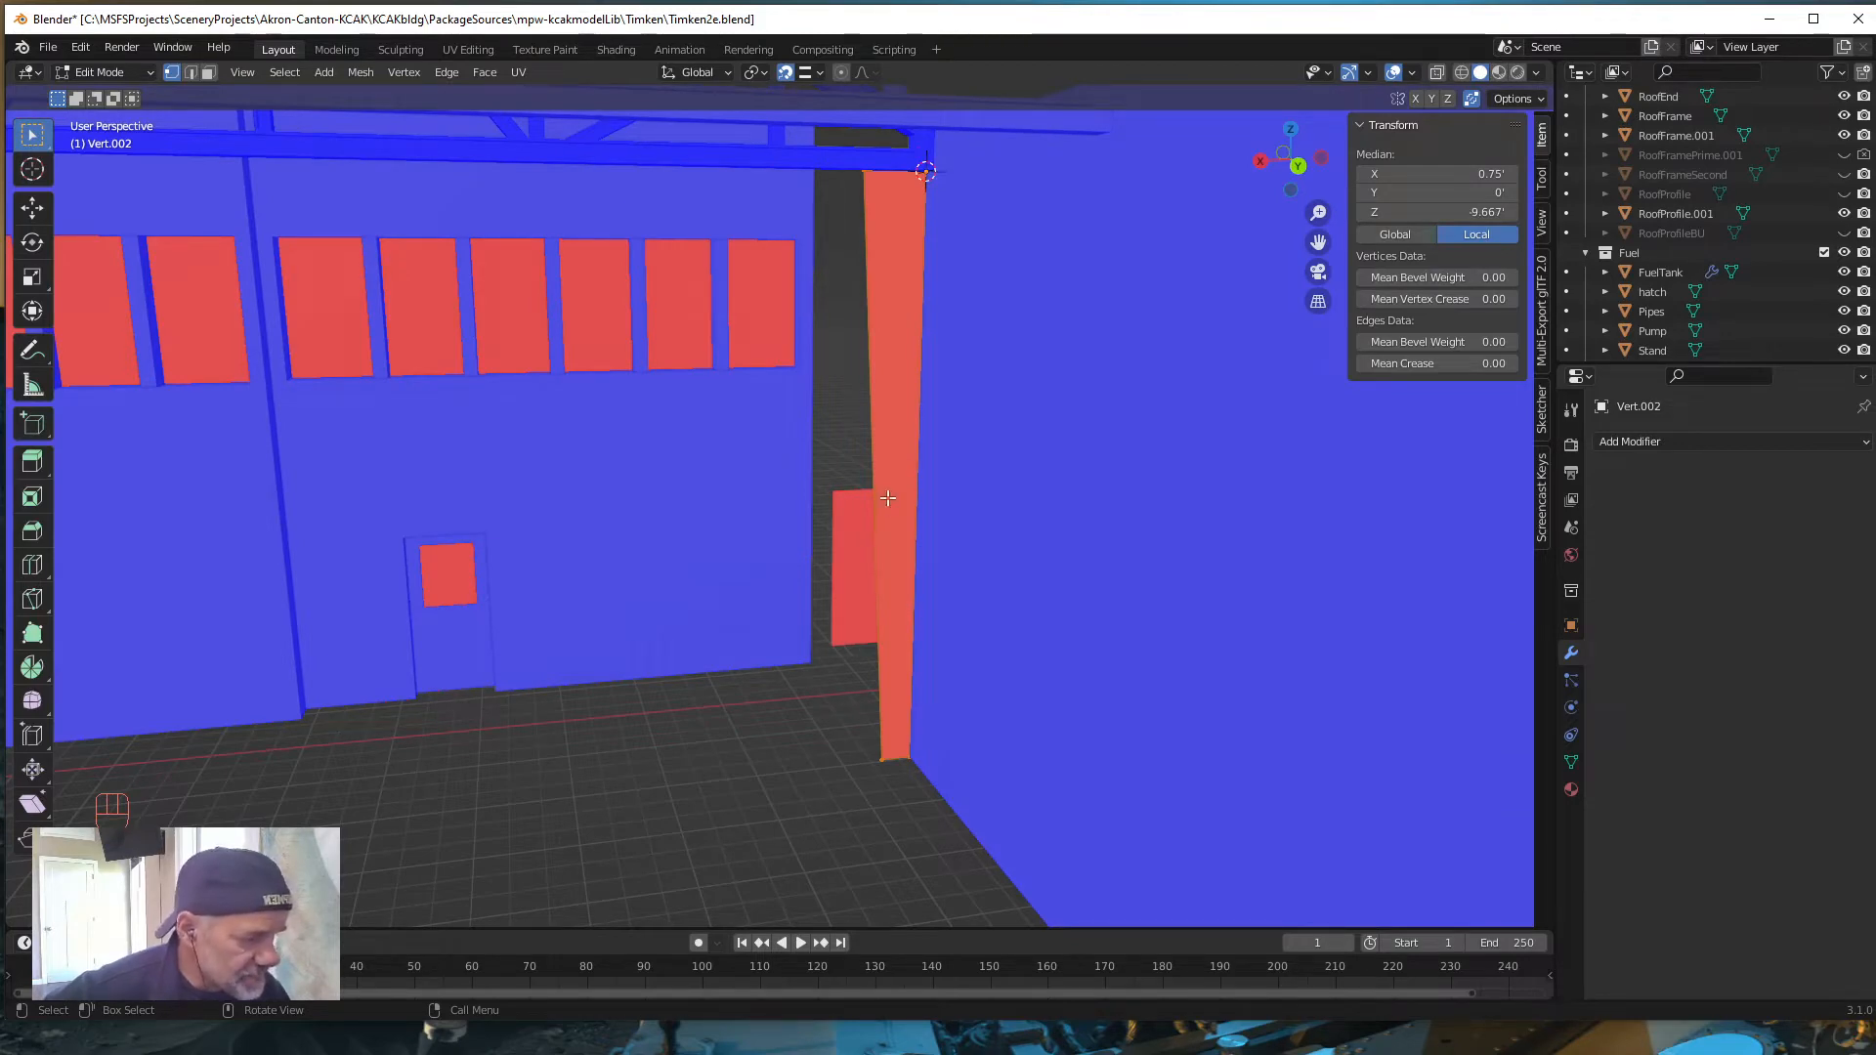
Step: Examine the column face's orientation from several angles, and restore X-ray display with the Face Orientation overlay off
middle_click_drag(721, 661, 764, 724)
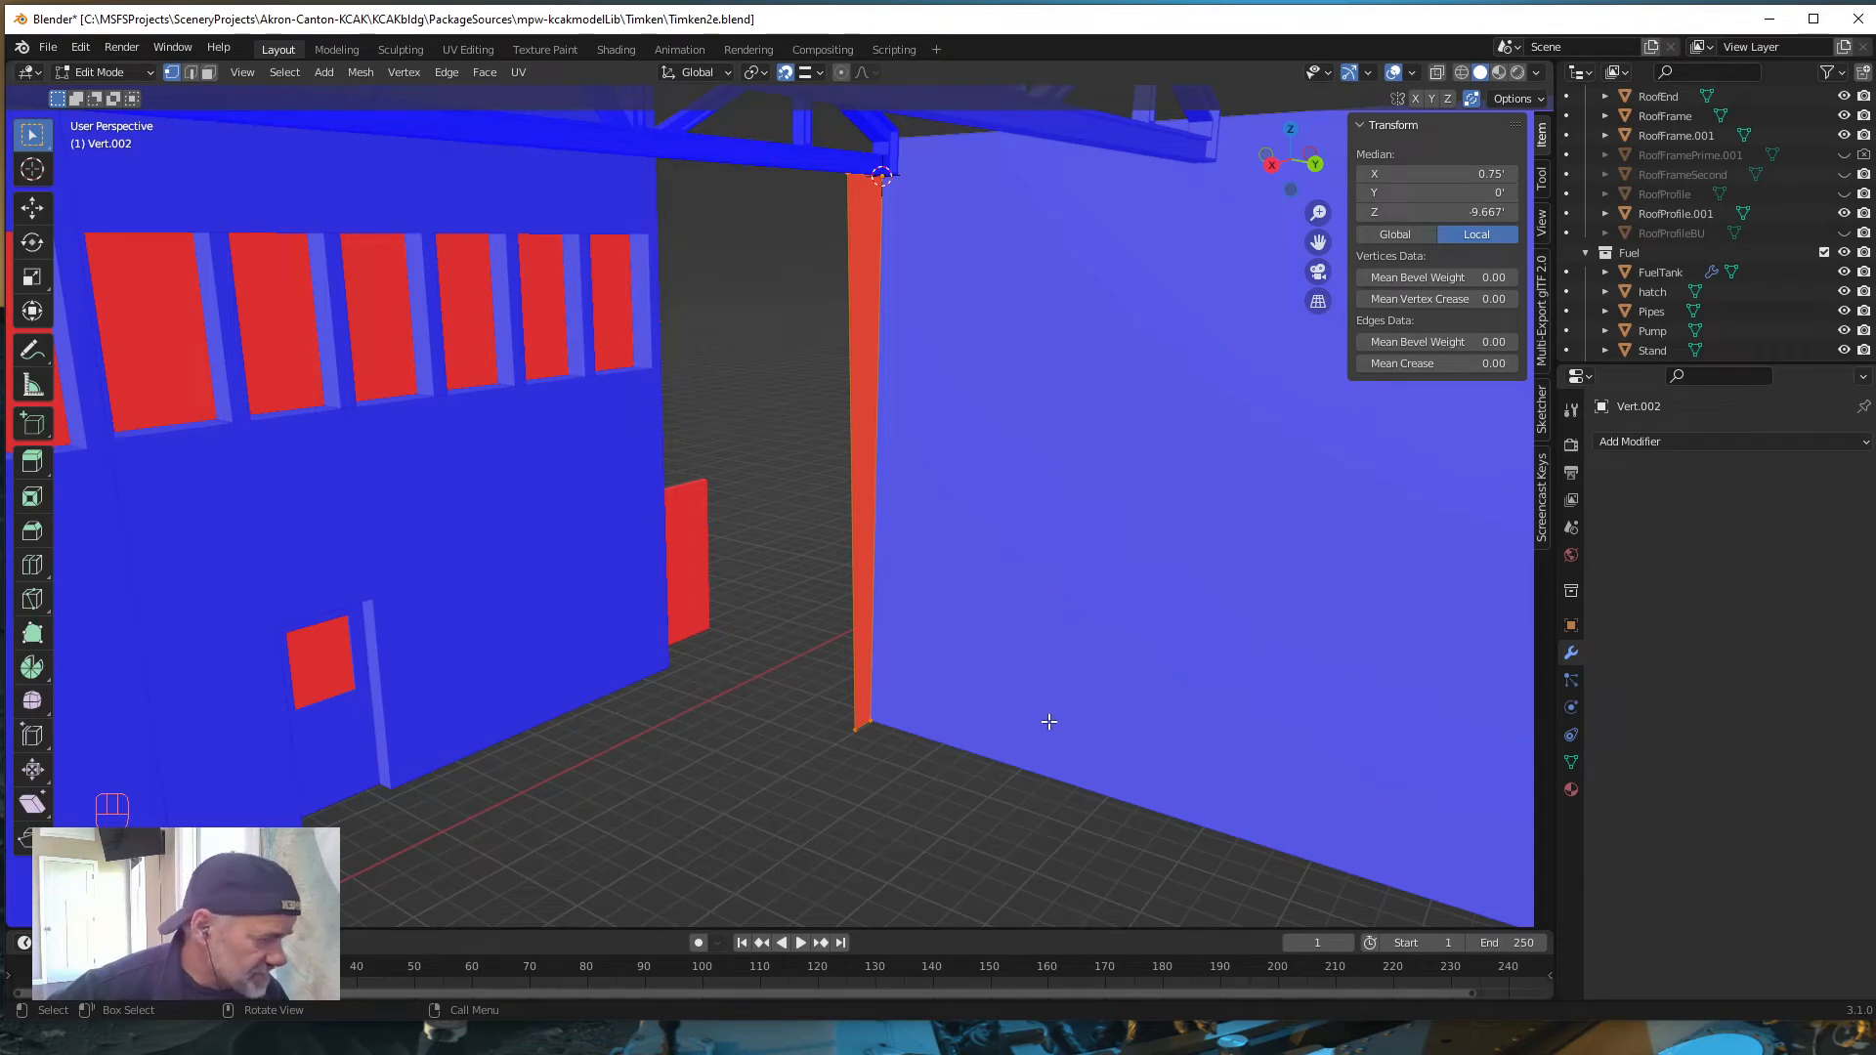
middle_click_drag(724, 587, 834, 440)
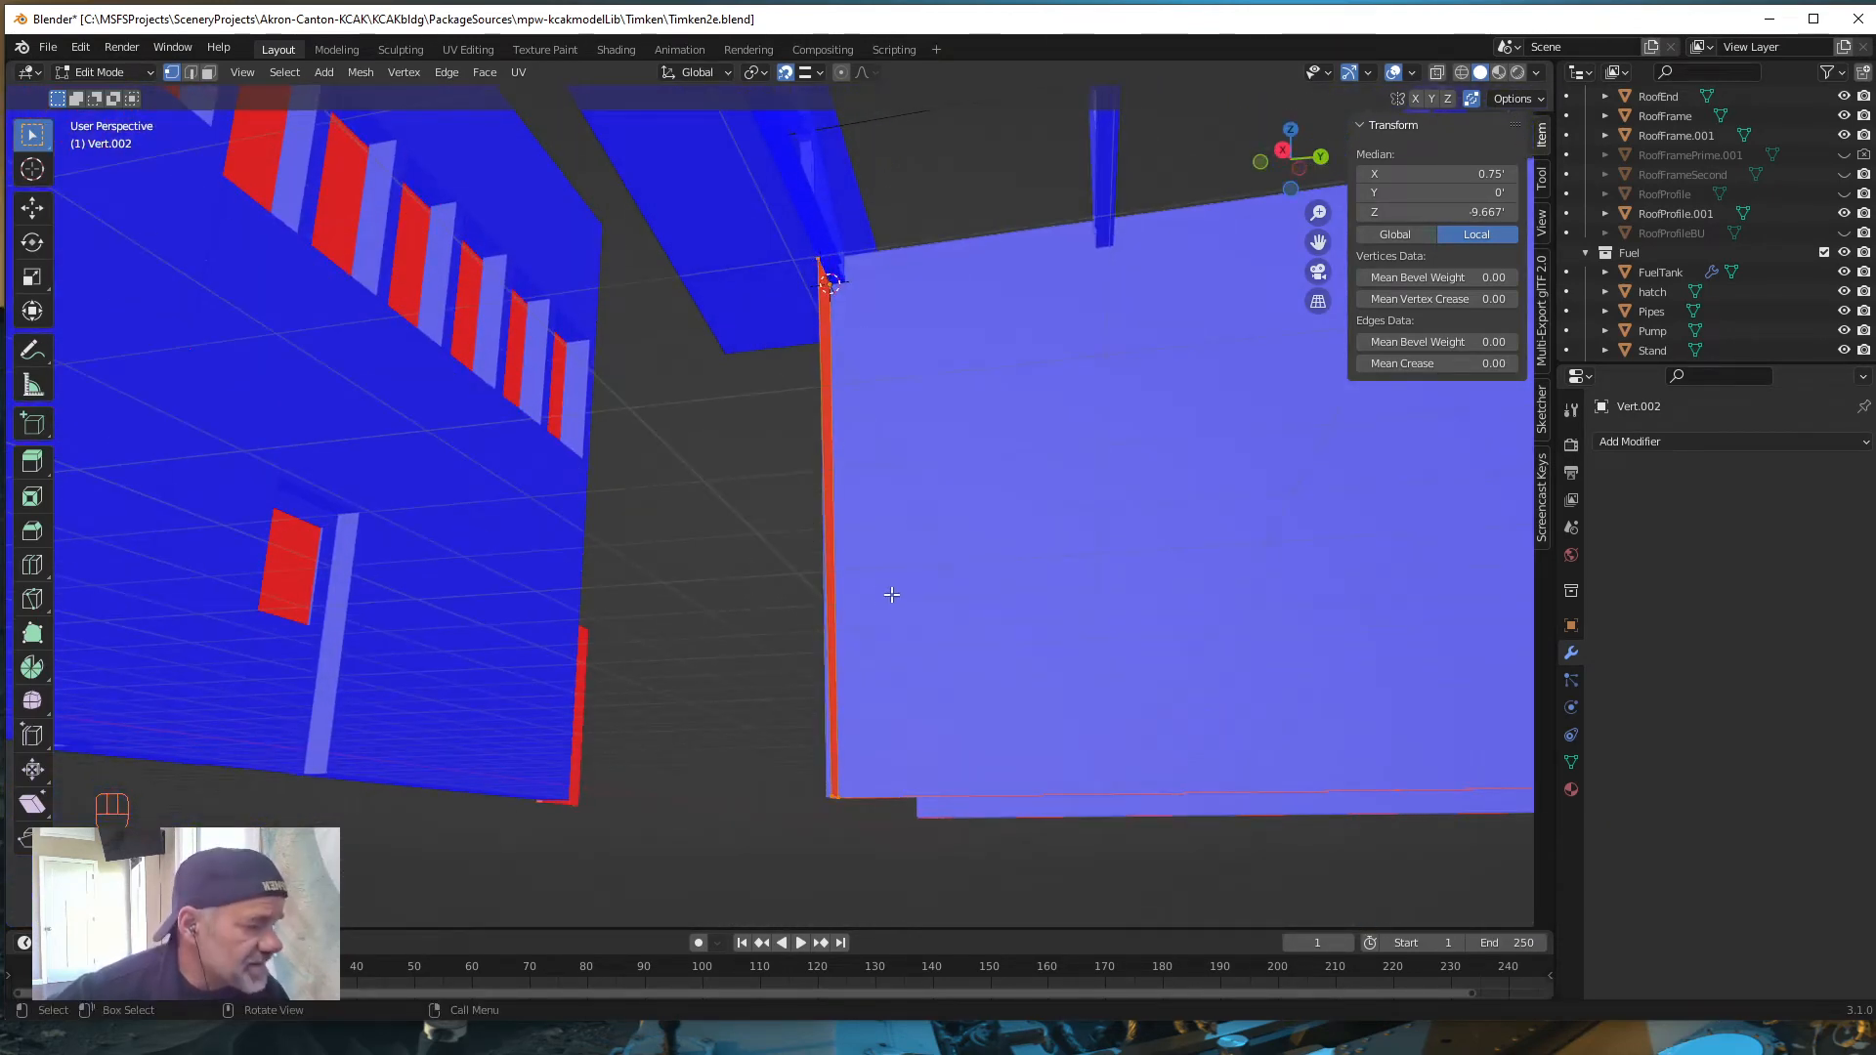
middle_click_drag(887, 594, 799, 672)
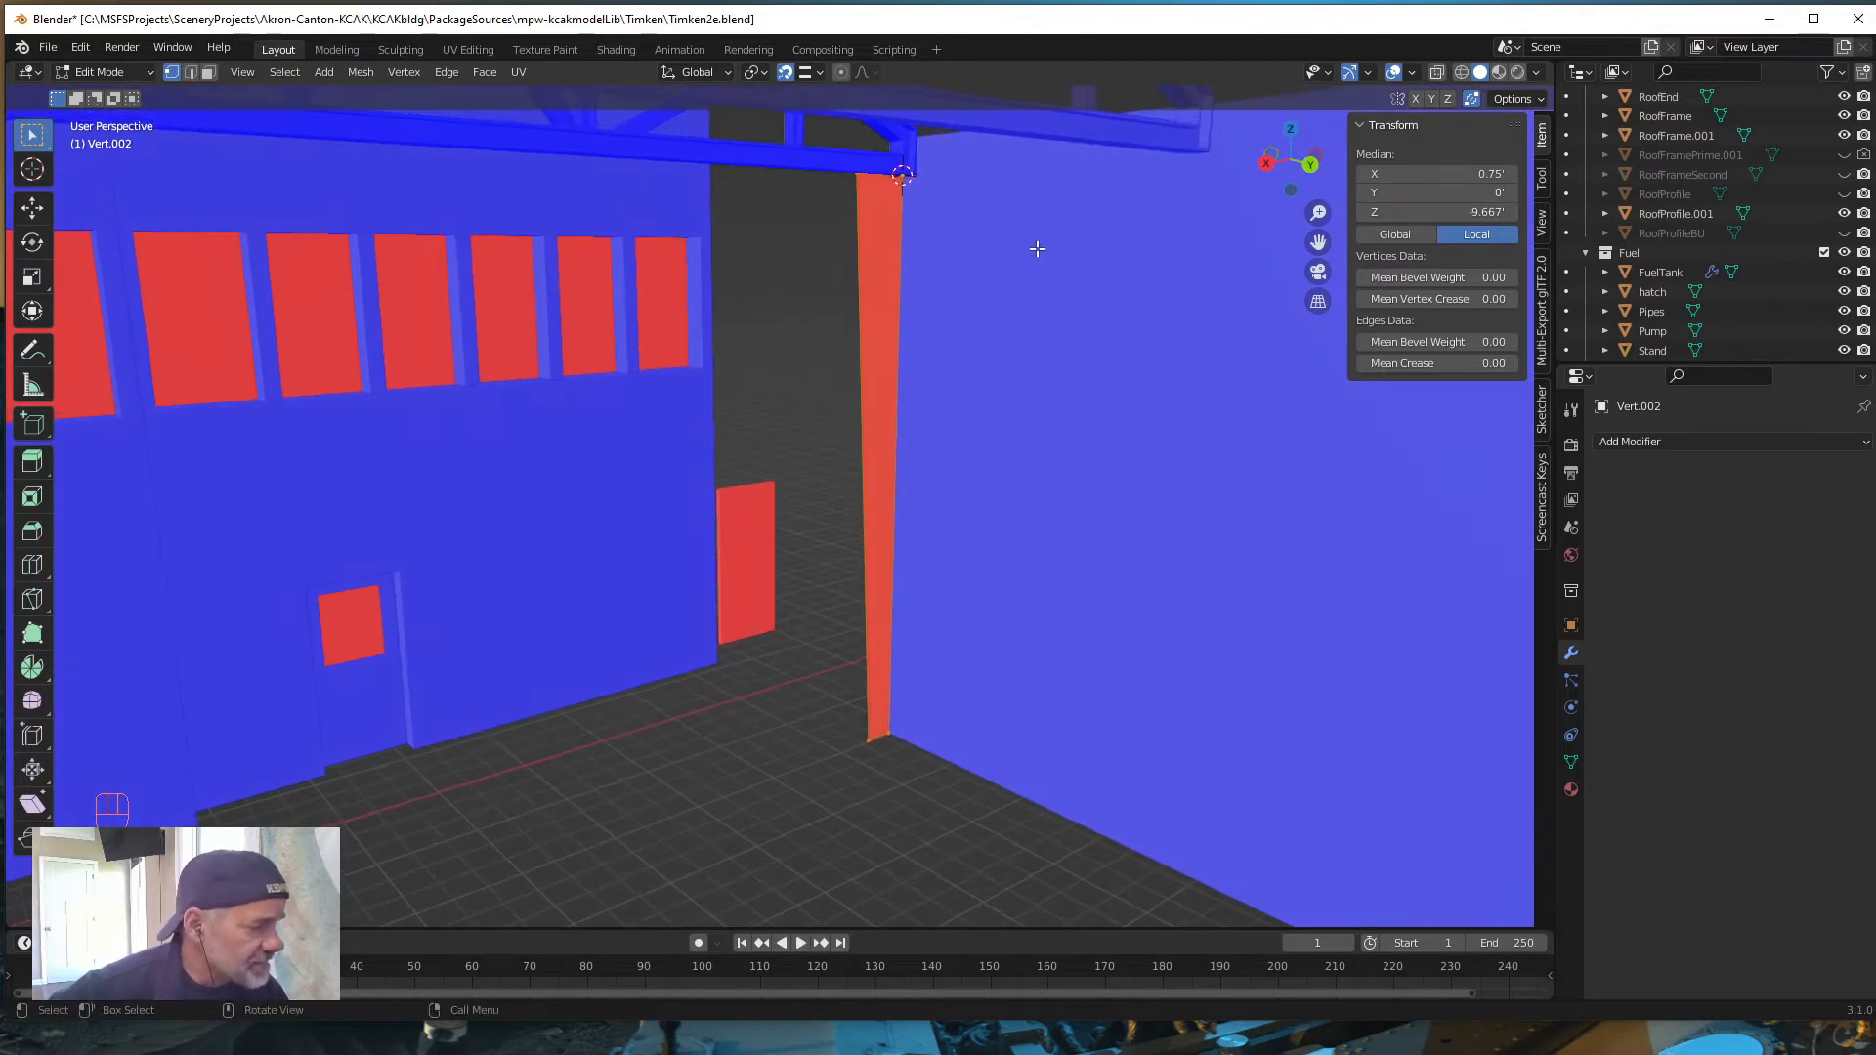
left_click(1438, 69)
left_click(1411, 72)
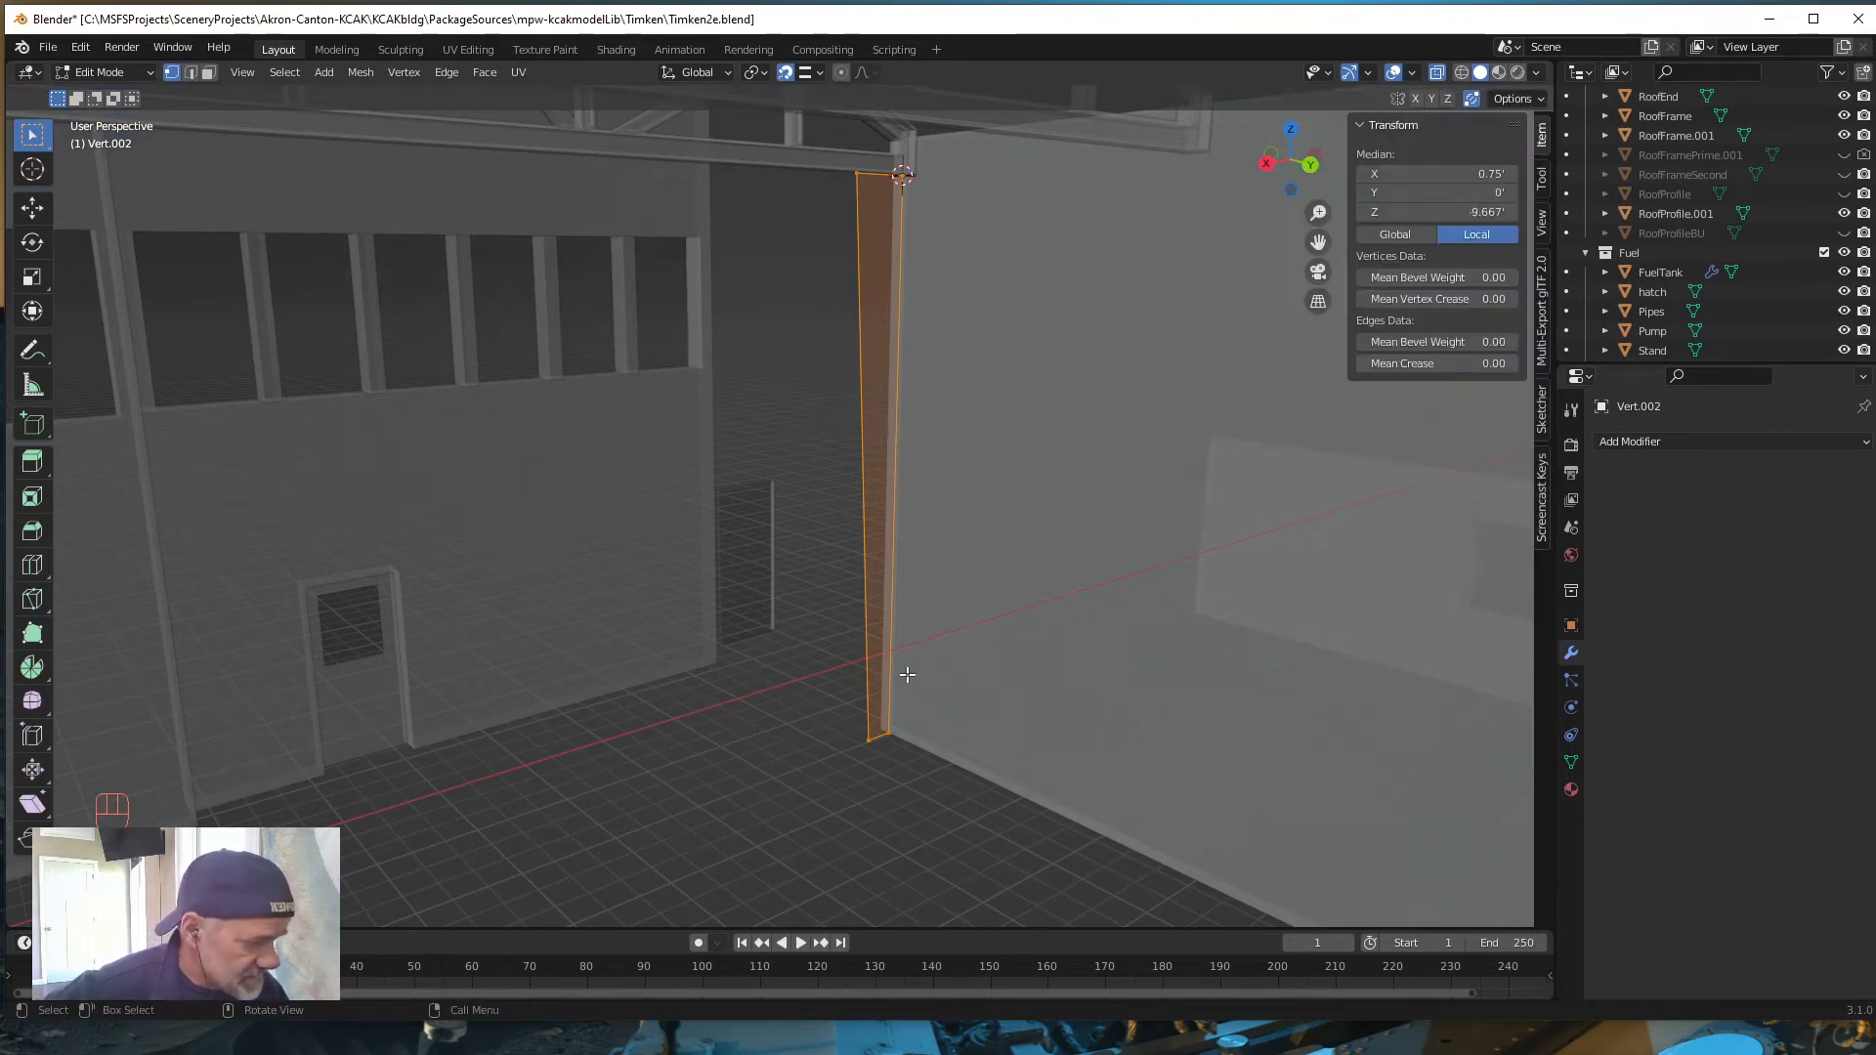
Step: Add a Solidify modifier to the column profile
mouse_move(818, 649)
middle_mouse_down()
mouse_move(842, 655)
mouse_move(814, 645)
middle_mouse_up()
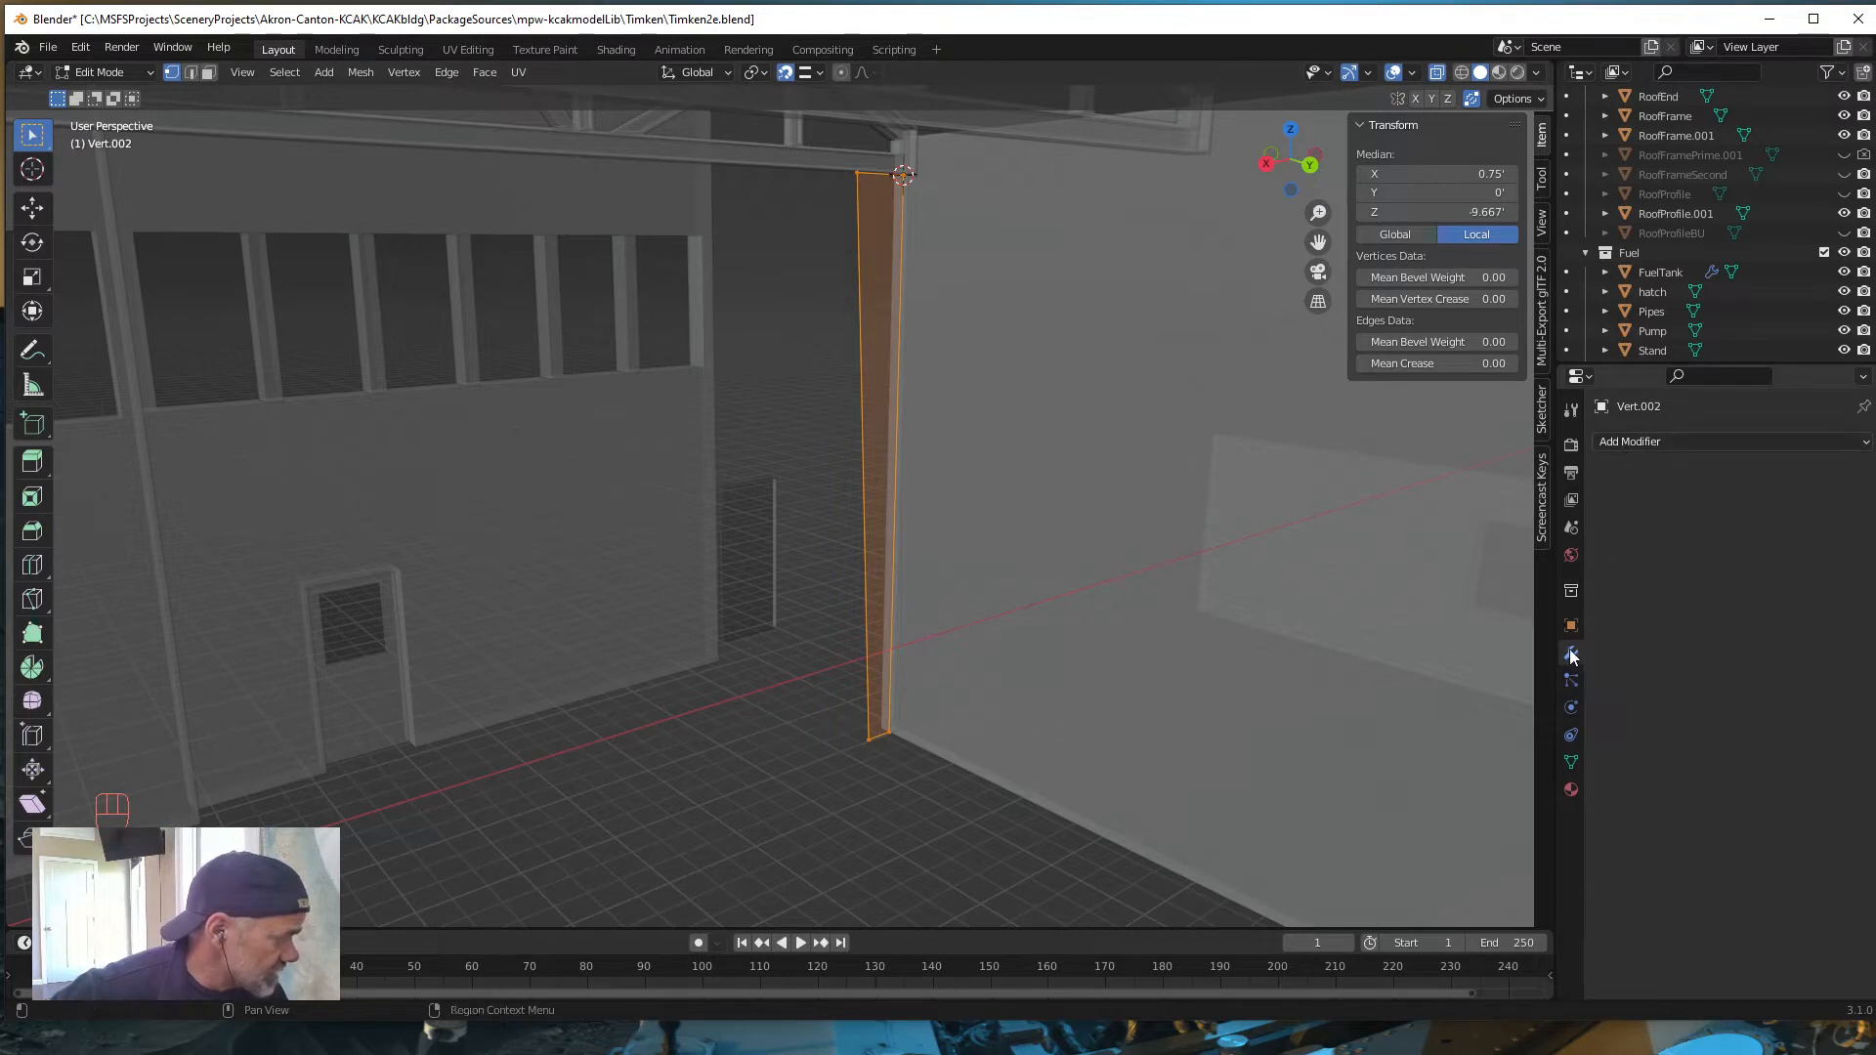
left_click(1628, 442)
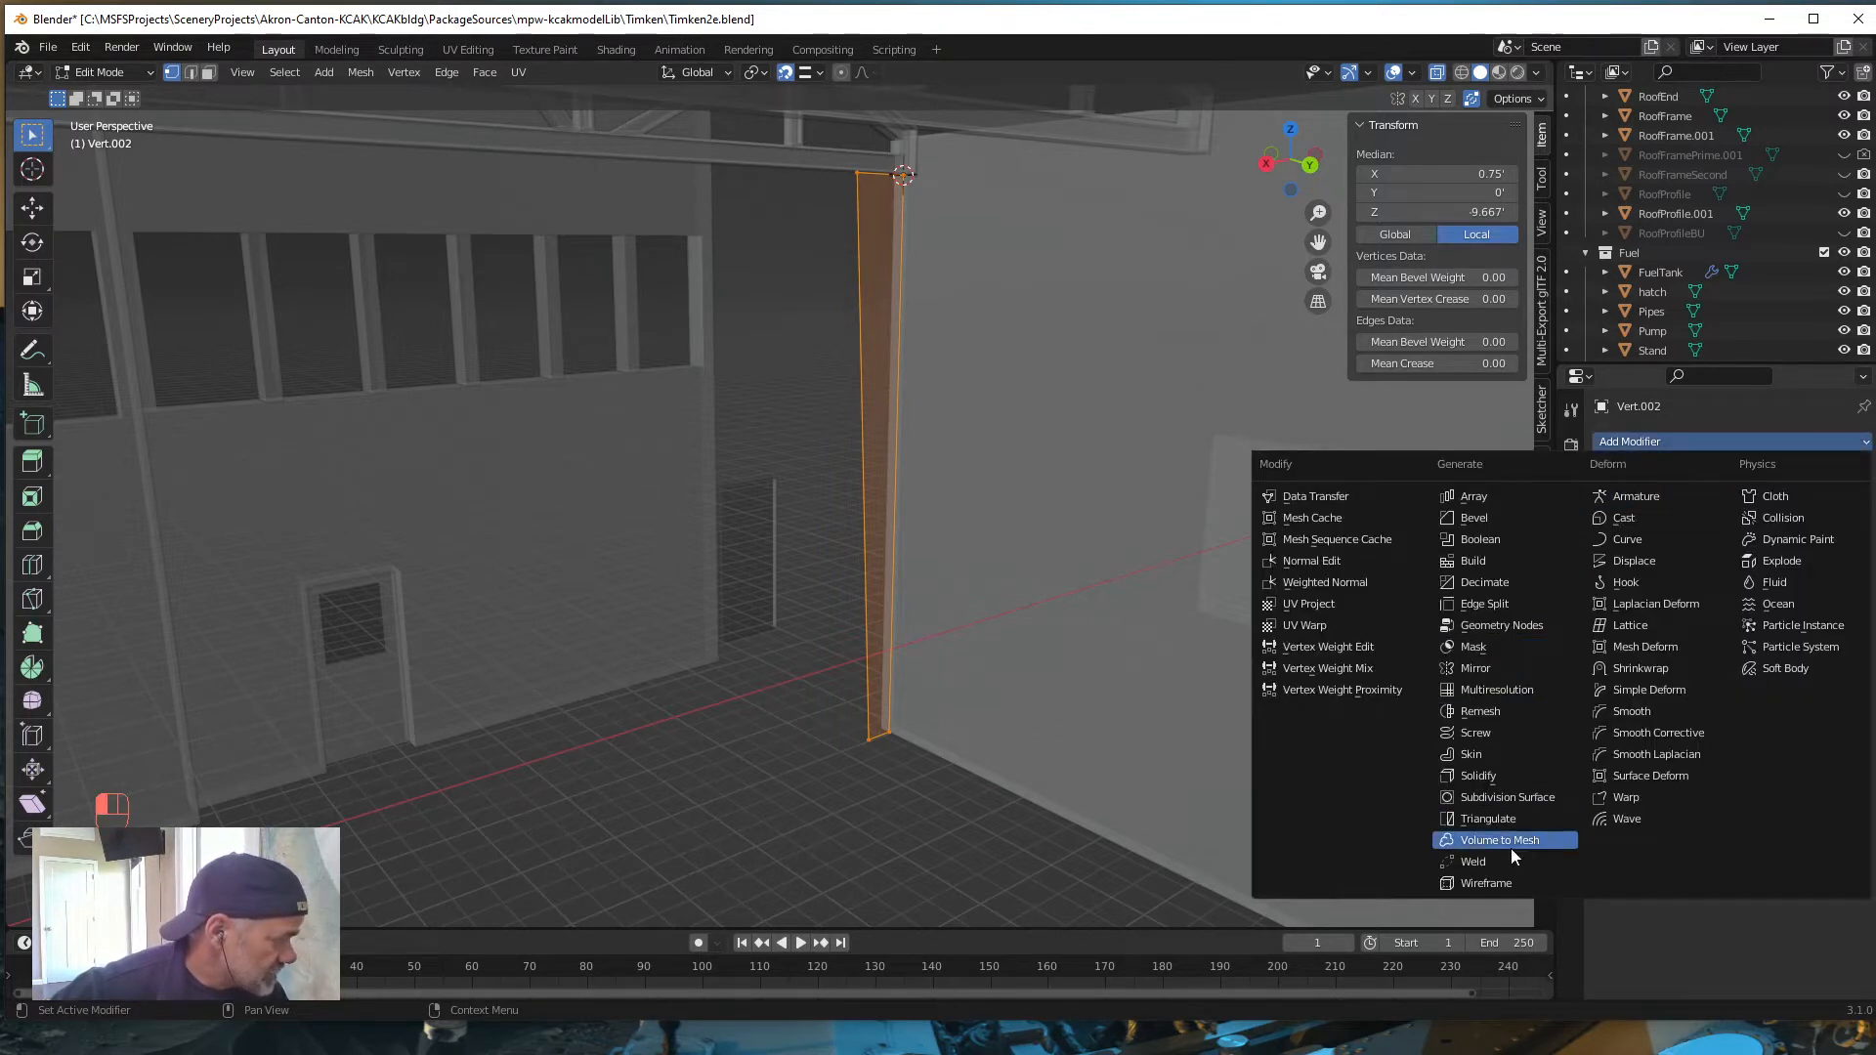
left_click(1474, 776)
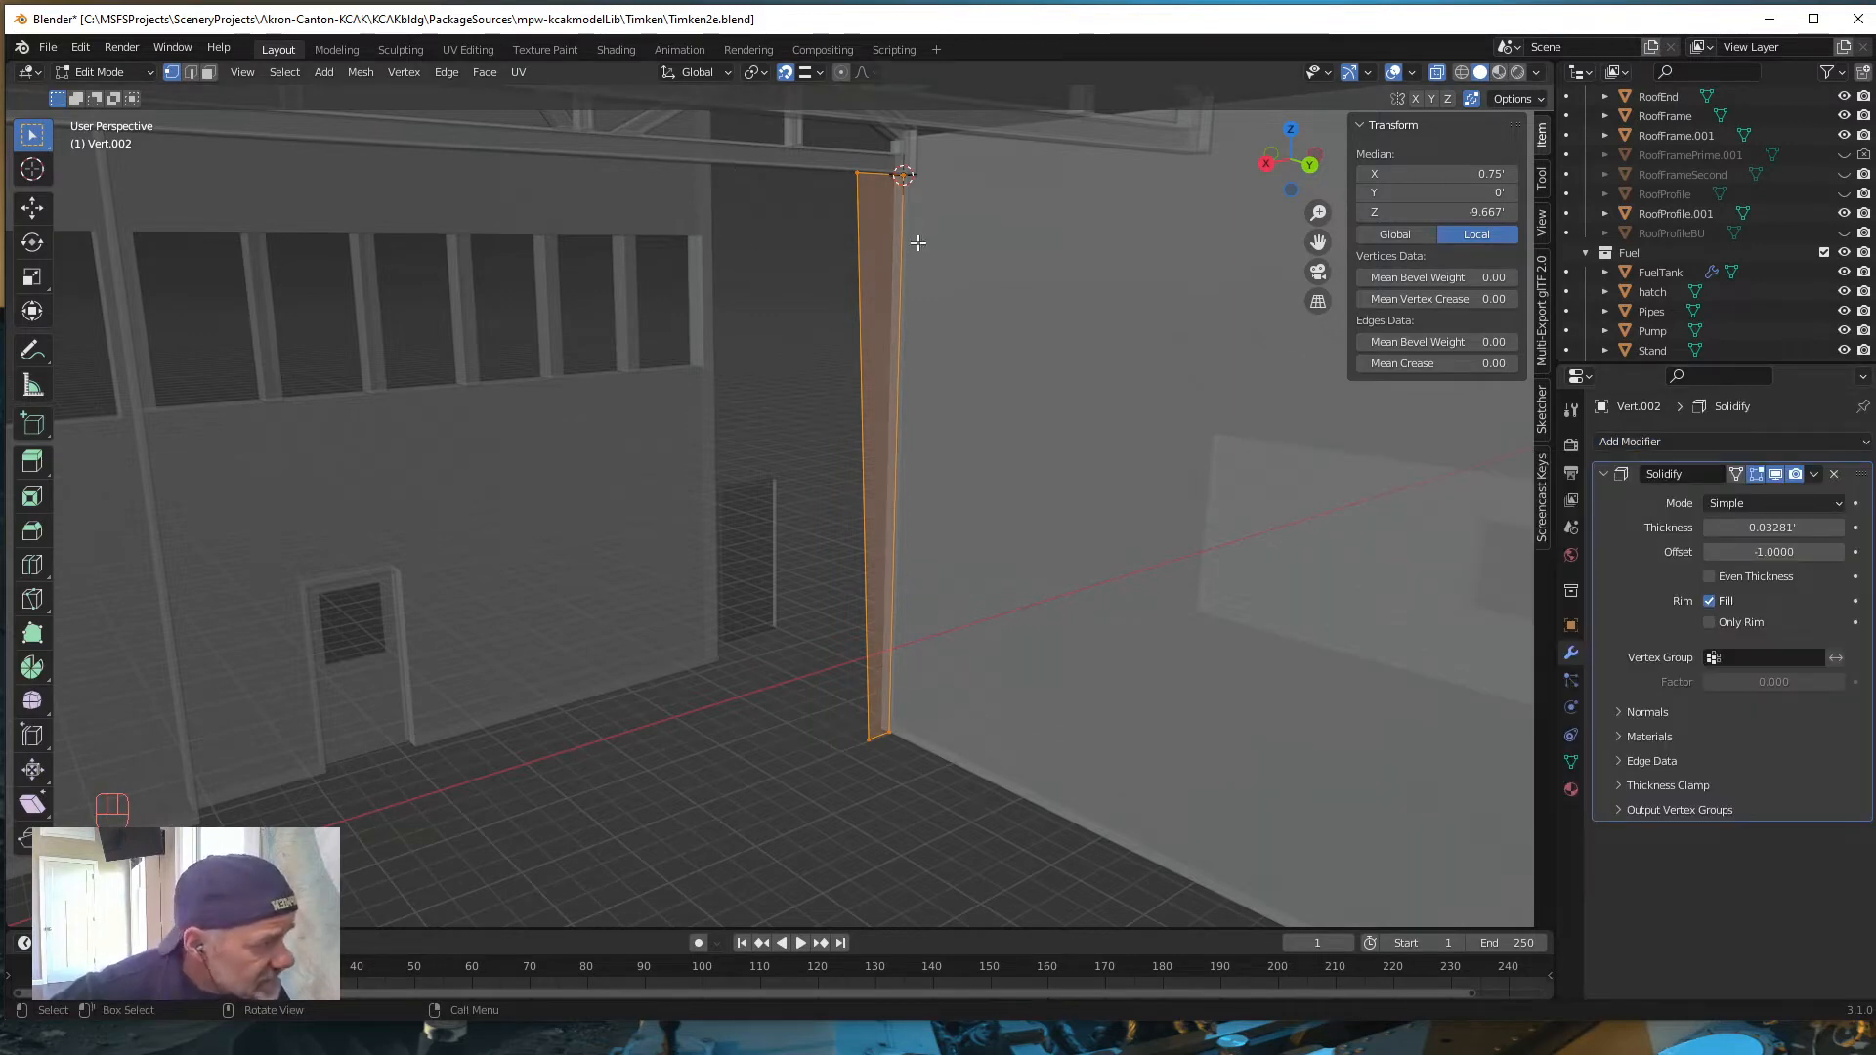
Step: Set the column's Solidify thickness to 0.6 ft
mouse_move(972, 278)
middle_mouse_down()
mouse_move(968, 310)
mouse_move(1043, 293)
mouse_move(988, 306)
middle_mouse_up()
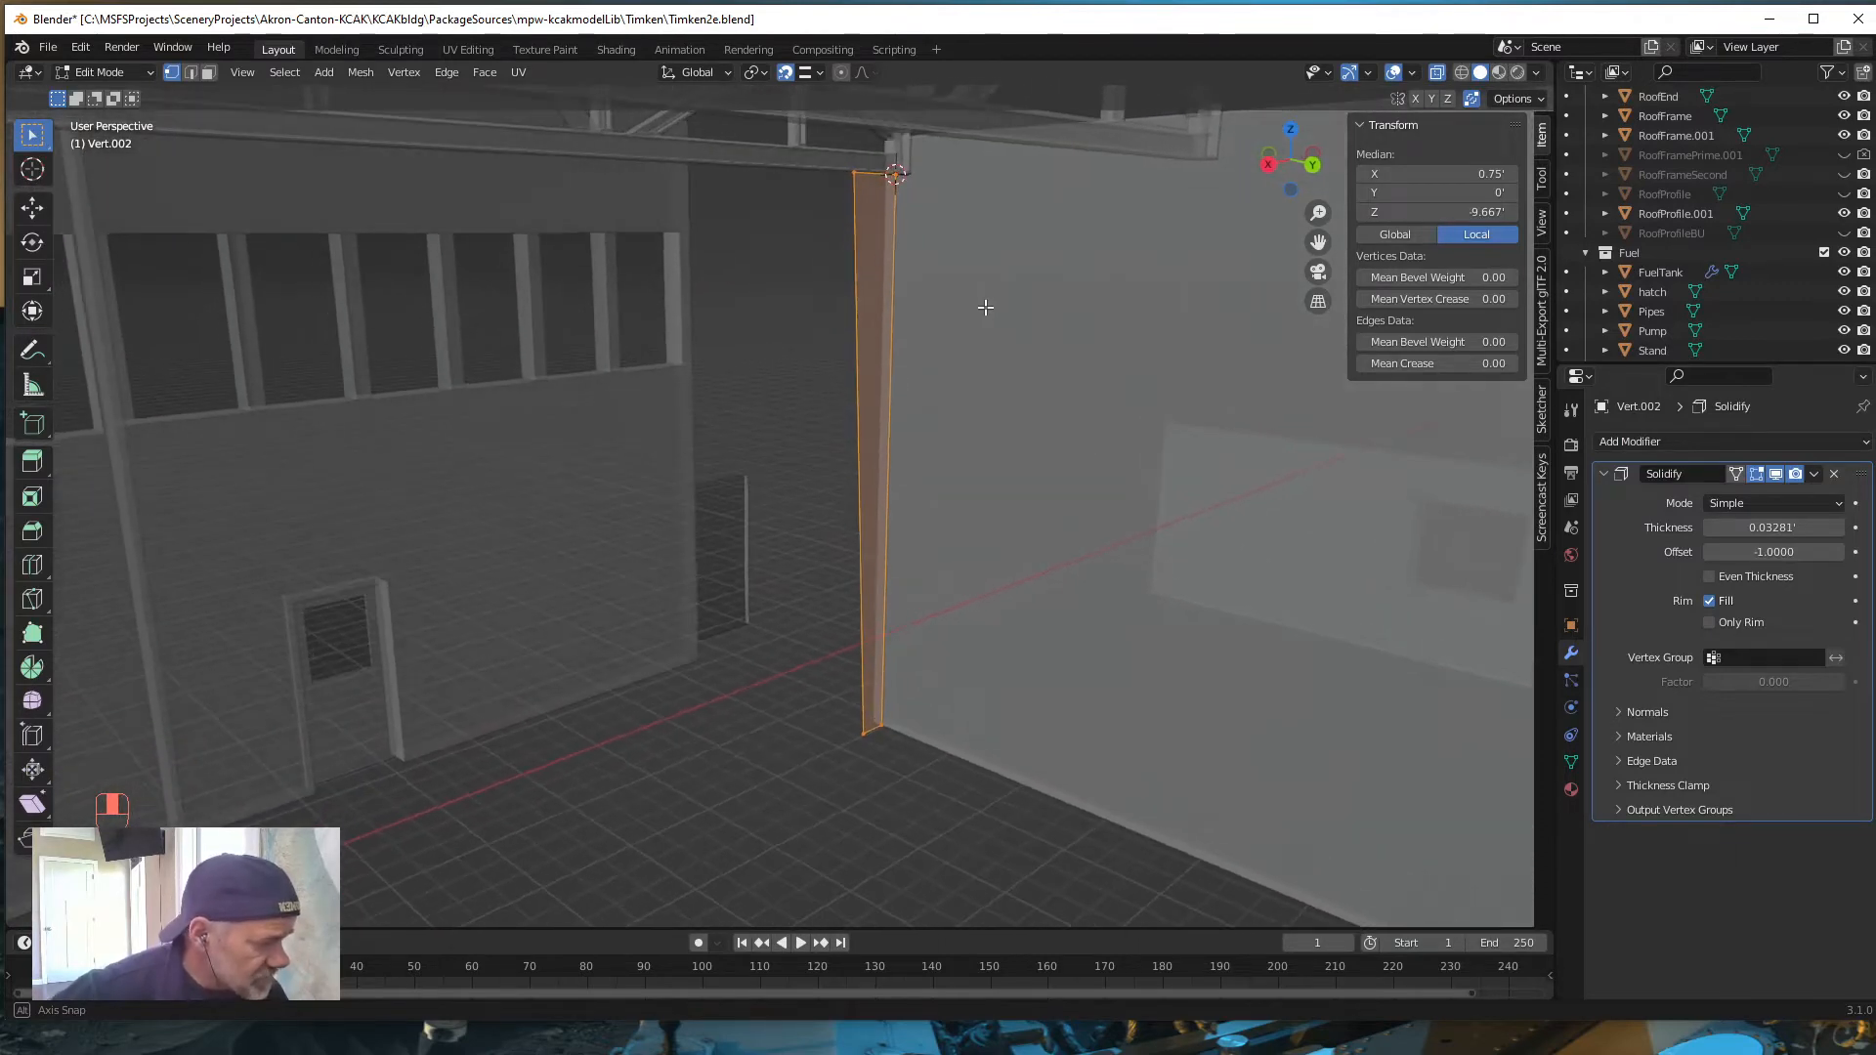
left_click(1793, 525)
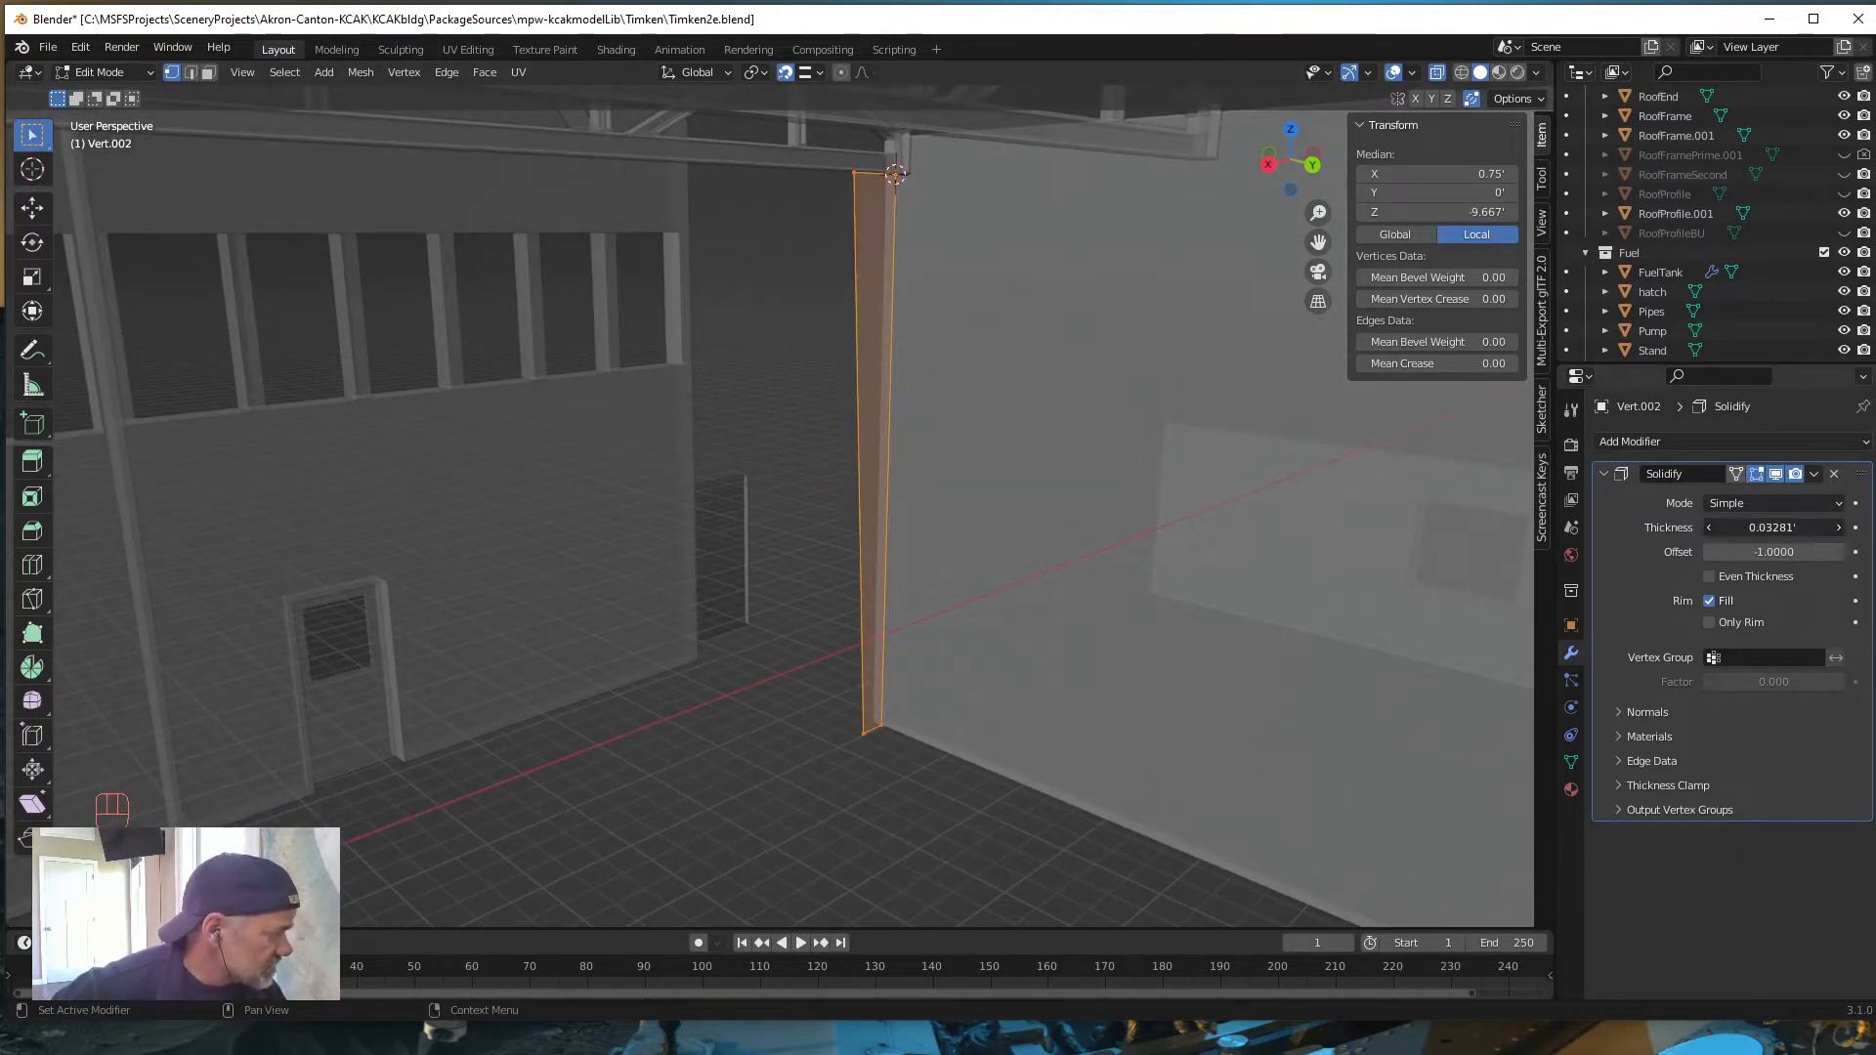
key("BackSpace")
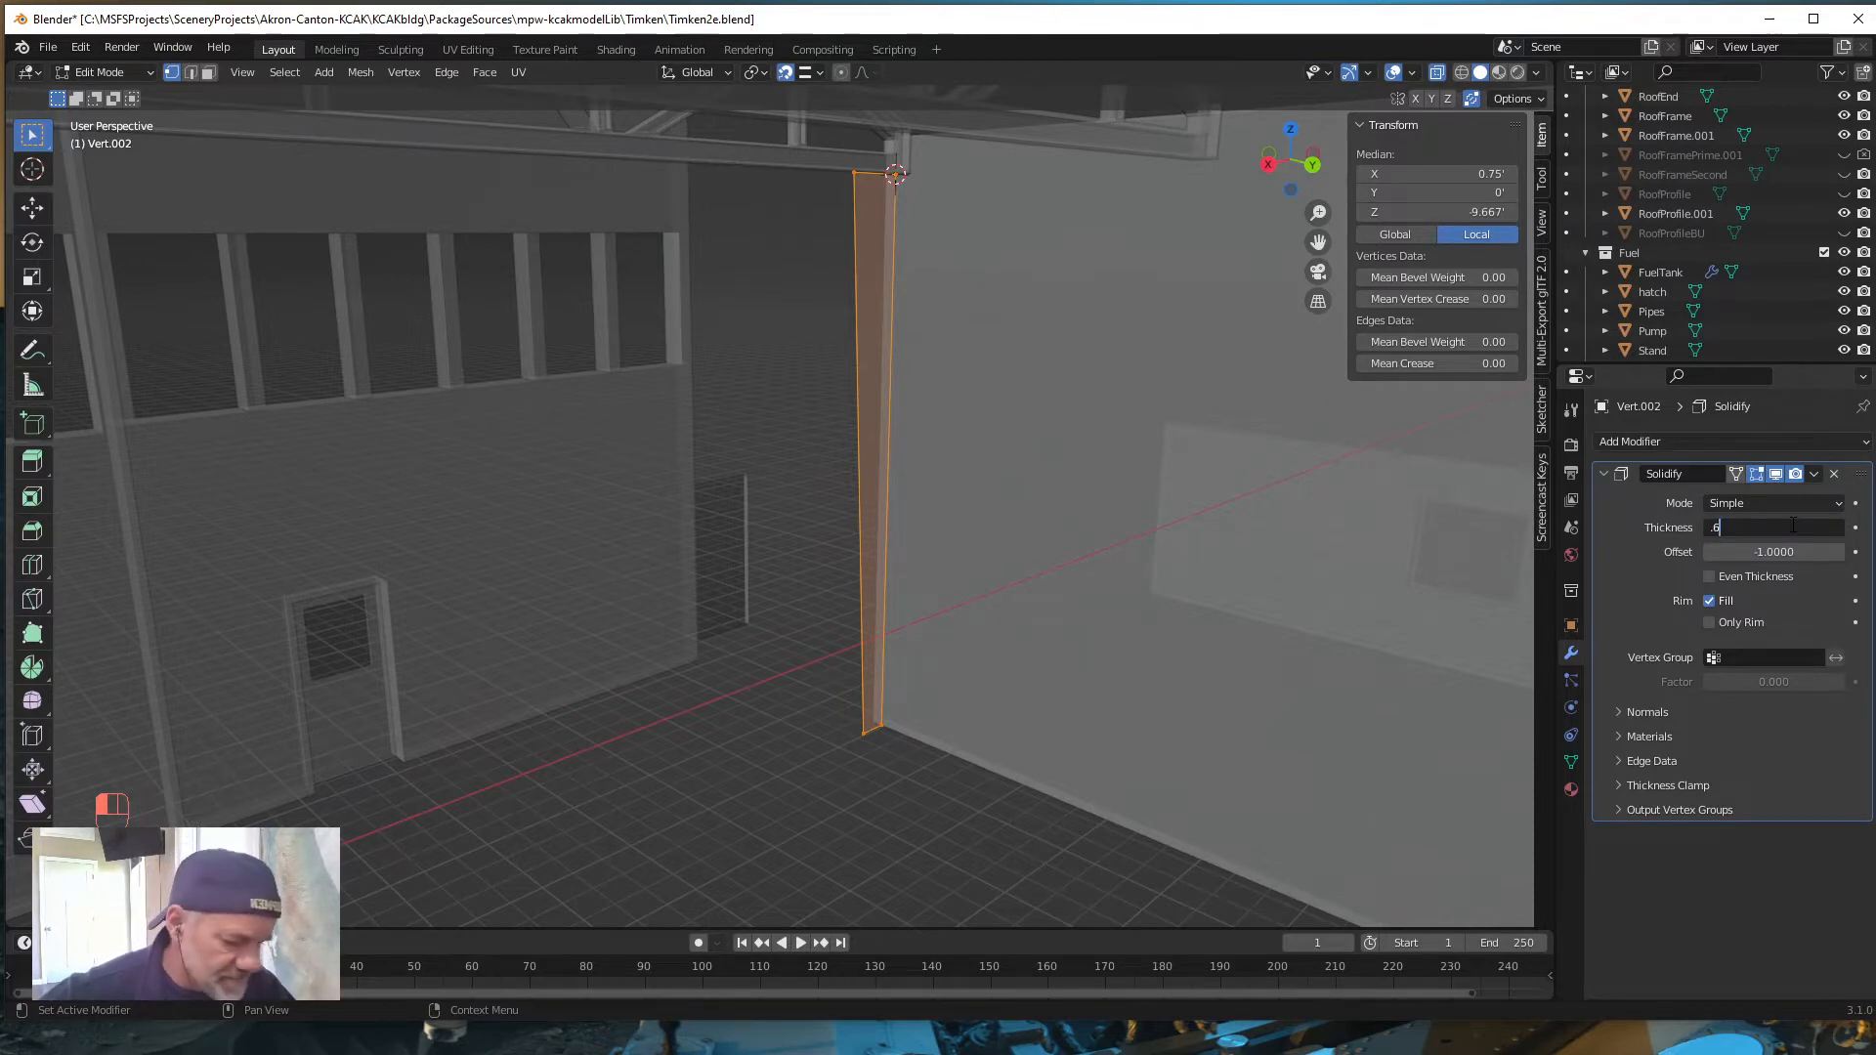
type(".6")
key("Return")
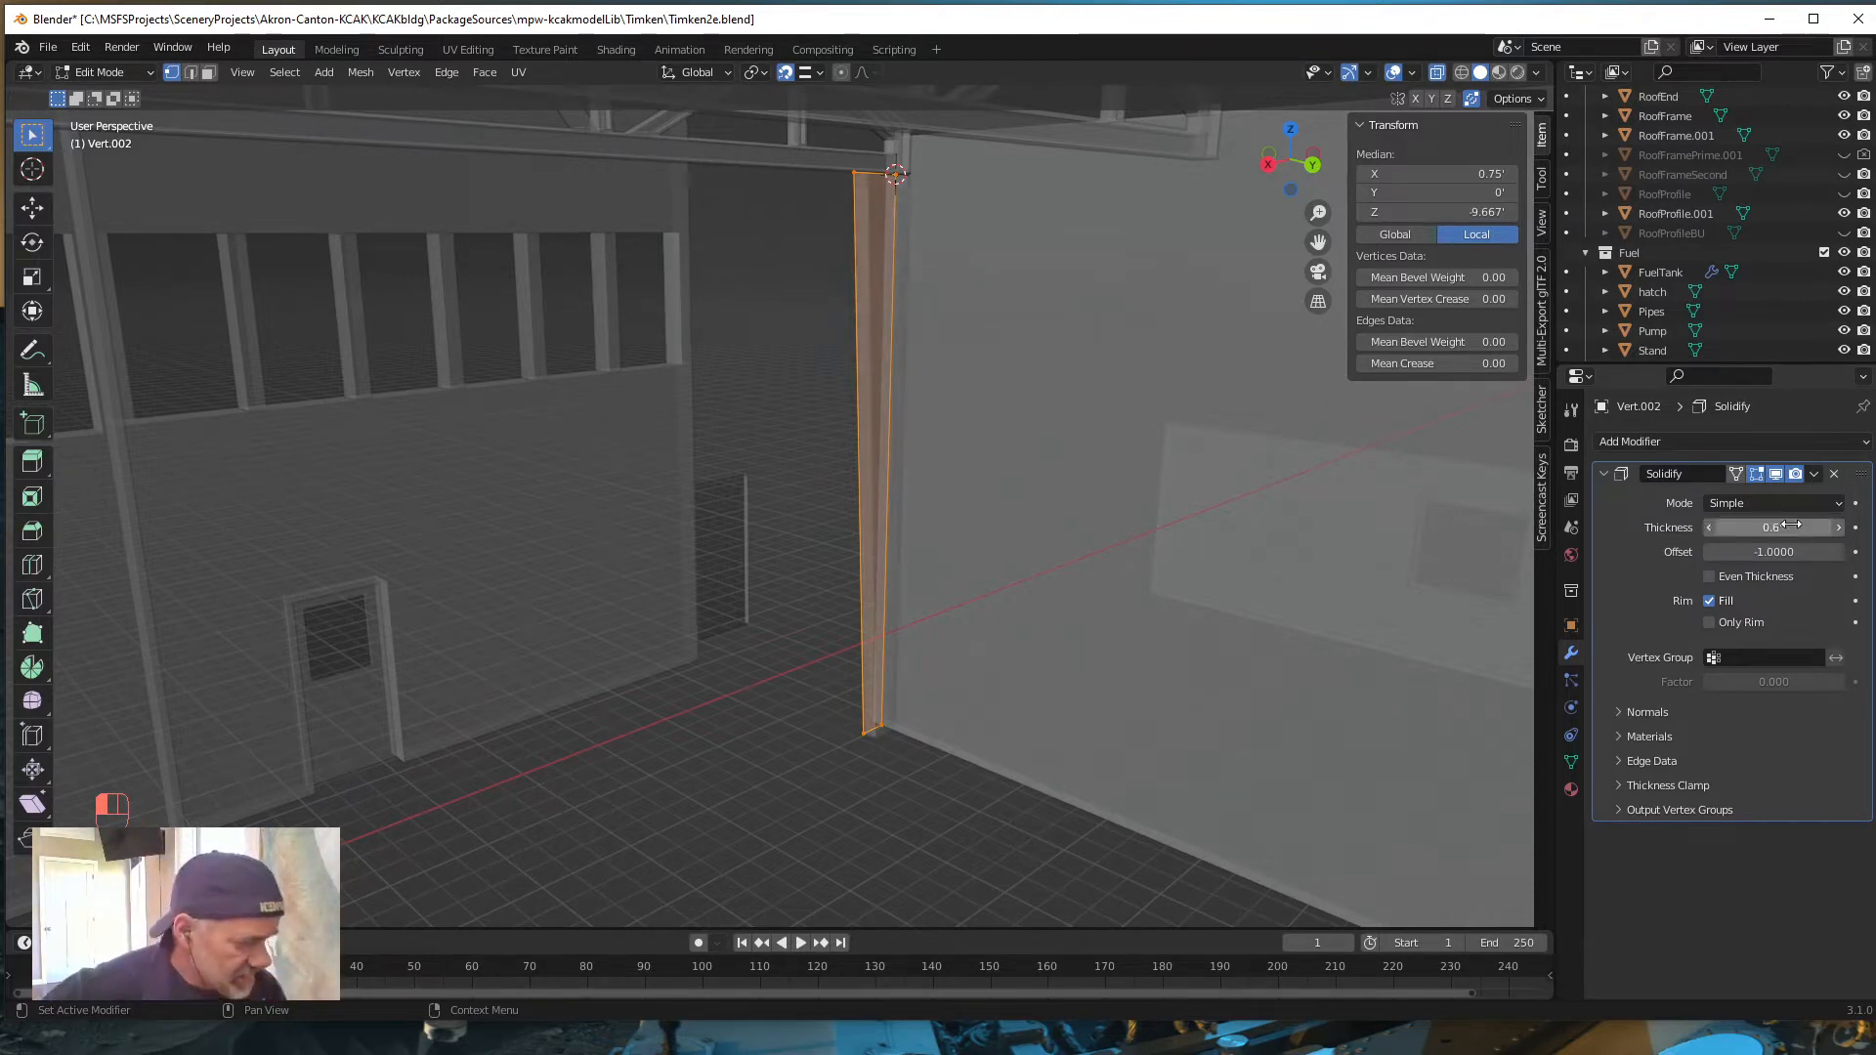
key("KP_Enter")
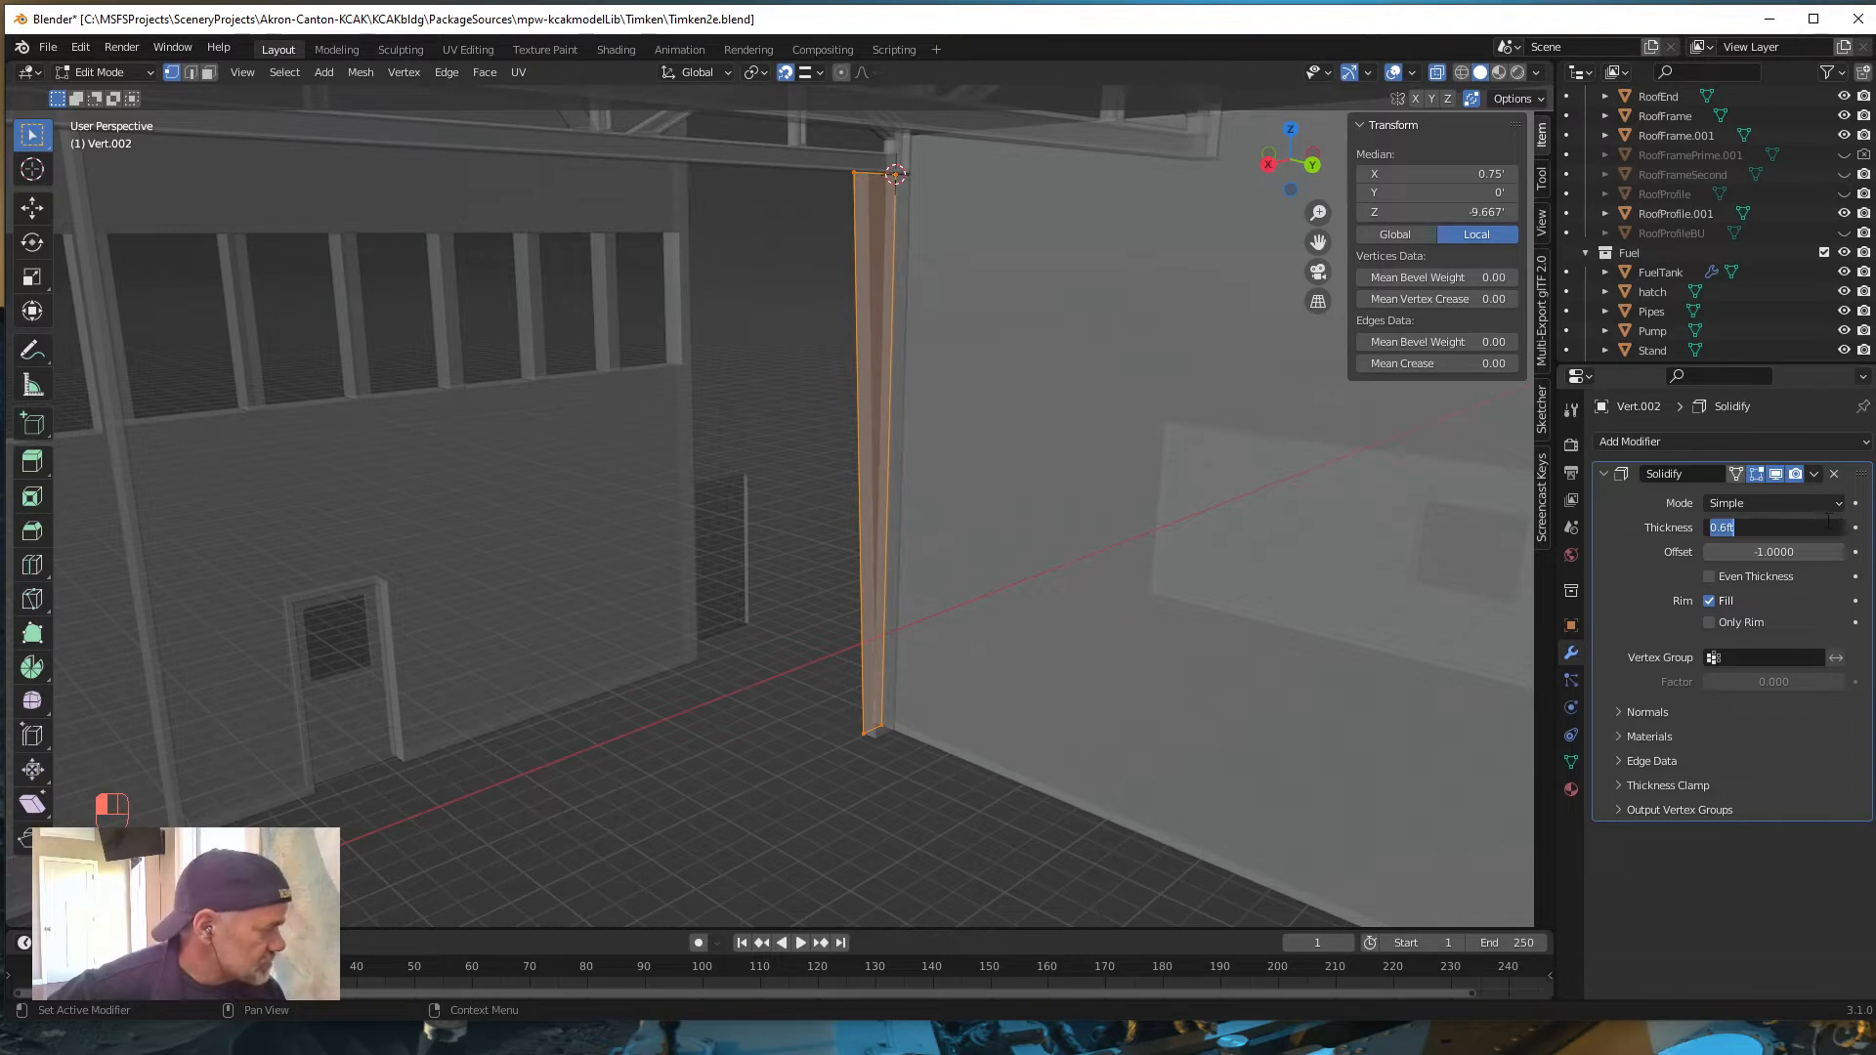
left_click(1759, 531)
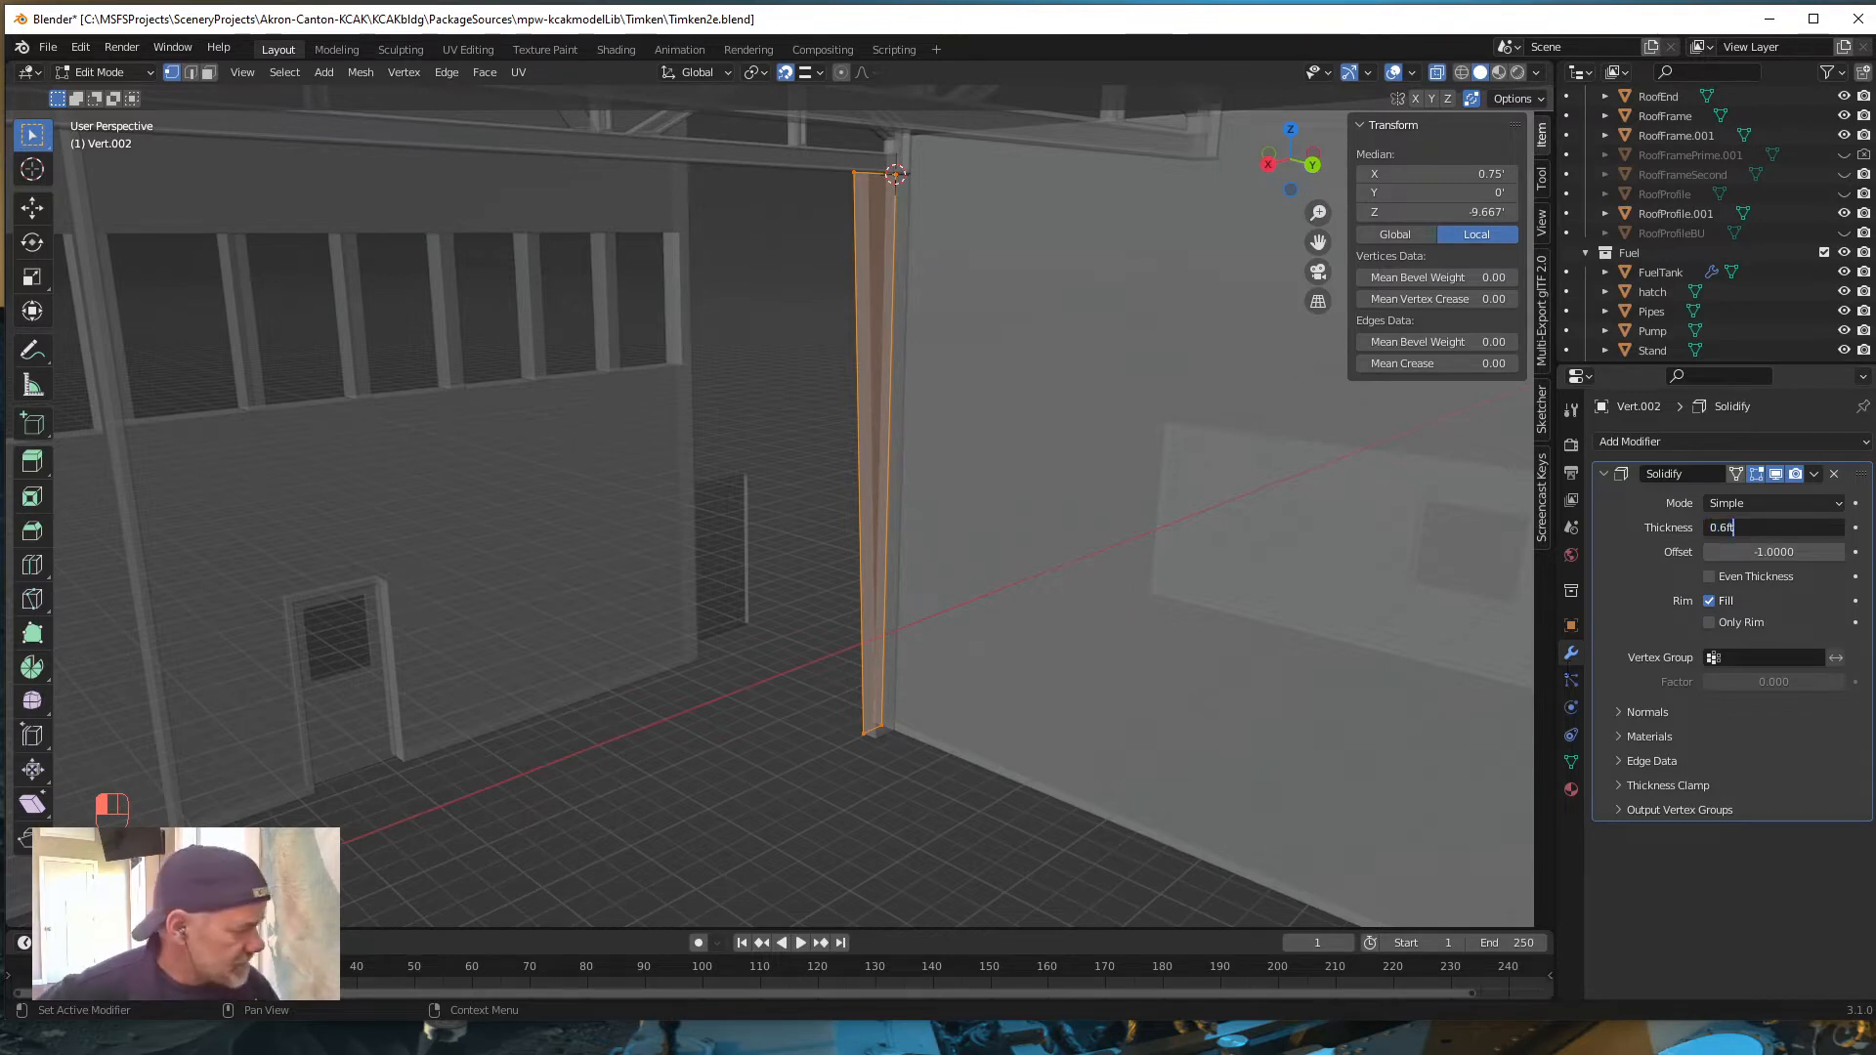
left_click(1796, 500)
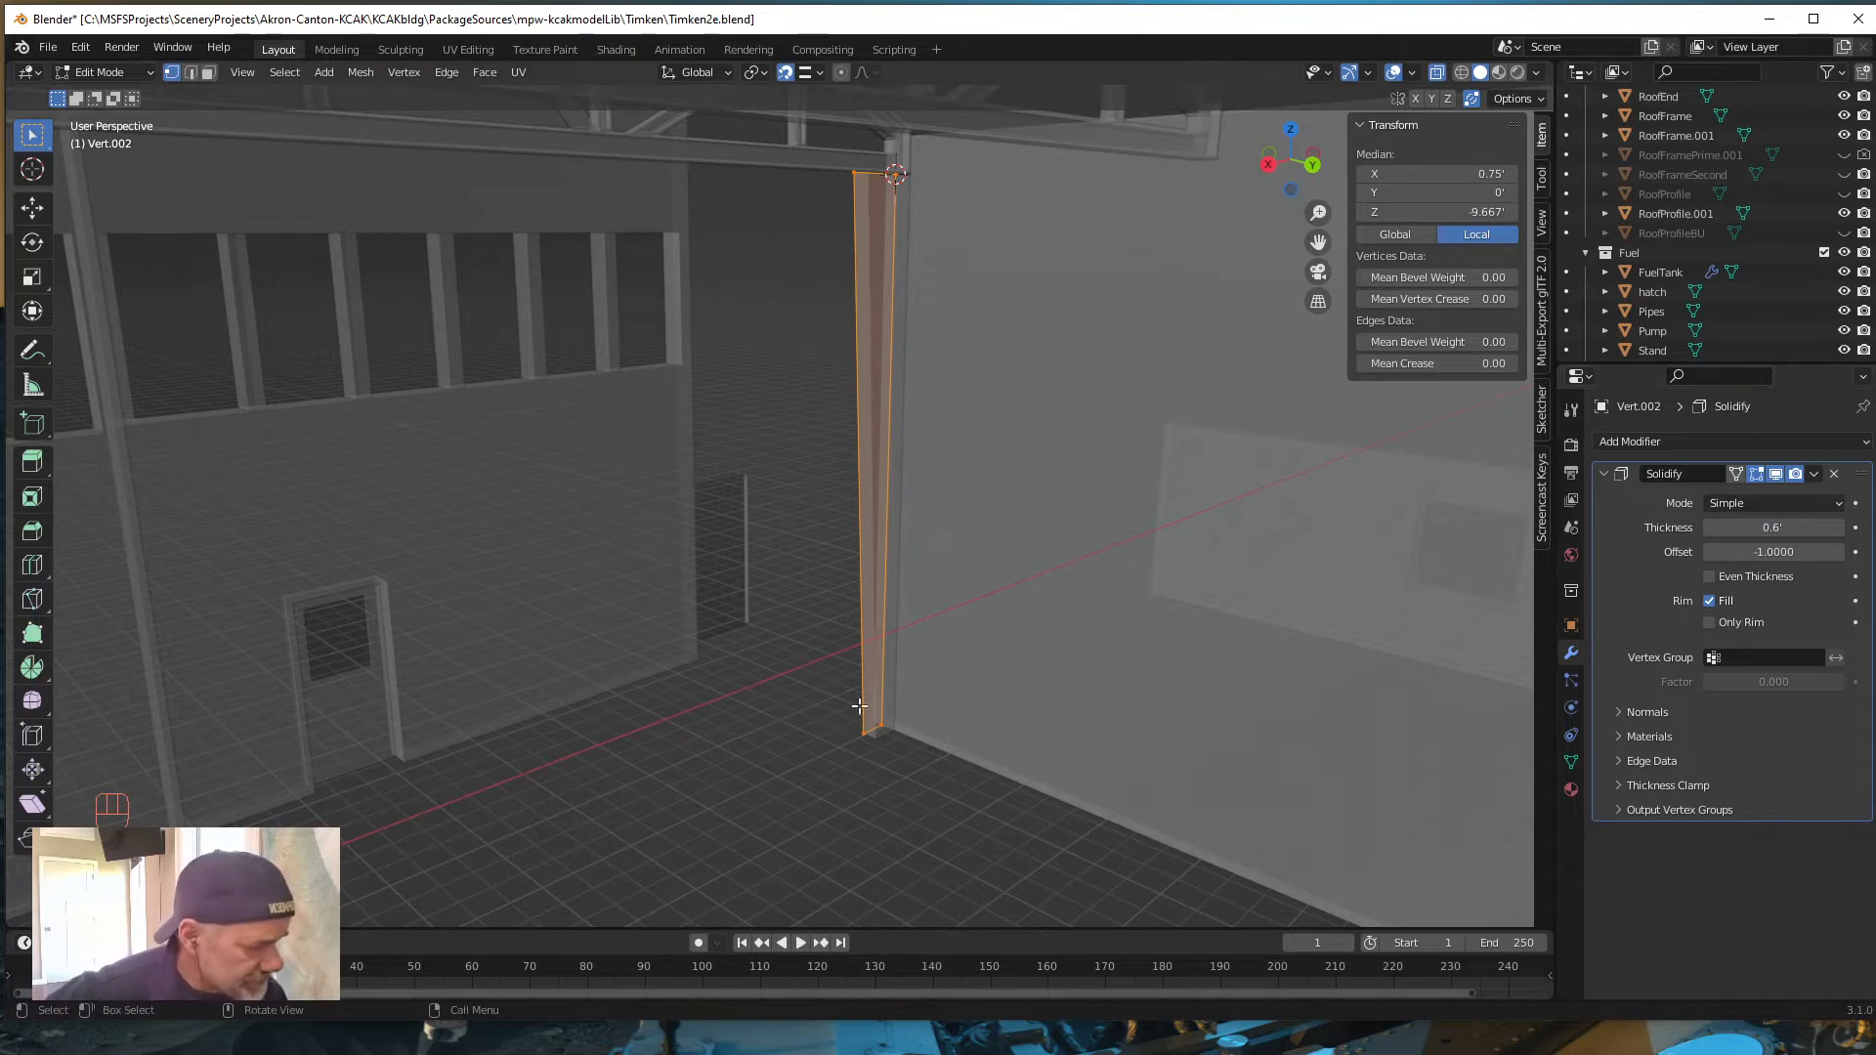
Step: Turn off X-ray display and examine the thickened column where it meets the truss and side wall
middle_click_drag(858, 674, 817, 670)
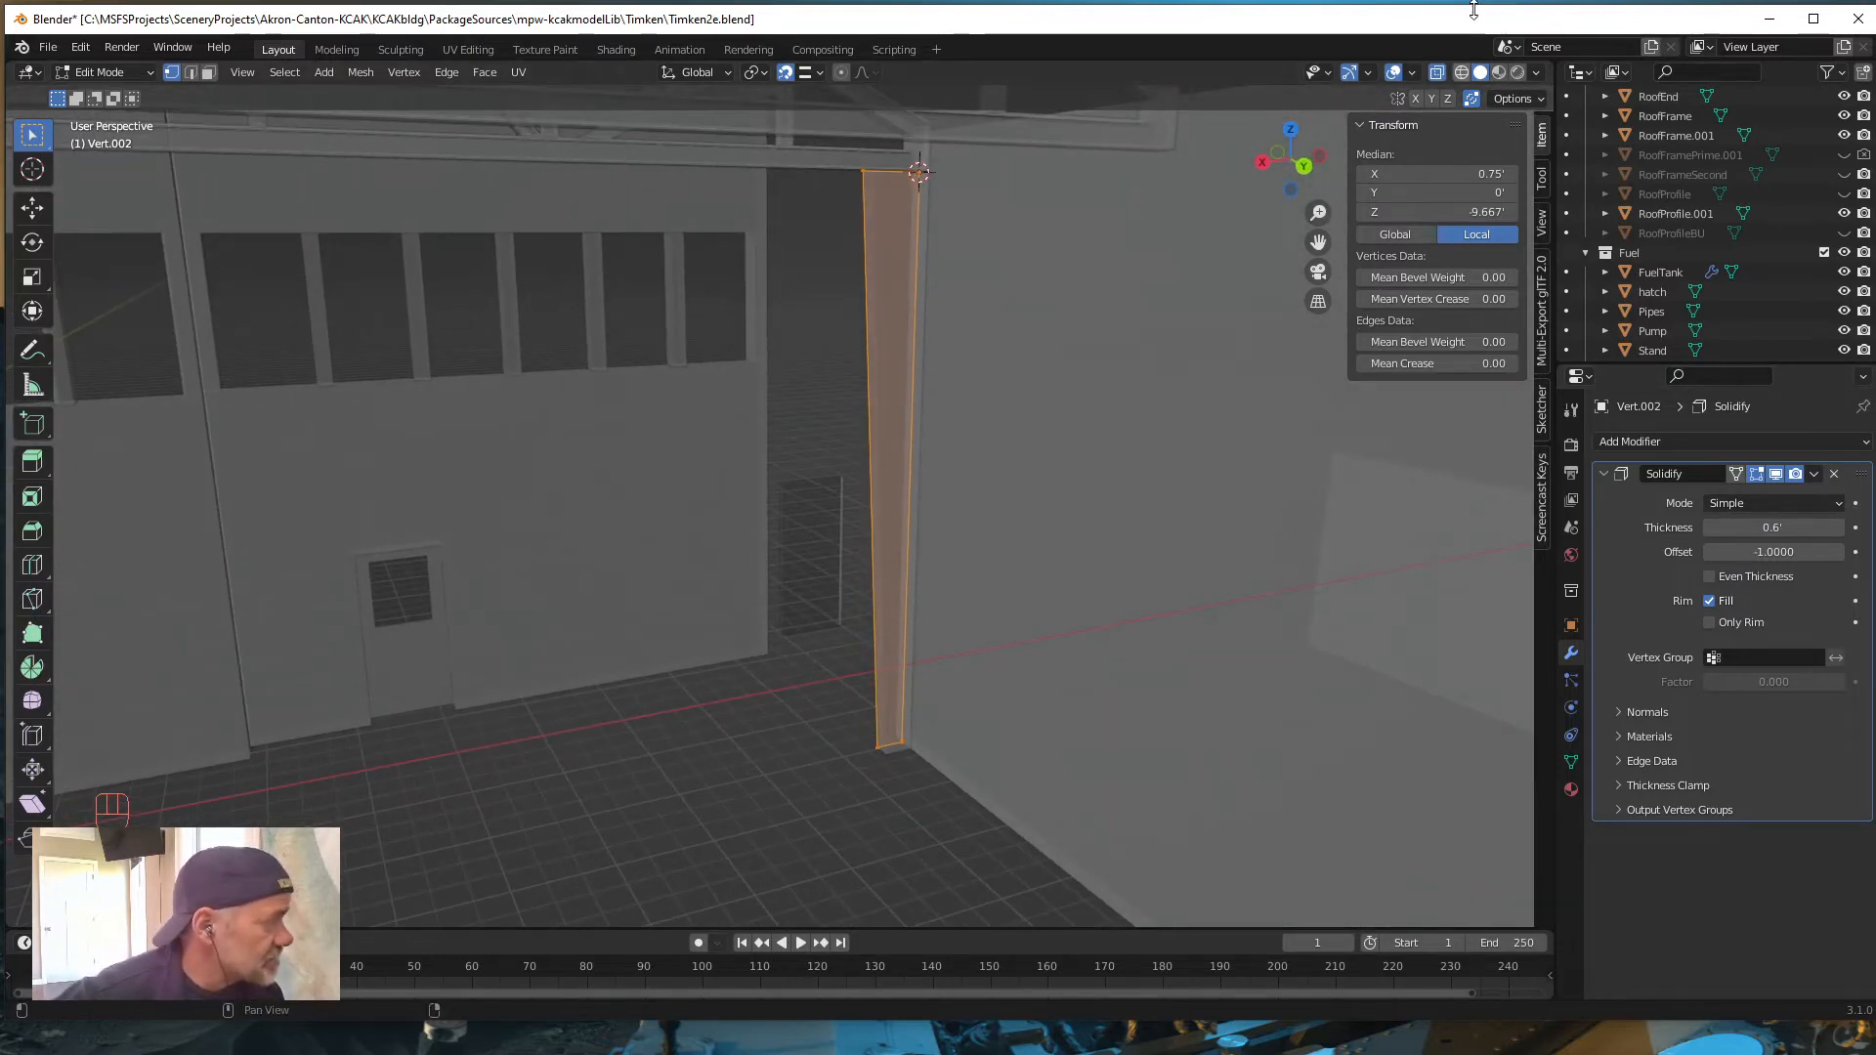
left_click(1436, 72)
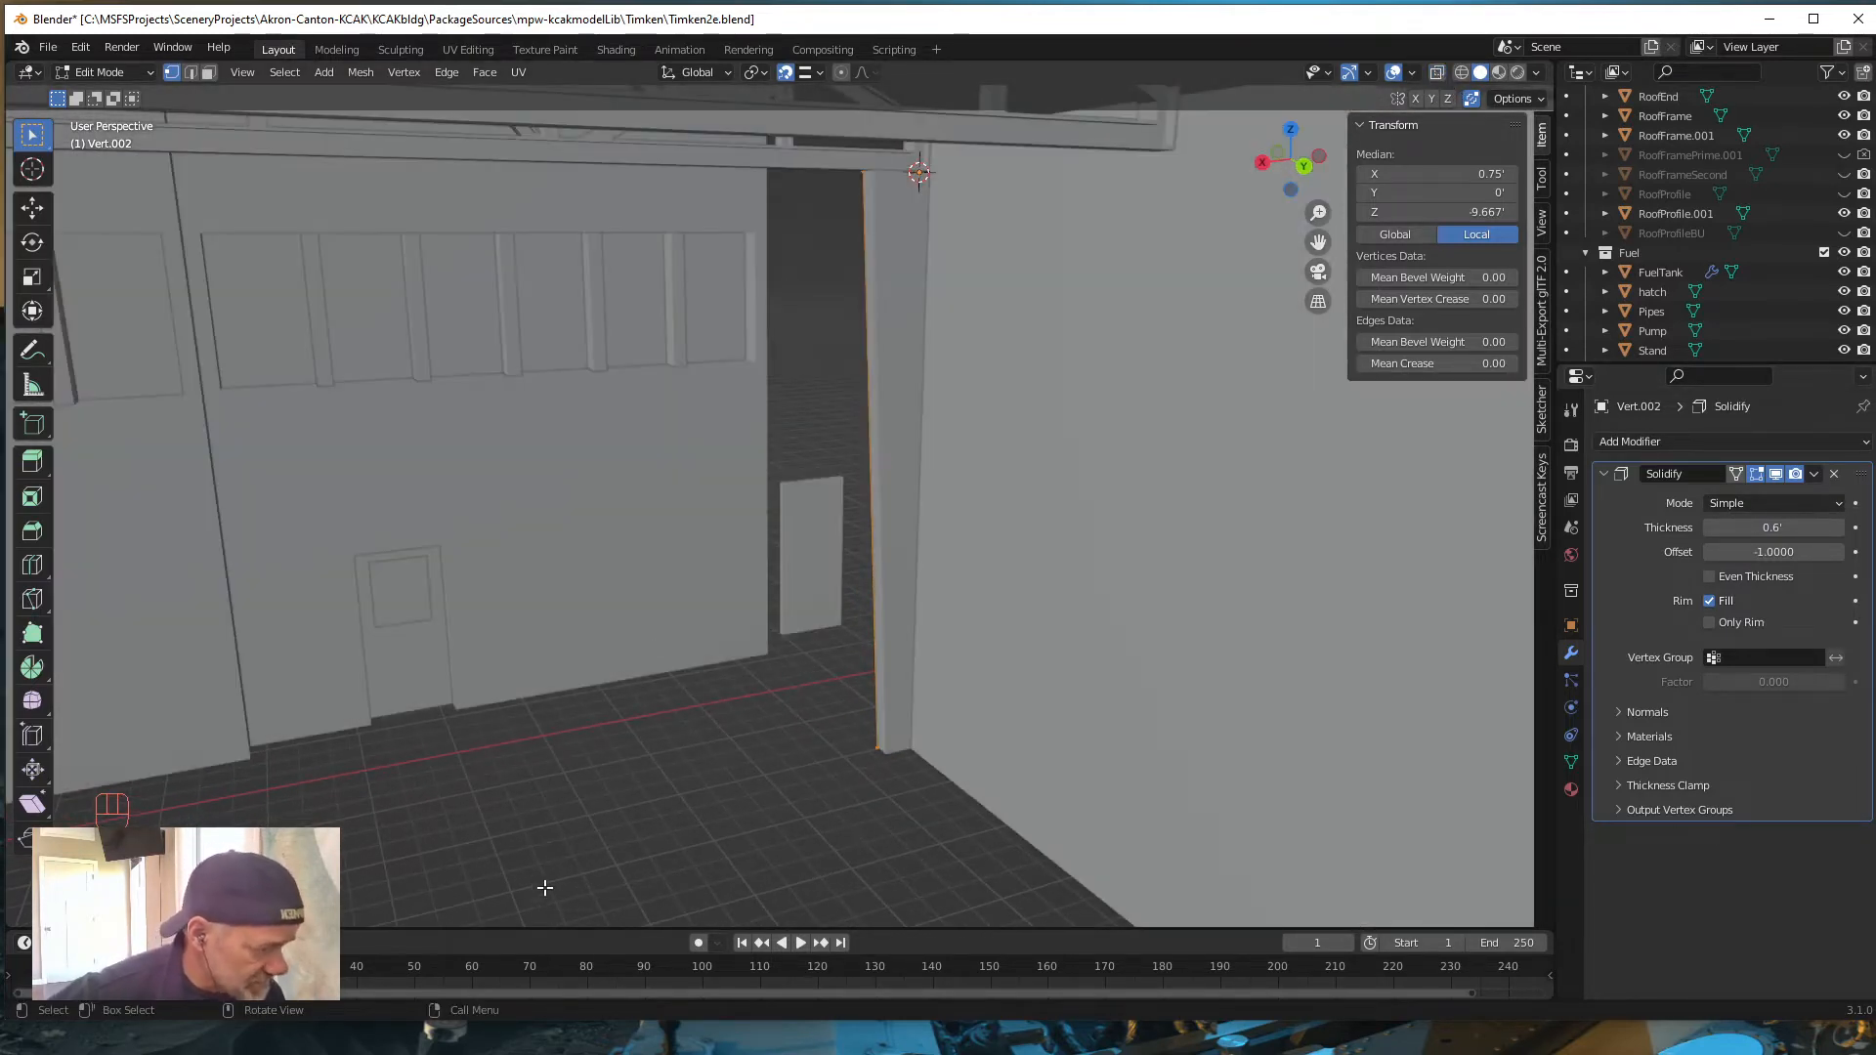
middle_click_drag(586, 824, 860, 779)
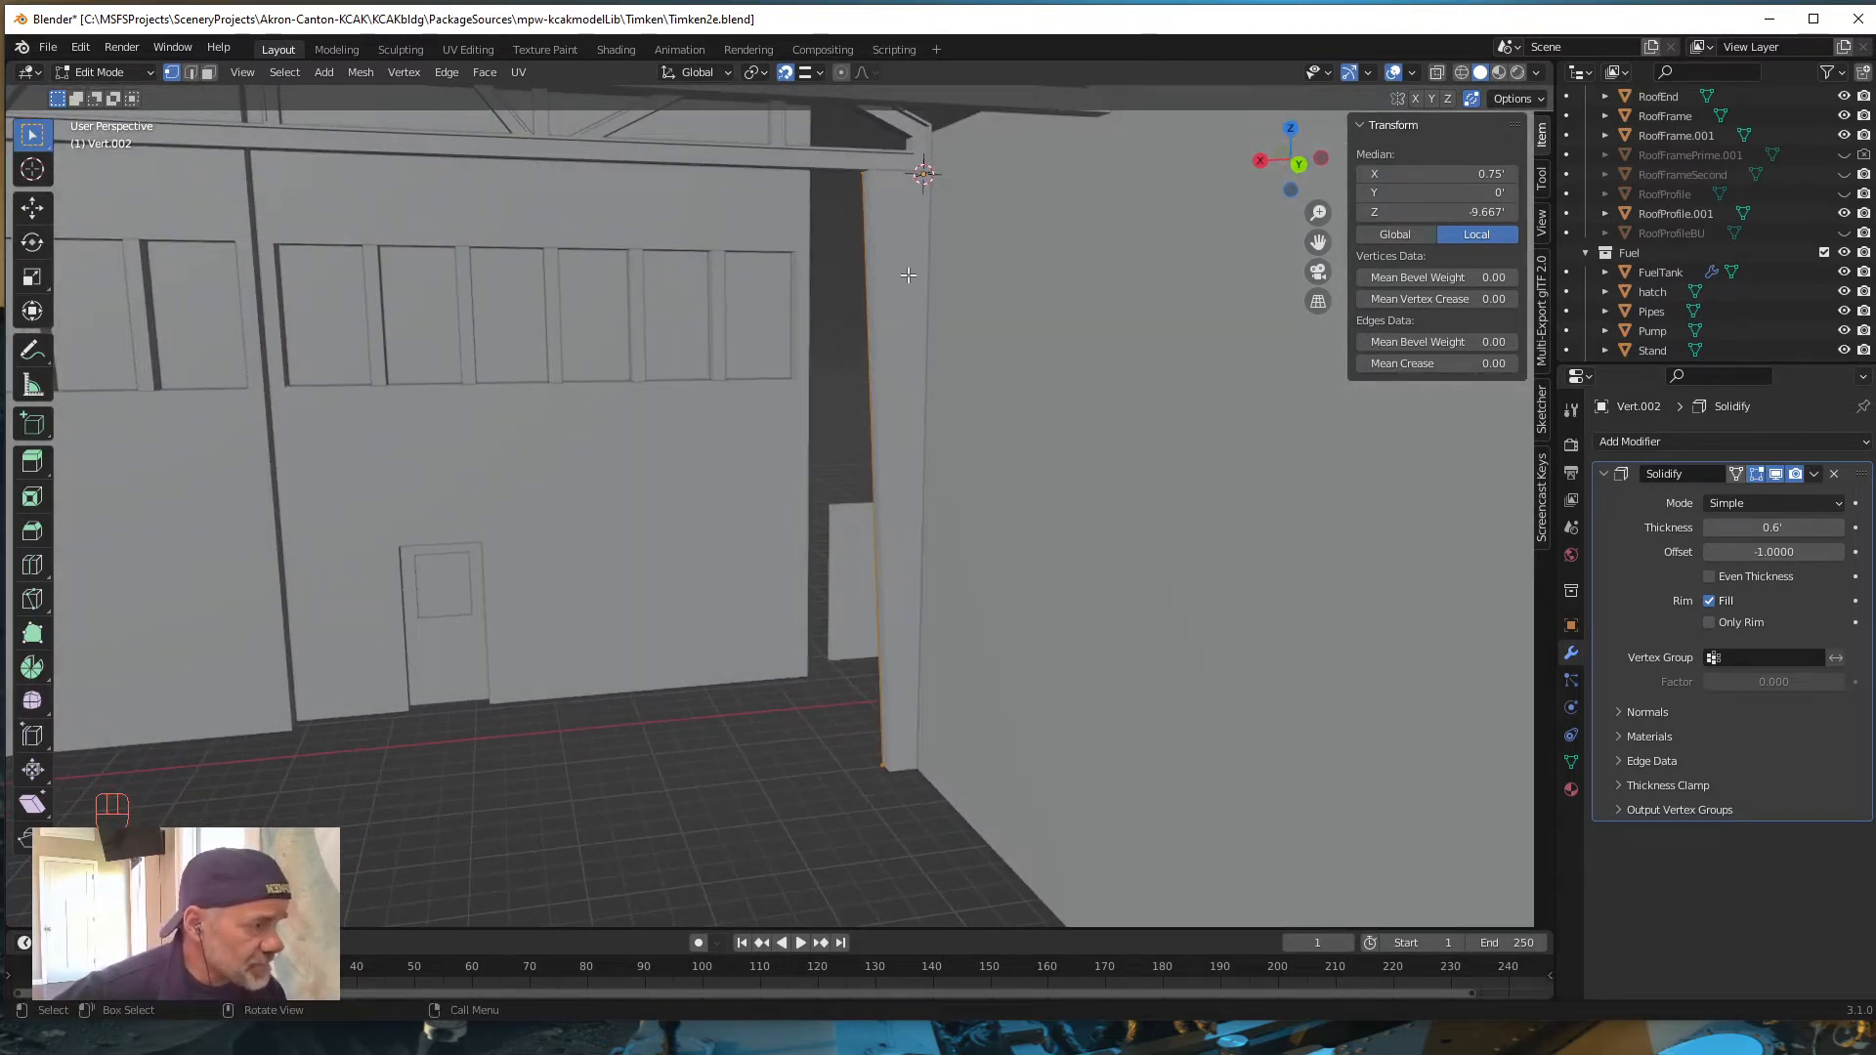
middle_click_drag(908, 631, 896, 680)
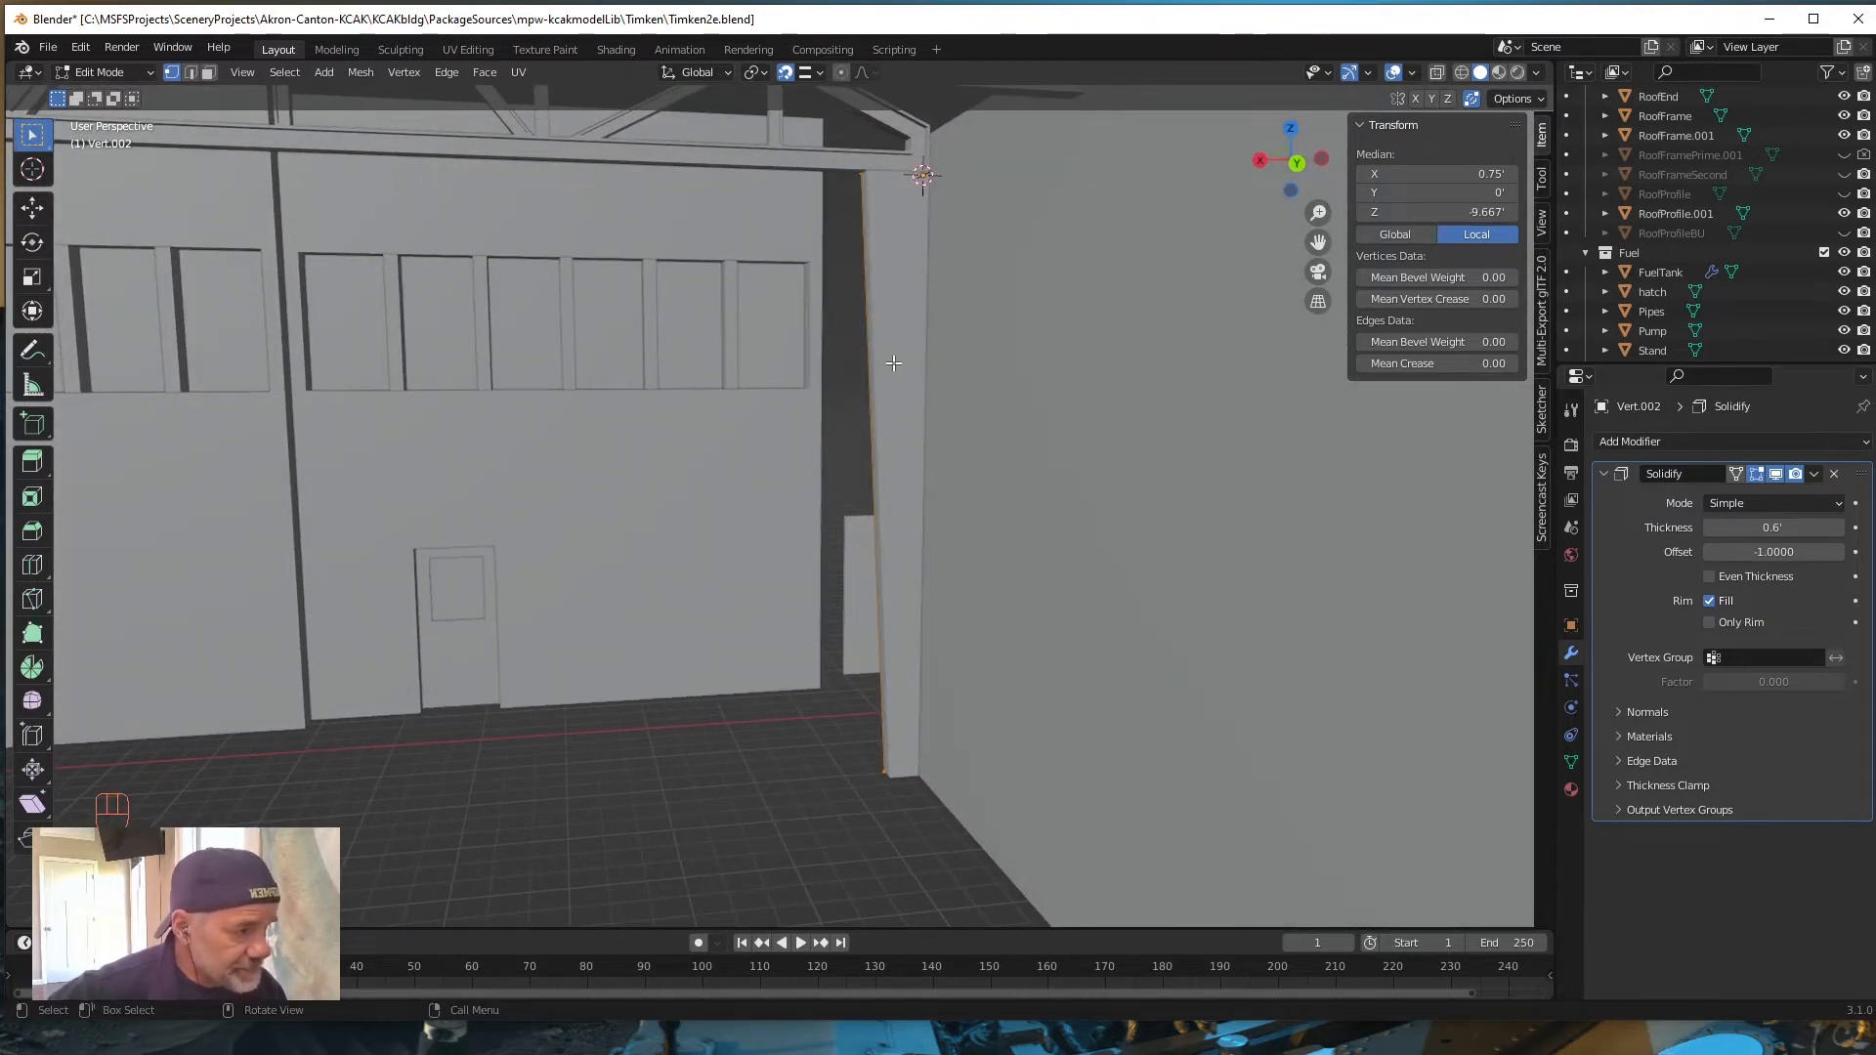
Step: Switch to face selection, and apply the column's Solidify modifier from Object Mode
left_click(209, 73)
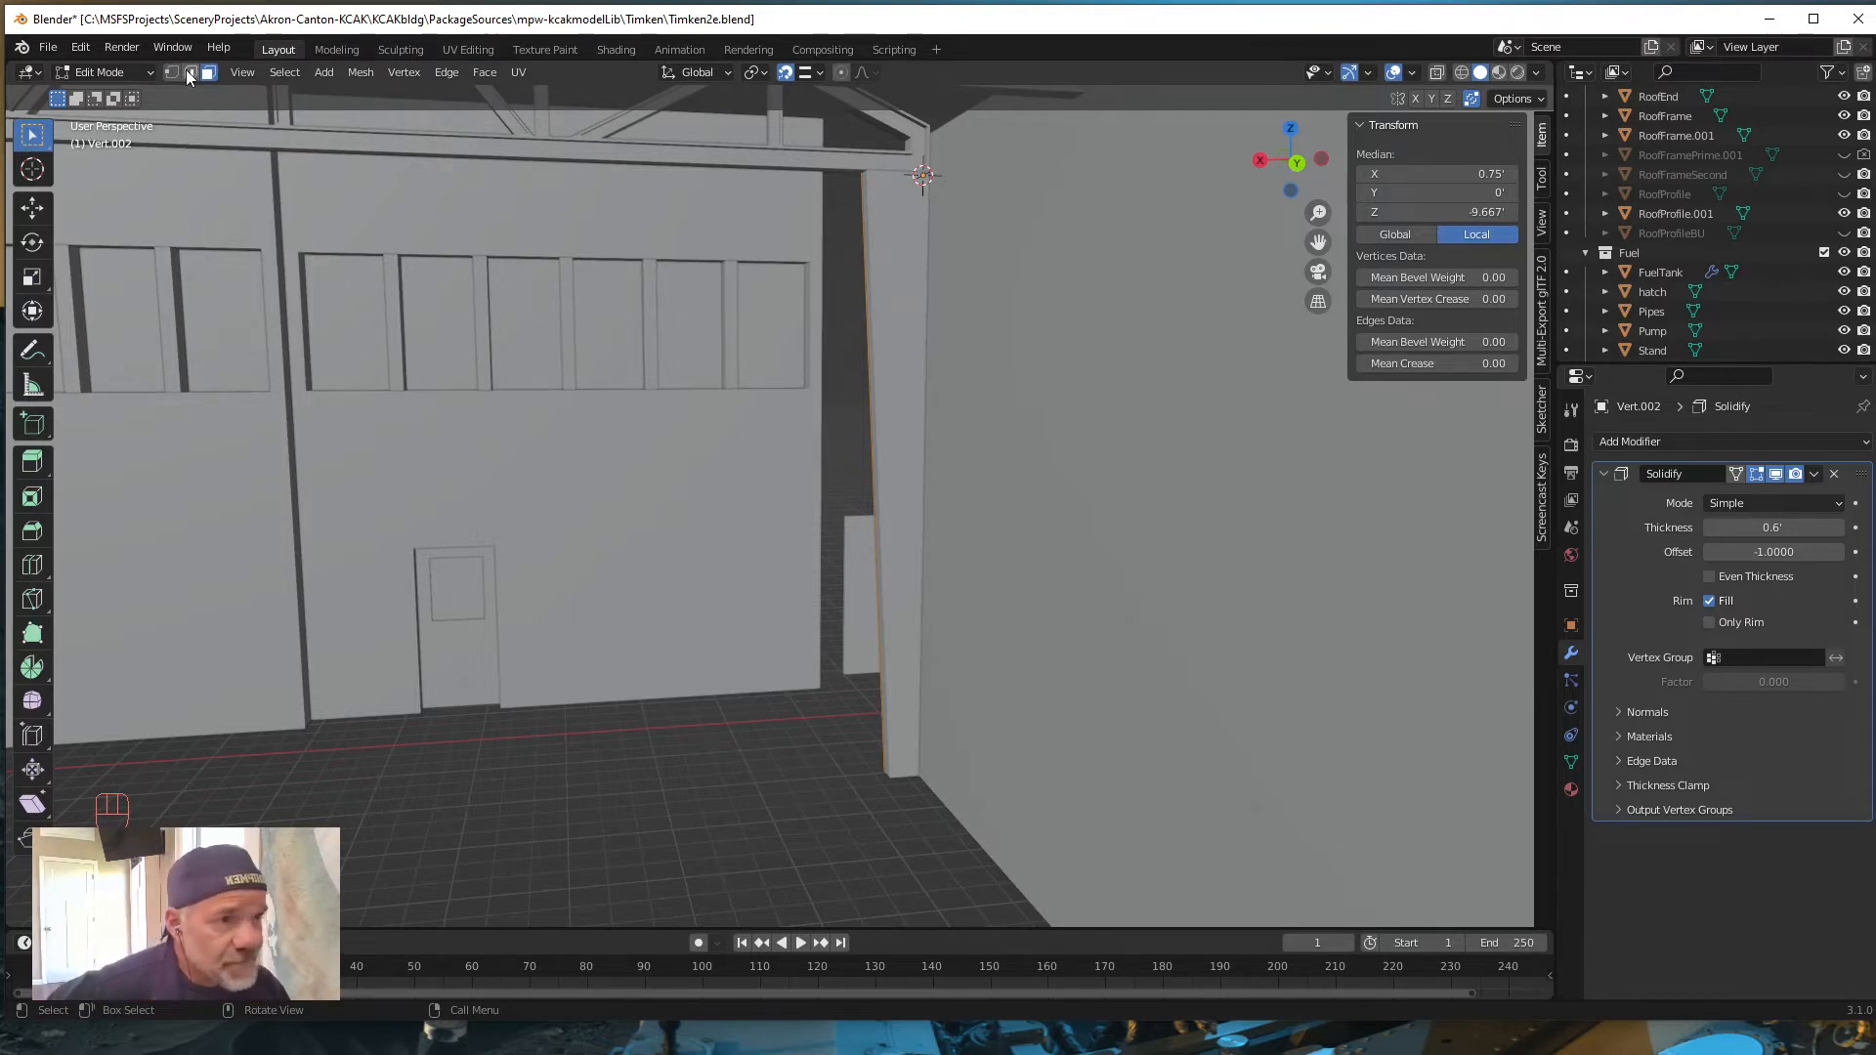
left_click(903, 396)
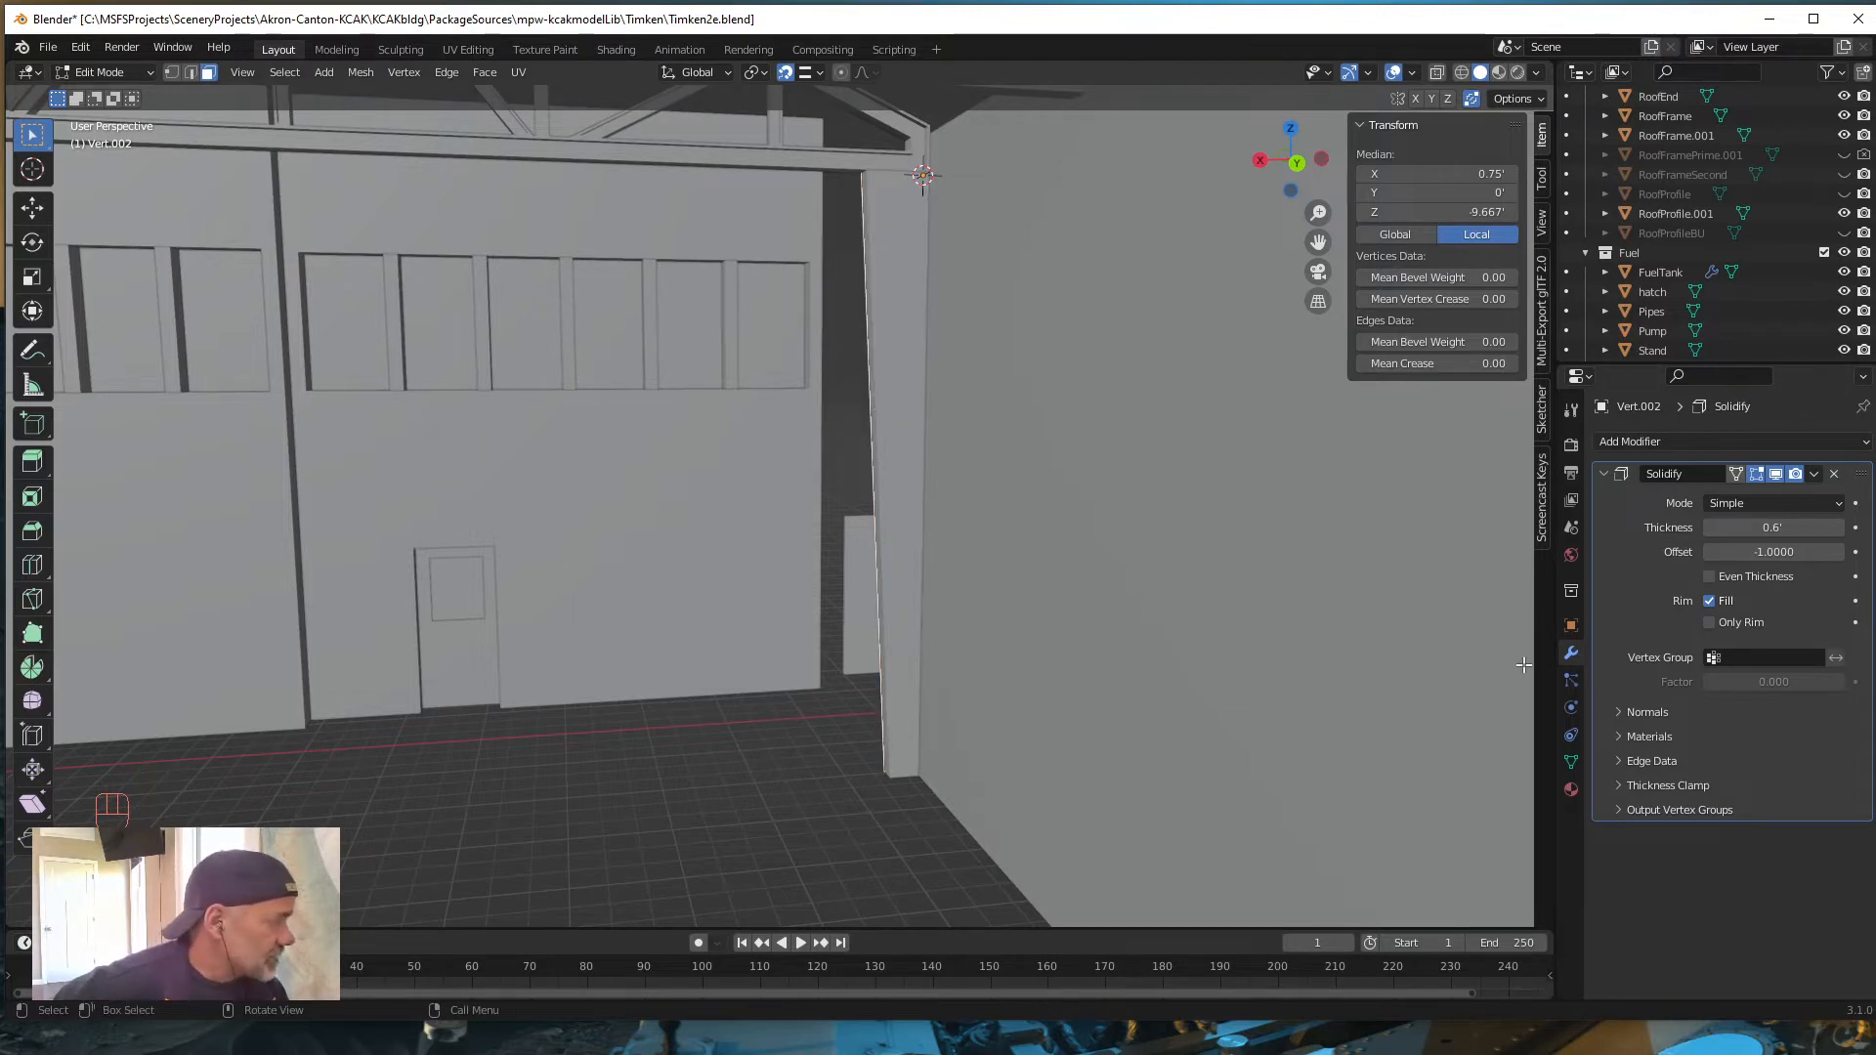
middle_click_drag(772, 674, 821, 699)
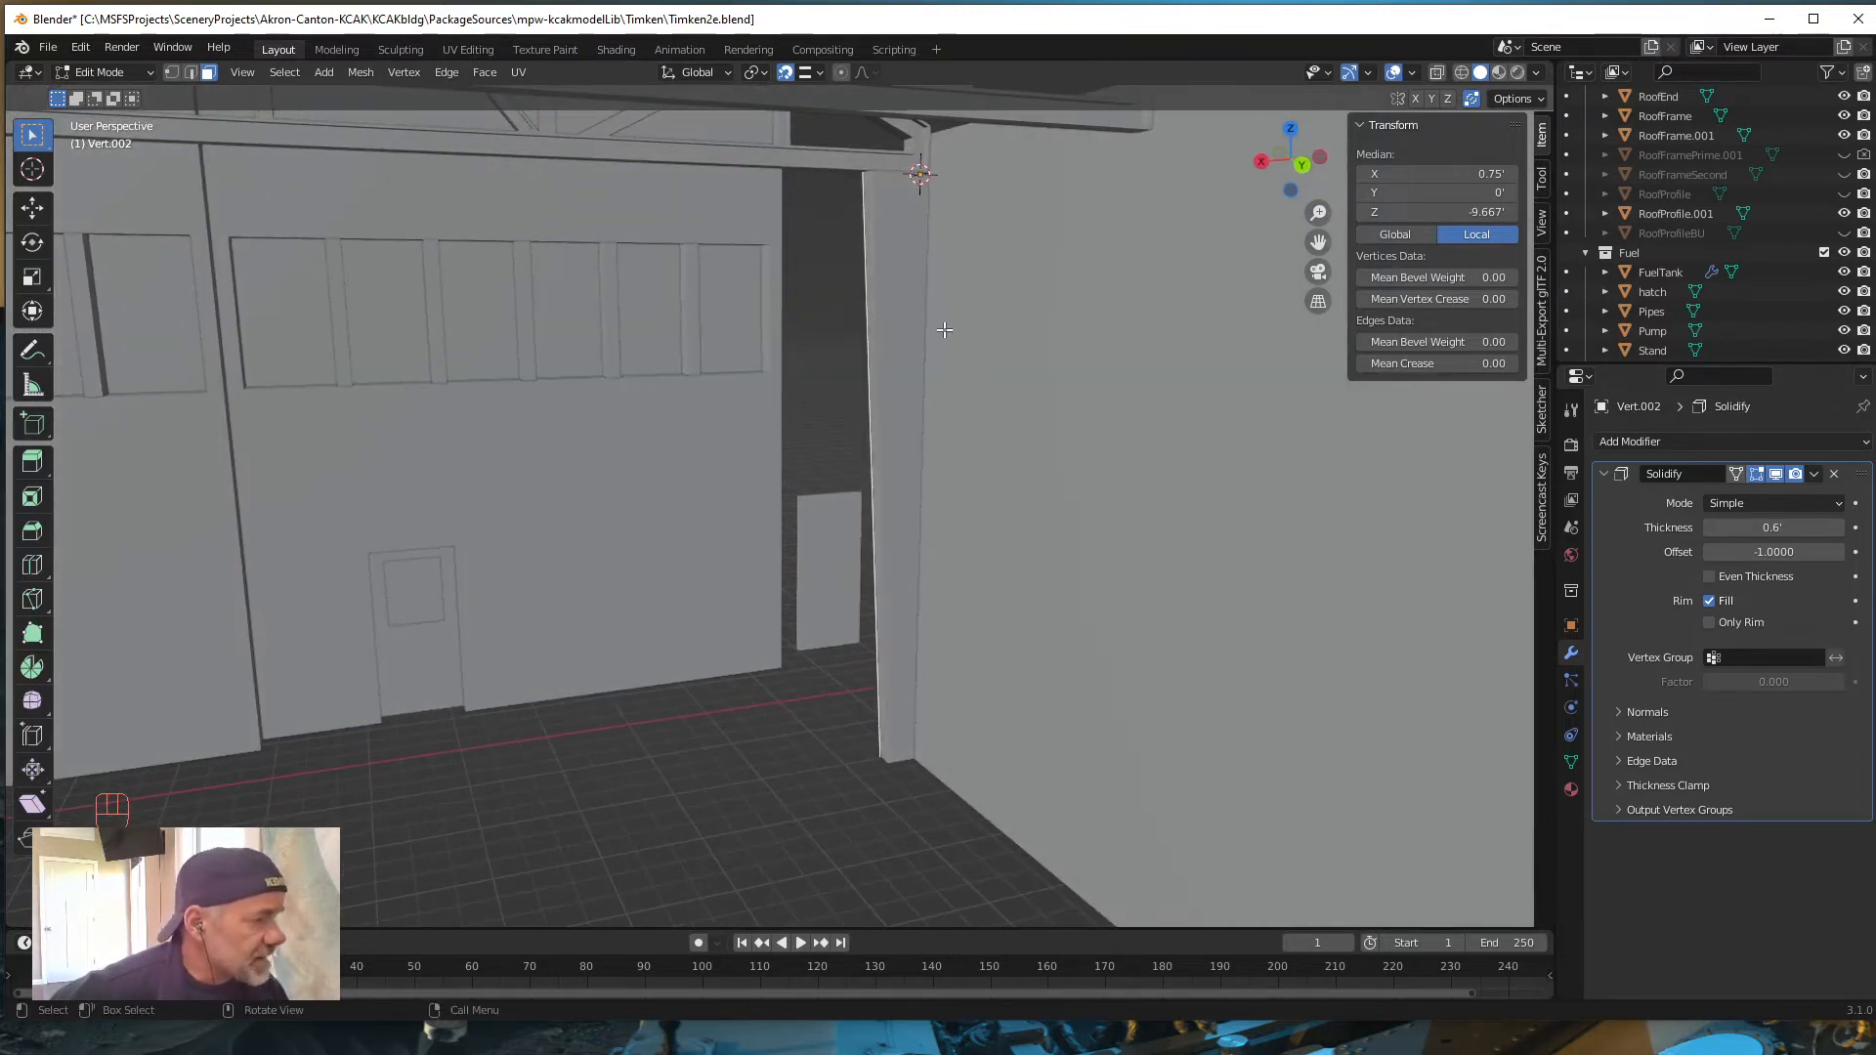
left_click(1813, 474)
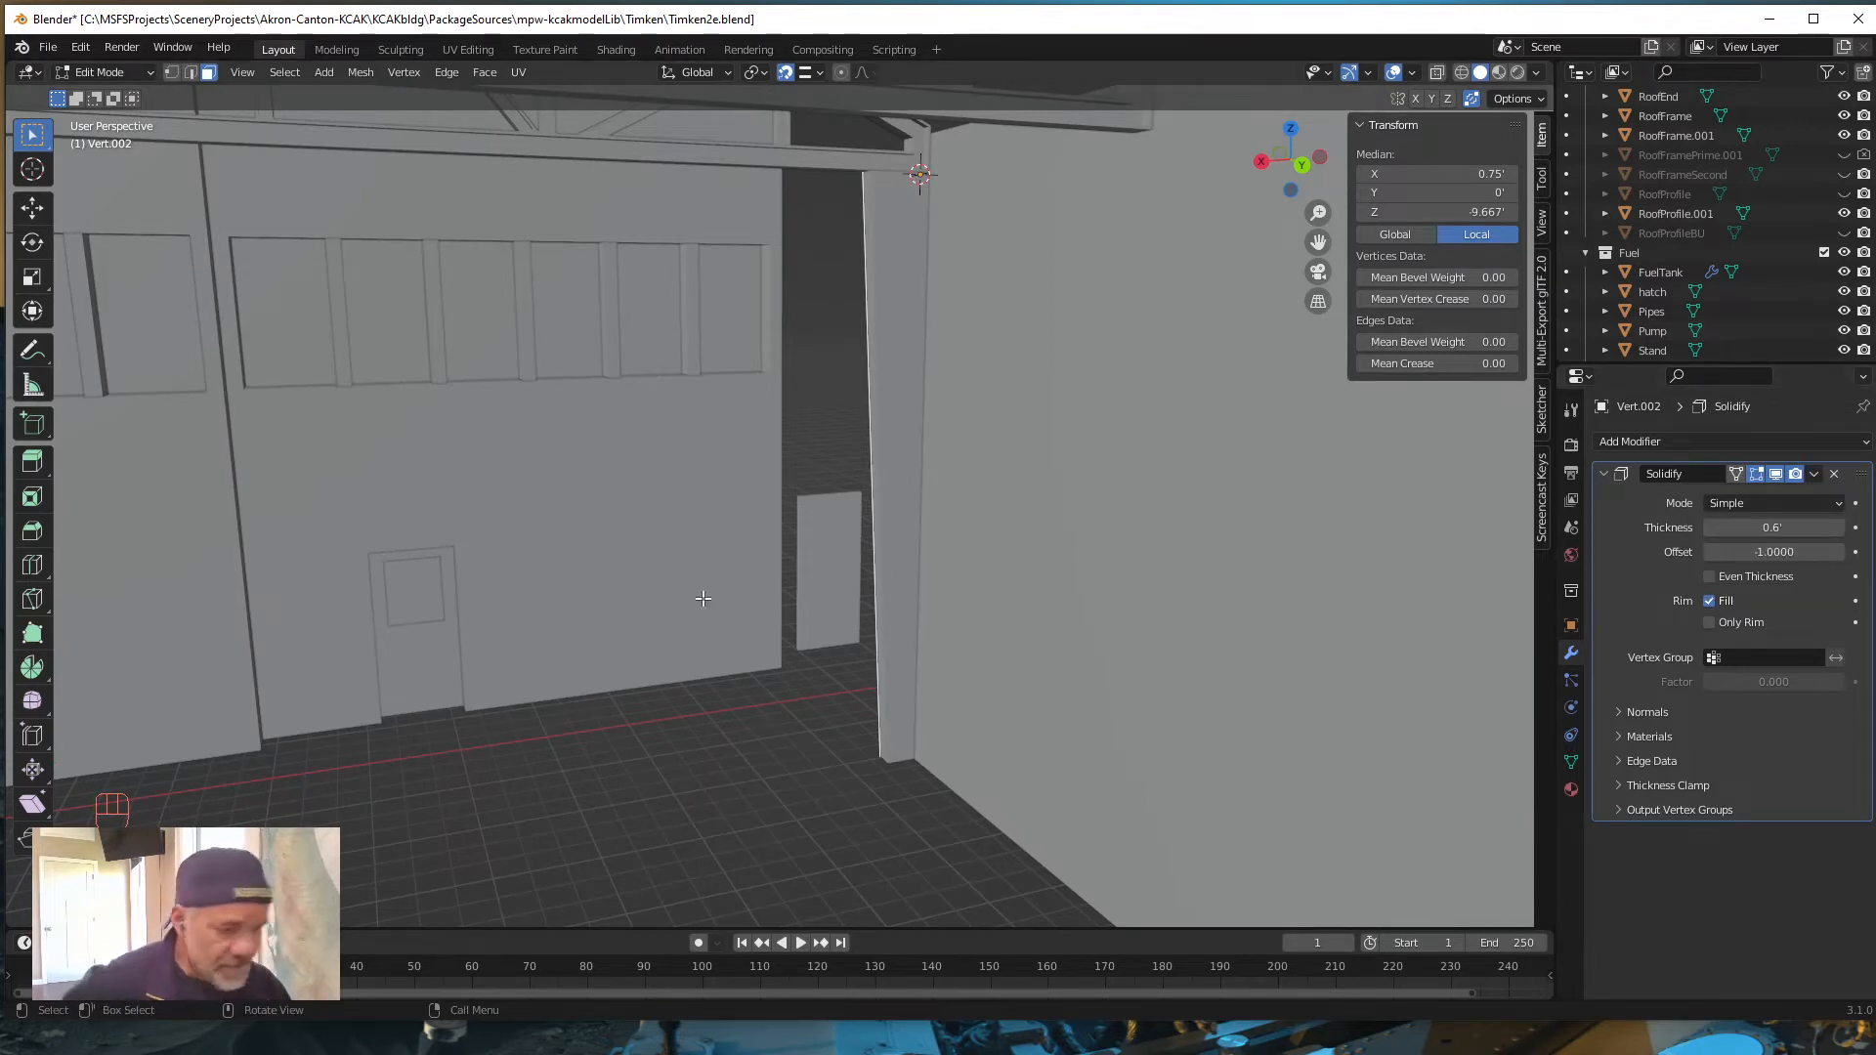
key("Tab")
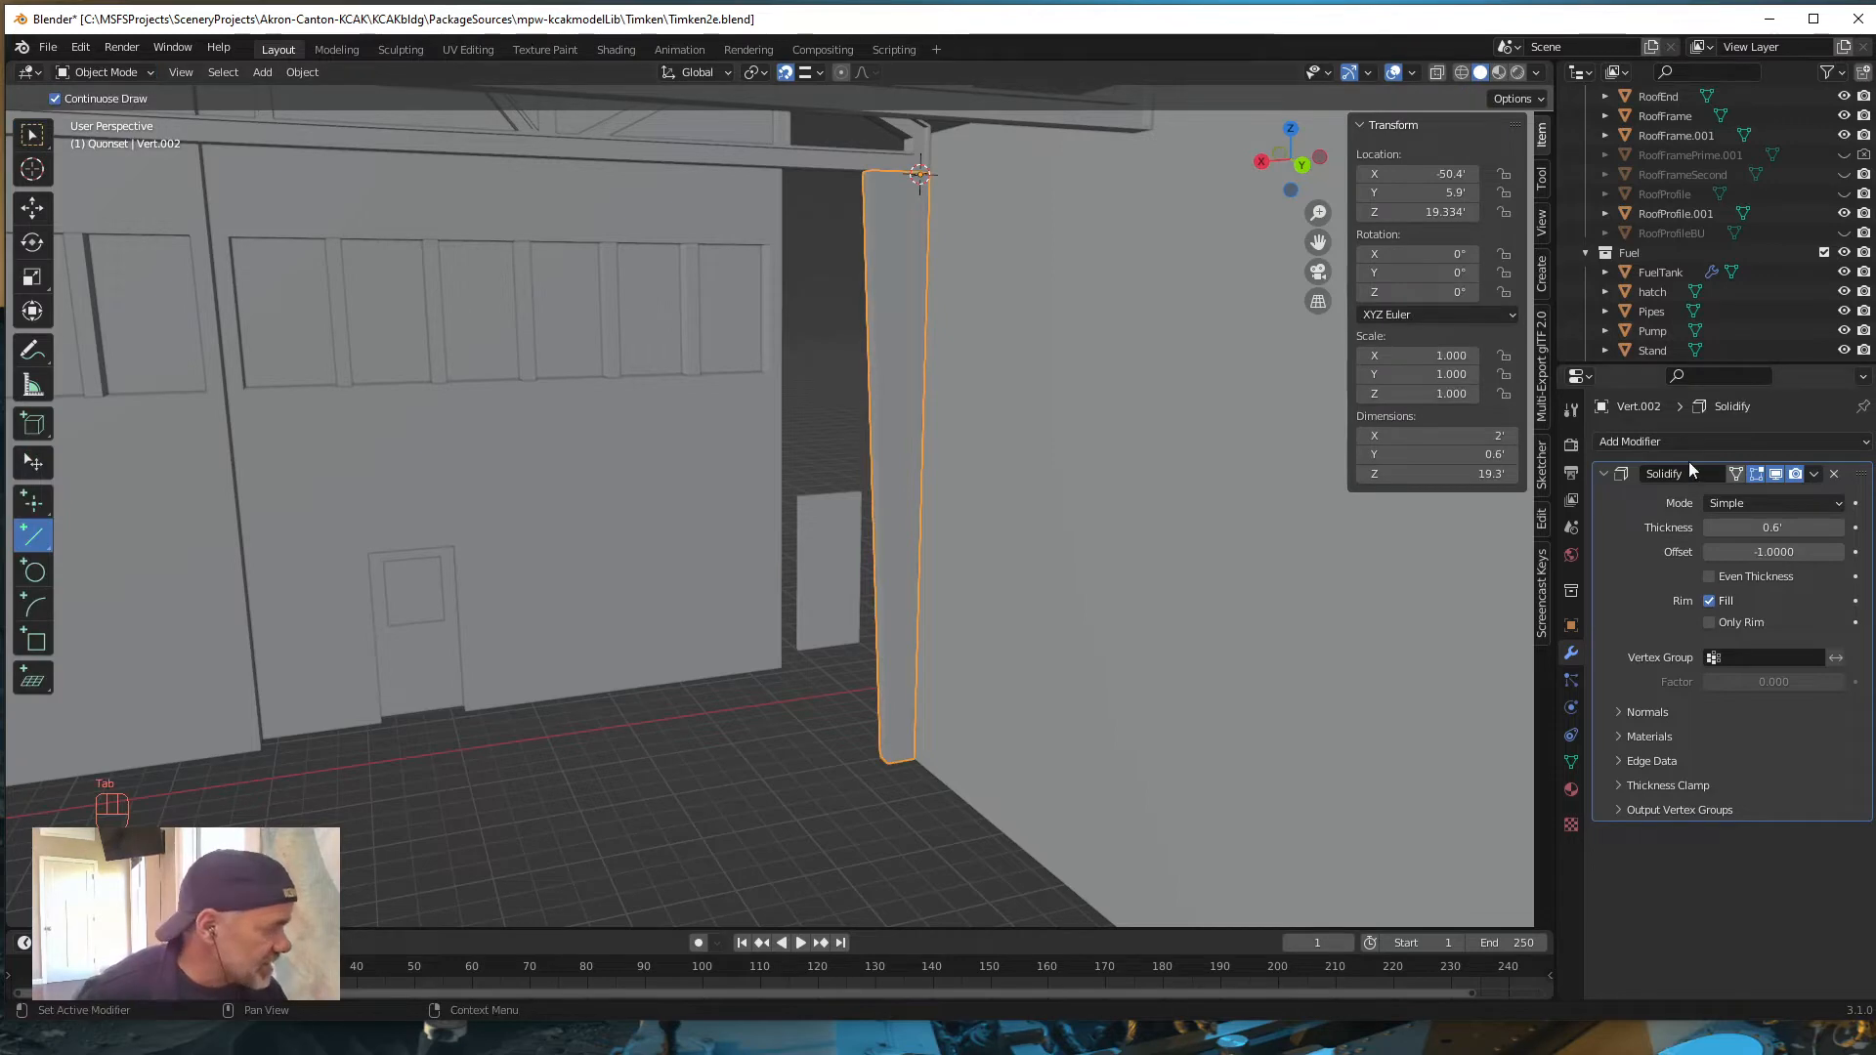
left_click(1815, 475)
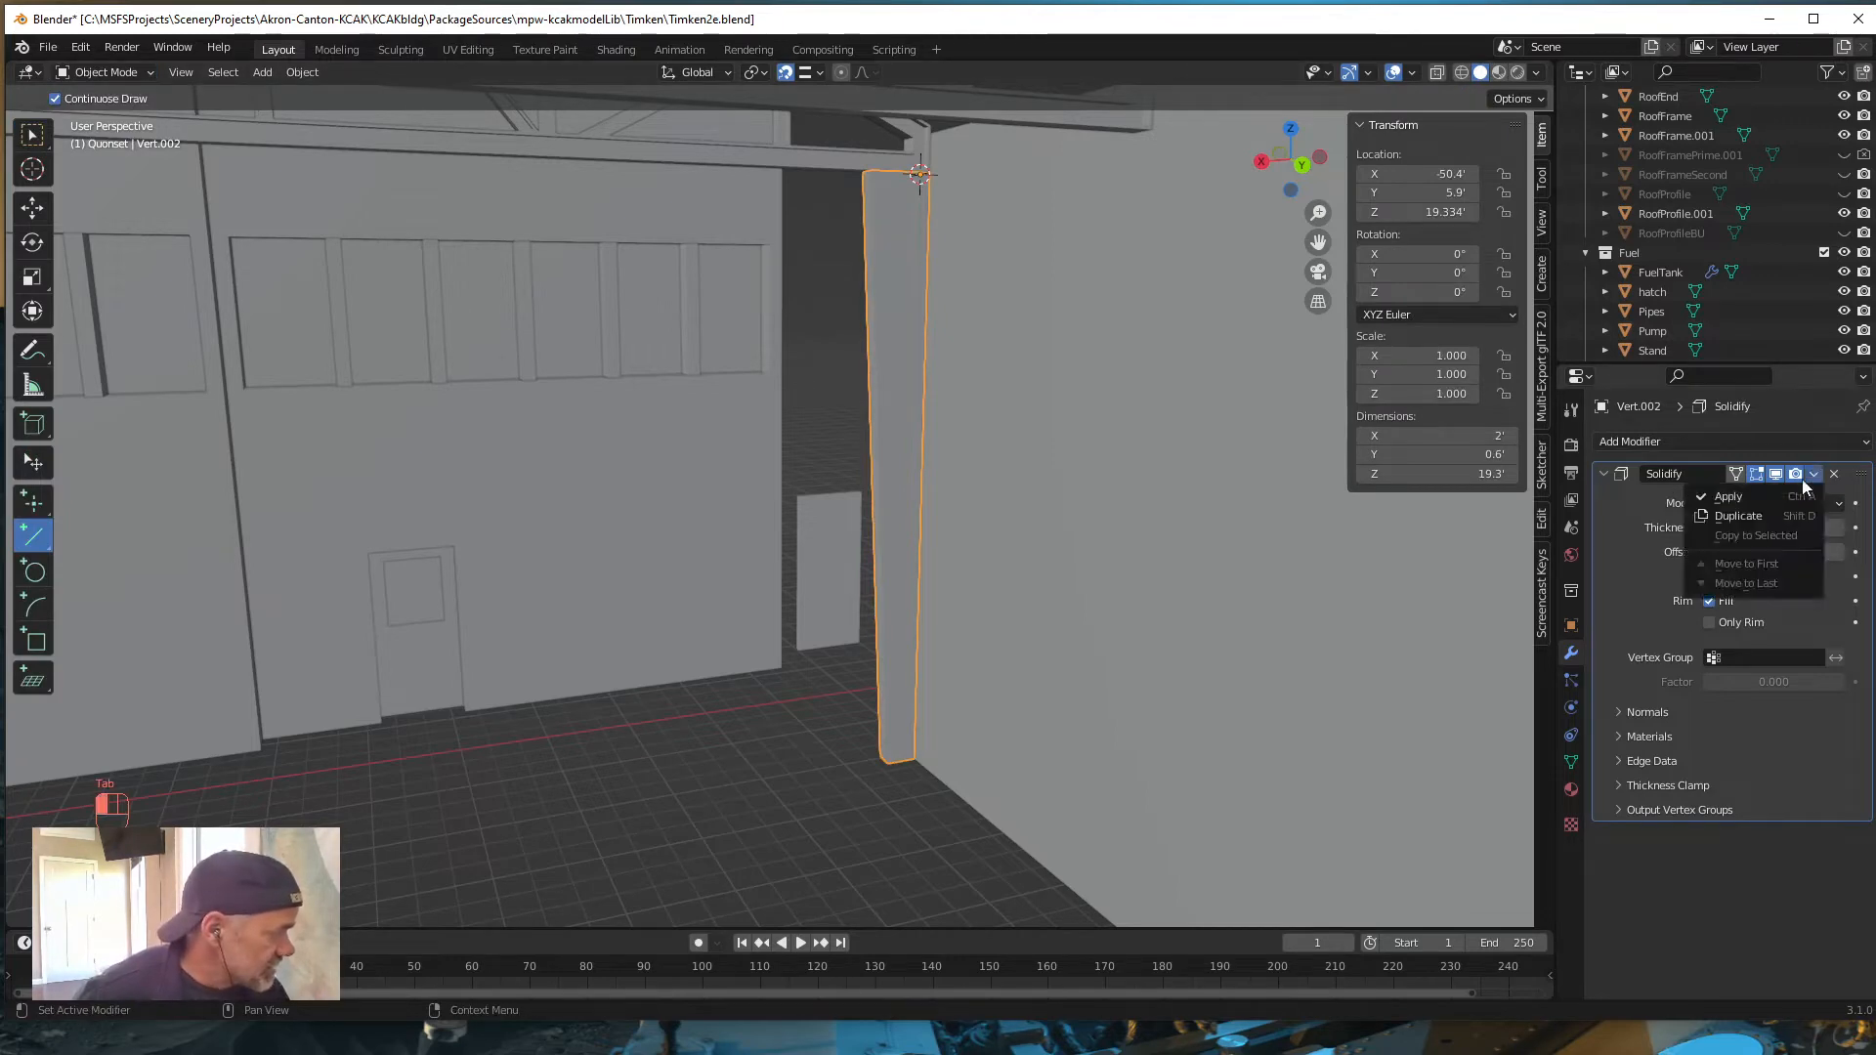
left_click(1745, 494)
Step: Inset the column's broad face toward the hangar interior by 0.083 ft in Edit Mode
key("Tab")
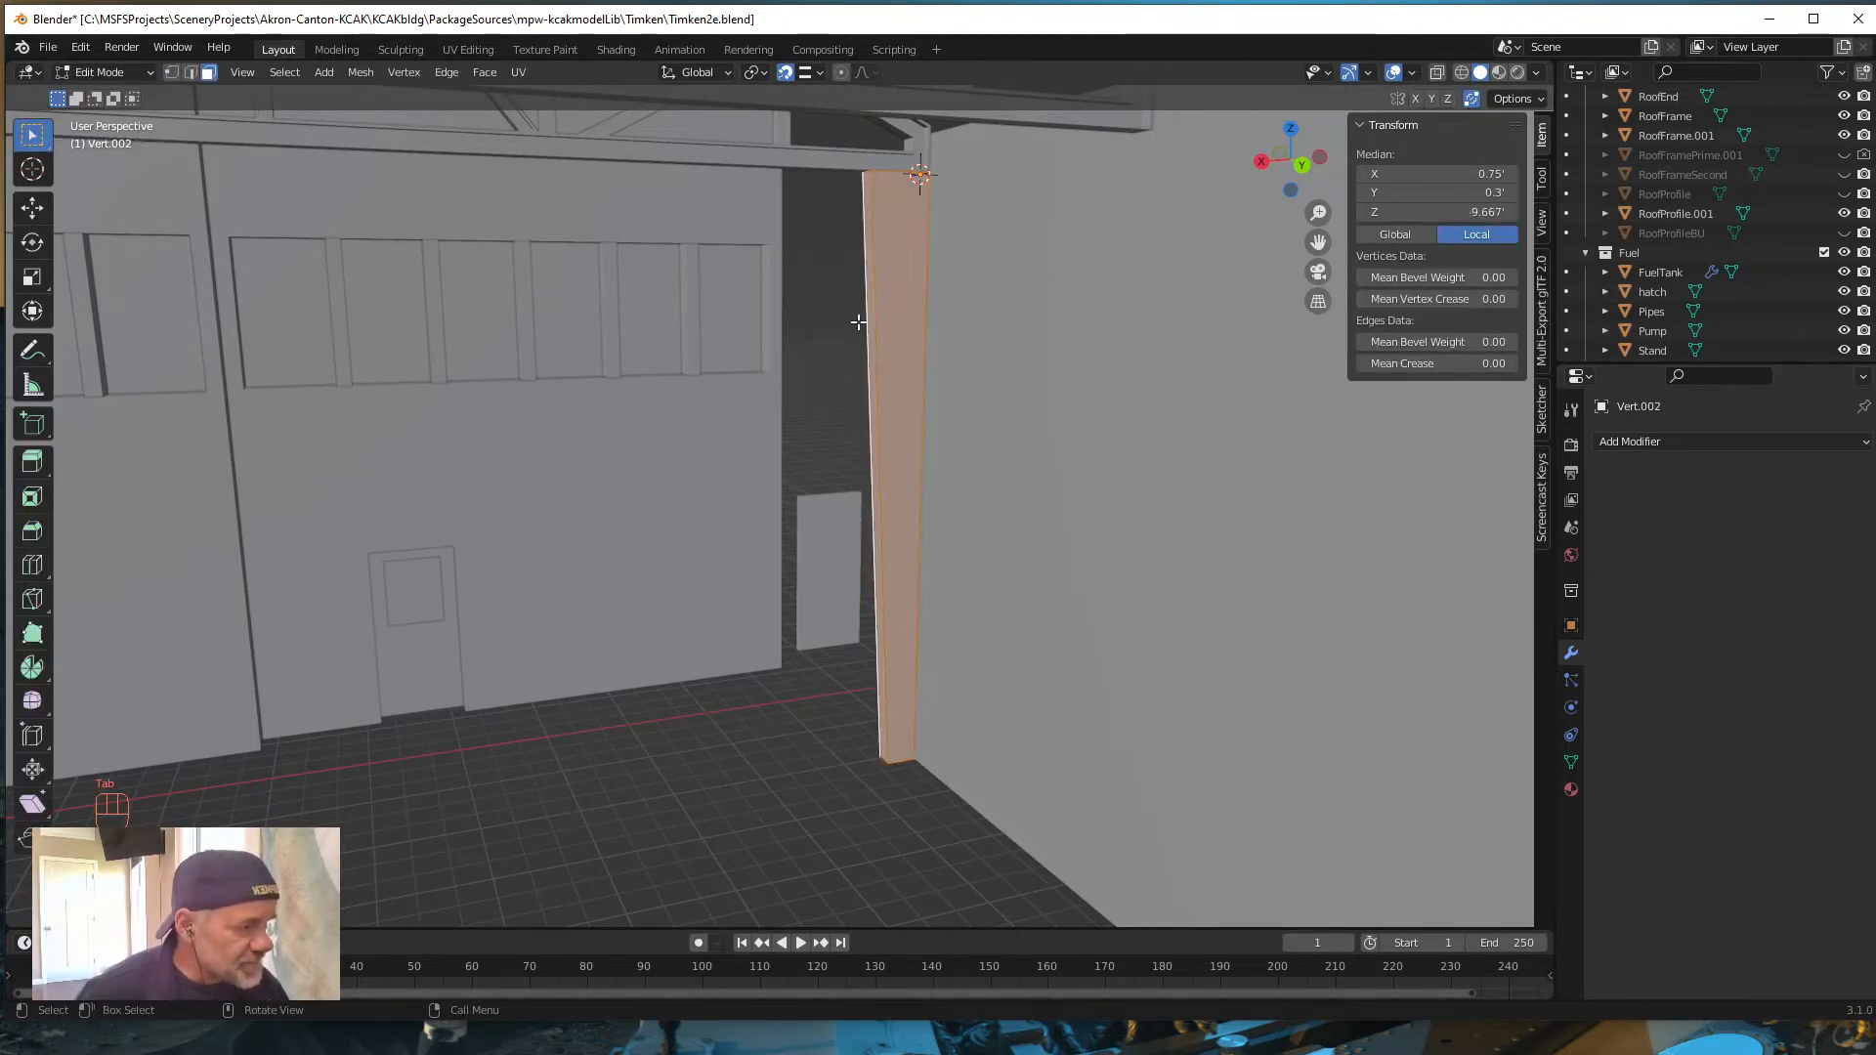
middle_click_drag(918, 323, 900, 359)
scroll(894, 358, "down", 4)
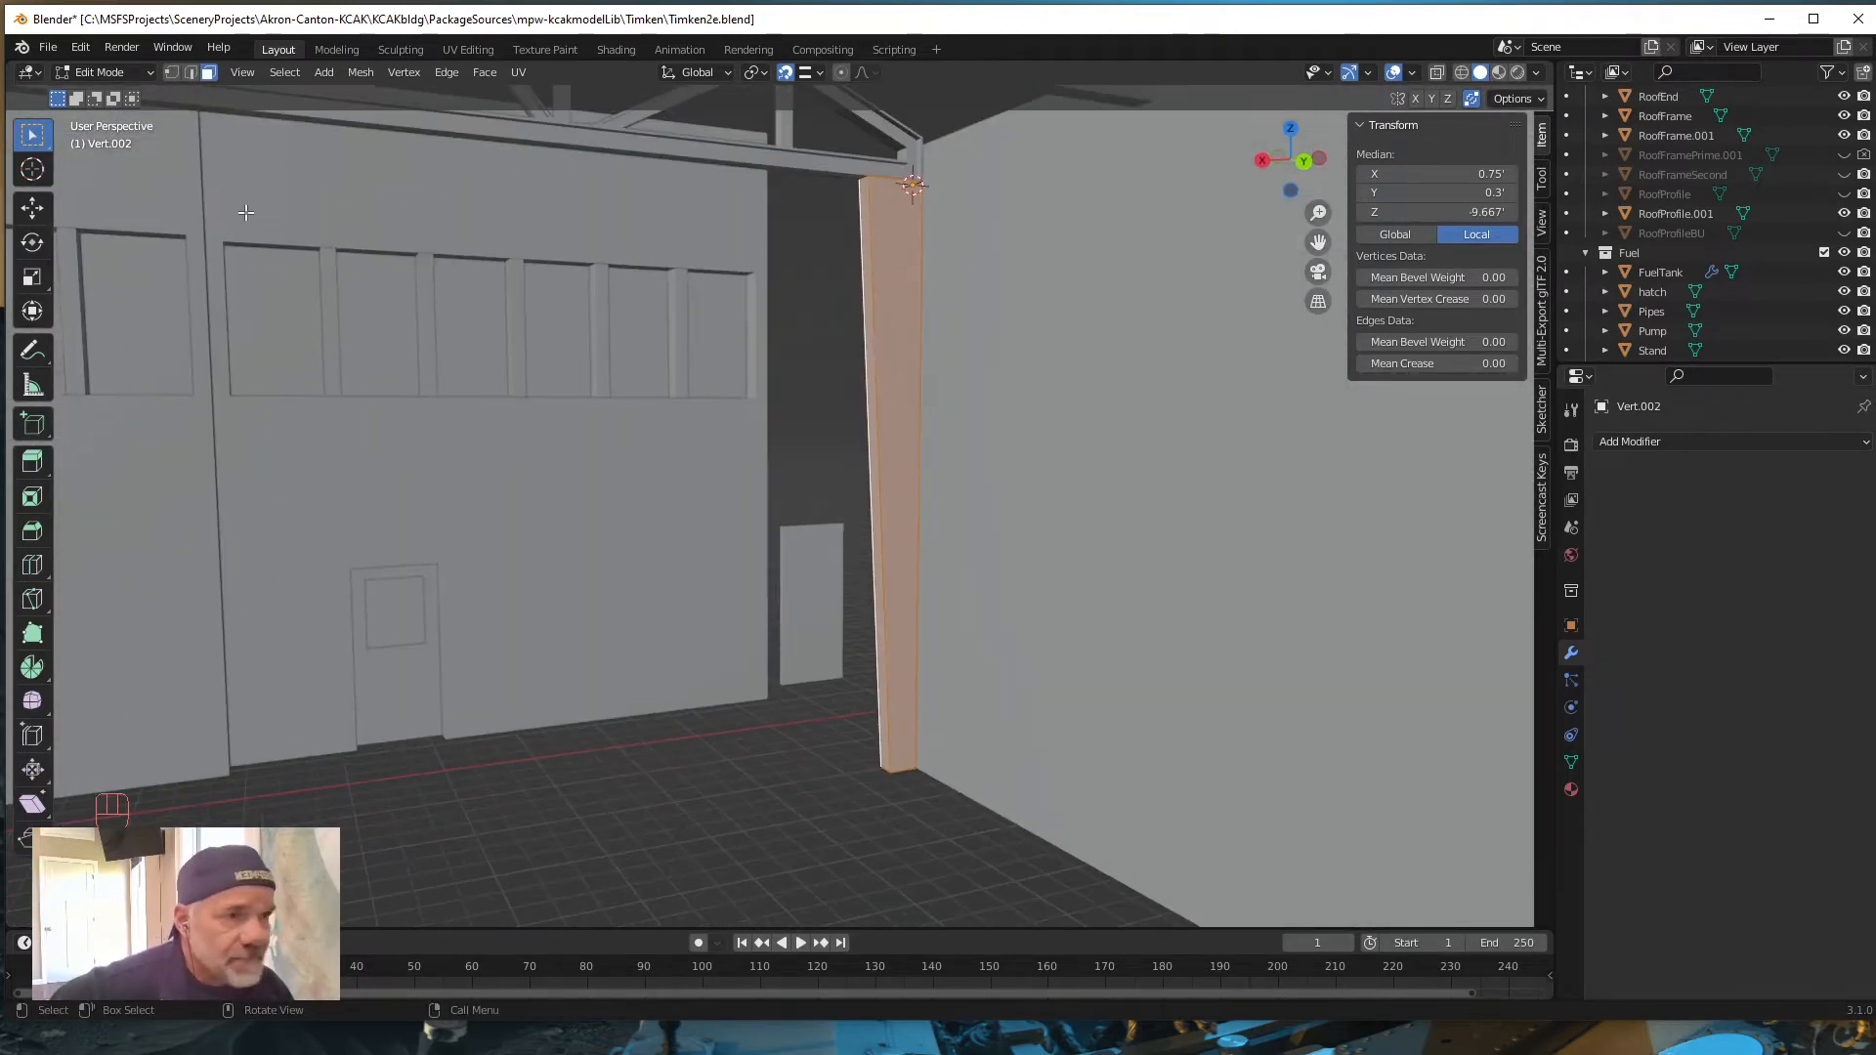
left_click(926, 361)
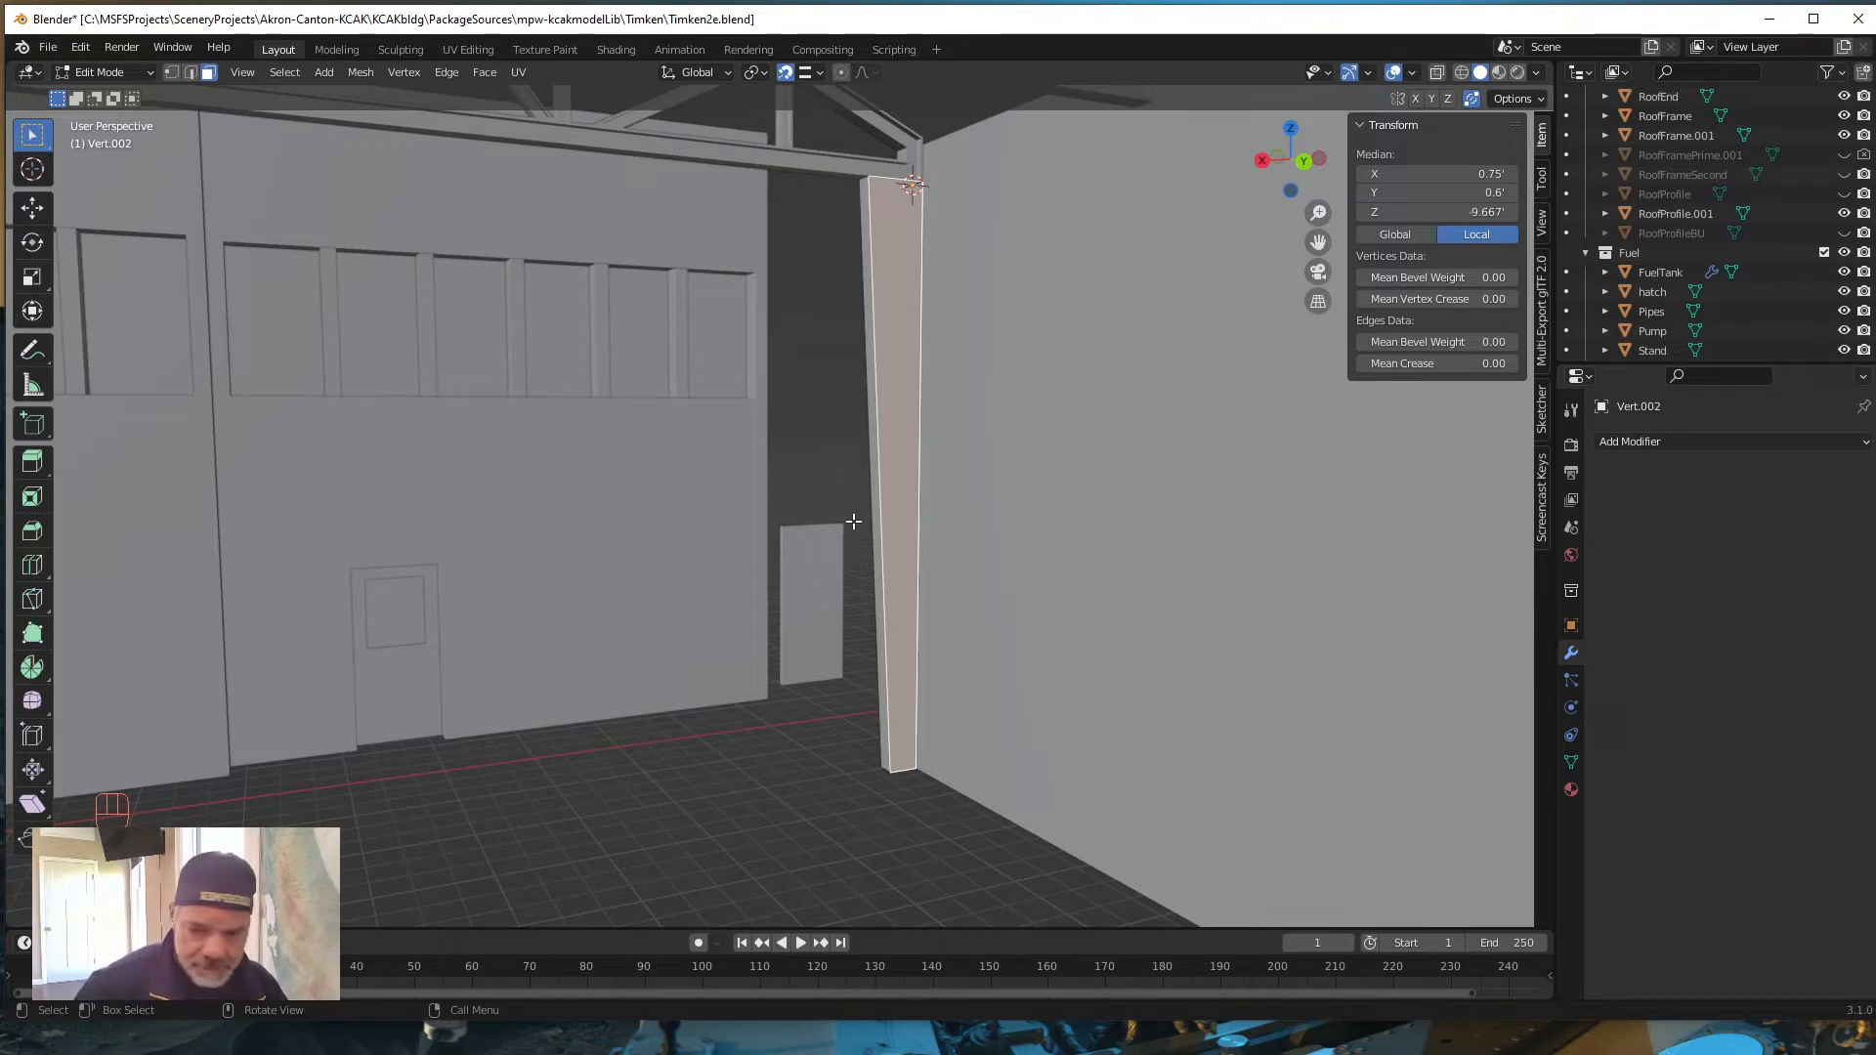
key("Tab")
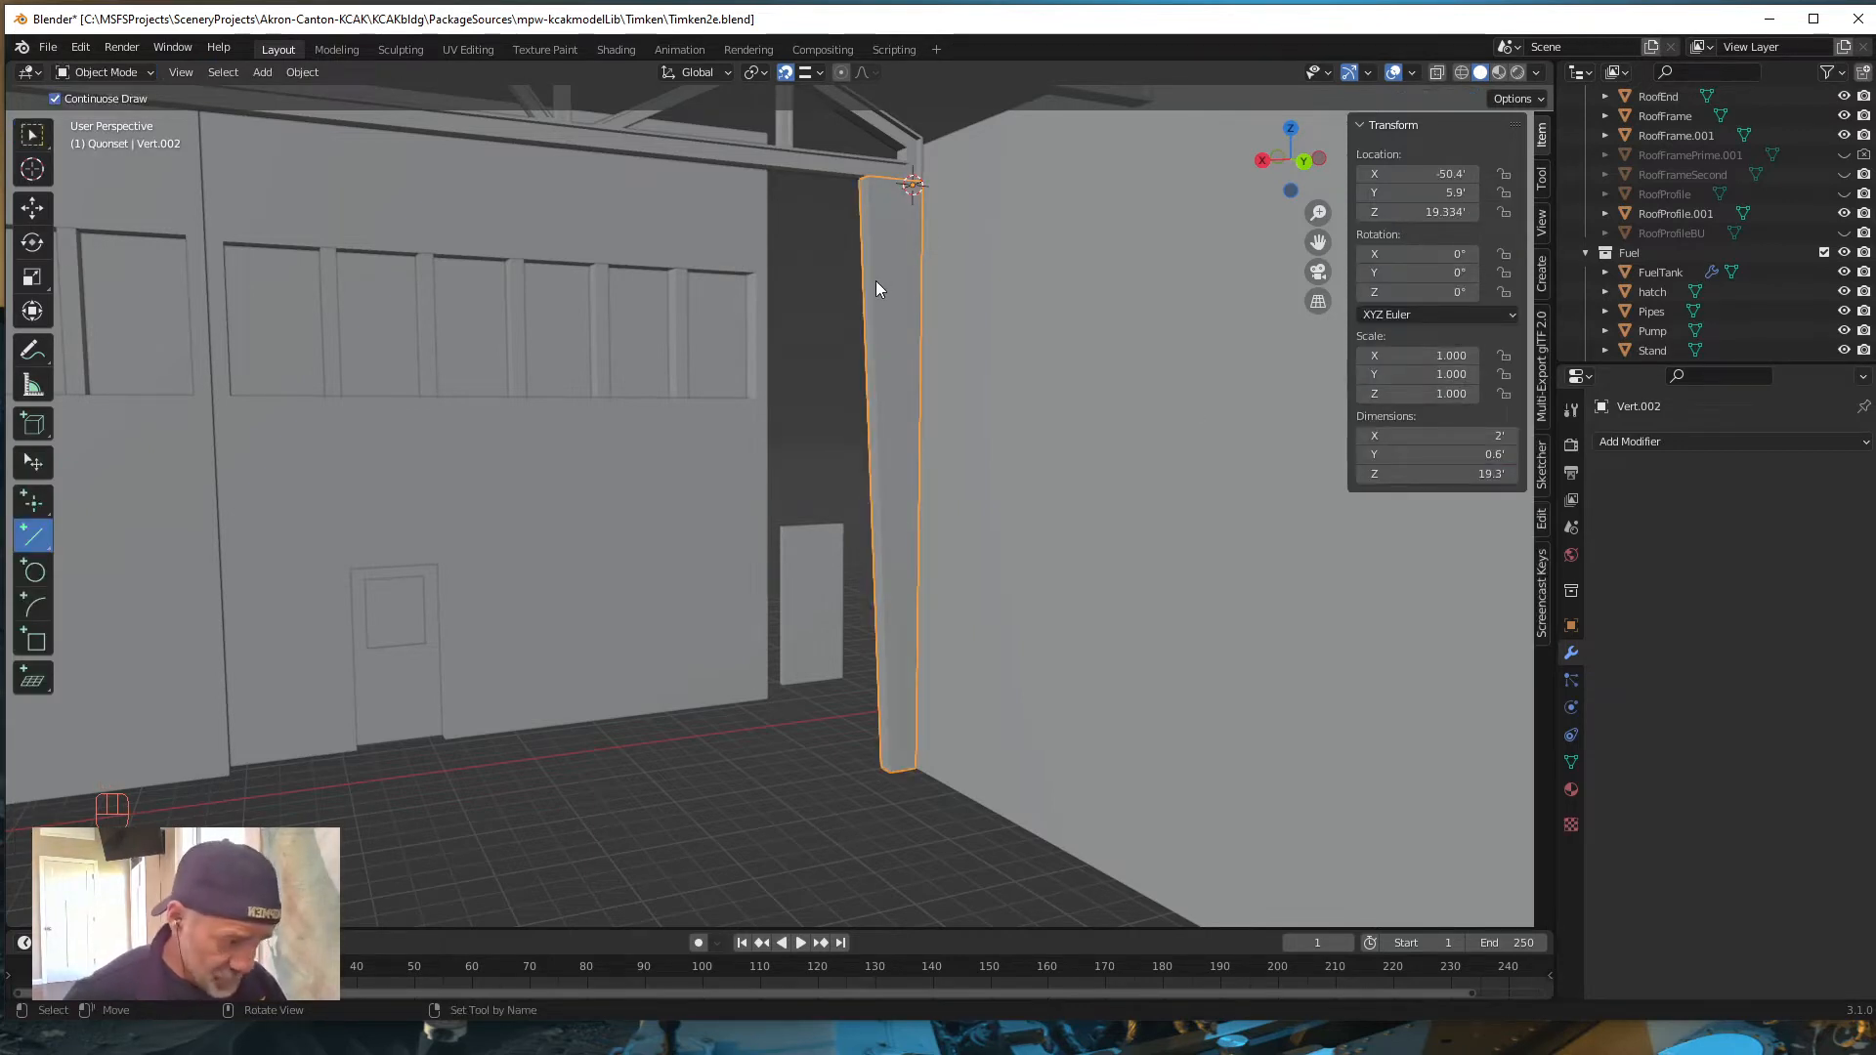
key("Tab")
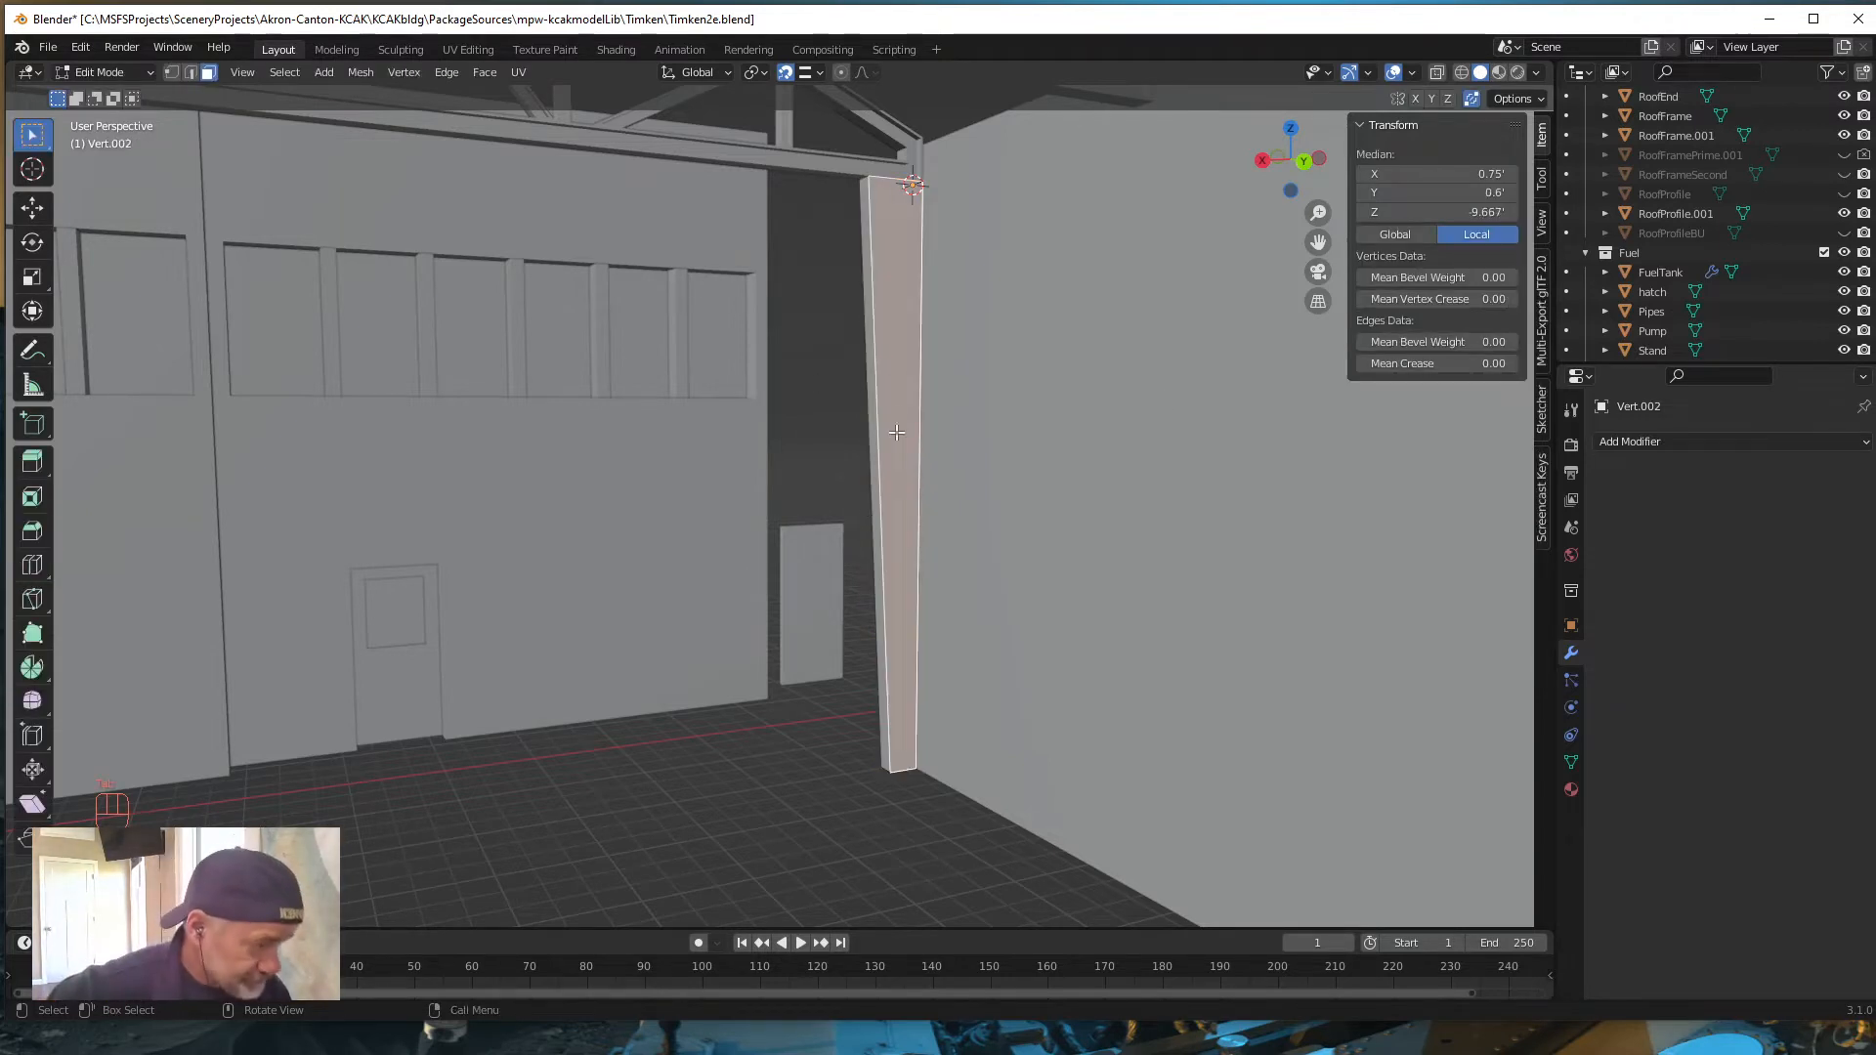
key("i")
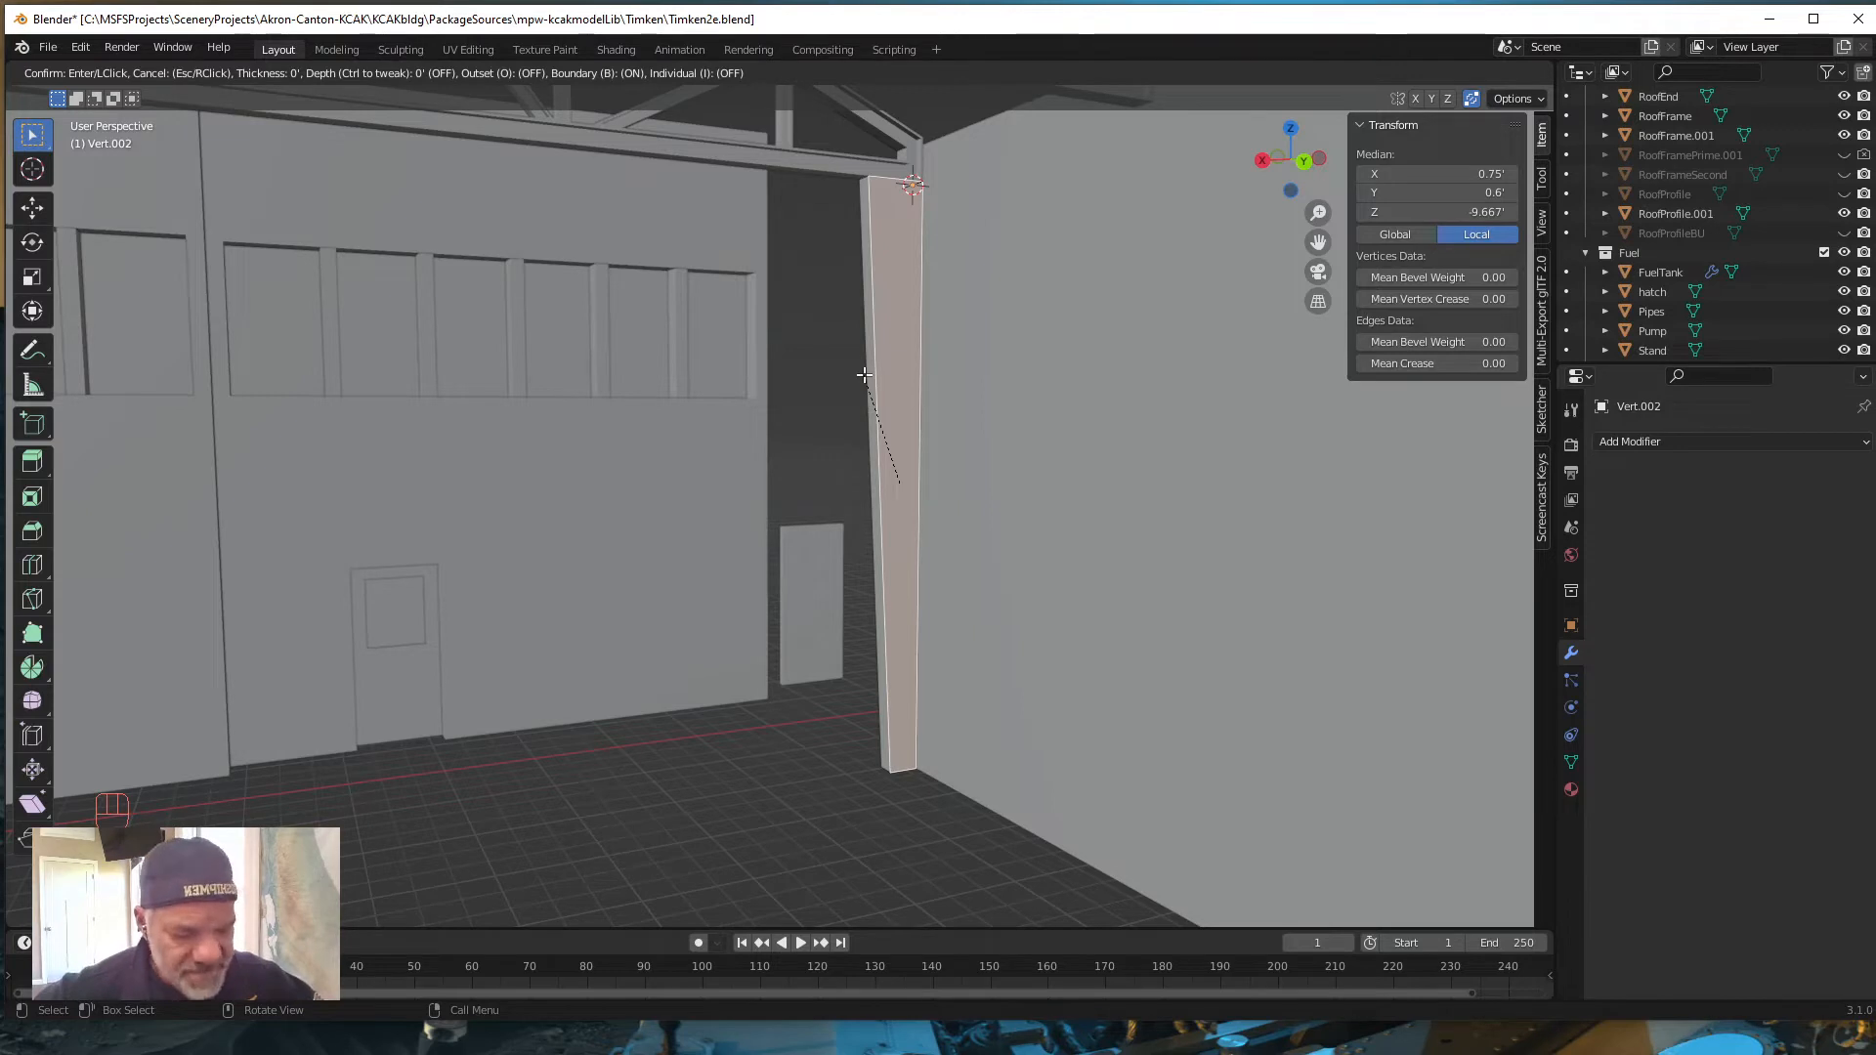
type(".")
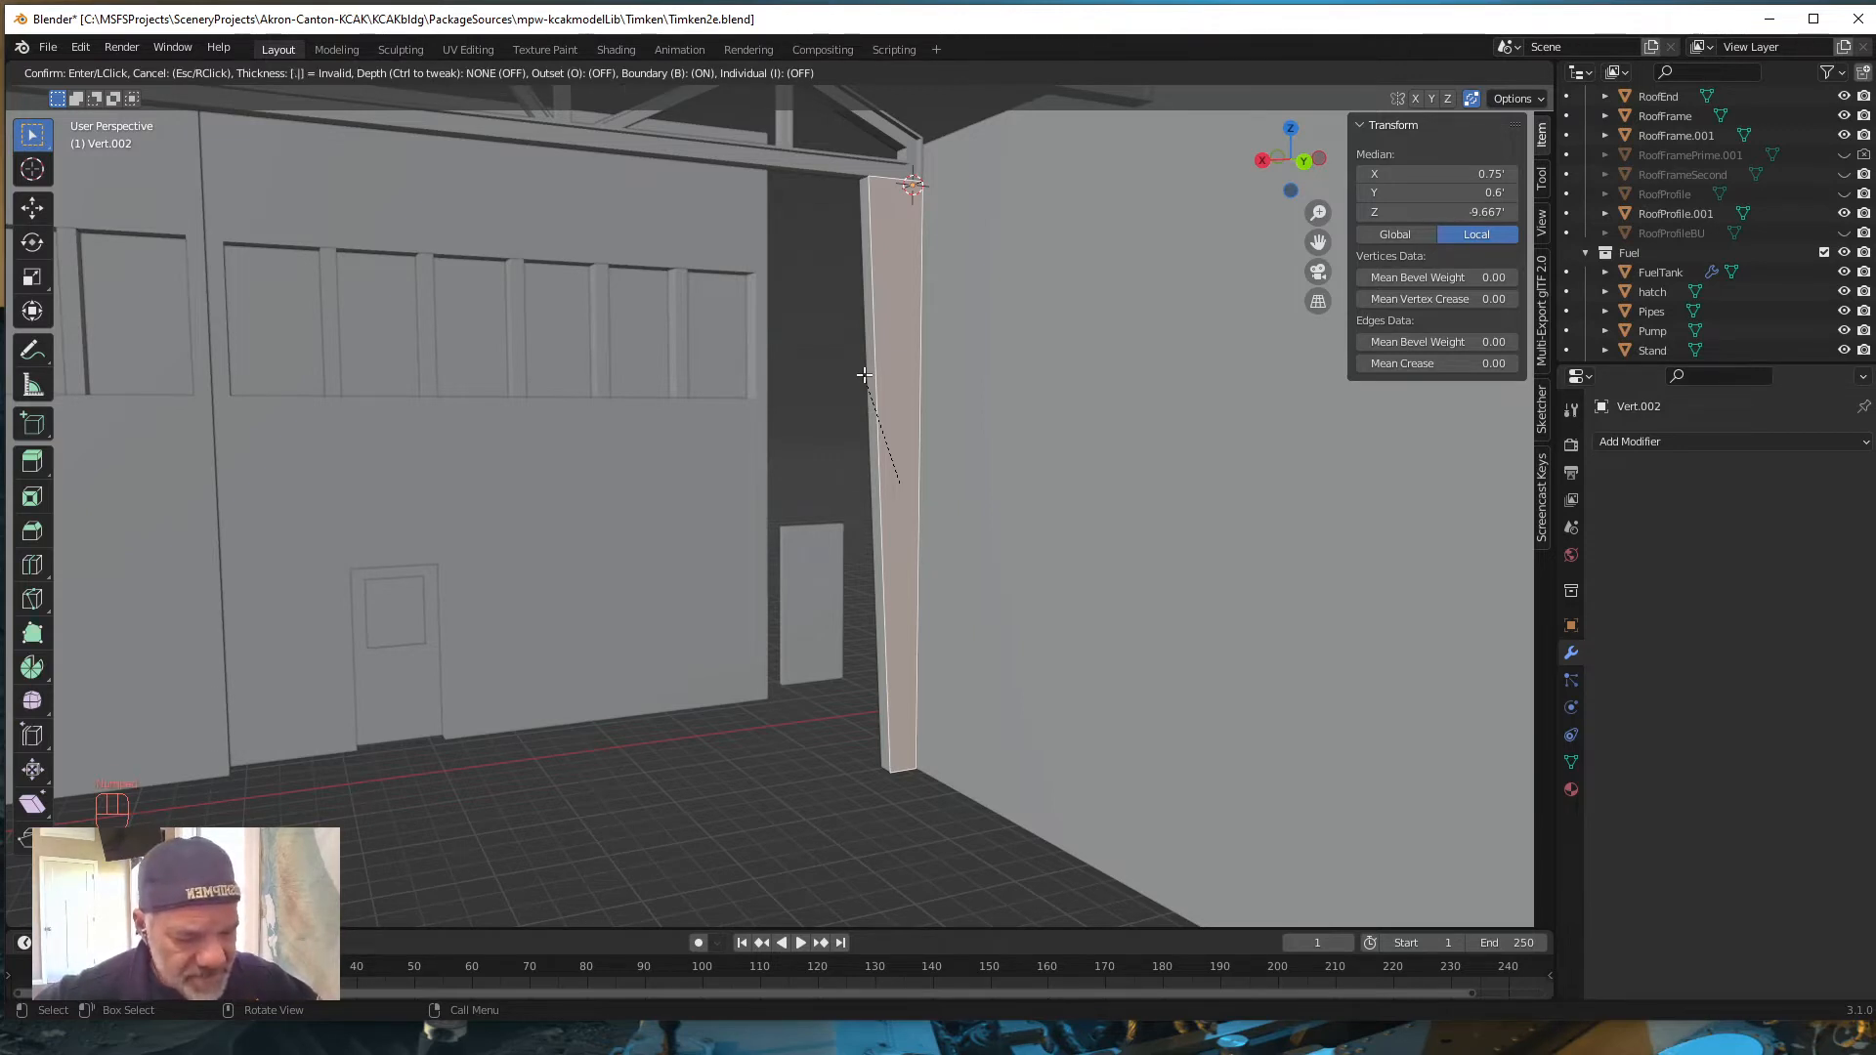
type("083")
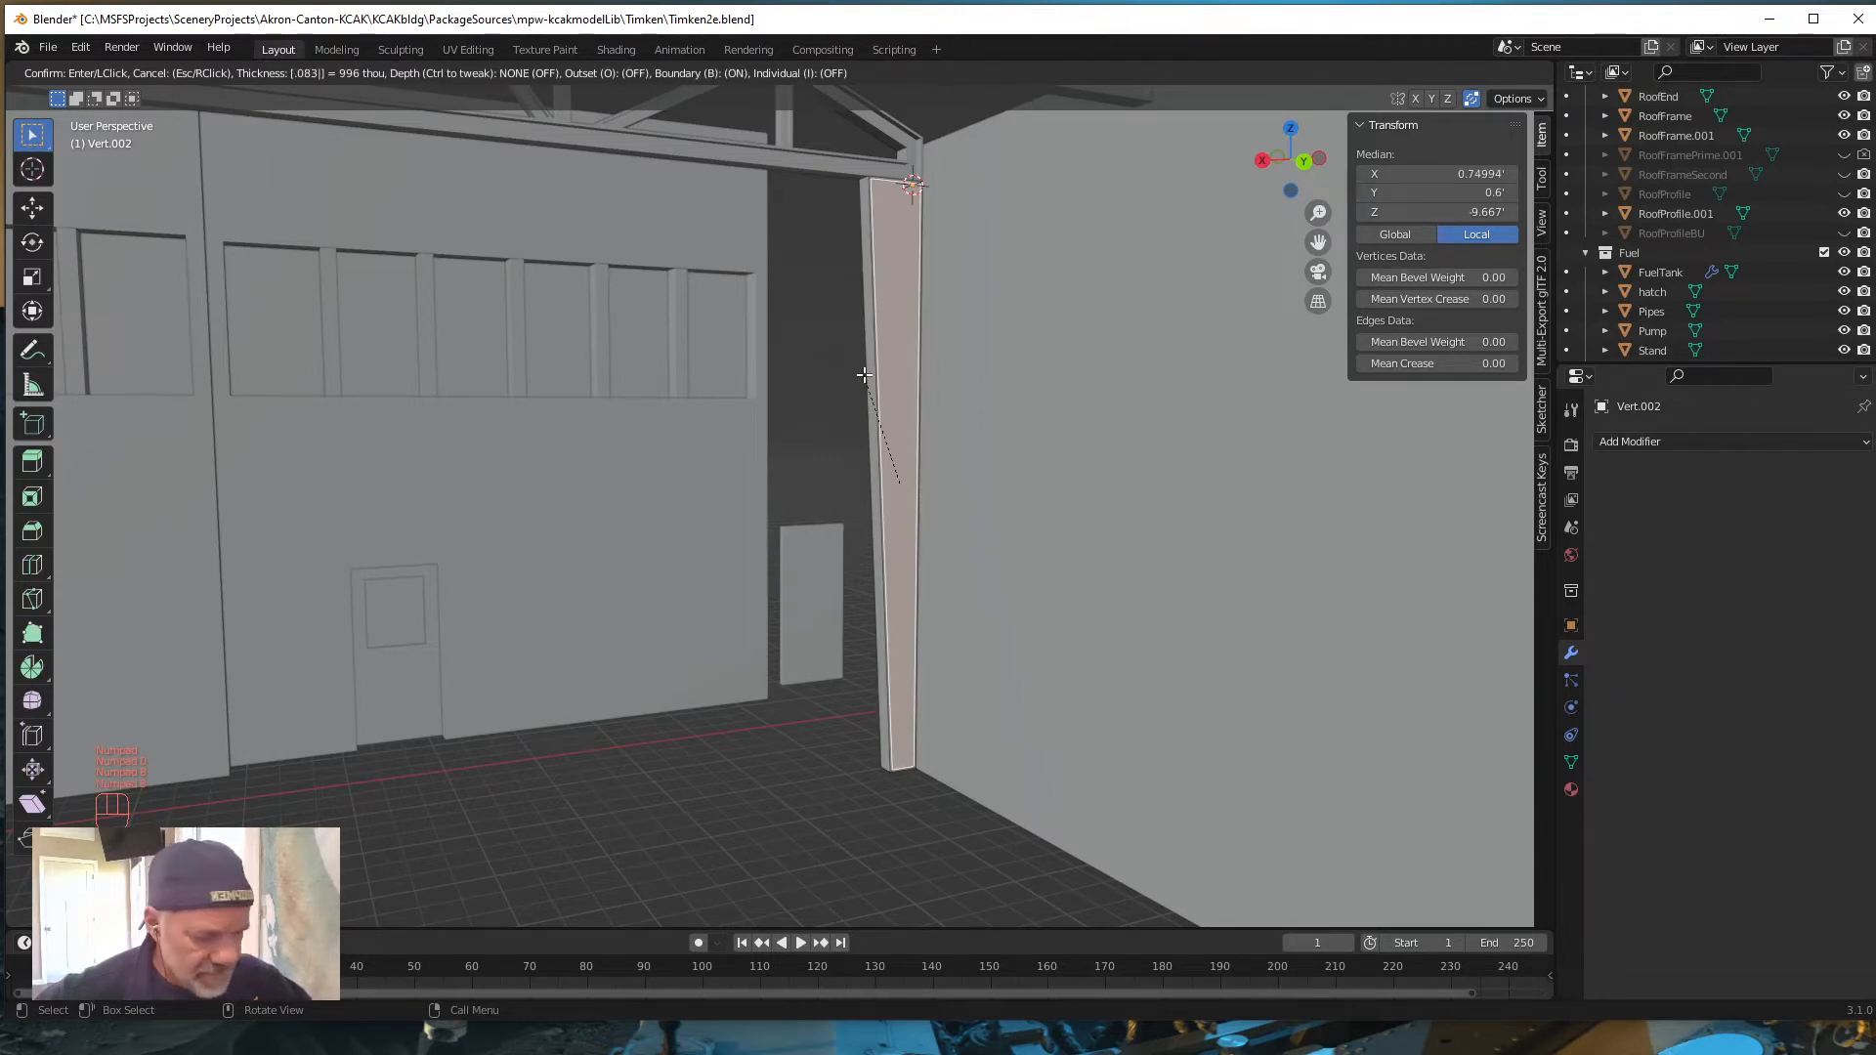
key("KP_Enter")
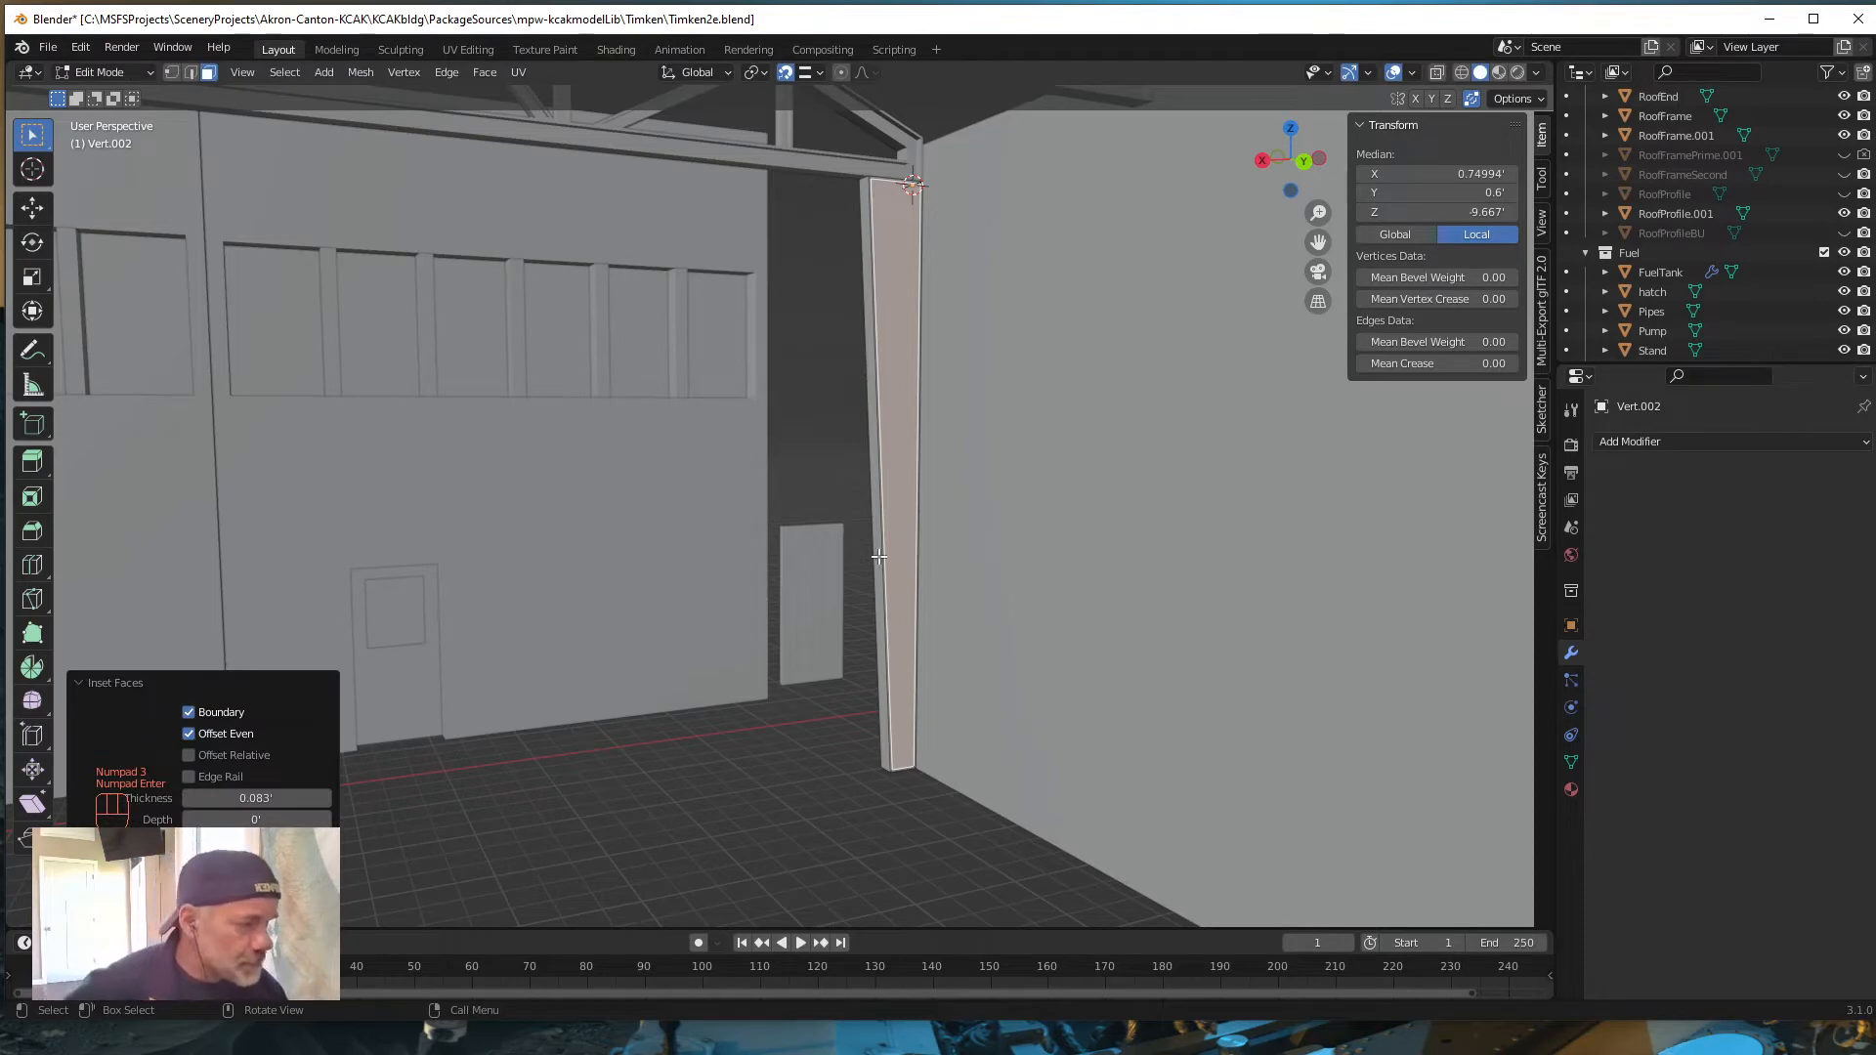
Step: Extrude the inset column face 0.2585 ft inward to form a recess
middle_click_drag(789, 745, 808, 790)
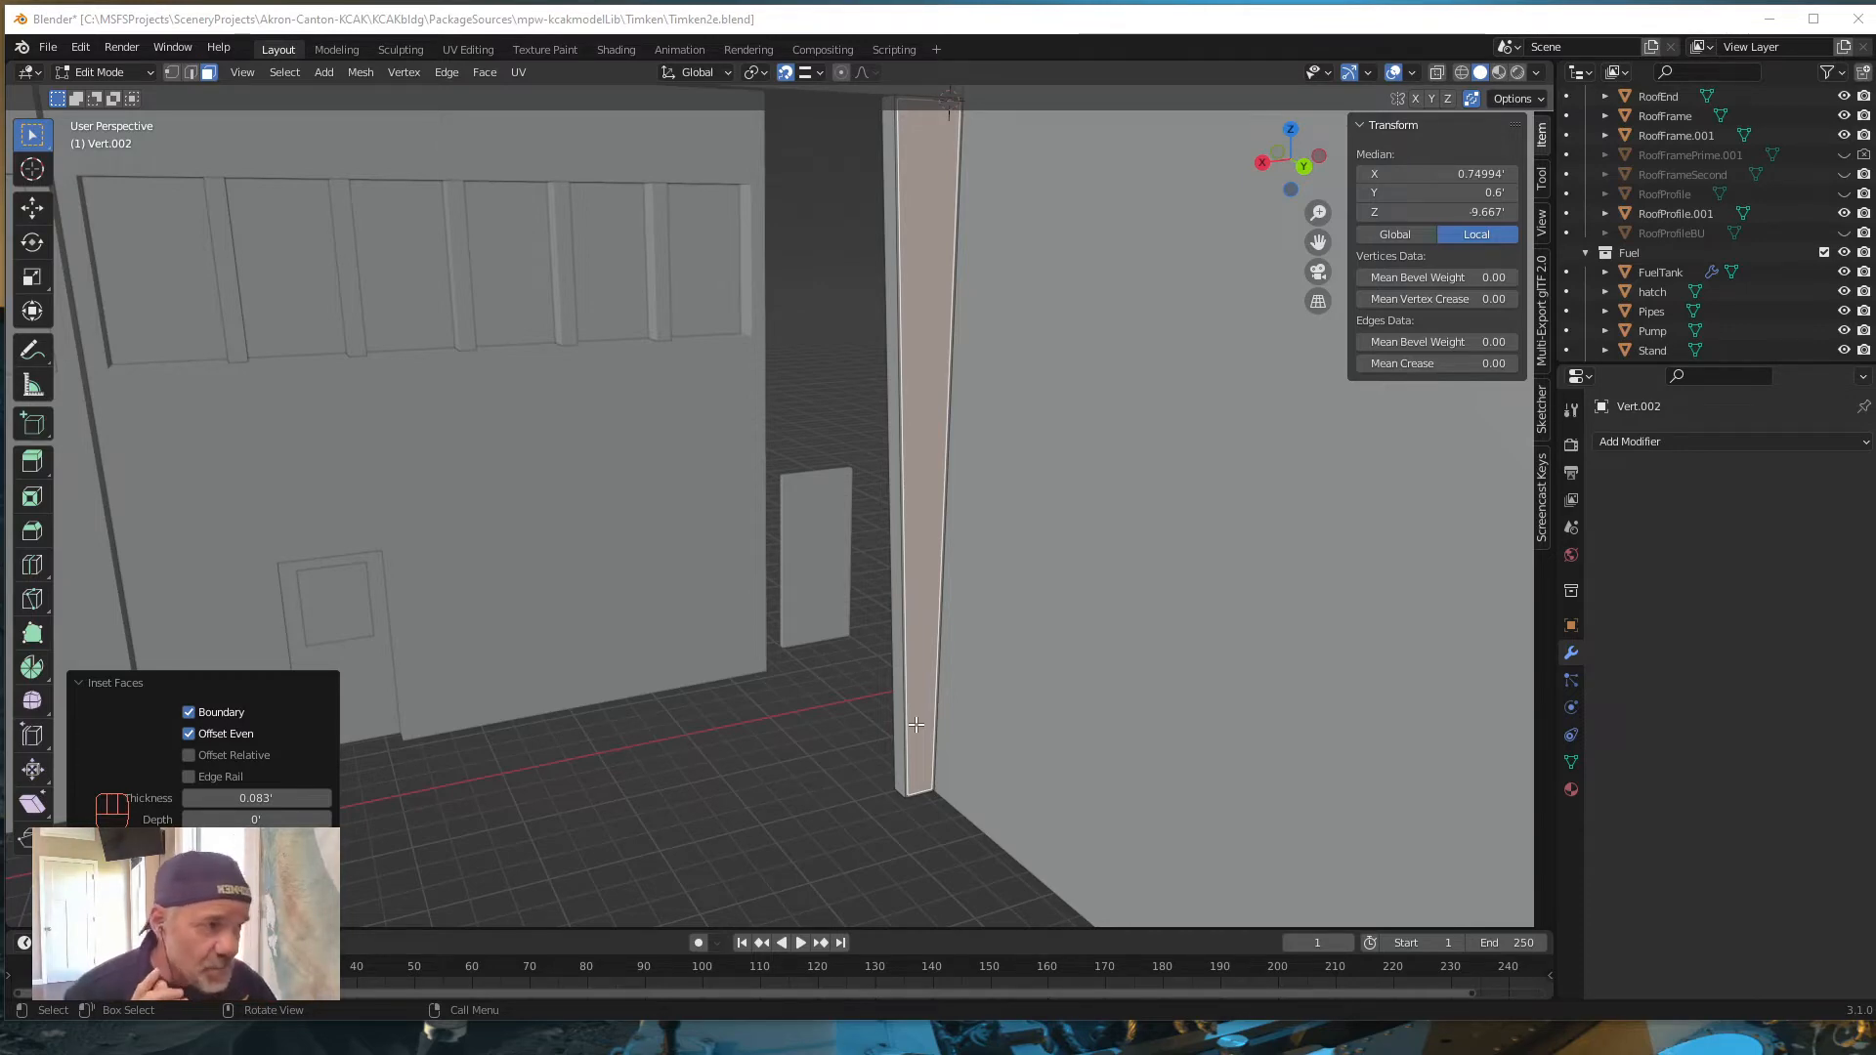
mouse_move(803, 391)
middle_mouse_down()
mouse_move(766, 502)
mouse_move(765, 445)
mouse_move(804, 468)
mouse_move(824, 413)
middle_mouse_up()
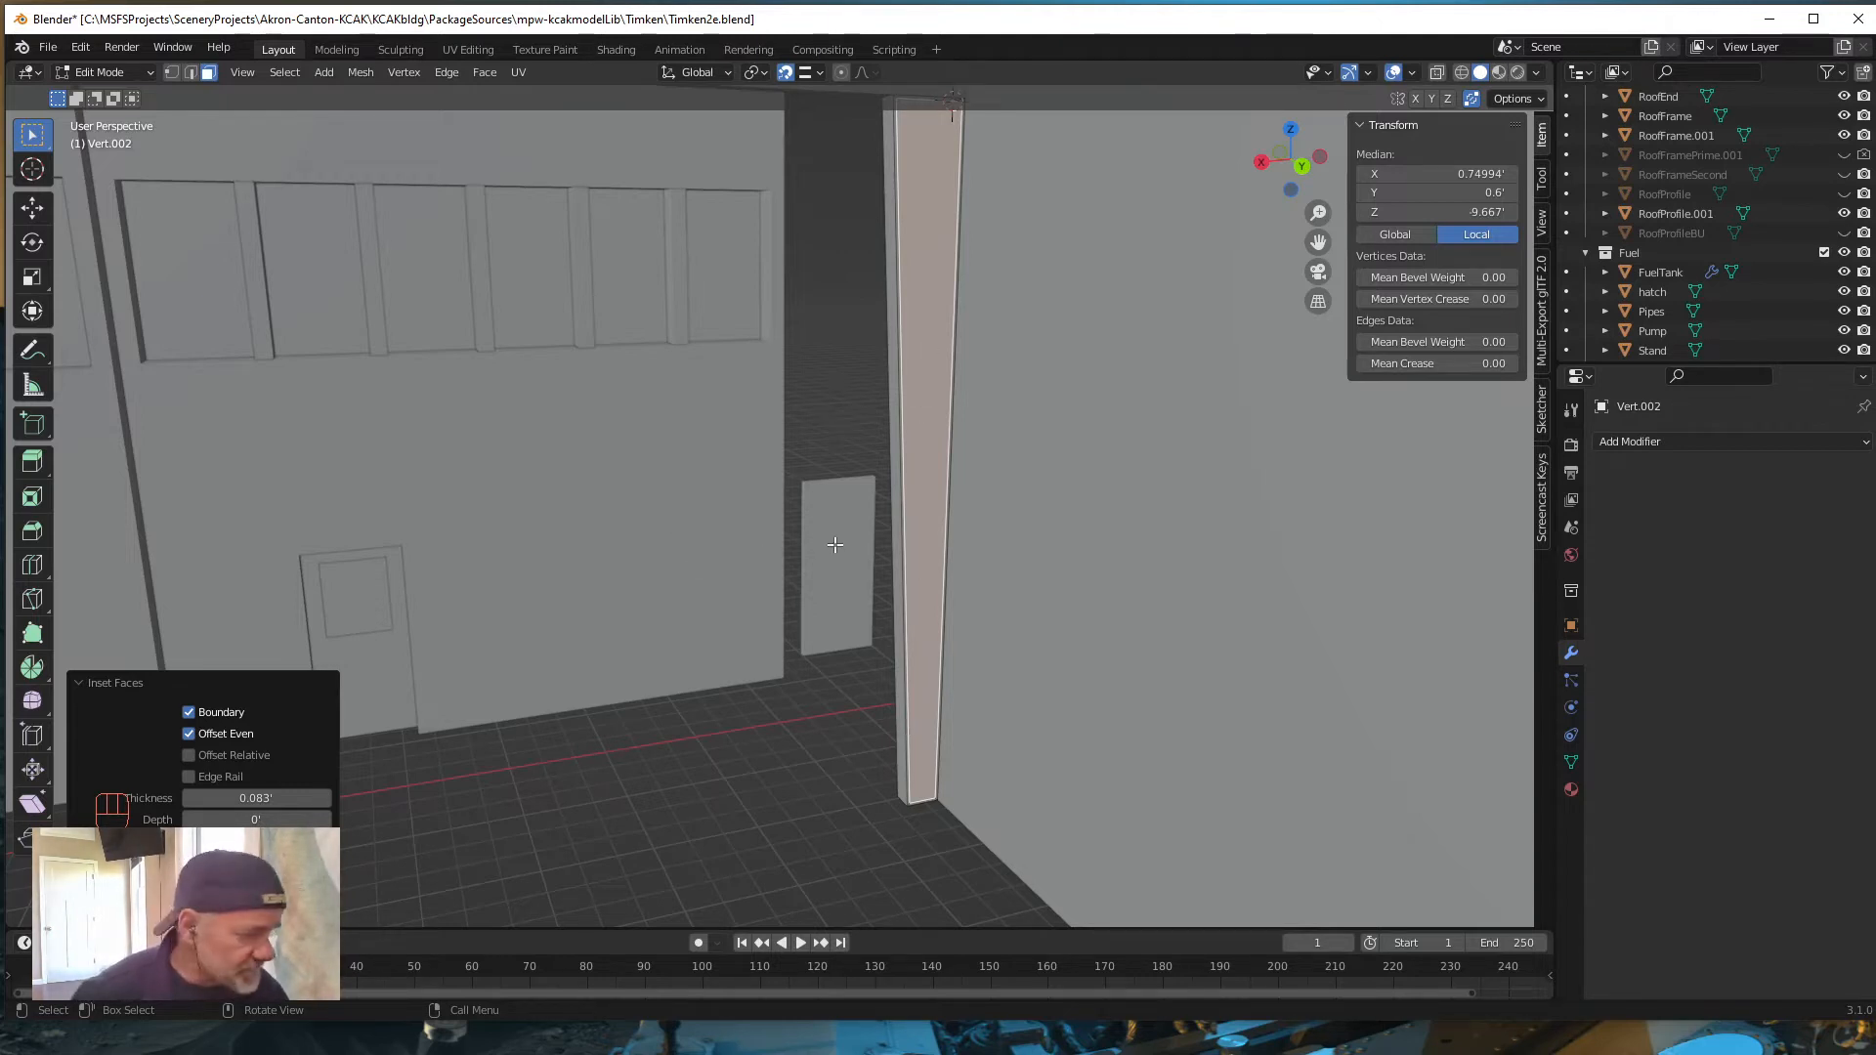
key("e")
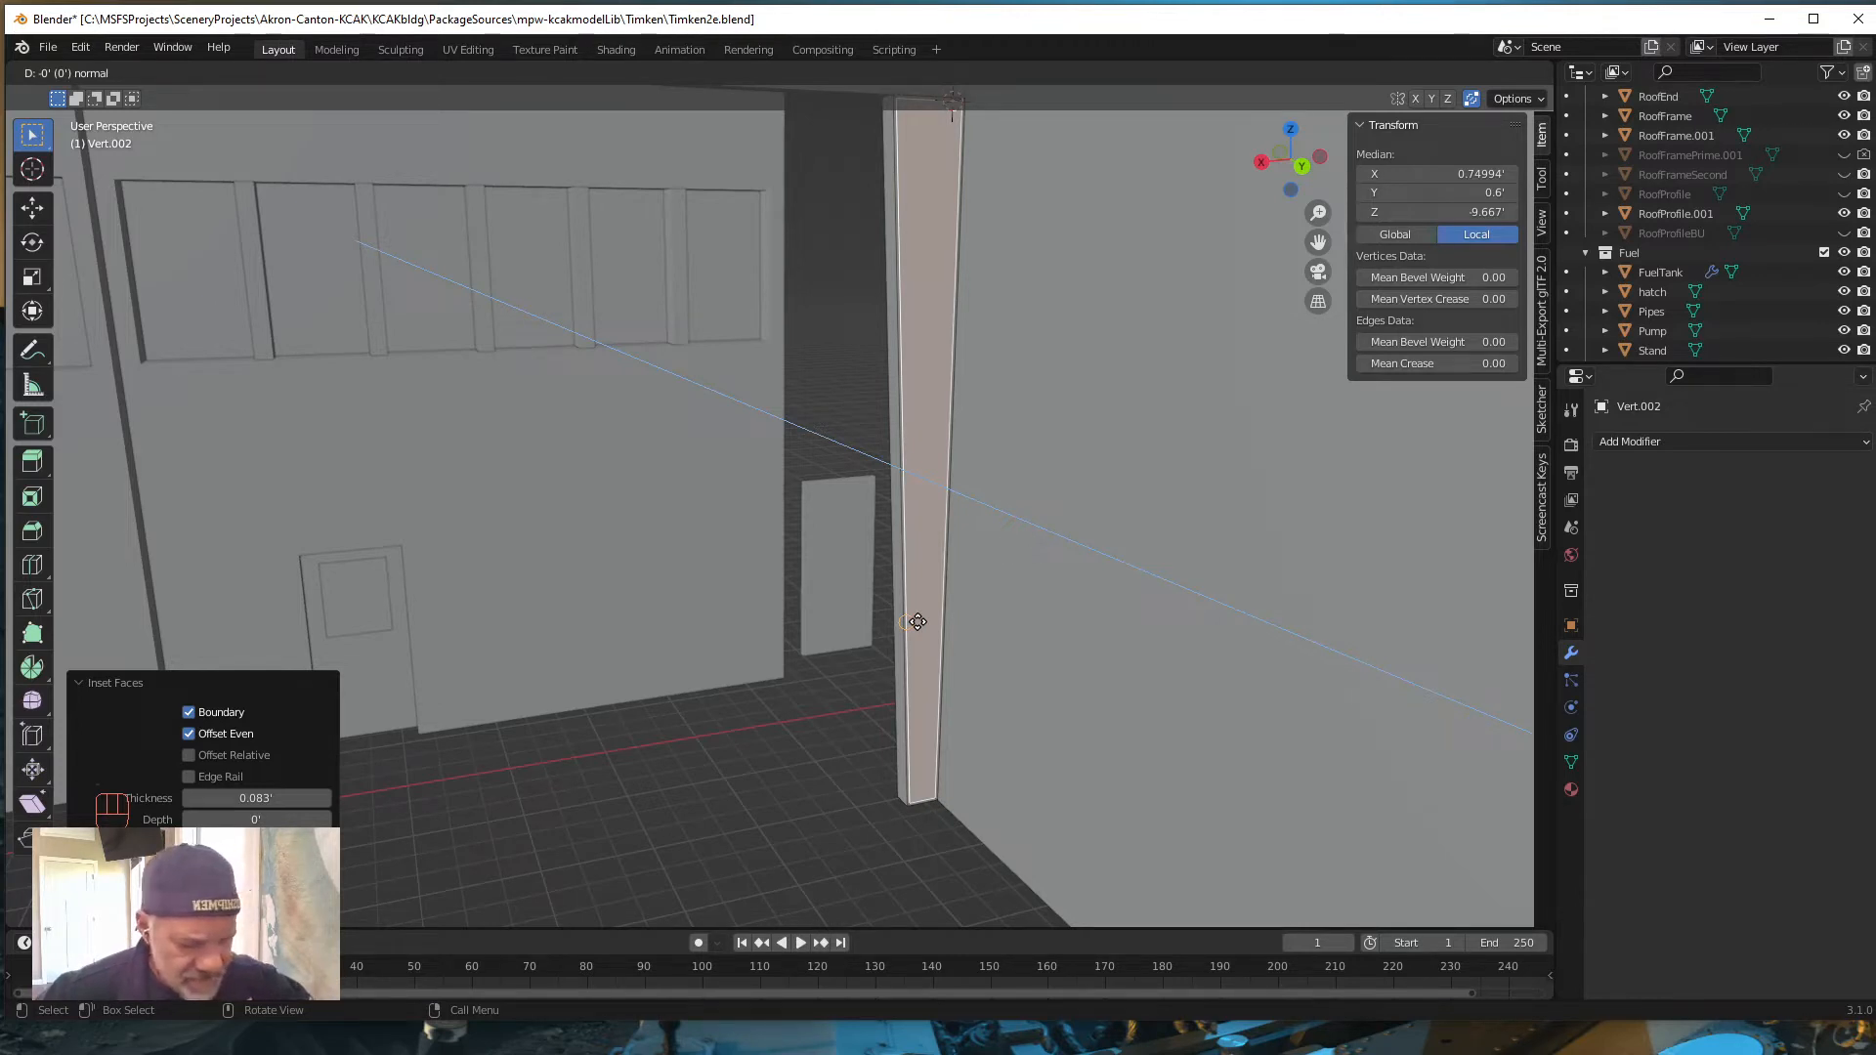
key("KP_Decimal")
key("KP_2")
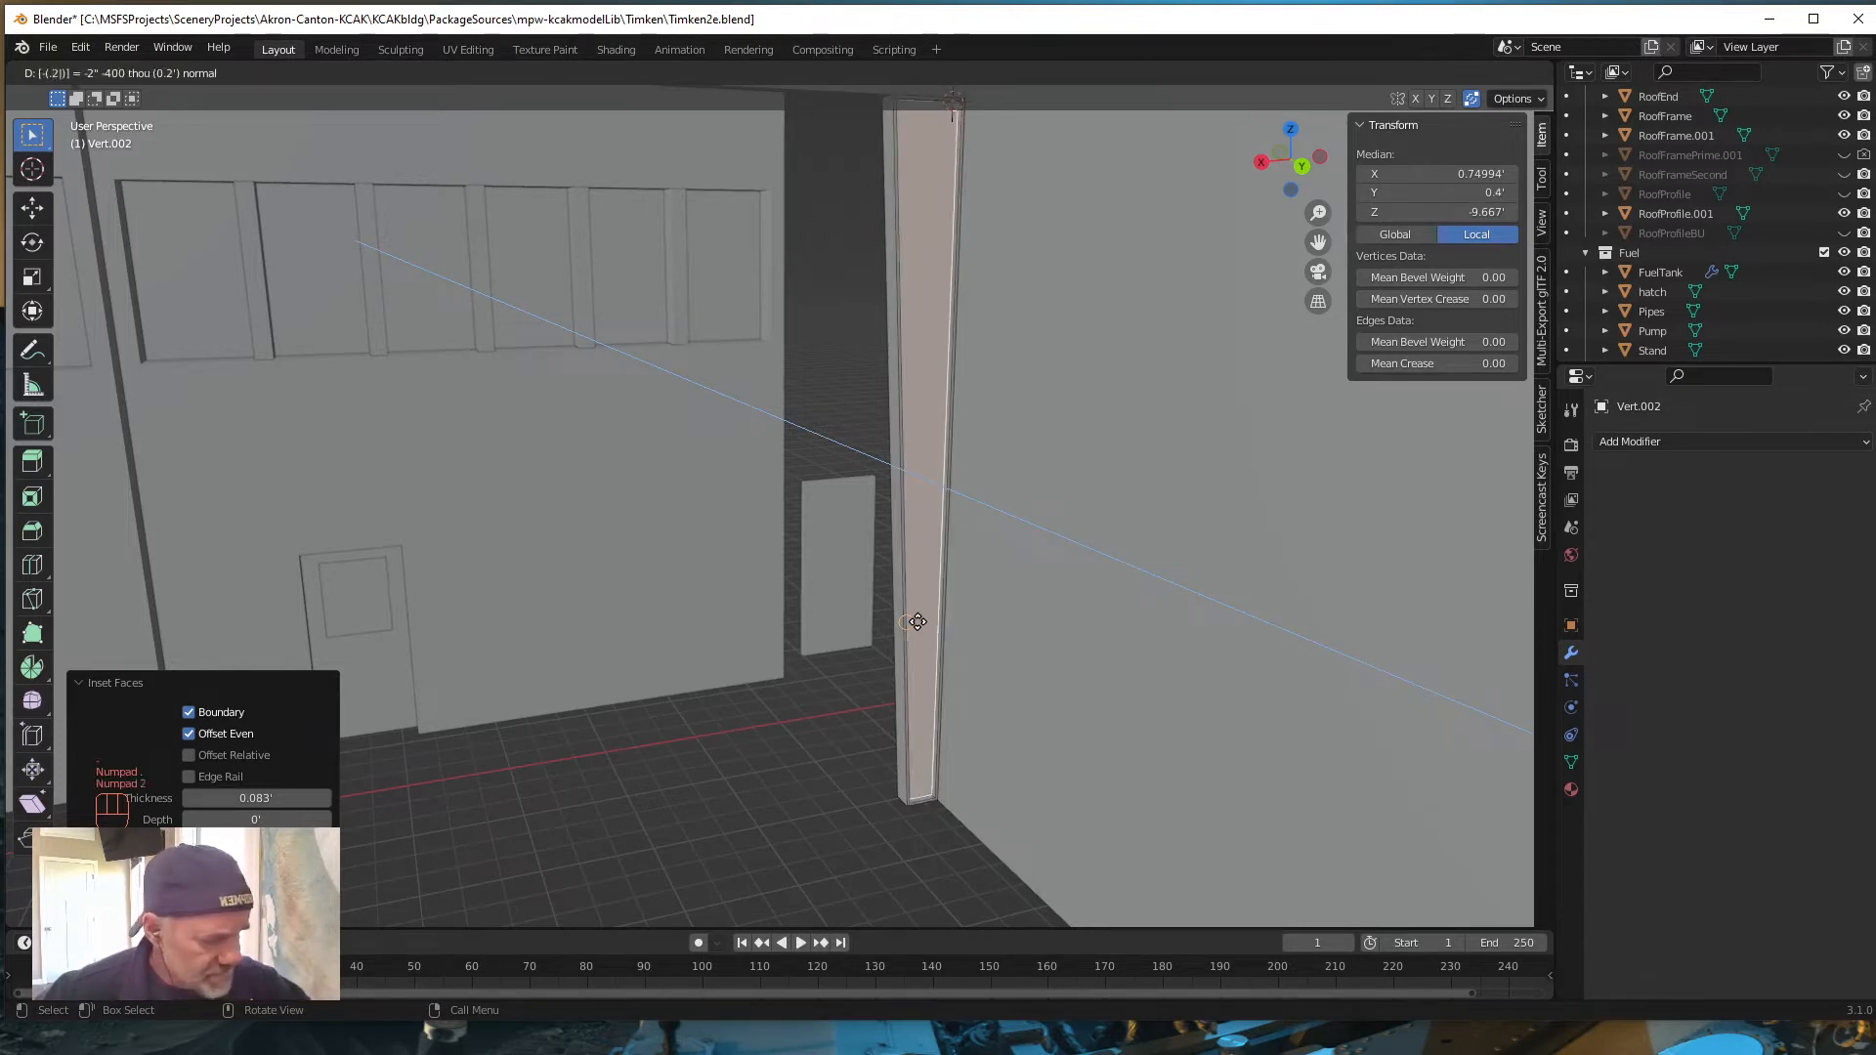
key("KP_5")
key("KP_8")
key("KP_5")
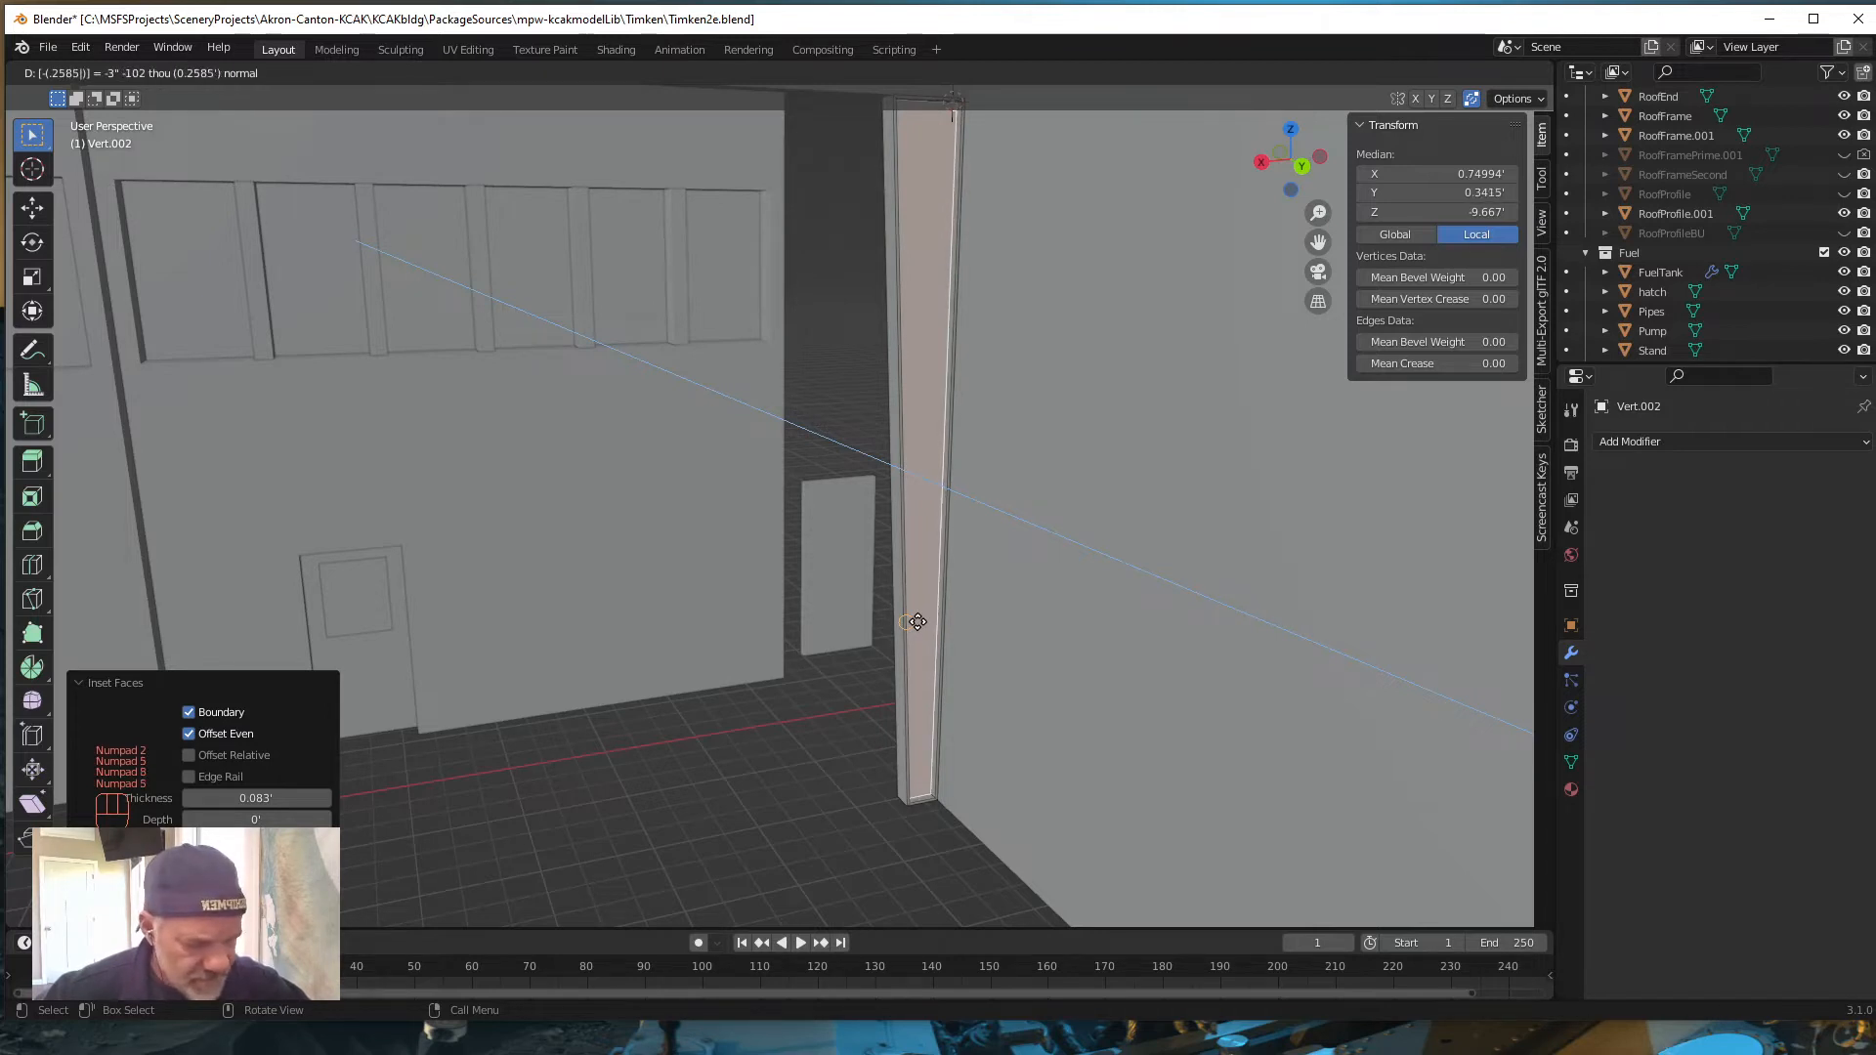
key("KP_Enter")
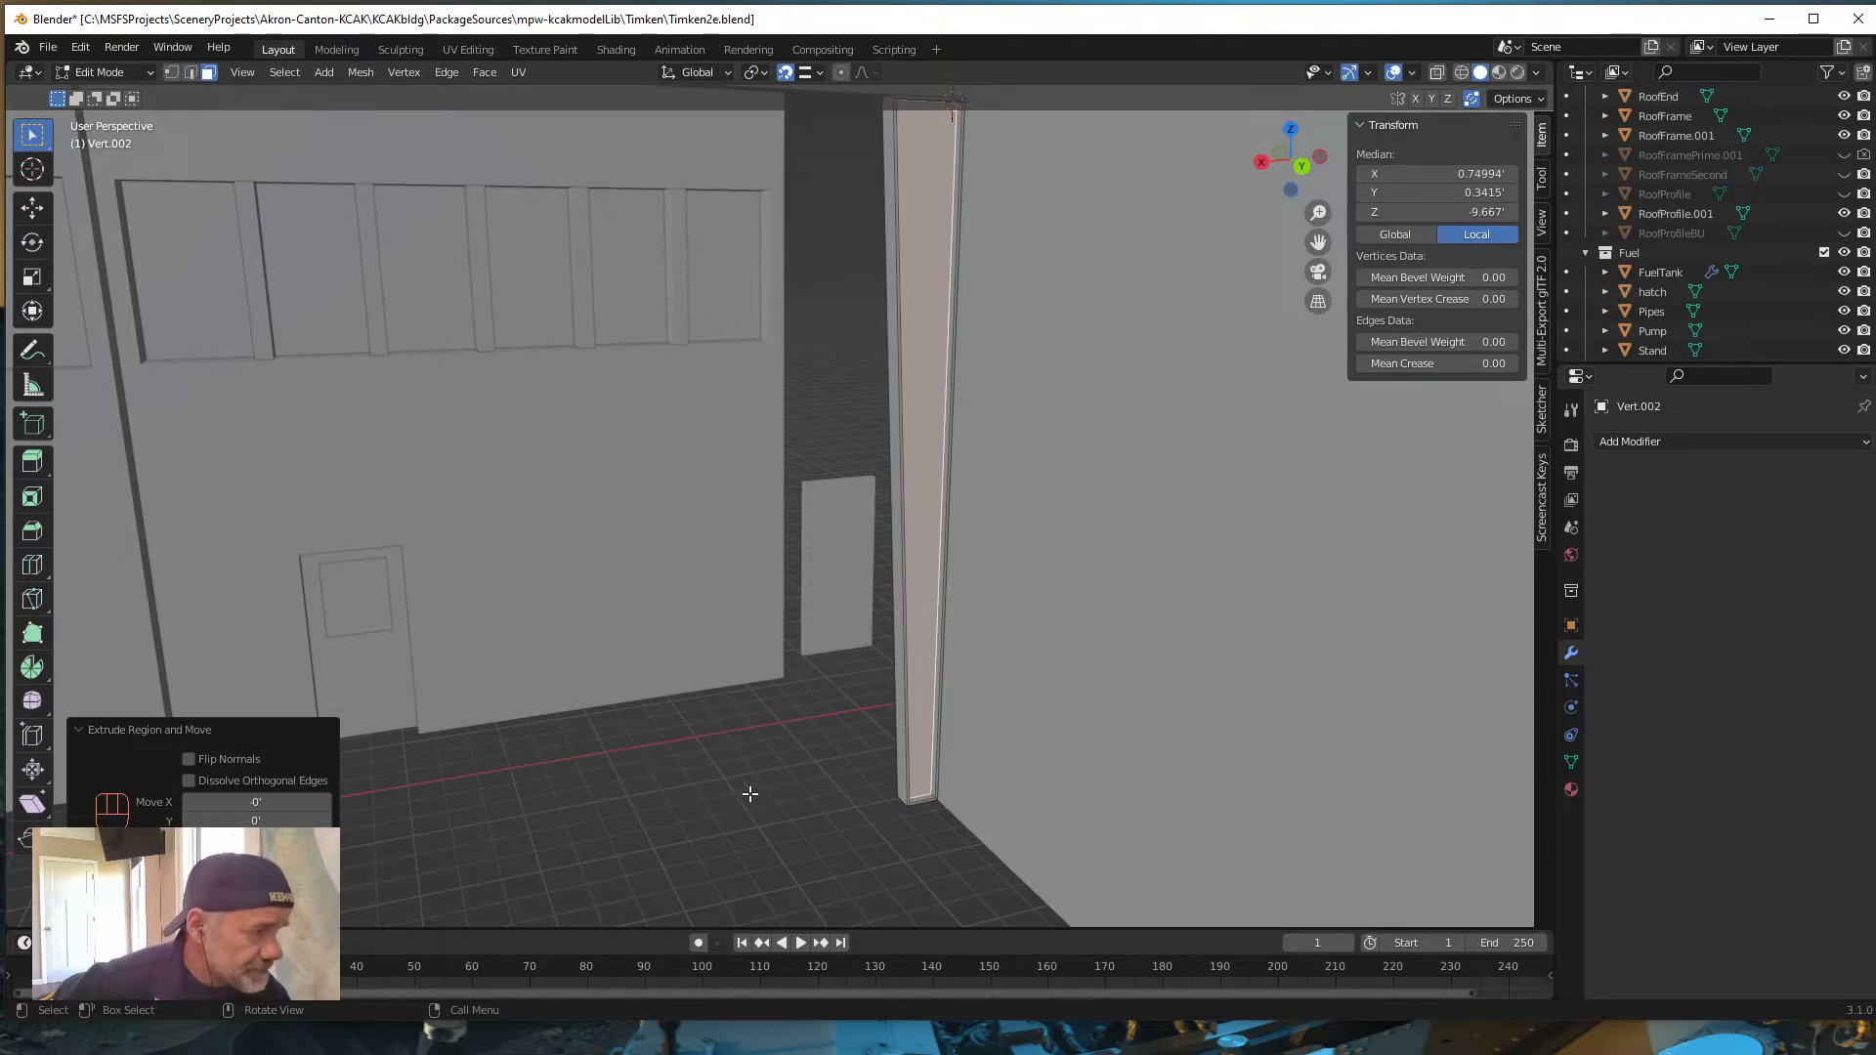
Step: Deselect the recessed face and examine the column against the side wall and roof trusses
middle_click_drag(750, 793, 775, 793)
left_click(776, 809)
middle_click_drag(891, 893, 817, 758)
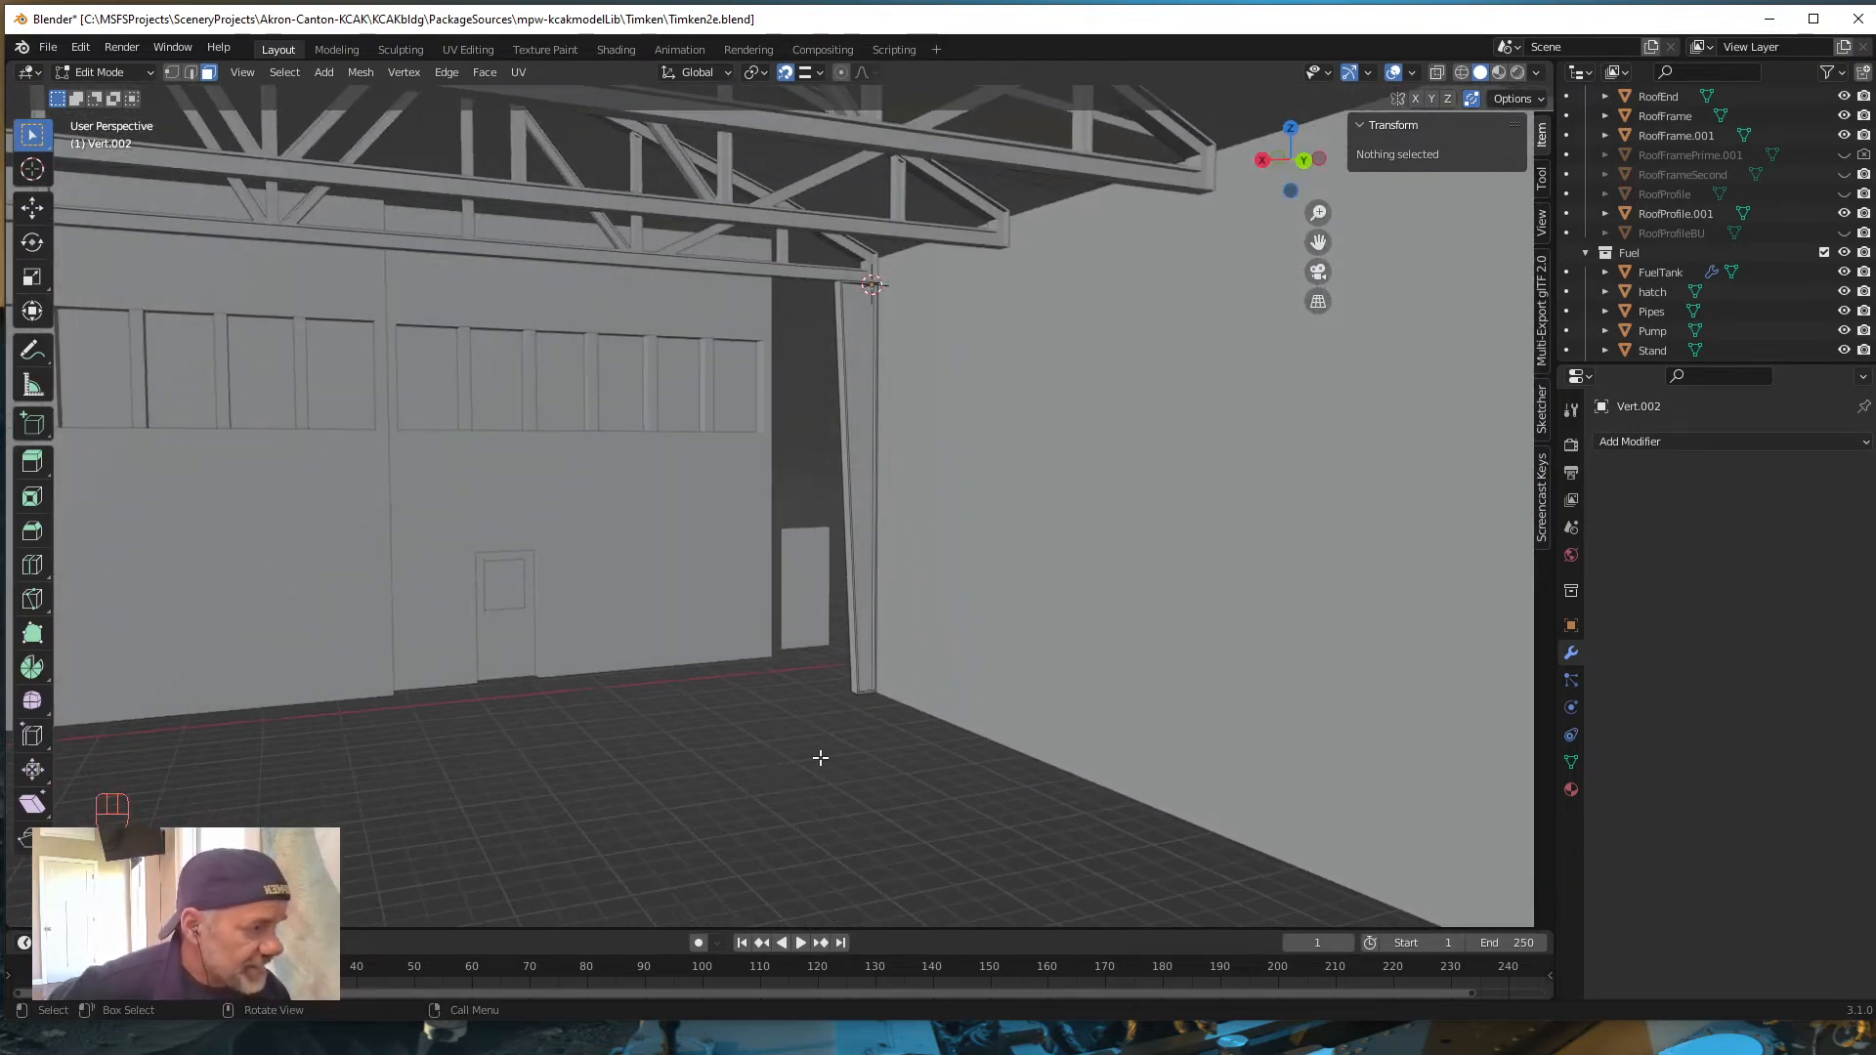
scroll(825, 758, "down", 4)
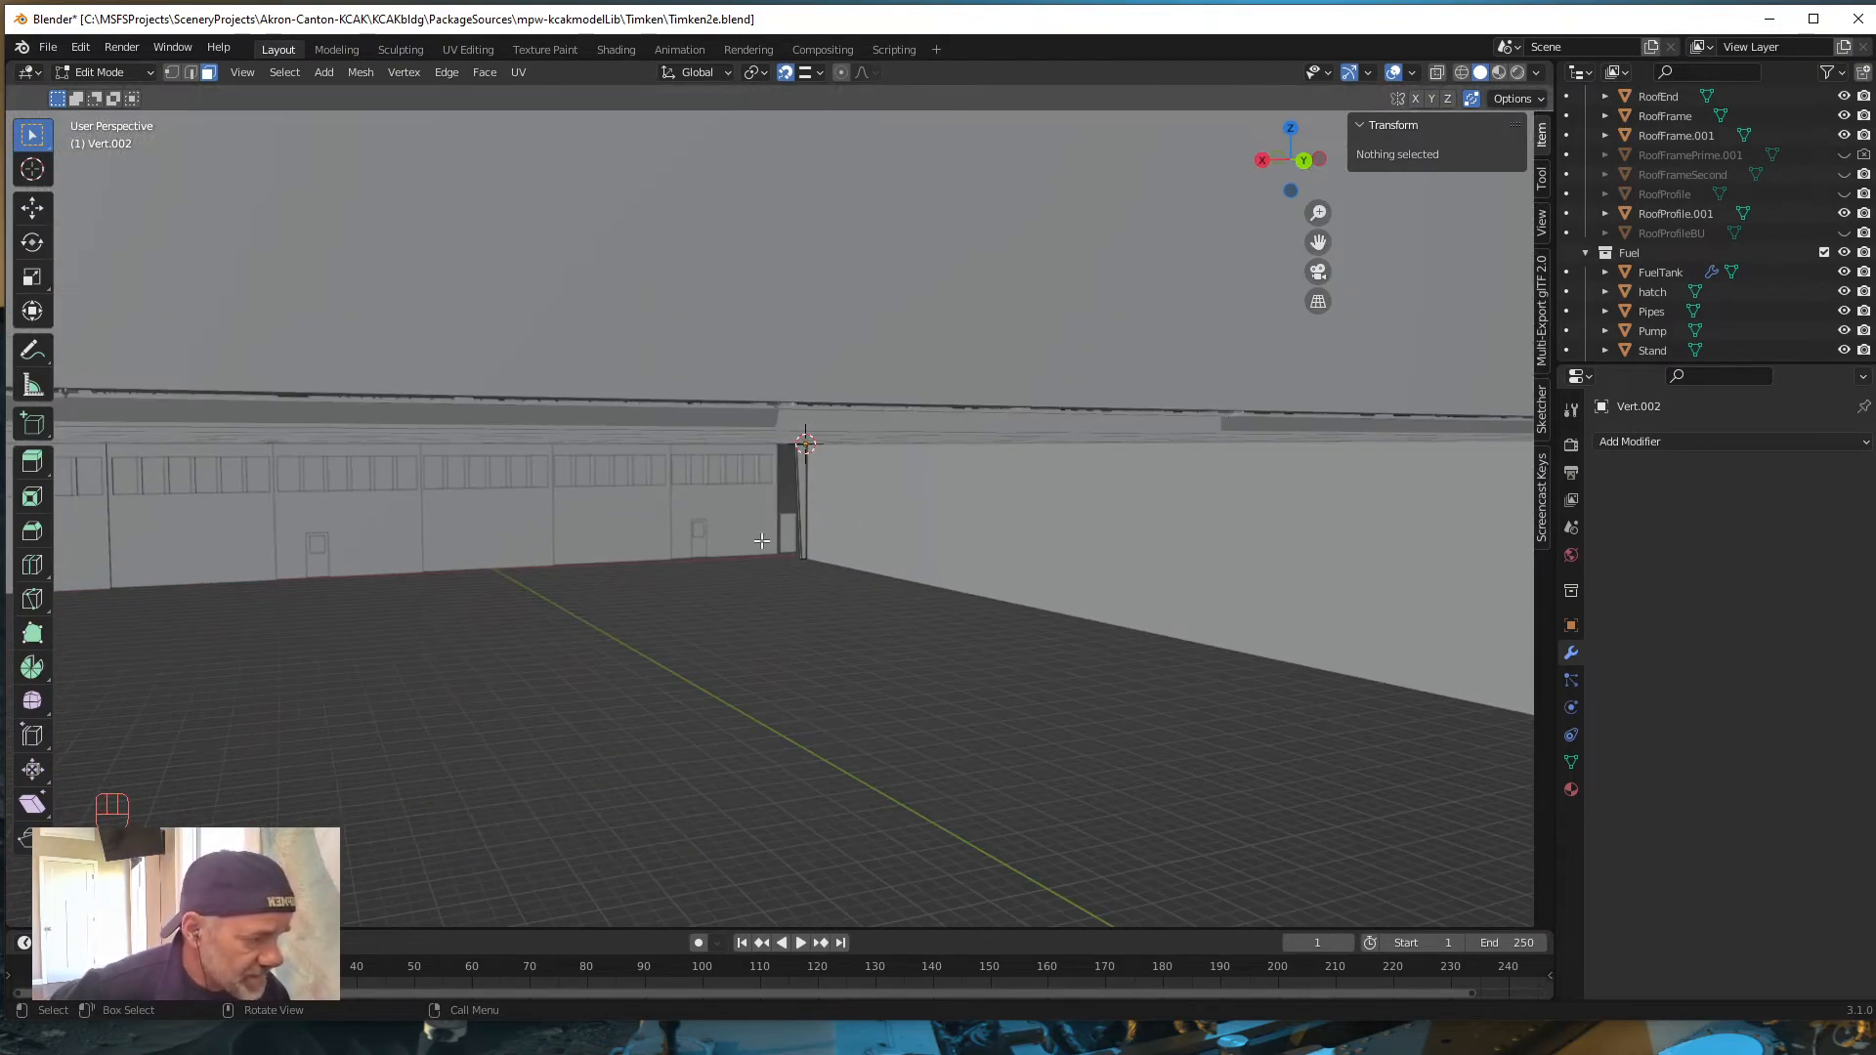
scroll(761, 540, "up", 7)
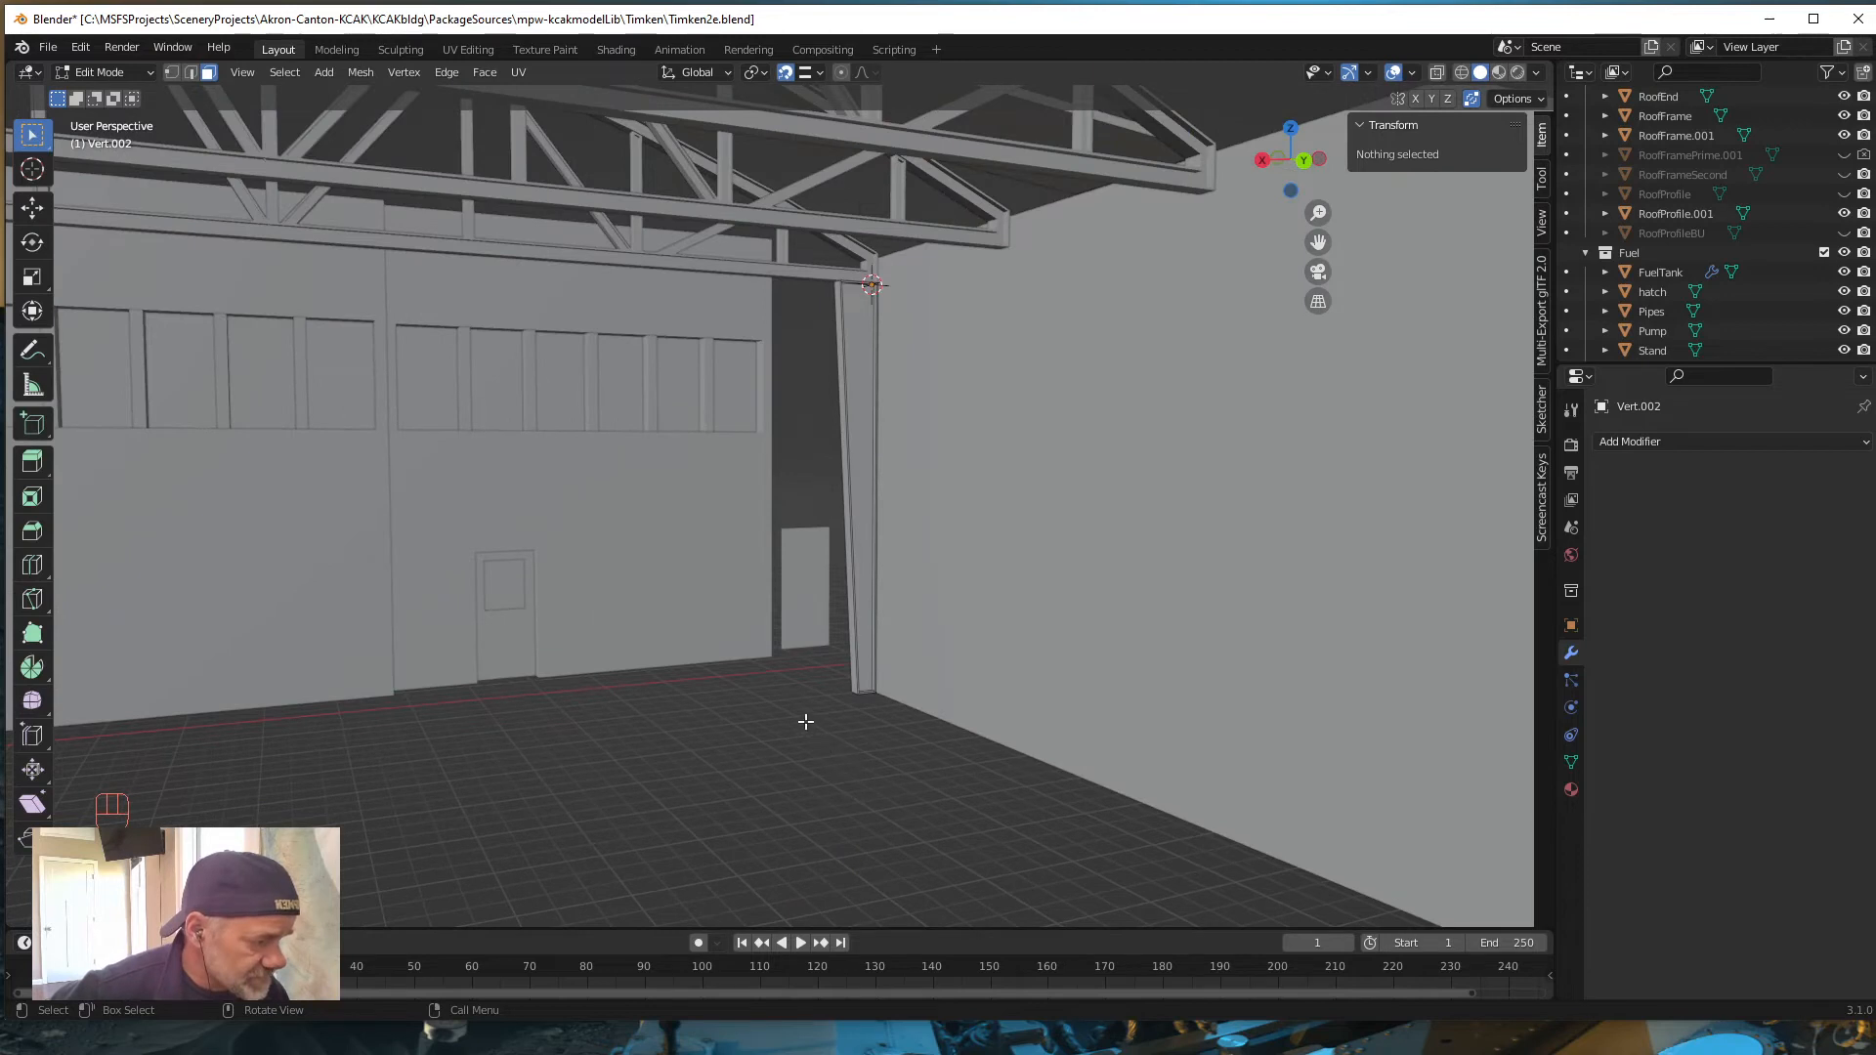
Step: Select the column's visible faces and examine its placement from inside the hangar and from outside its open front
left_click_drag(782, 731, 904, 278)
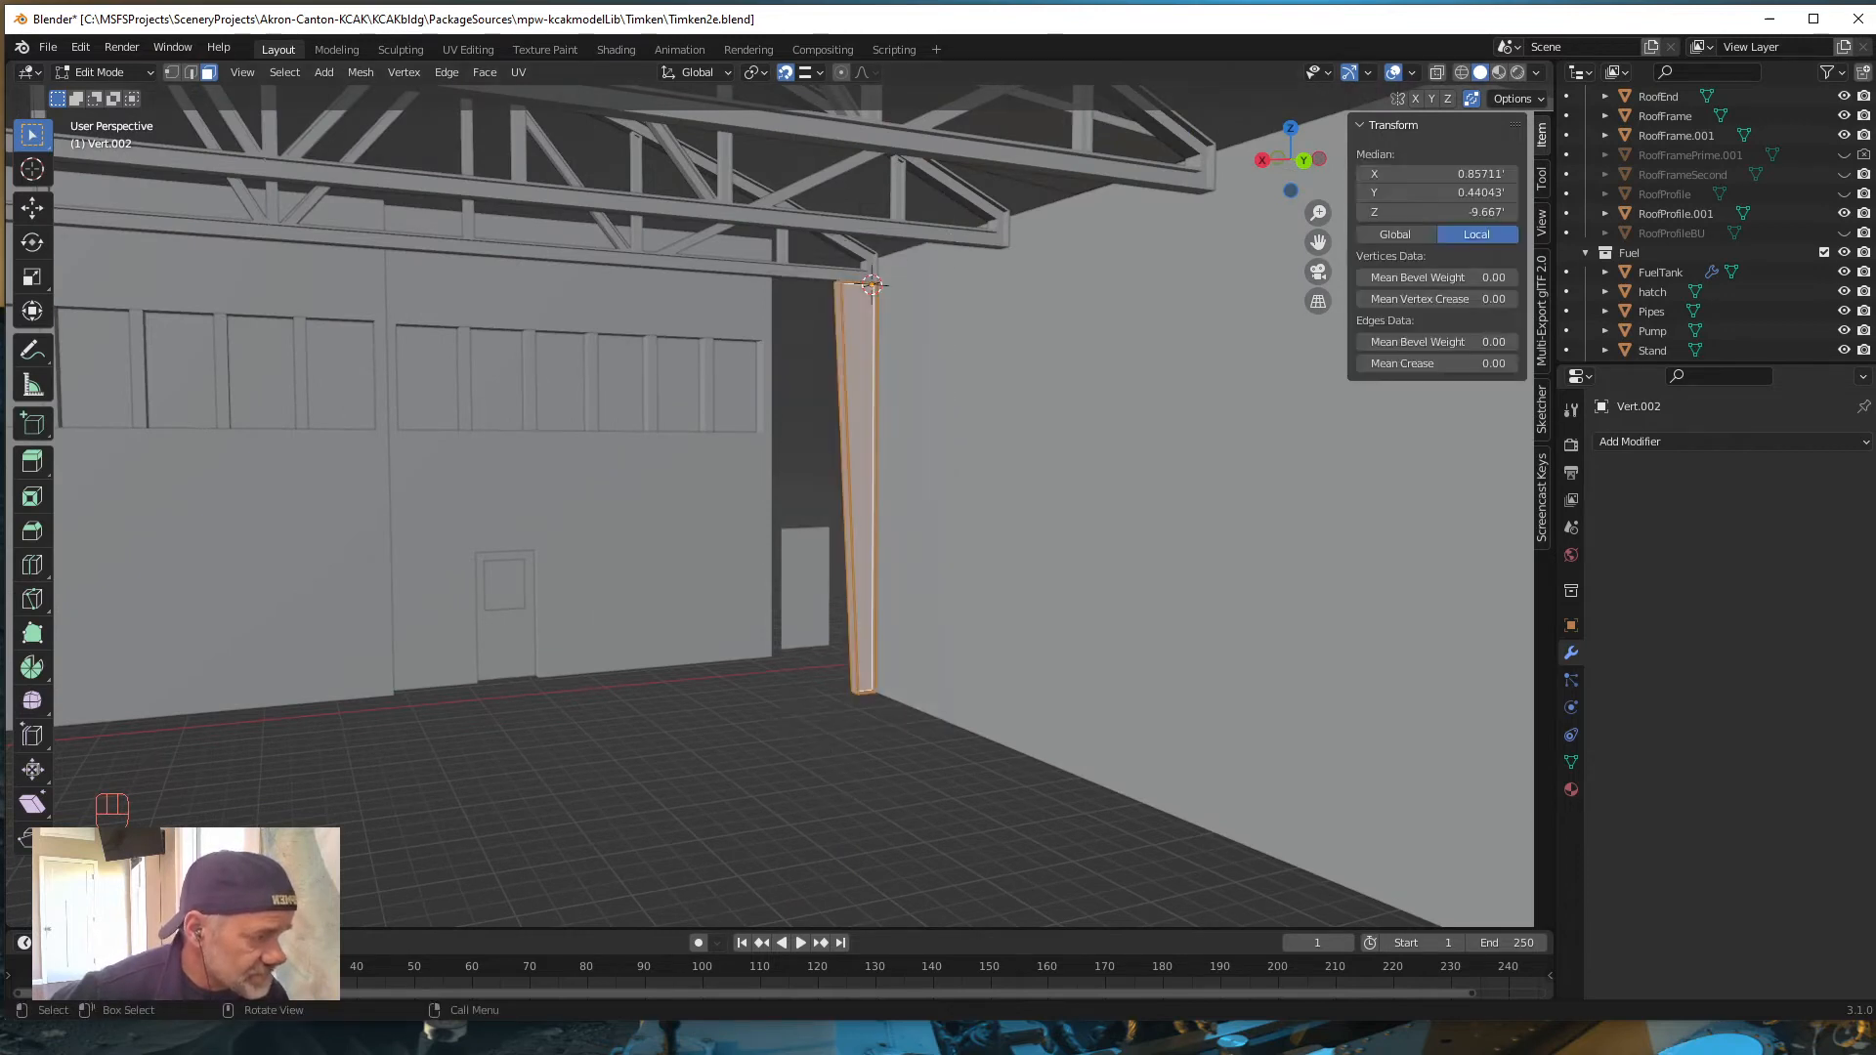
scroll(568, 806, "down", 1)
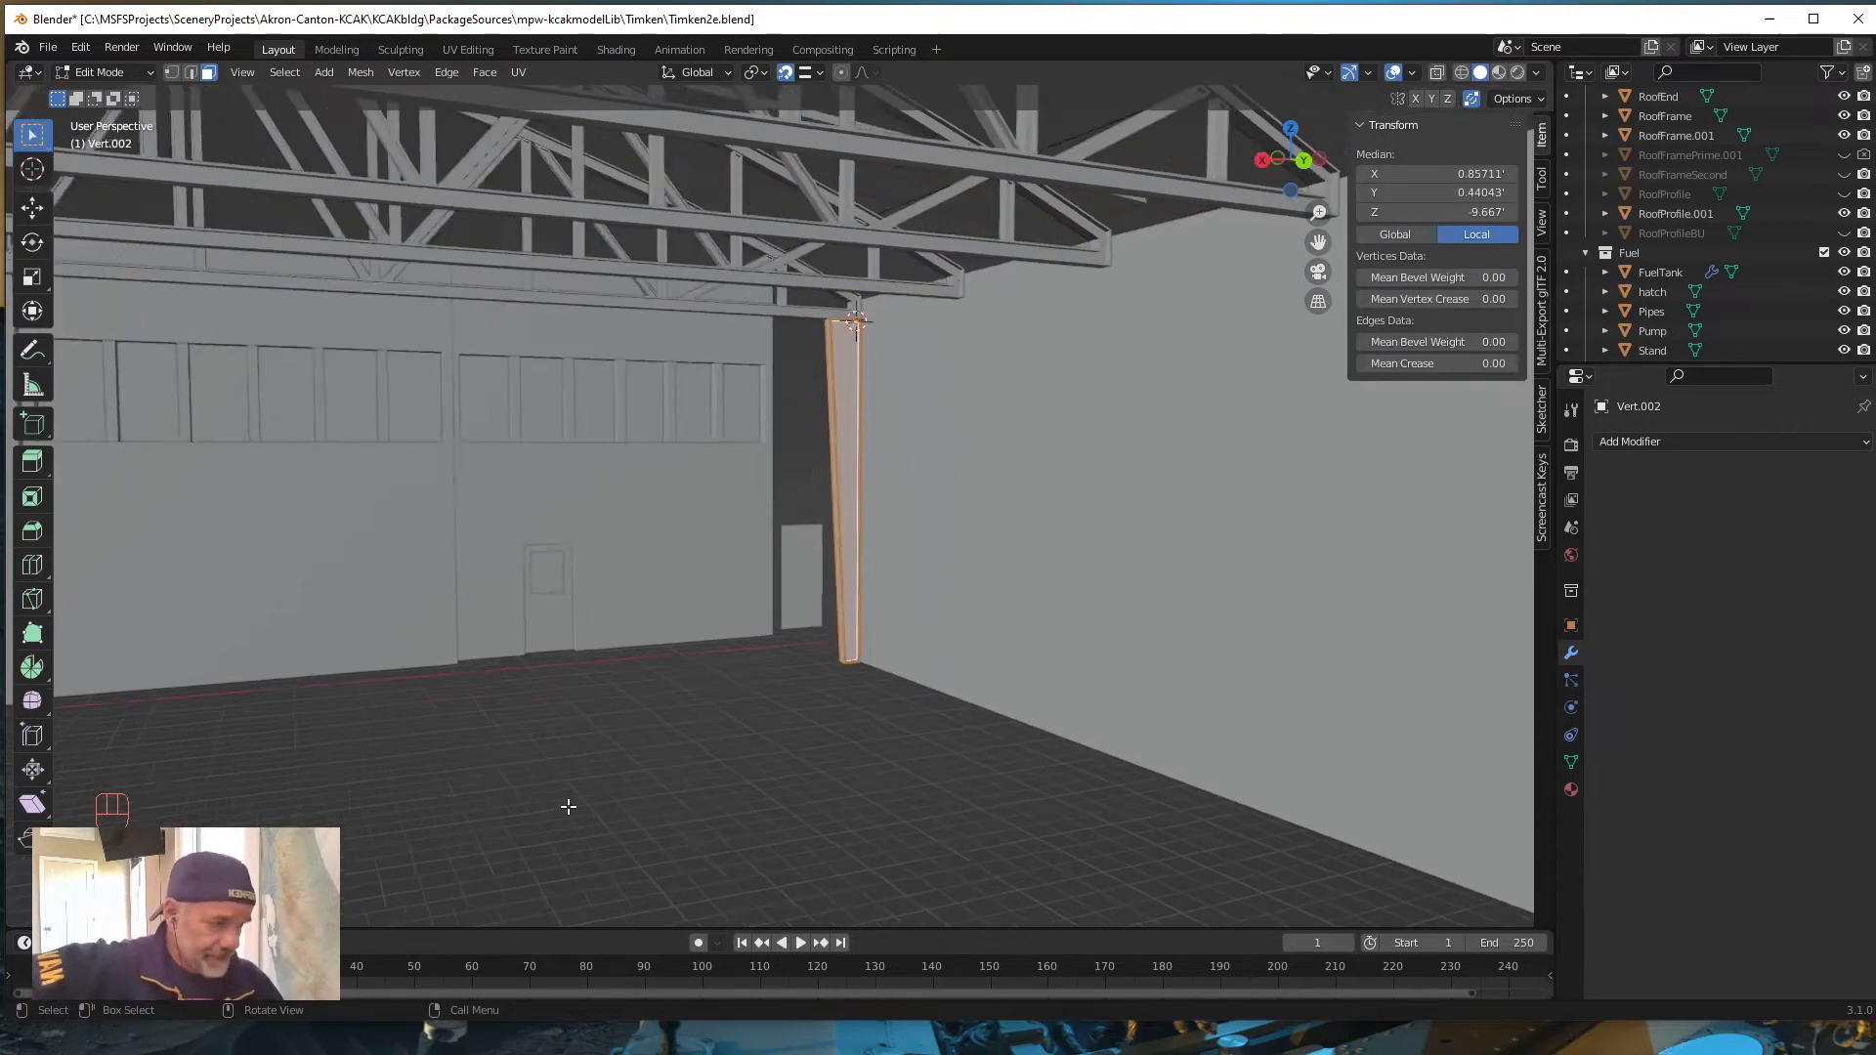
scroll(569, 806, "down", 1)
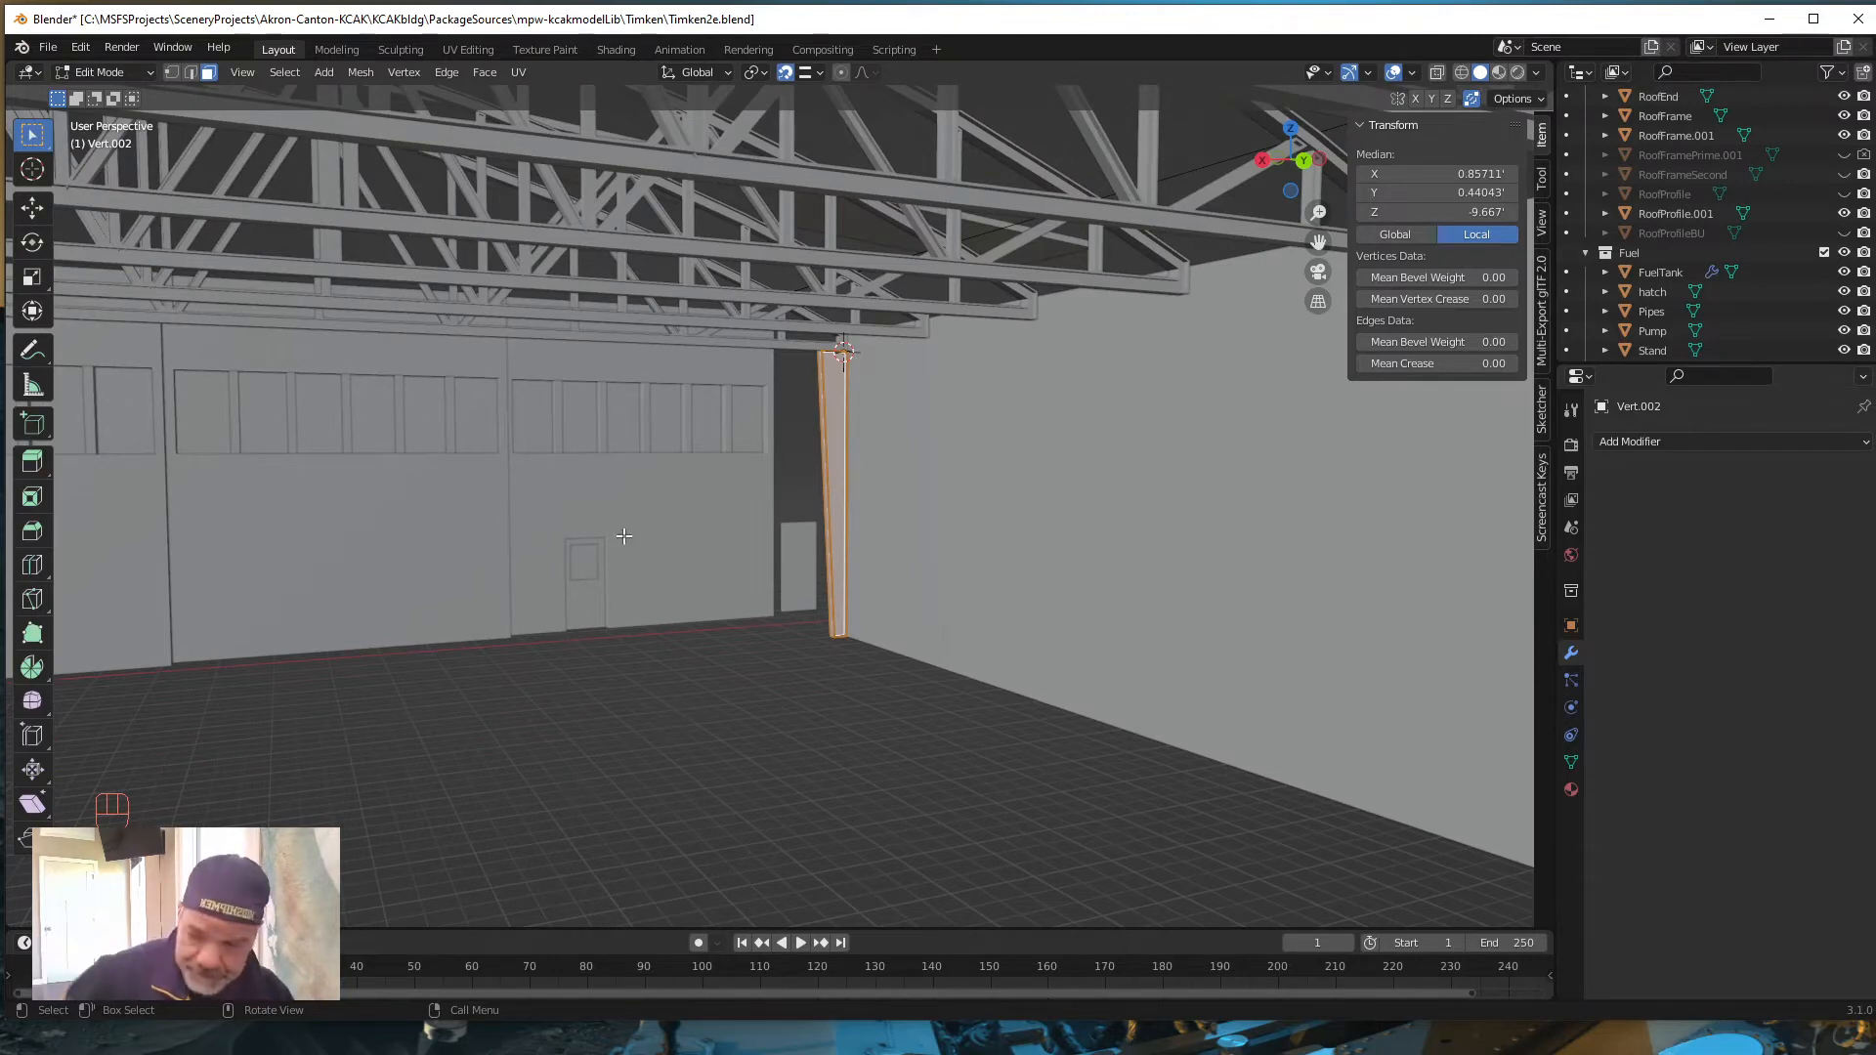
middle_click_drag(642, 651, 870, 717)
scroll(872, 712, "down", 3)
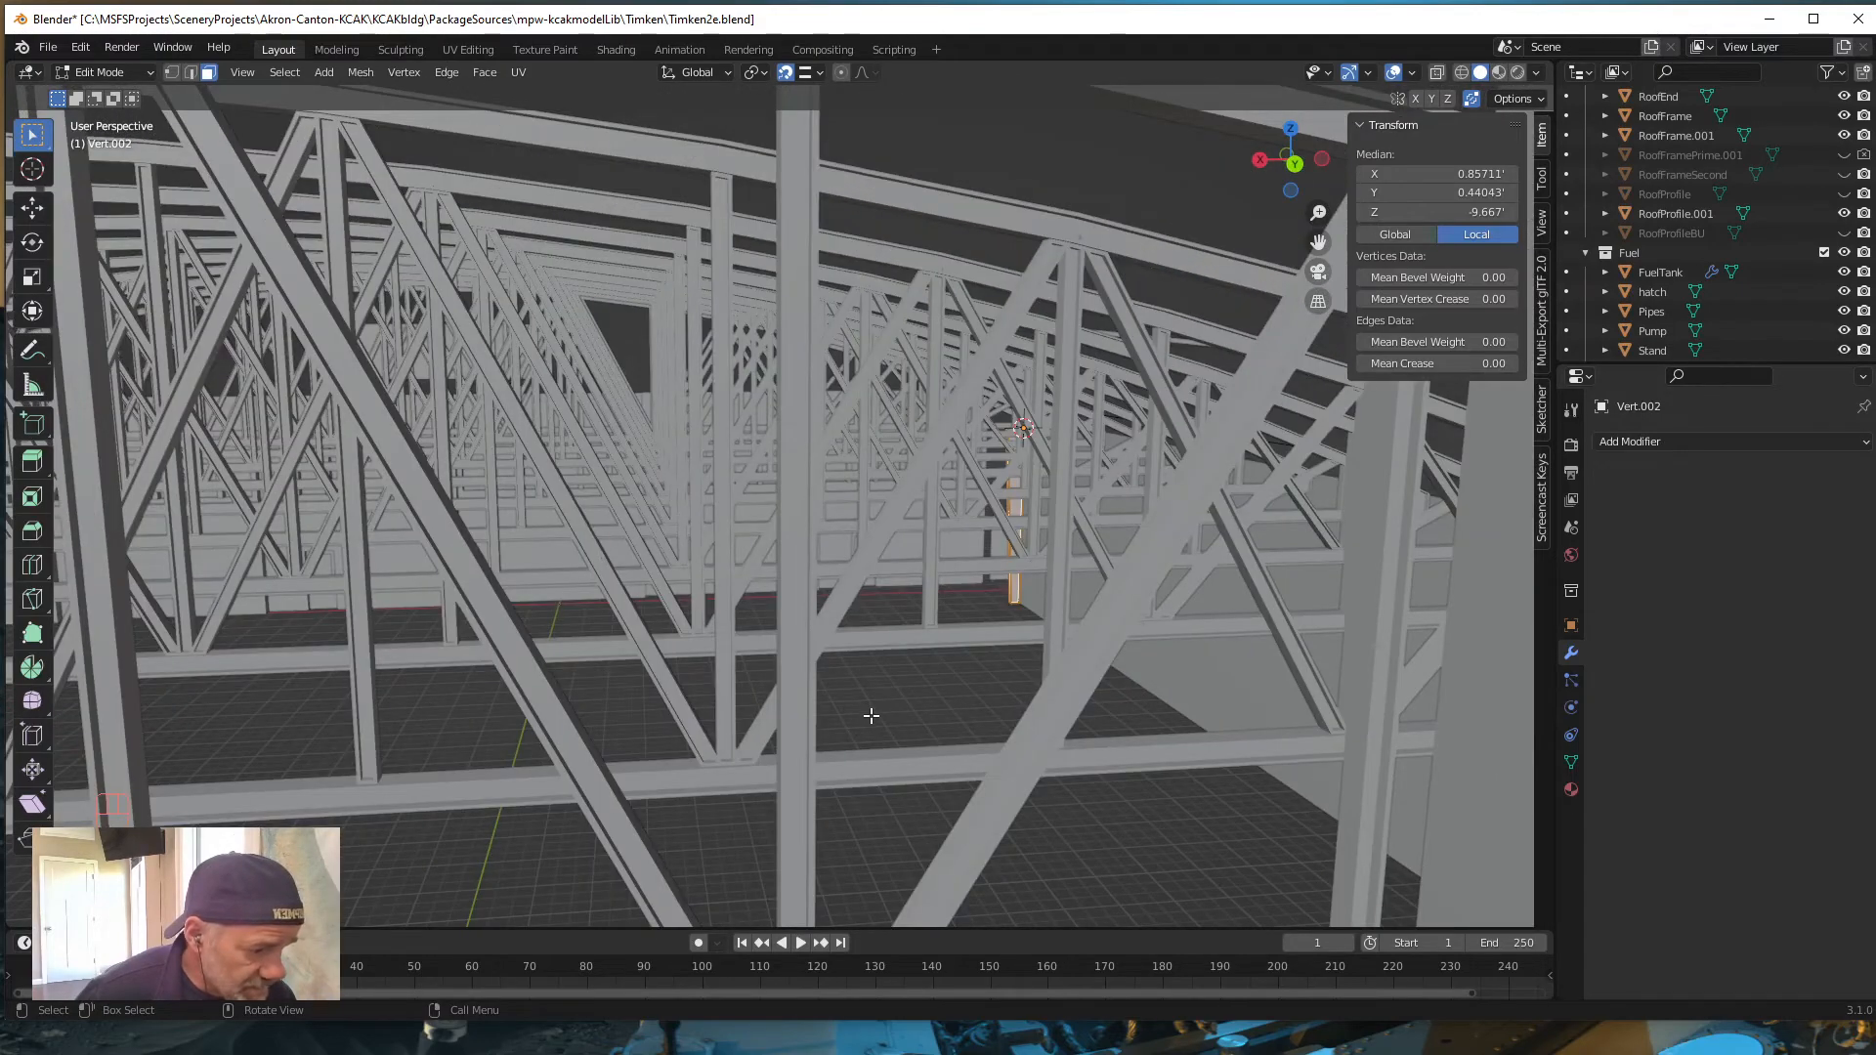
scroll(871, 717, "down", 6)
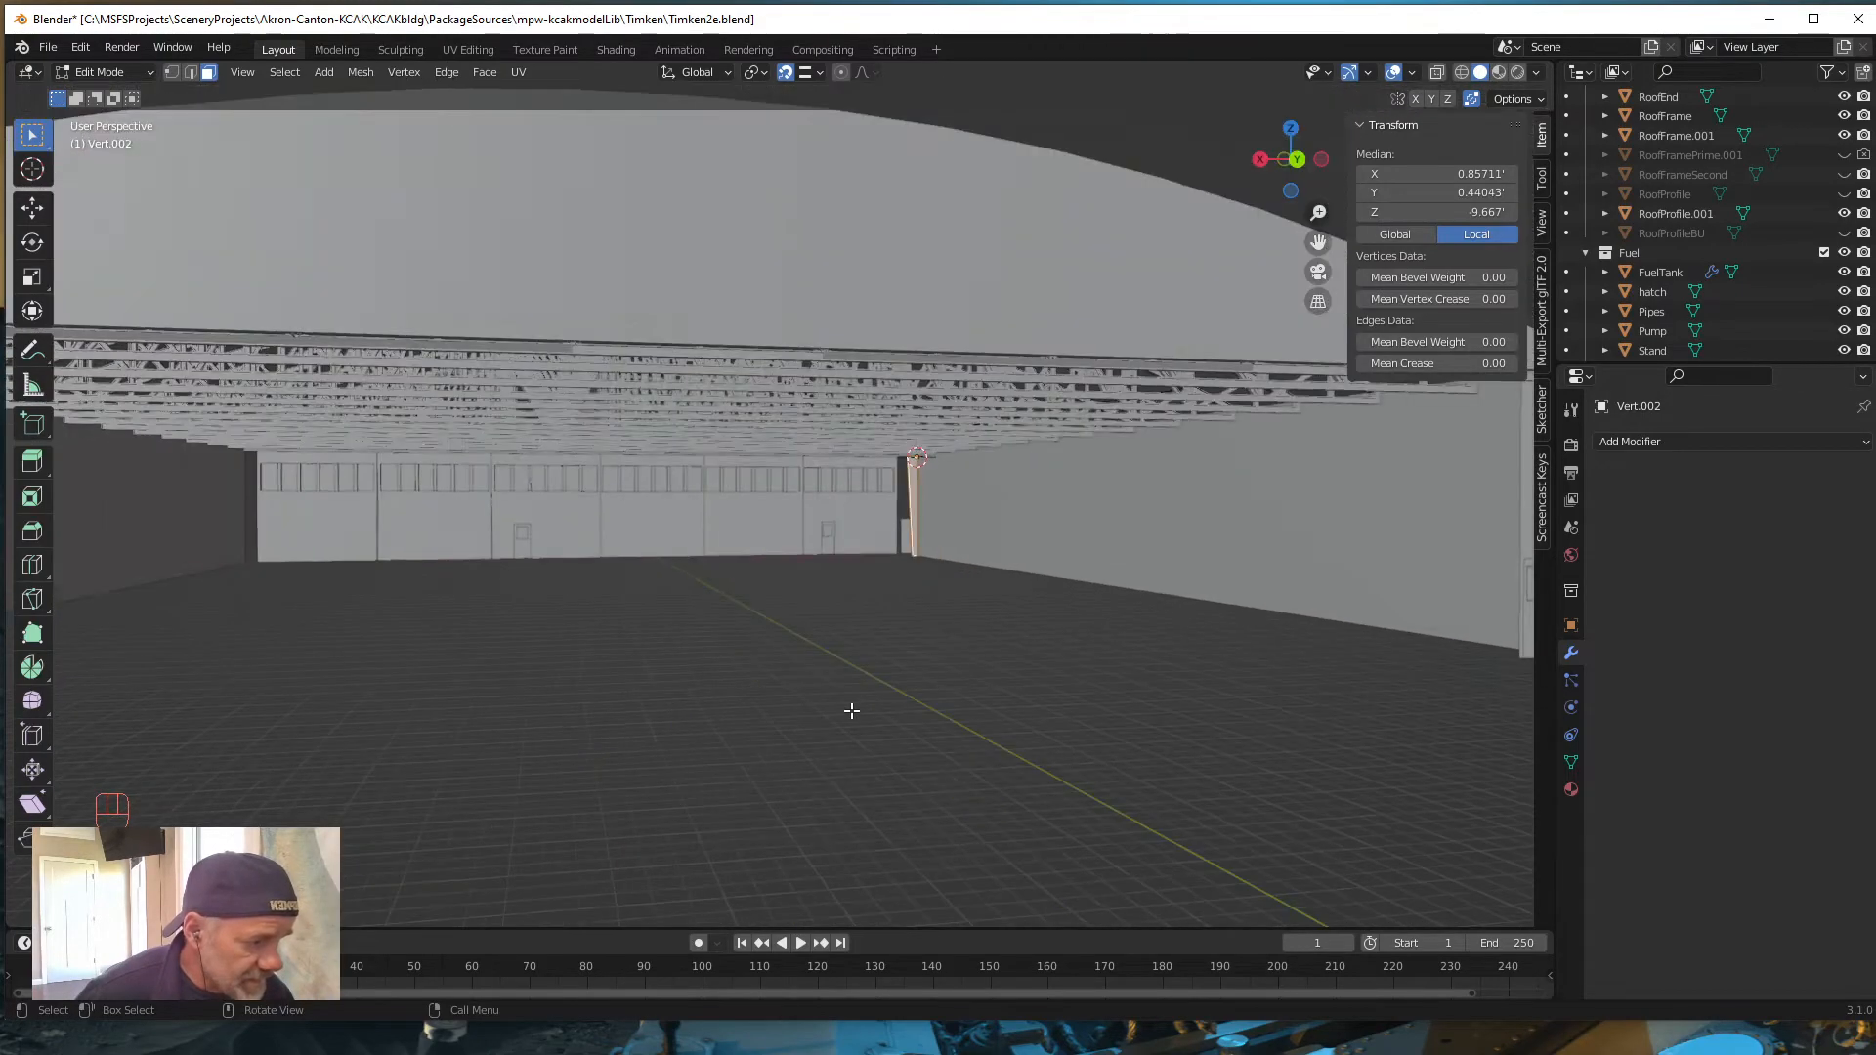
scroll(852, 710, "down", 4)
middle_click_drag(850, 712, 929, 620)
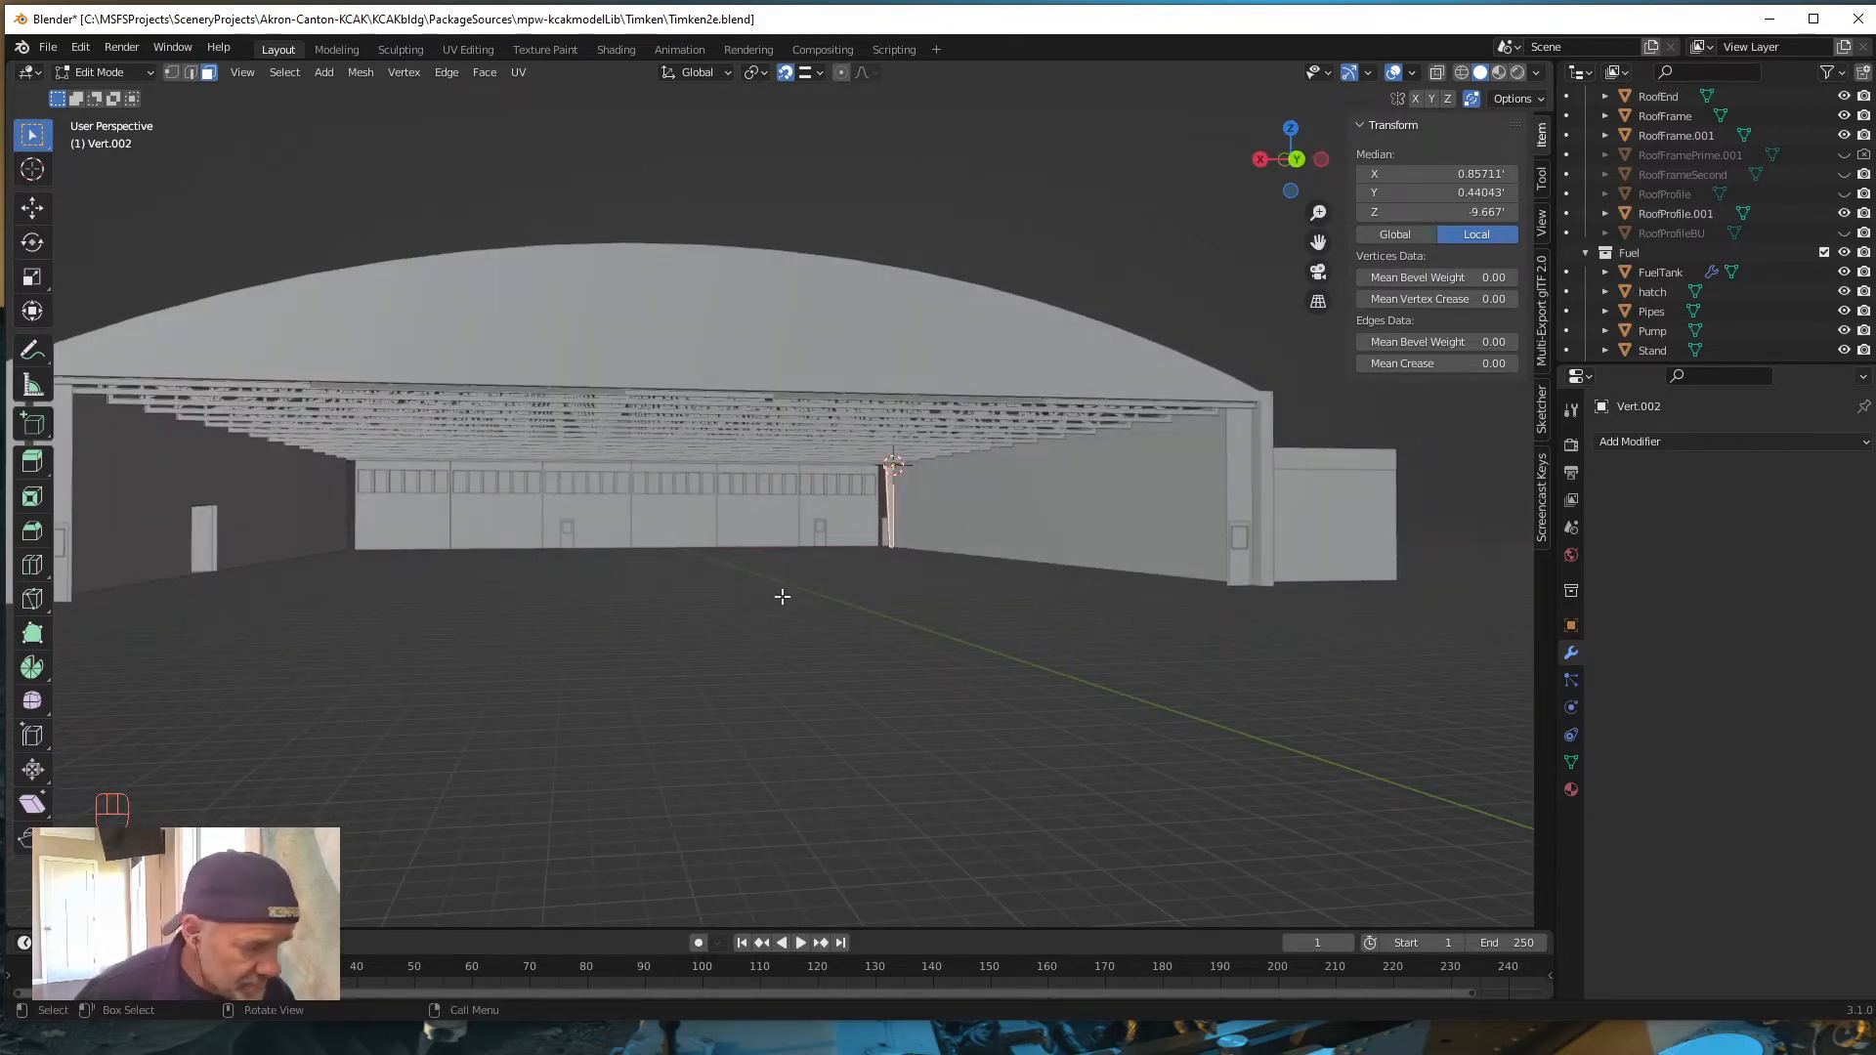
scroll(880, 606, "up", 8)
middle_click_drag(952, 620, 929, 619)
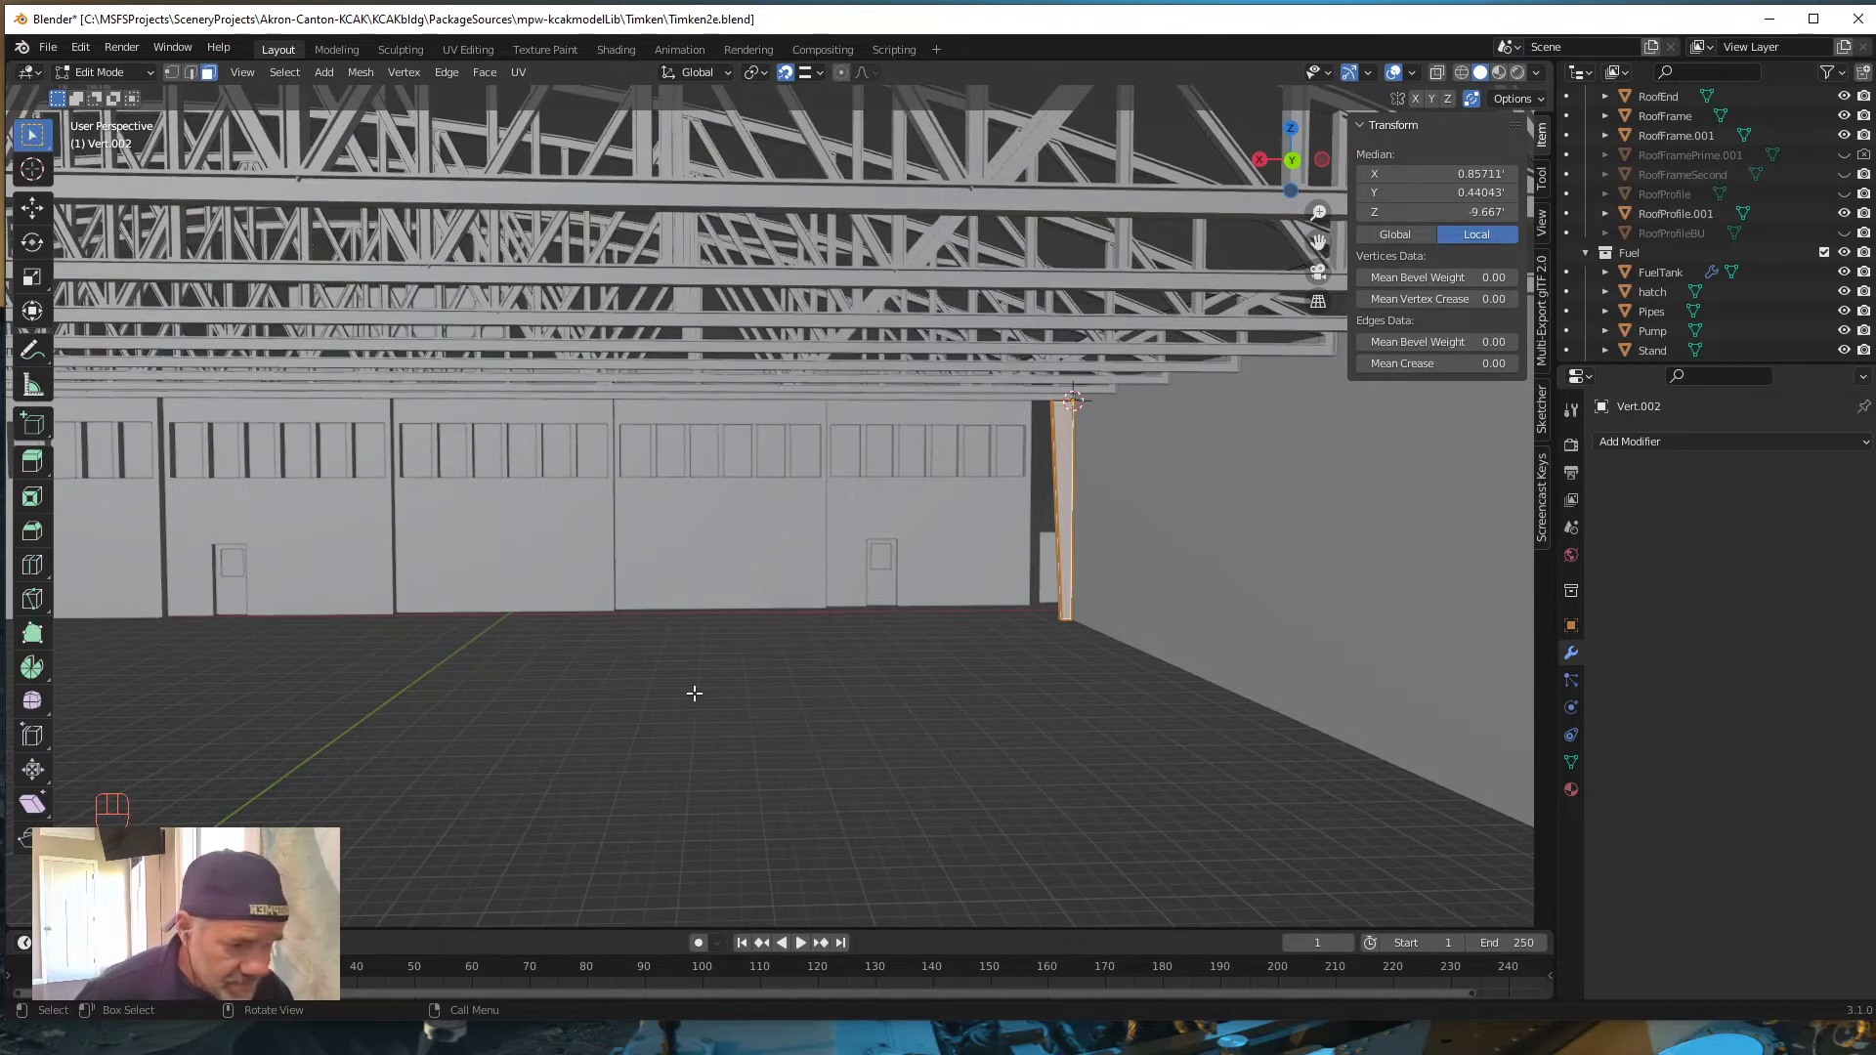
scroll(568, 753, "down", 6)
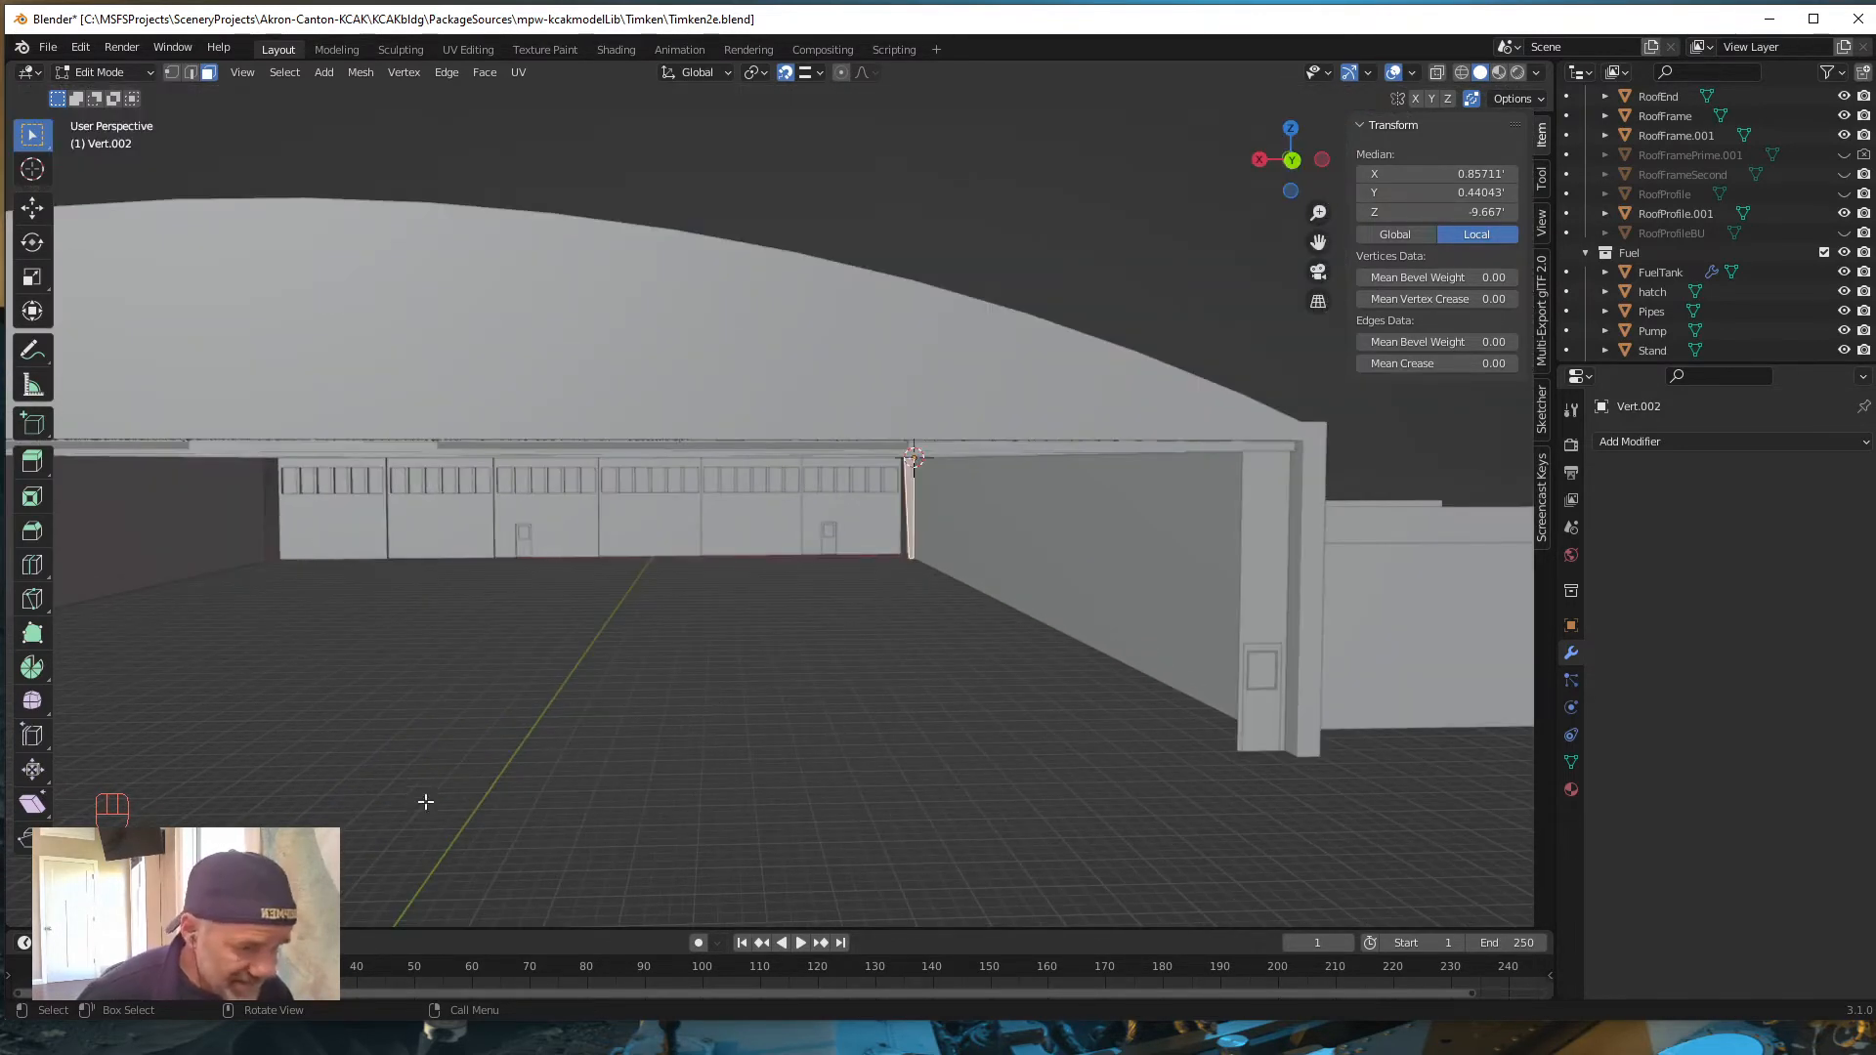
scroll(616, 766, "down", 4)
scroll(619, 762, "up", 7)
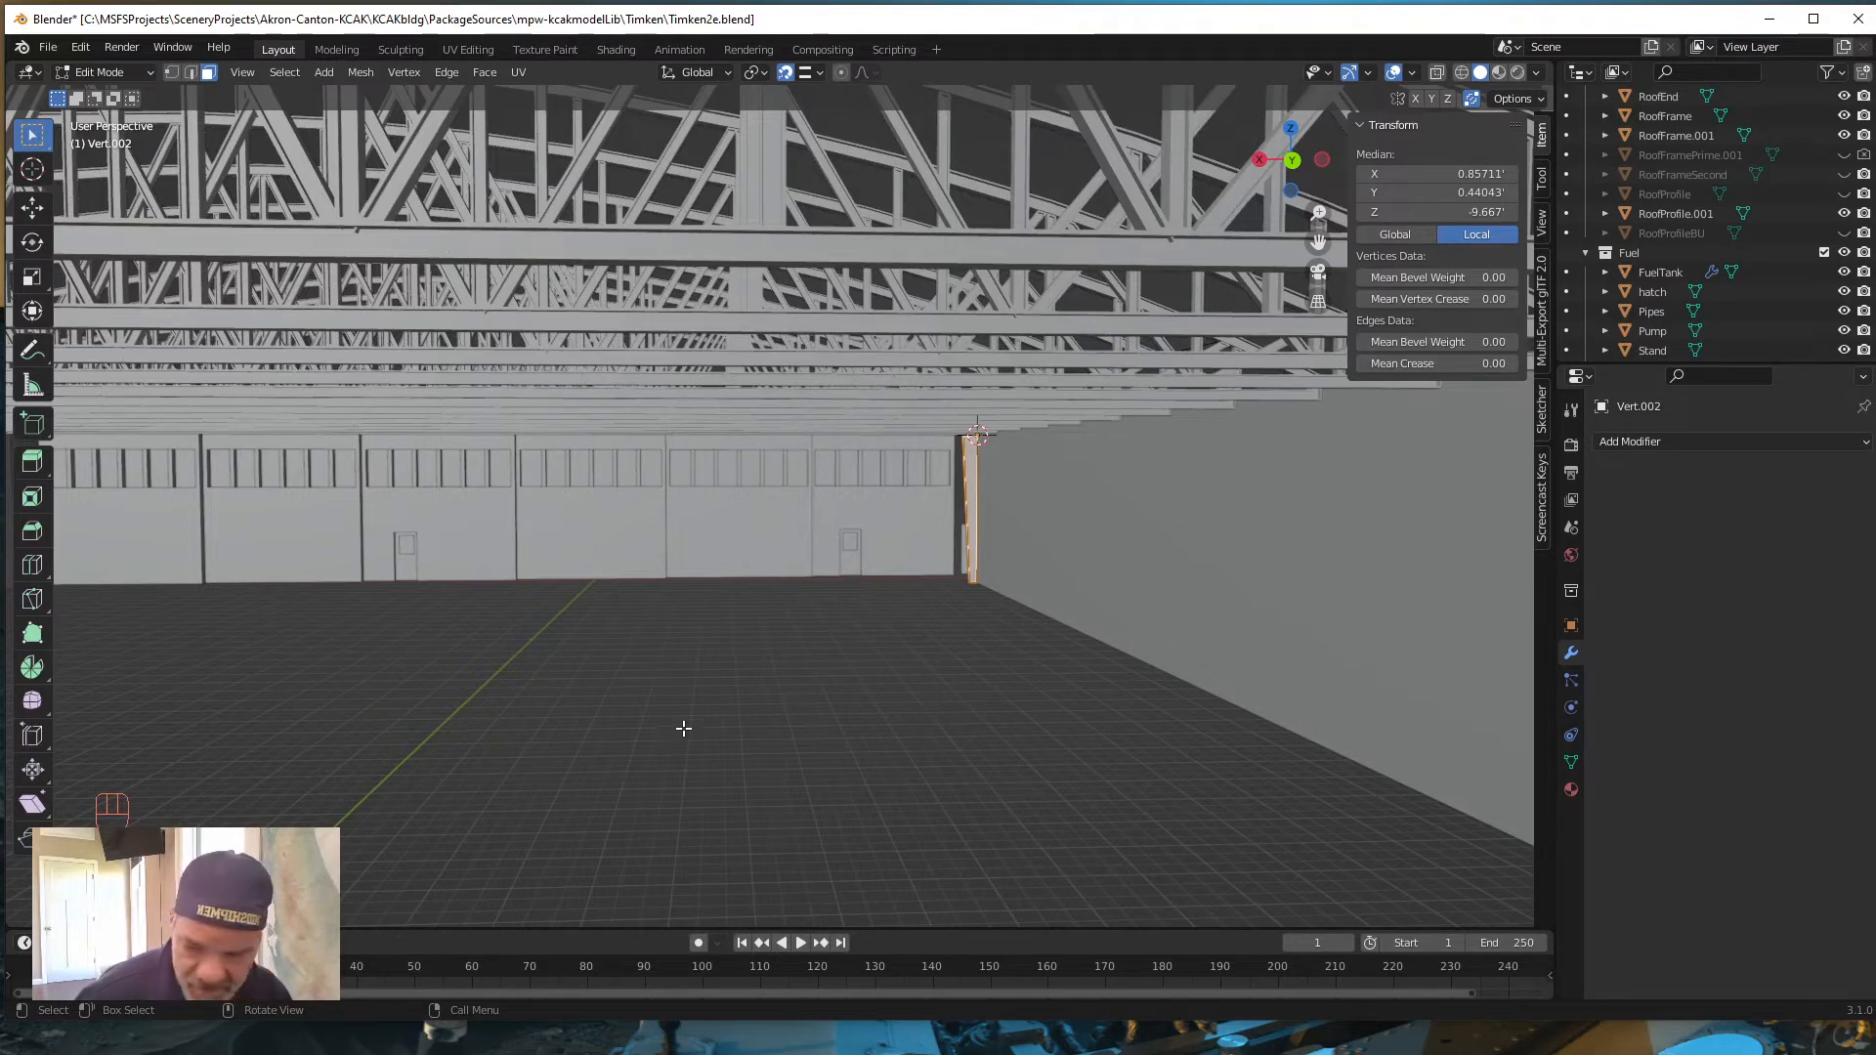
Step: Return to Object Mode and select the hangar's outside side walls, showing the whole building
key("Tab")
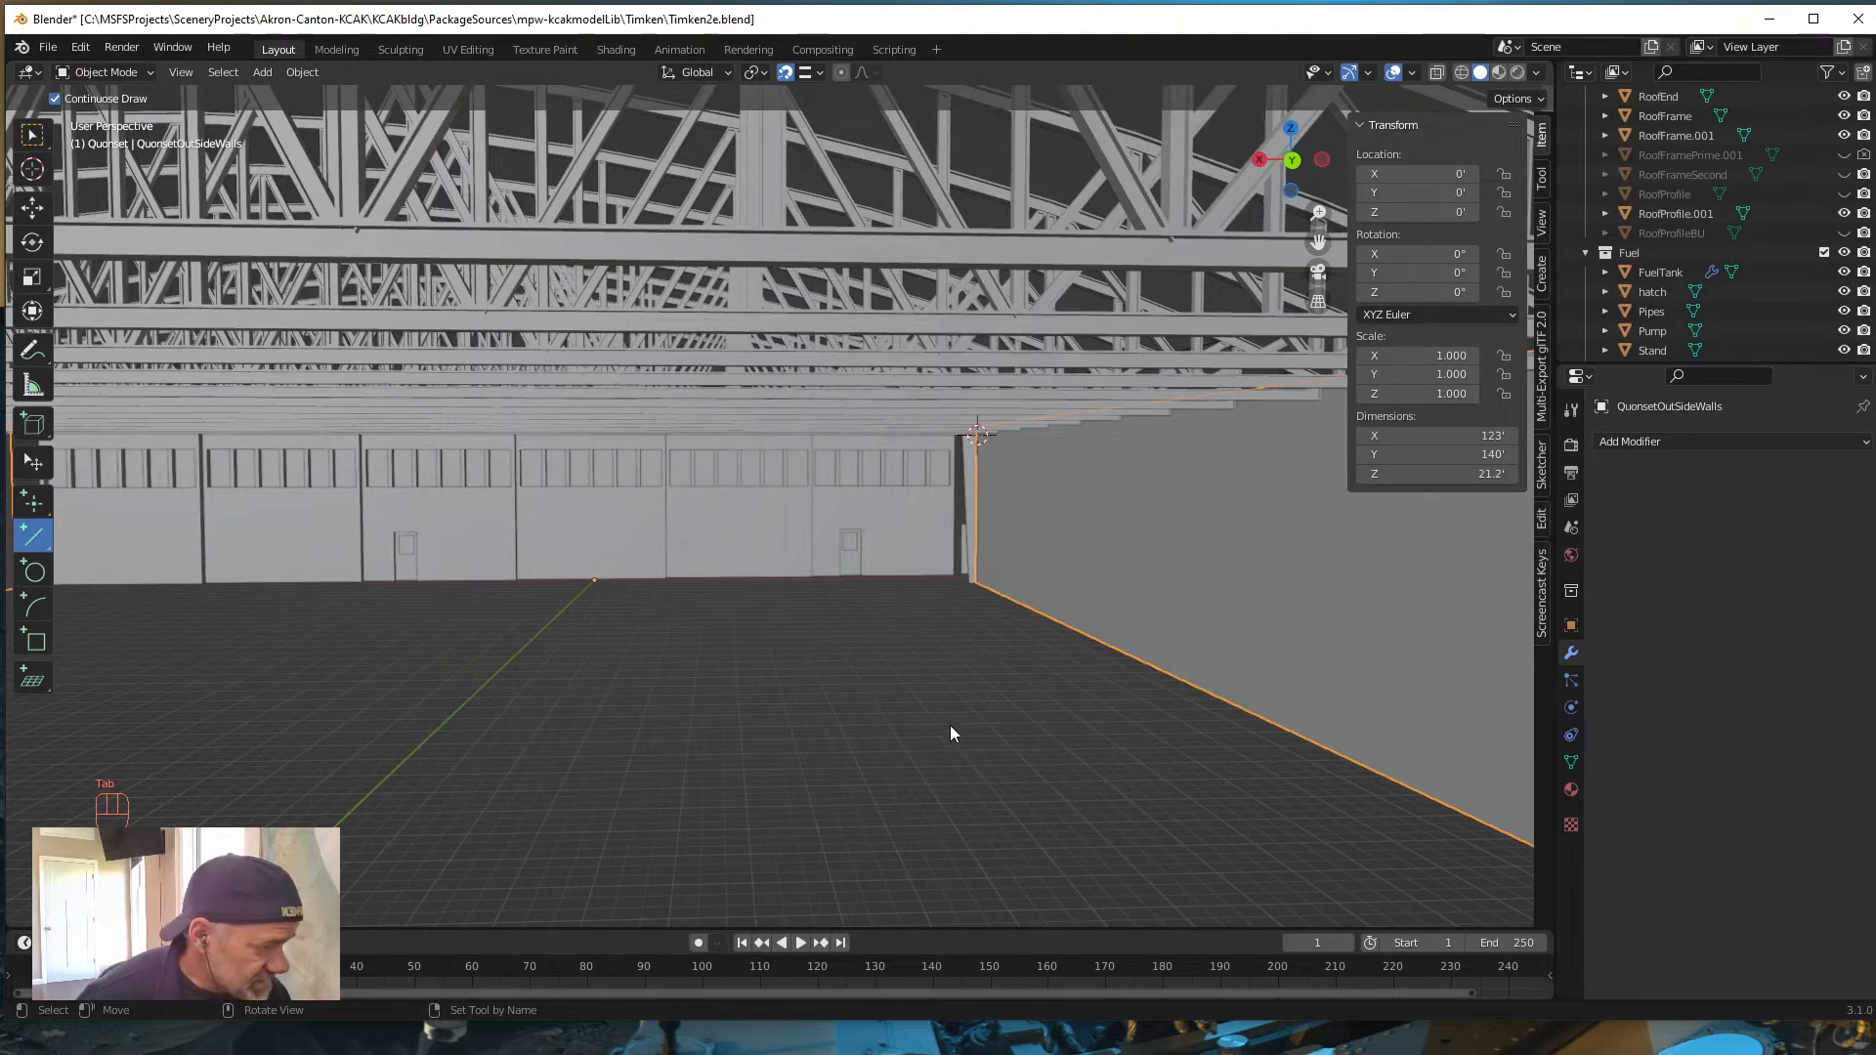
scroll(945, 729, "down", 8)
middle_click_drag(941, 729, 875, 737)
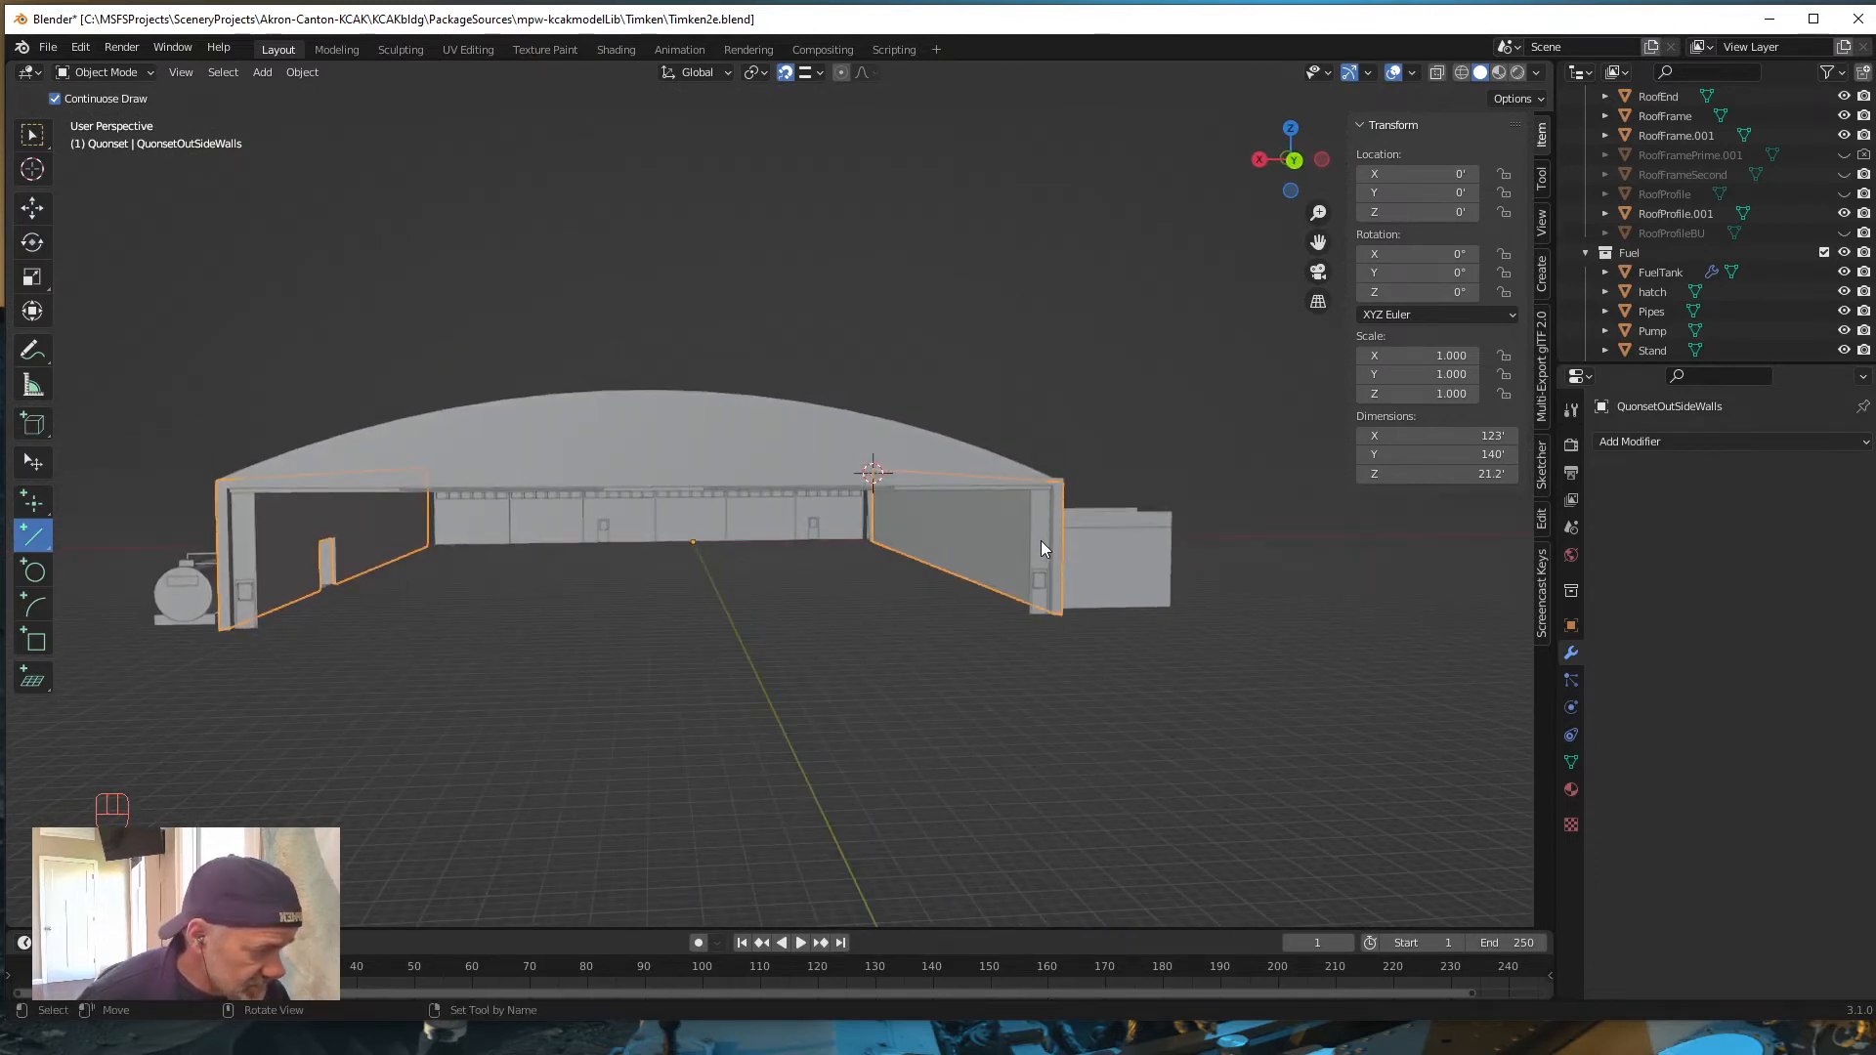
Step: Select the door wall at the hangar's open front and snap the 3D cursor to the selected wall's origin
left_click(1042, 547)
middle_click_drag(789, 670, 651, 720)
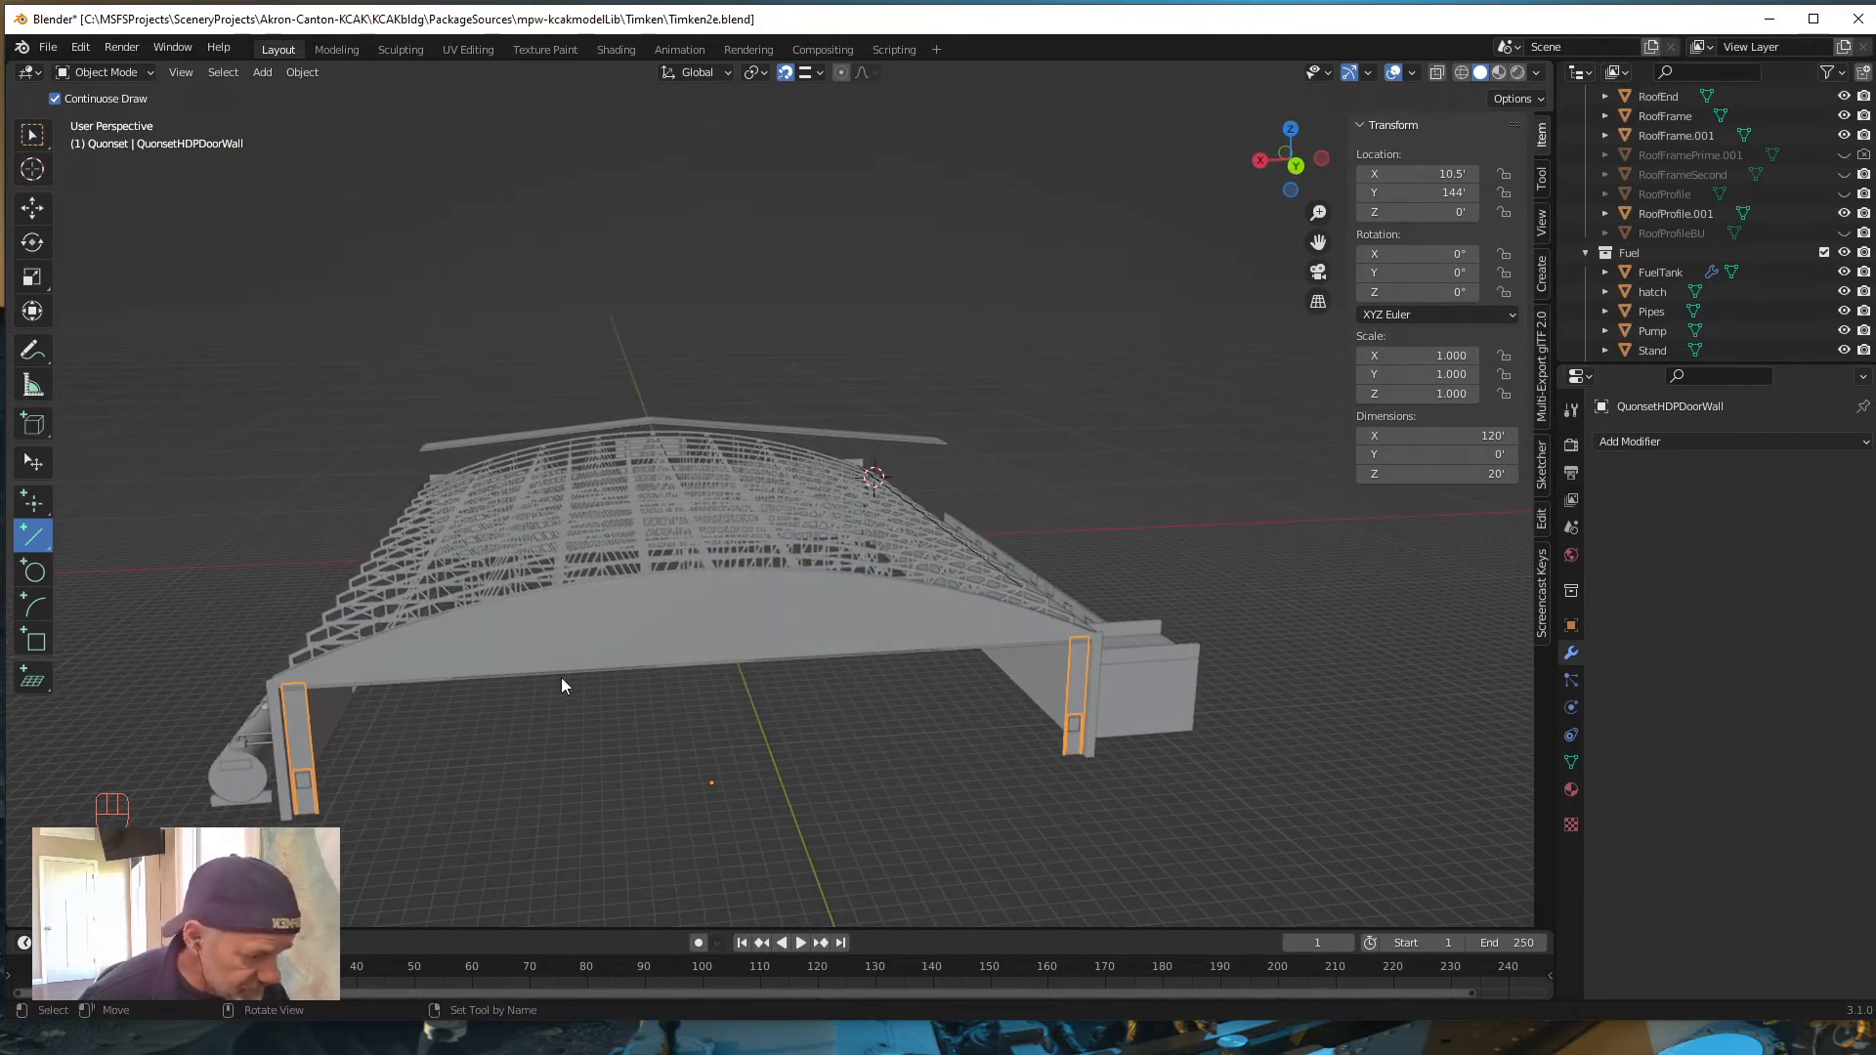
middle_click_drag(1005, 813, 999, 799)
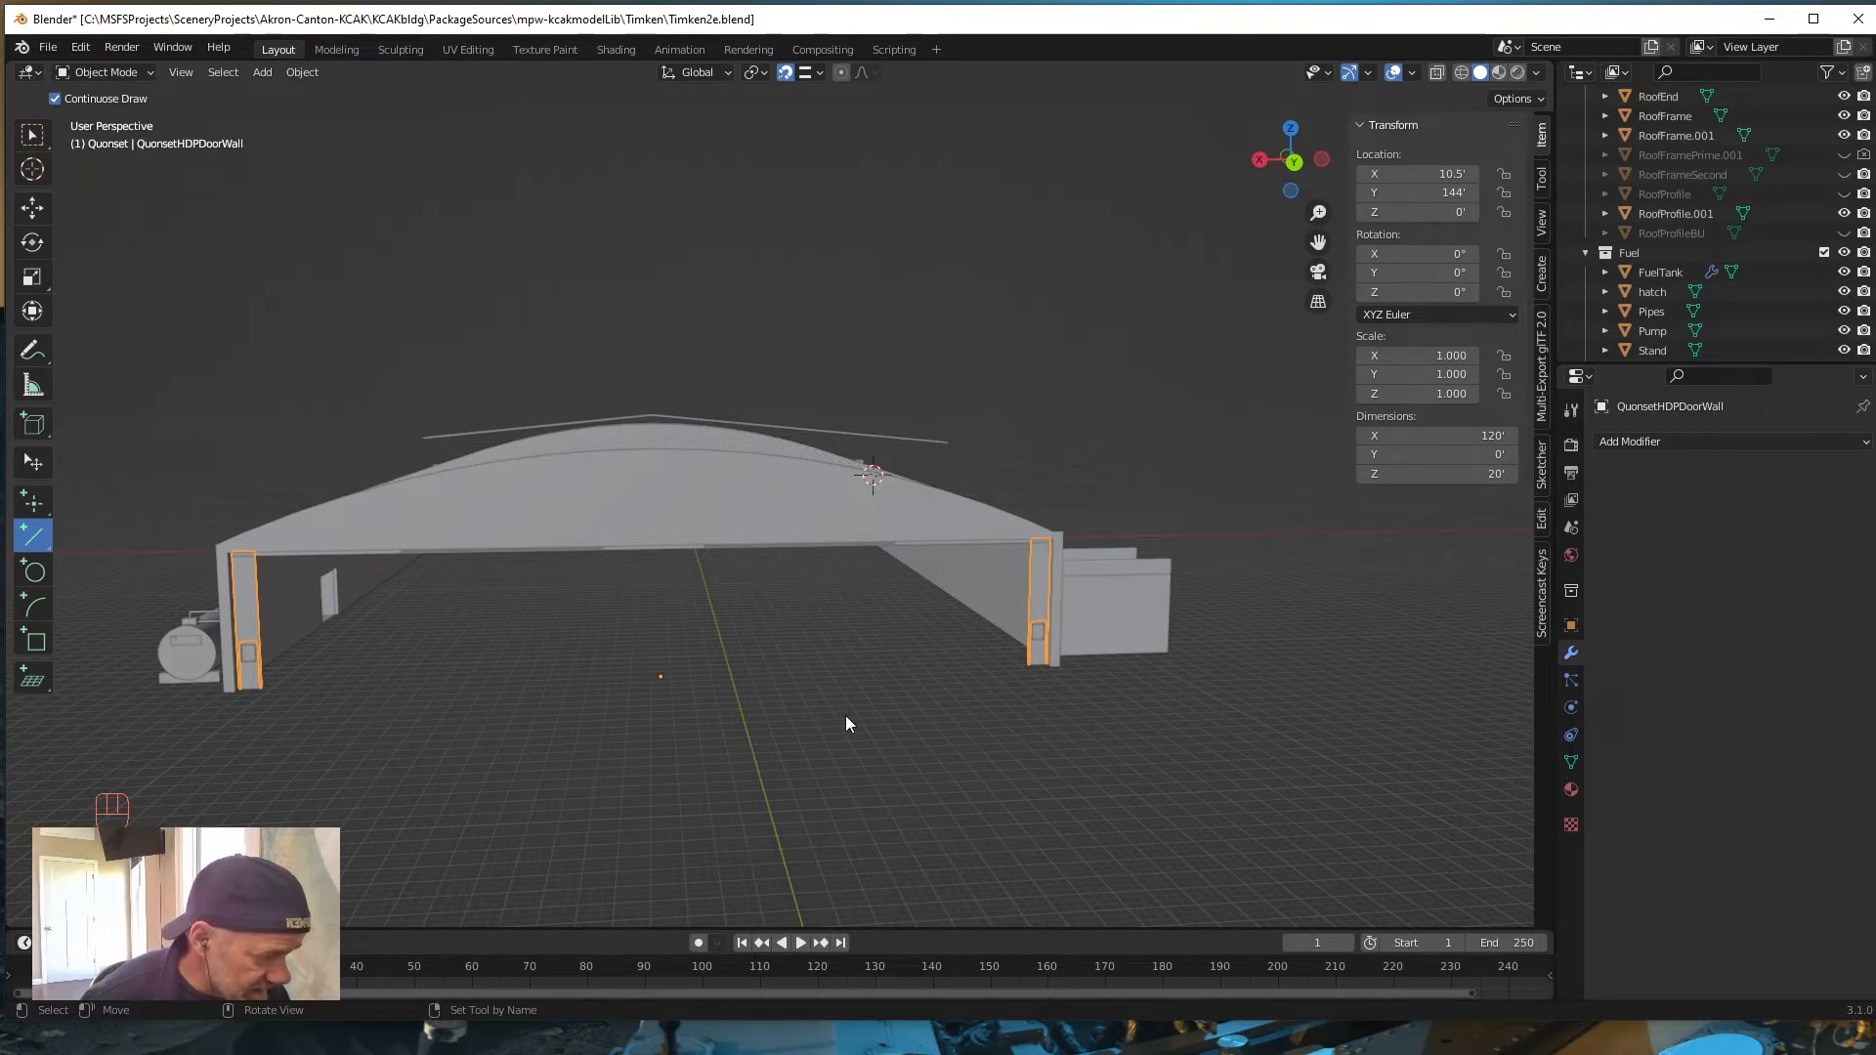
middle_click_drag(846, 715, 838, 712)
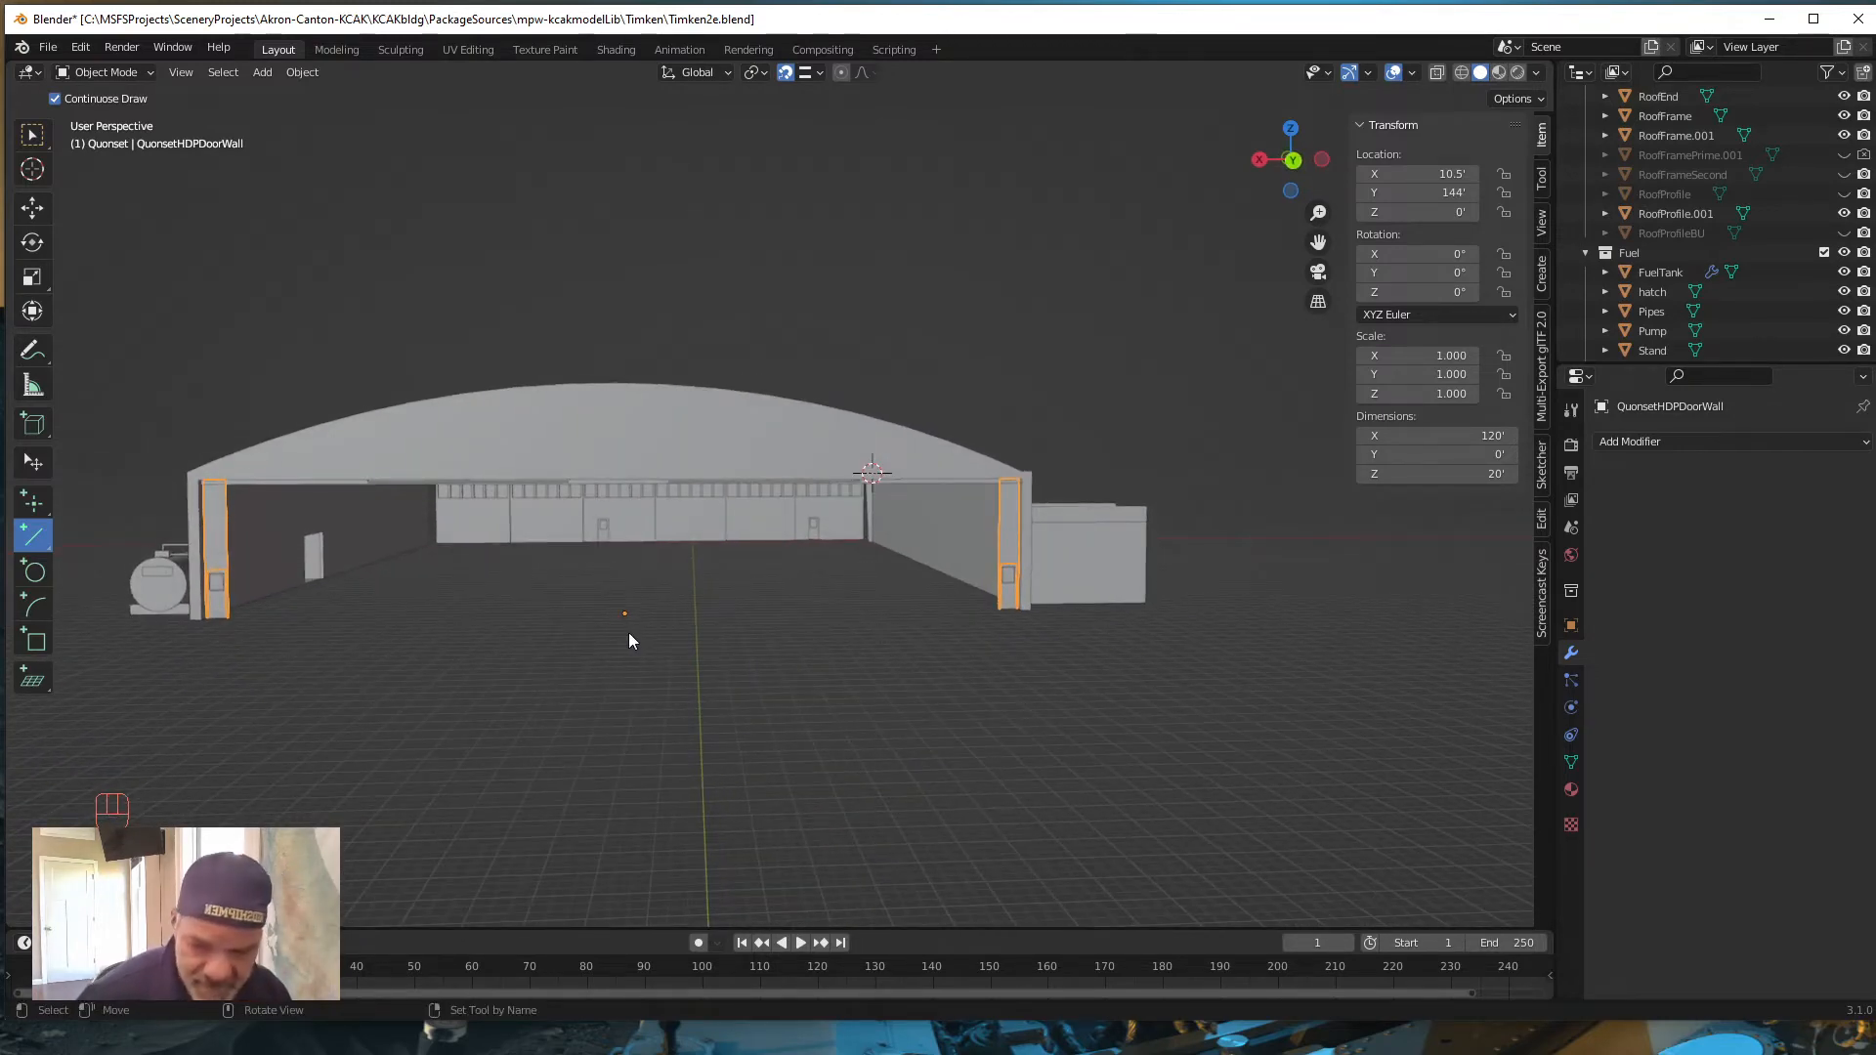
key("shift+s")
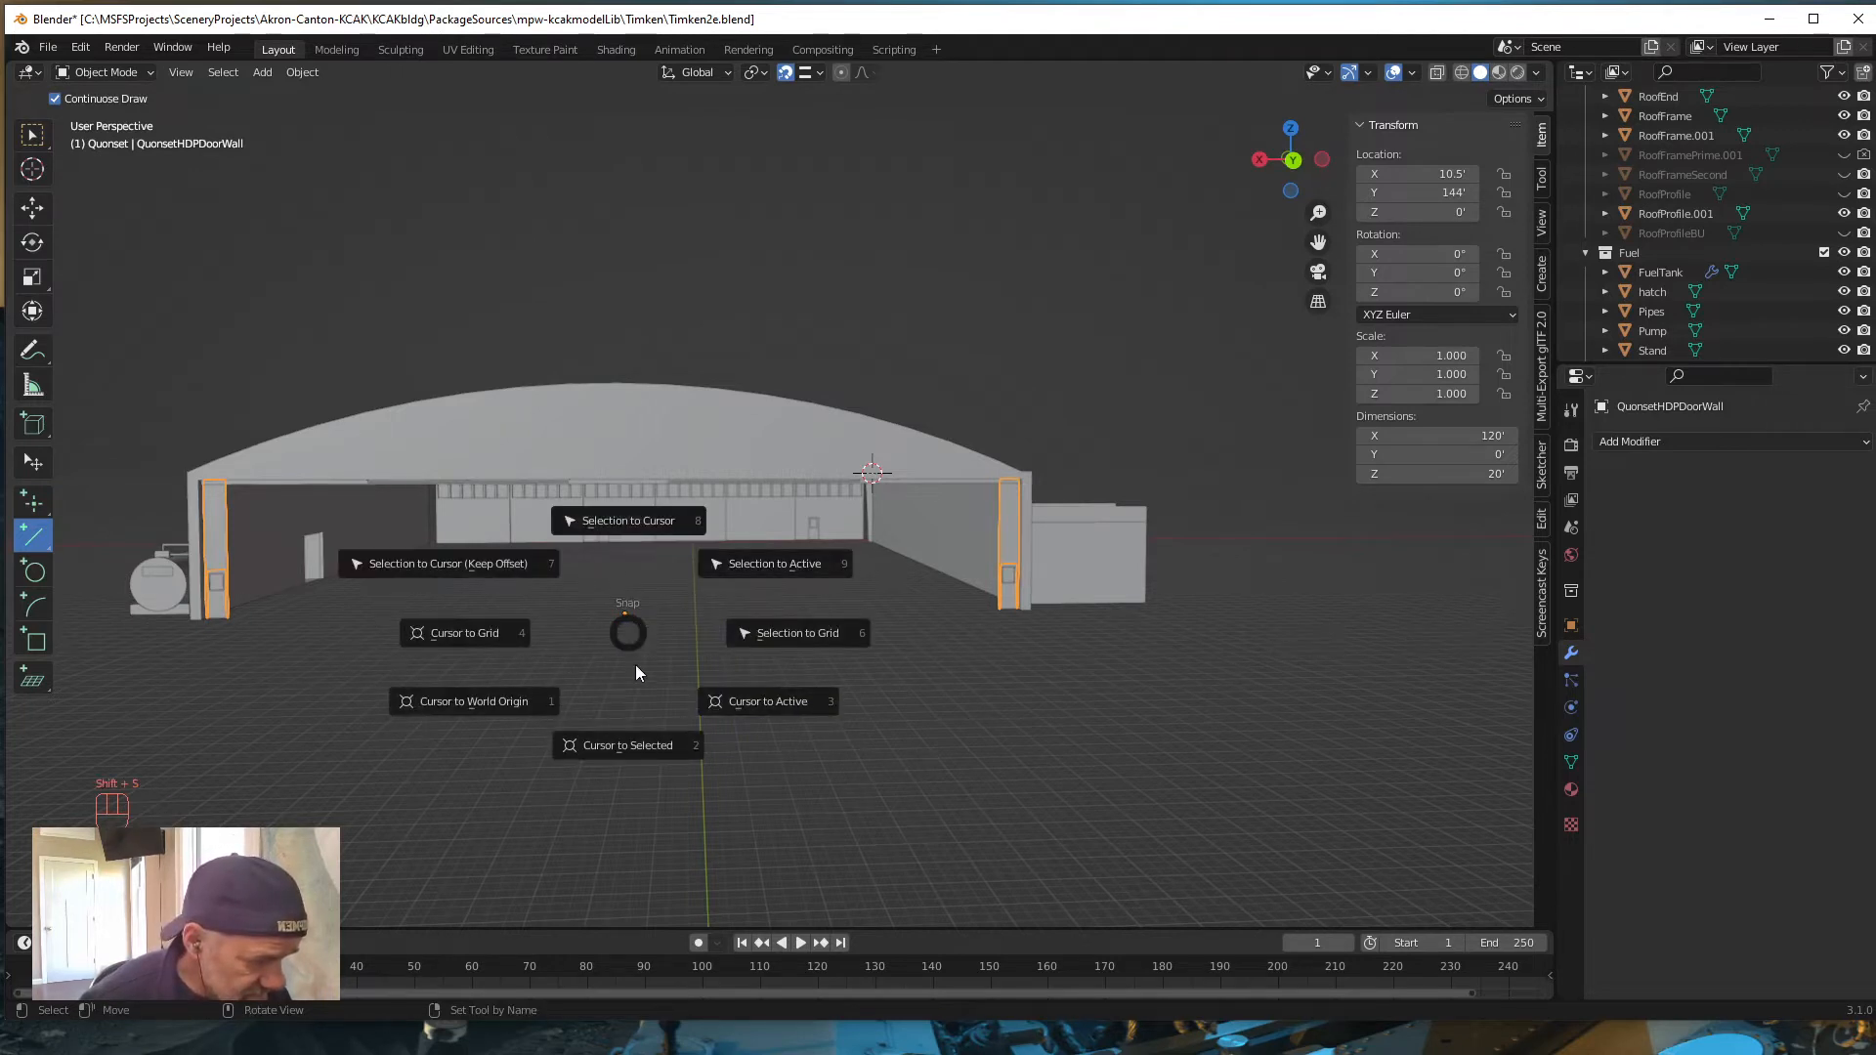
left_click(652, 746)
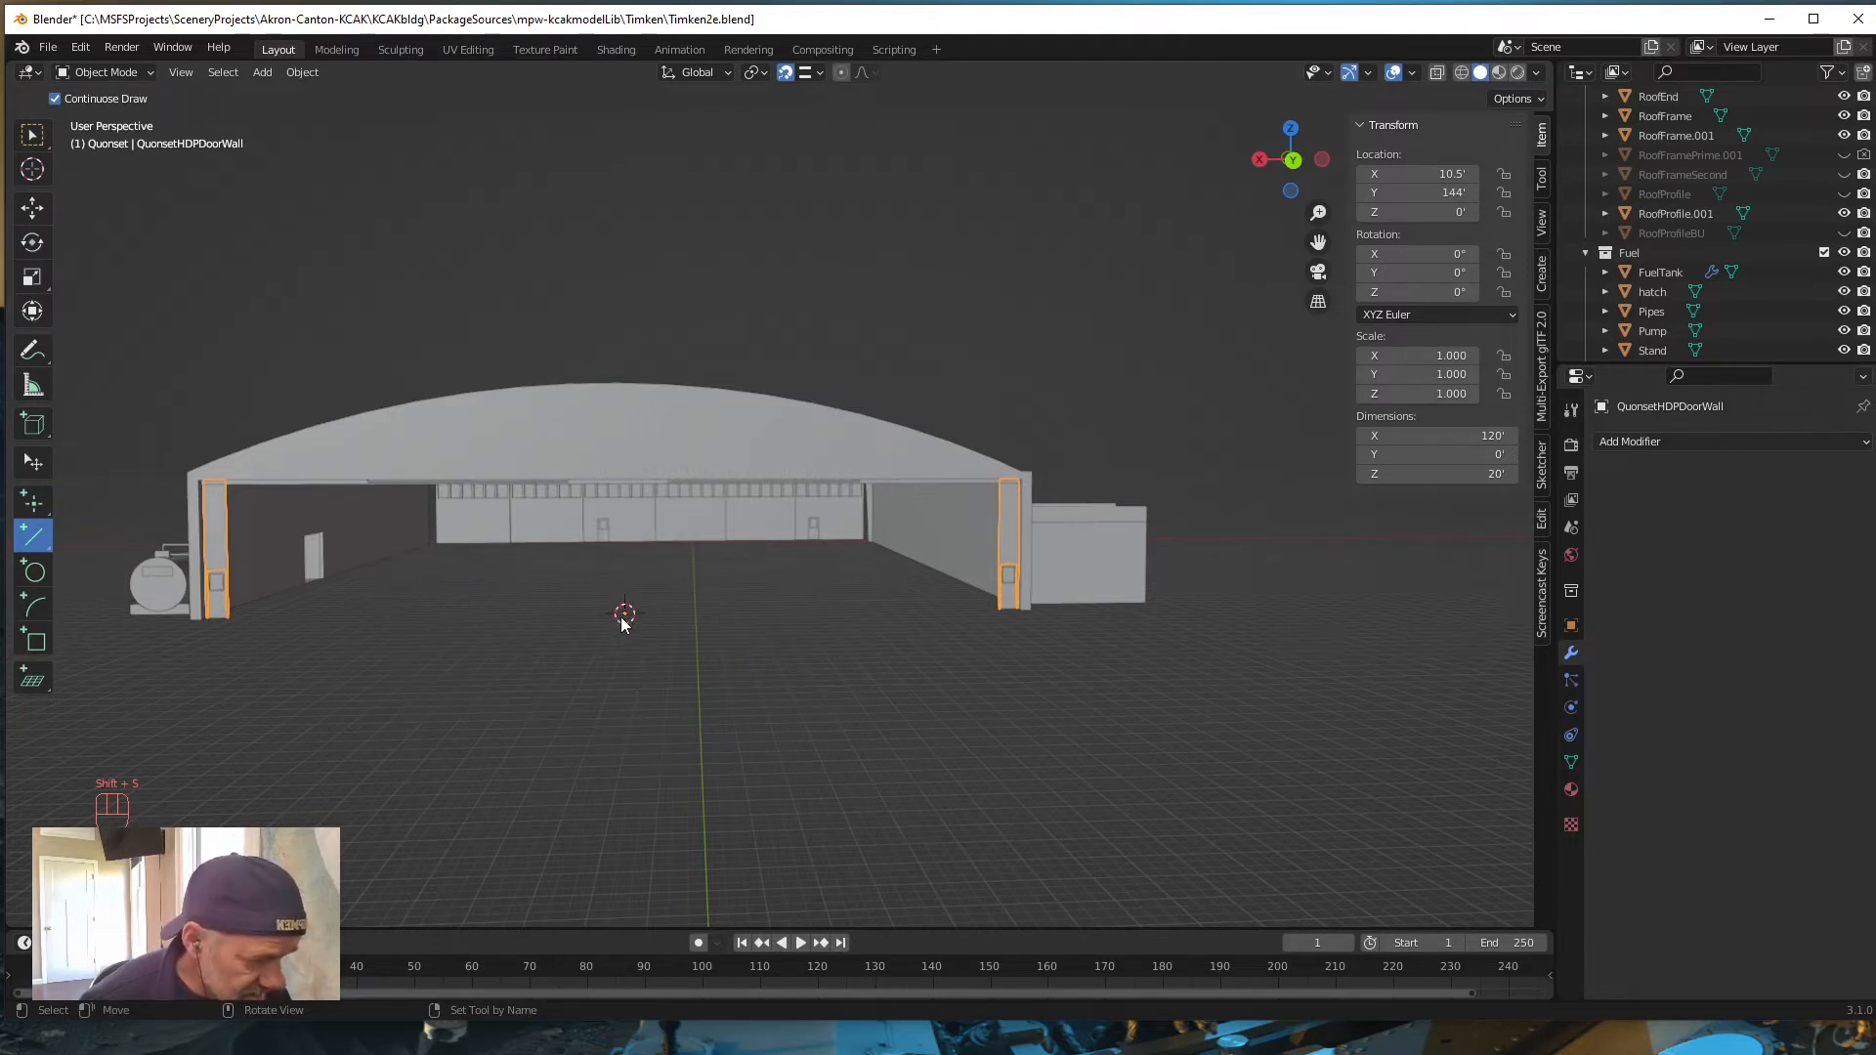
Step: Select the tapered support column beside the side wall at the far end of the hangar
left_click(868, 513)
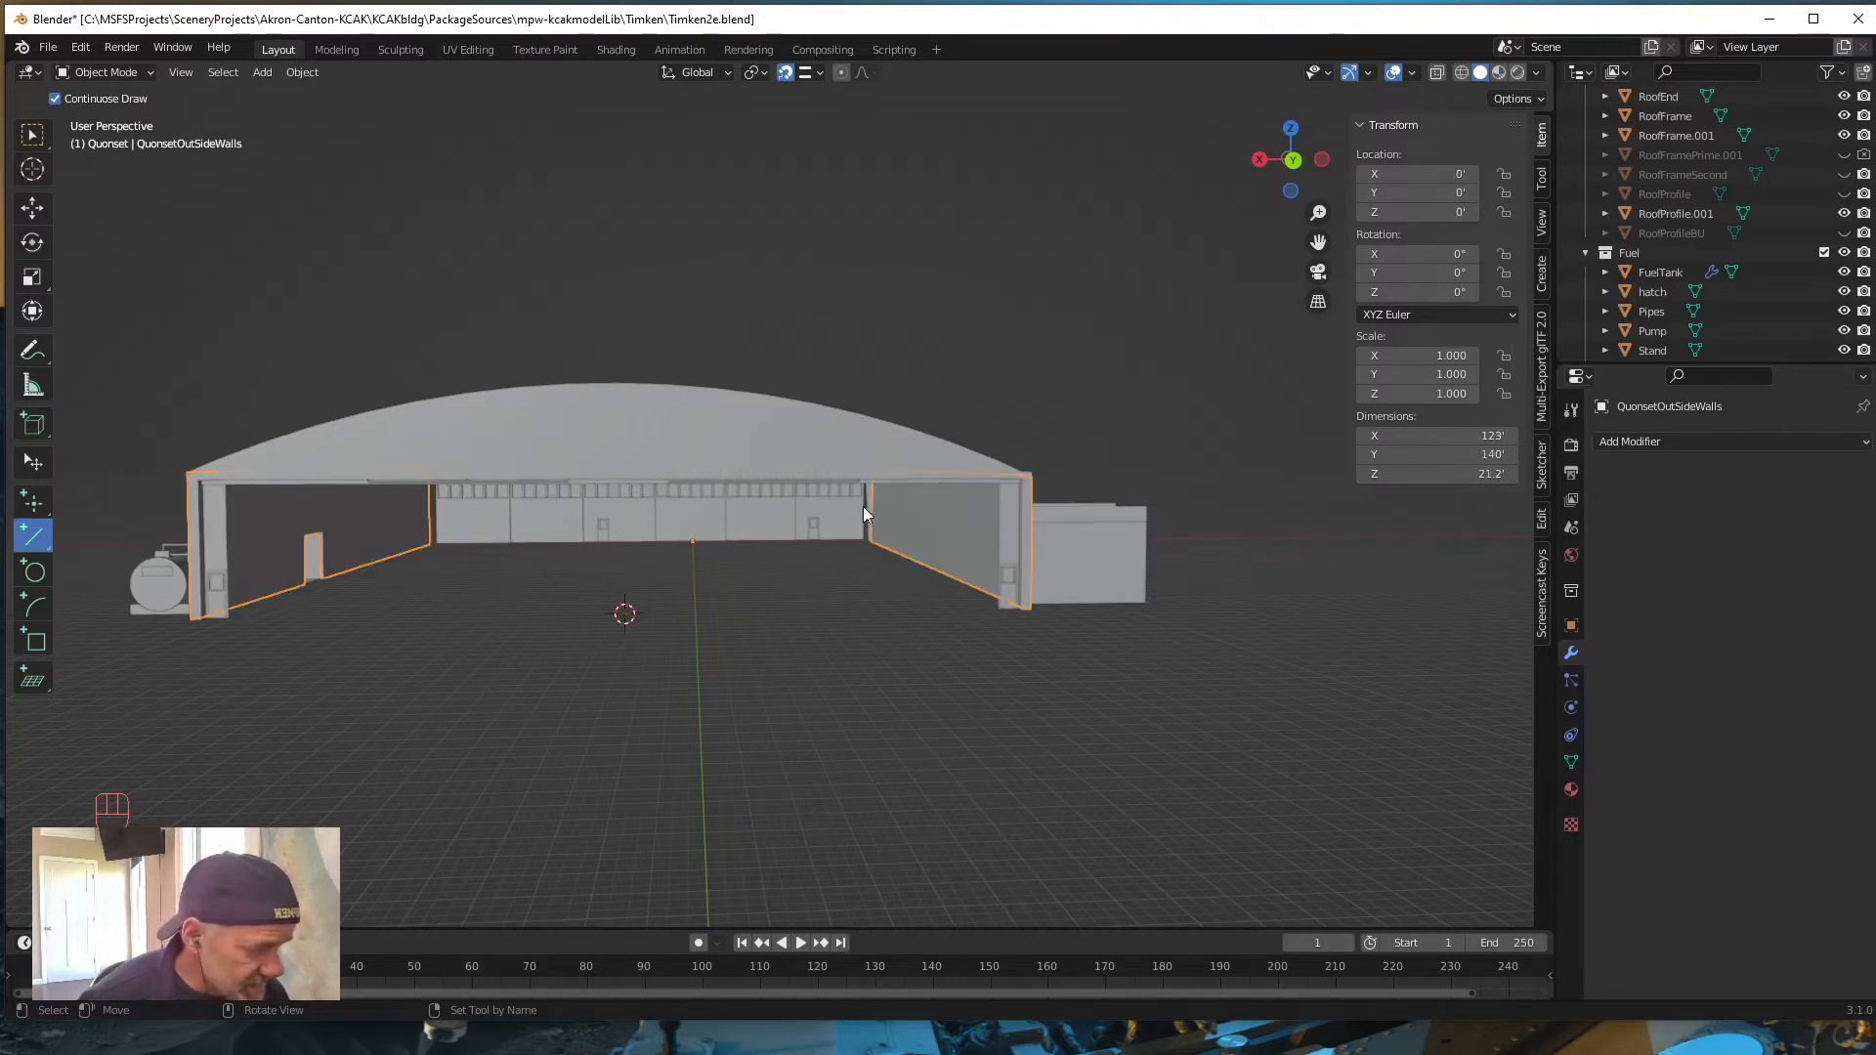
left_click(870, 499)
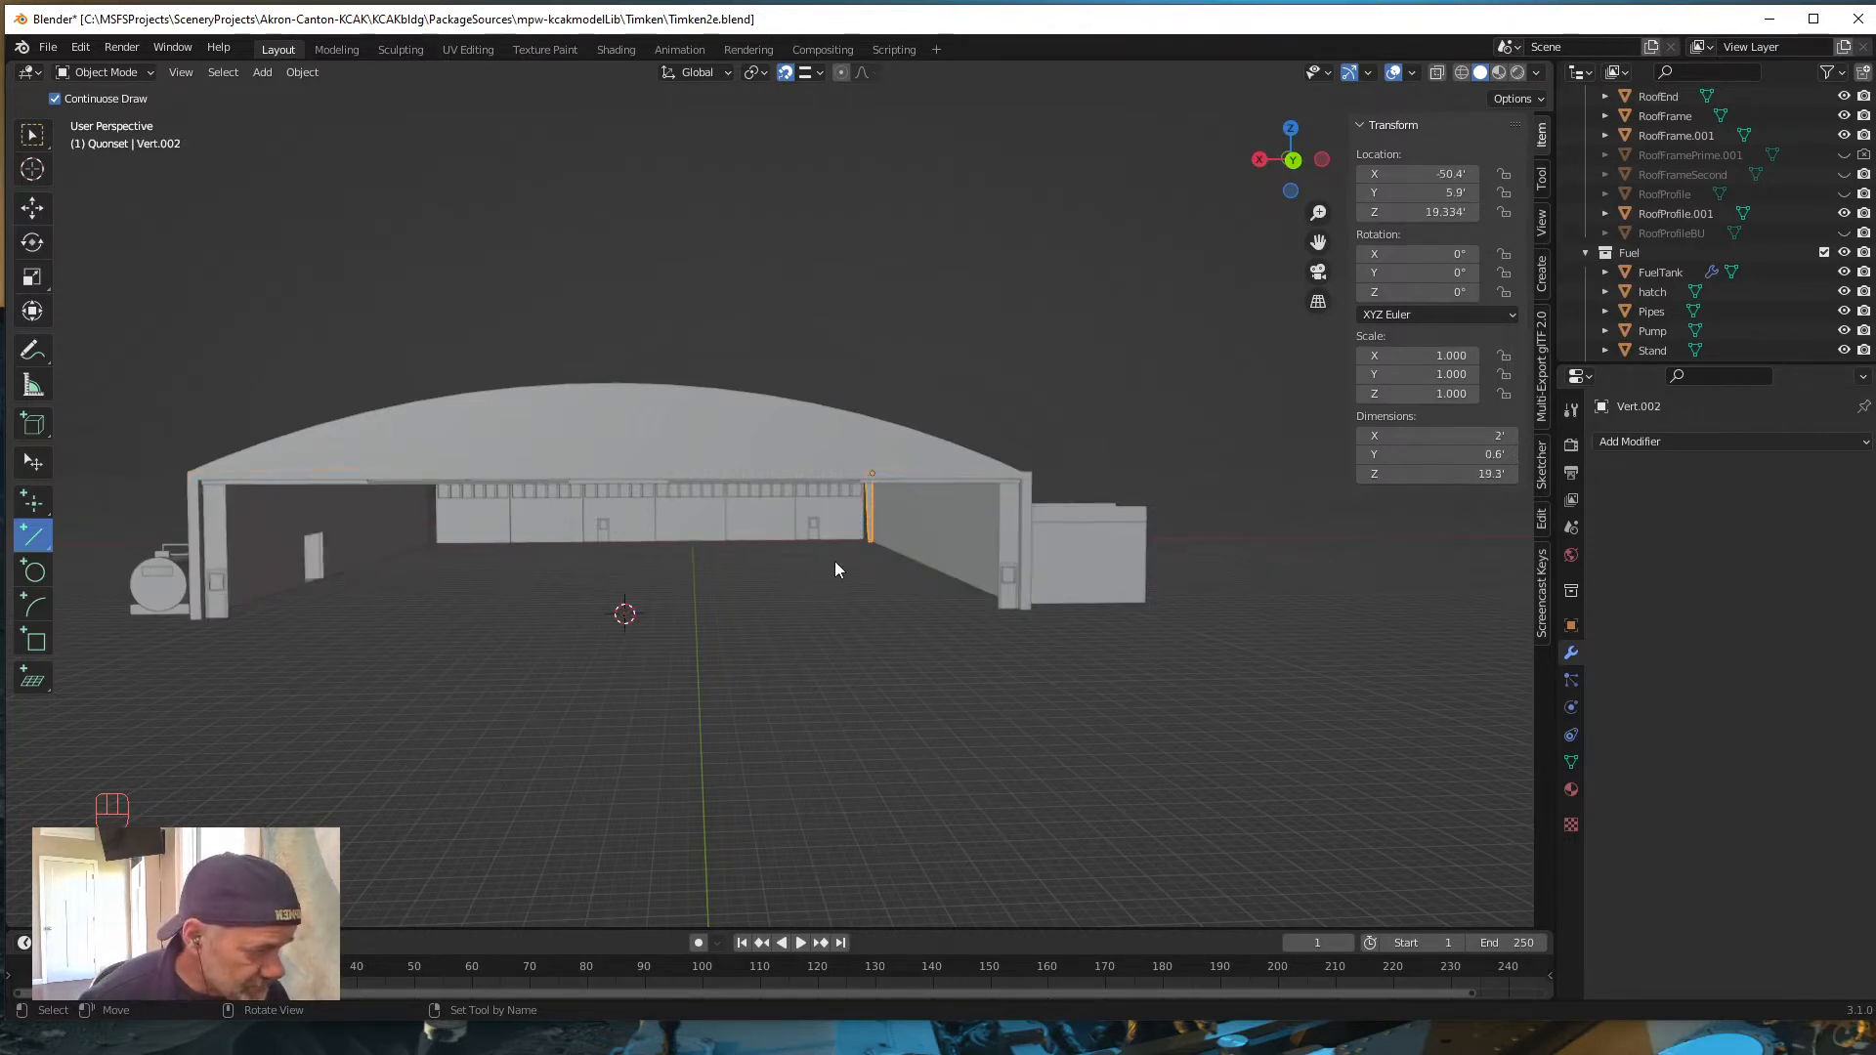
right_click(790, 642)
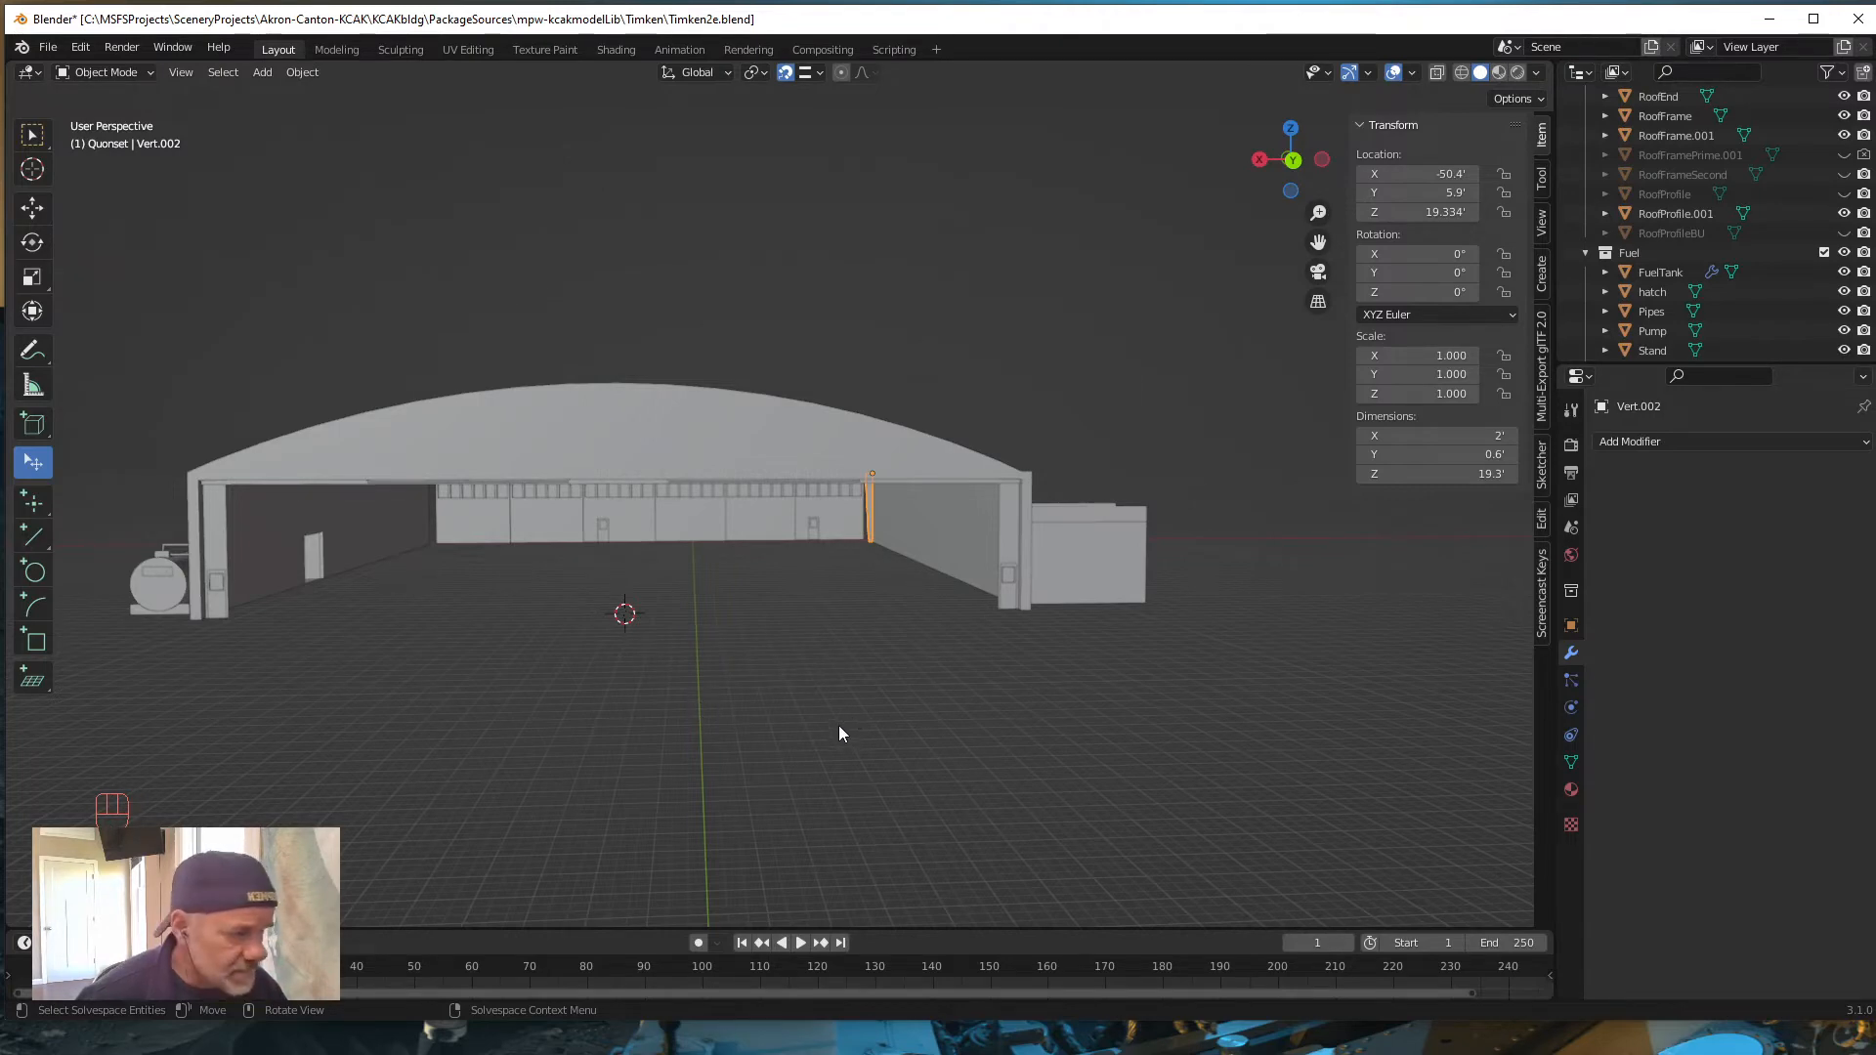
mouse_move(917, 694)
middle_mouse_down()
mouse_move(912, 676)
mouse_move(916, 696)
middle_mouse_up()
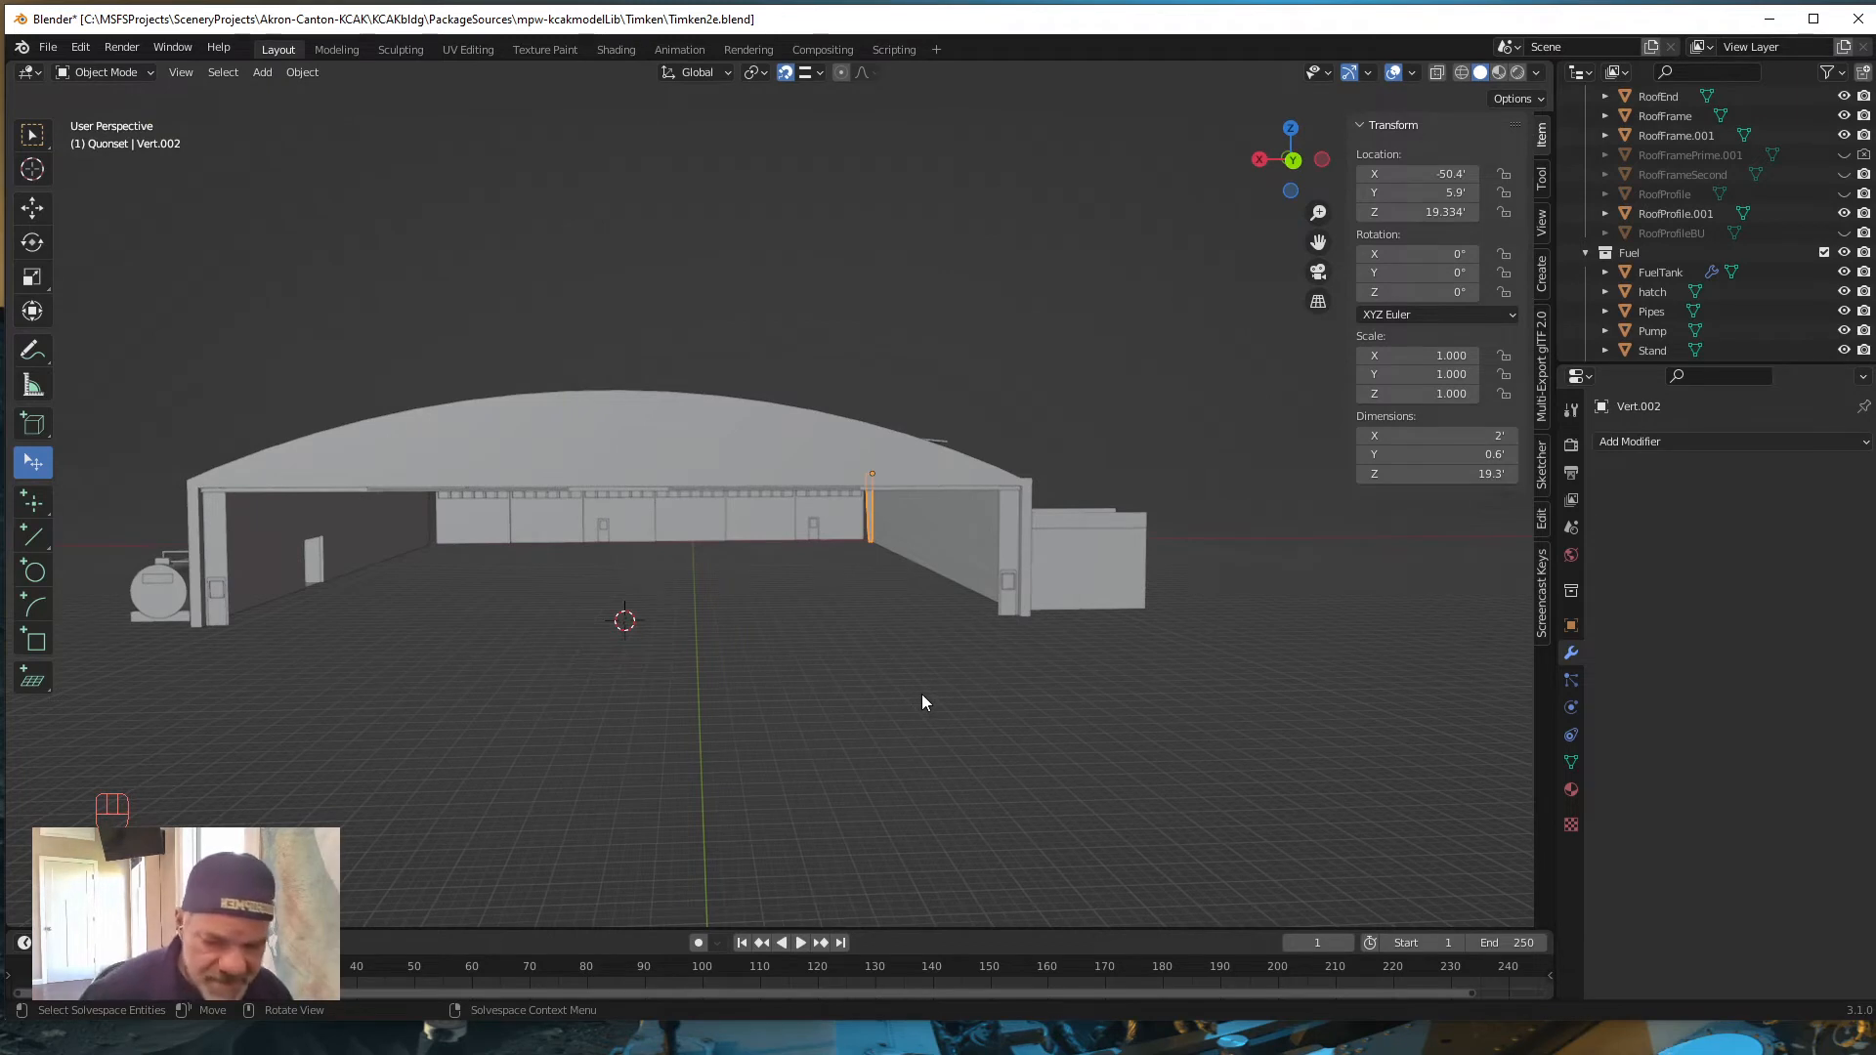
right_click(923, 694)
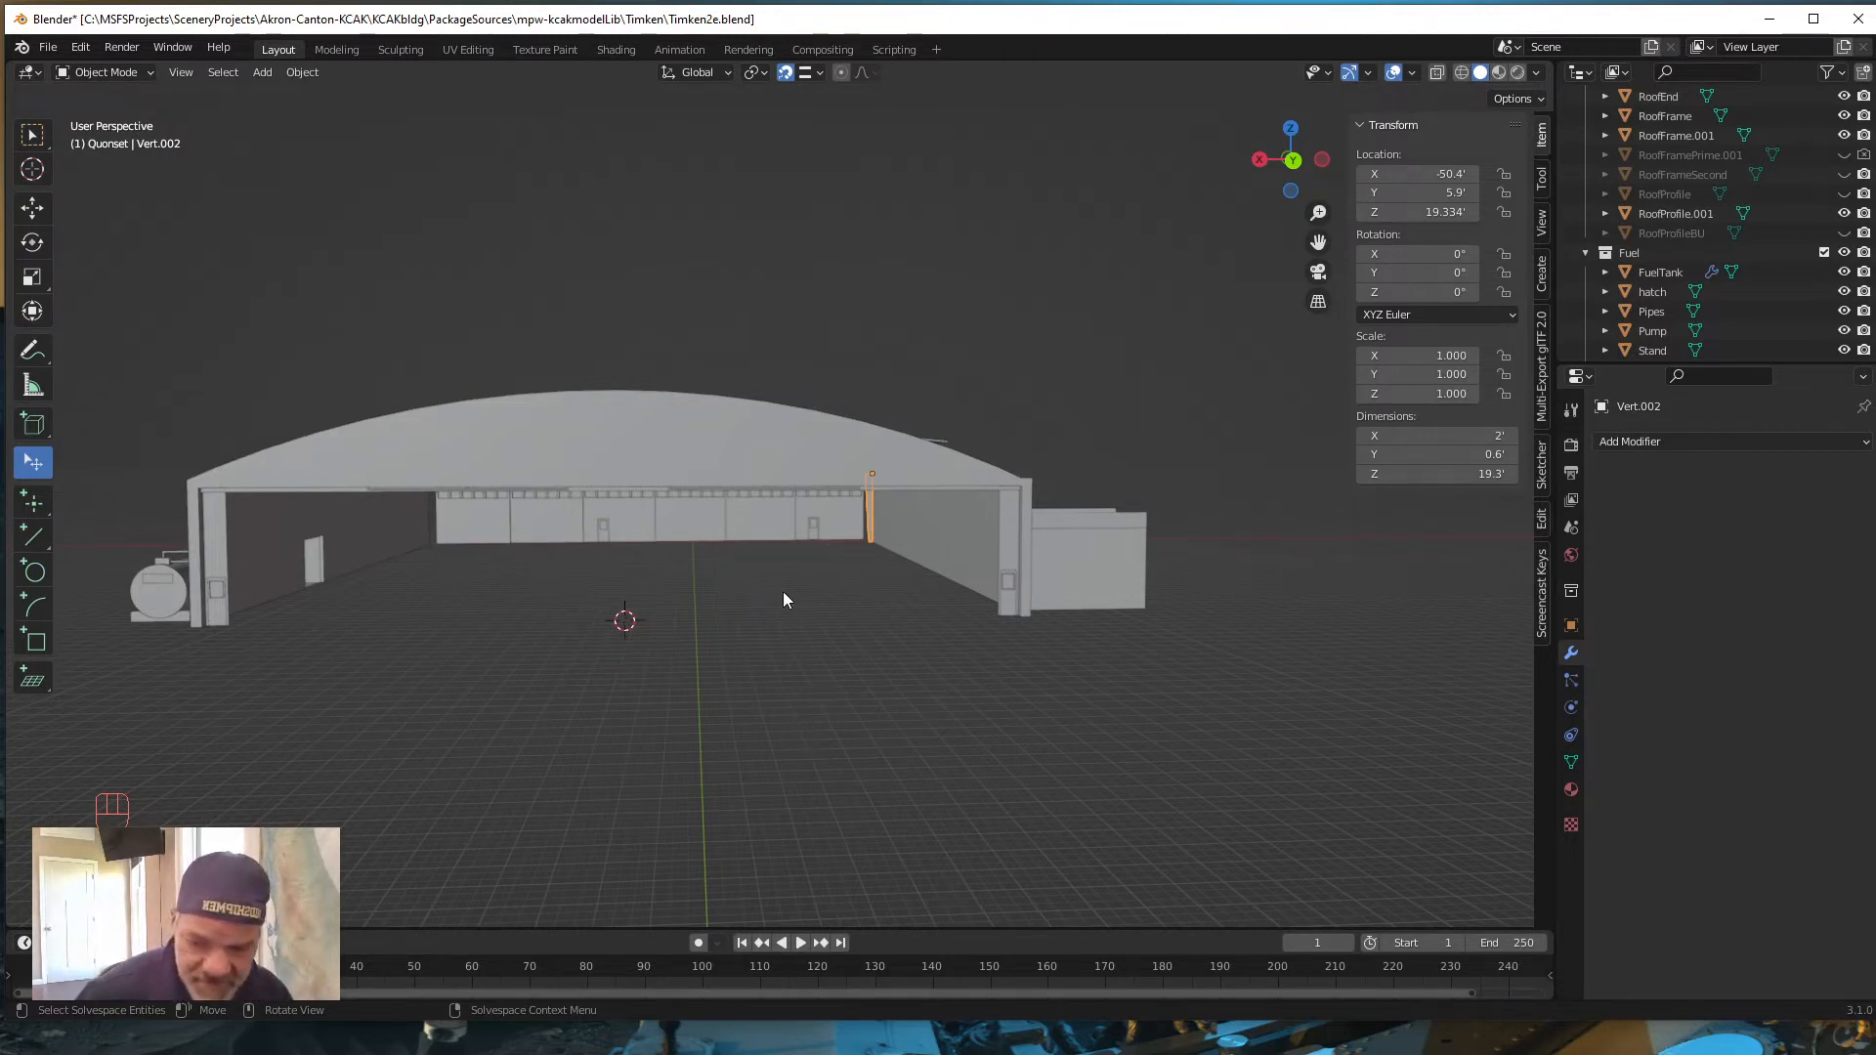
key("Tab")
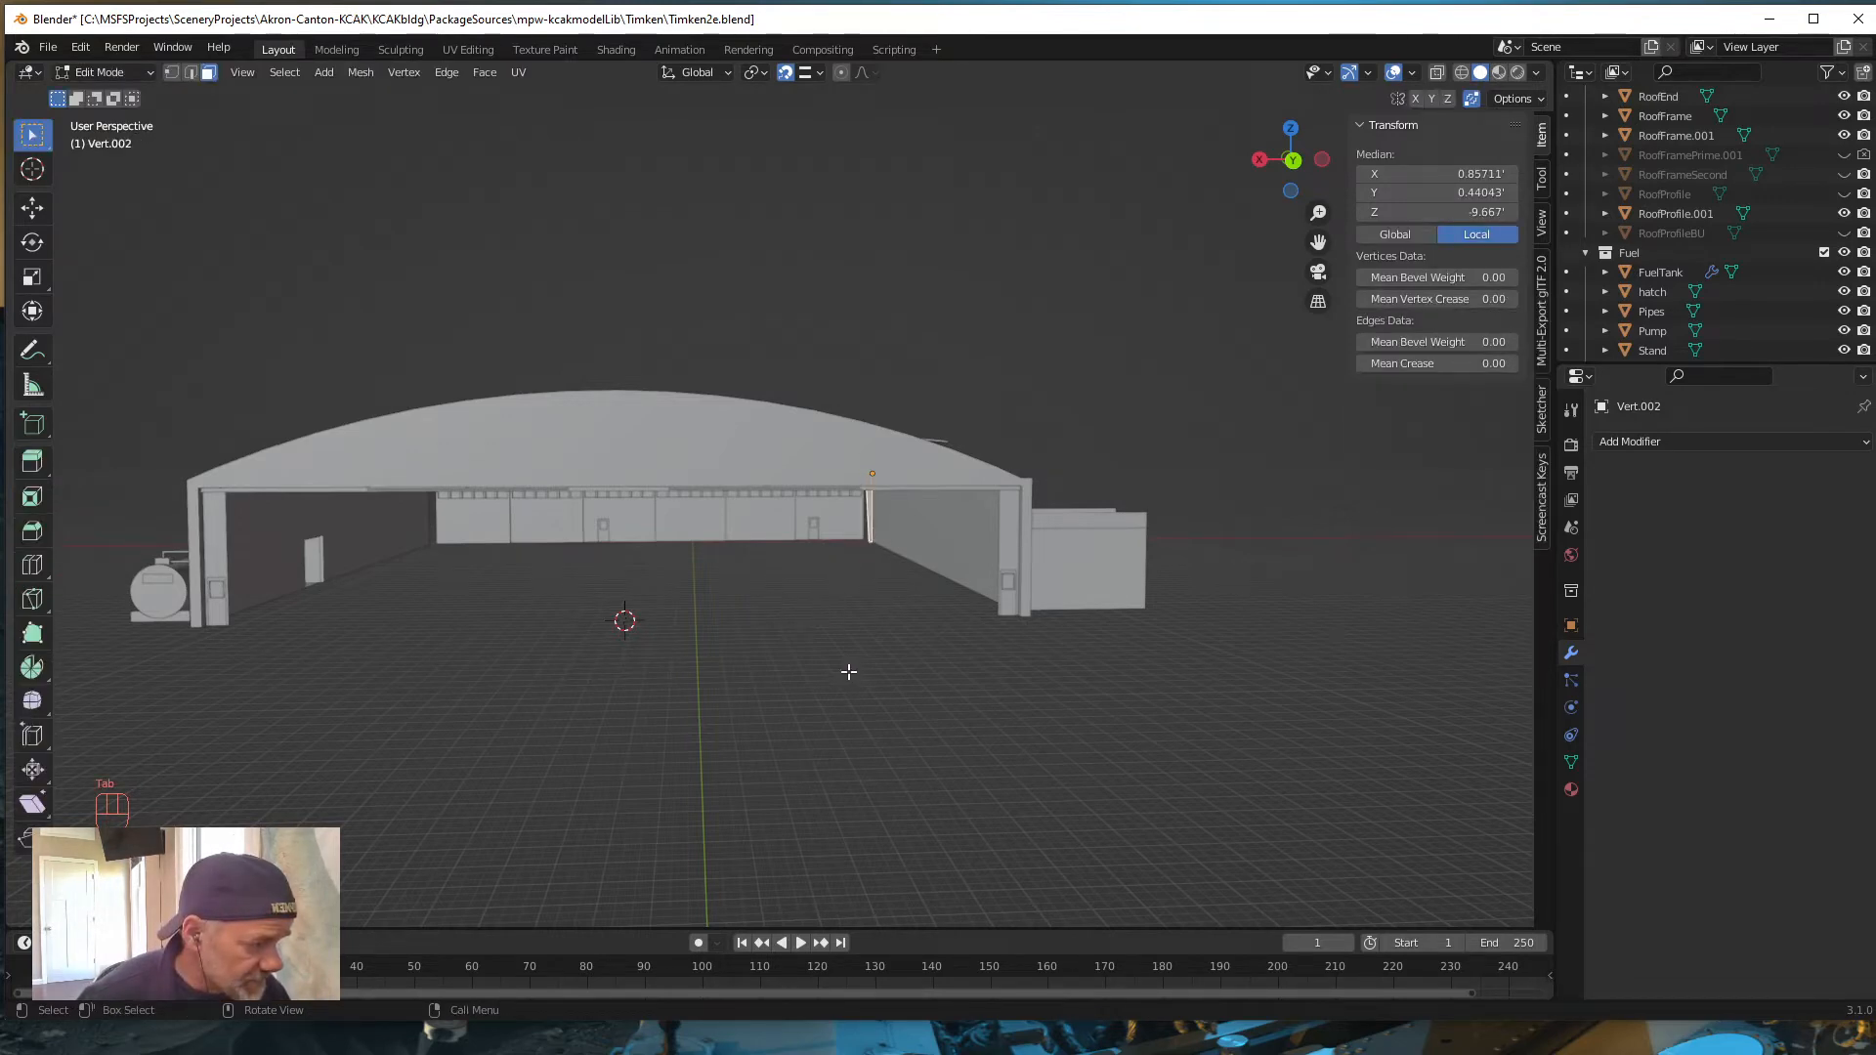
mouse_move(850, 670)
middle_mouse_down()
mouse_move(837, 661)
mouse_move(858, 665)
middle_mouse_up()
key("Tab")
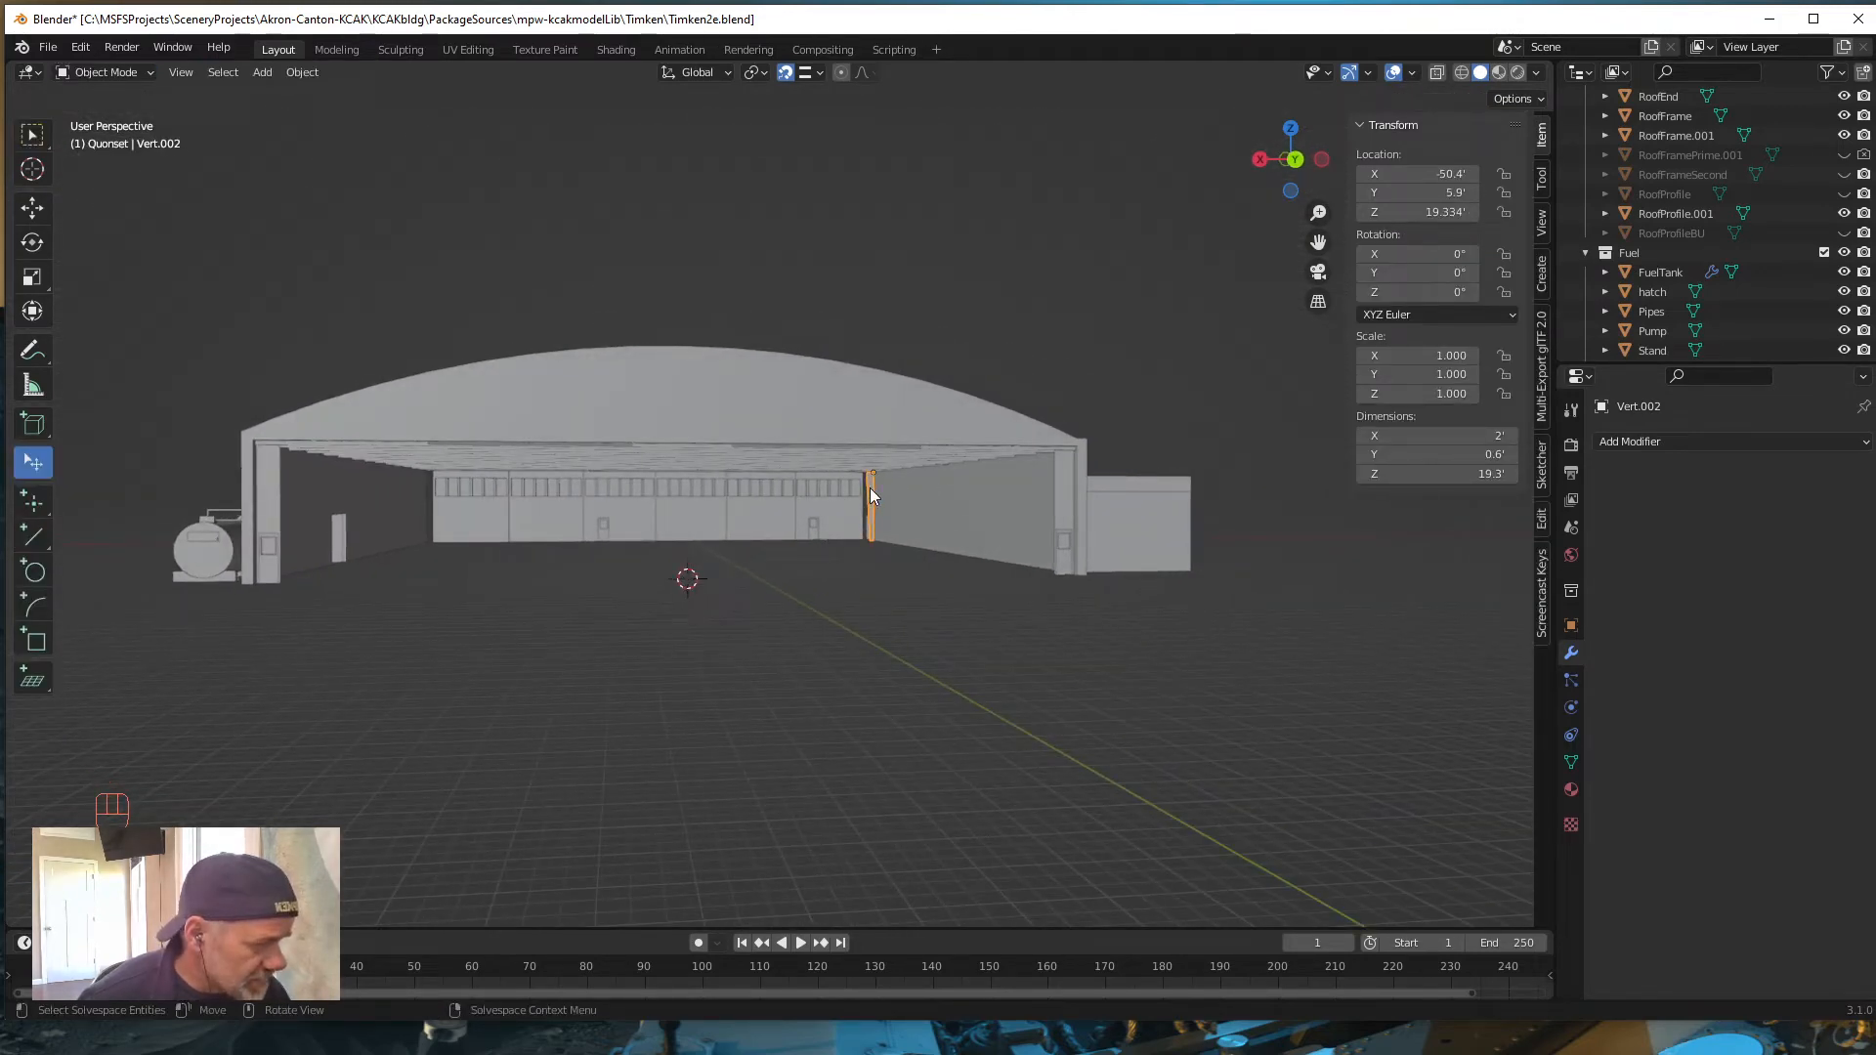
right_click(817, 653)
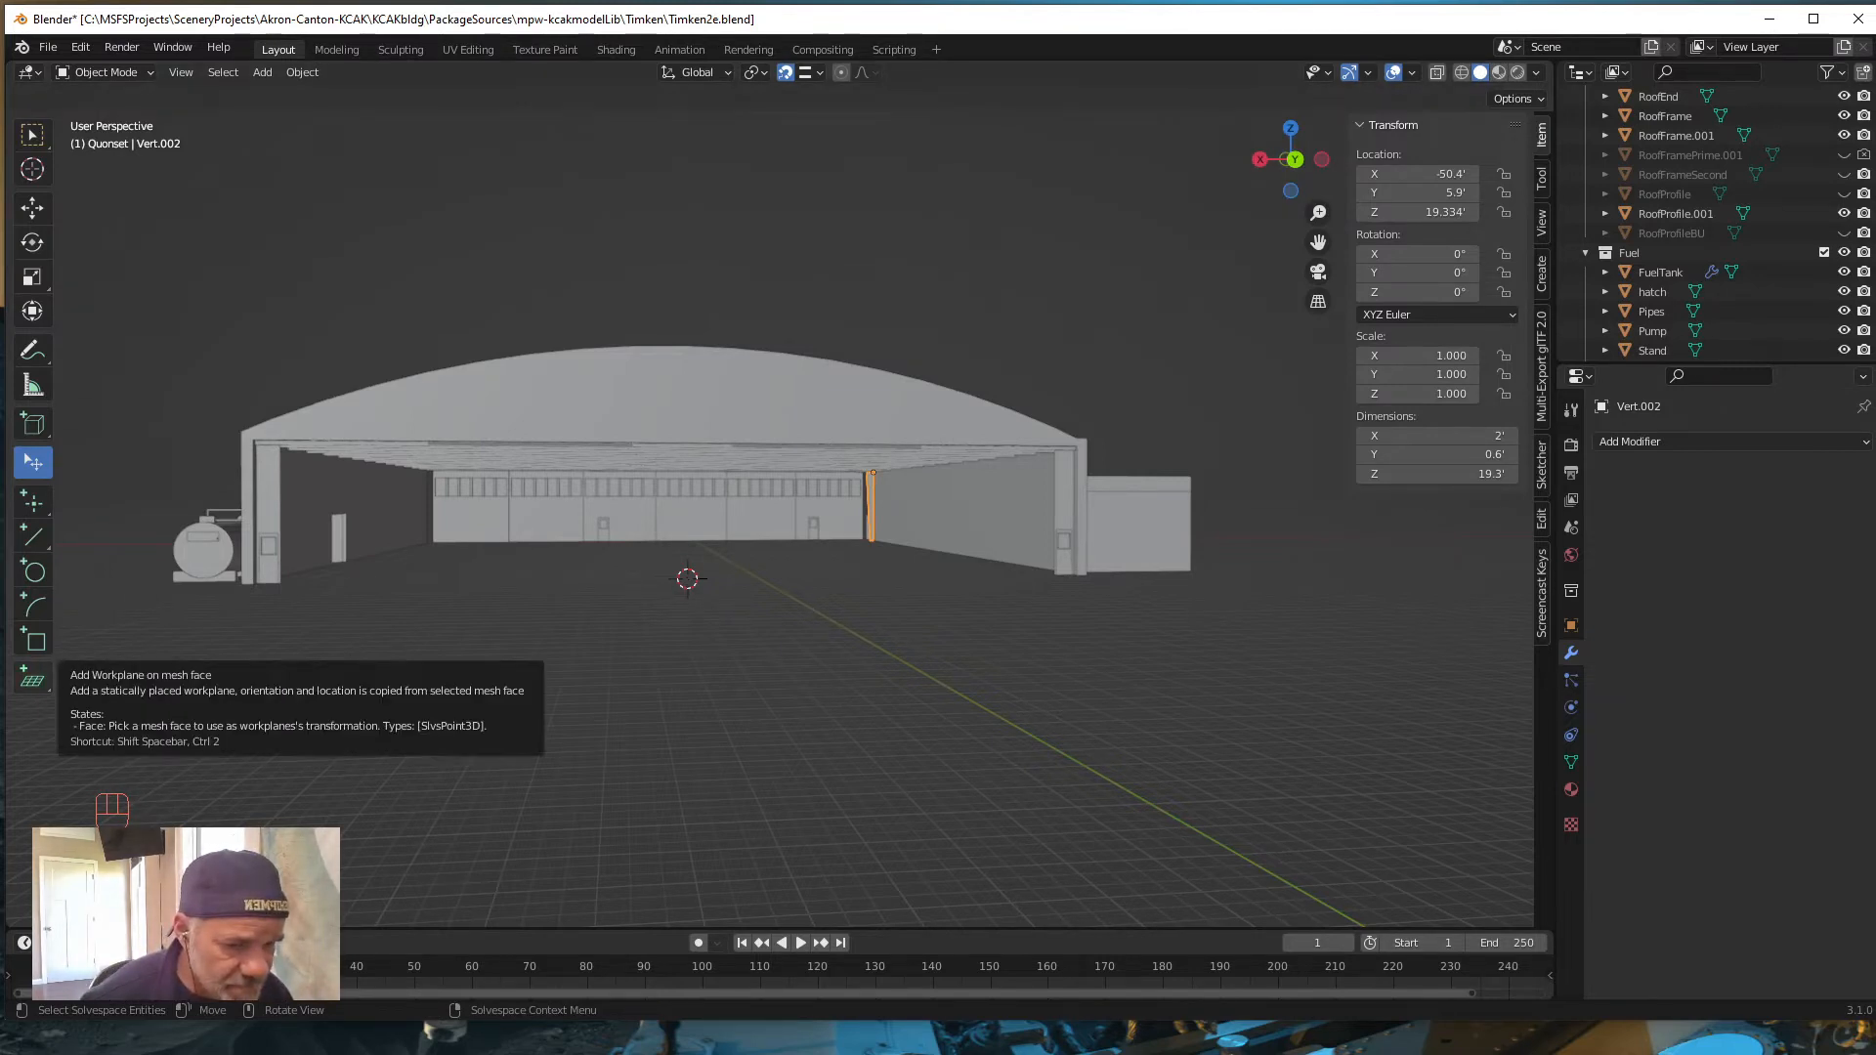
Step: Activate the Select Box tool and set the column's origin to the 3D cursor
key("KP_Decimal")
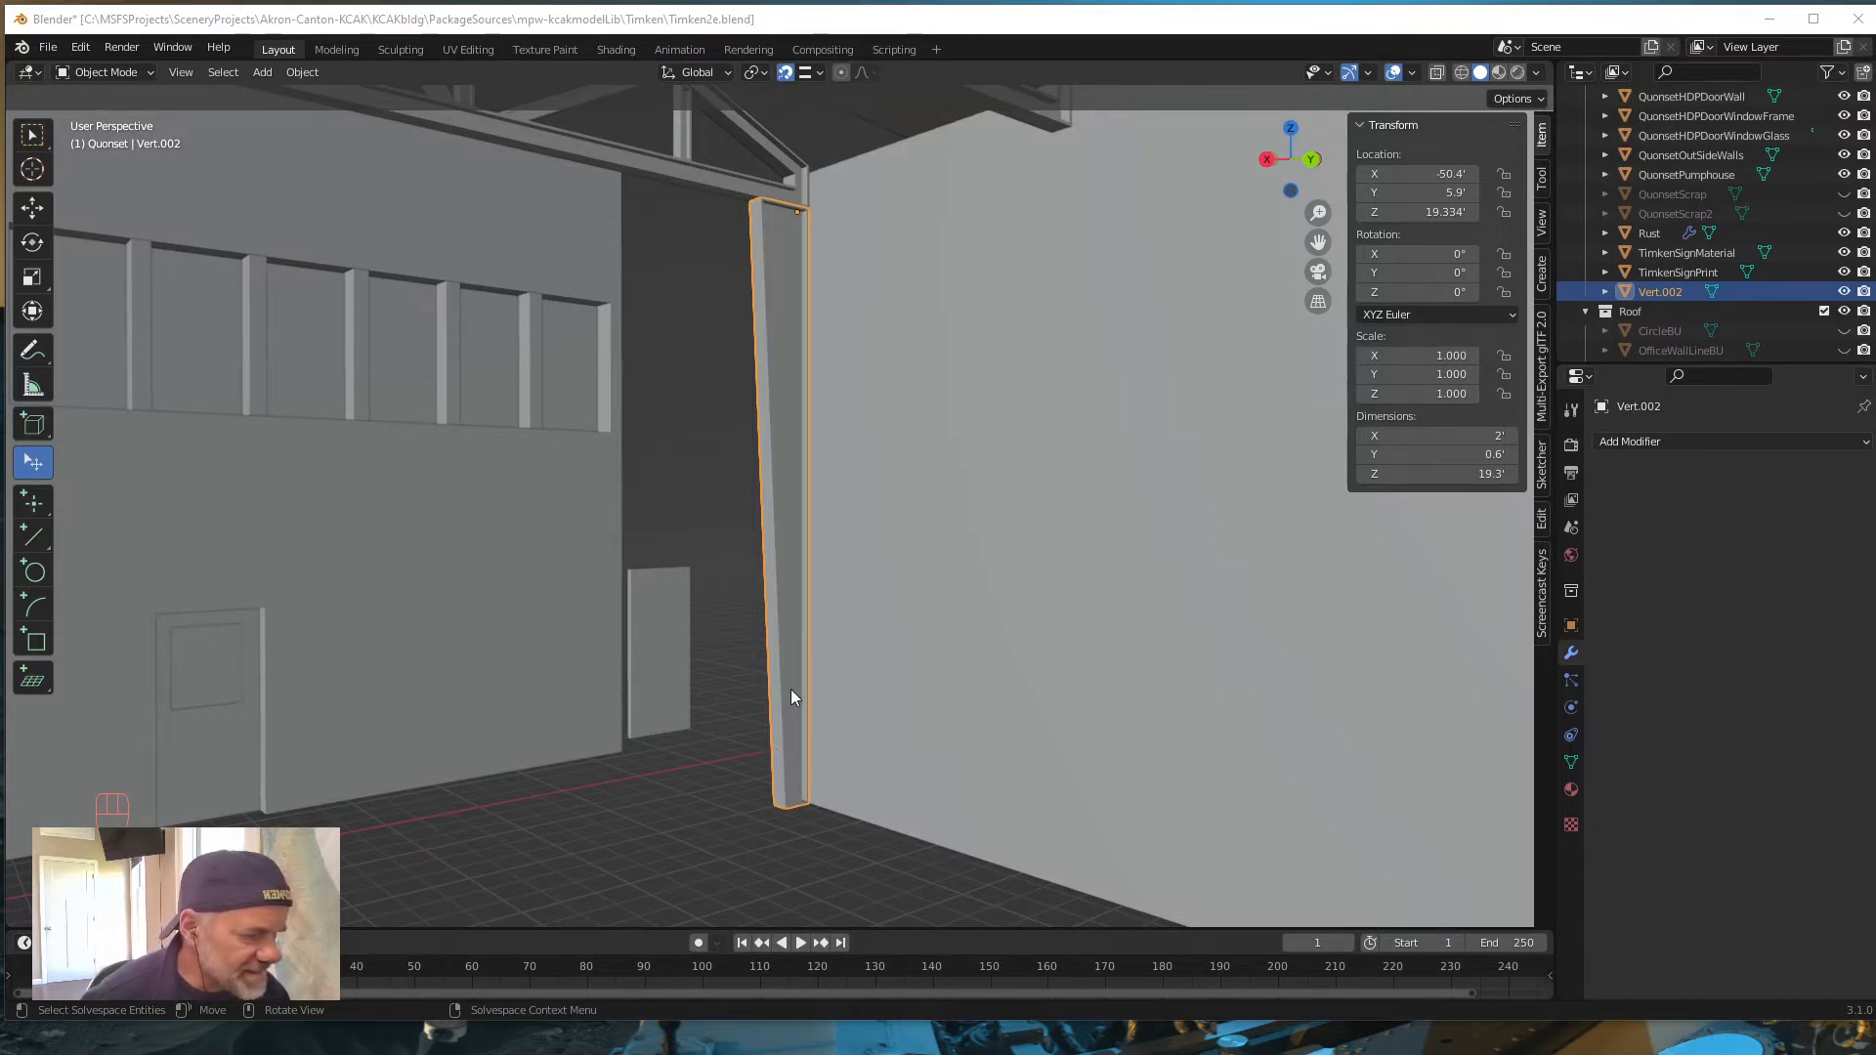
scroll(791, 697, "down", 15)
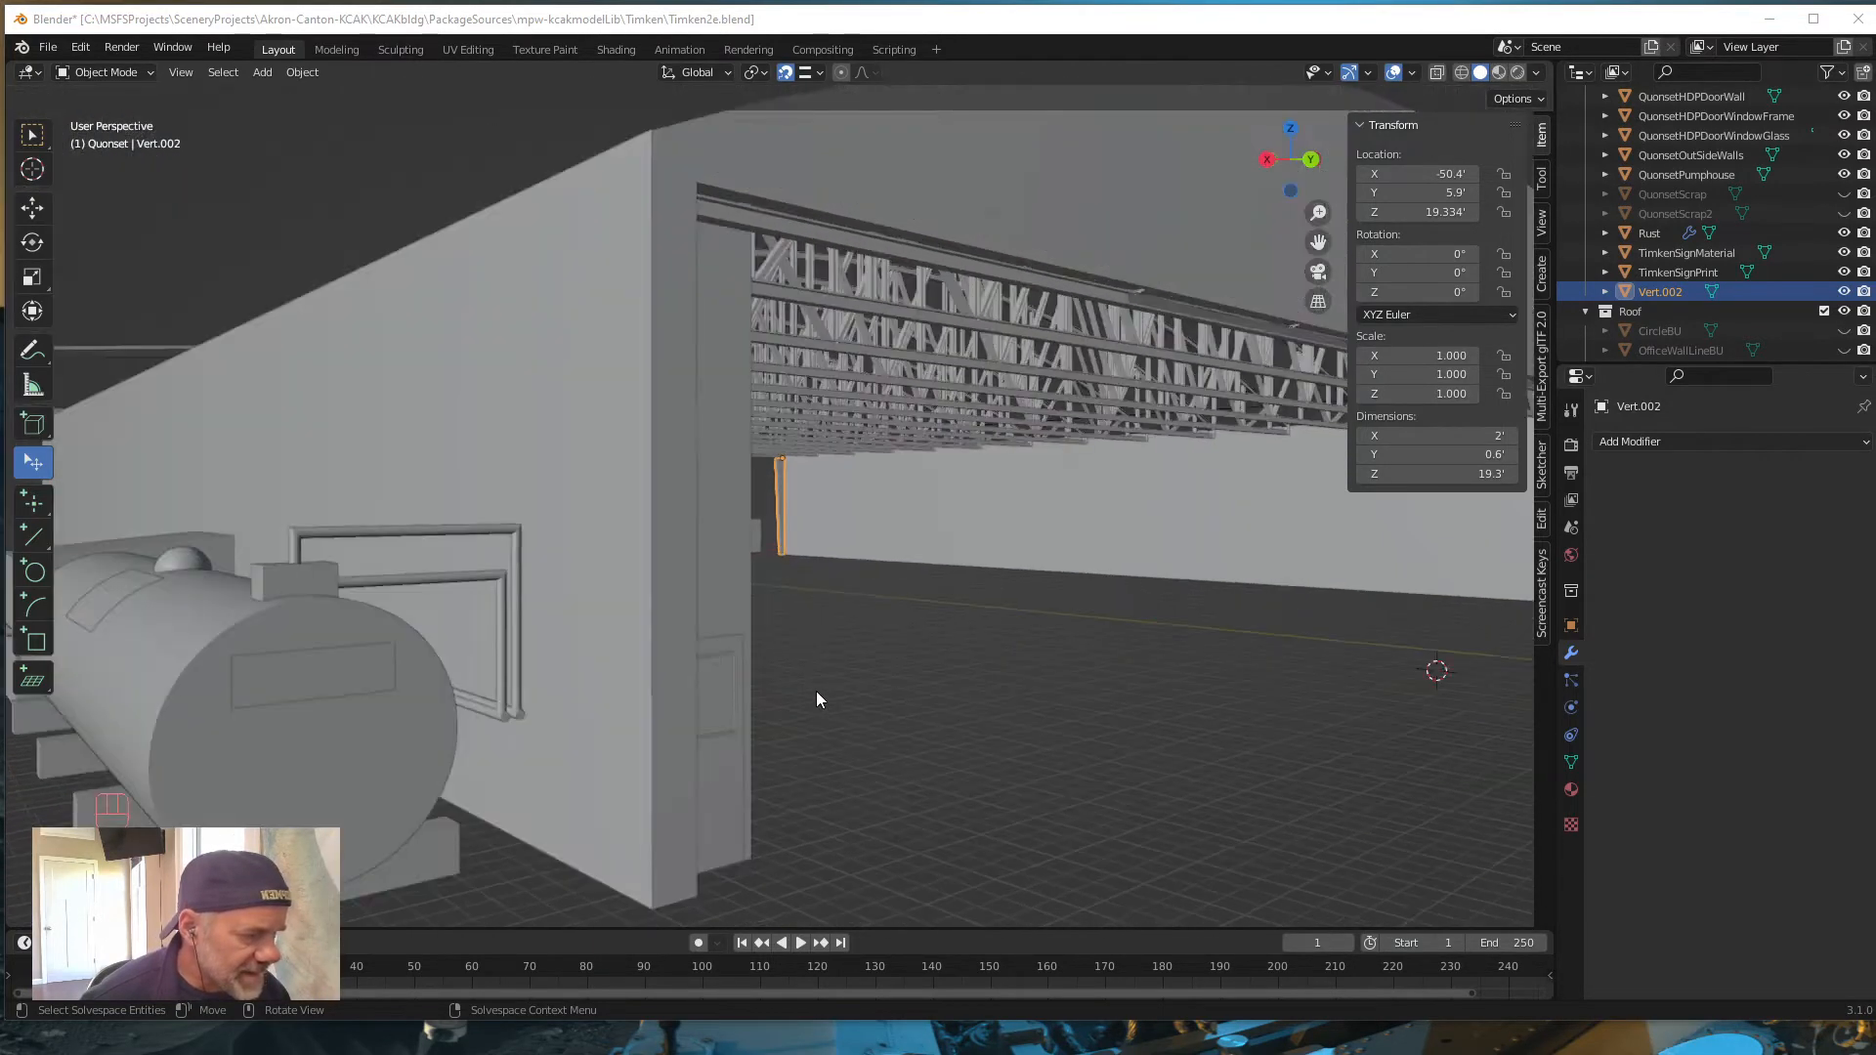
scroll(817, 690, "down", 1)
middle_click_drag(891, 702, 830, 721)
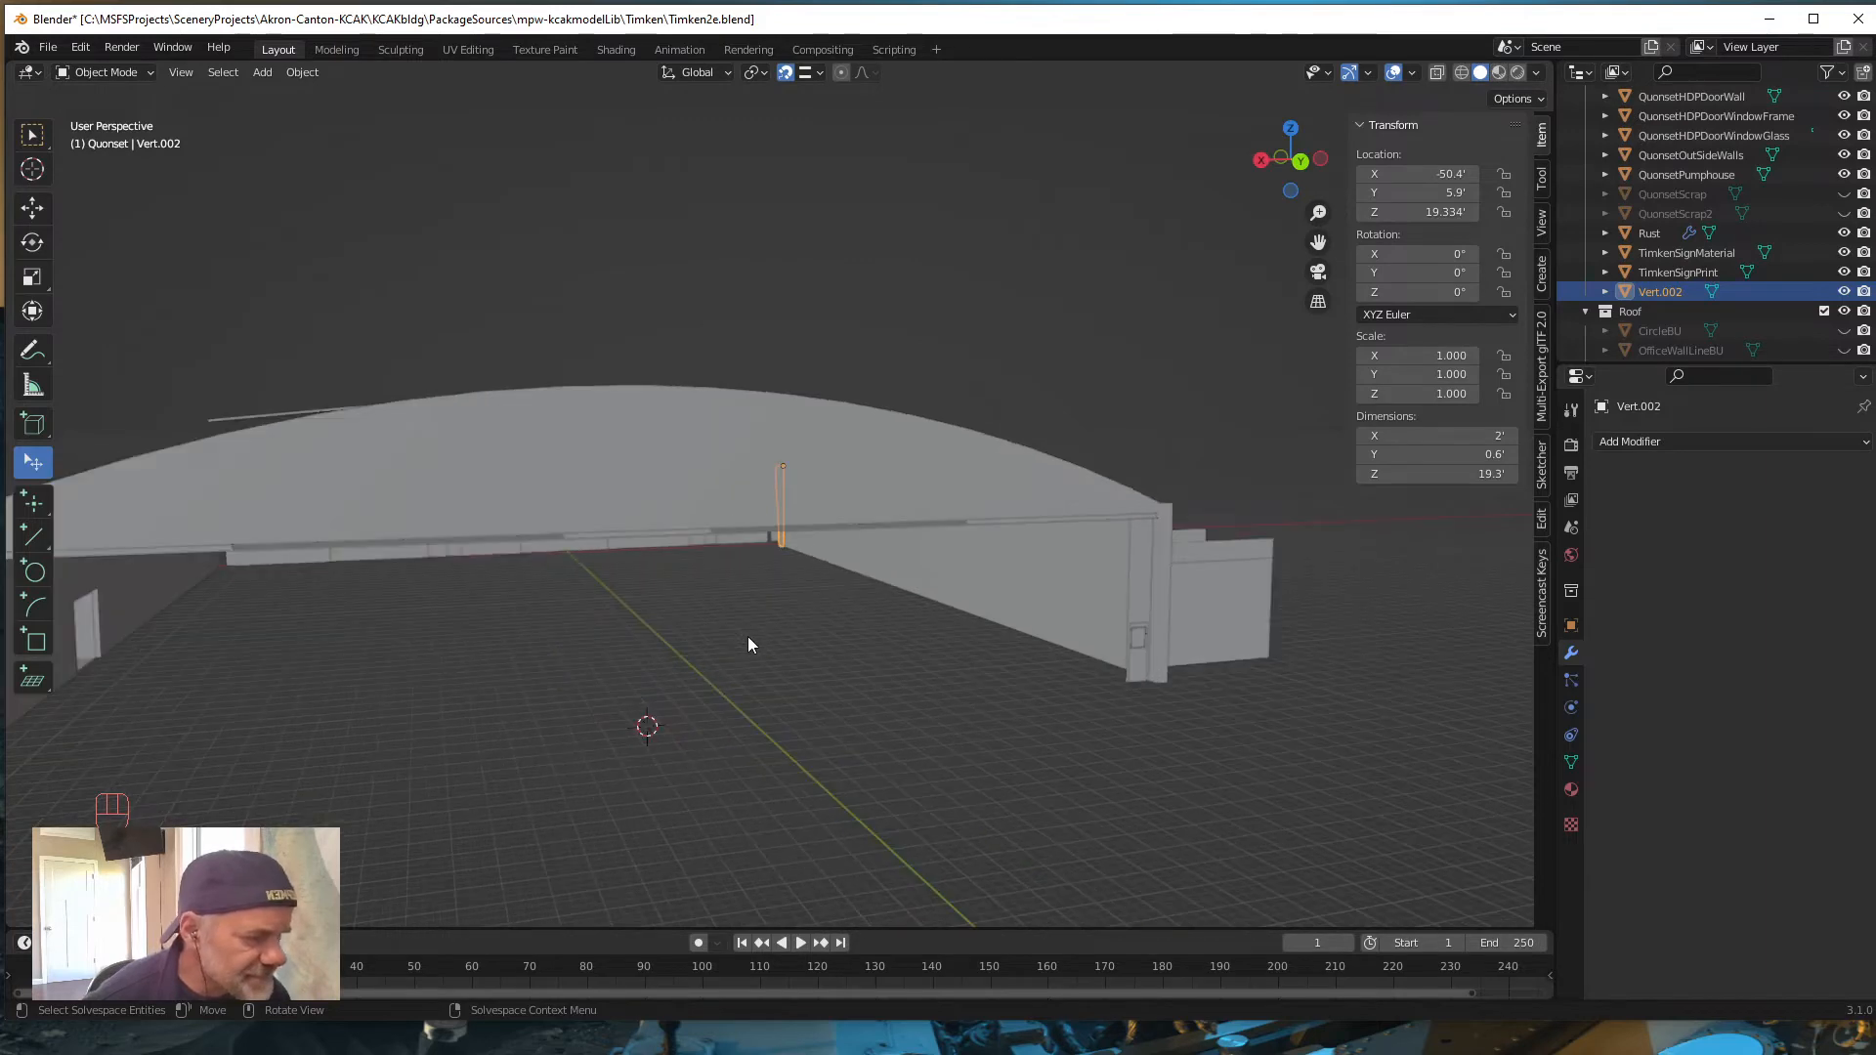
scroll(745, 641, "up", 8)
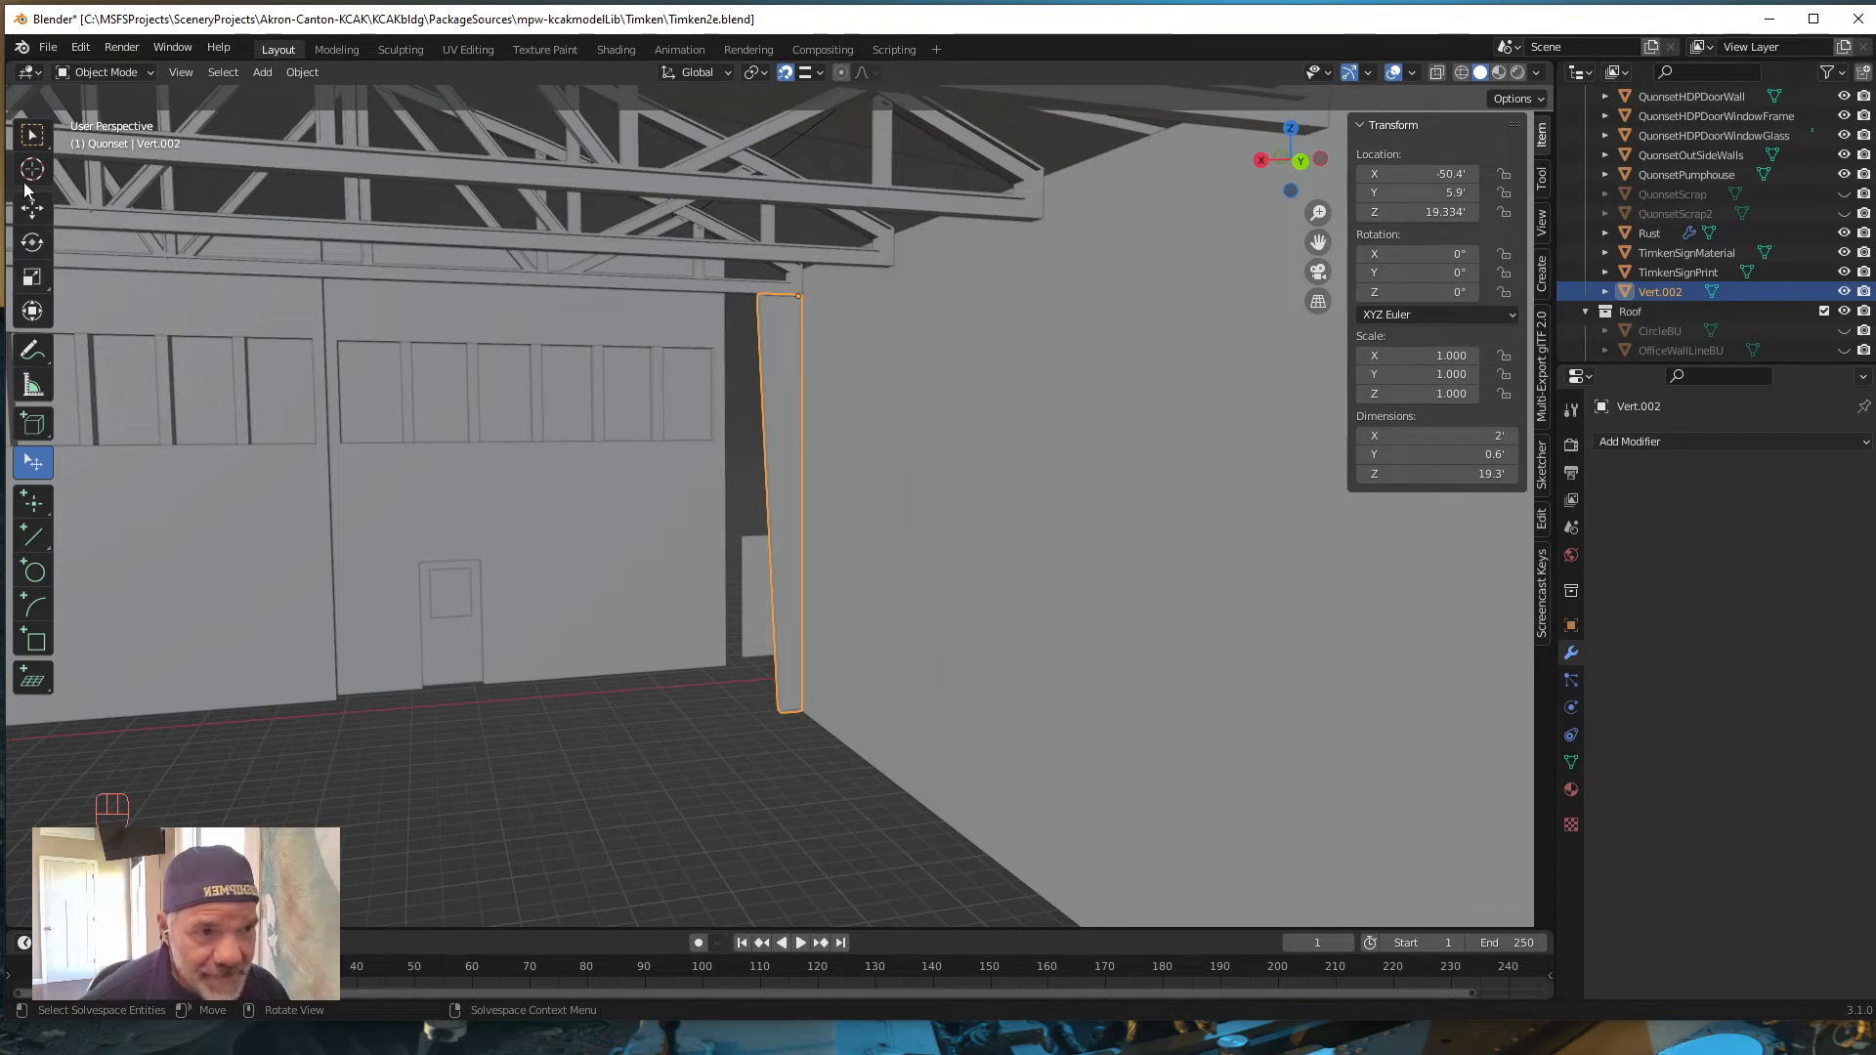
left_click(33, 139)
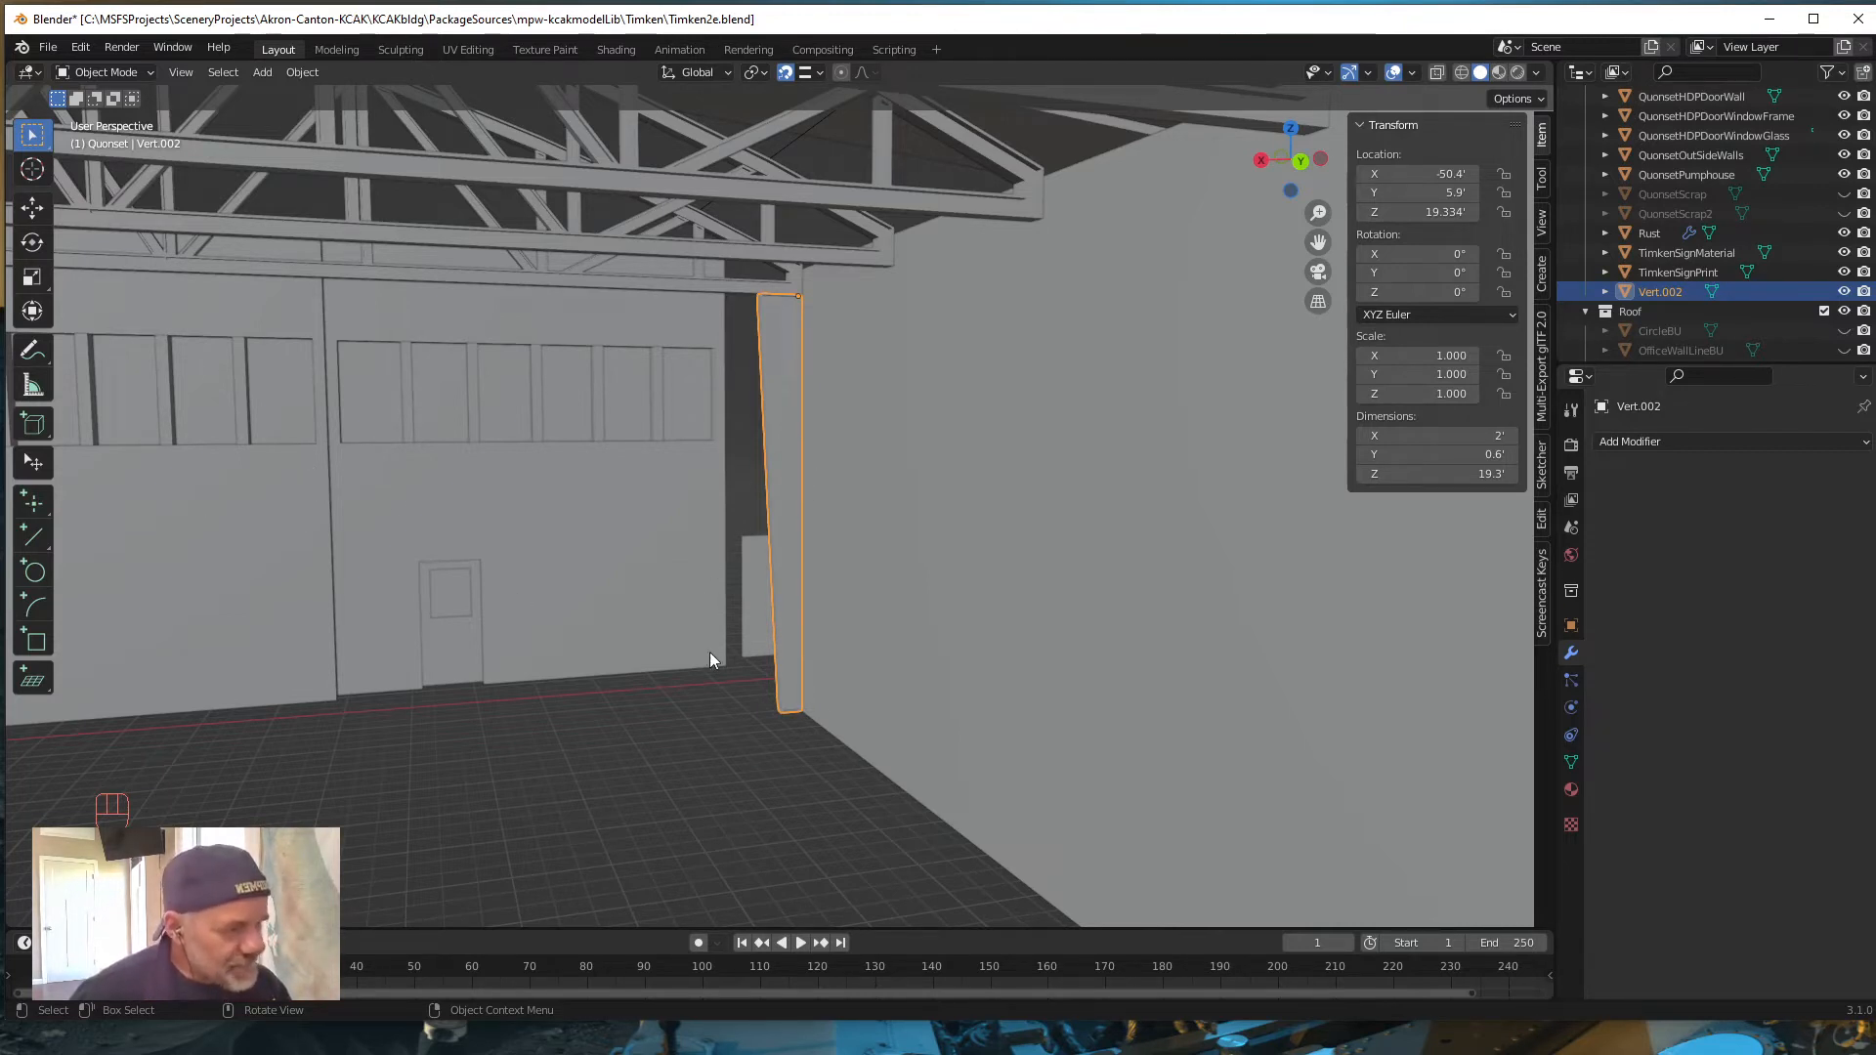
scroll(674, 719, "down", 7)
middle_click_drag(681, 670, 700, 717)
right_click(701, 710)
mouse_move(705, 712)
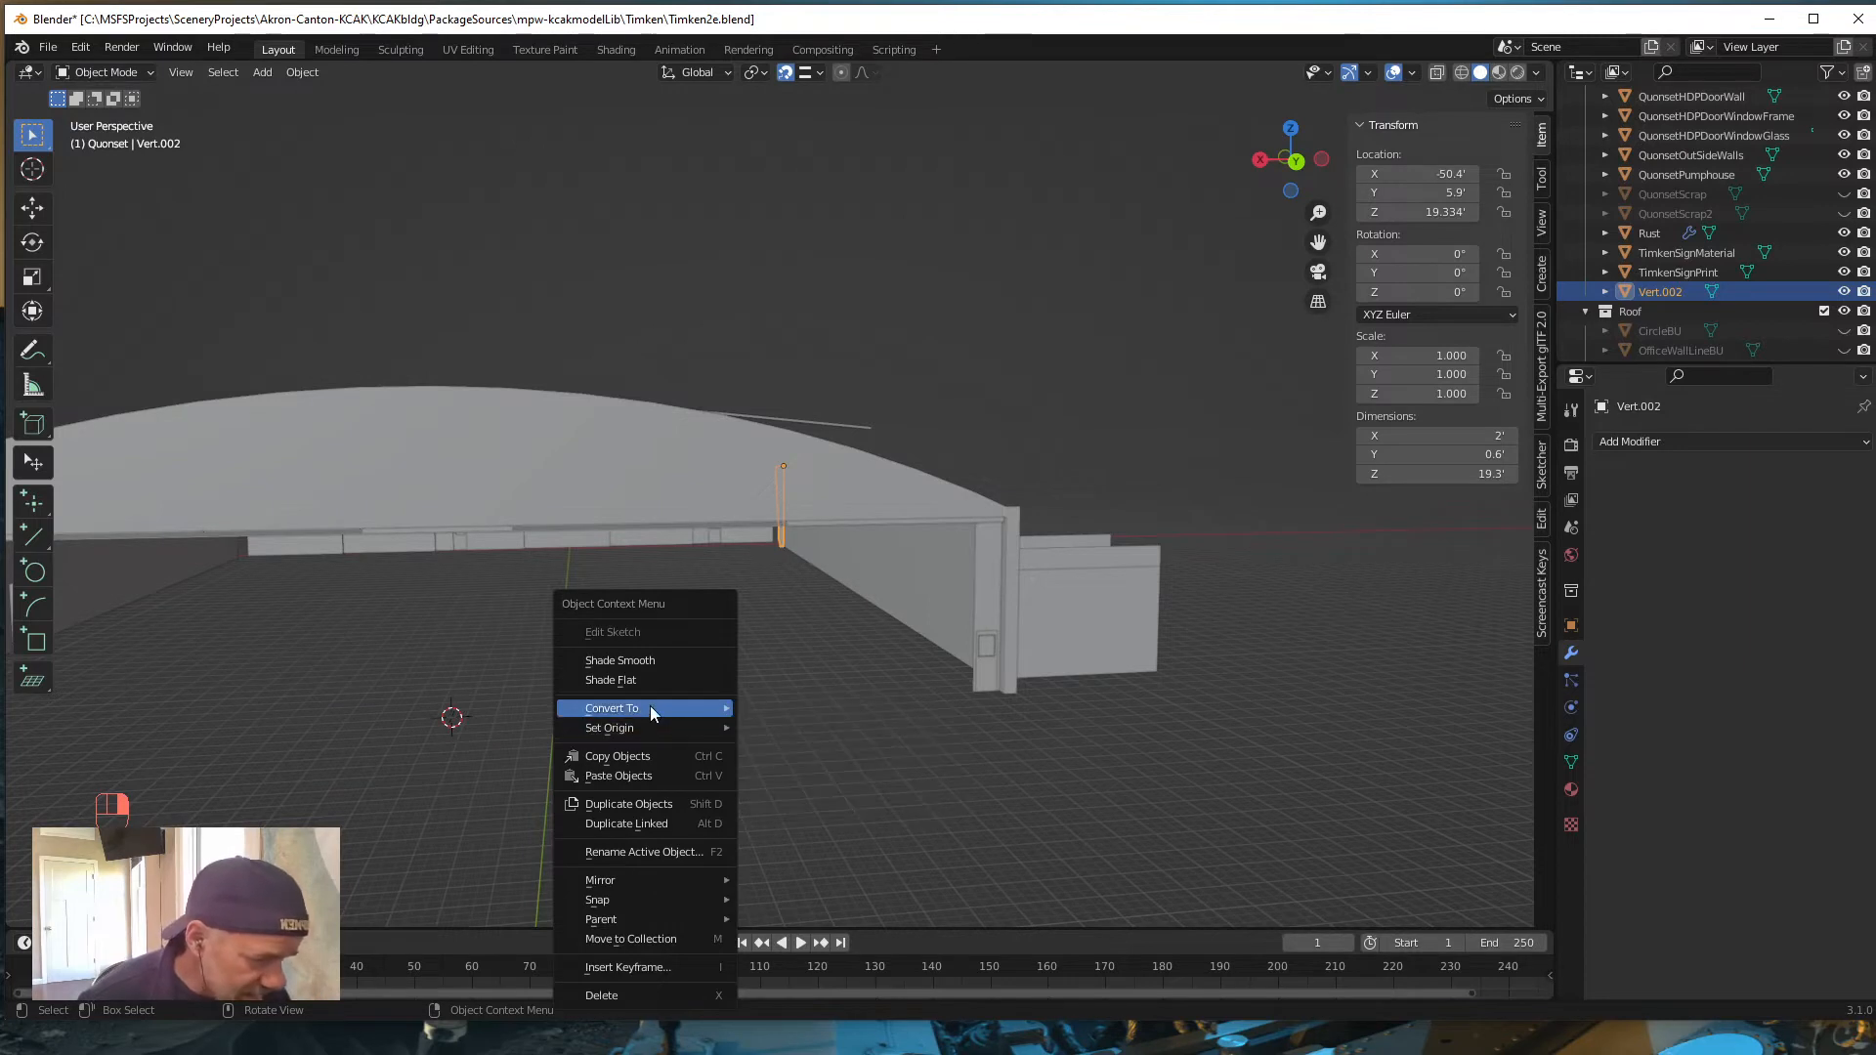
mouse_move(625, 729)
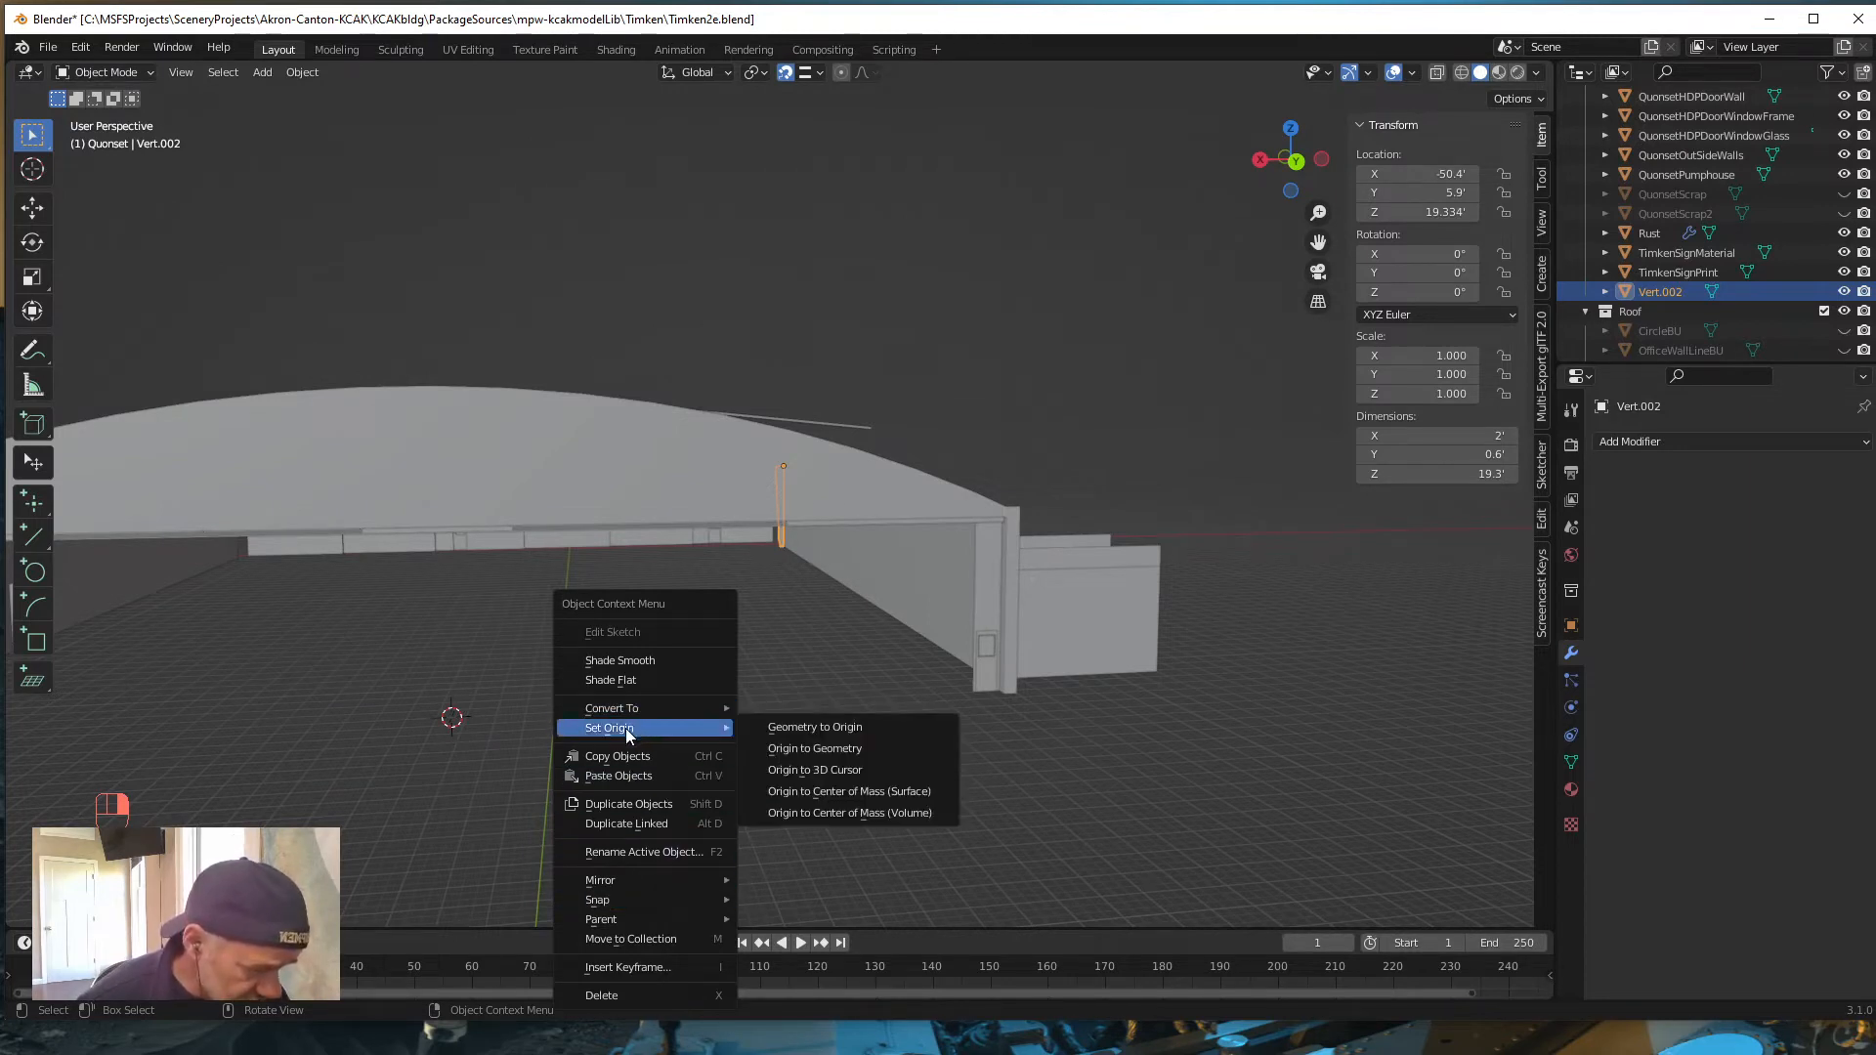
left_click(806, 770)
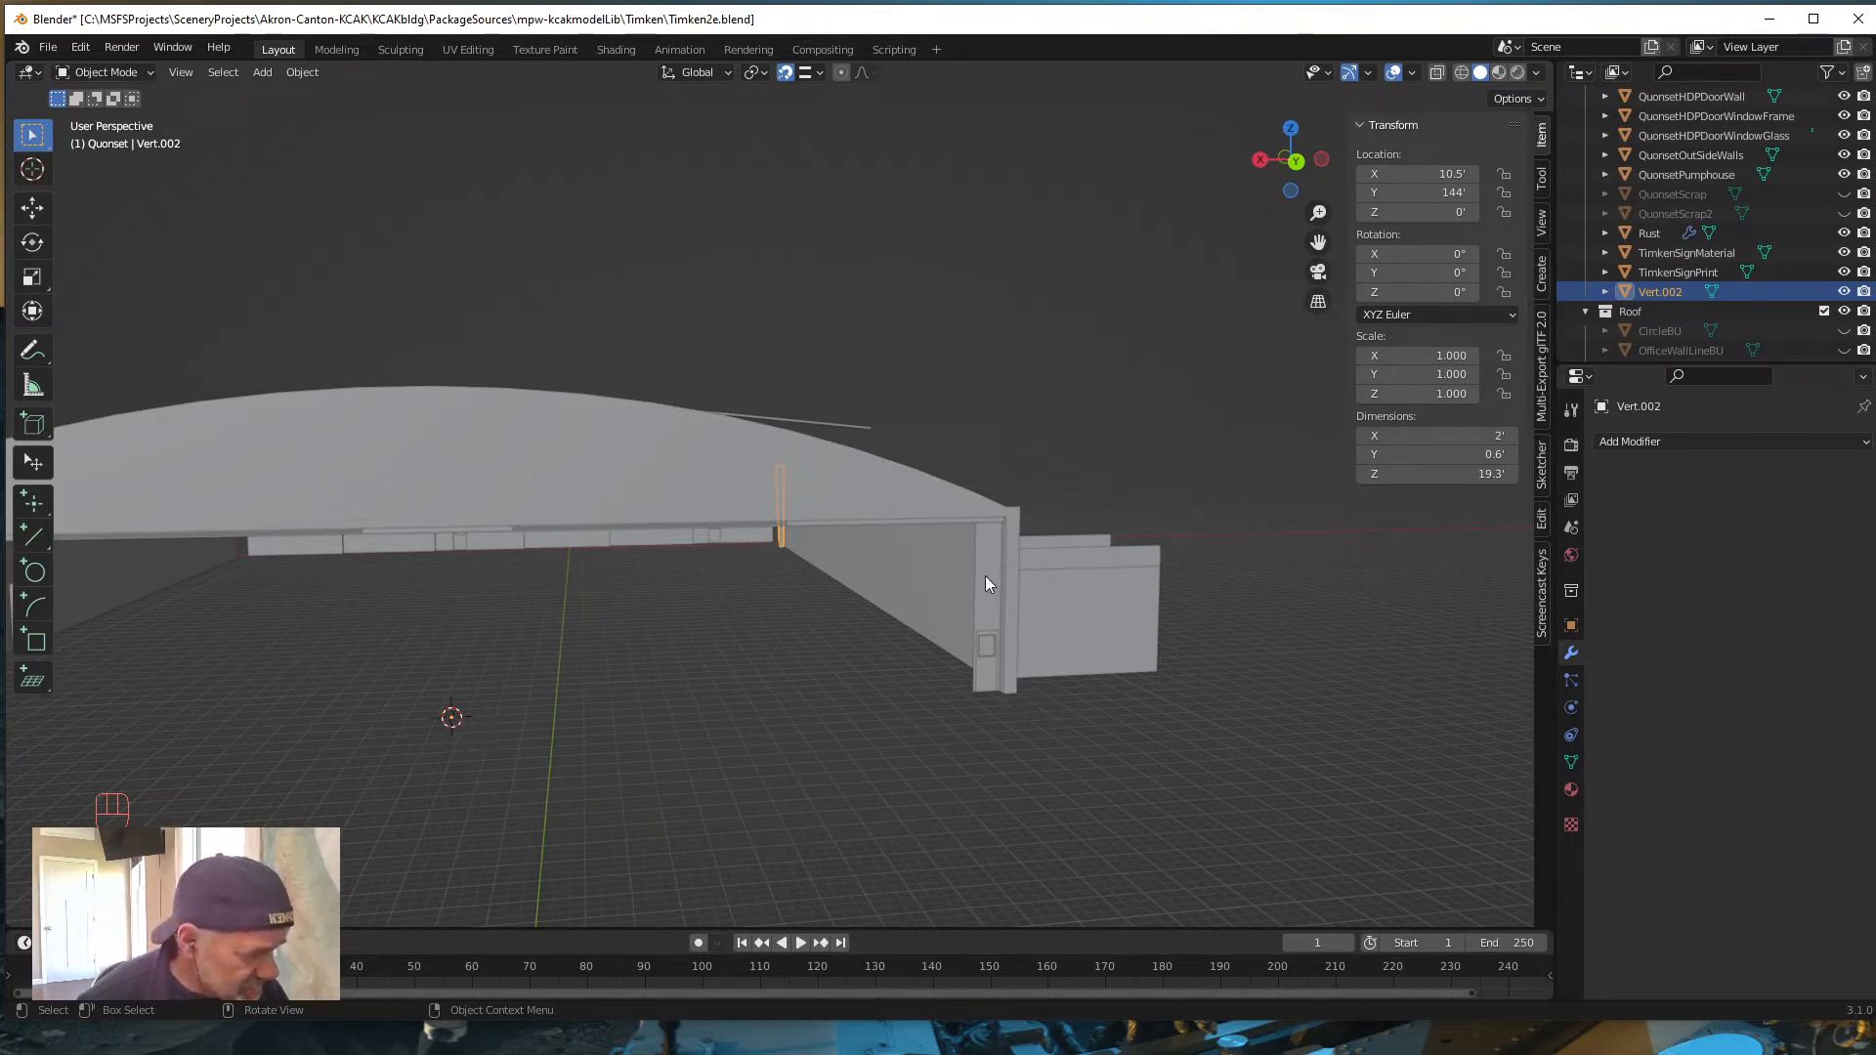
Step: Add a Mirror modifier on the X axis to duplicate the column at the opposite side wall
scroll(828, 636, "down", 3)
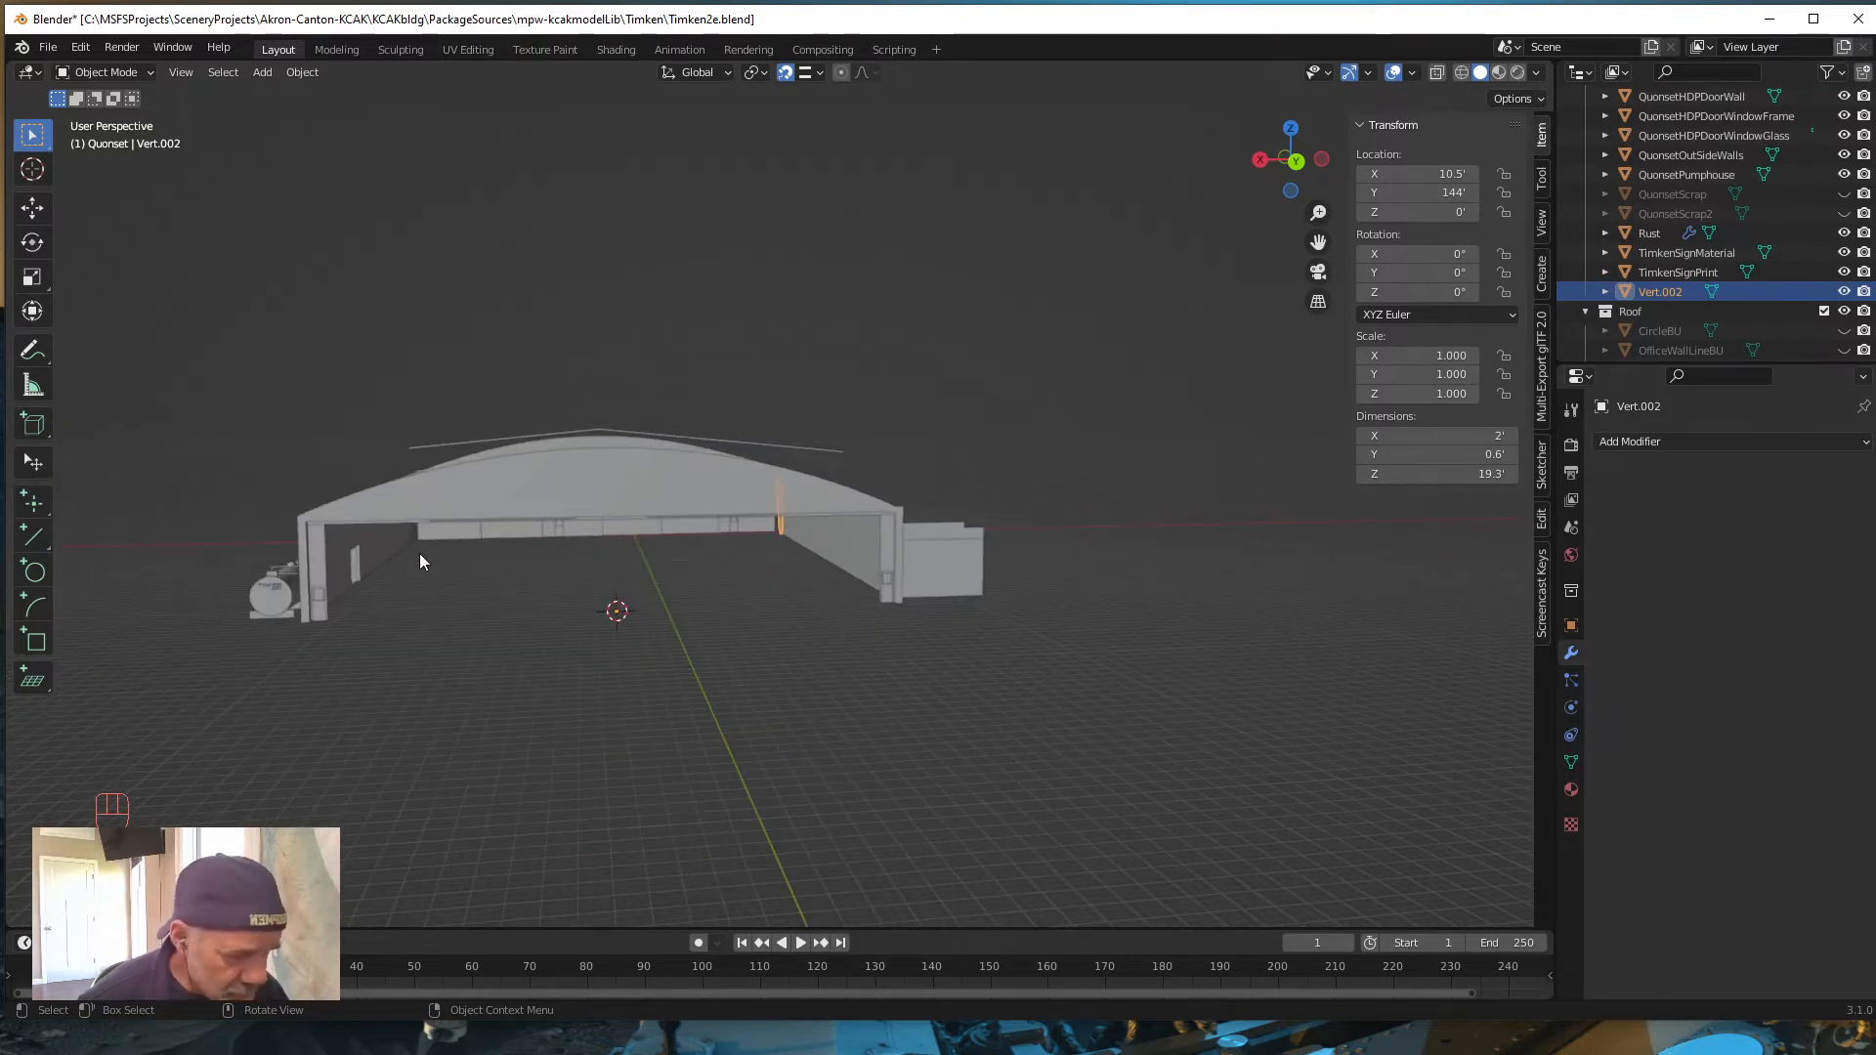
scroll(635, 694, "up", 5)
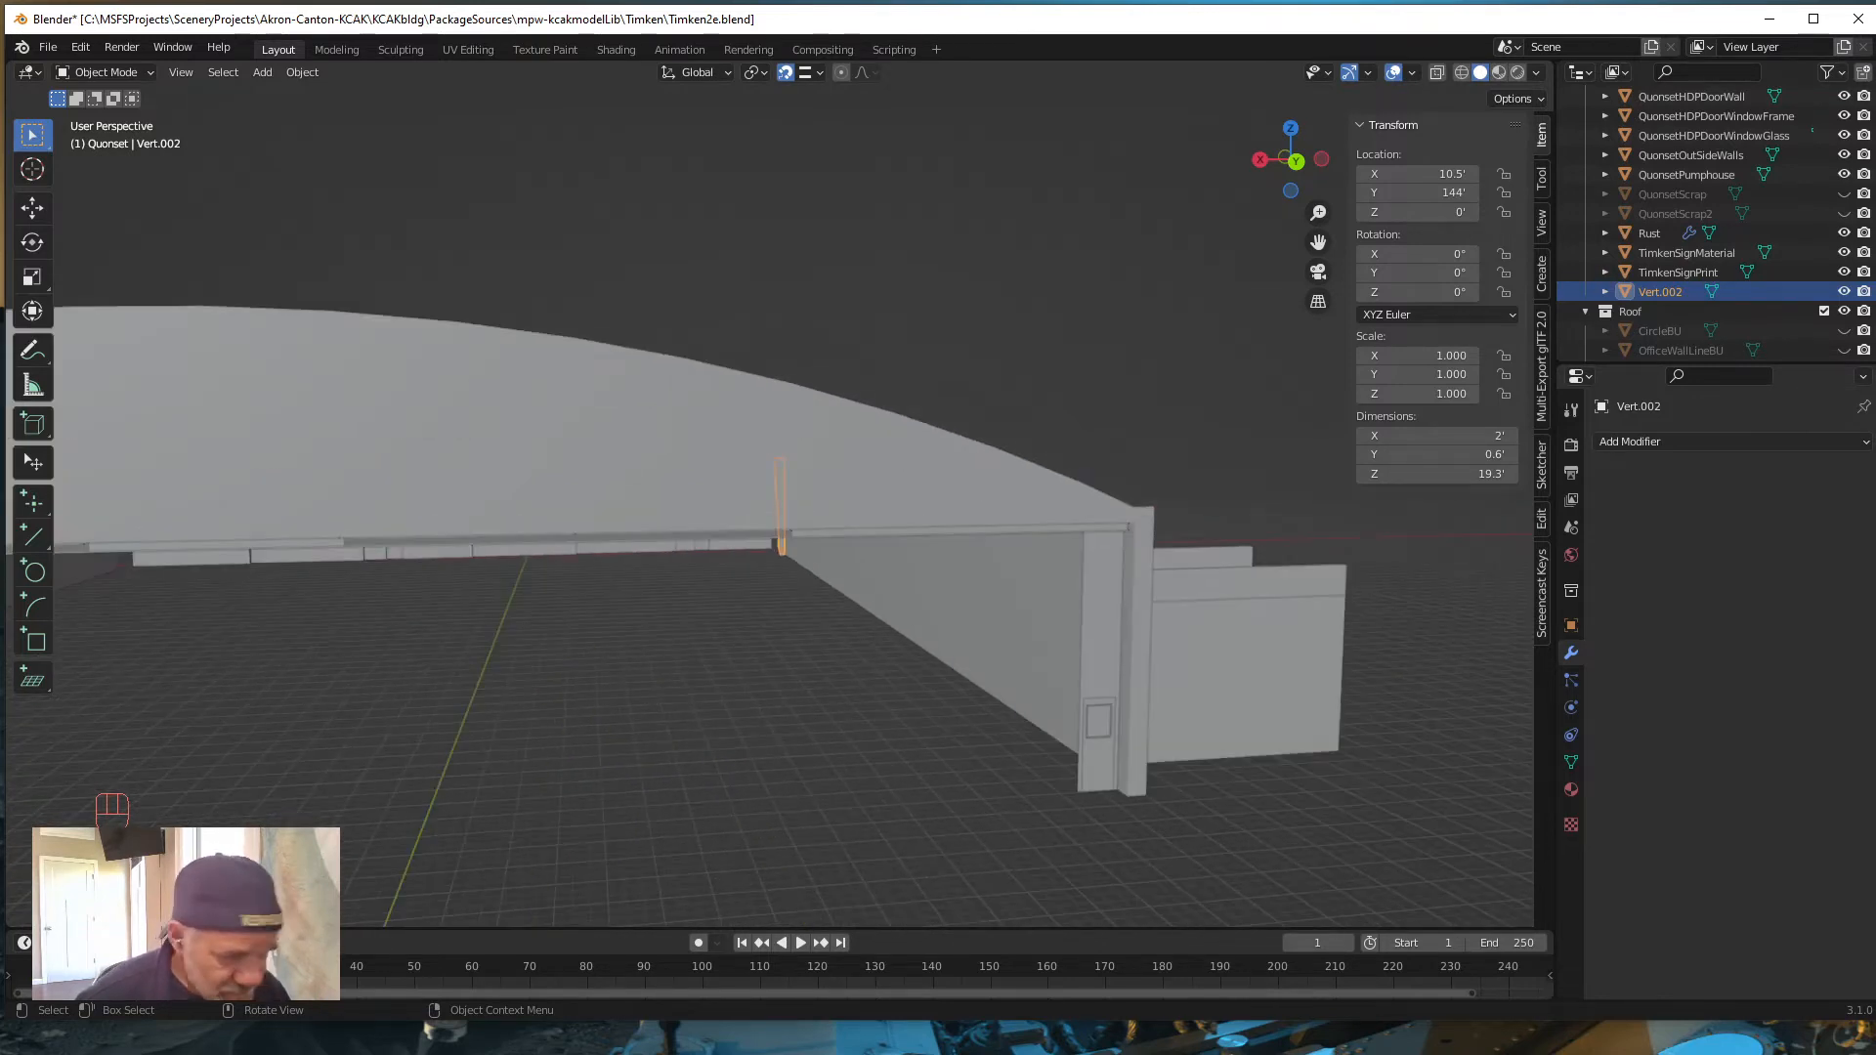
middle_click_drag(480, 726, 476, 724)
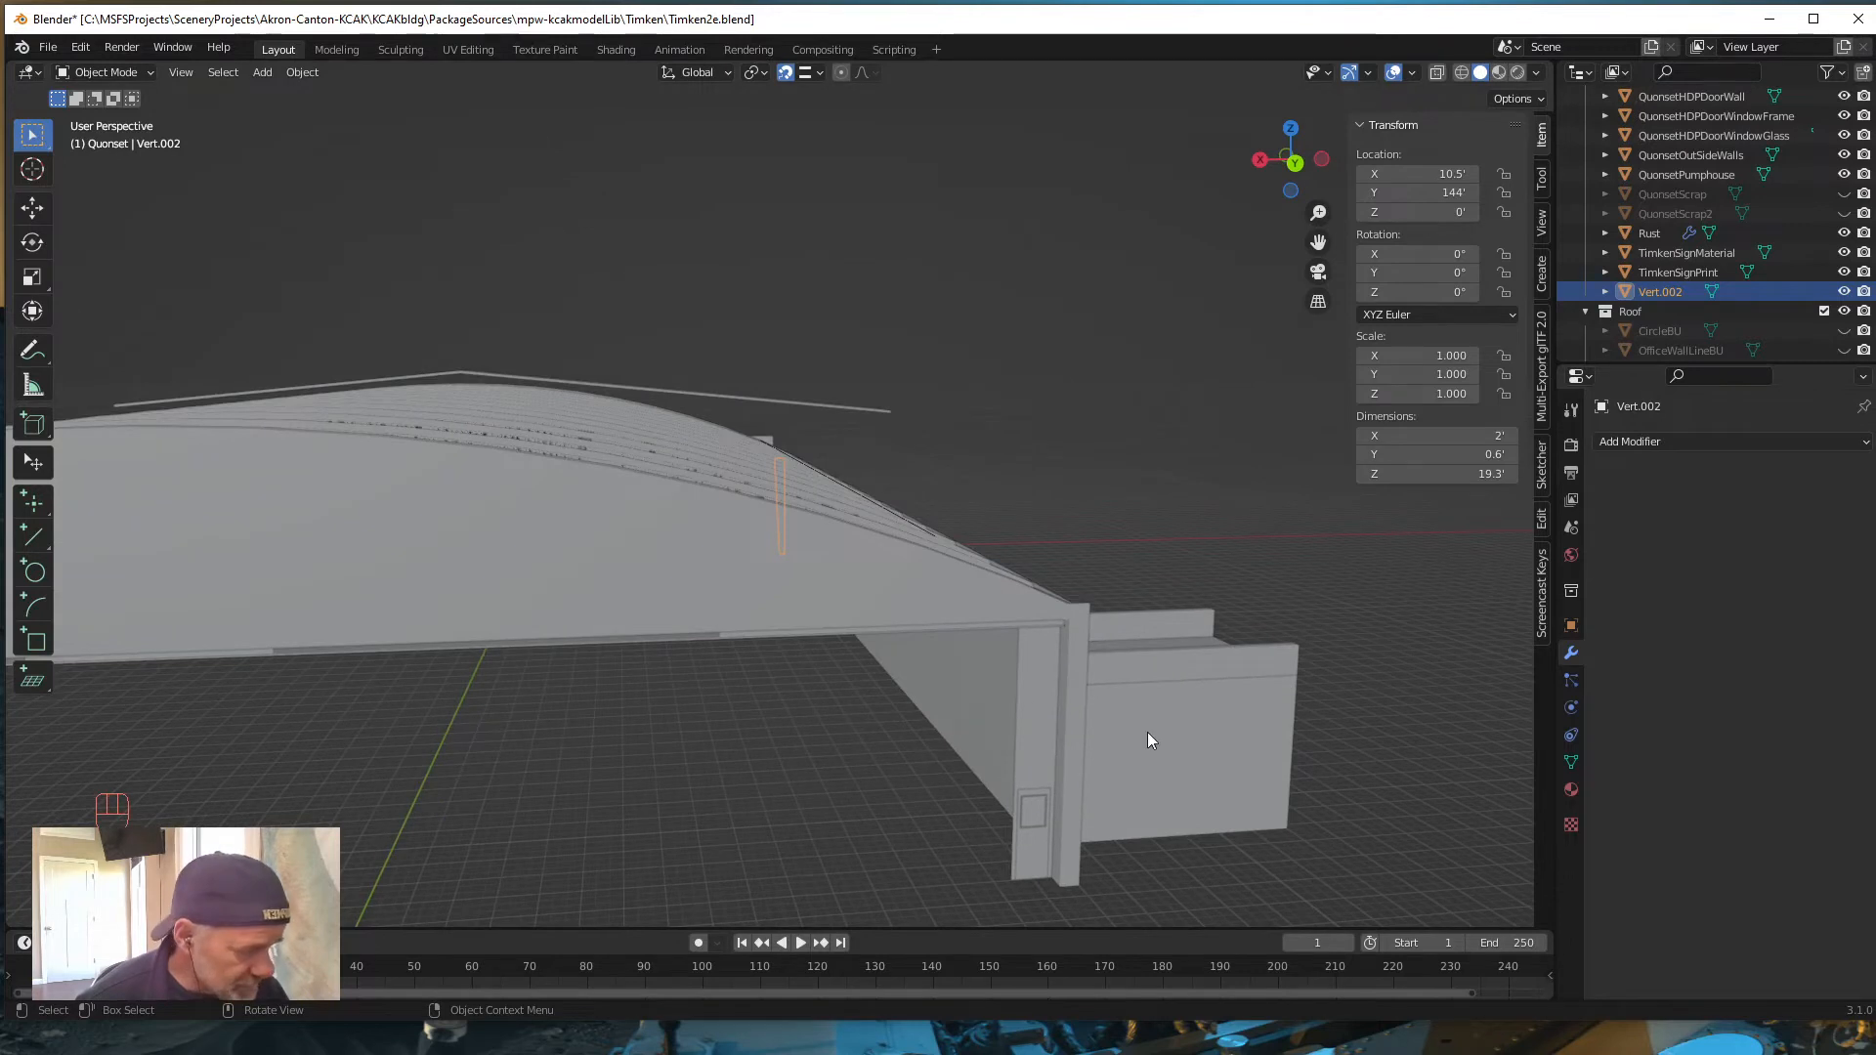
scroll(672, 766, "down", 4)
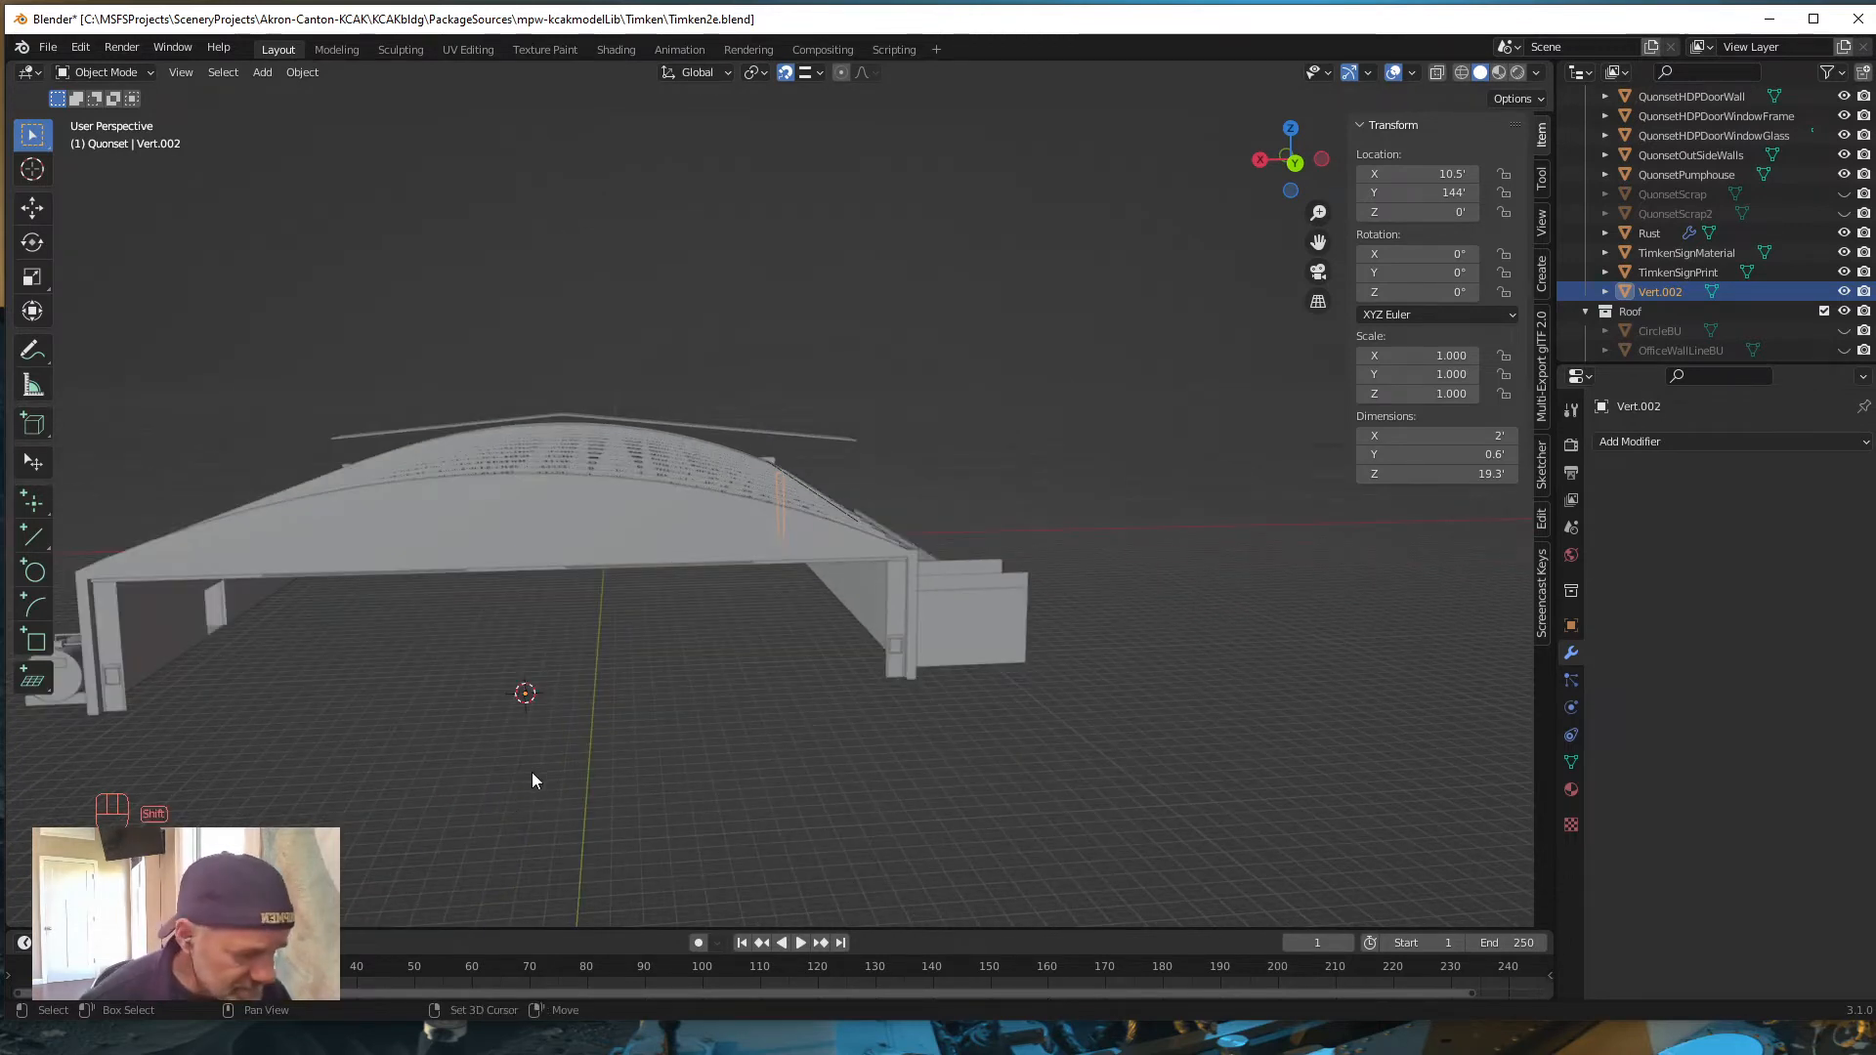
middle_click_drag(532, 772, 704, 719, "shift")
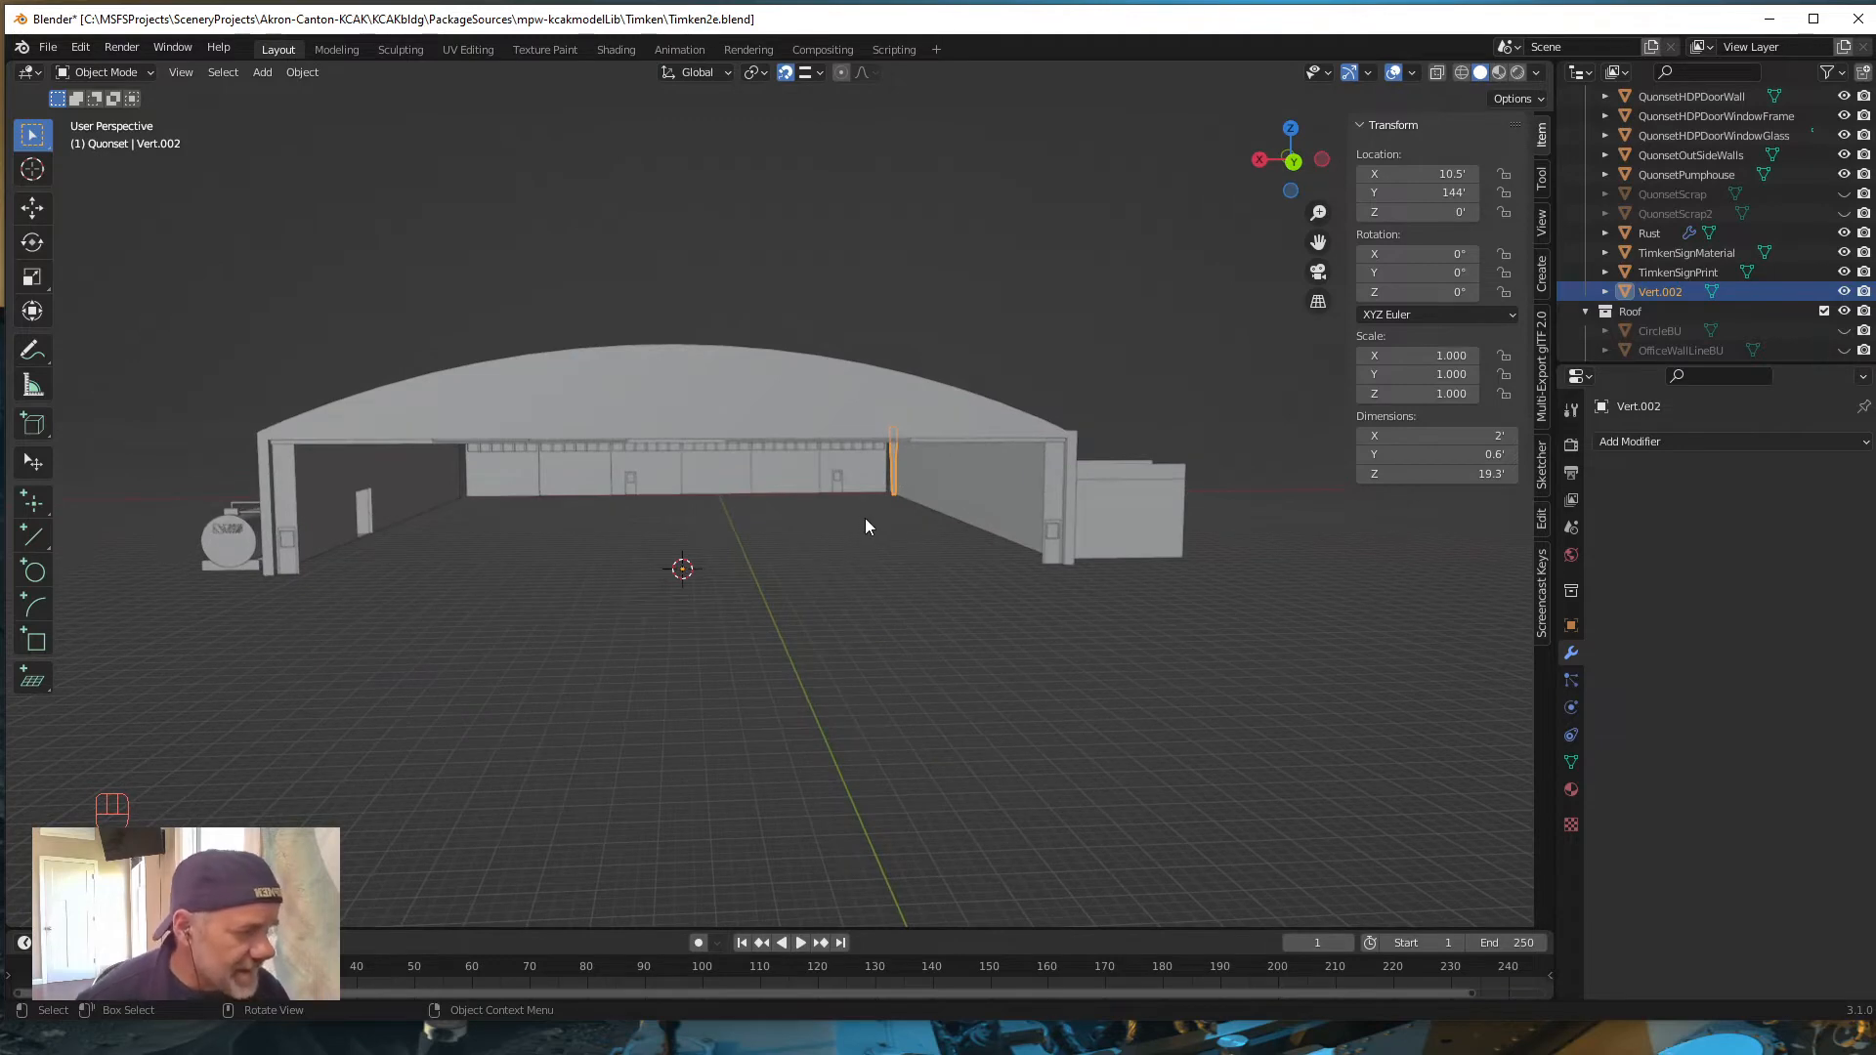
scroll(865, 518, "up", 5)
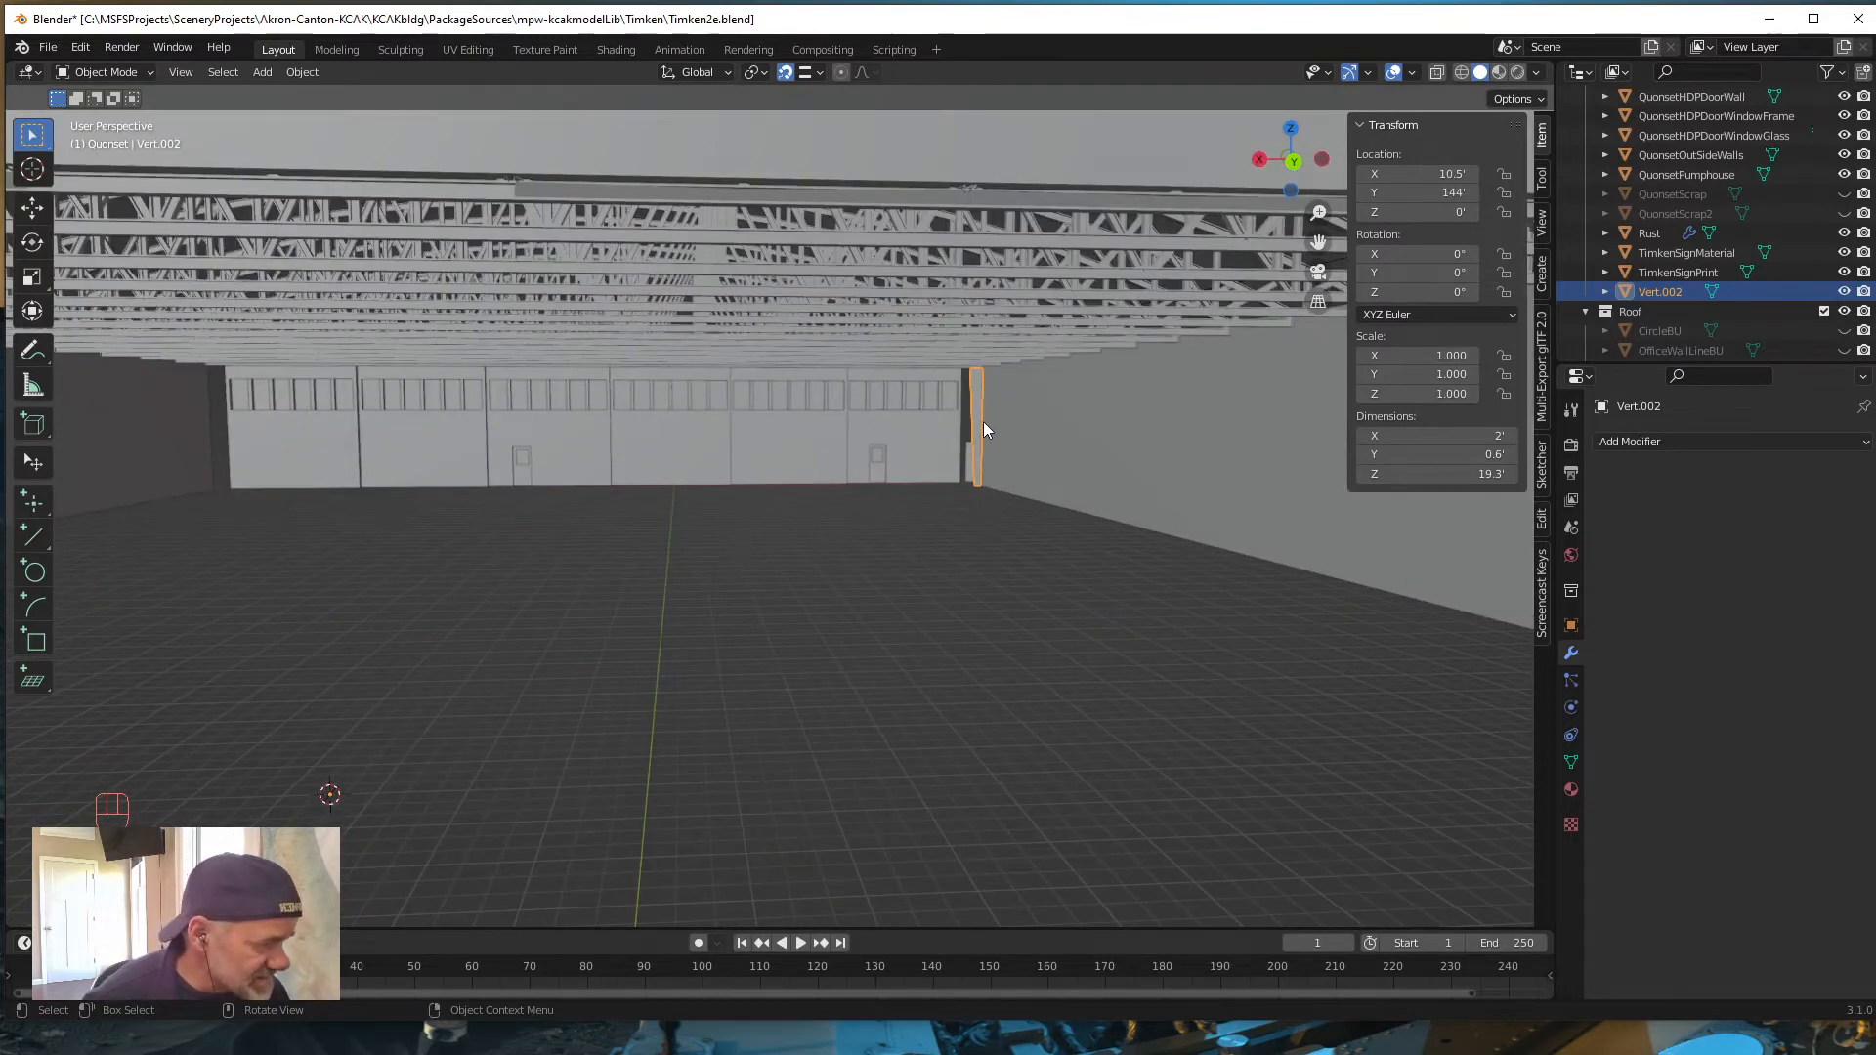
scroll(670, 676, "down", 4)
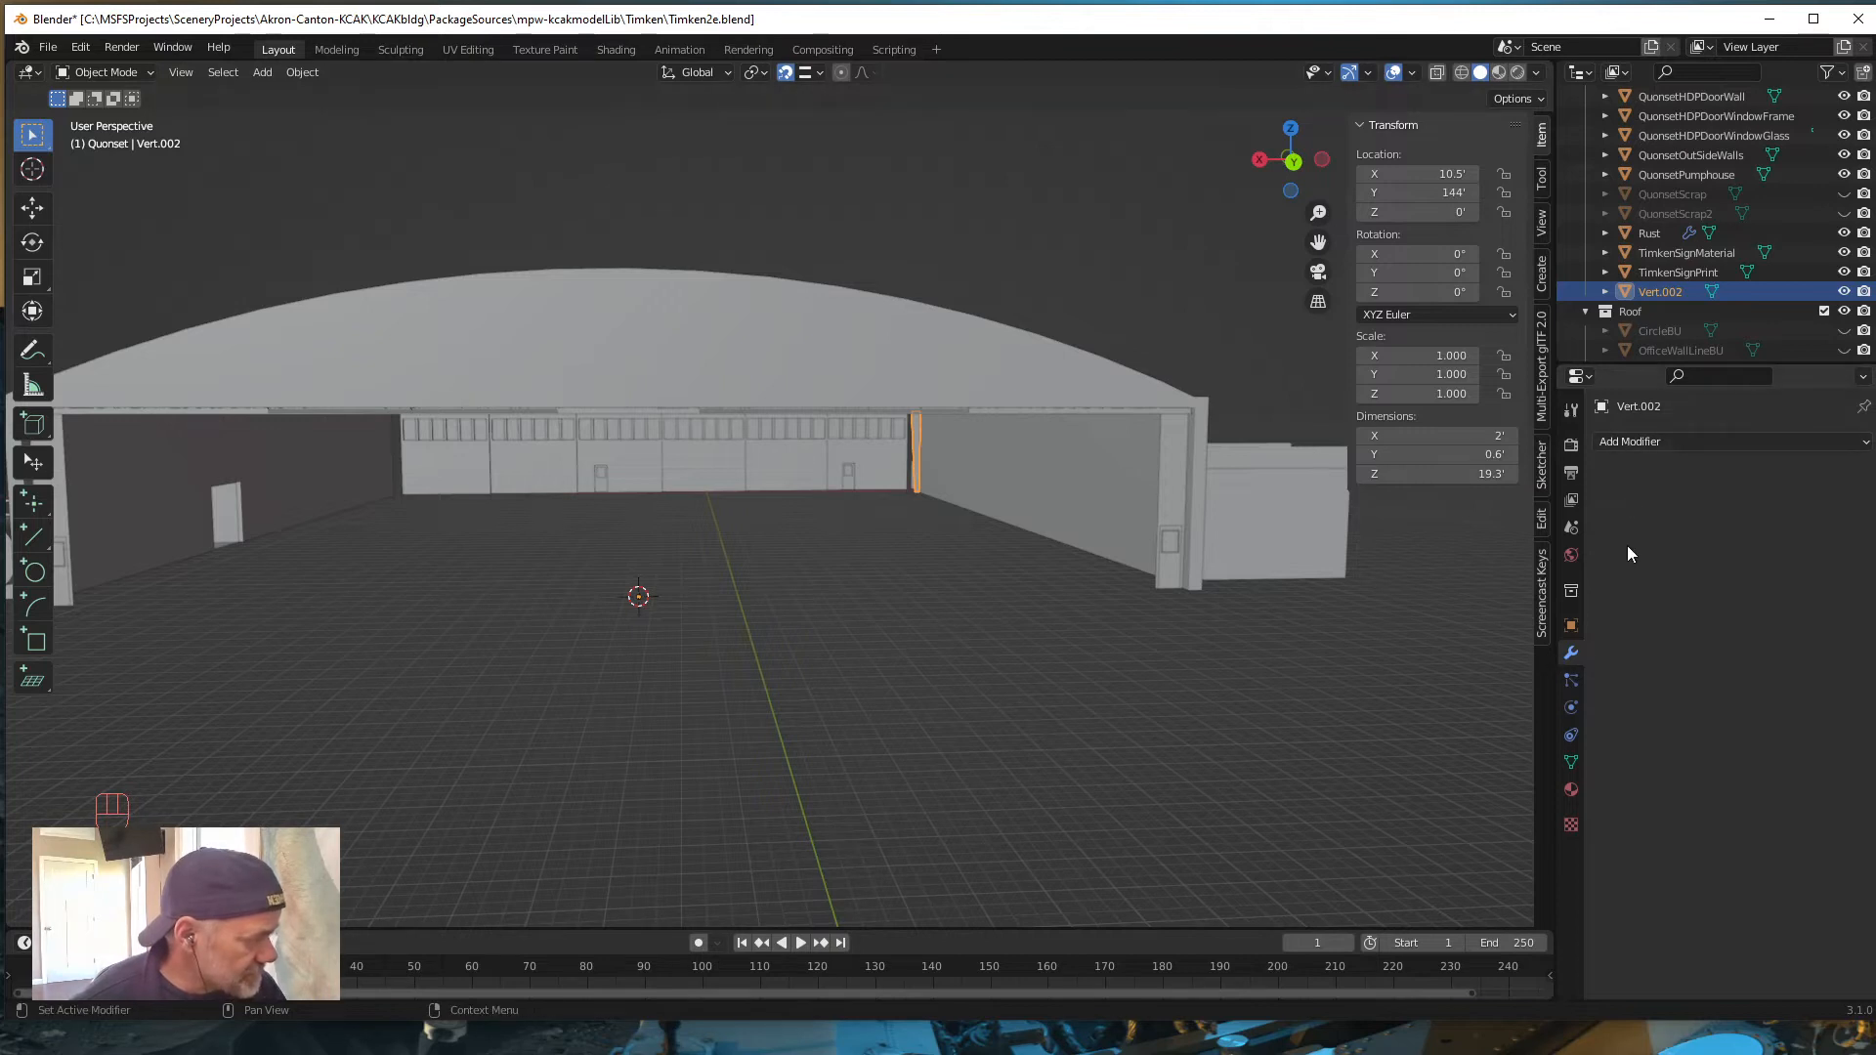
left_click(1634, 443)
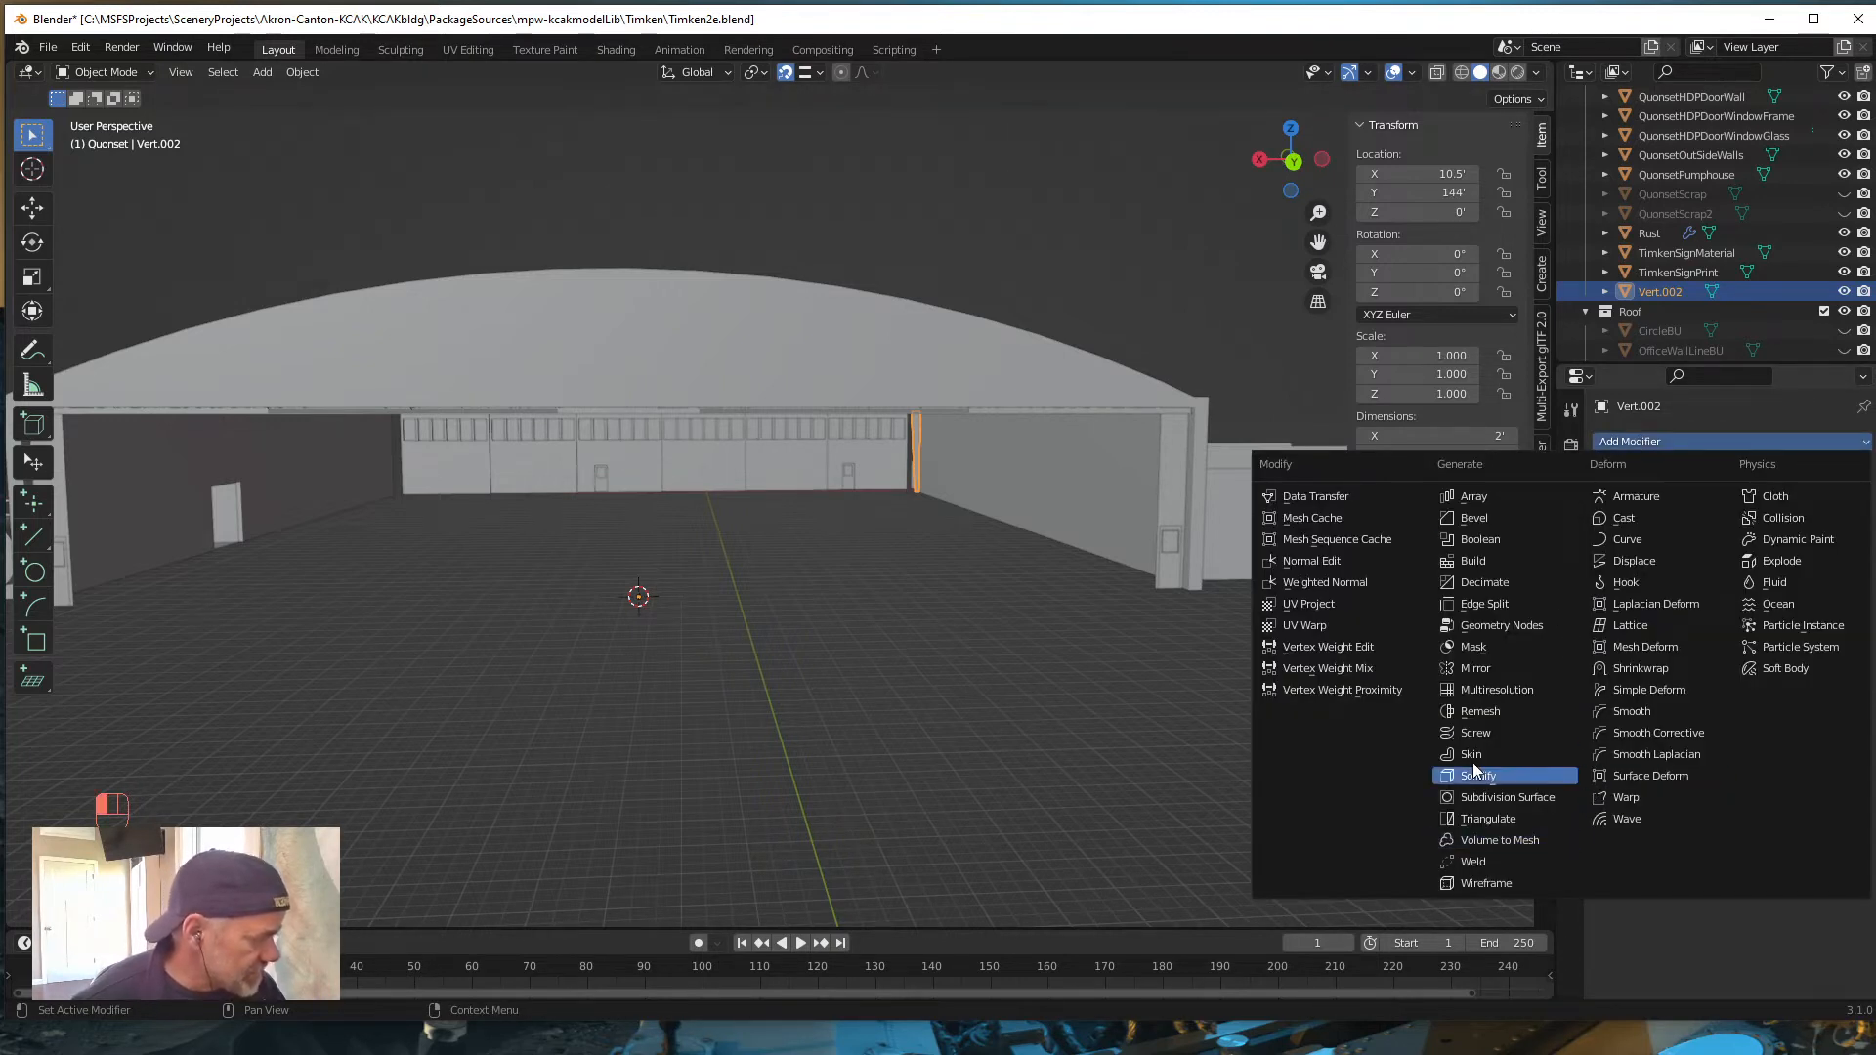
left_click(1487, 667)
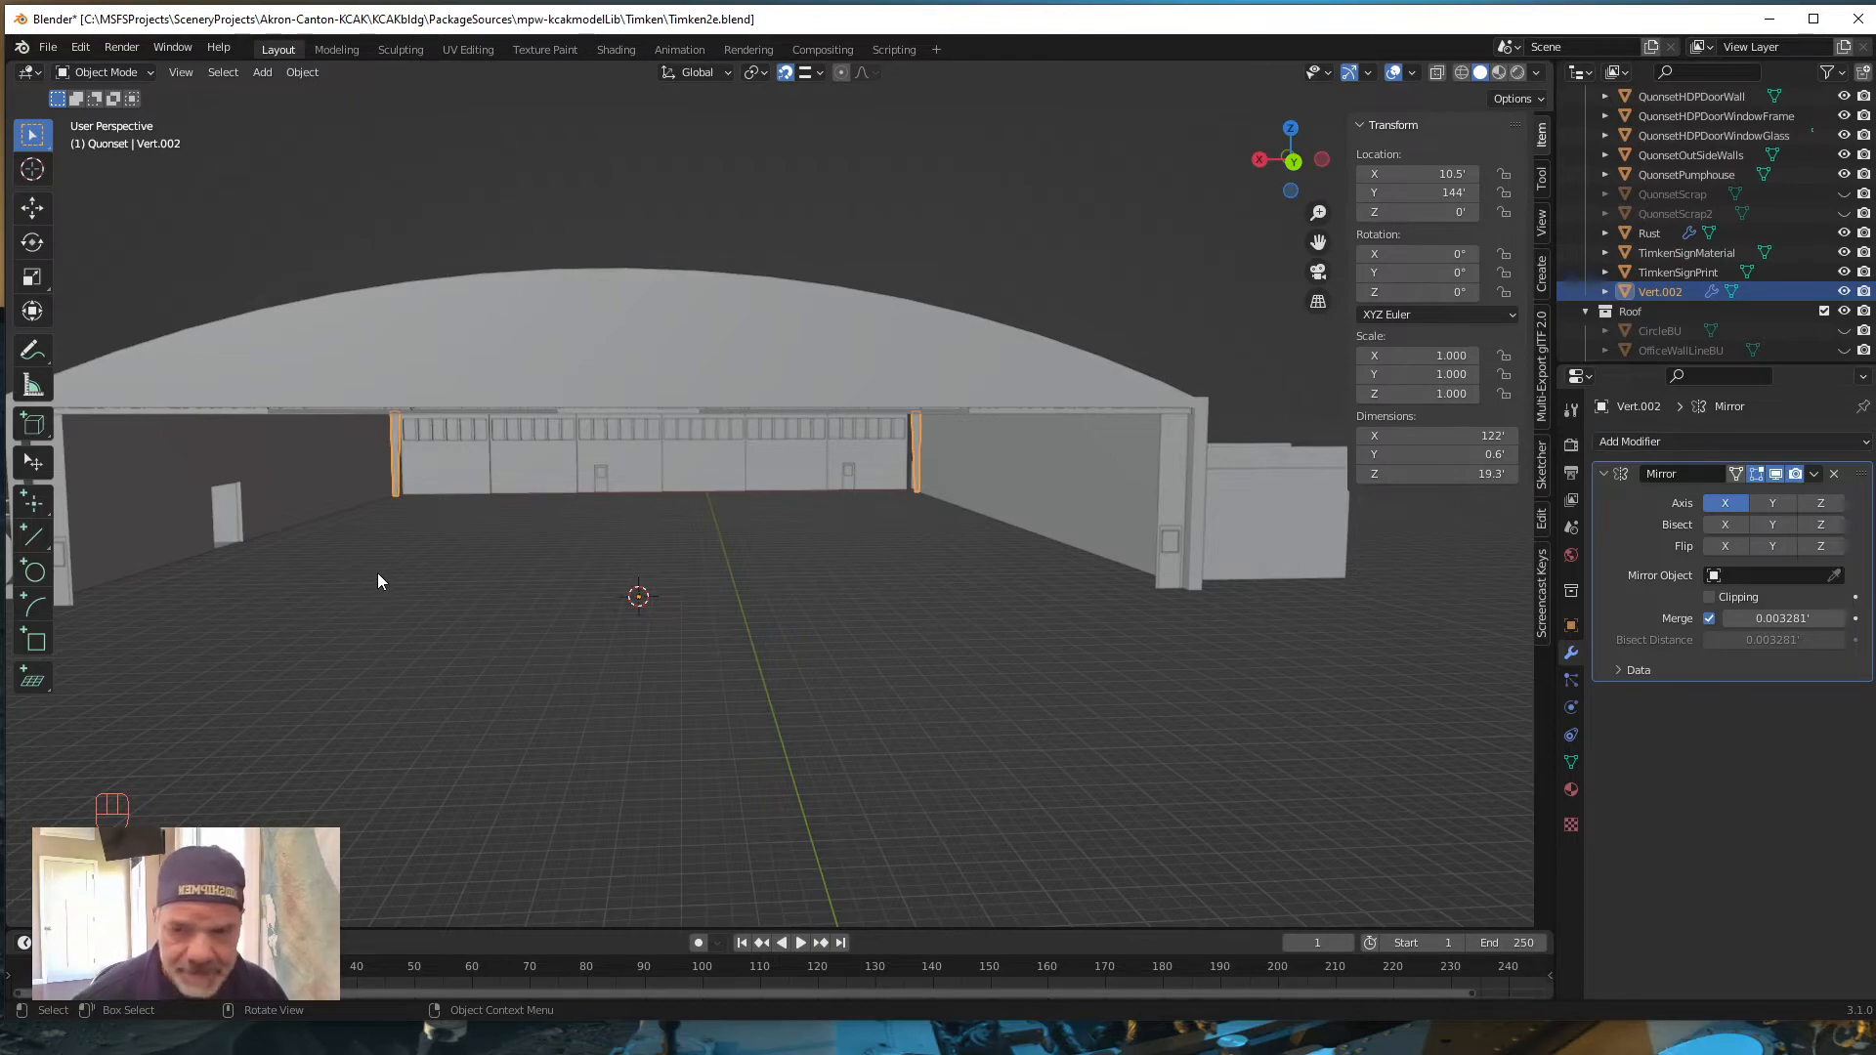
Step: Examine both mirrored columns against the side walls and roof trusses from inside and outside the hangar
scroll(575, 641, "up", 4)
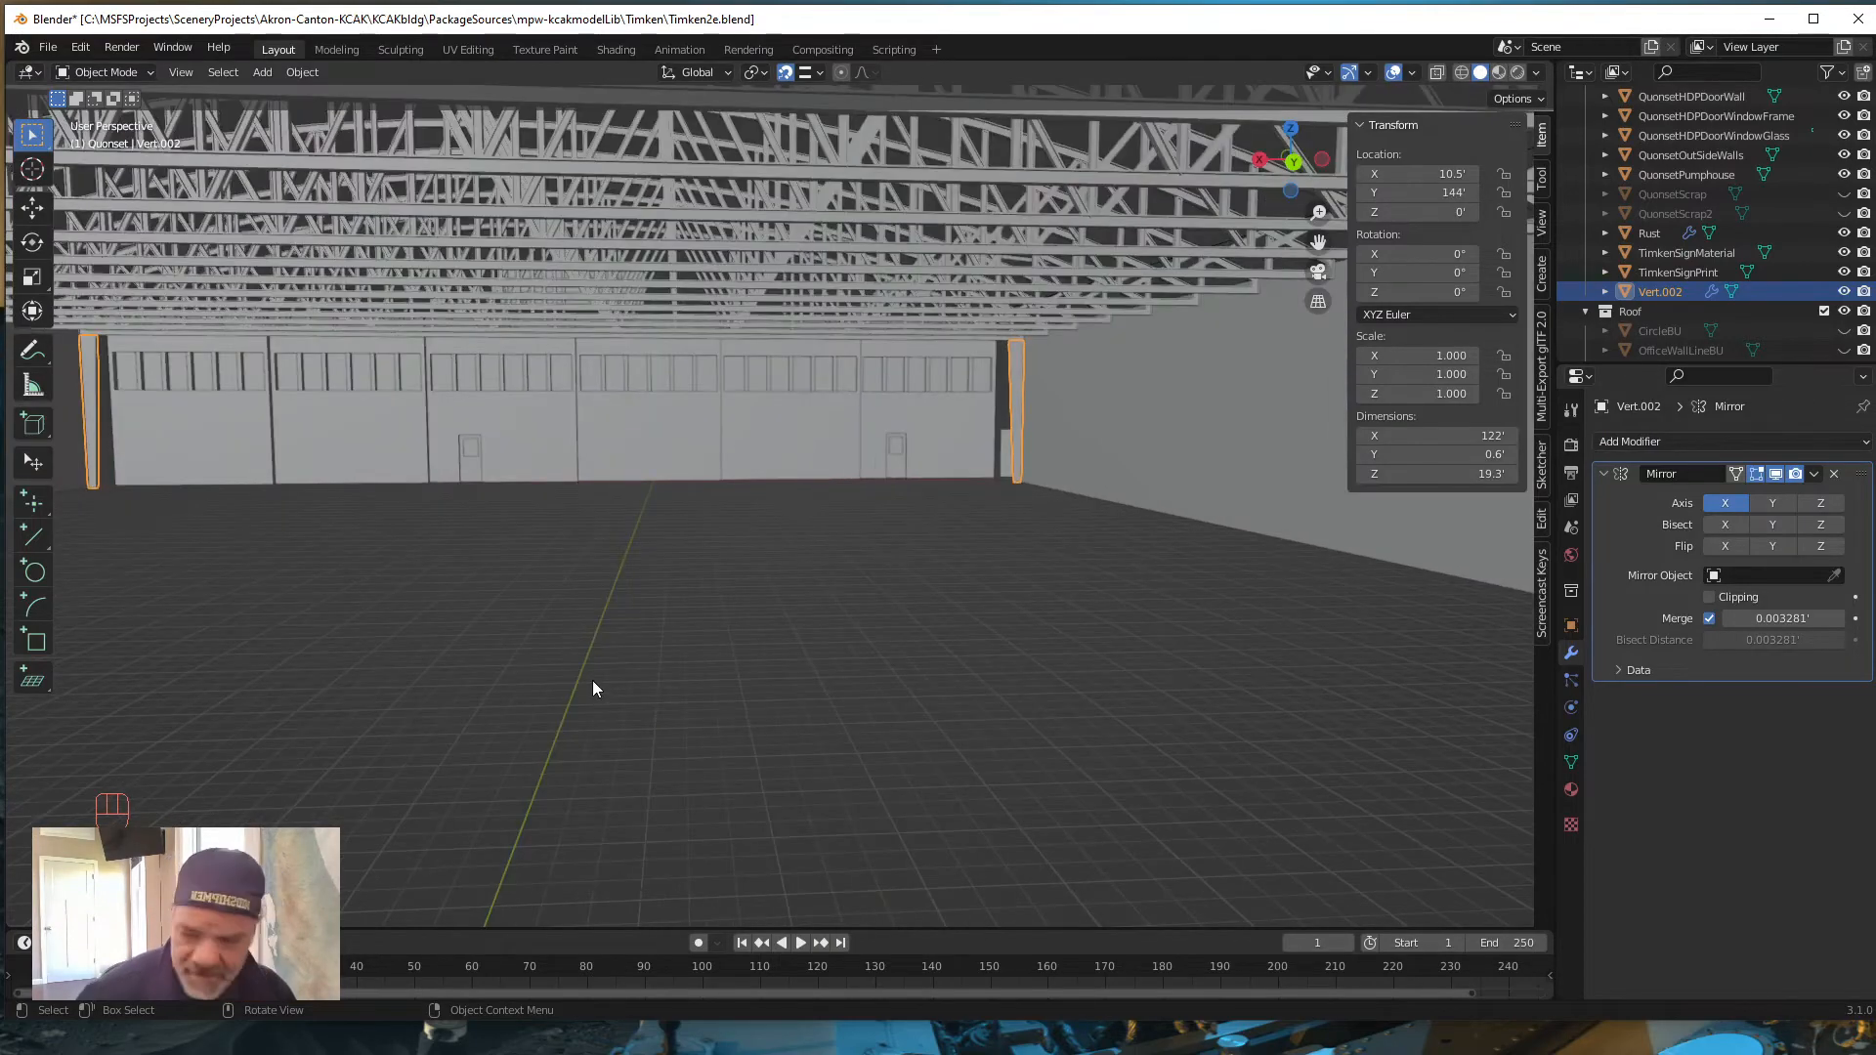
middle_click_drag(539, 647, 772, 645, "shift")
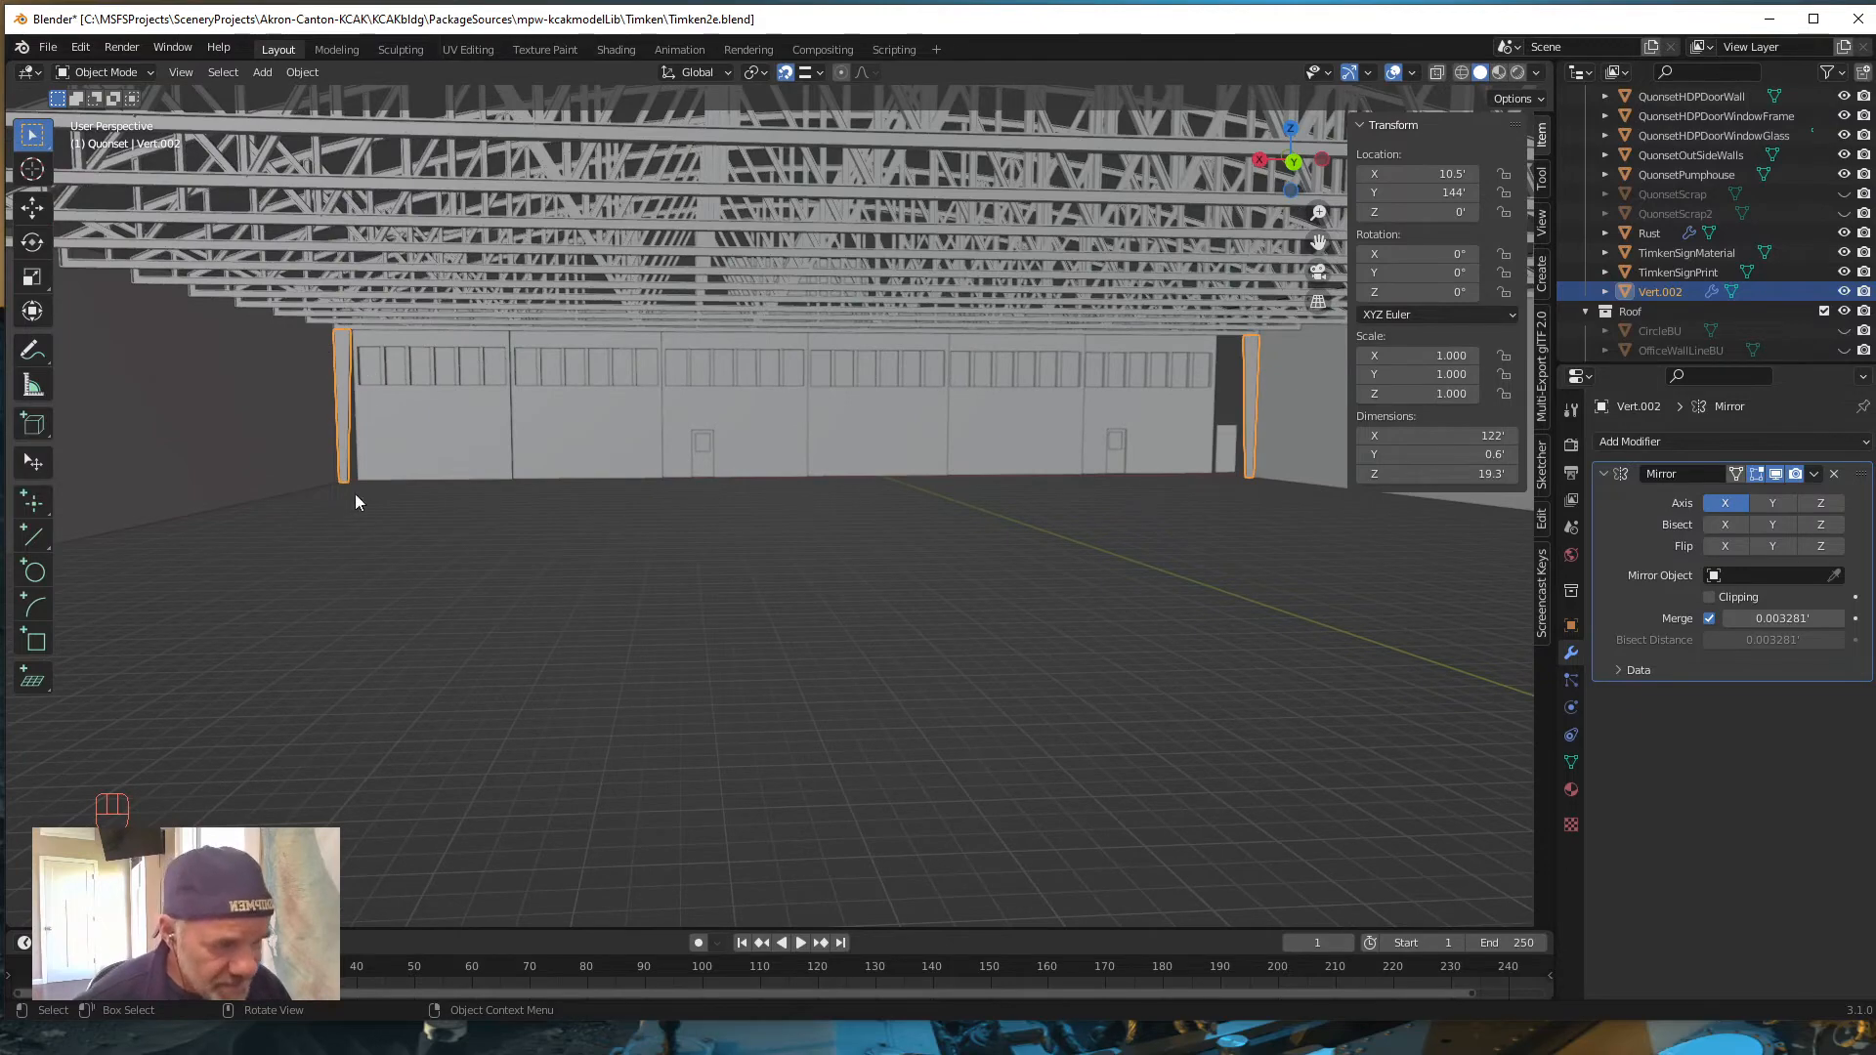
middle_click_drag(745, 591, 731, 600)
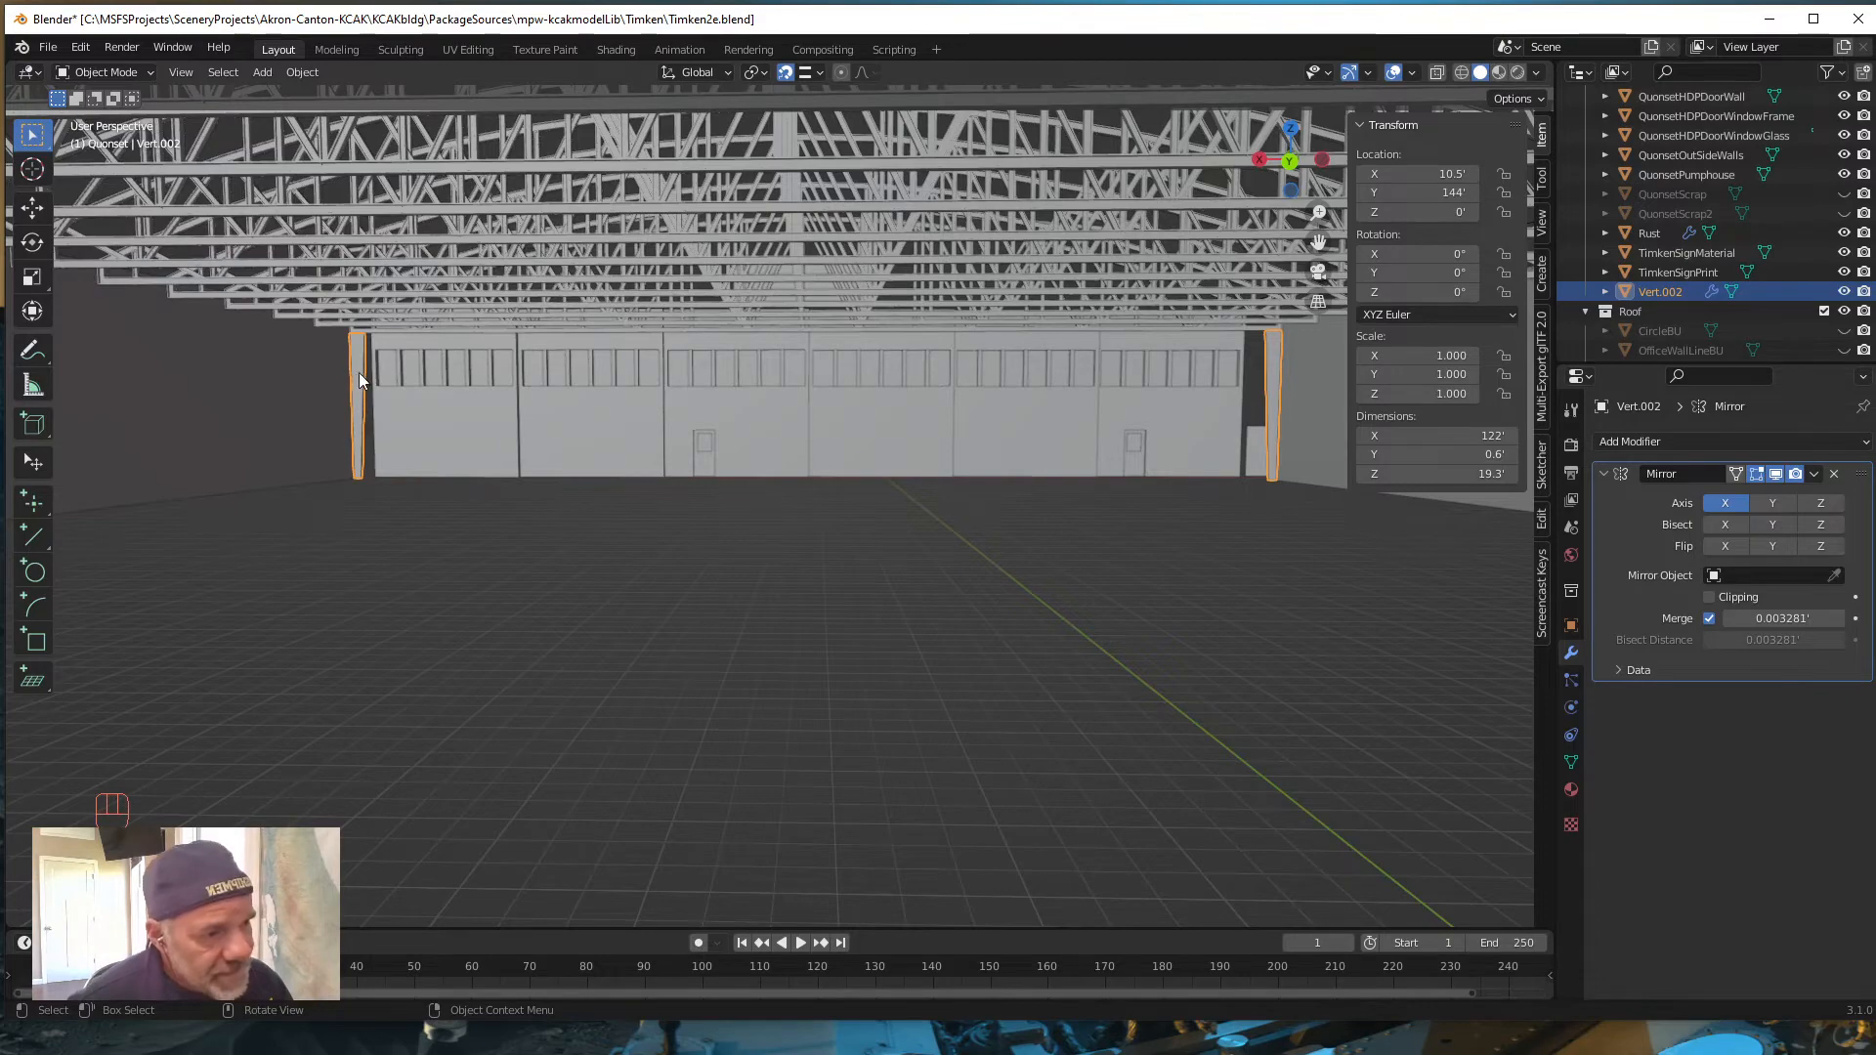
scroll(677, 621, "down", 10)
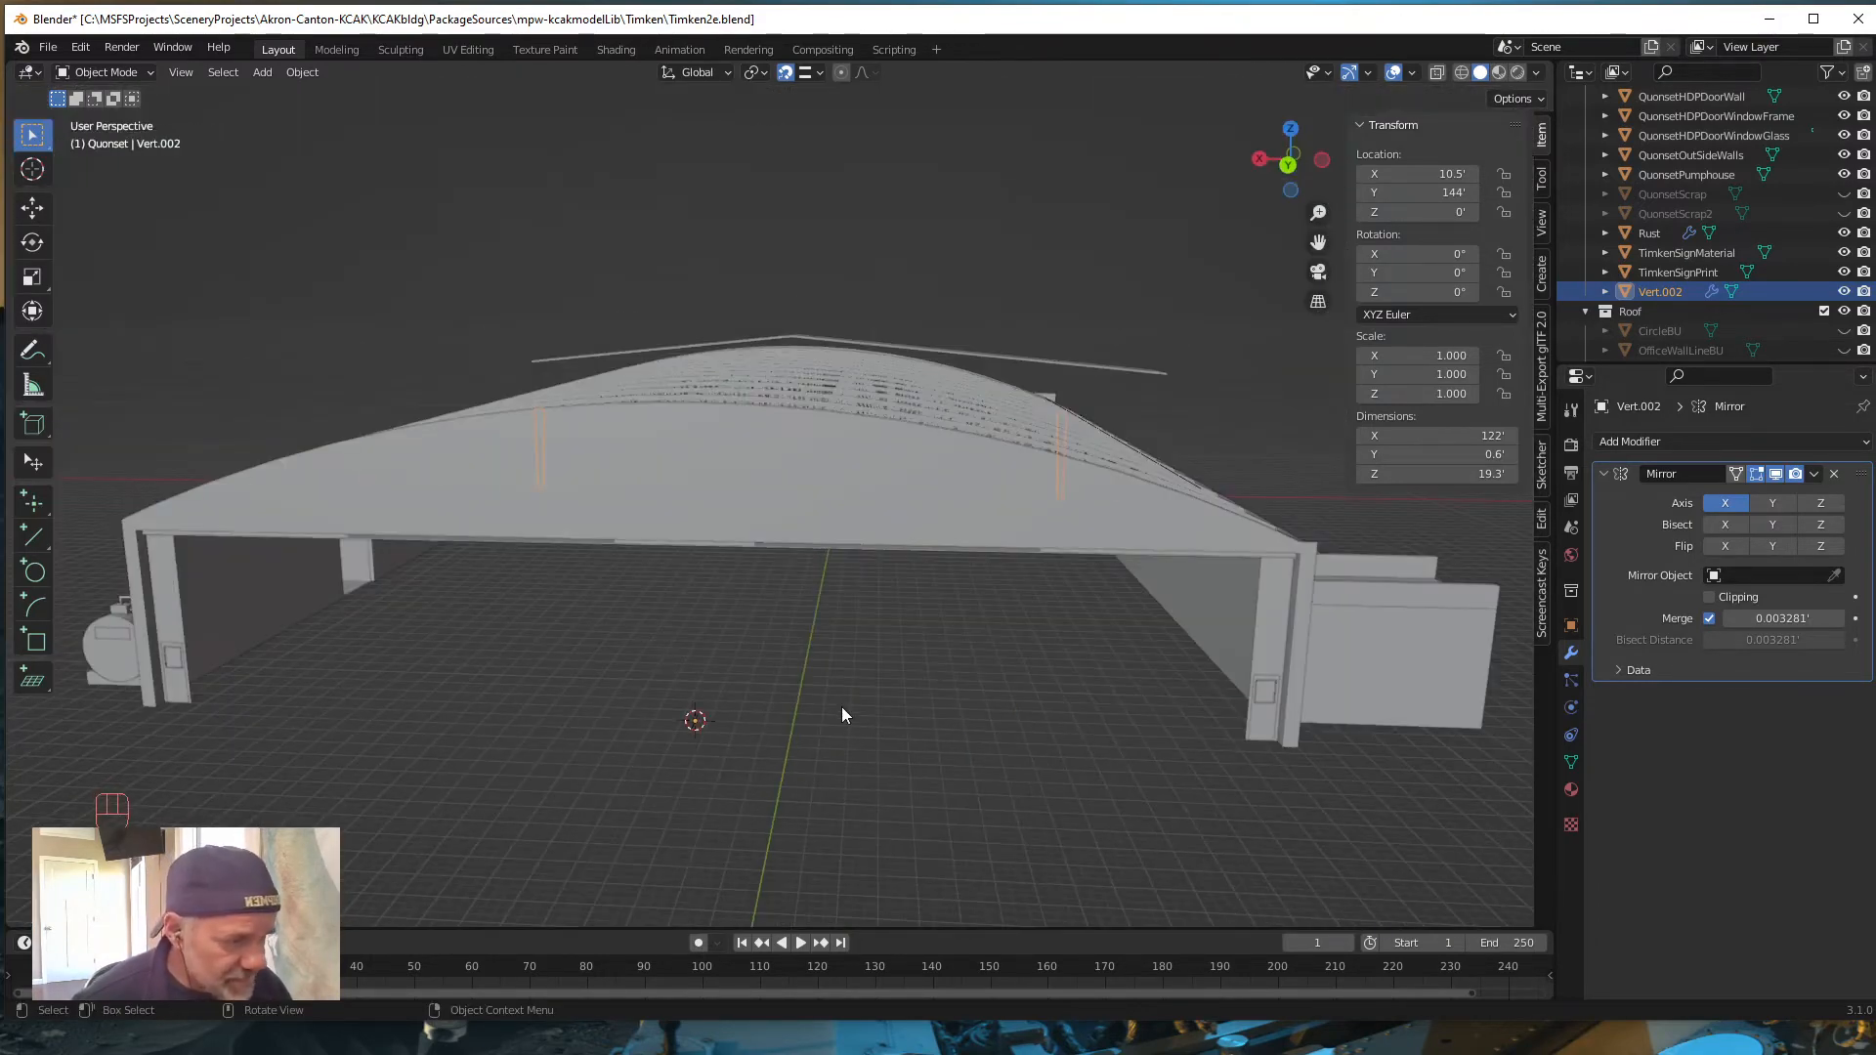
middle_click_drag(845, 715, 797, 652)
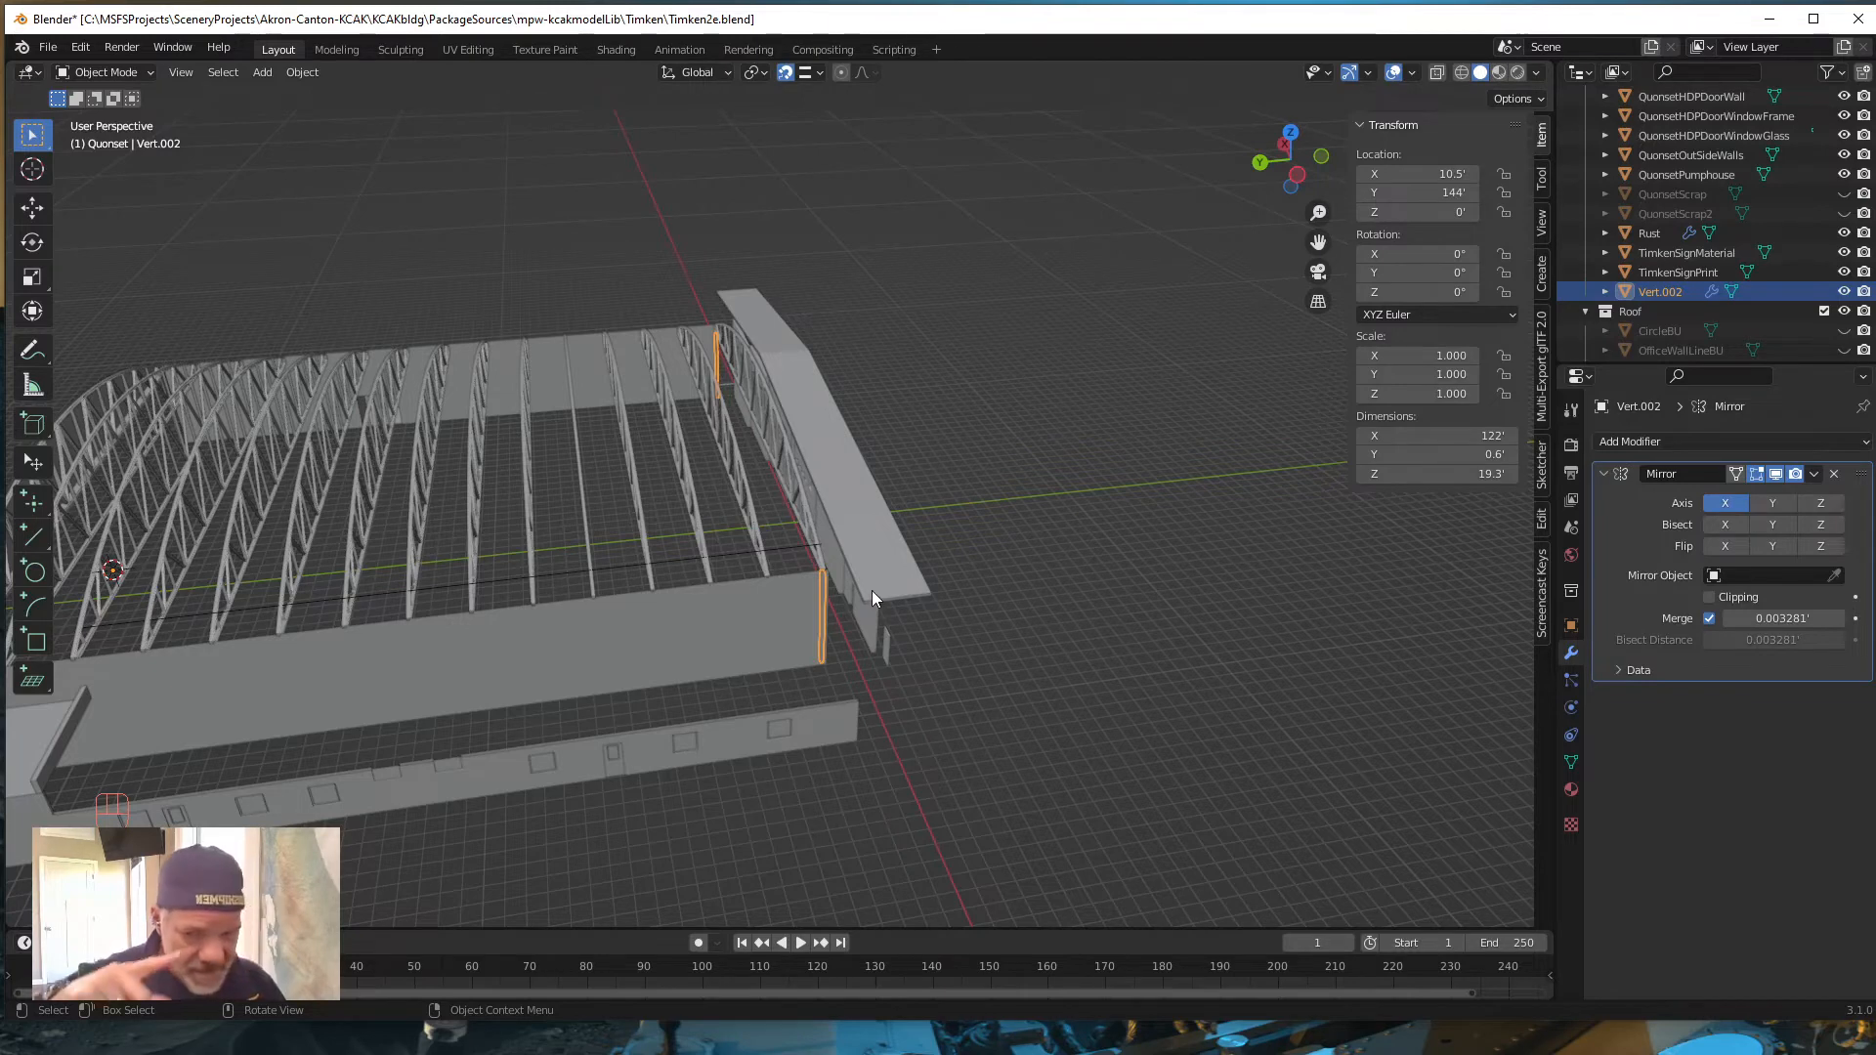
Step: Apply the Mirror modifier to the pair of tapered columns
left_click(1814, 475)
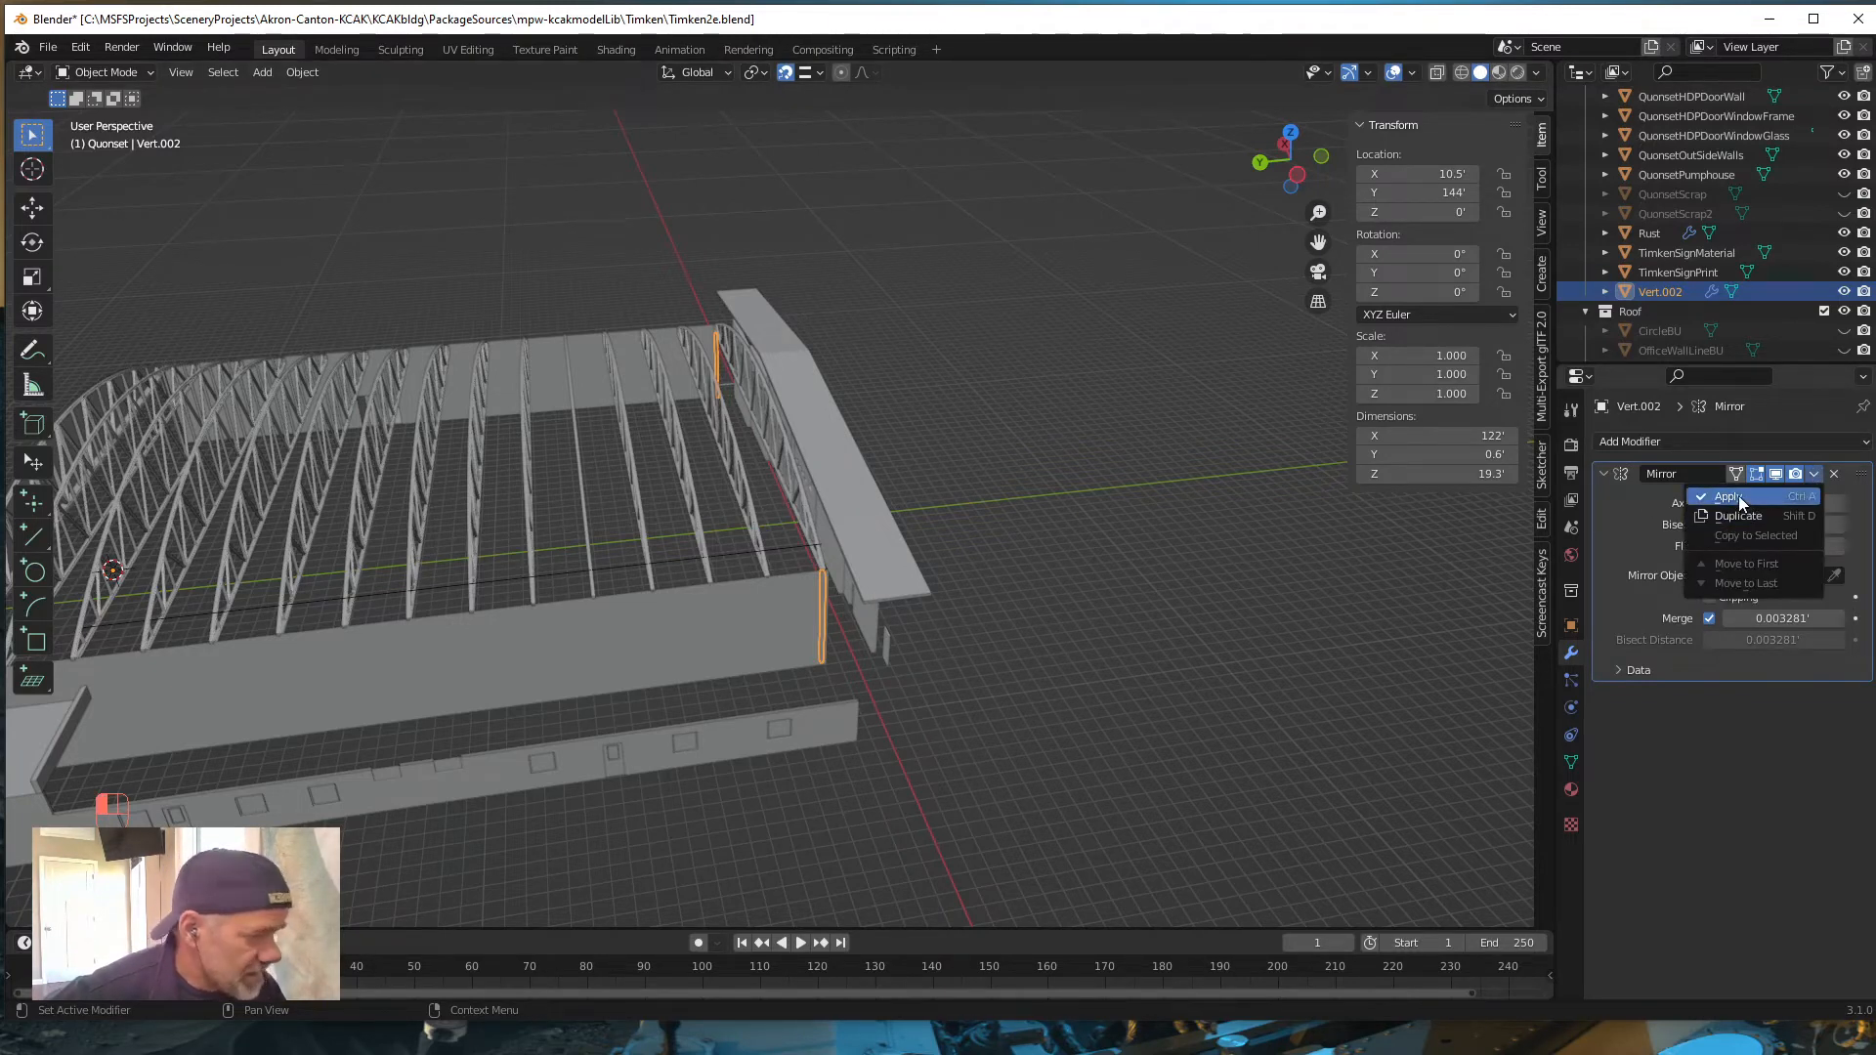
left_click(1740, 503)
middle_click_drag(953, 496, 936, 491)
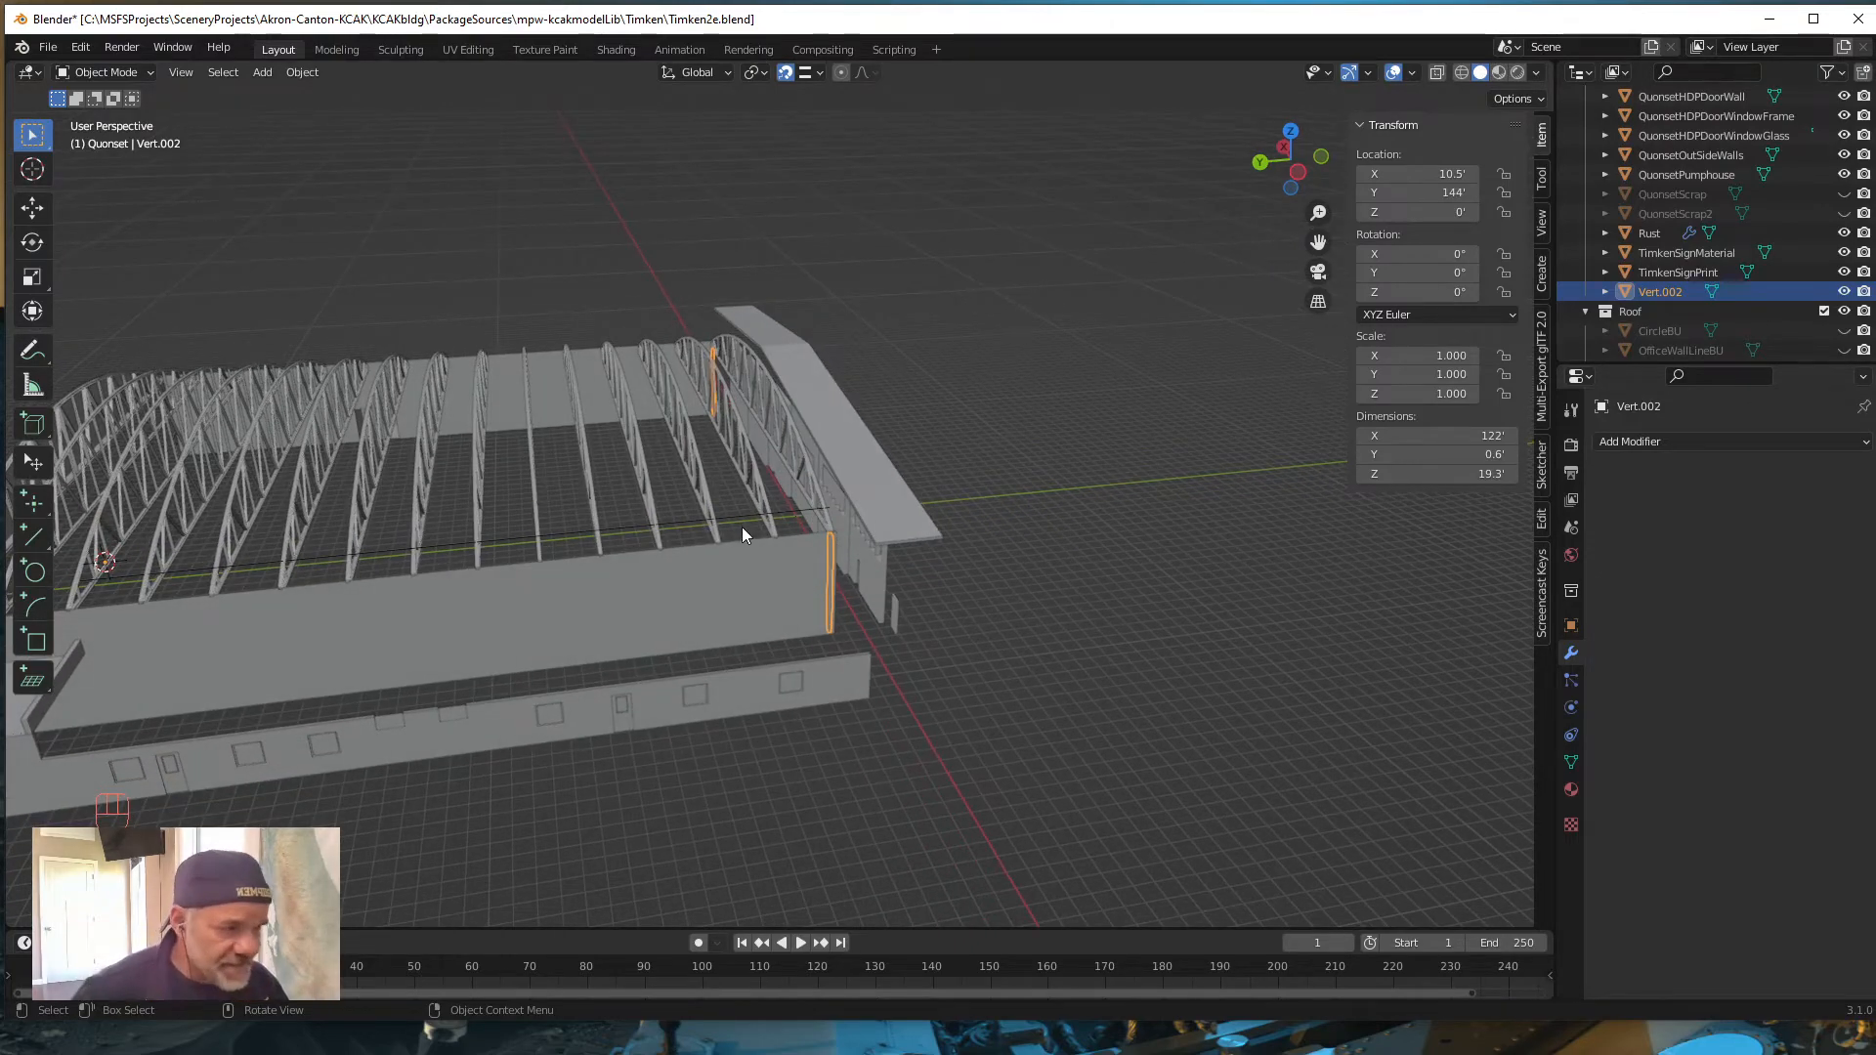
mouse_move(719, 565)
middle_mouse_down()
mouse_move(867, 549)
mouse_move(909, 519)
mouse_move(748, 582)
middle_mouse_up()
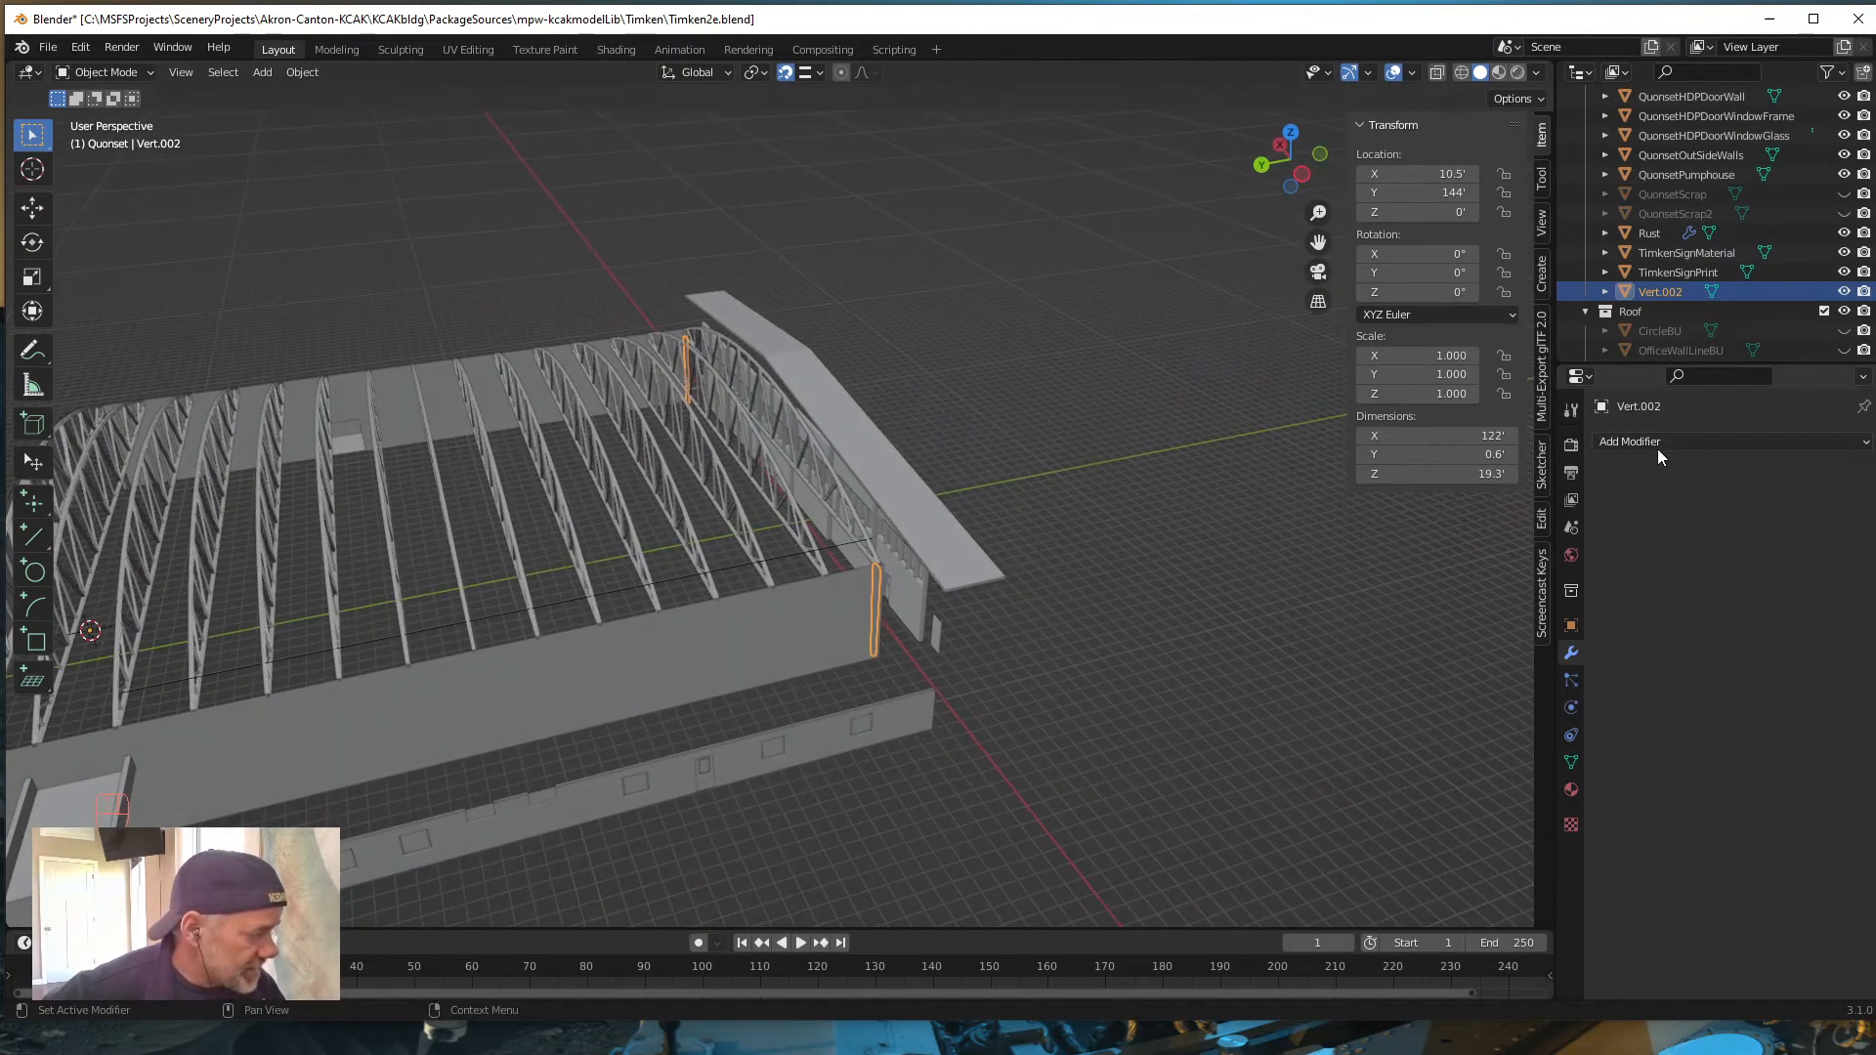
Step: Add an Array modifier to the column pair, switching from Relative Offset to Constant Offset
left_click(1739, 443)
left_click(1474, 494)
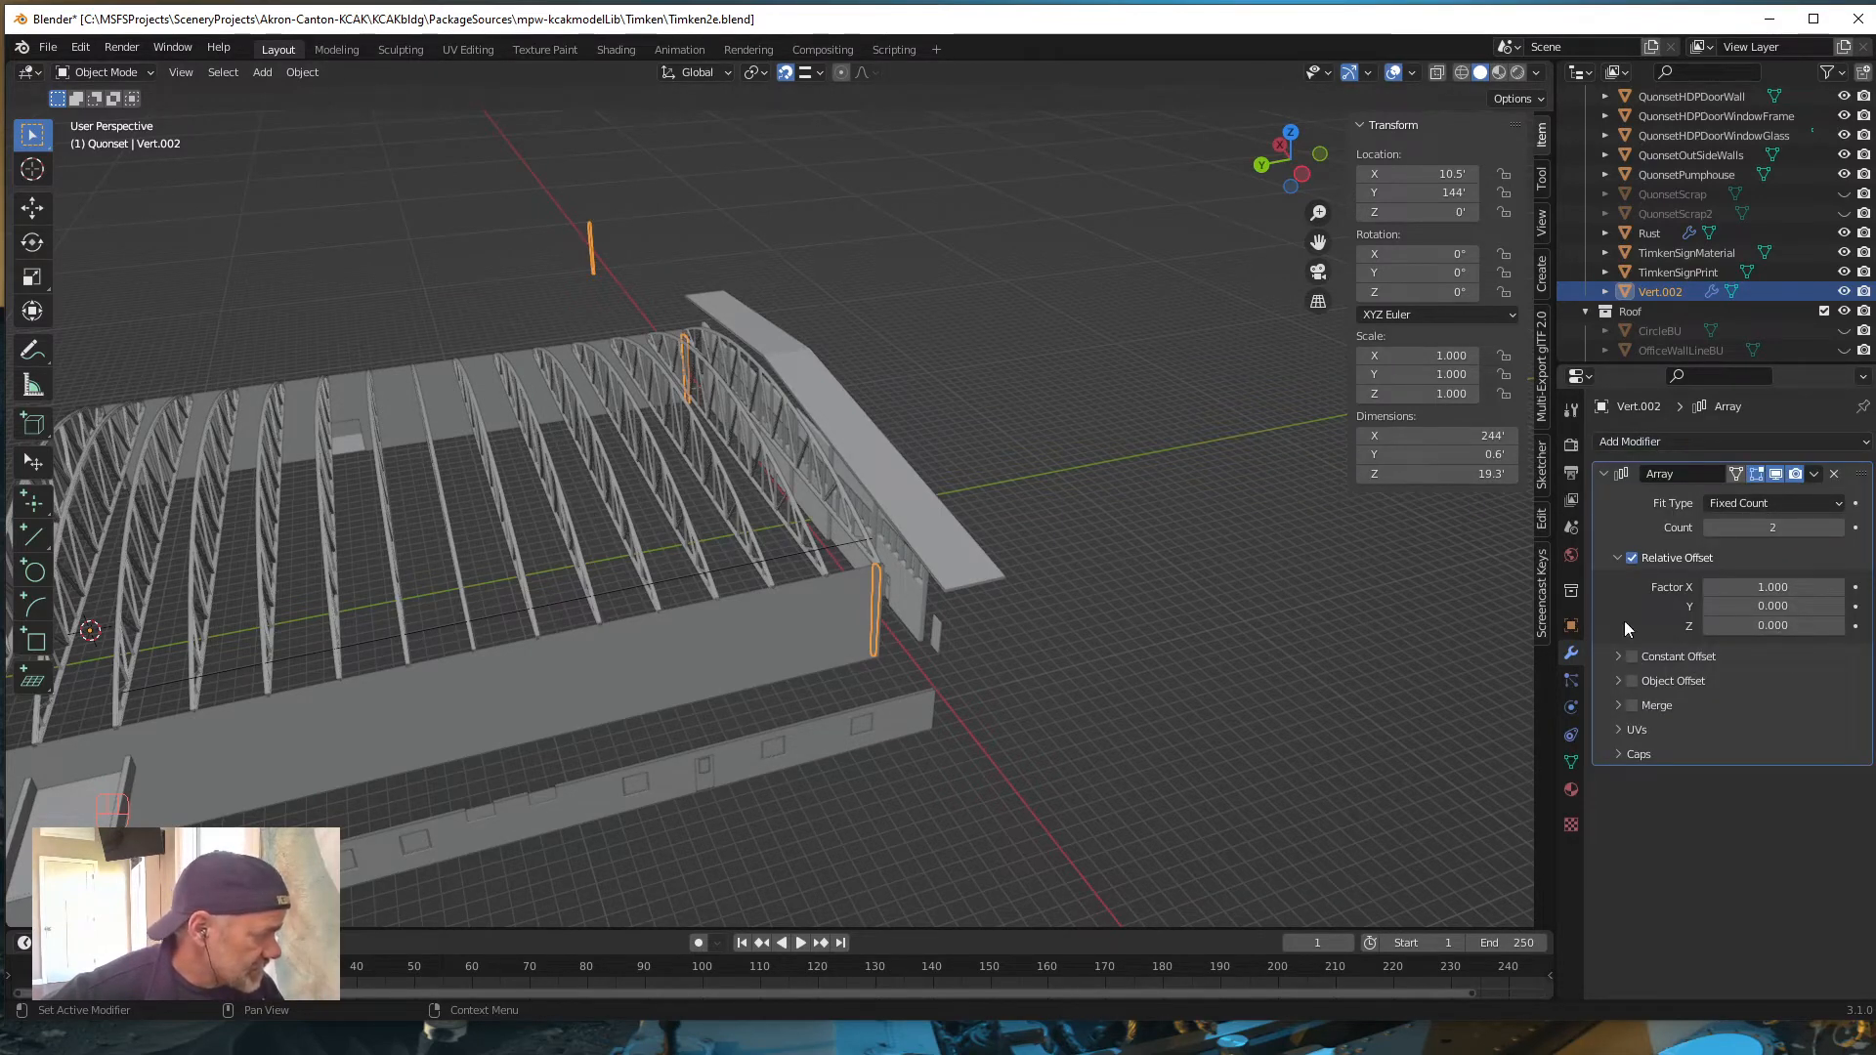
left_click(1632, 558)
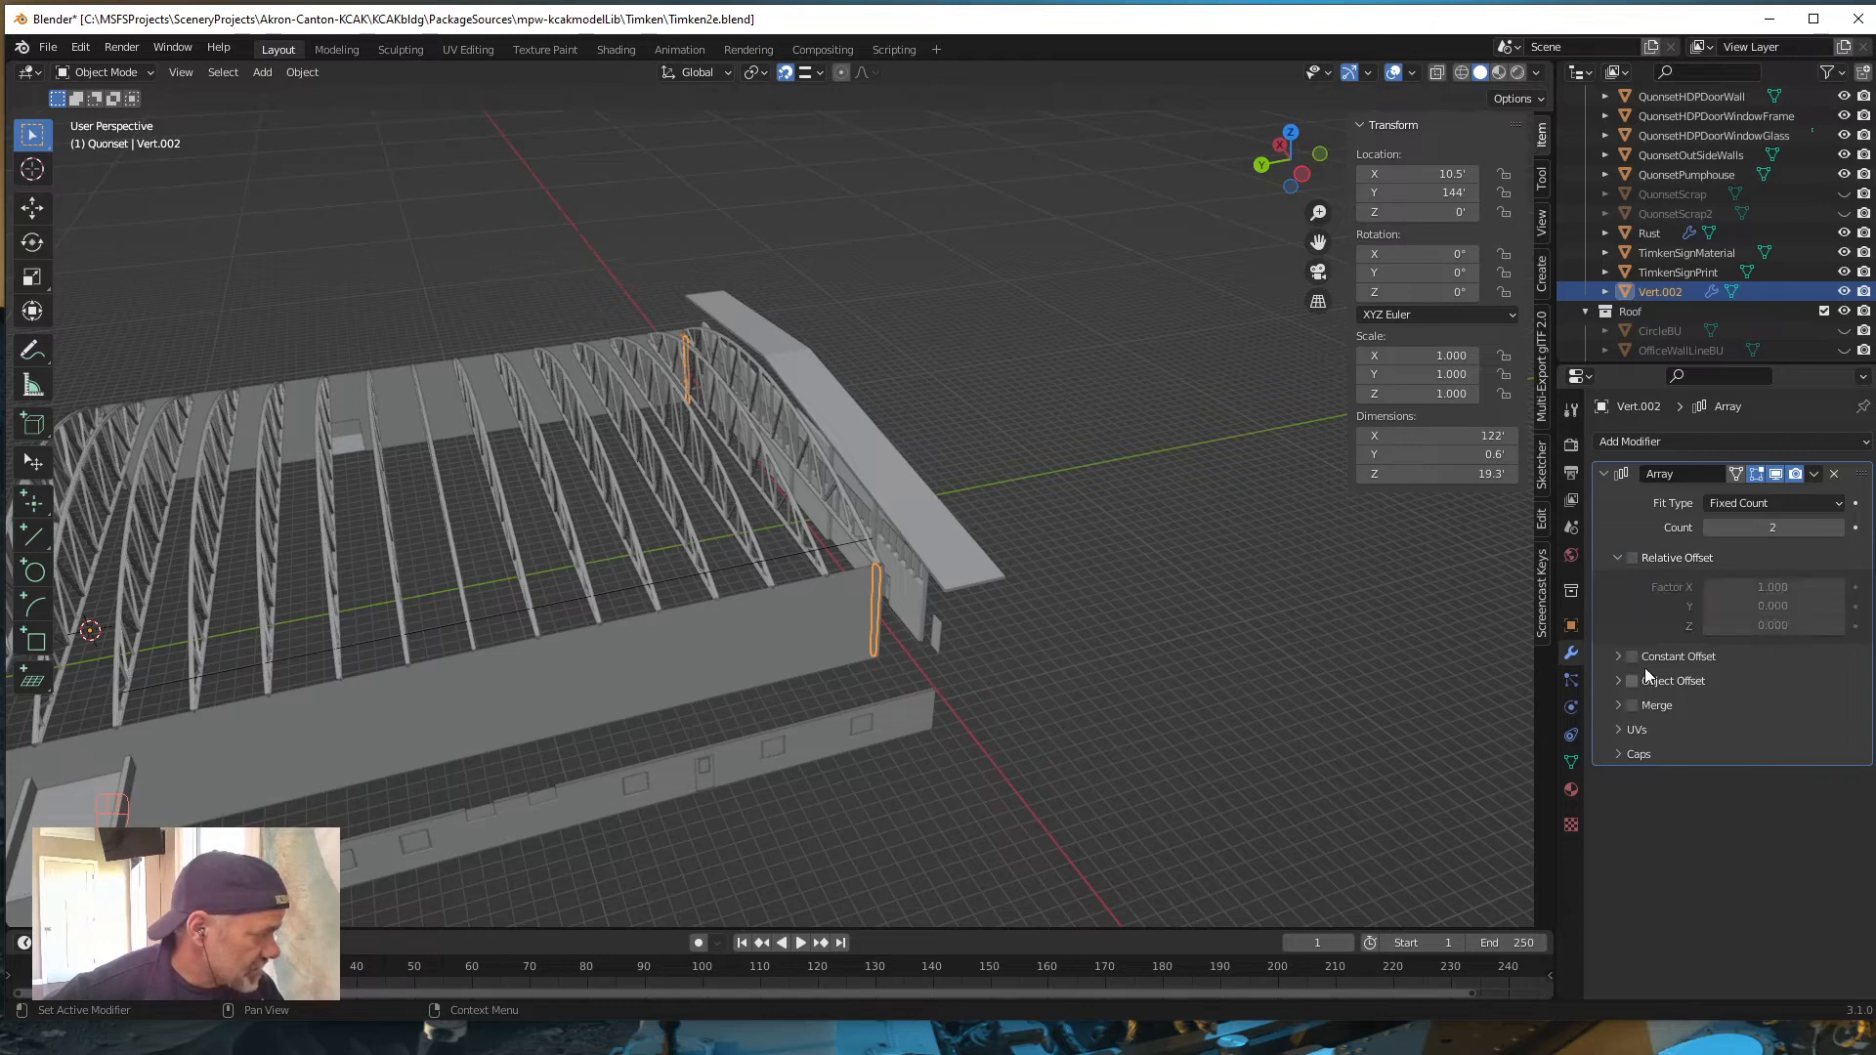
left_click(1633, 655)
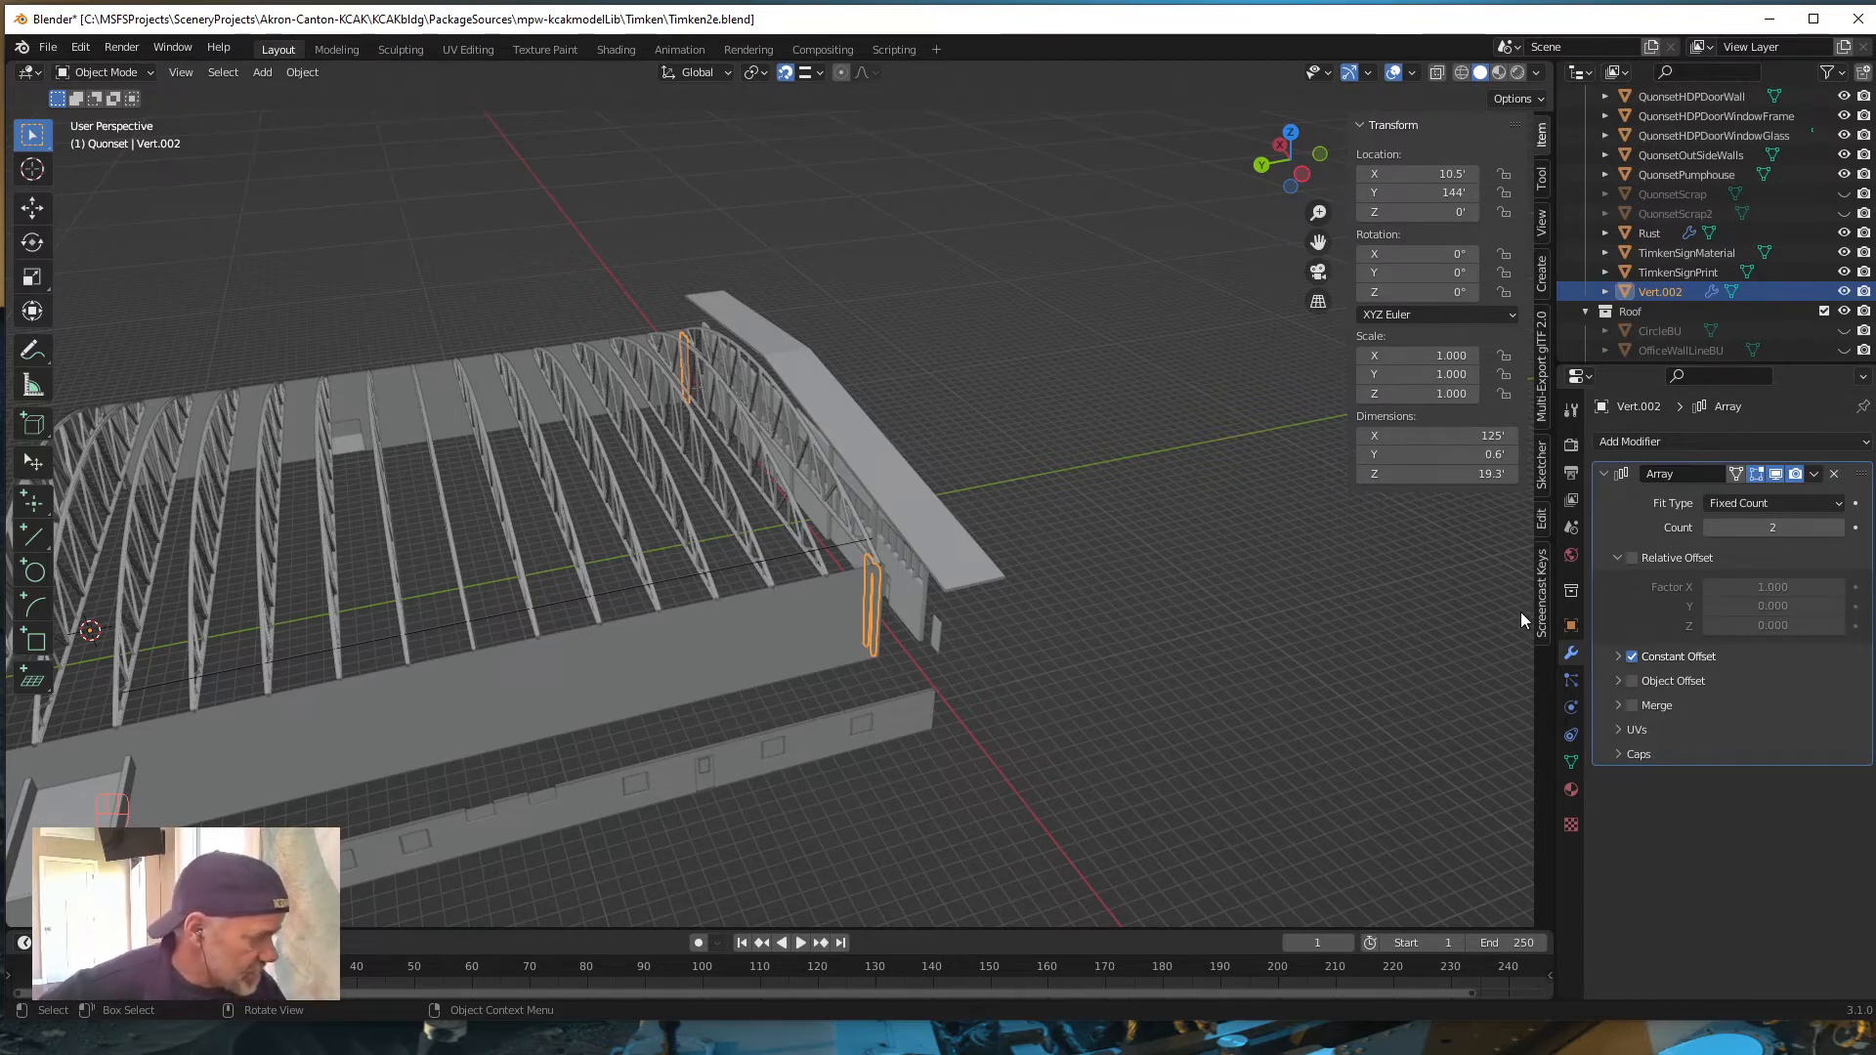
left_click(1620, 658)
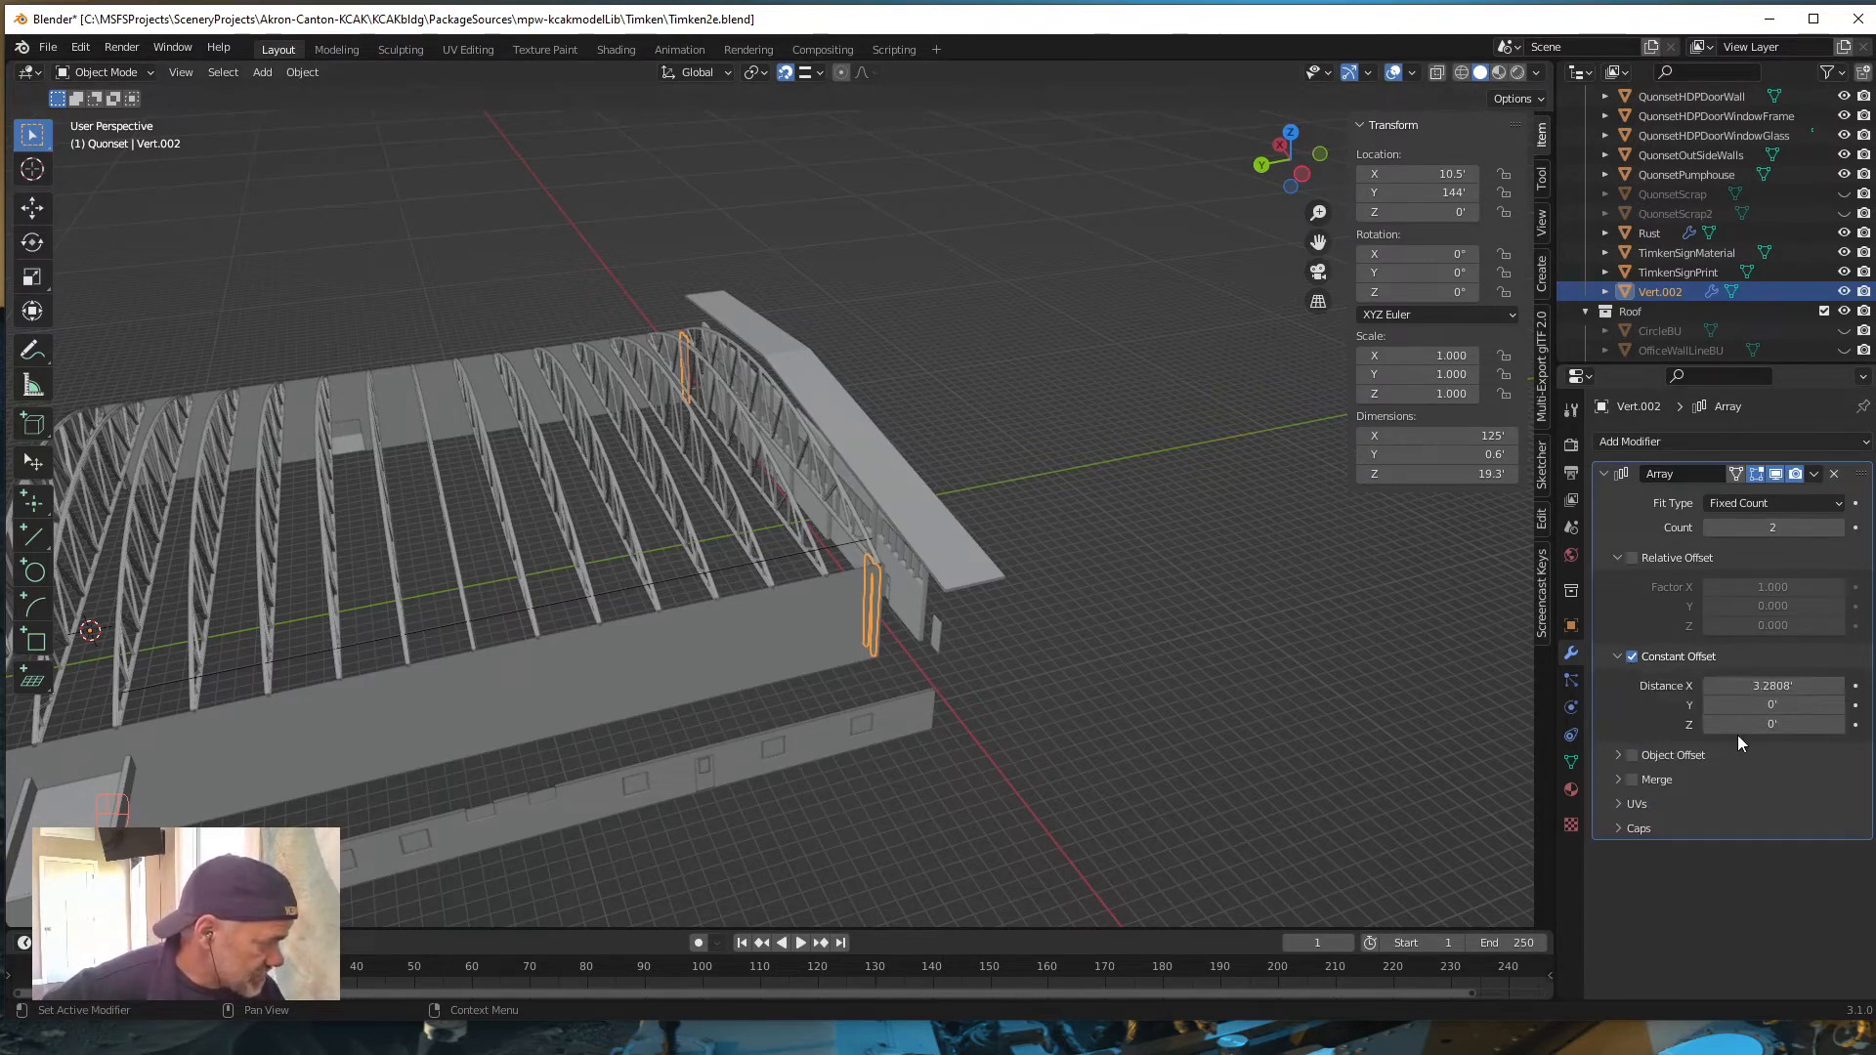
Step: Set the array's constant offset distance to 0' on X and 10' on Y
left_click(1767, 686)
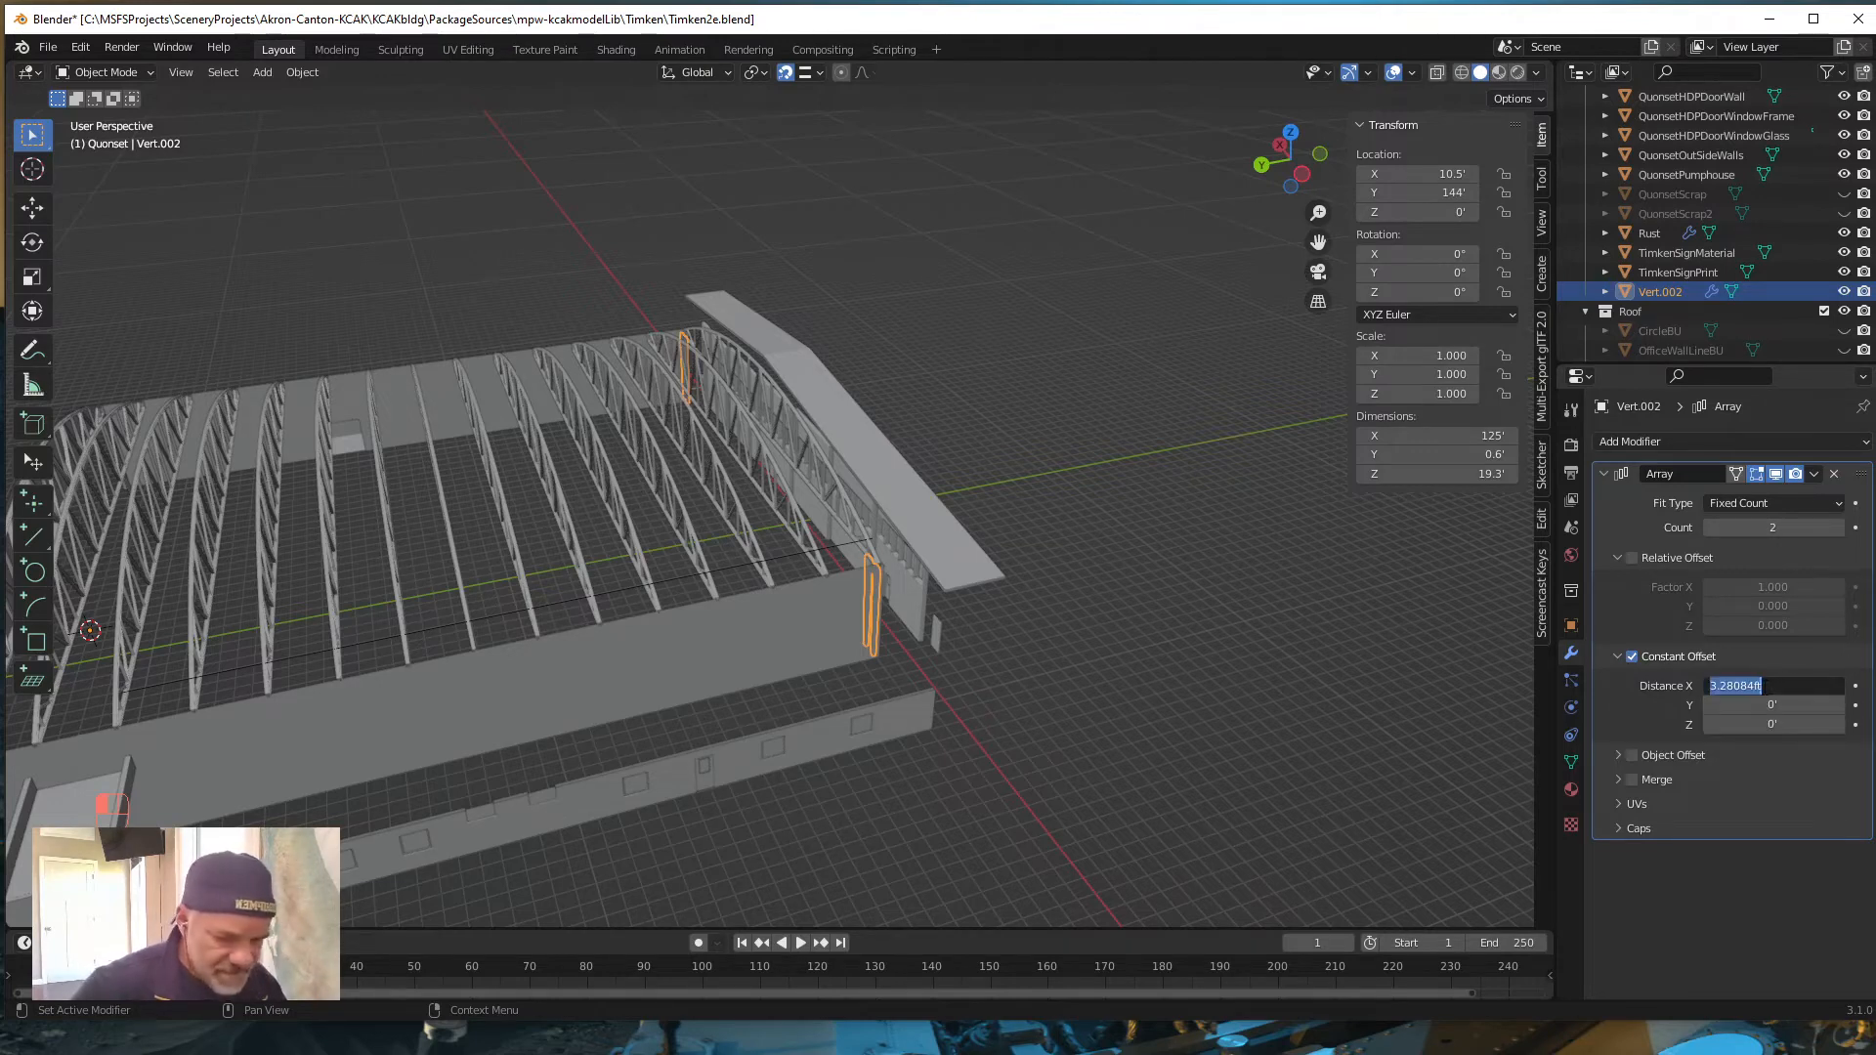
type("0")
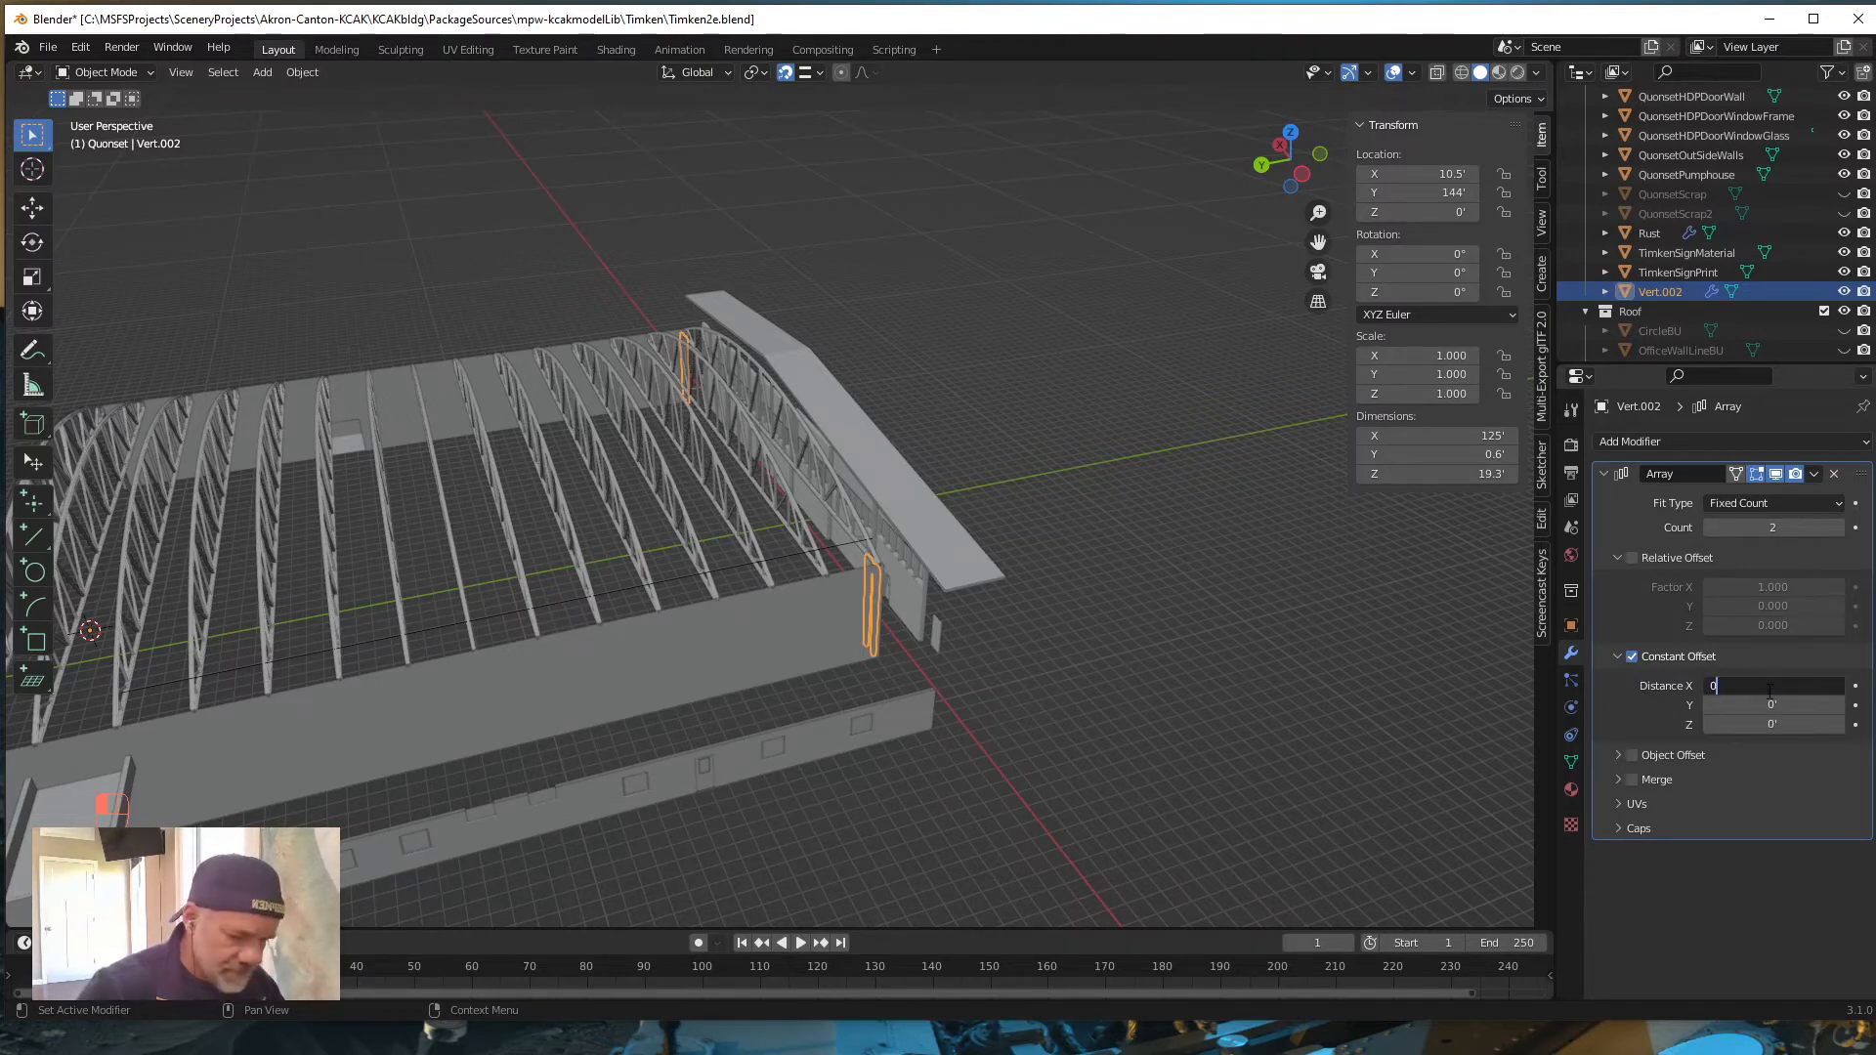
key("Return")
left_click(1770, 704)
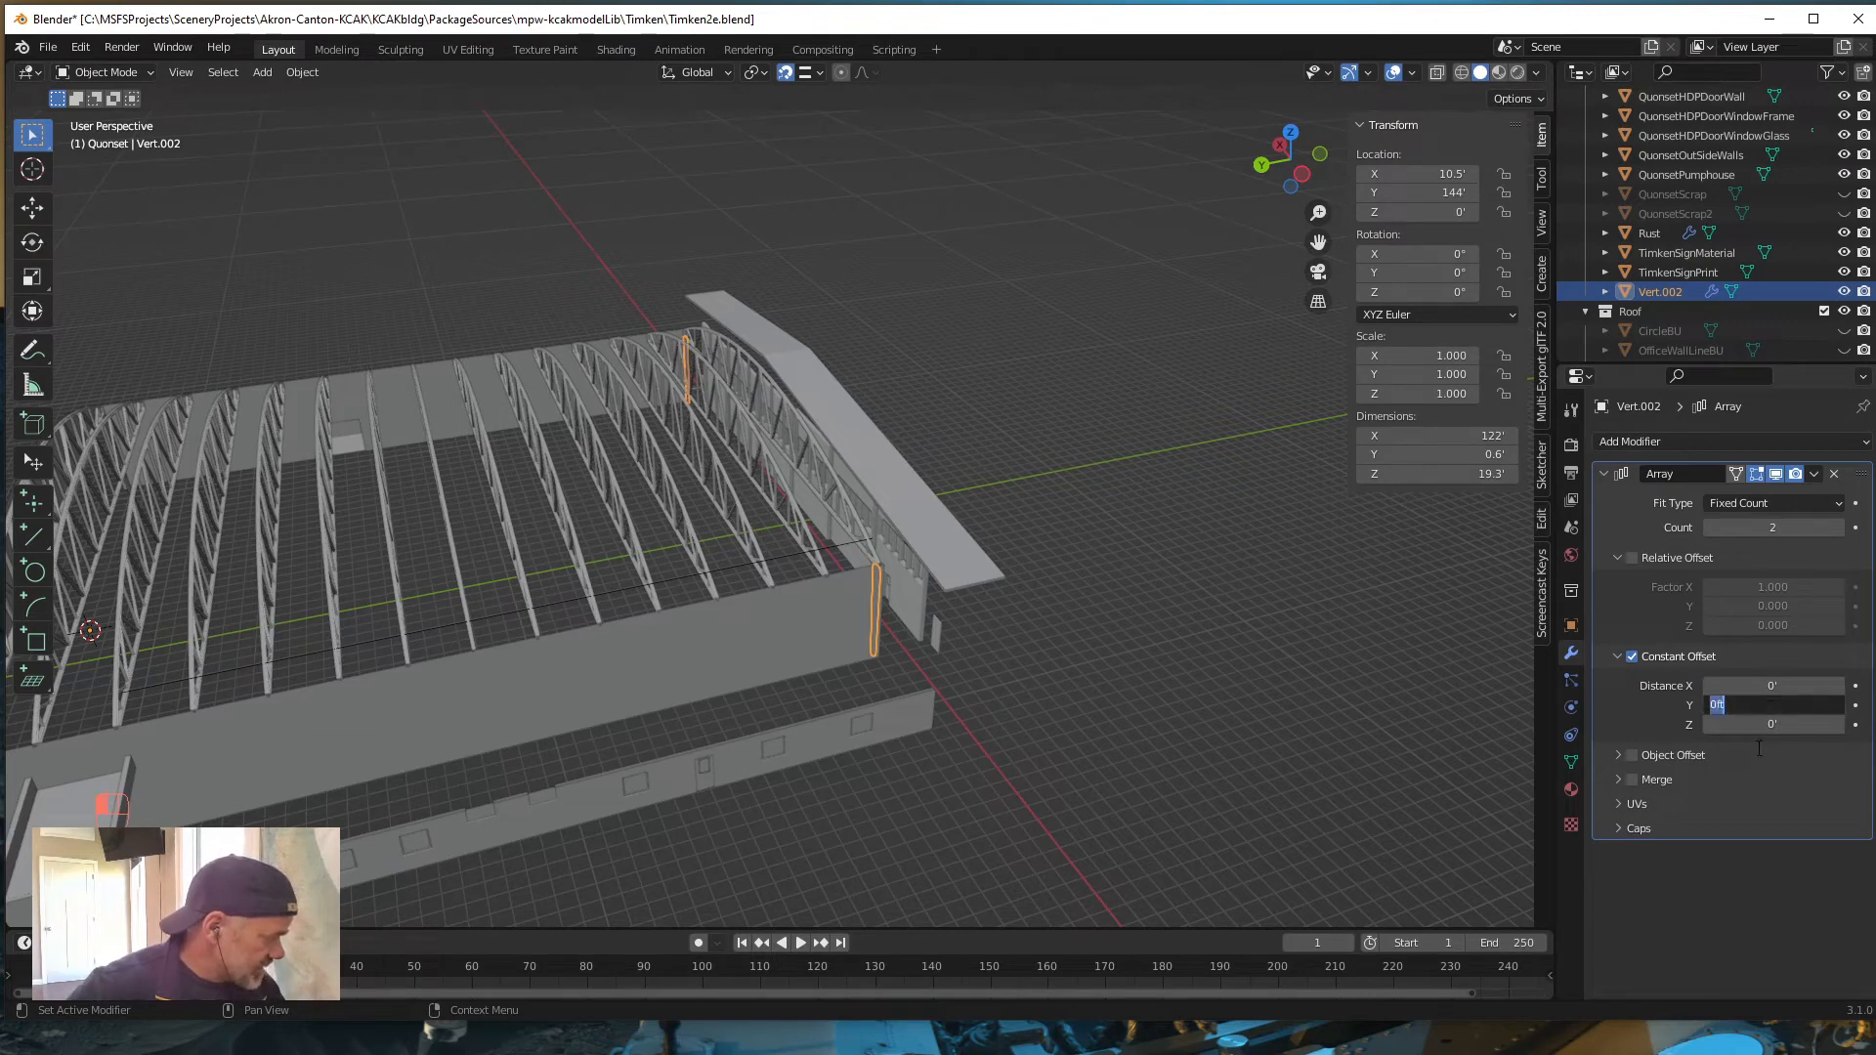
type("2")
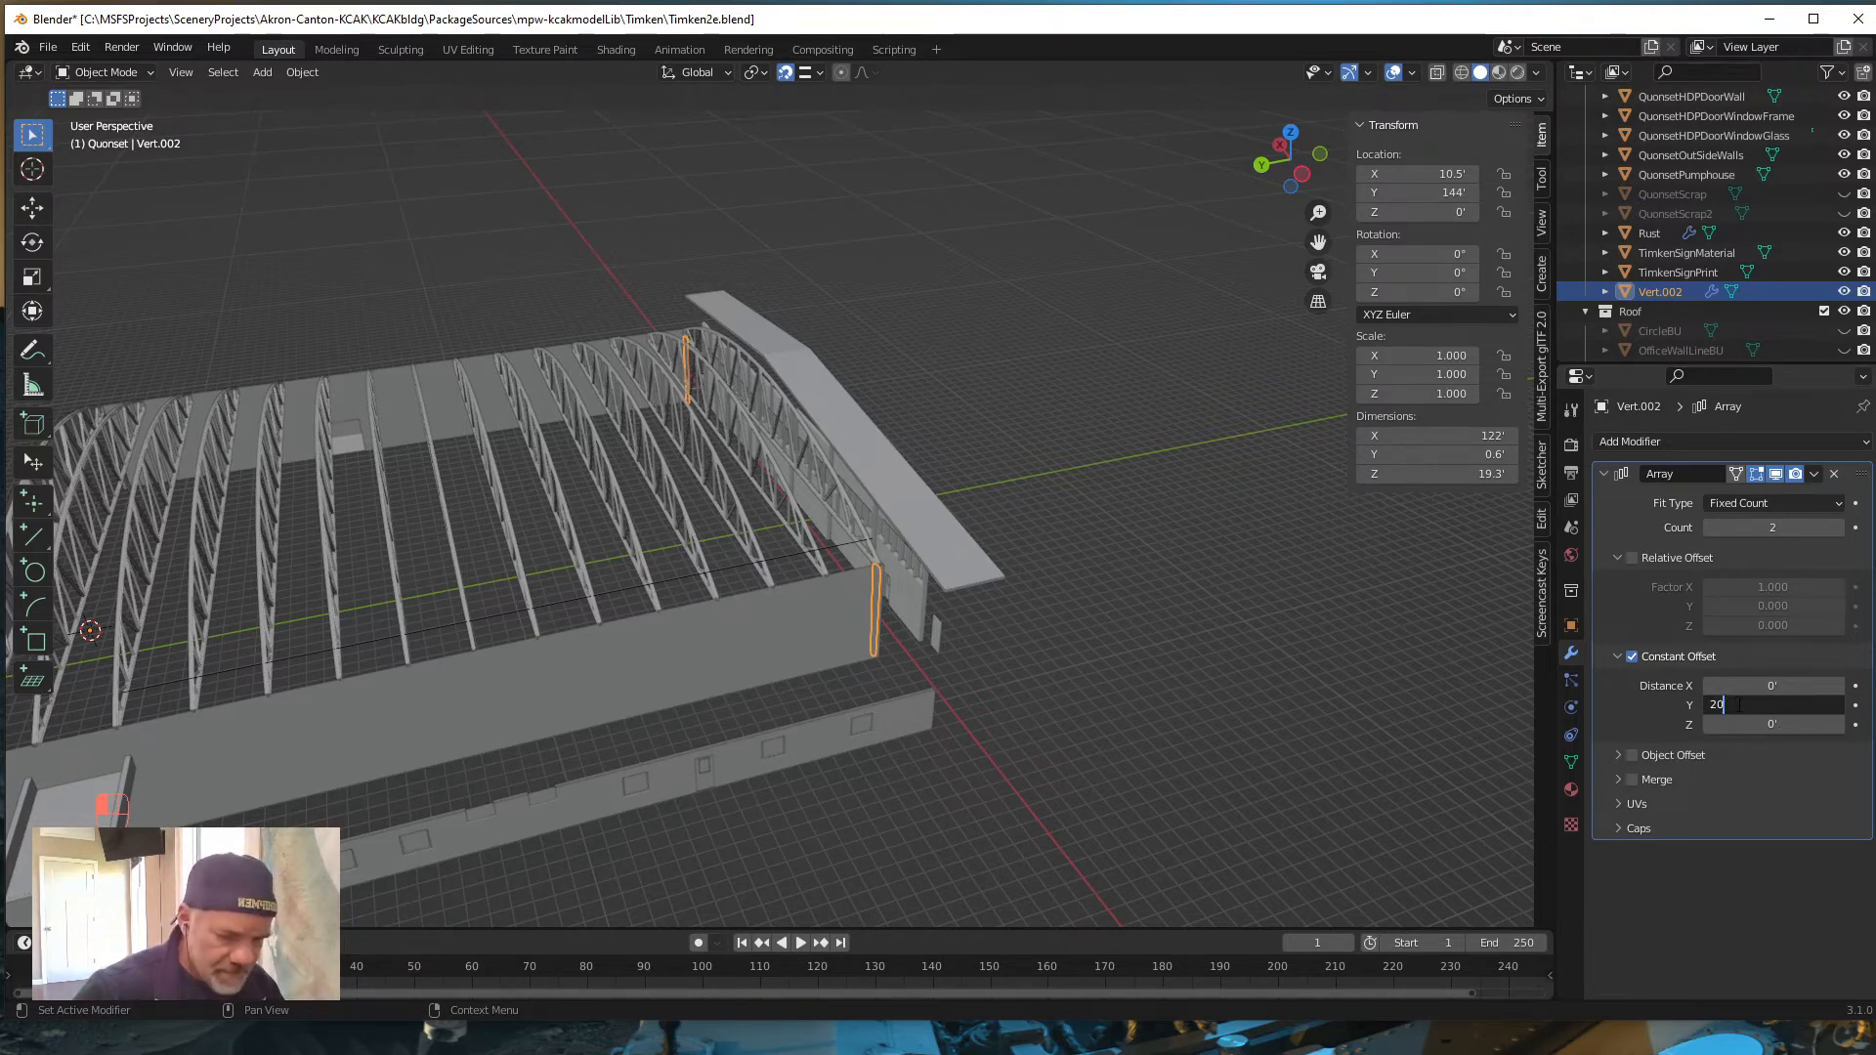
key("BackSpace")
type("10")
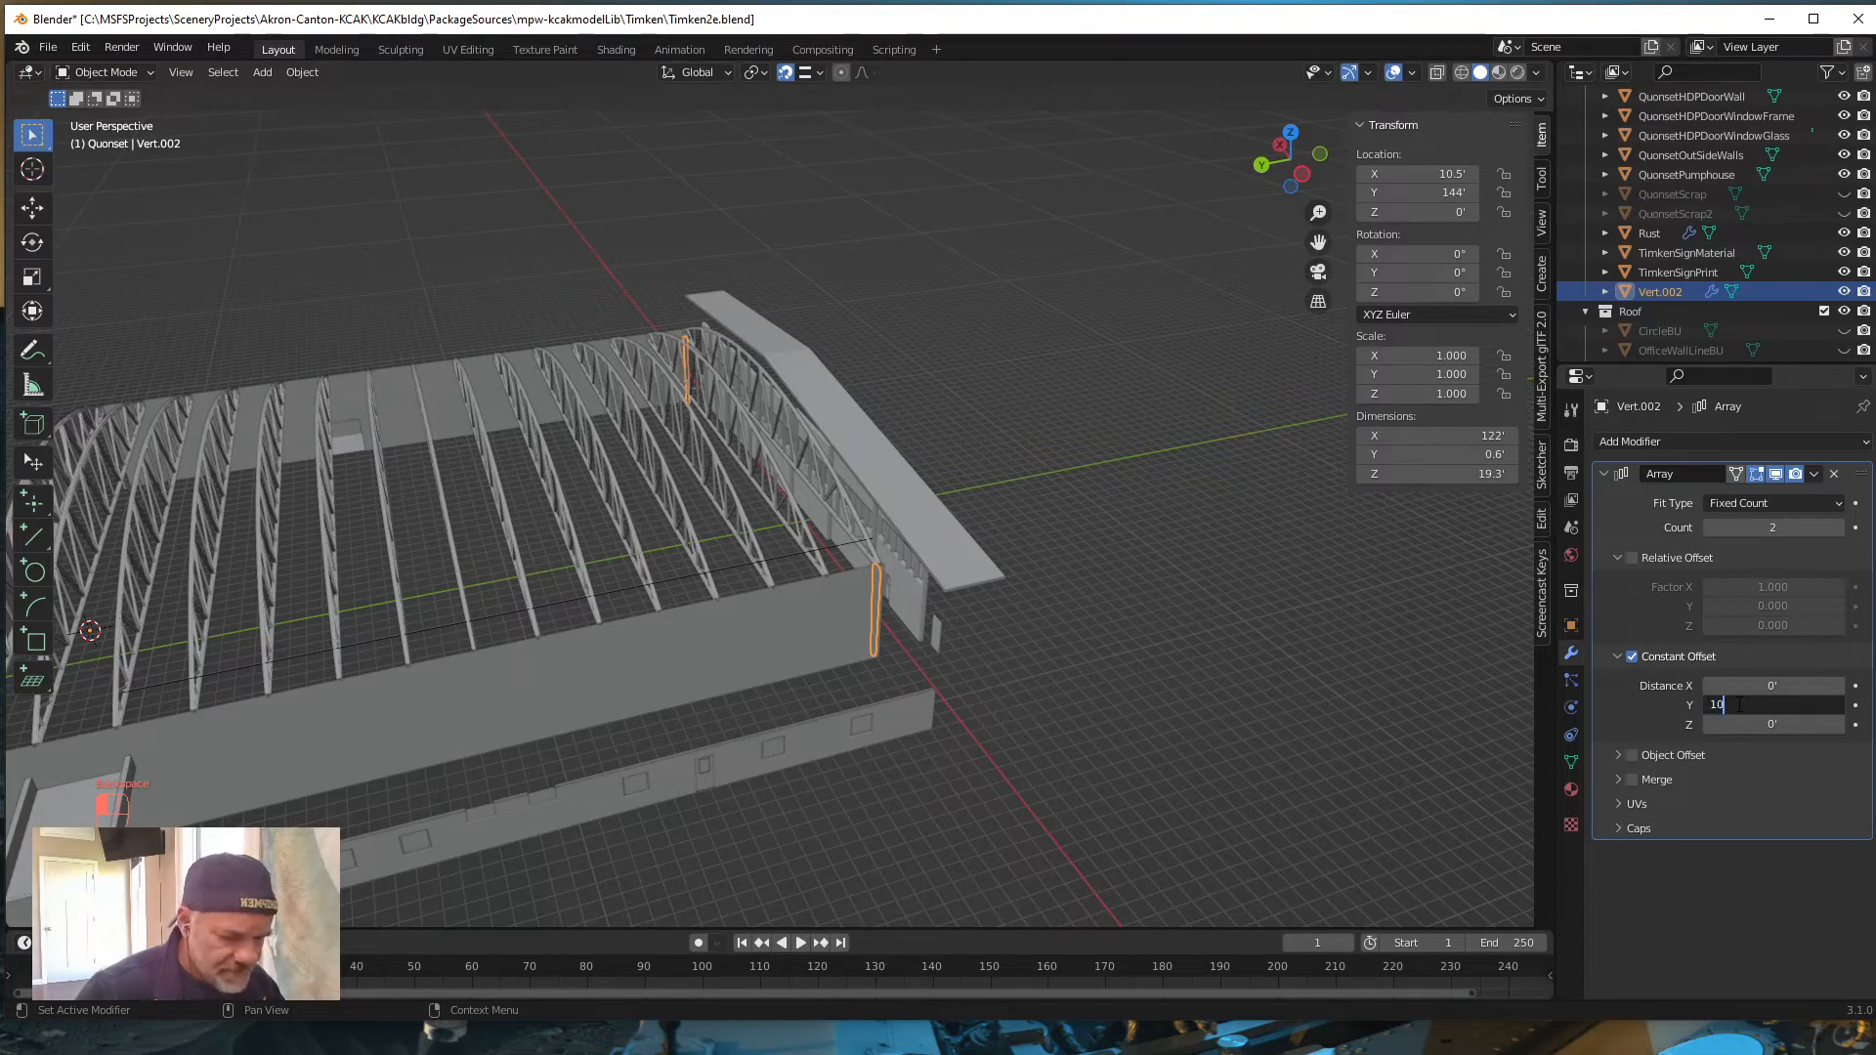
key("Return")
Step: Raise the array count to 15 so the column pairs run the full length of the hangar's side walls
middle_click_drag(1128, 772, 1096, 762)
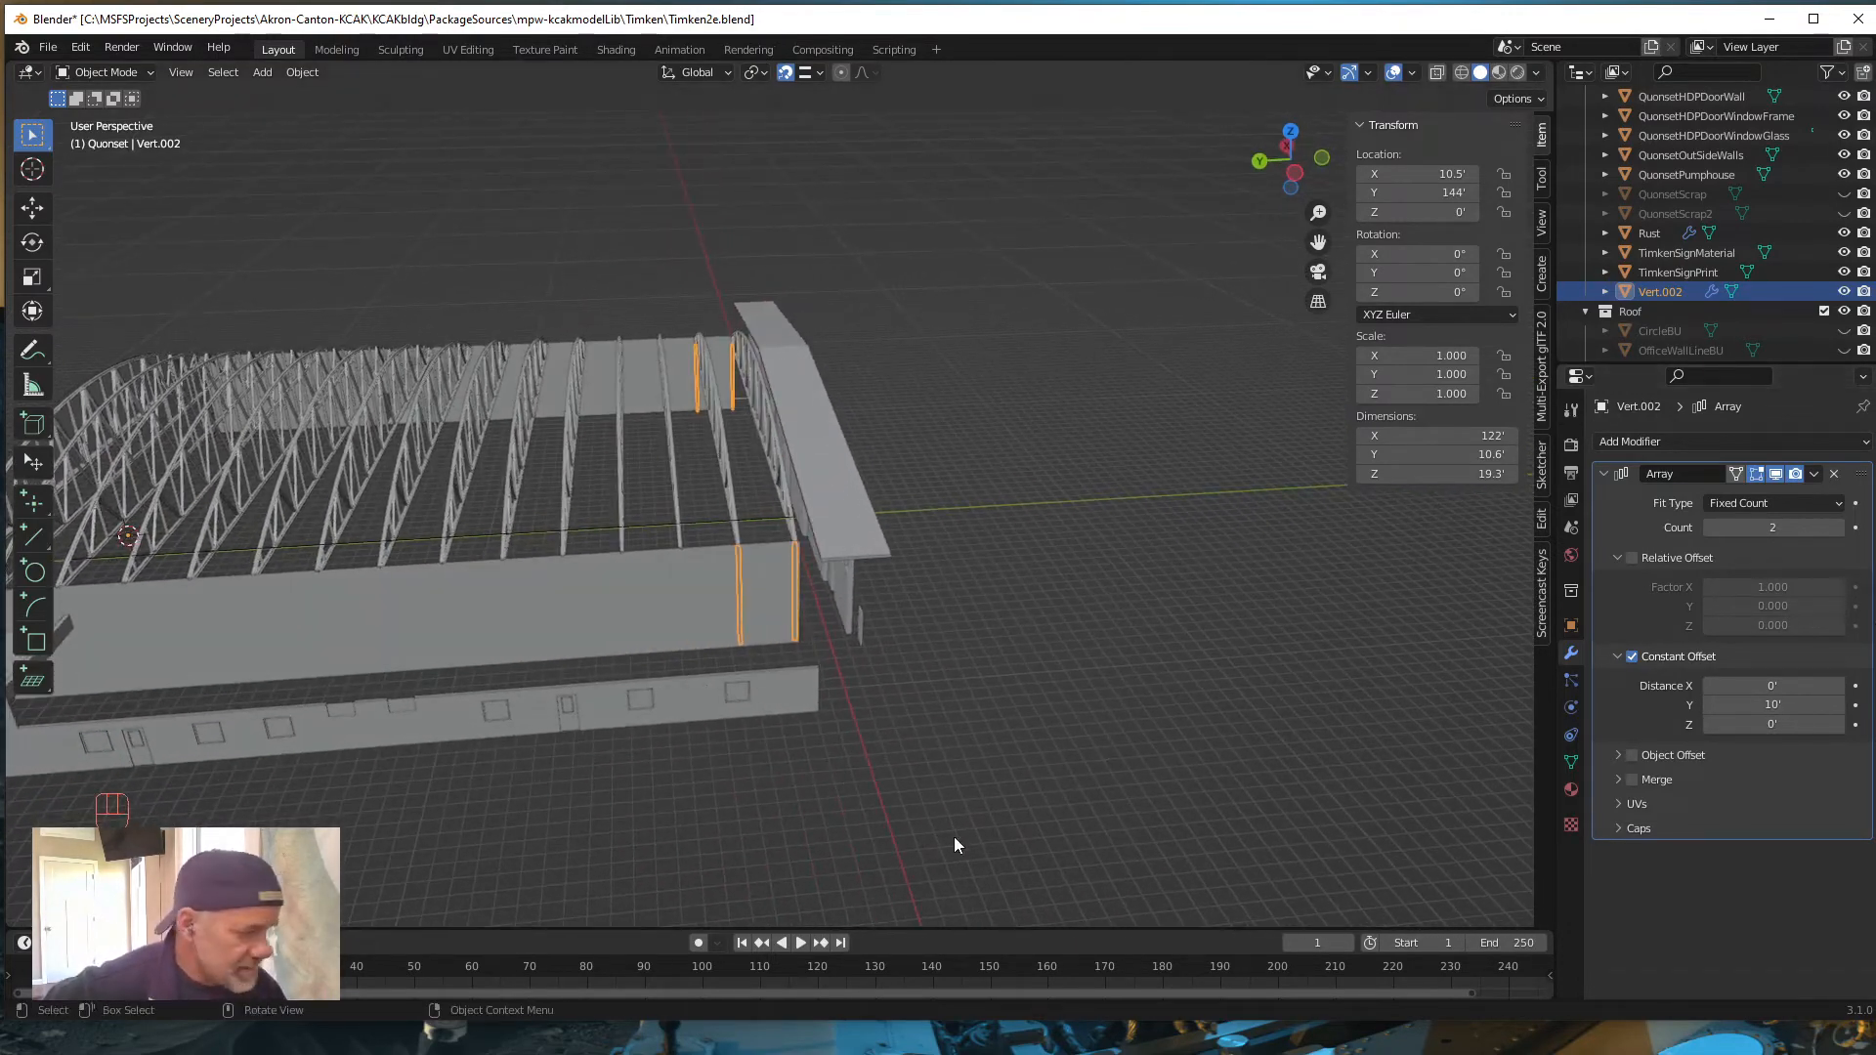
scroll(682, 742, "down", 3)
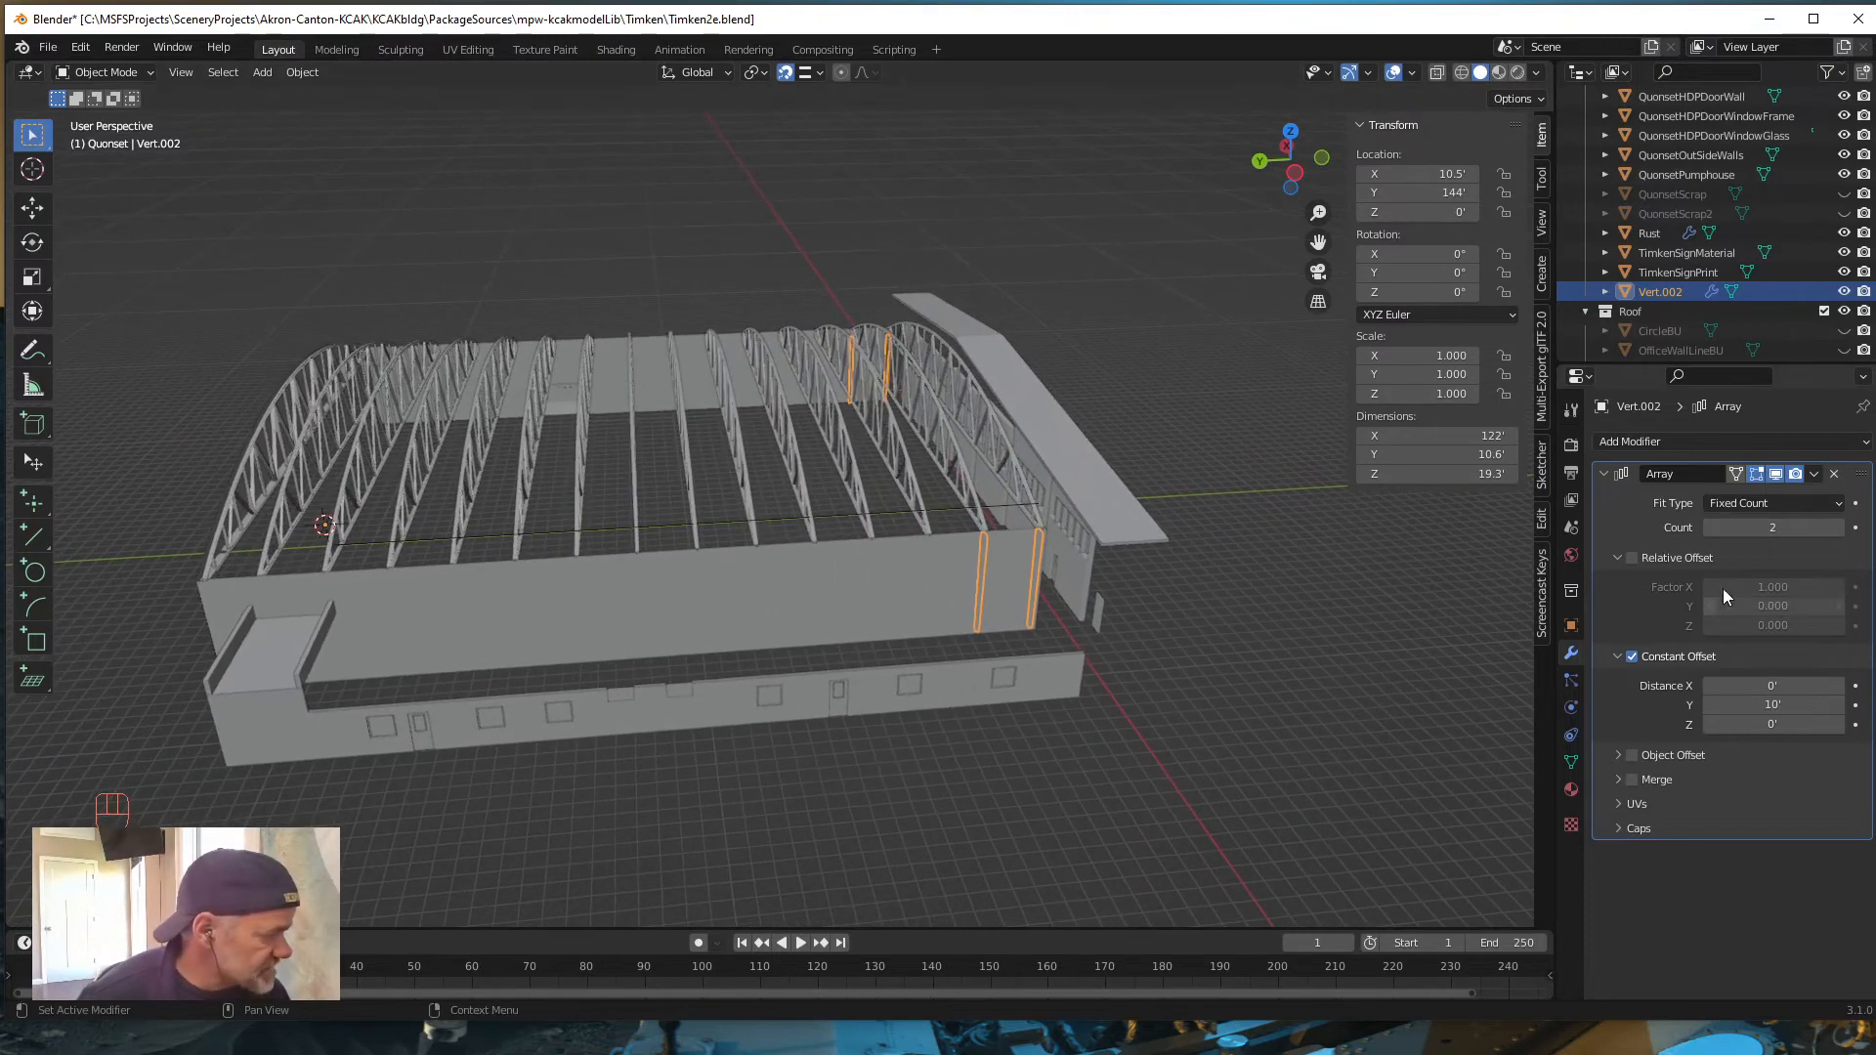
left_click(1841, 528)
left_click(1841, 528)
left_click(1841, 529)
left_click(1841, 528)
left_click(1841, 529)
left_click(1841, 529)
left_click(1841, 528)
left_click(1840, 529)
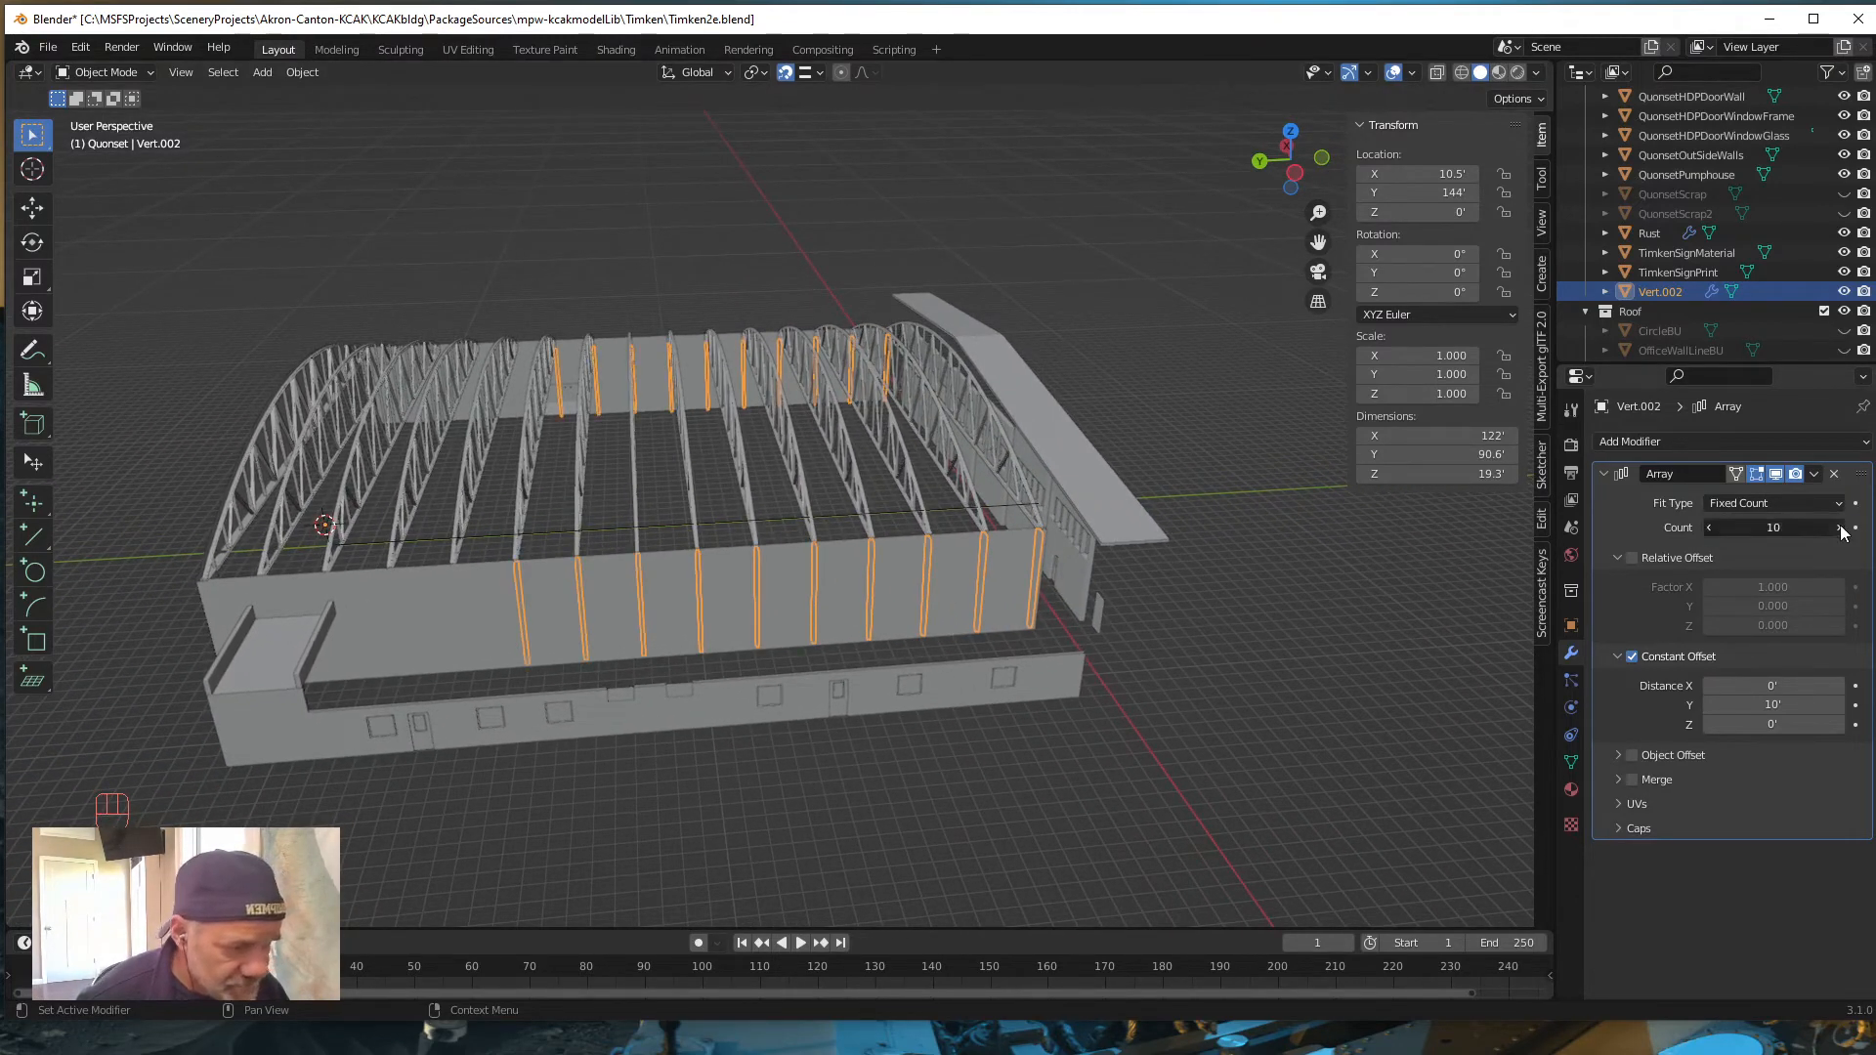
left_click(1841, 529)
left_click(1841, 529)
left_click(1841, 528)
left_click(1827, 529)
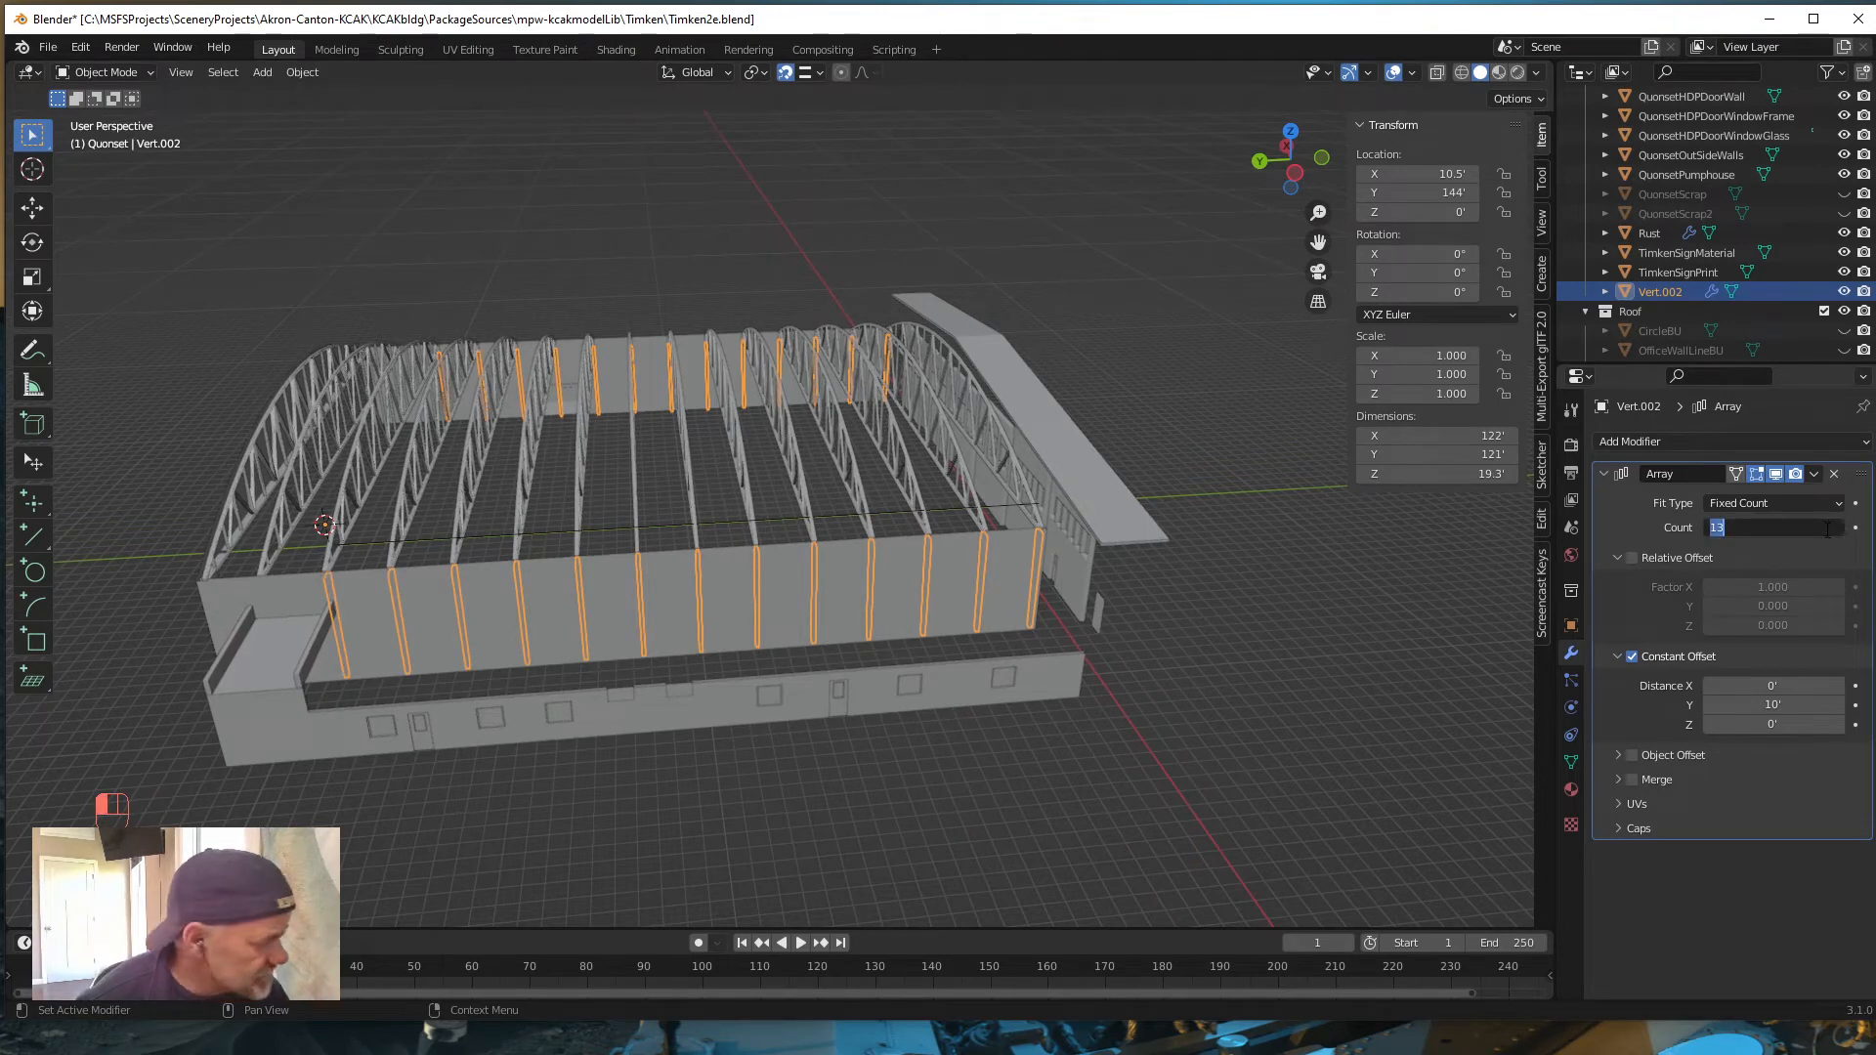
key("Escape")
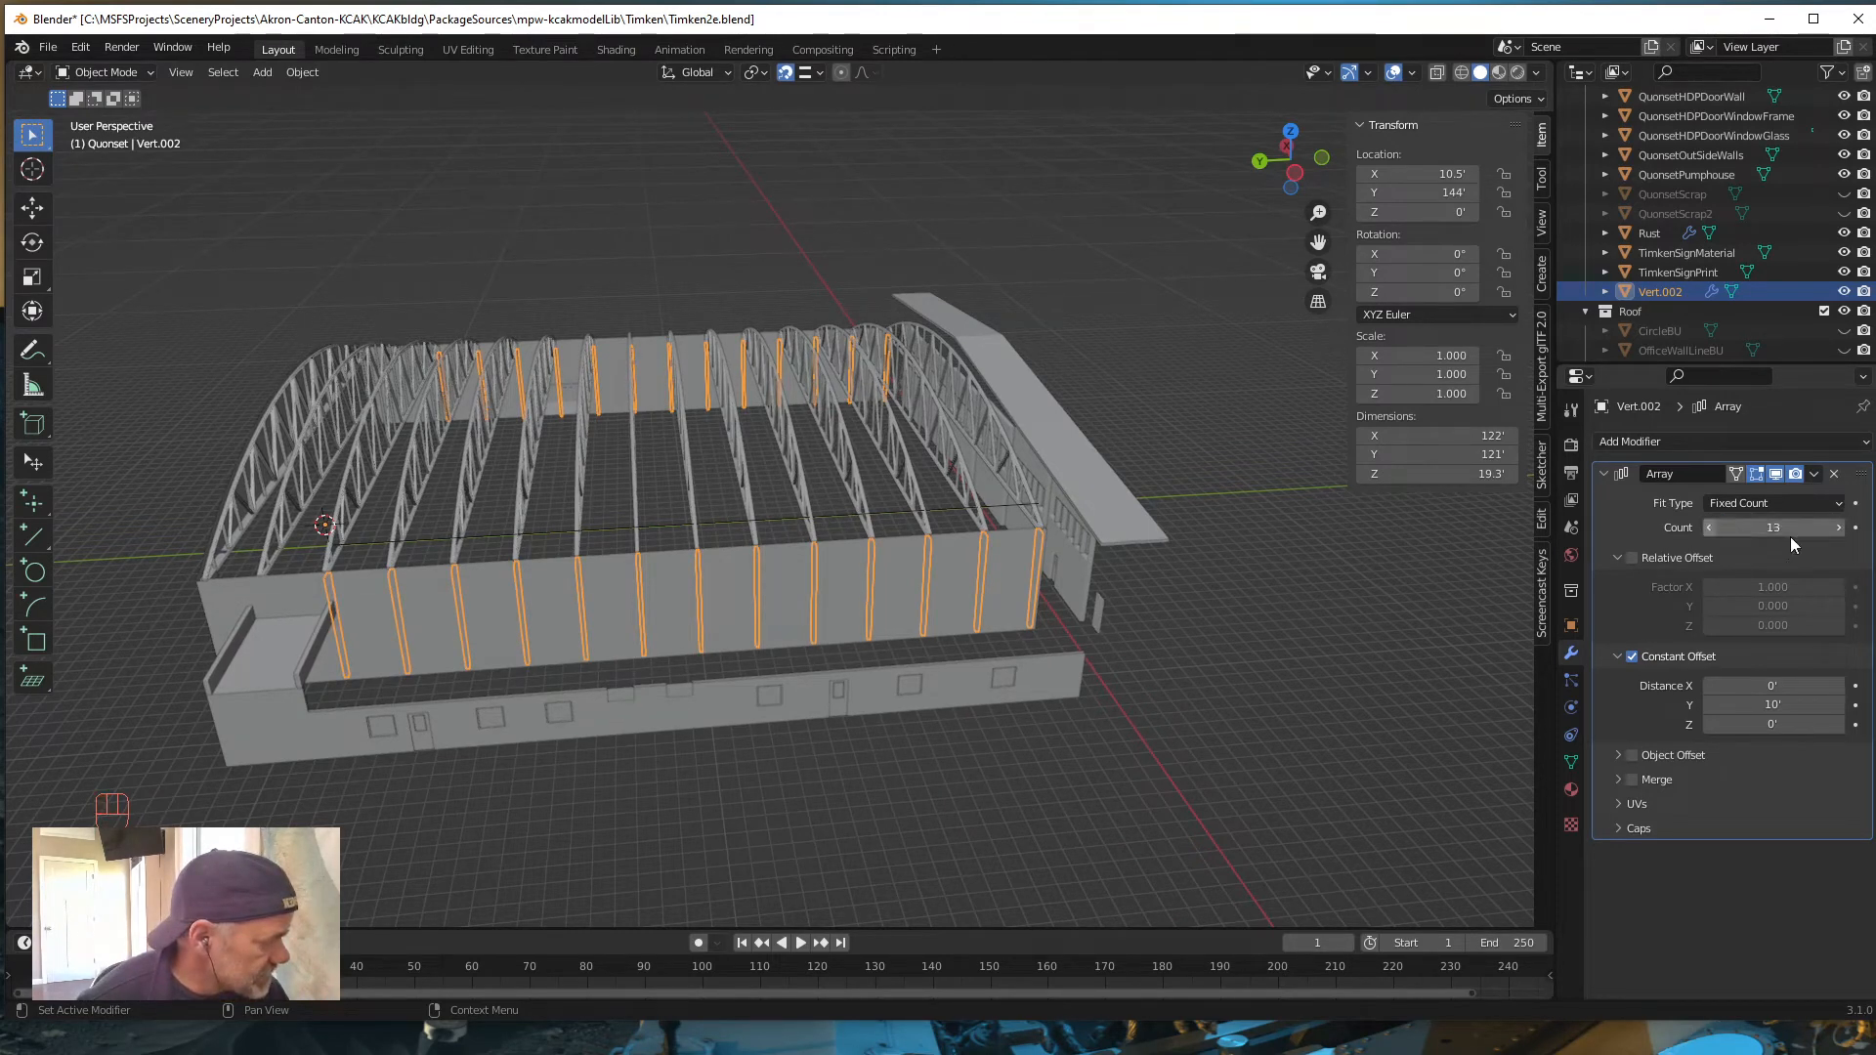
left_click(1837, 529)
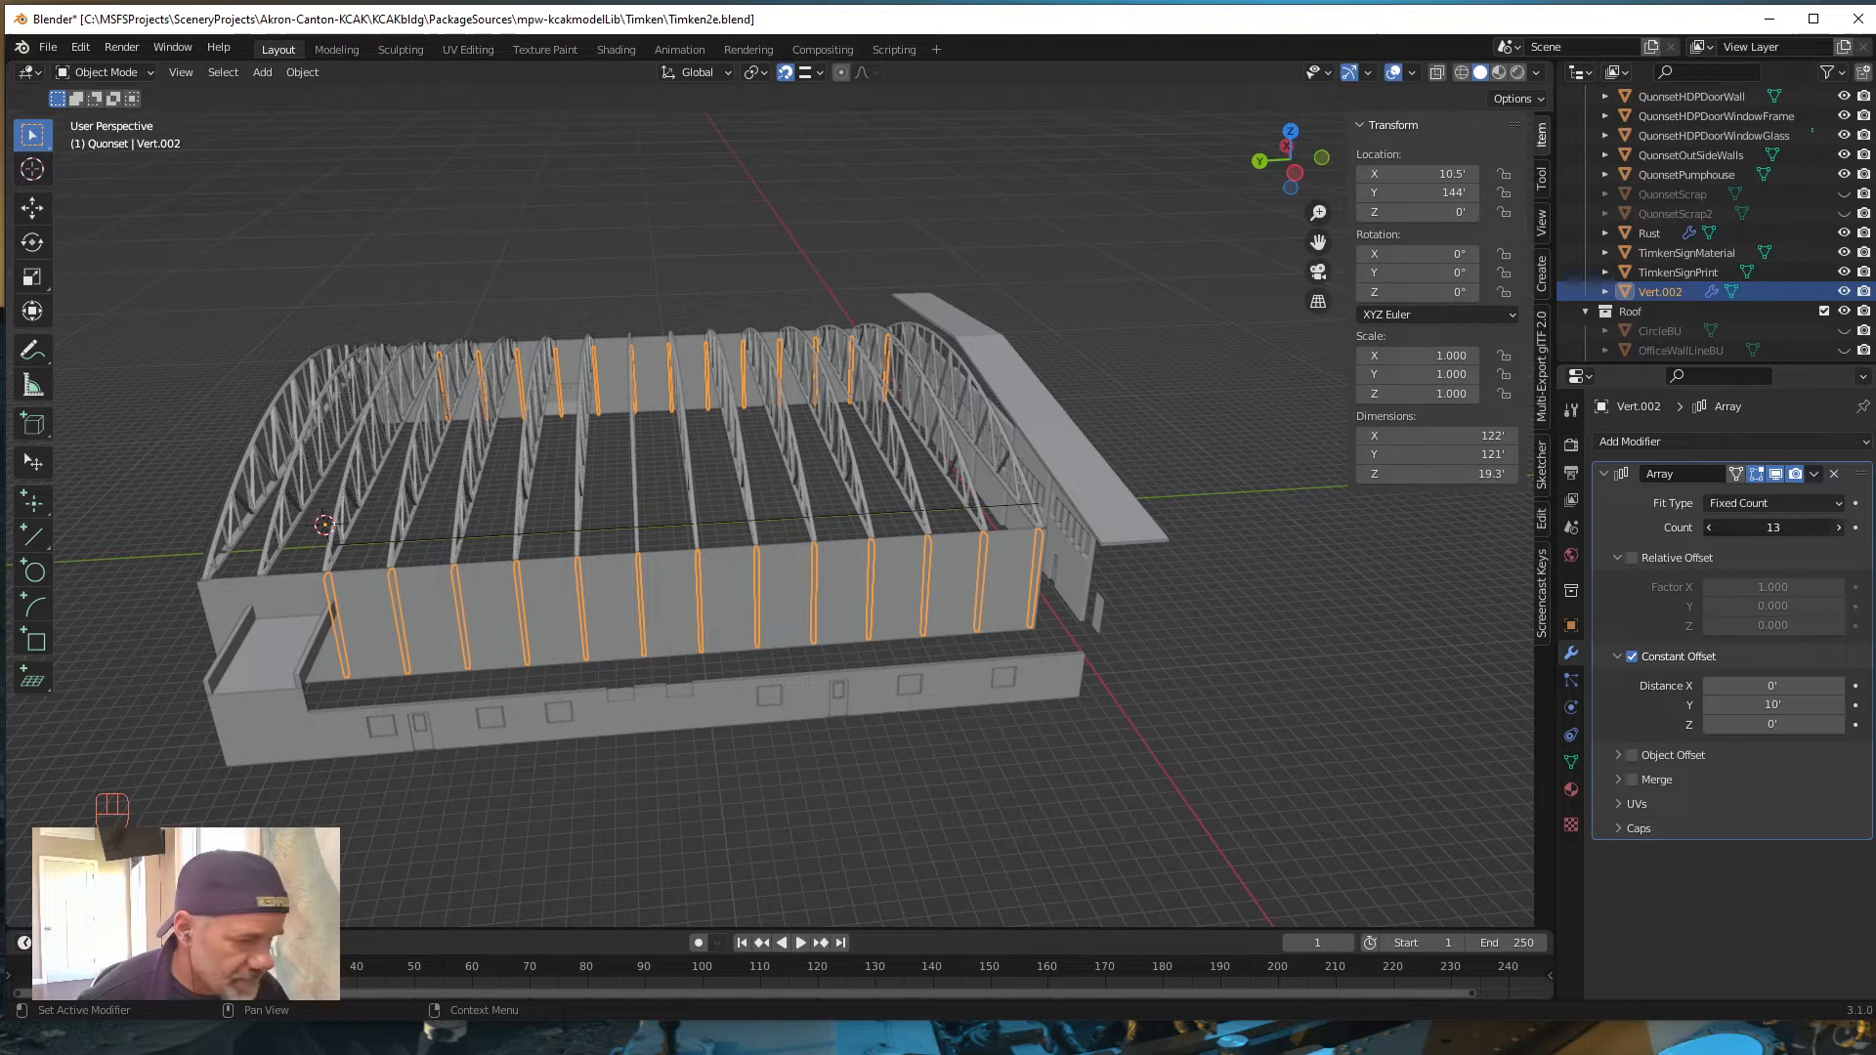
left_click(1837, 529)
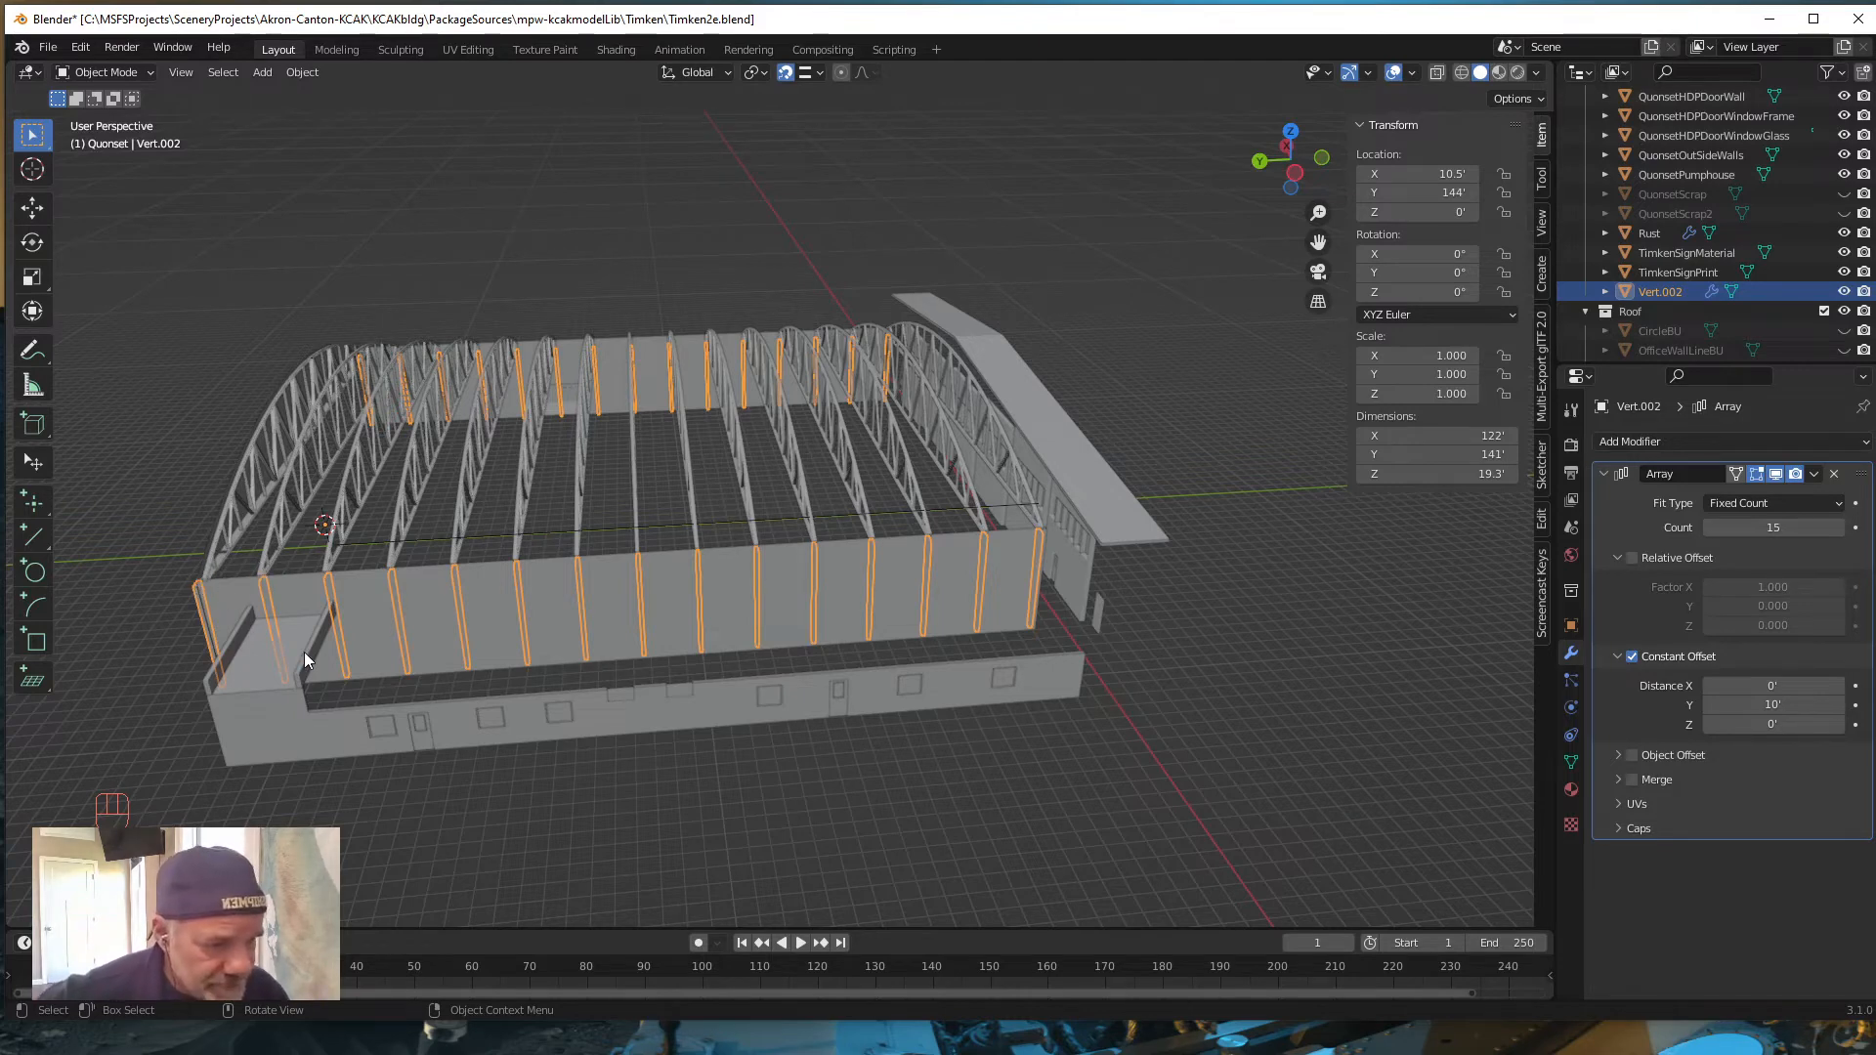
middle_click_drag(303, 653, 352, 630)
middle_click_drag(372, 630, 381, 616)
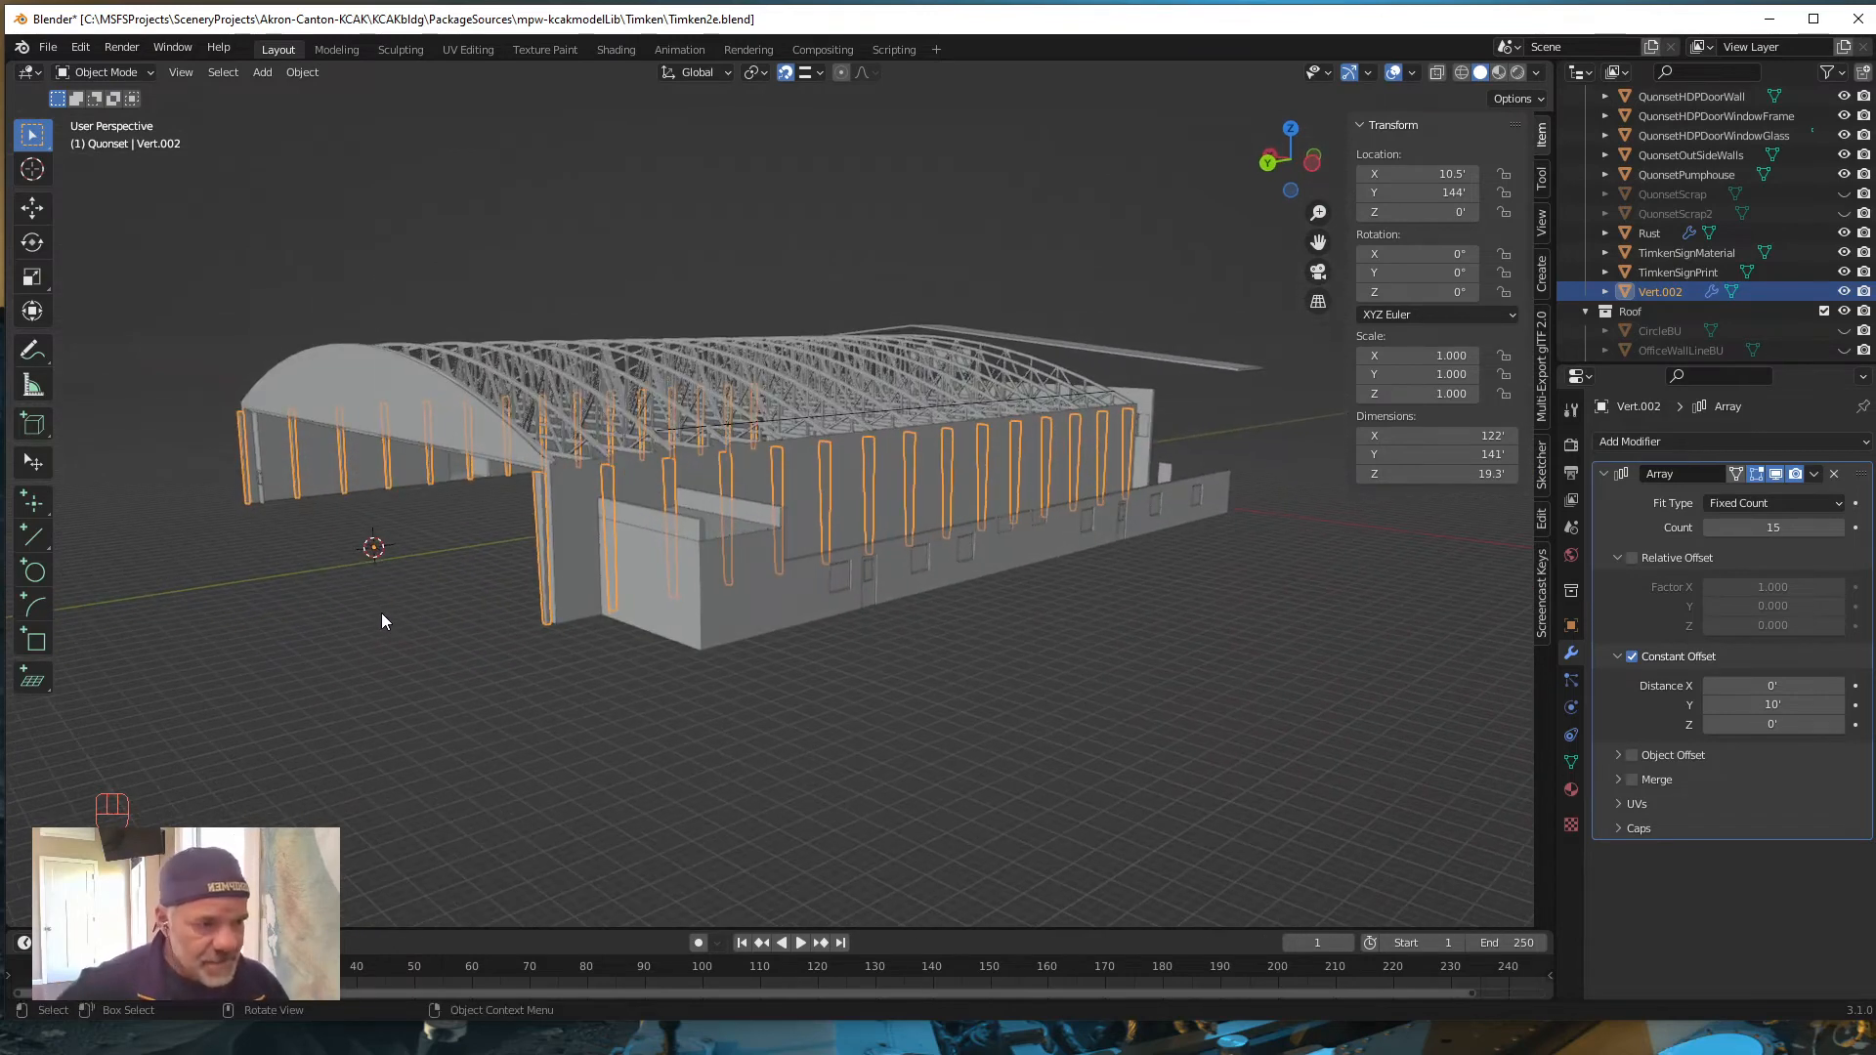
Step: Apply the Array modifier to the rows of columns
left_click(1815, 474)
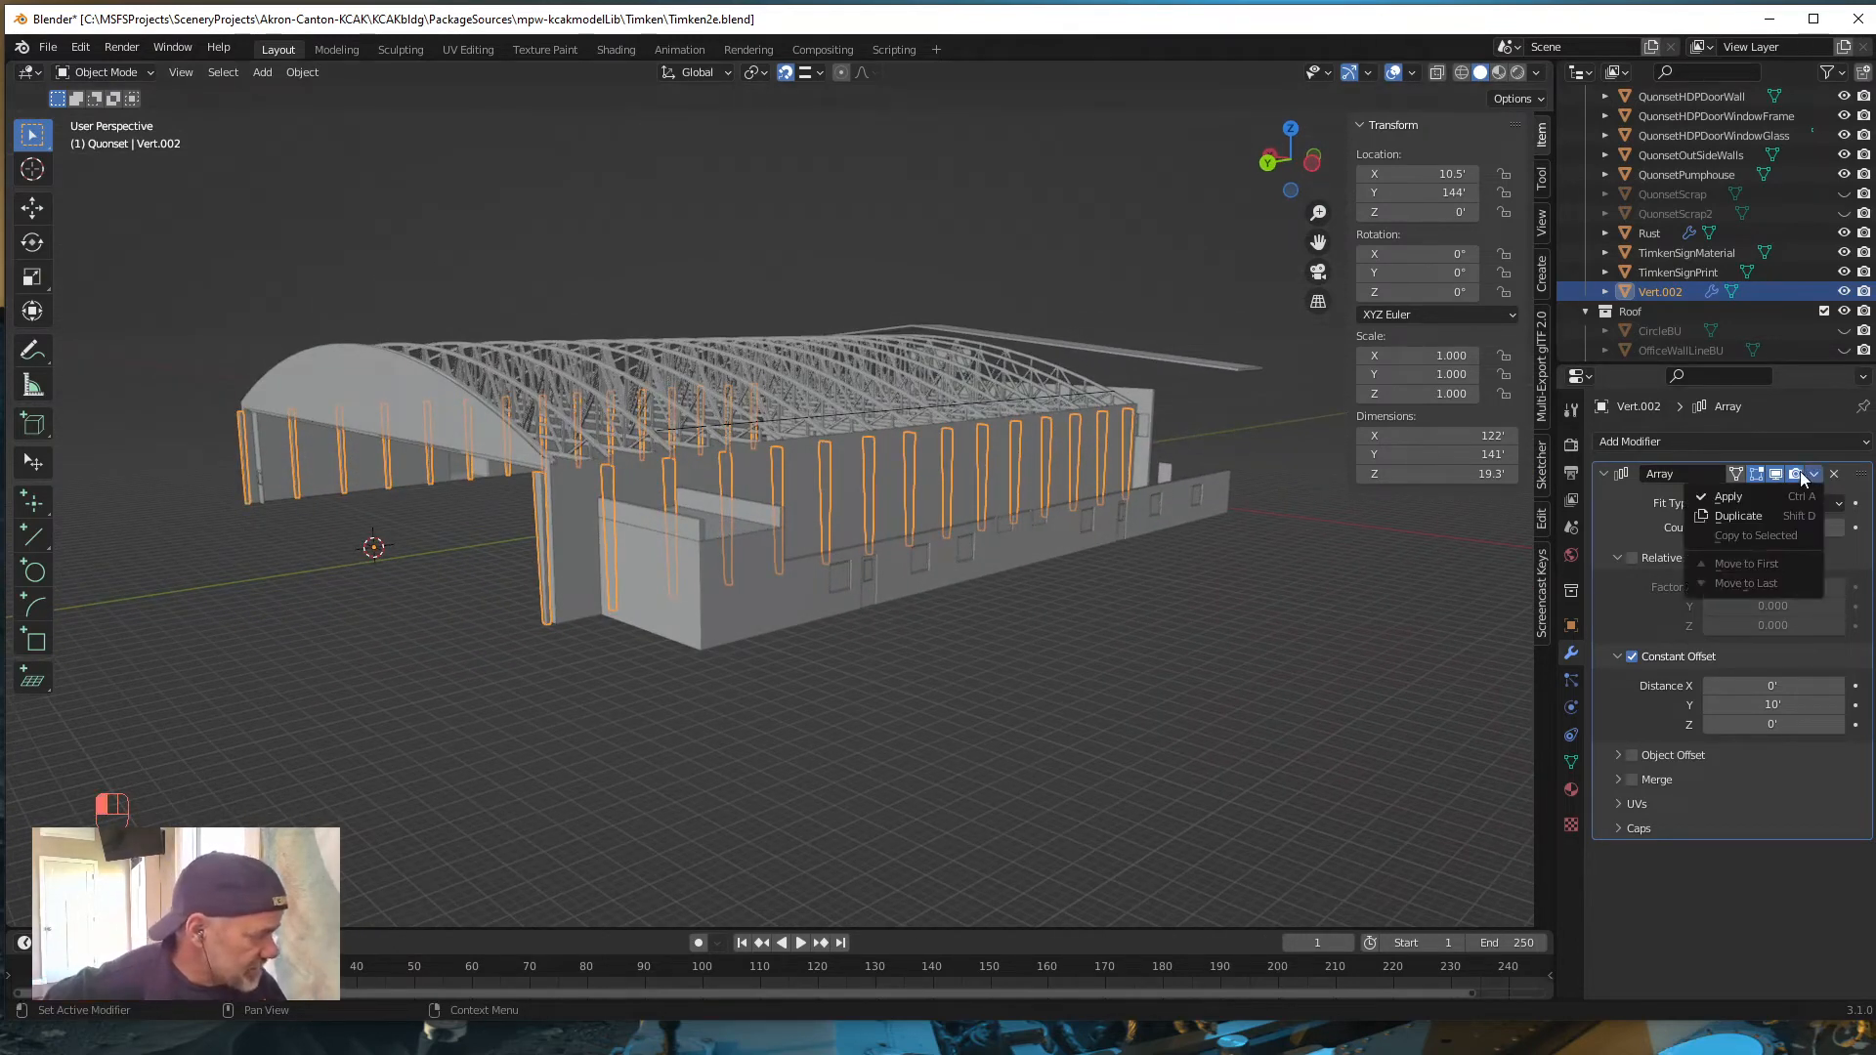
left_click(1727, 498)
middle_click_drag(437, 705, 674, 733)
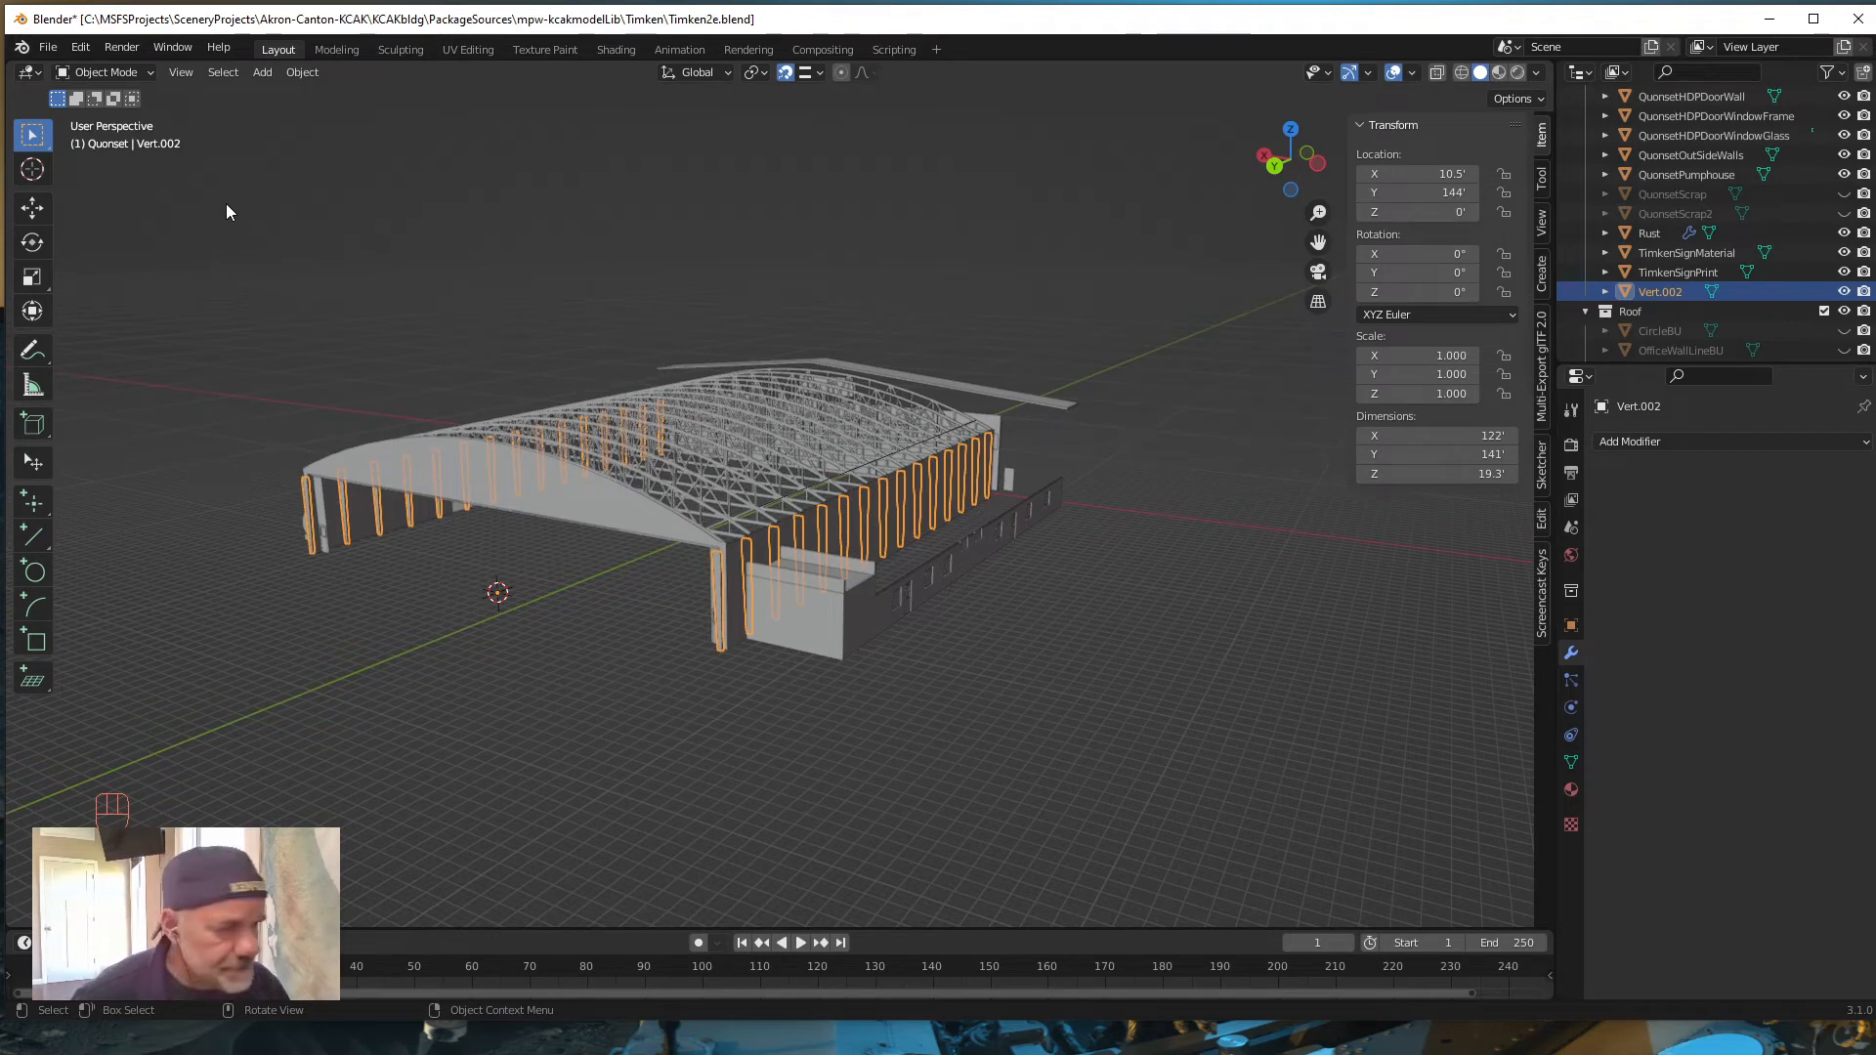
Step: Enter Edit Mode, turn on X-ray and select both columns at the hangar's open front end
key("Tab")
left_click_drag(286, 583, 324, 457)
mouse_move(528, 803)
middle_mouse_down()
mouse_move(547, 799)
mouse_move(528, 803)
middle_mouse_up()
key("shift")
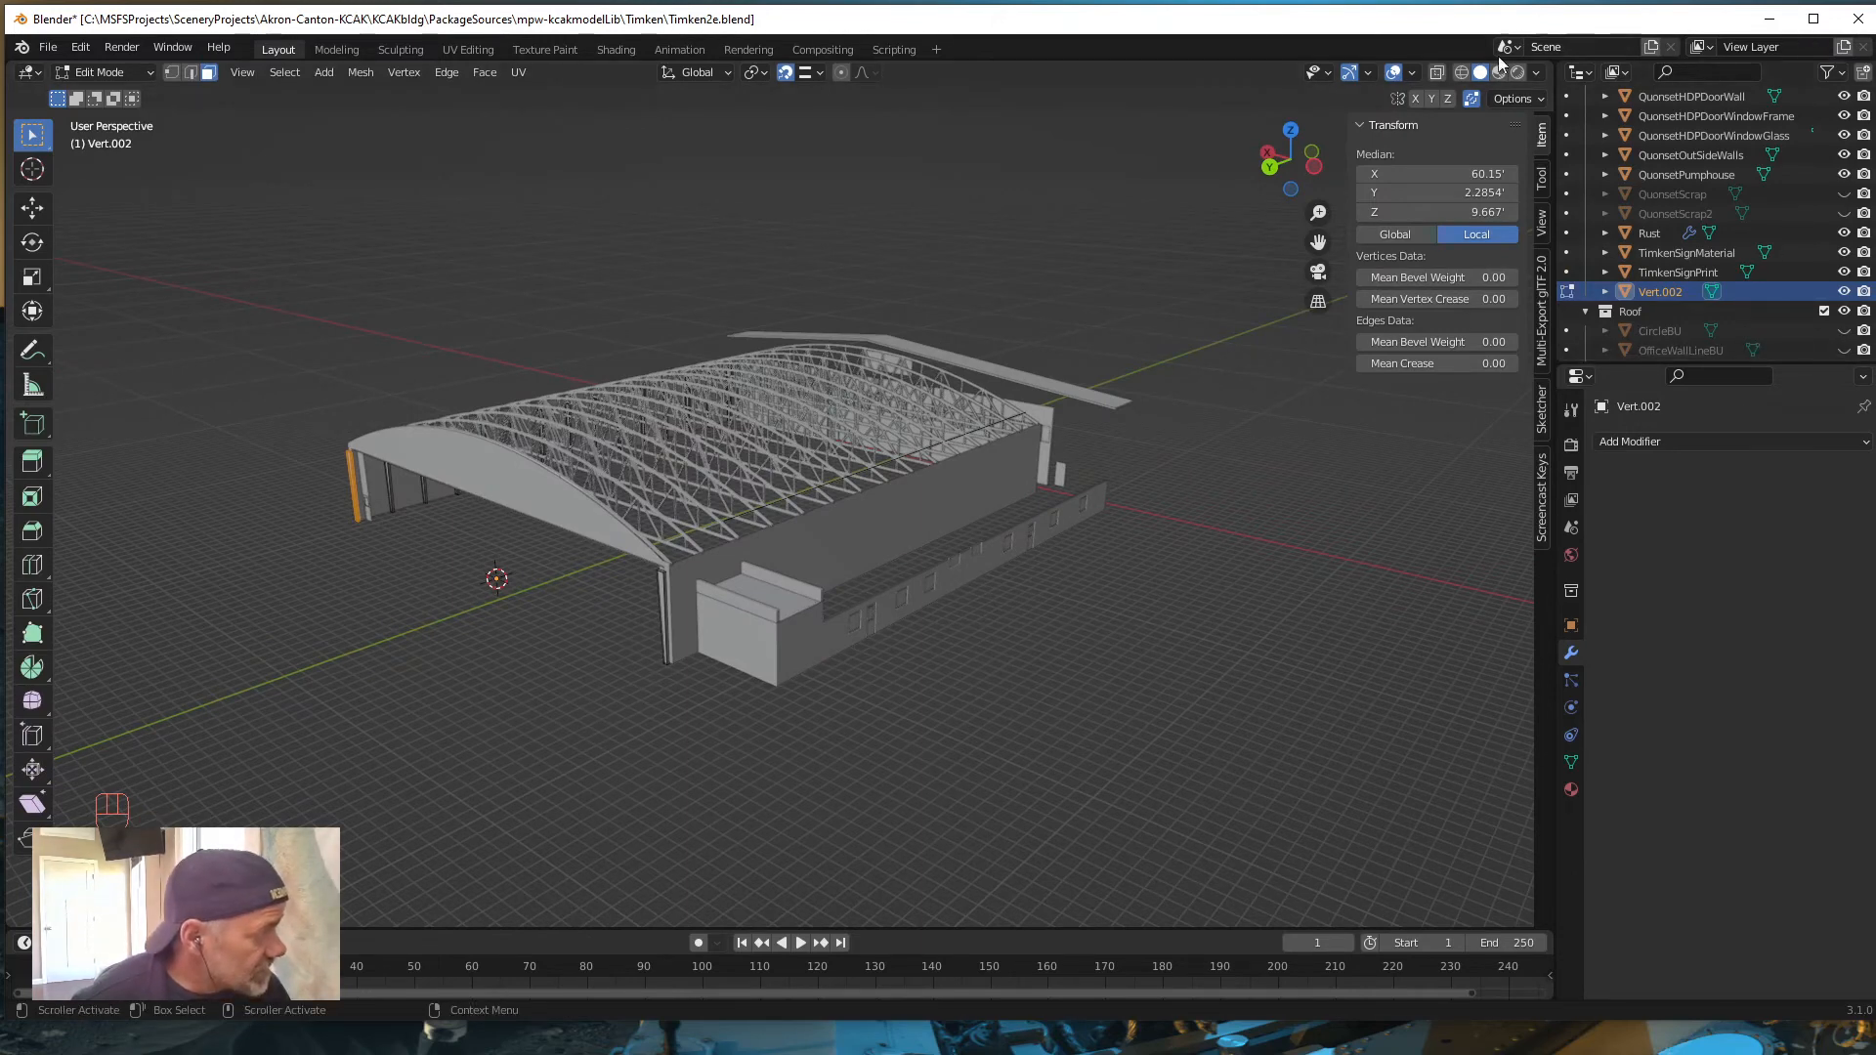
left_click(1436, 74)
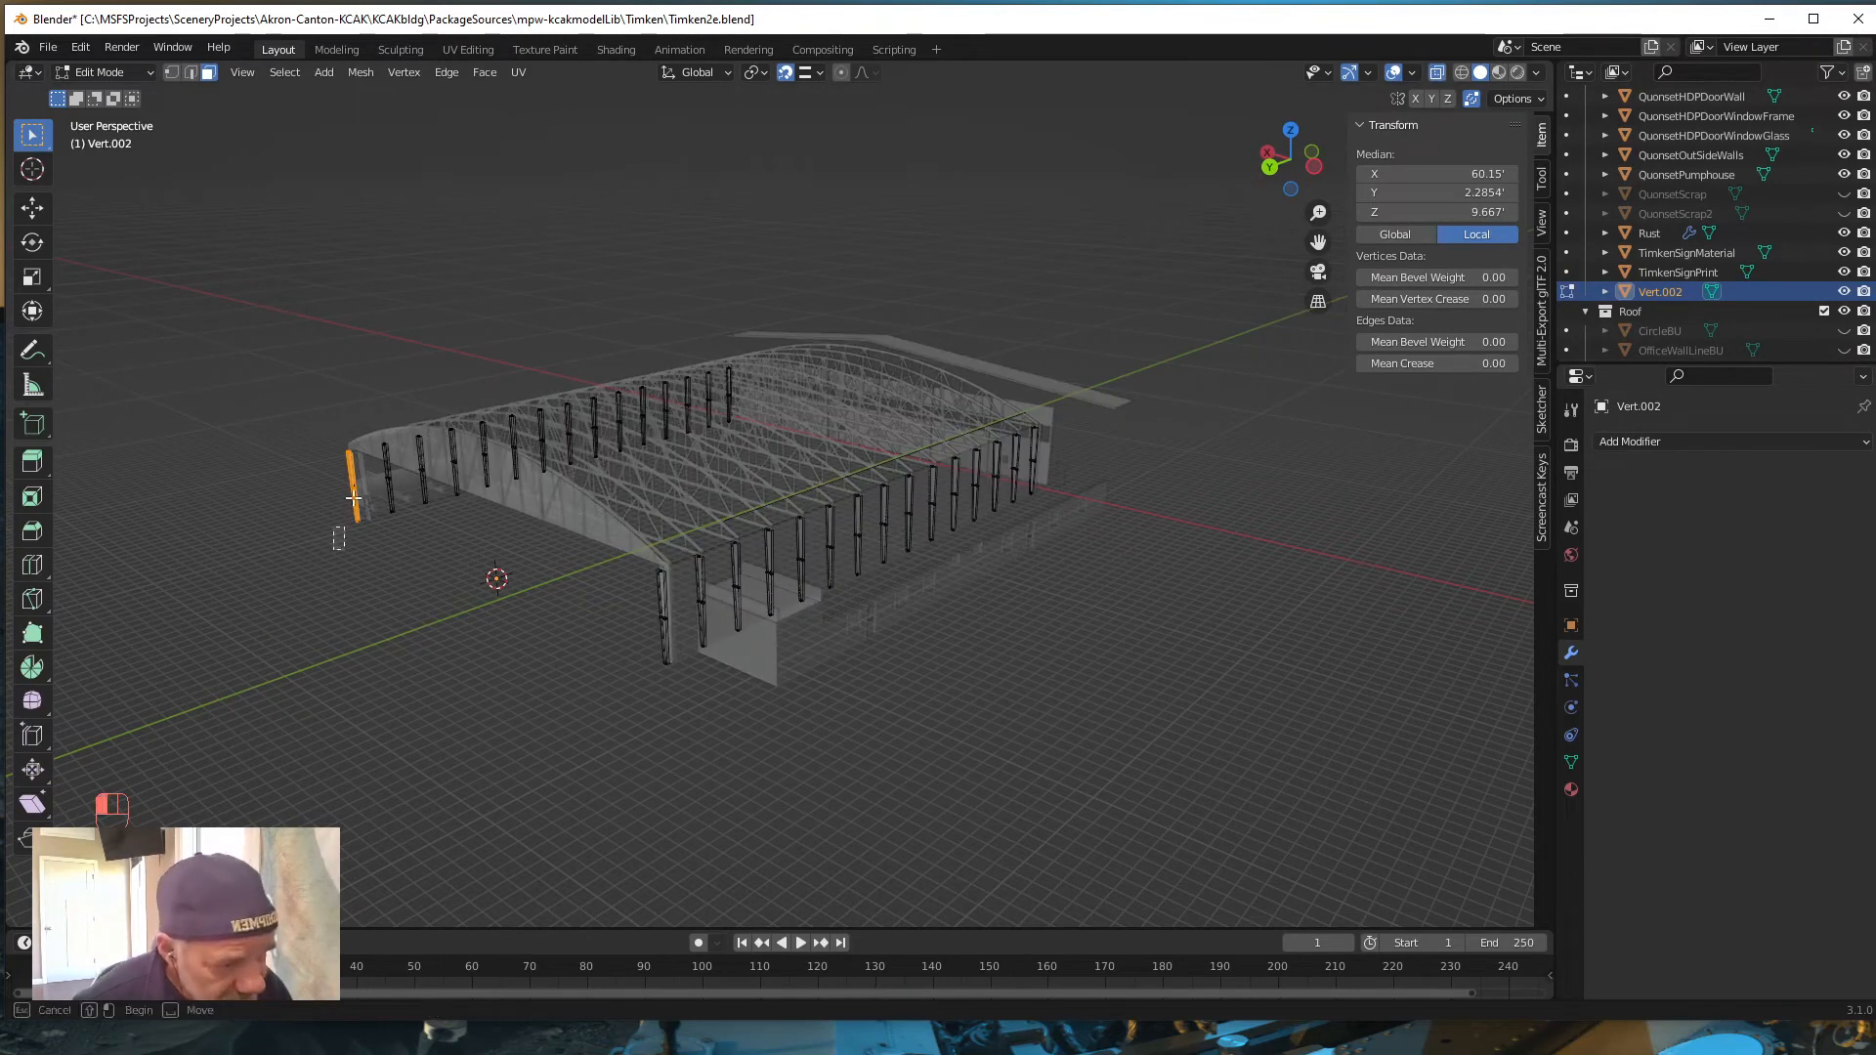
left_click_drag(334, 549, 369, 431)
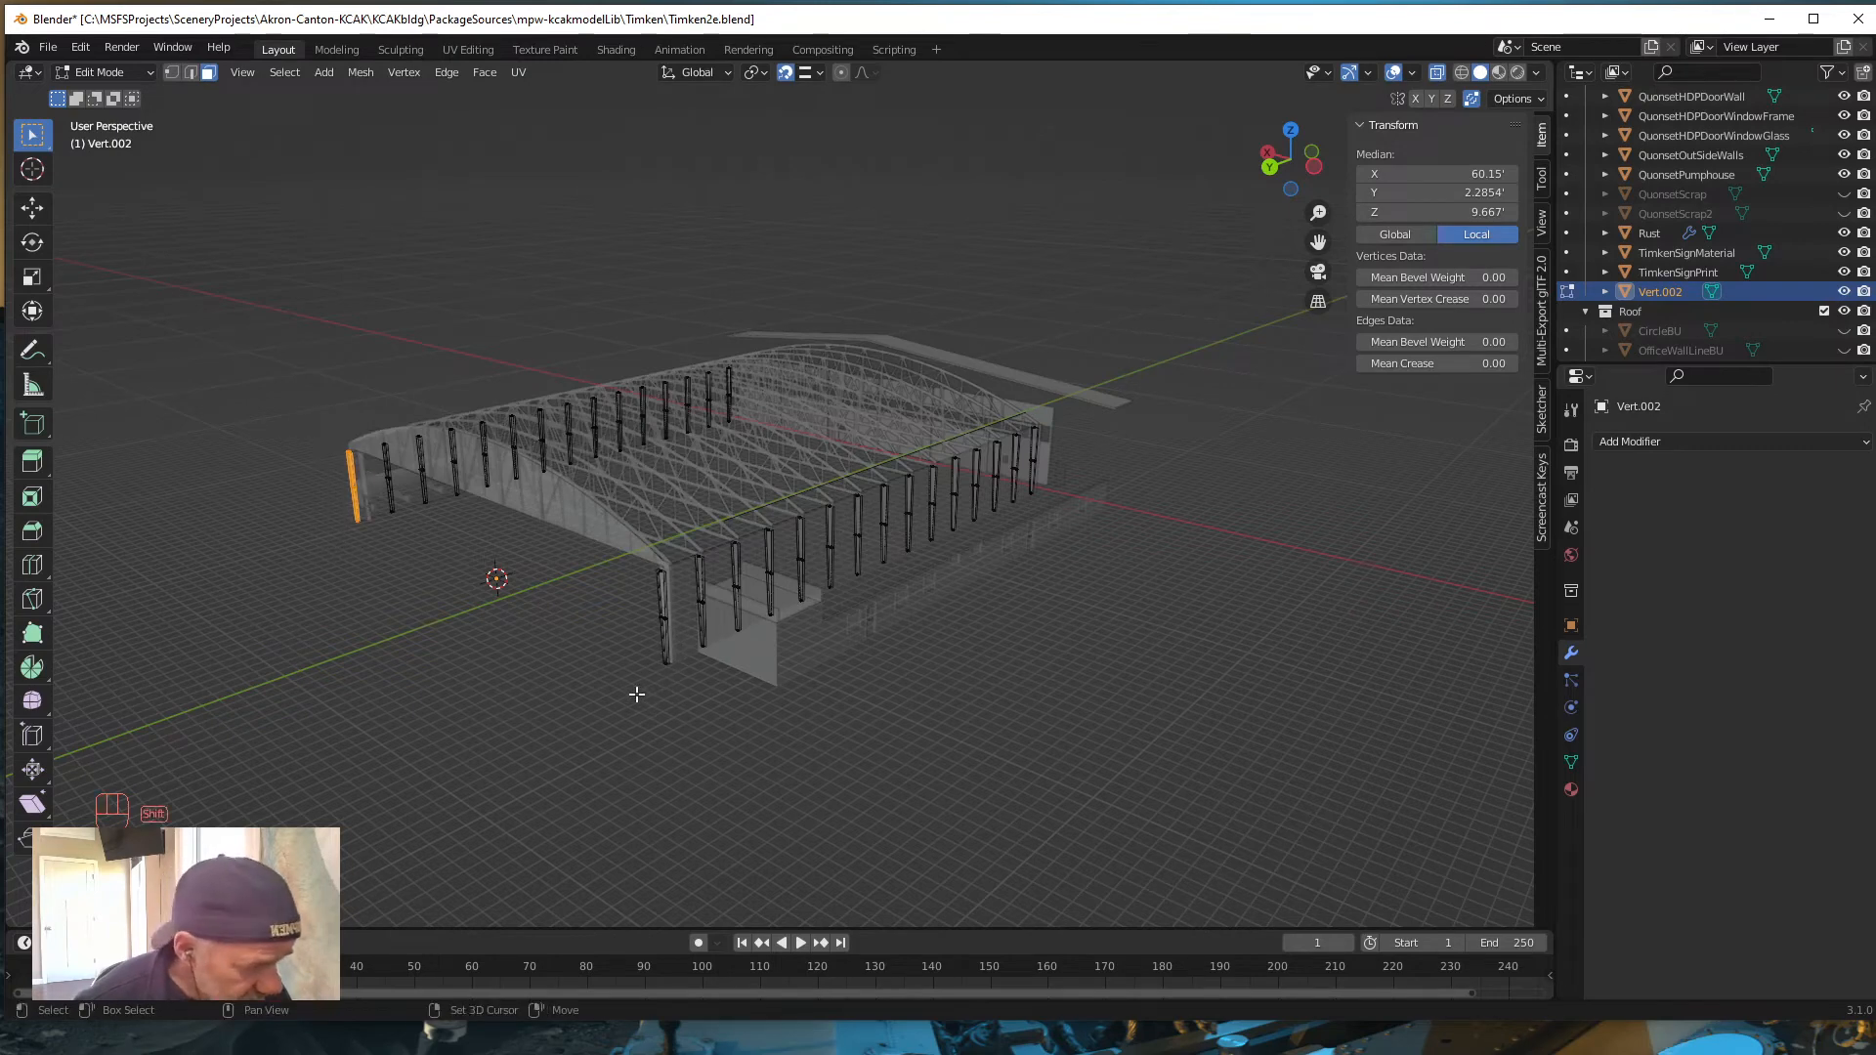
left_click_drag(635, 696, 690, 548, "shift")
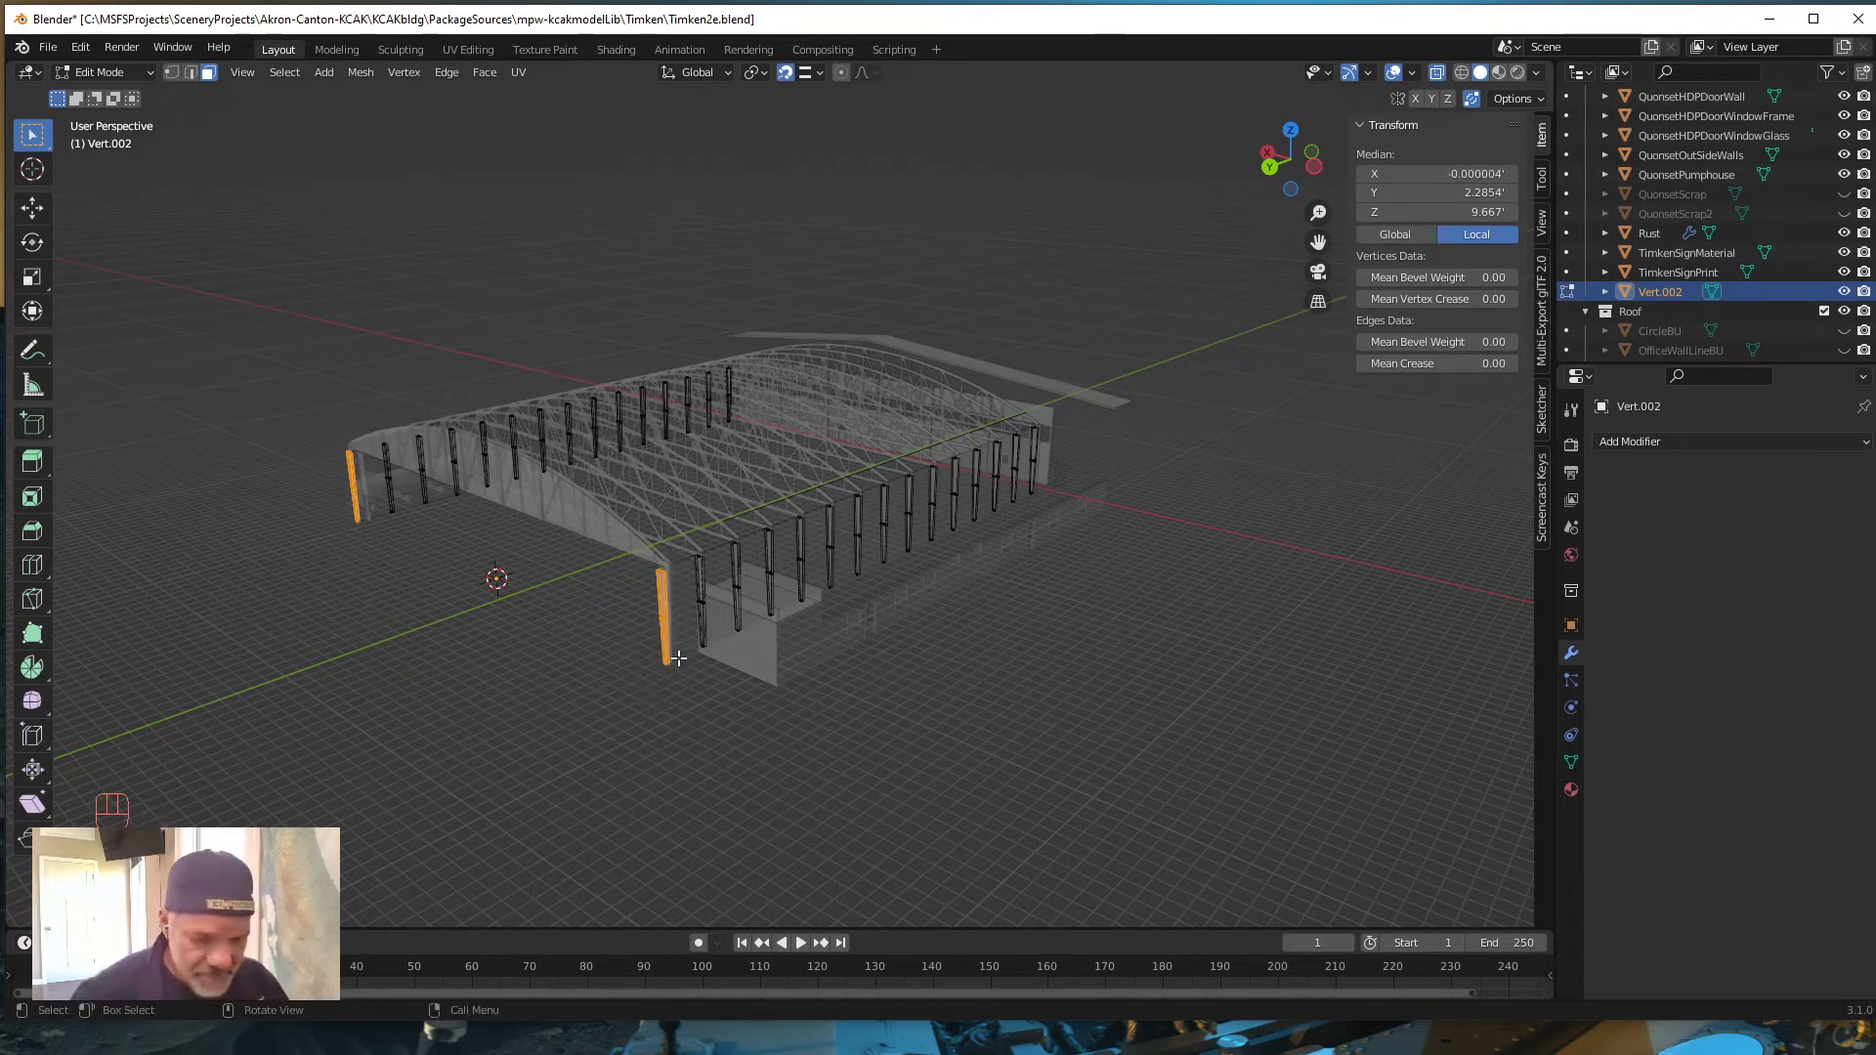
Step: Switch to edge selection and move the front column pair -1.7' along the Y axis to sit beneath the front truss
key("KP_Decimal")
scroll(909, 635, "up", 4)
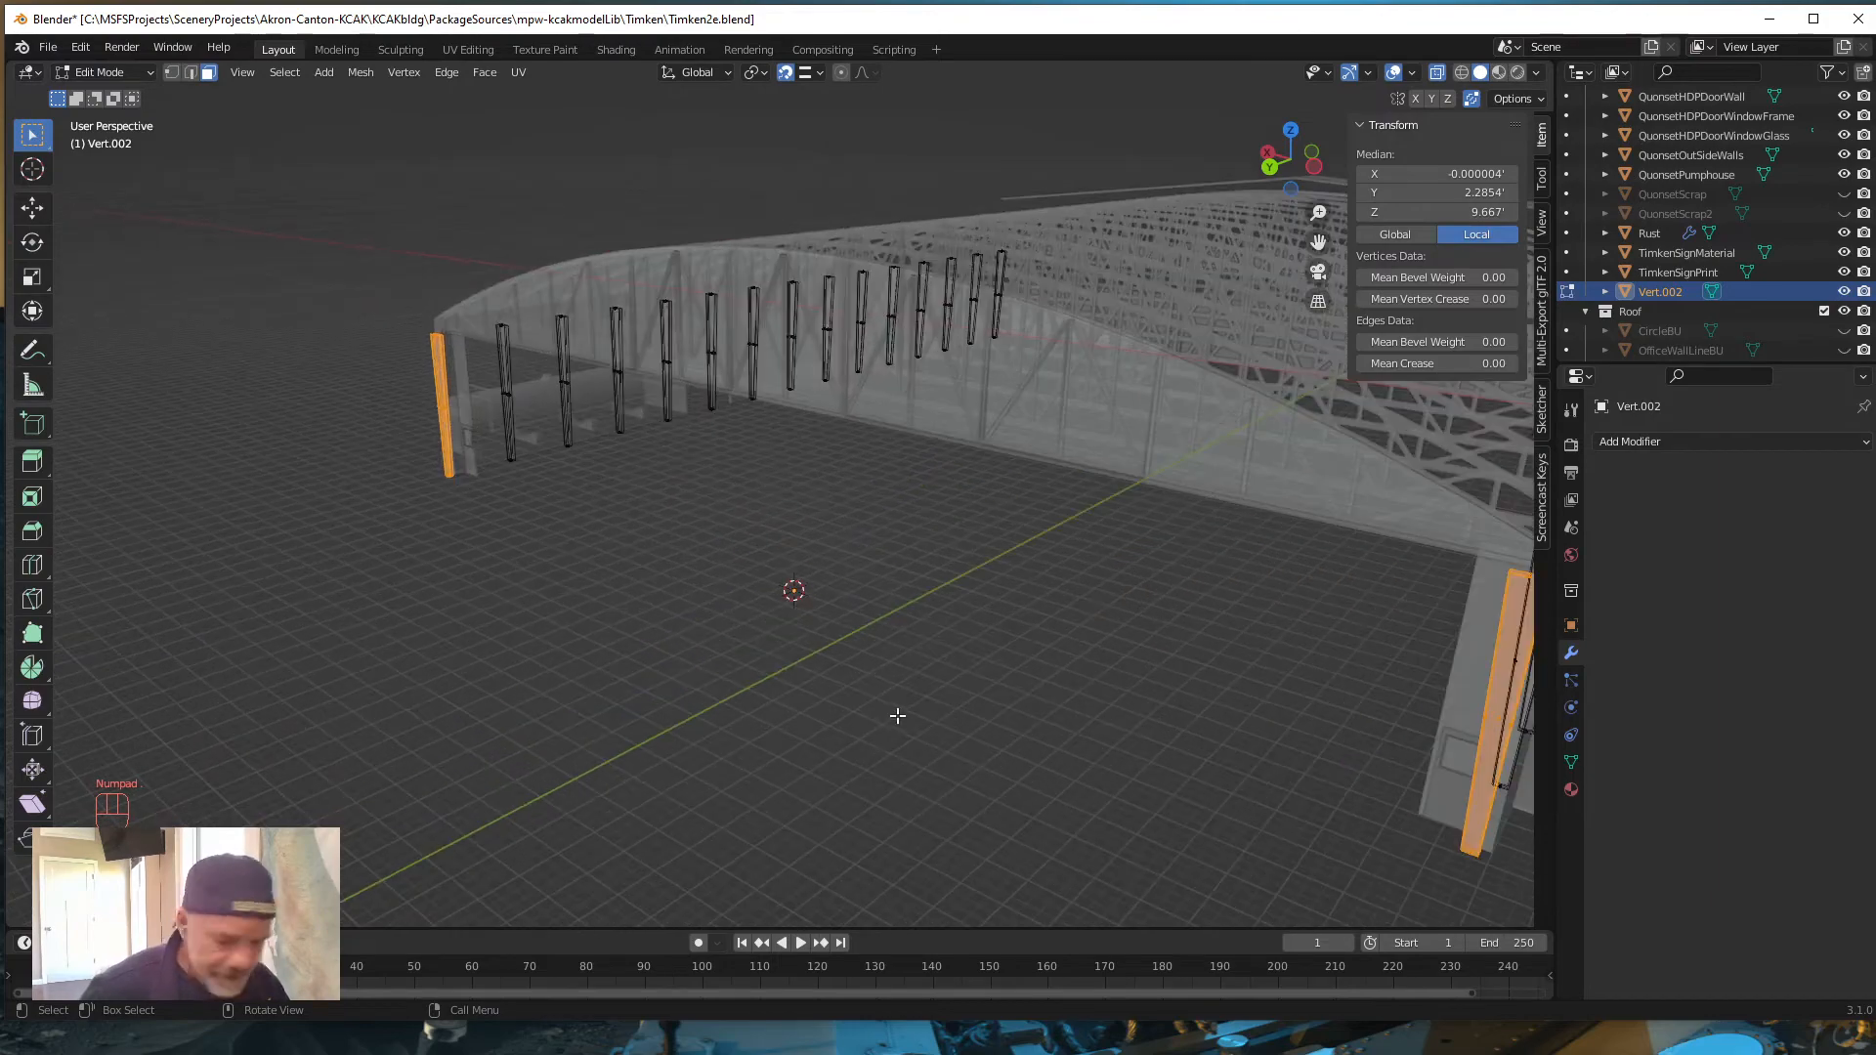
middle_click_drag(919, 771, 478, 729, "shift")
scroll(278, 678, "up", 3)
scroll(280, 679, "down", 1)
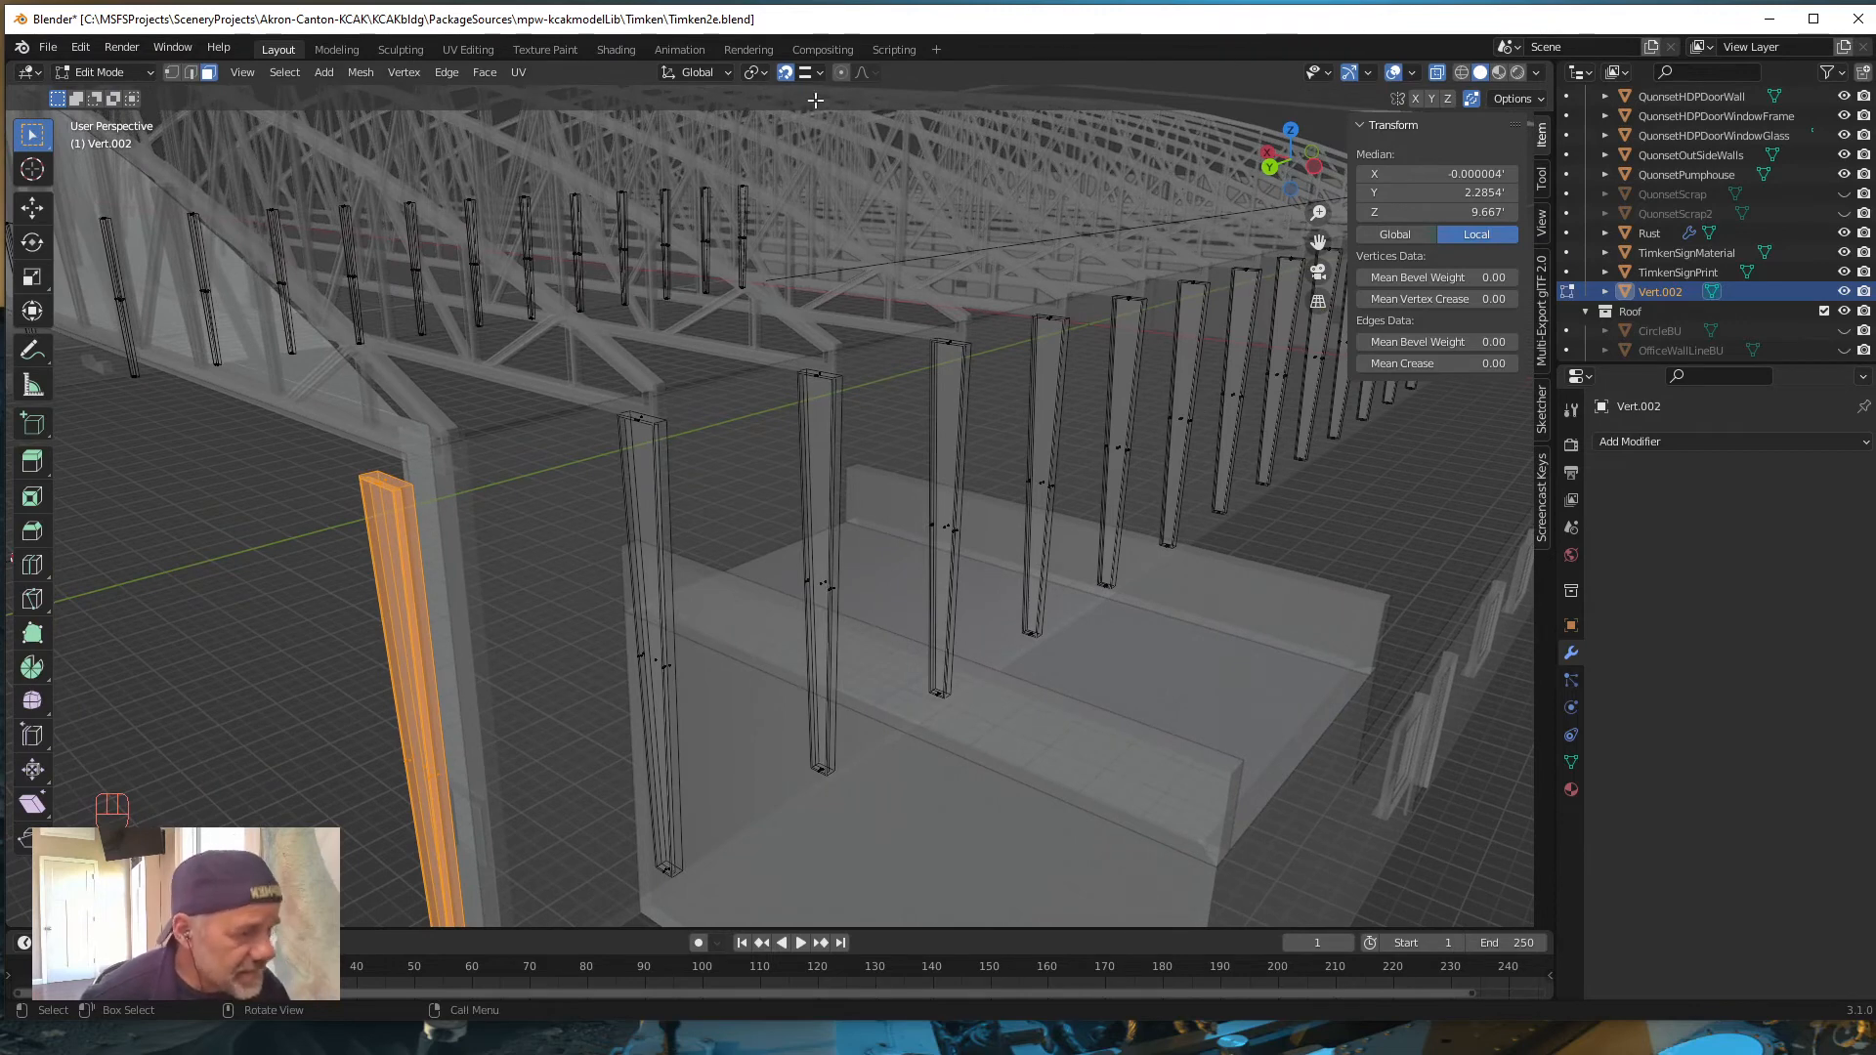
middle_click_drag(632, 714, 662, 649, "shift")
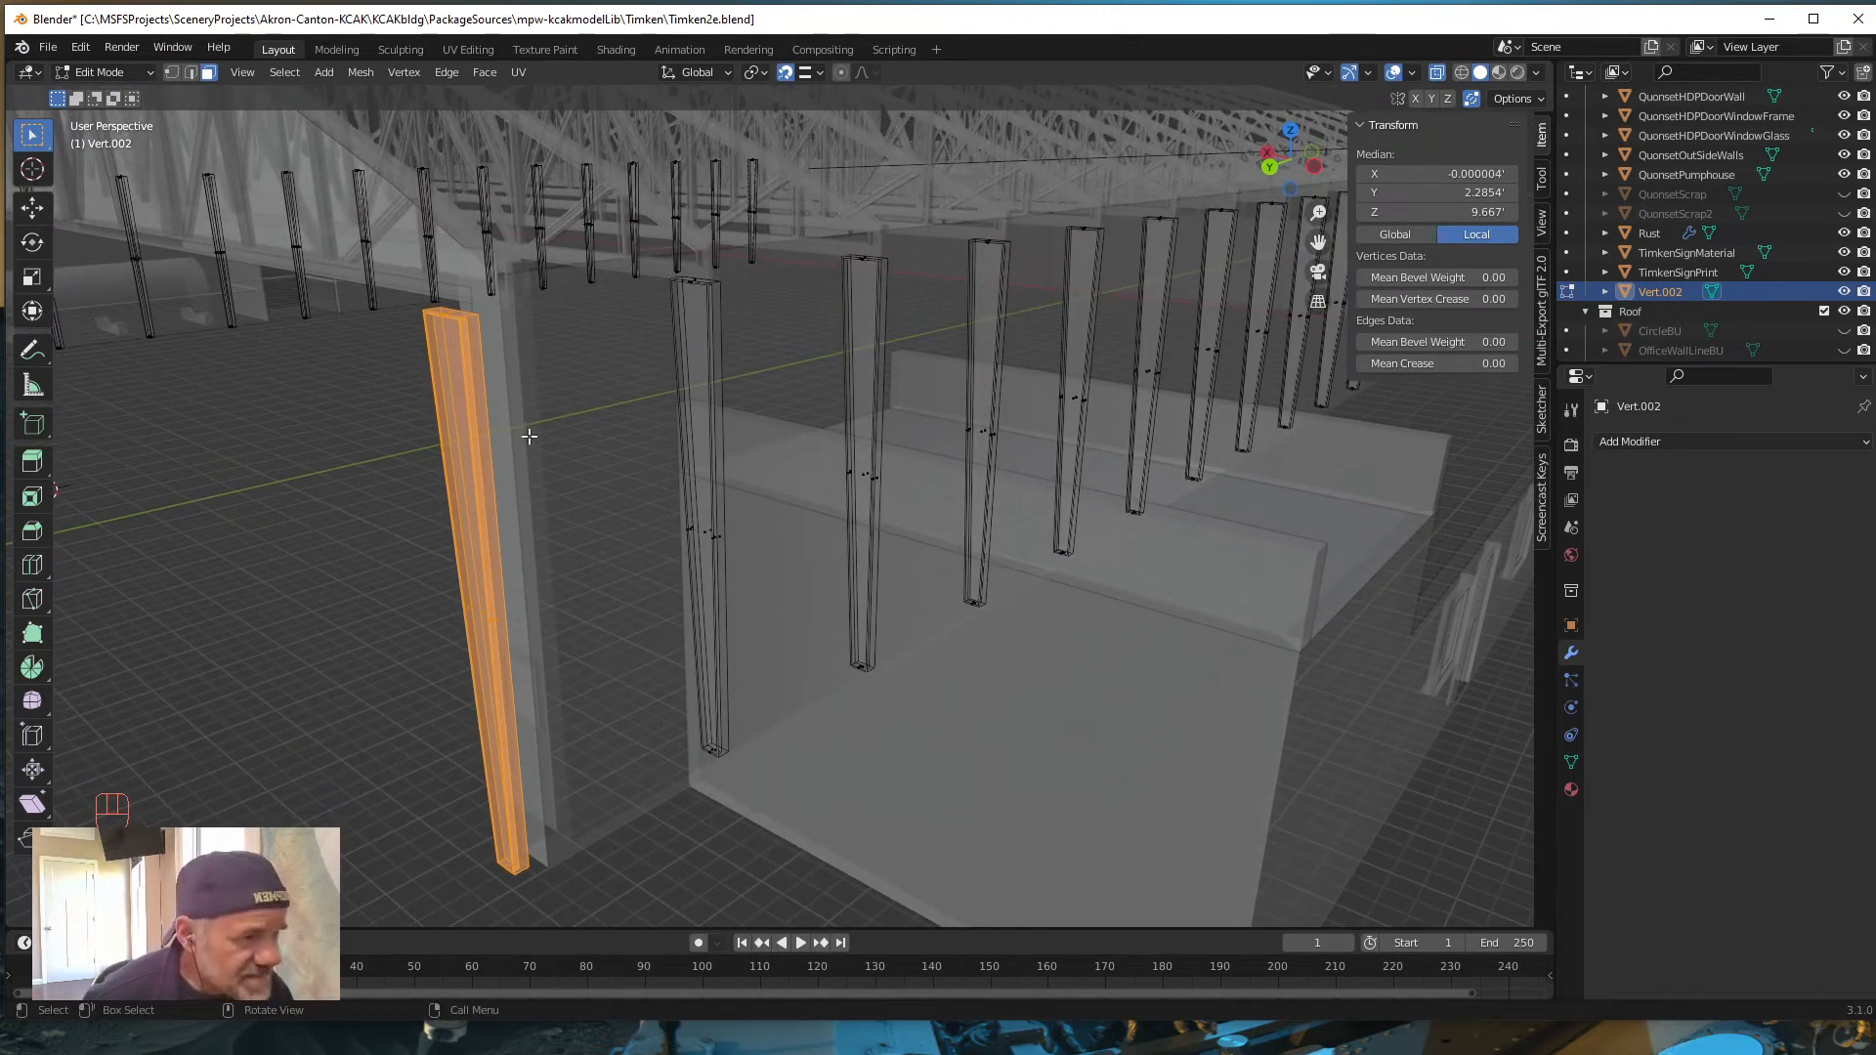
middle_click_drag(561, 465, 532, 514, "shift")
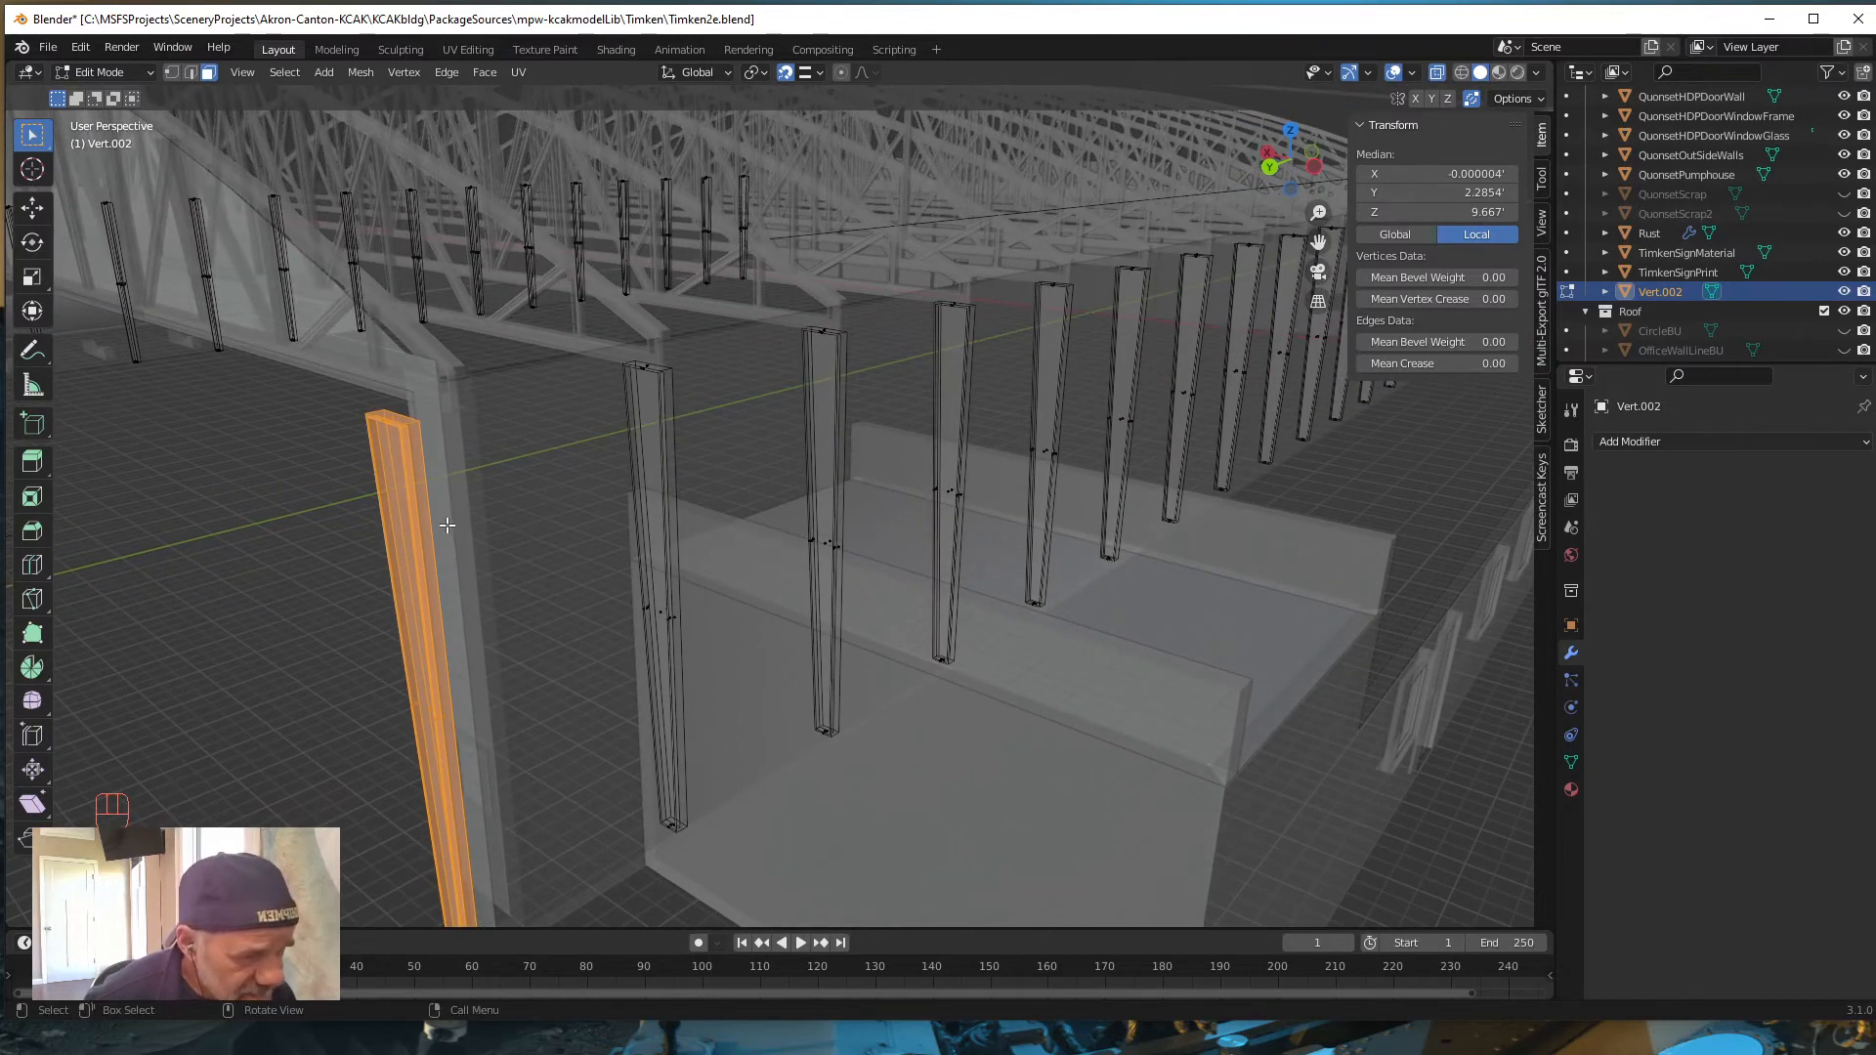
left_click(193, 74)
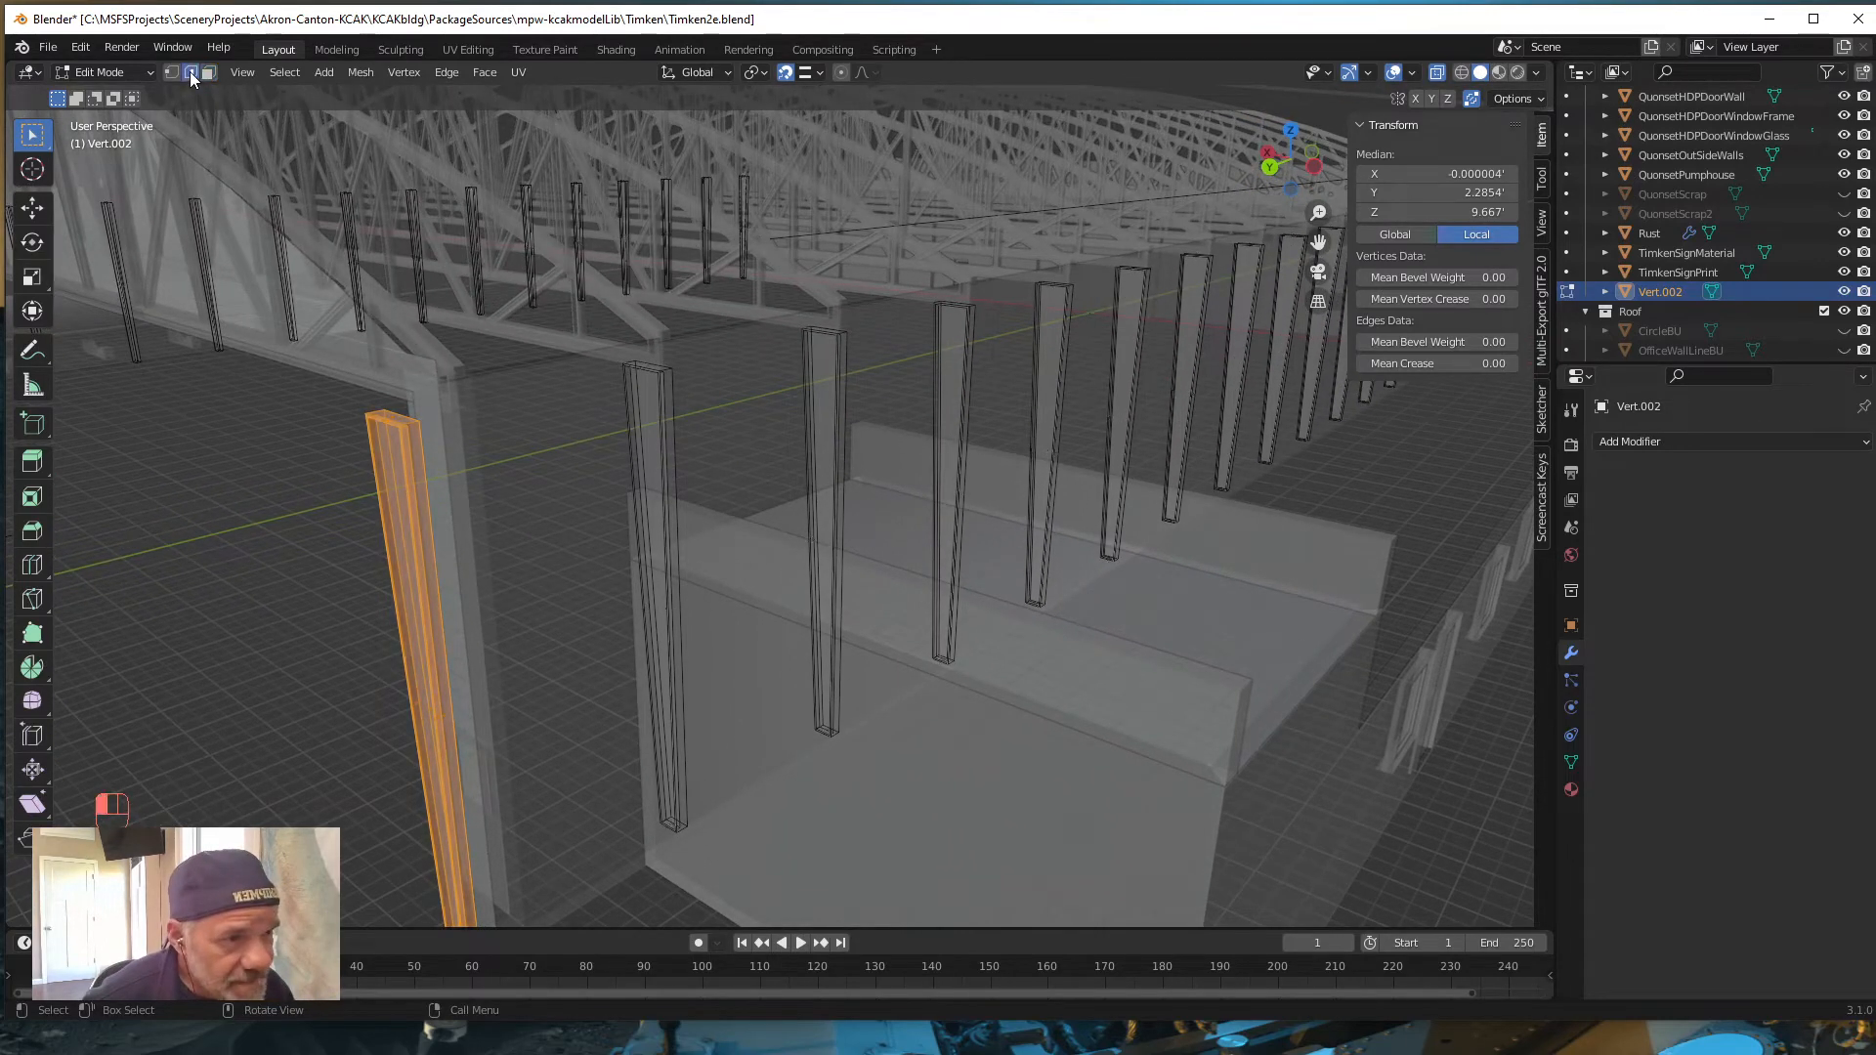
left_click(403, 416, "shift")
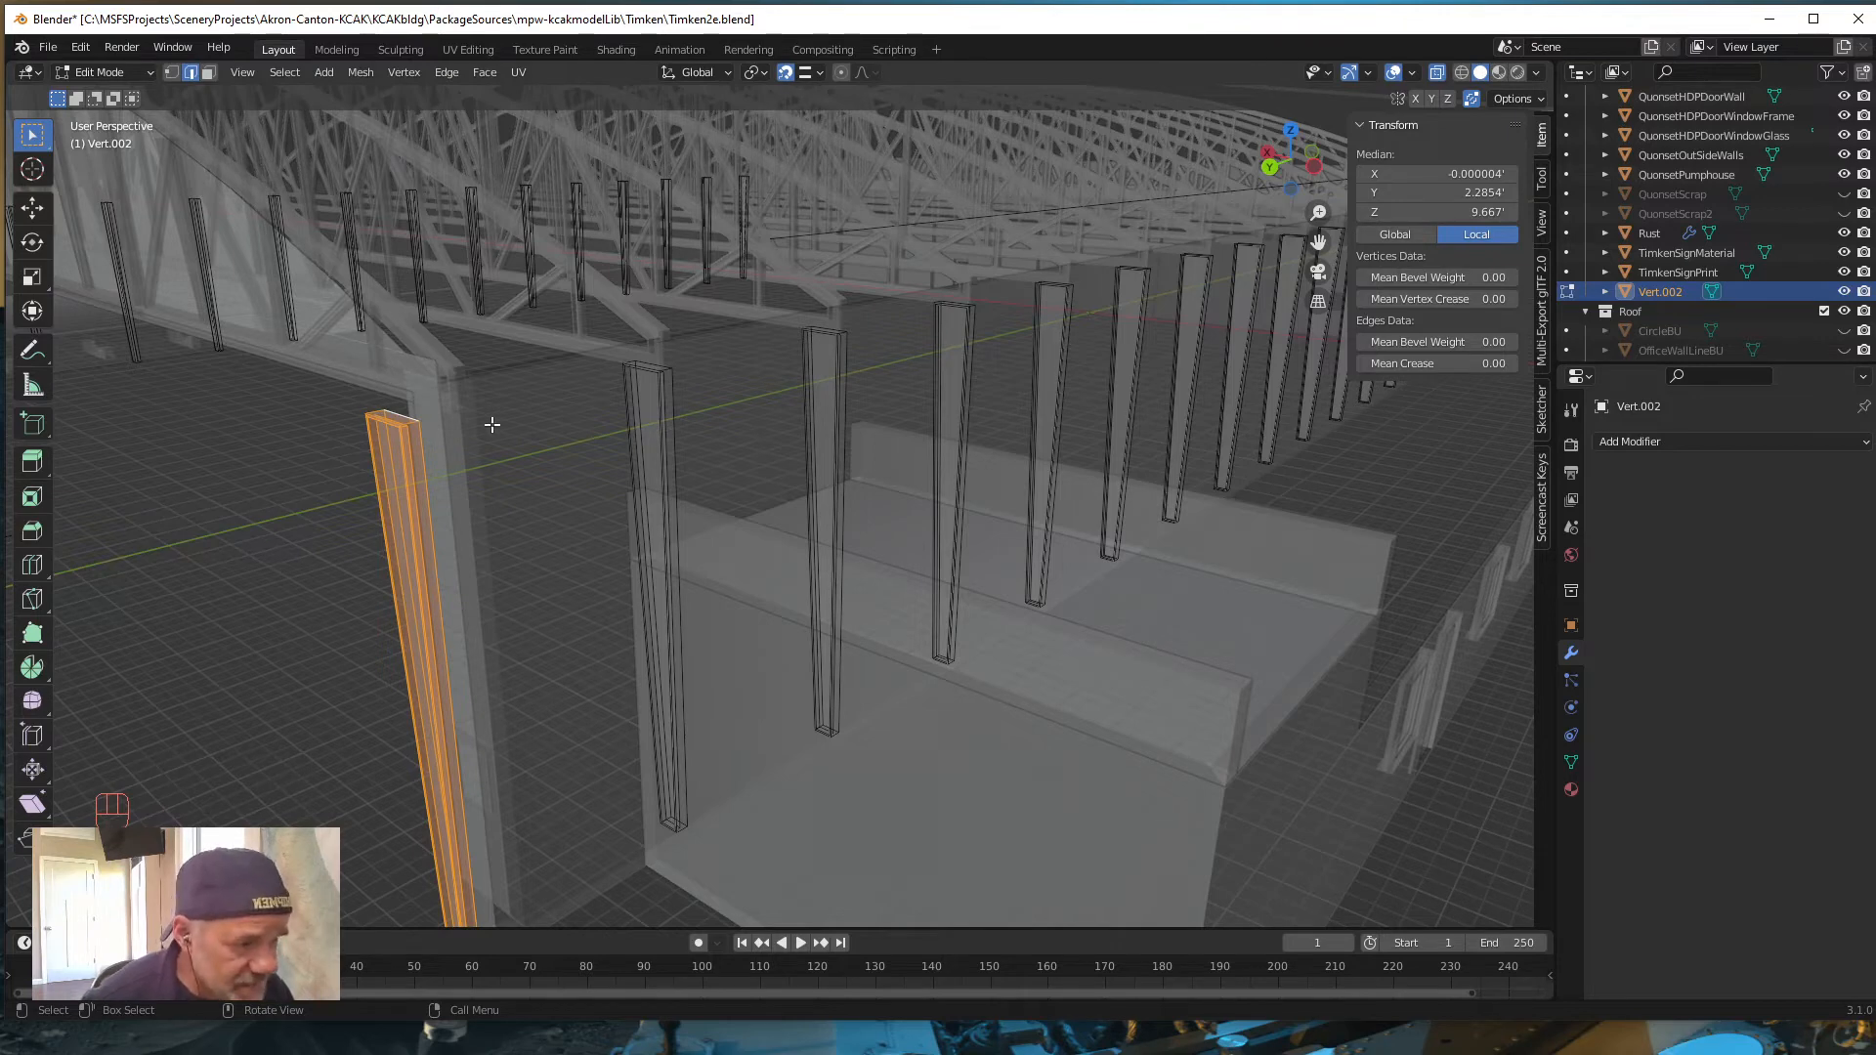
middle_click_drag(482, 414, 469, 426)
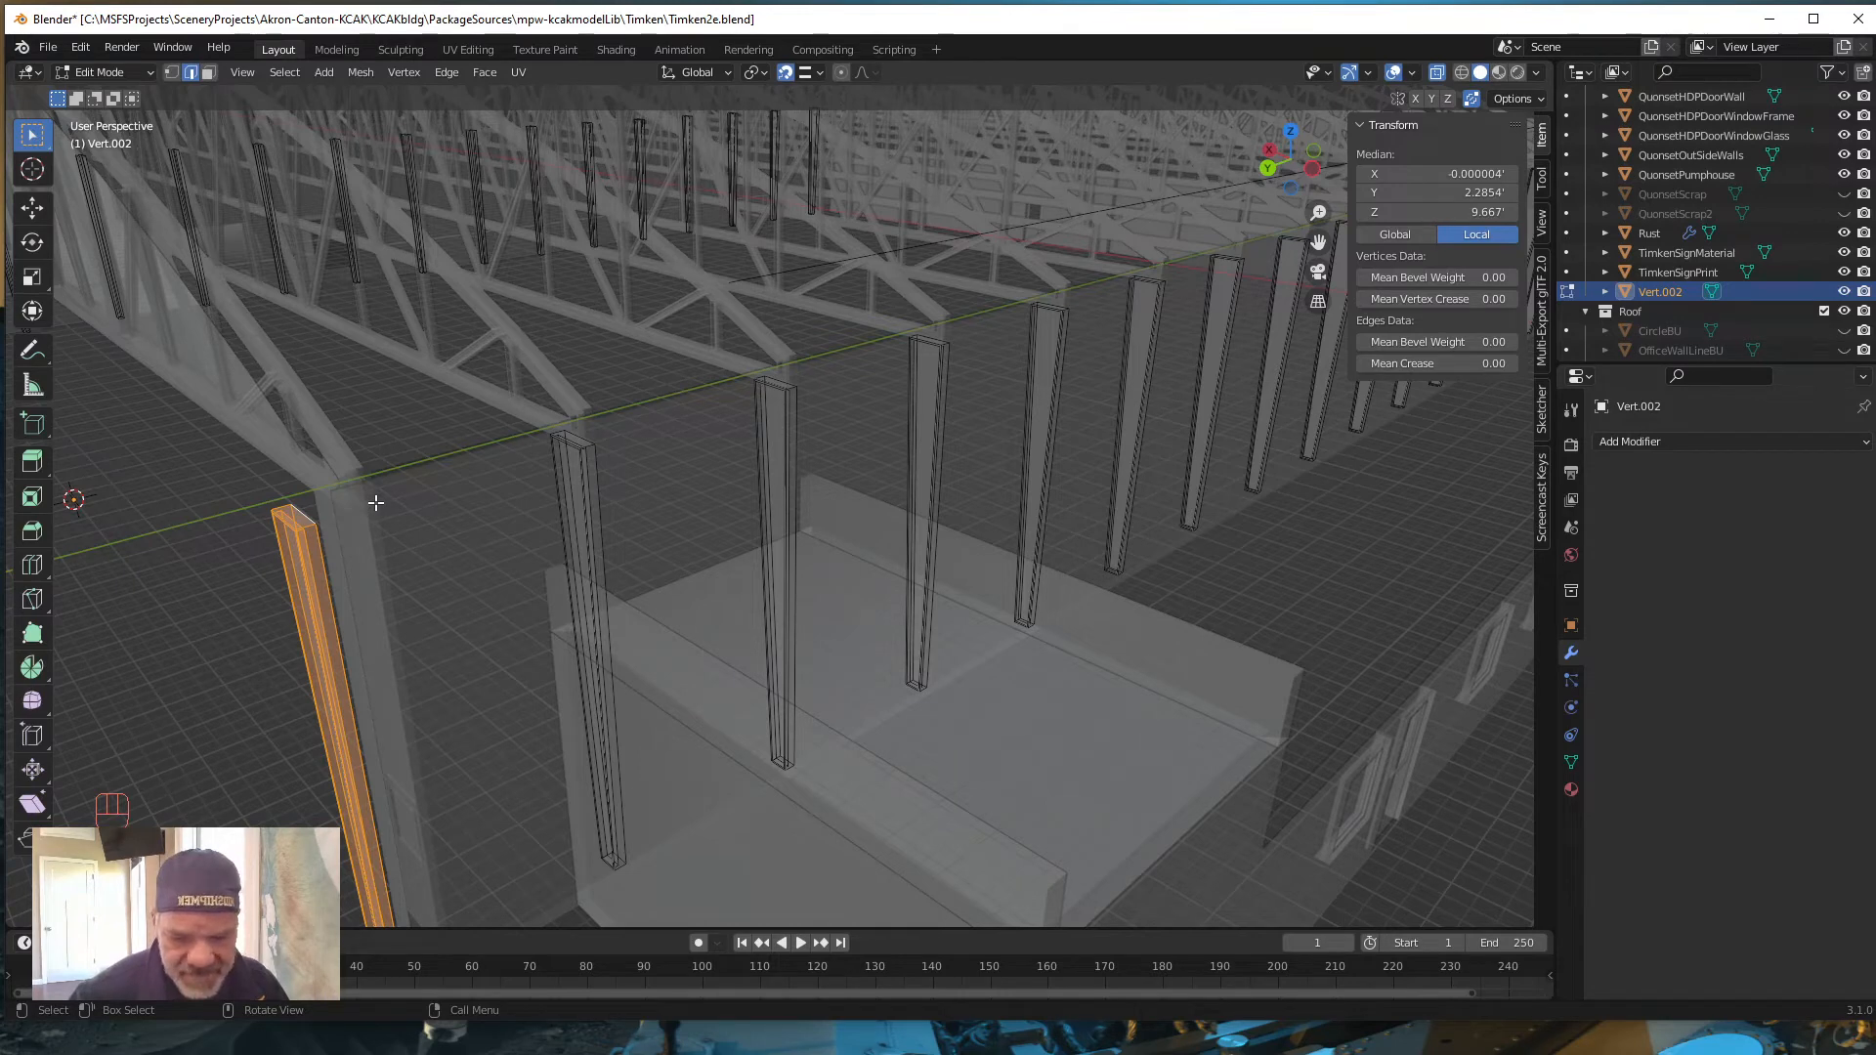
key("g")
key("y")
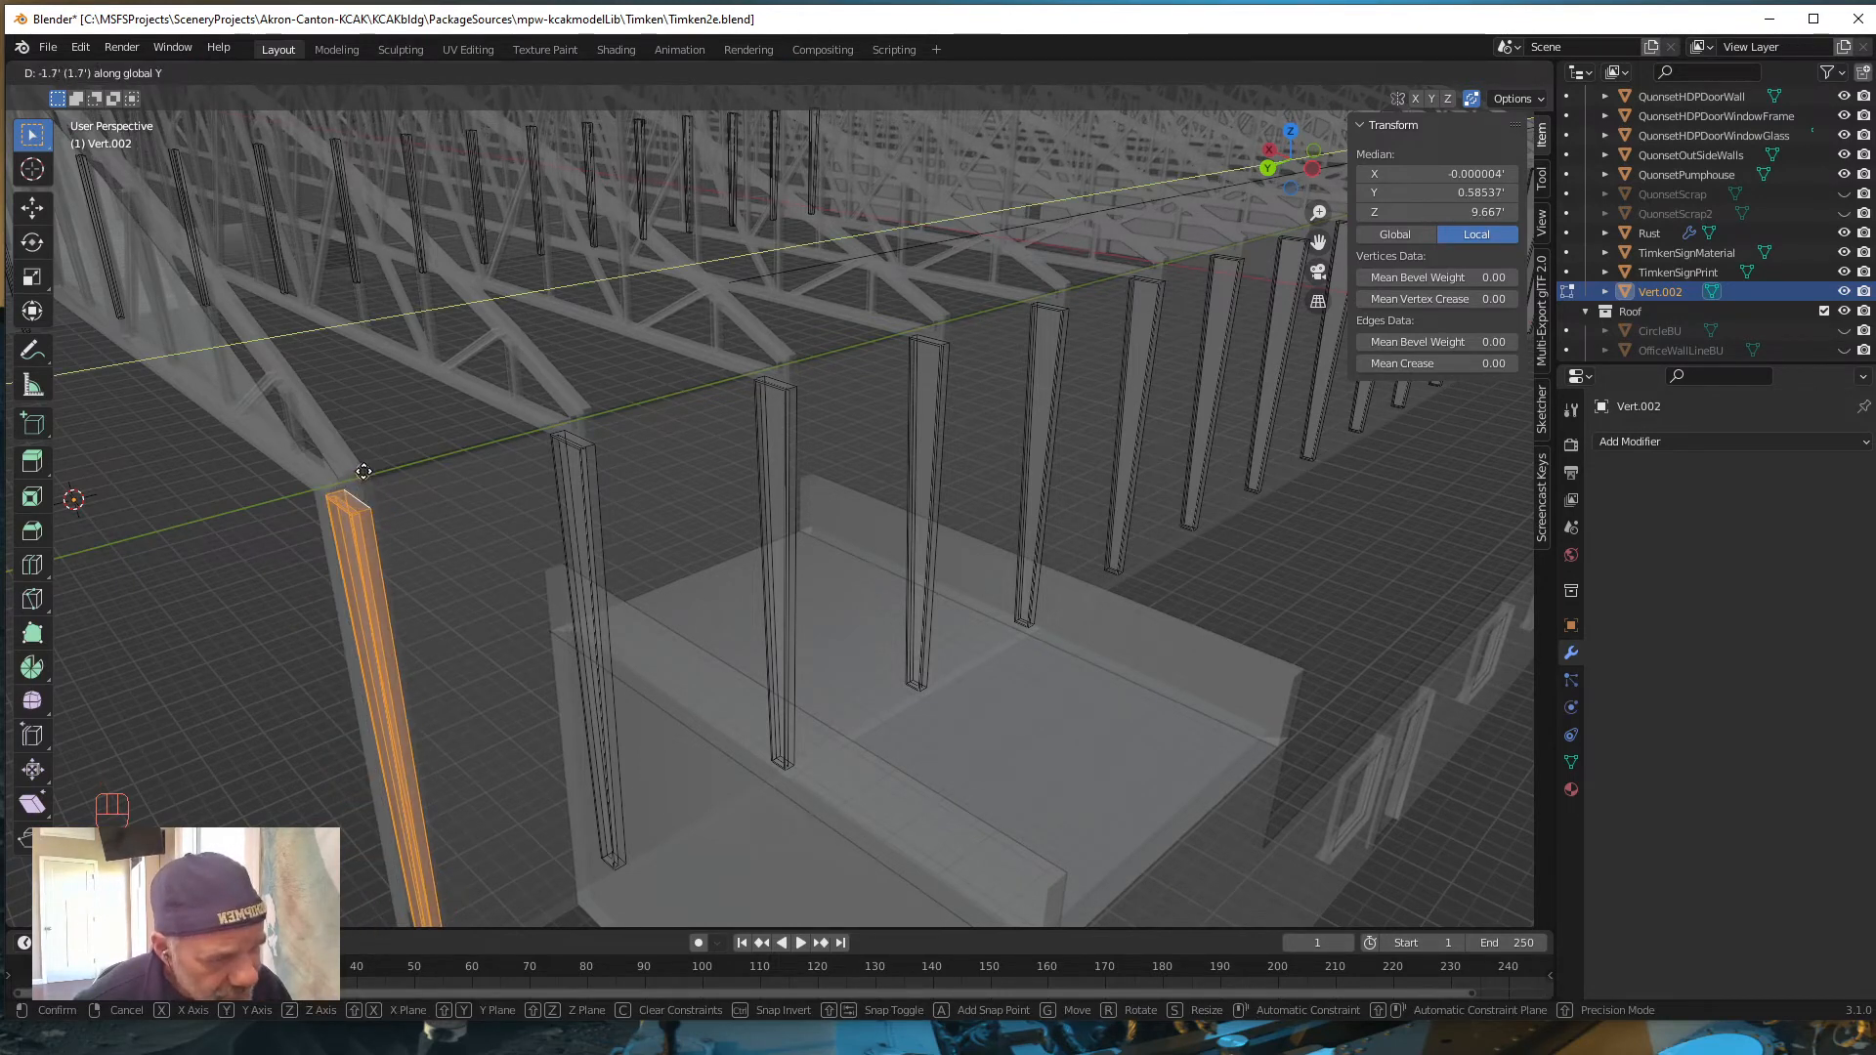
left_click(363, 472)
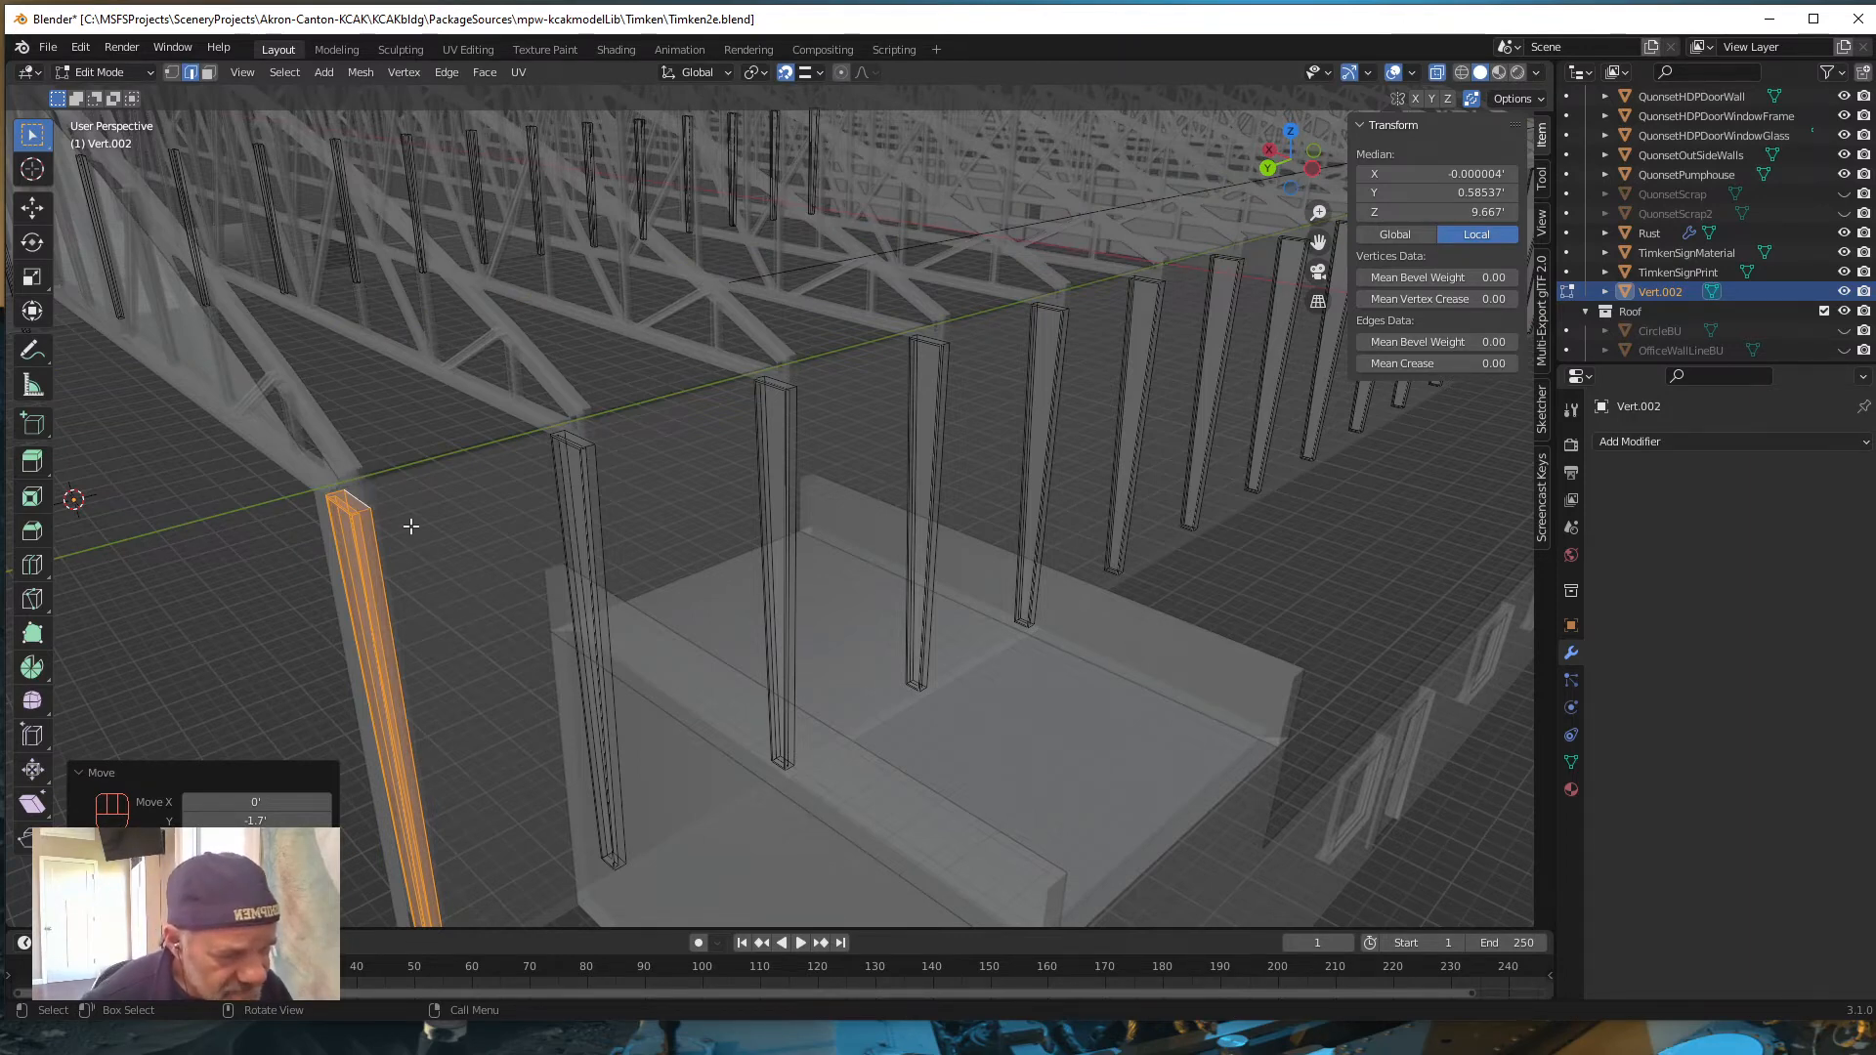
Step: Return to Object Mode, deselect the columns and turn off X-ray to view the finished rows inside the hangar
mouse_move(410, 524)
middle_mouse_down()
mouse_move(452, 616)
mouse_move(402, 527)
middle_mouse_up()
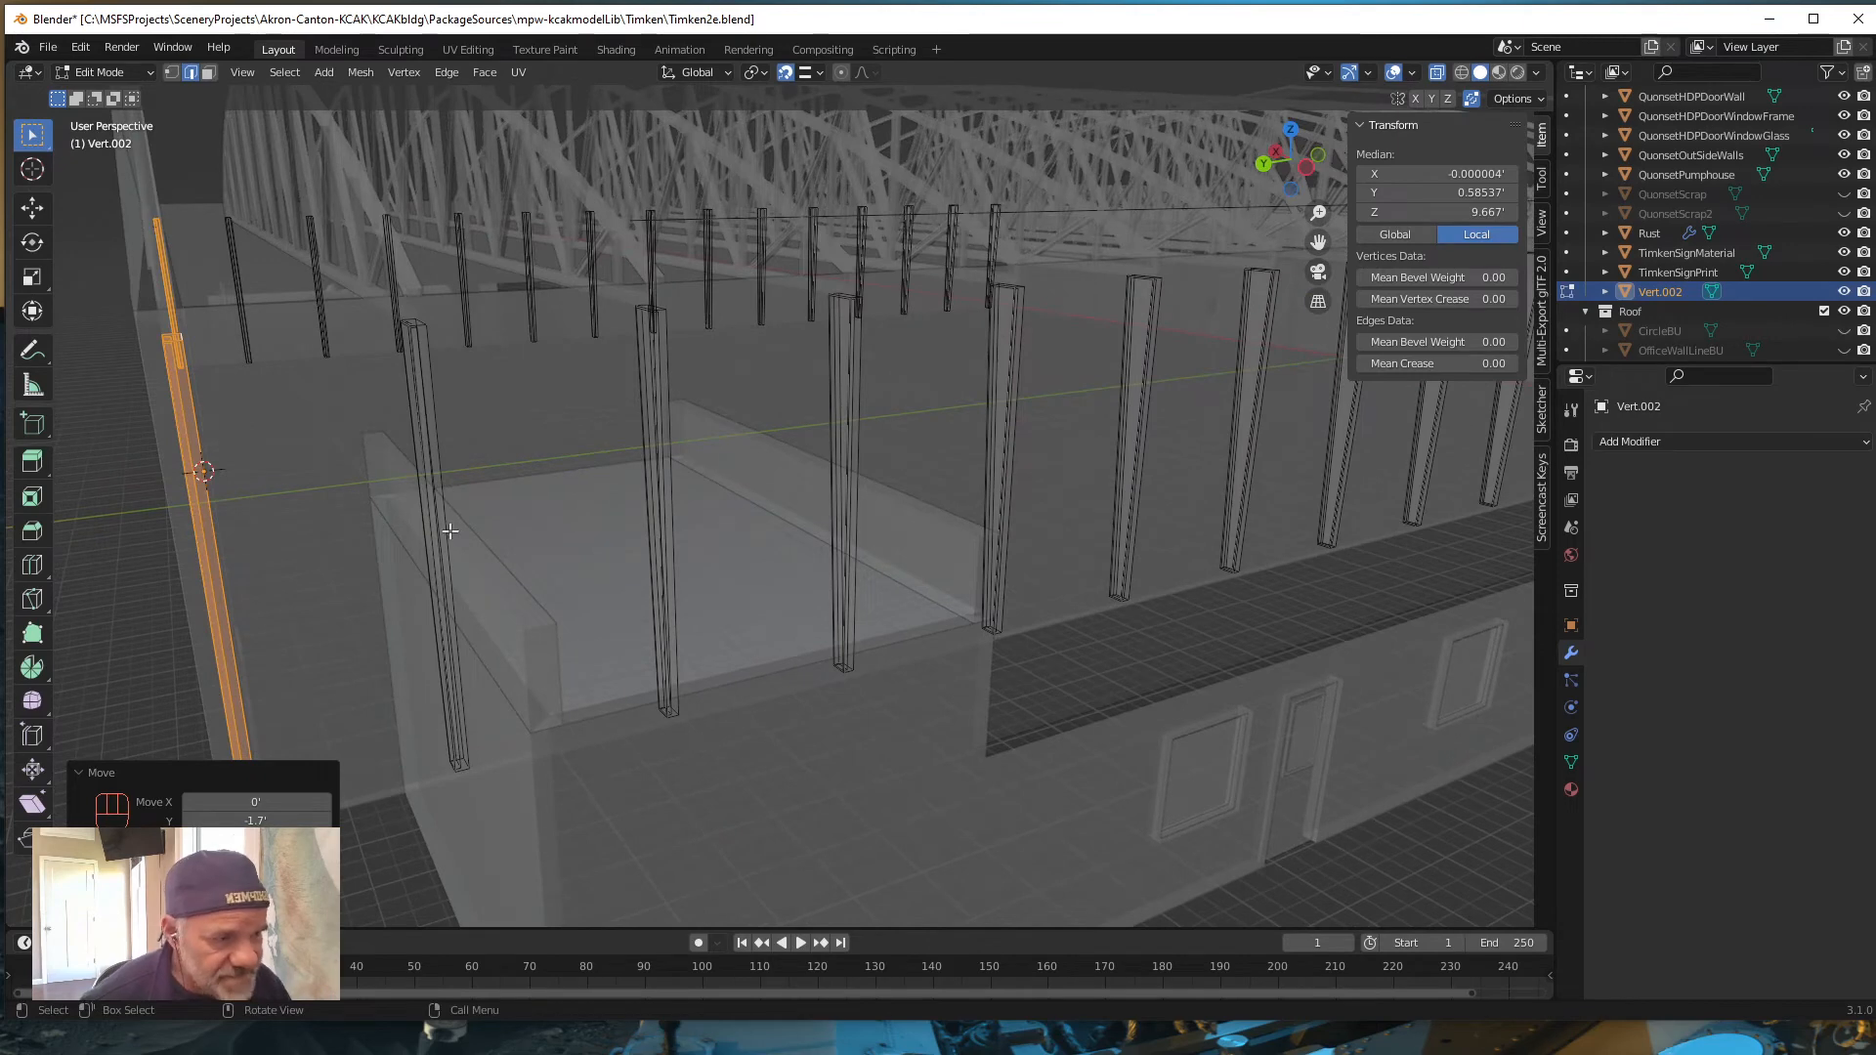
scroll(452, 536, "down", 5)
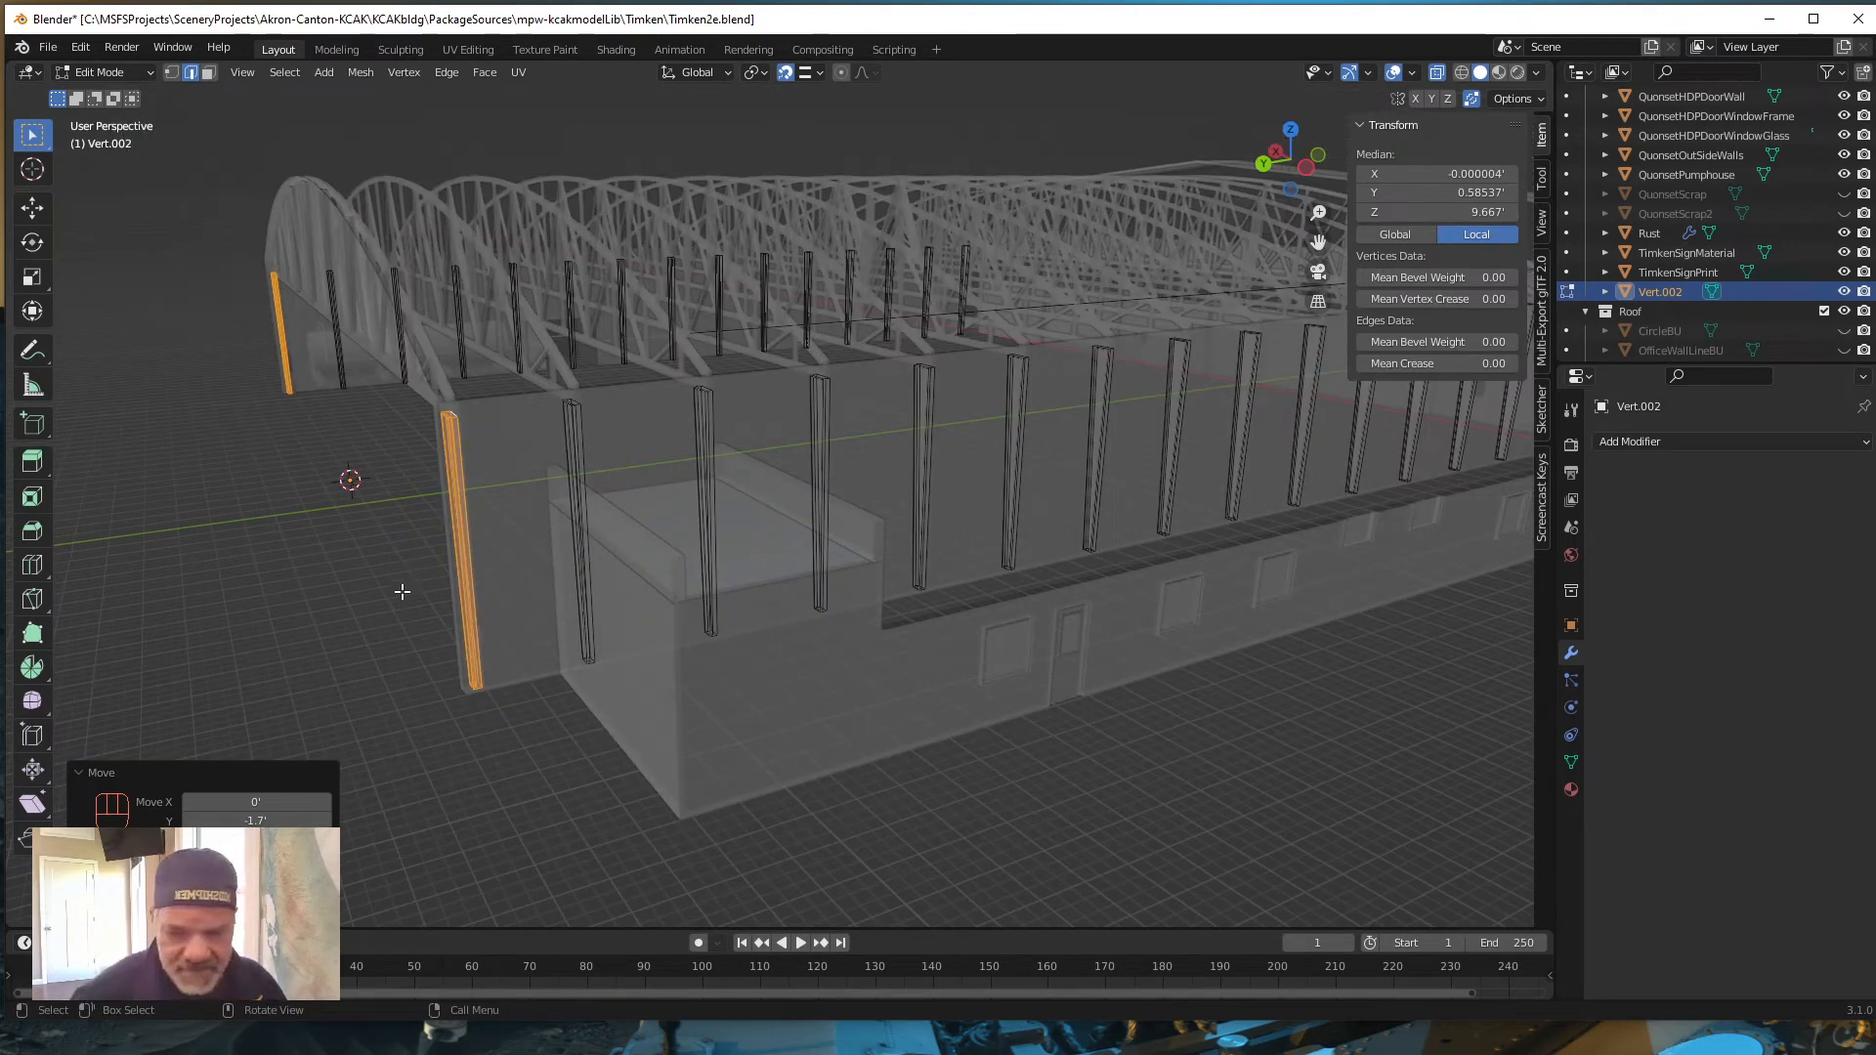
key("Tab")
left_click(321, 687)
middle_click_drag(334, 697, 518, 665)
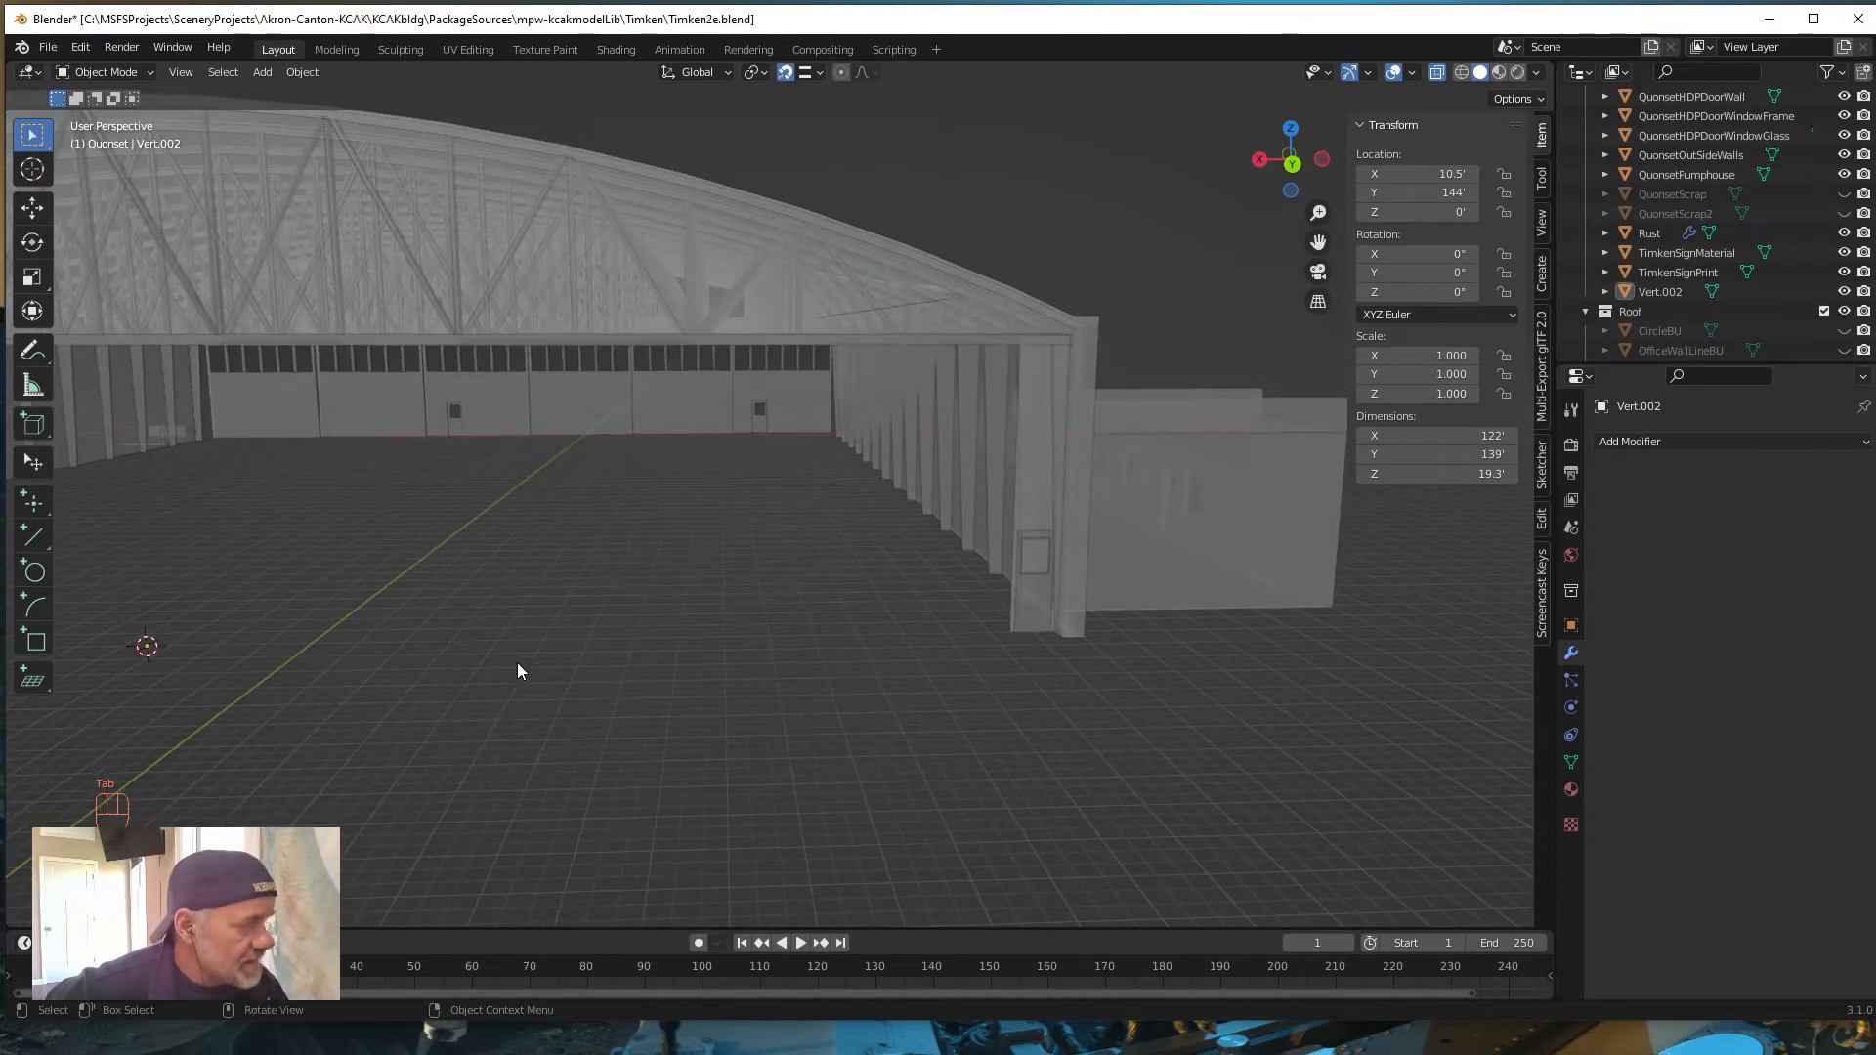
left_click(1435, 77)
mouse_move(741, 607)
middle_mouse_down()
mouse_move(748, 628)
mouse_move(765, 613)
mouse_move(754, 575)
middle_mouse_up()
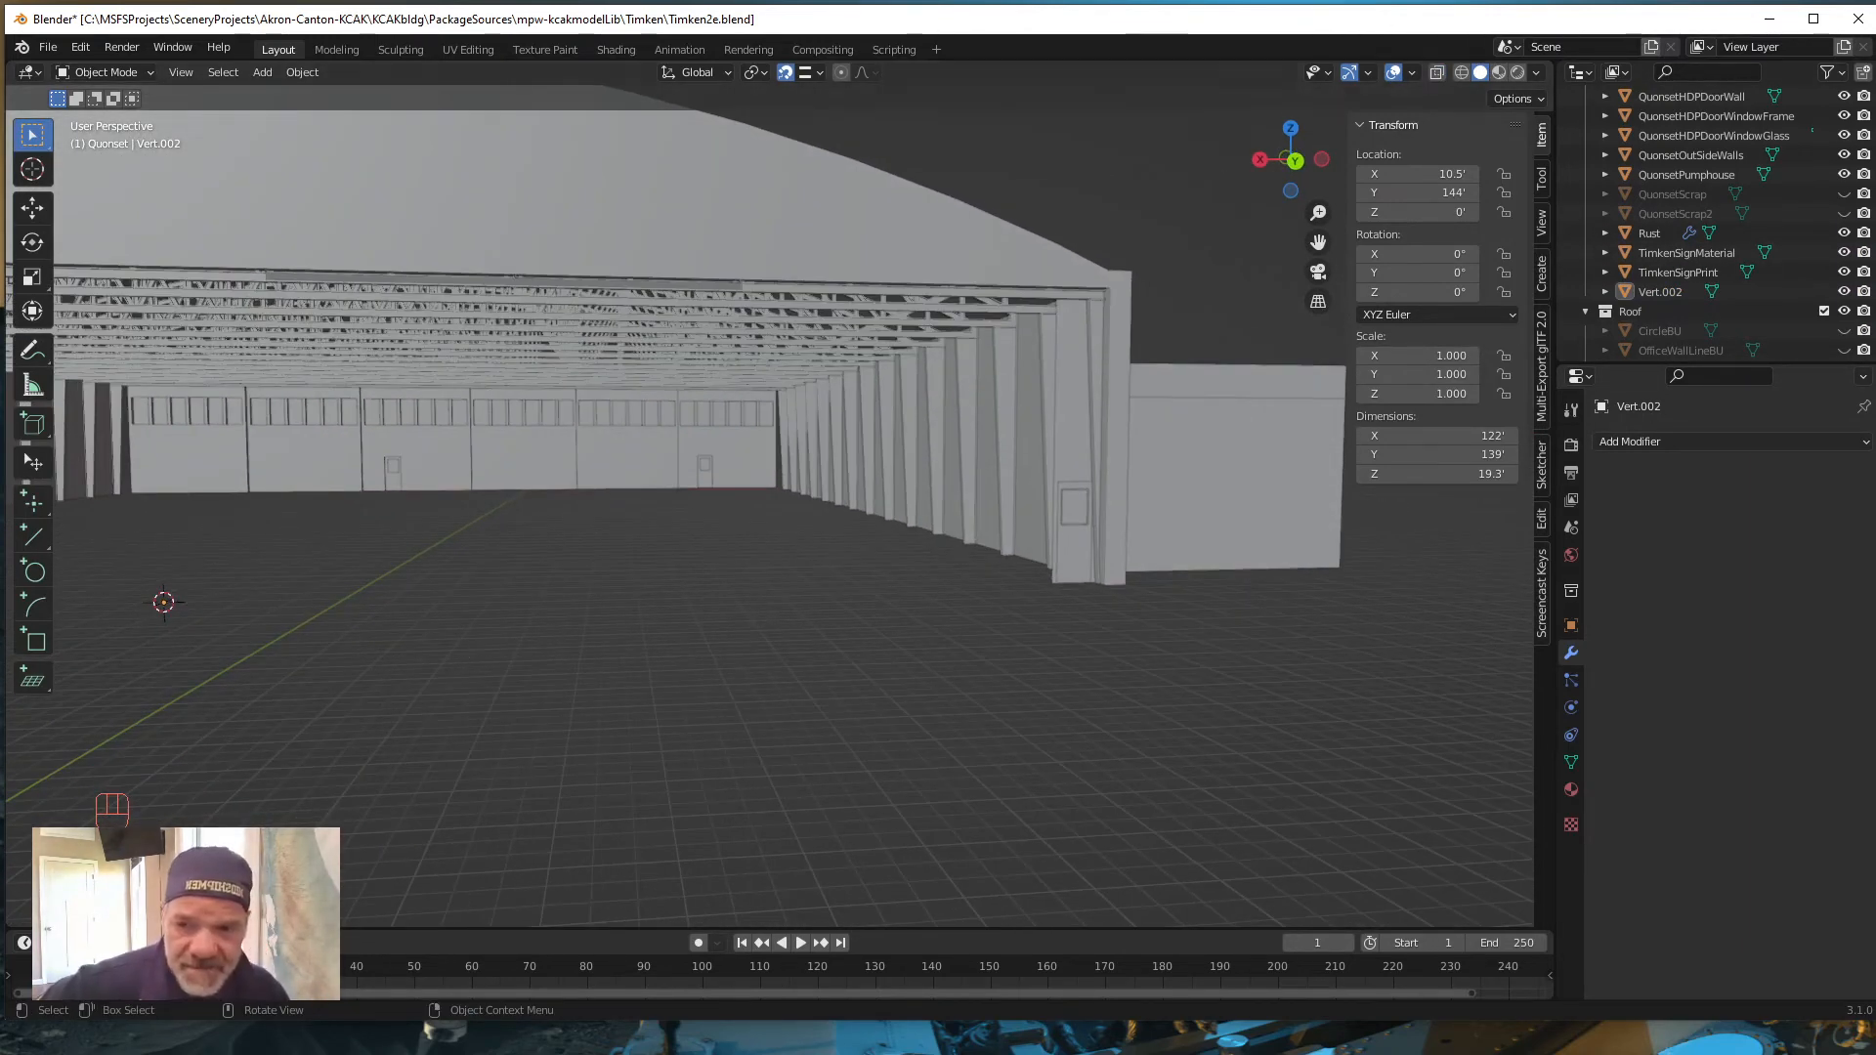
middle_click_drag(664, 630, 808, 583)
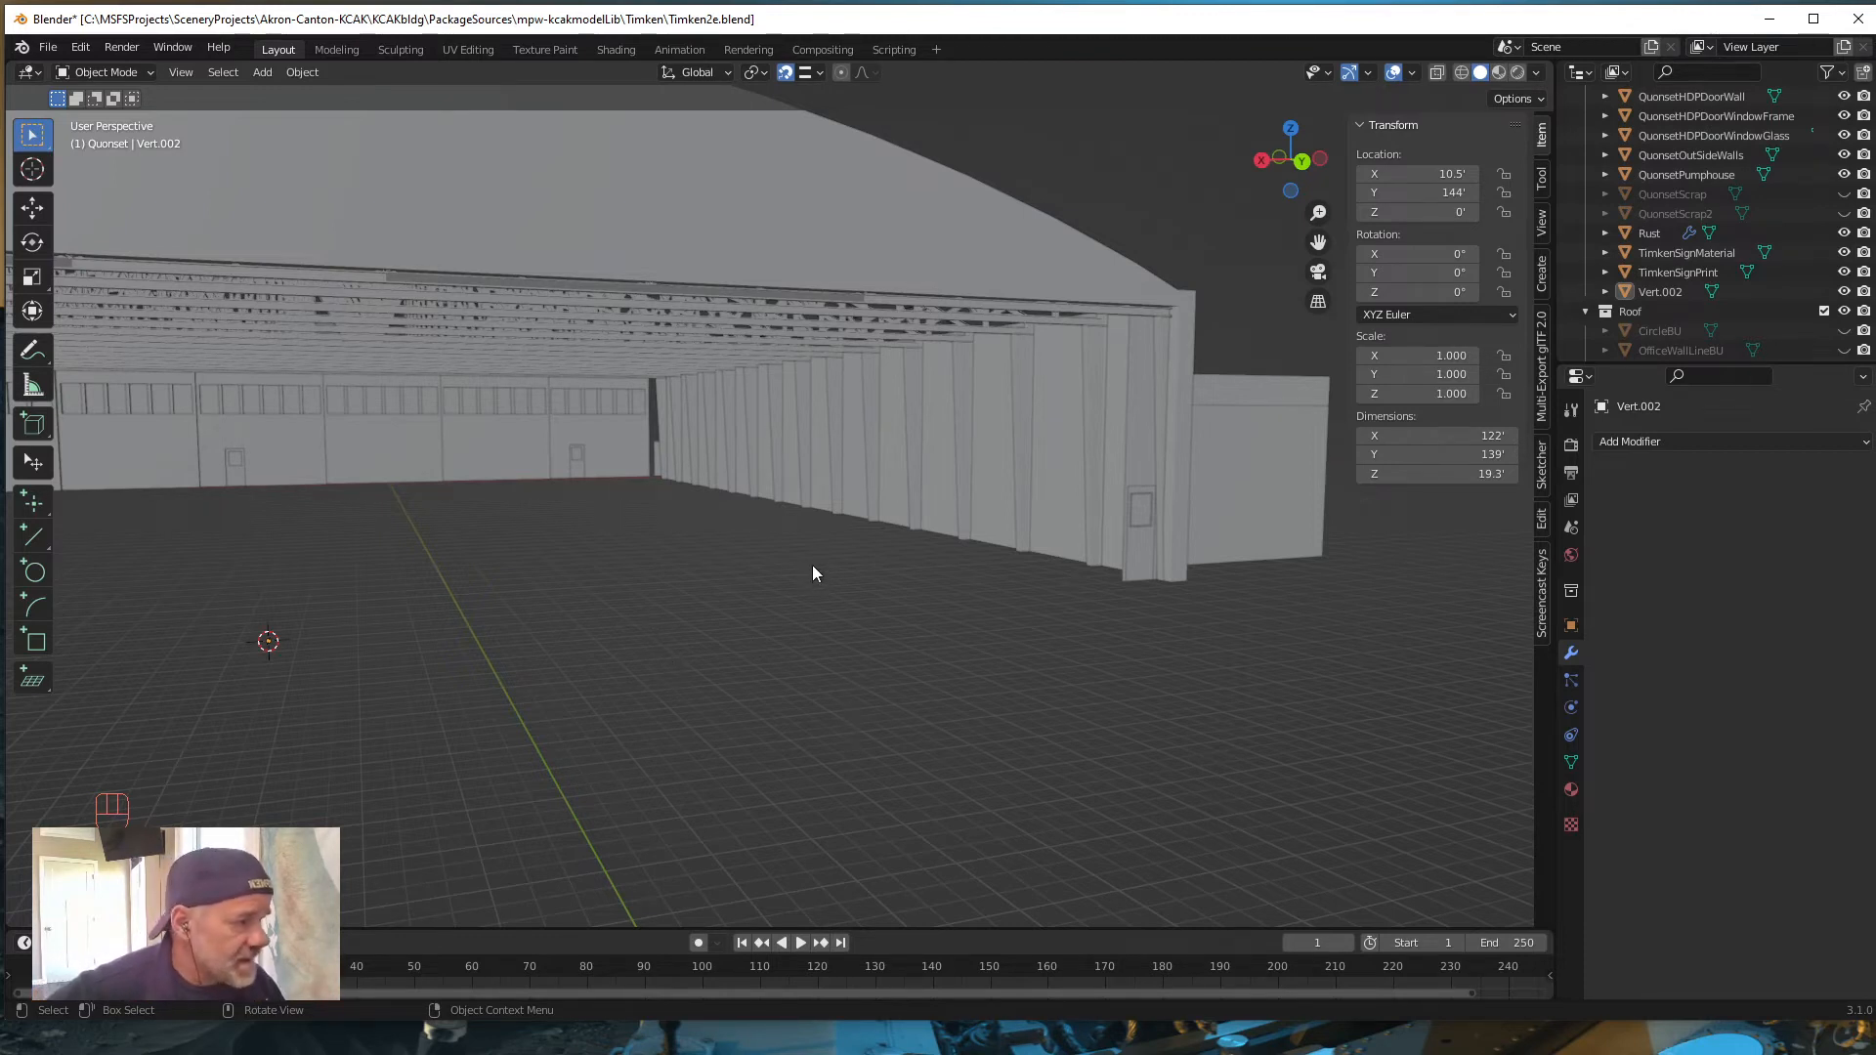
Step: Rename the Vert.002 column object to IBeamColumns and locate it in the object list
left_click(1661, 293)
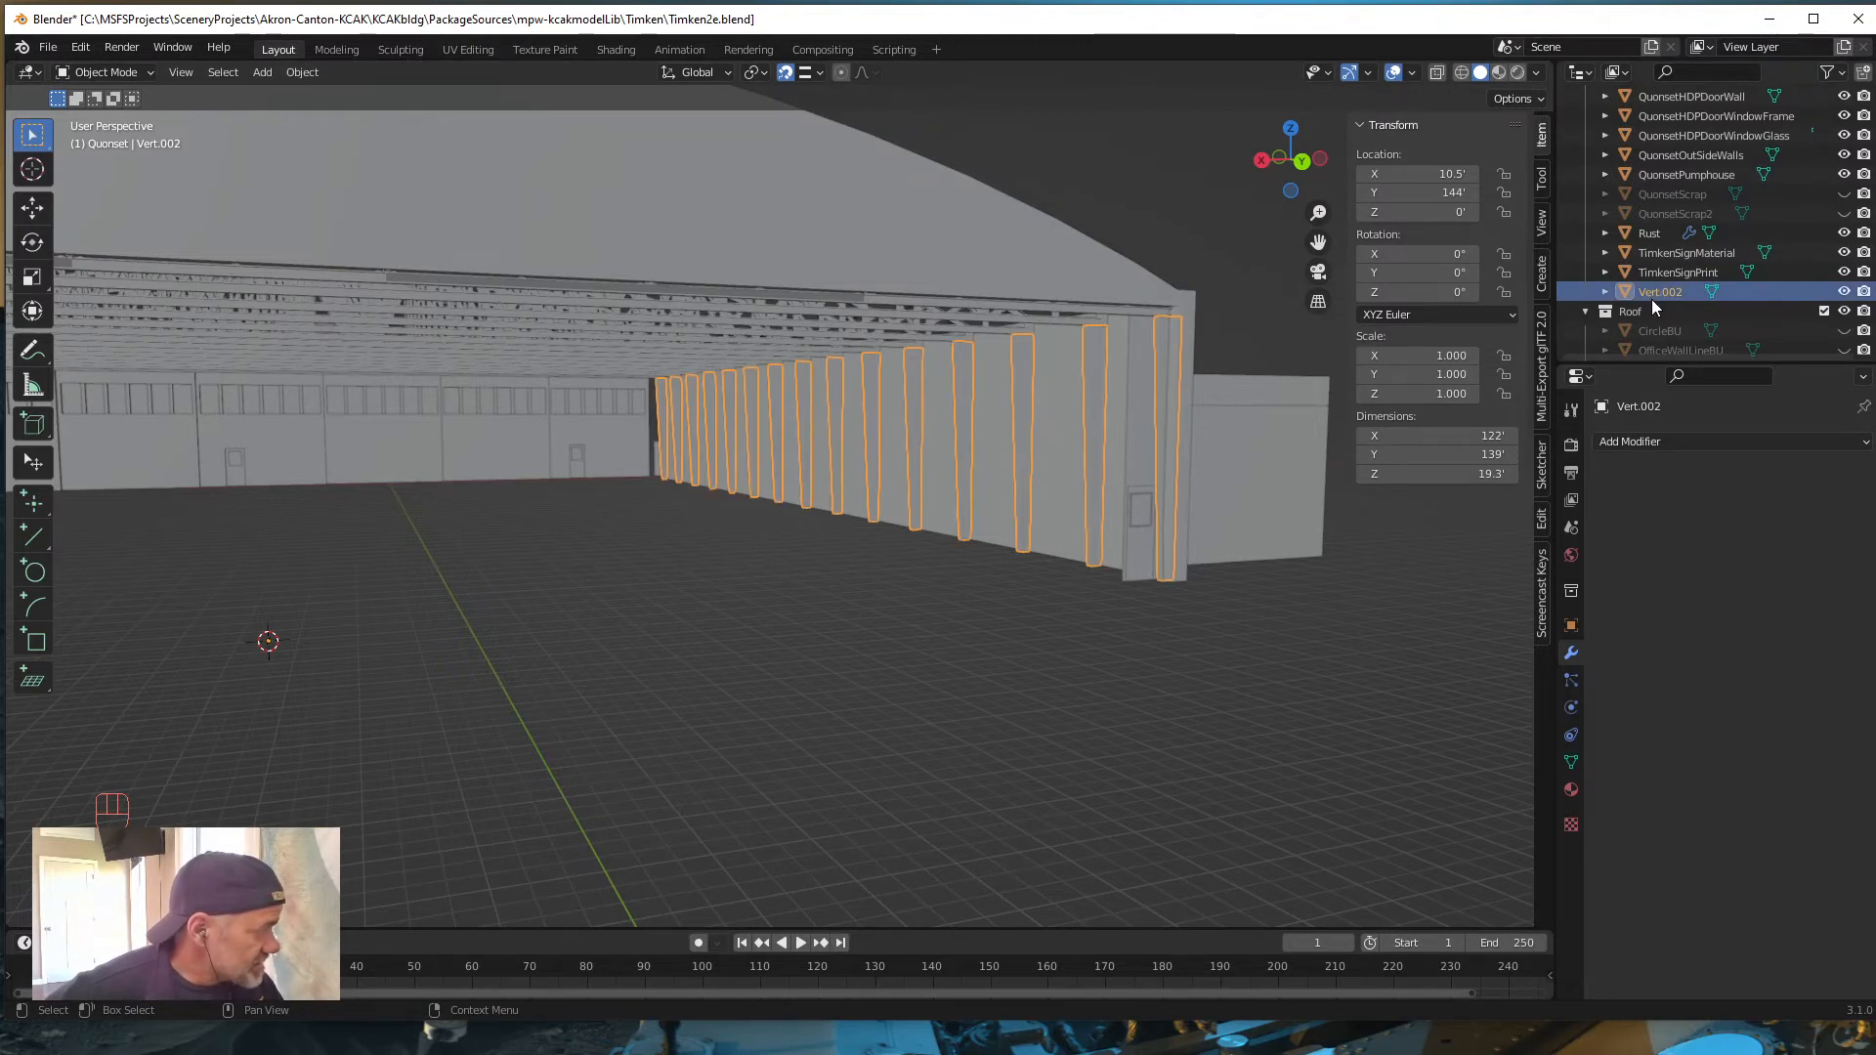
double_click(1652, 292)
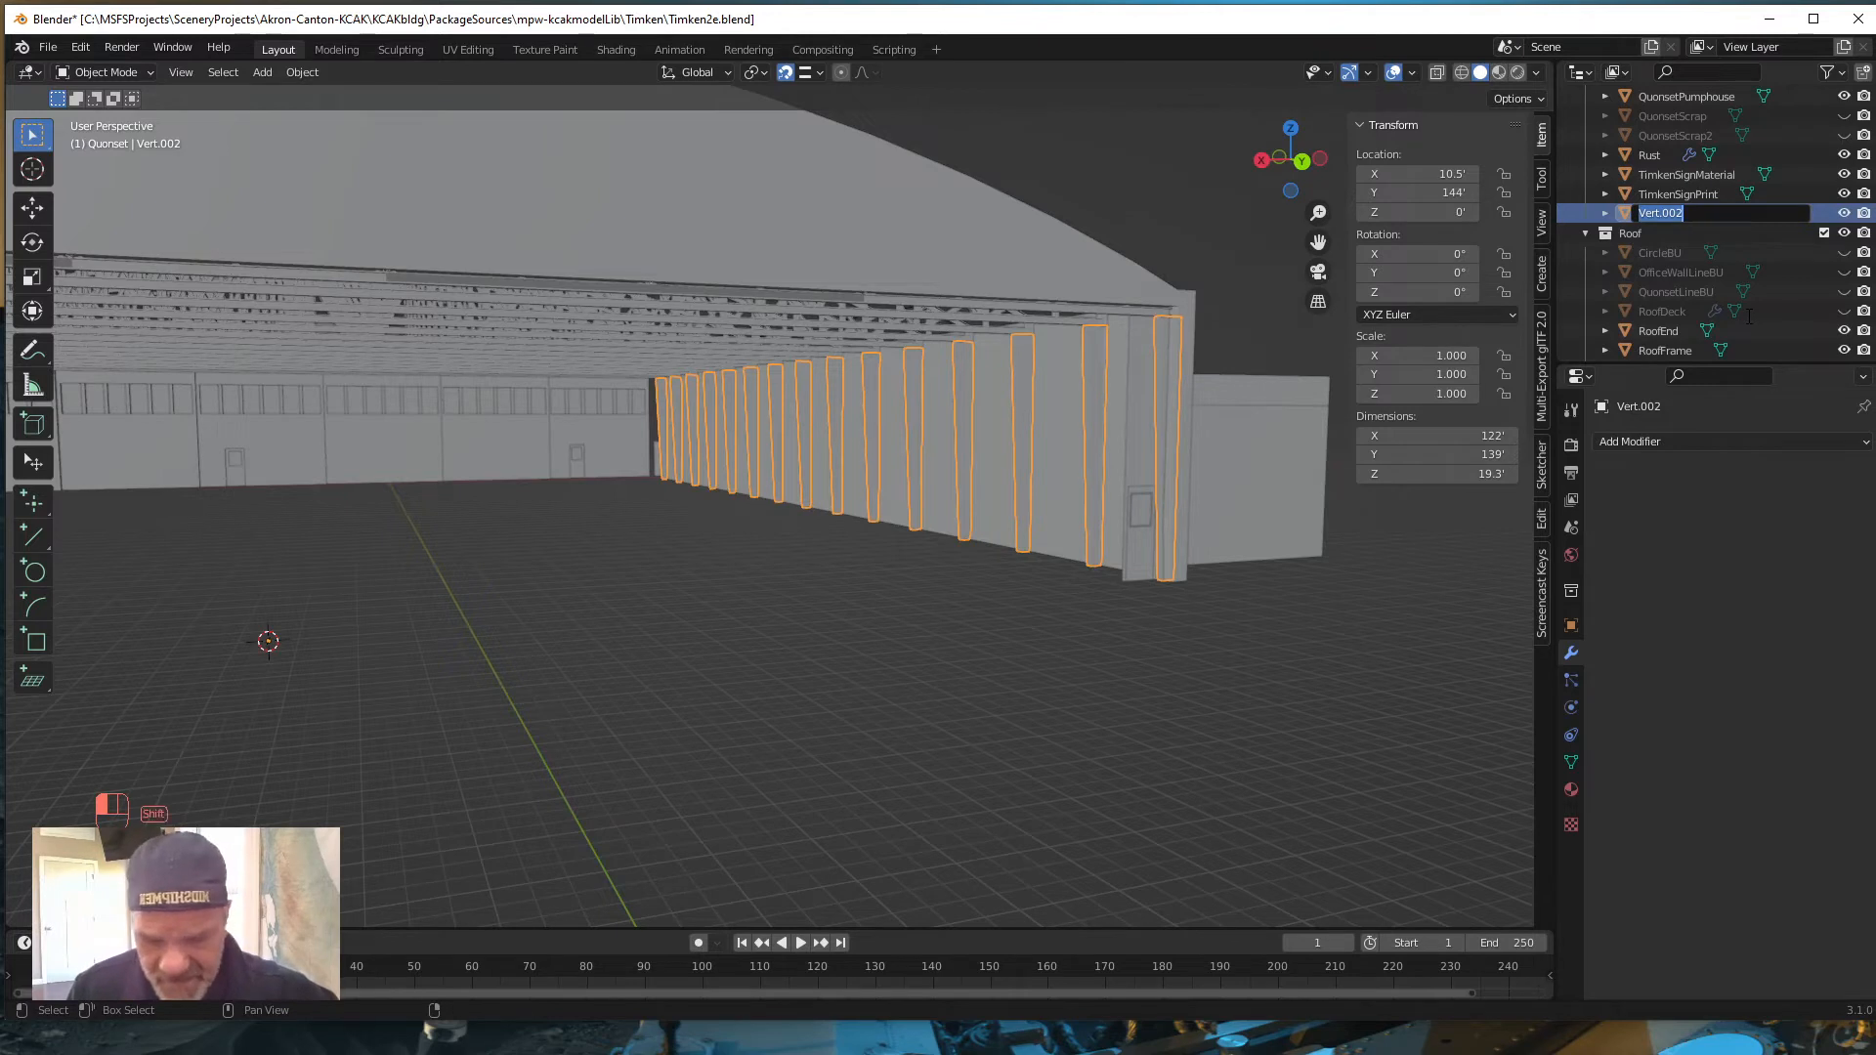
type("IBeamC")
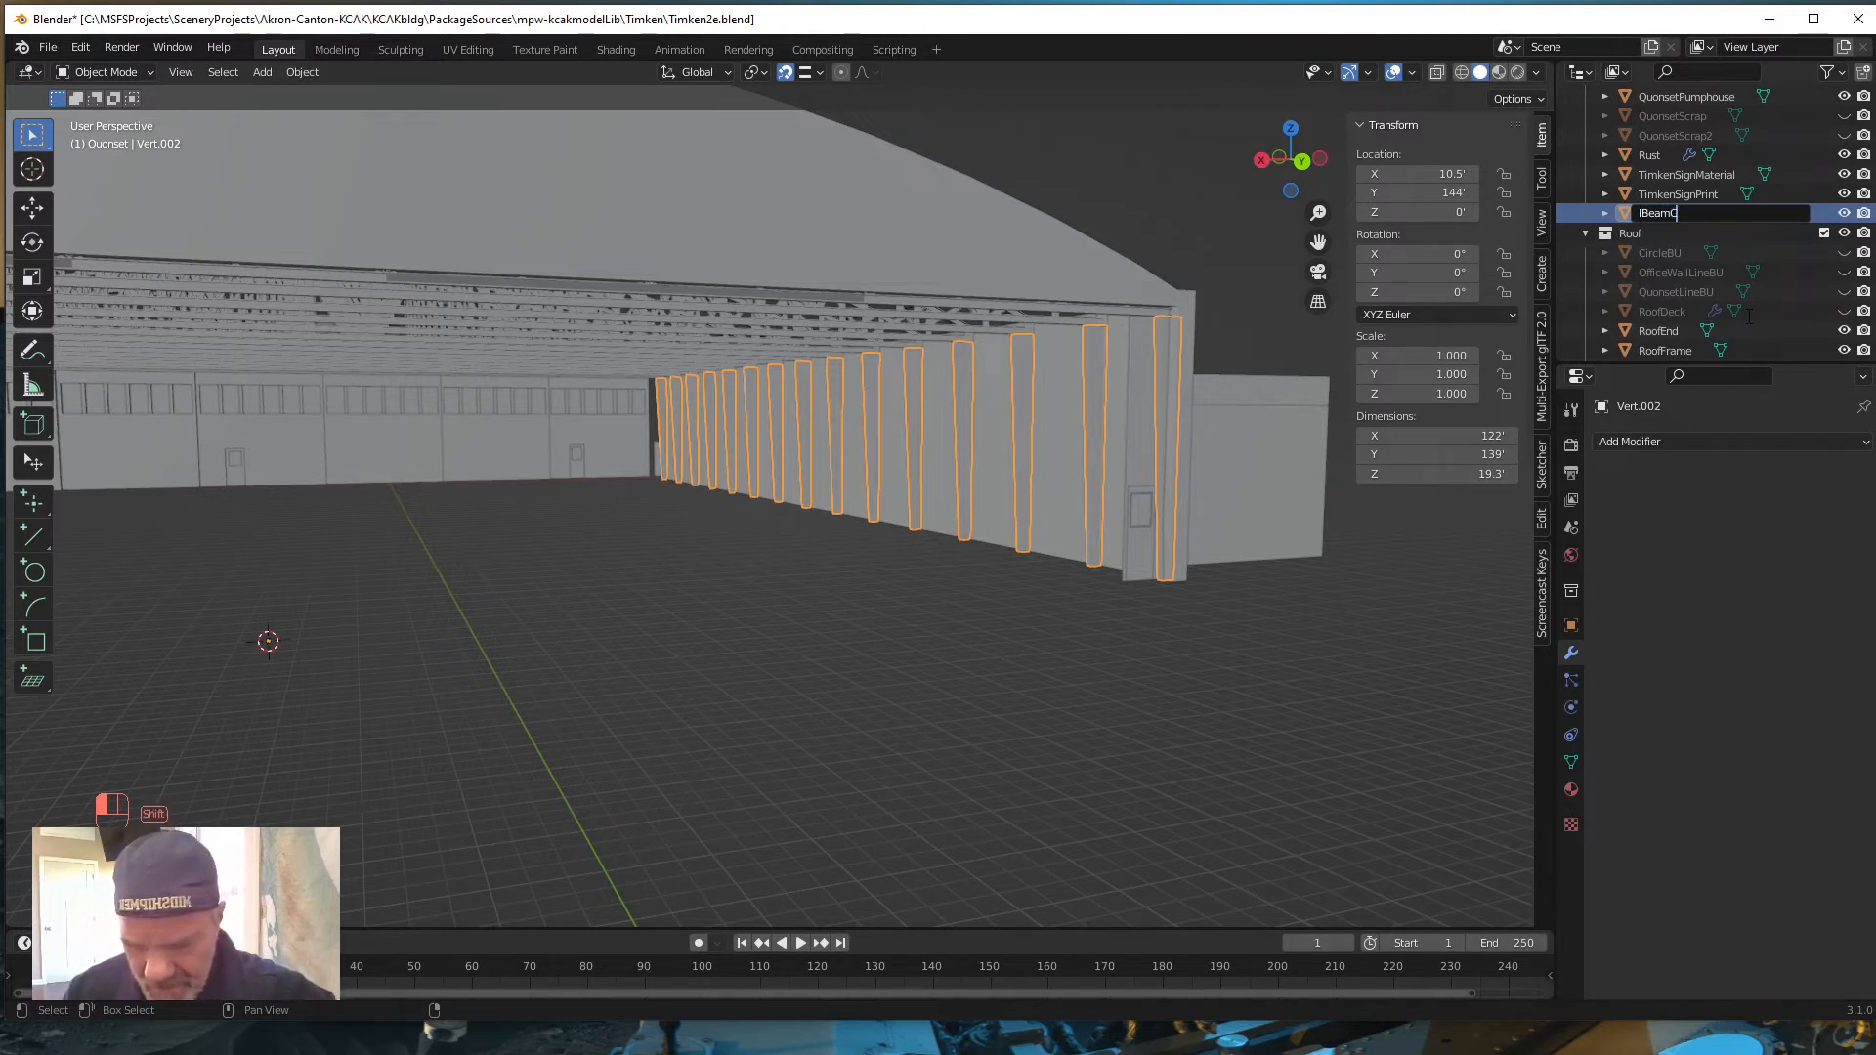
type("olum")
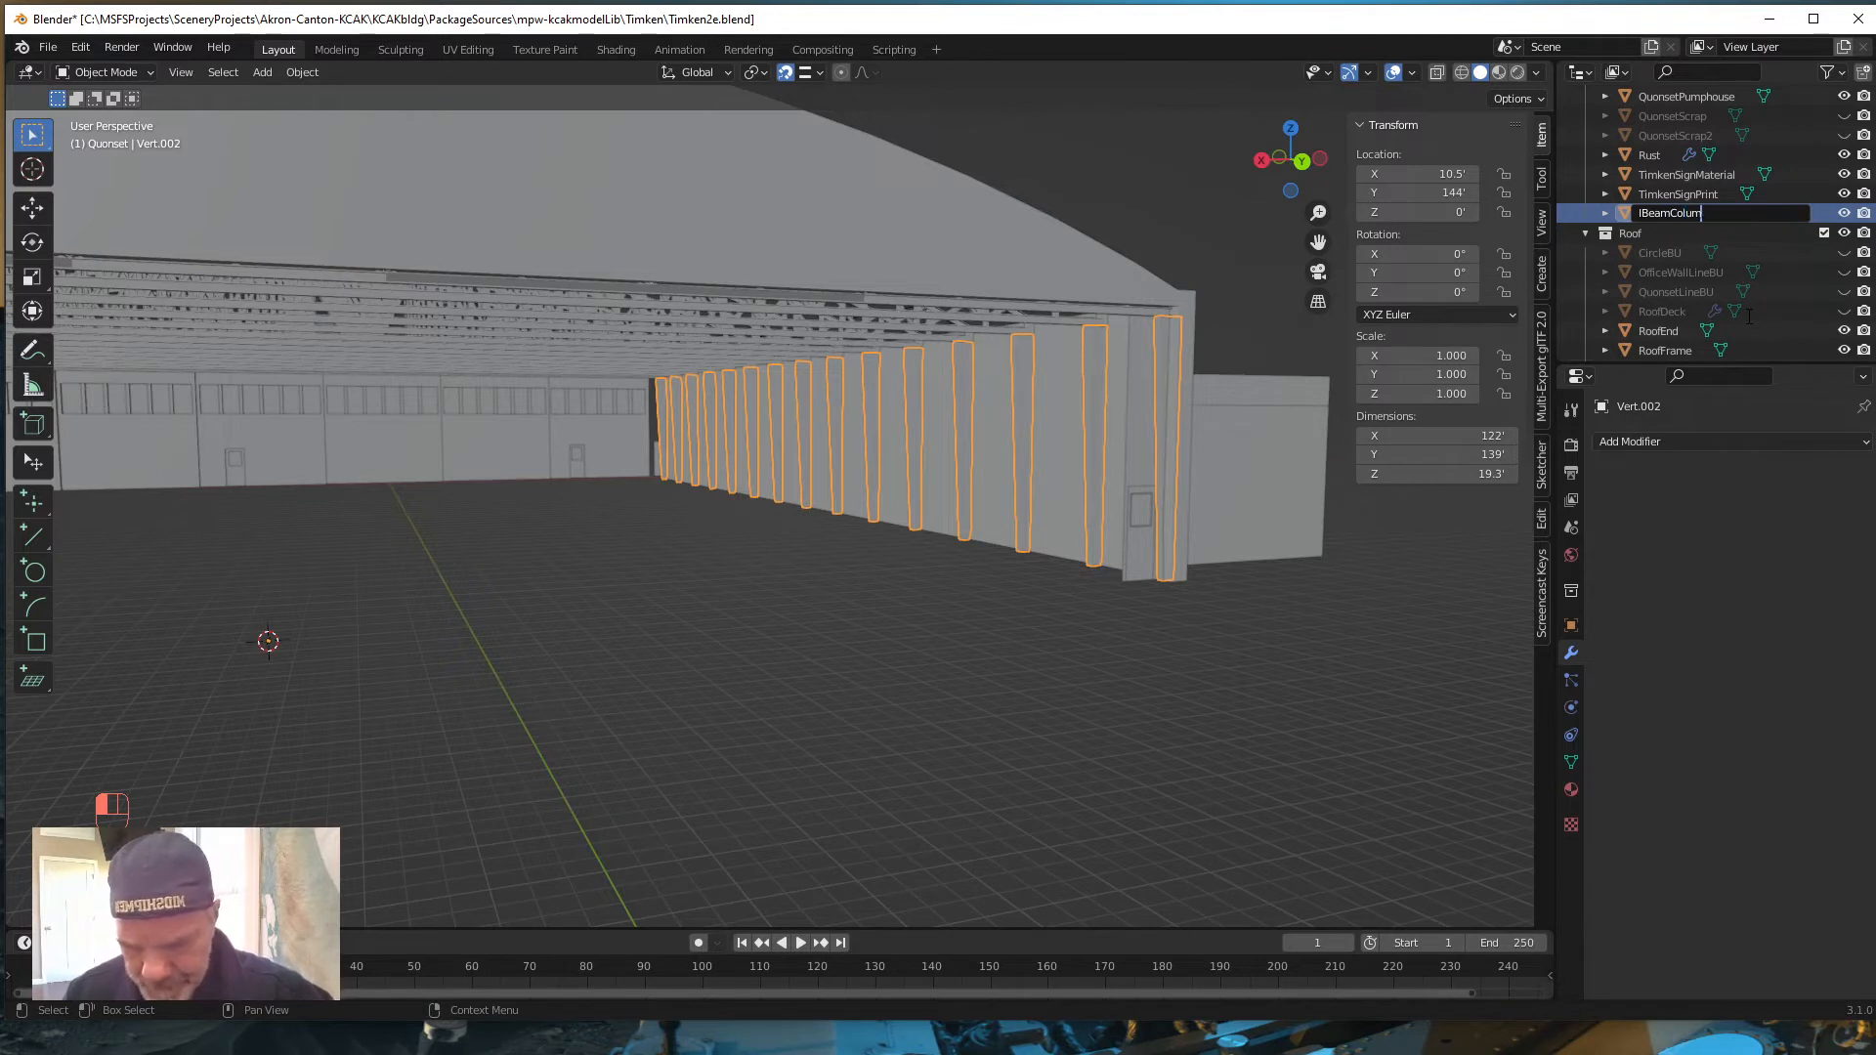
type("ns")
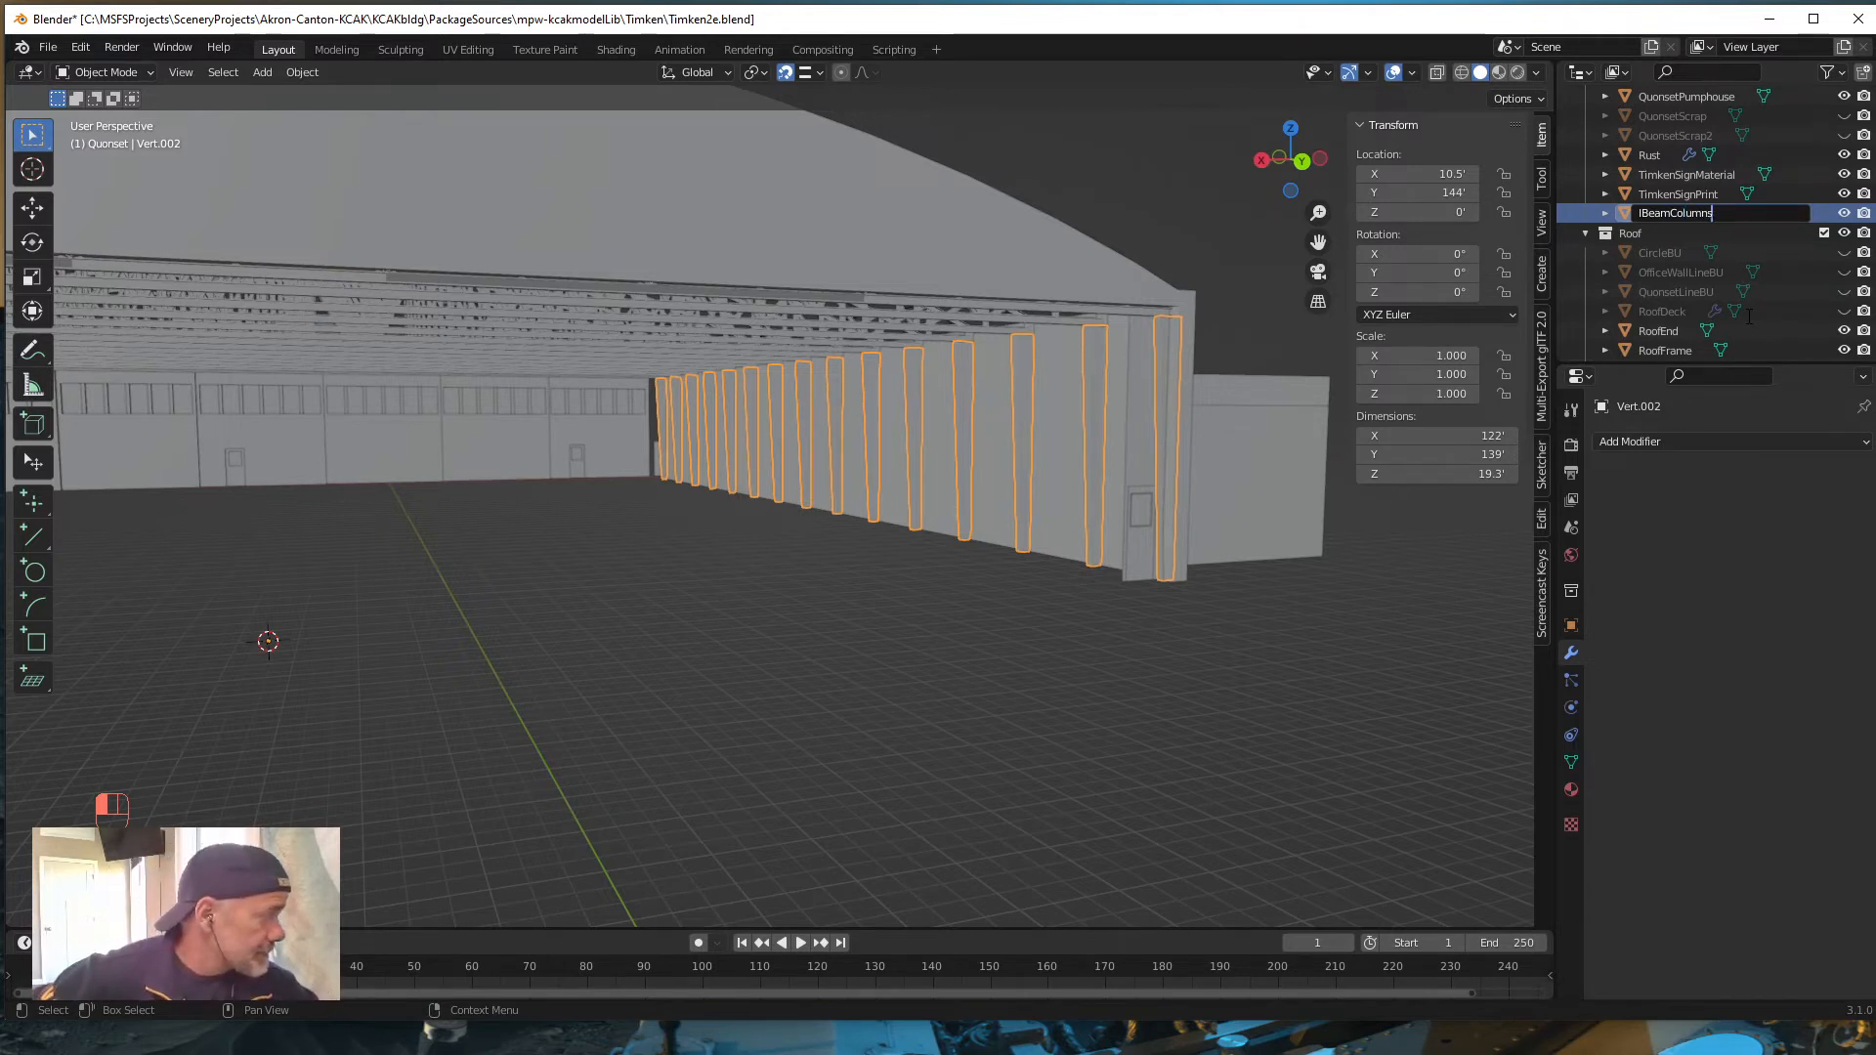
key("Return")
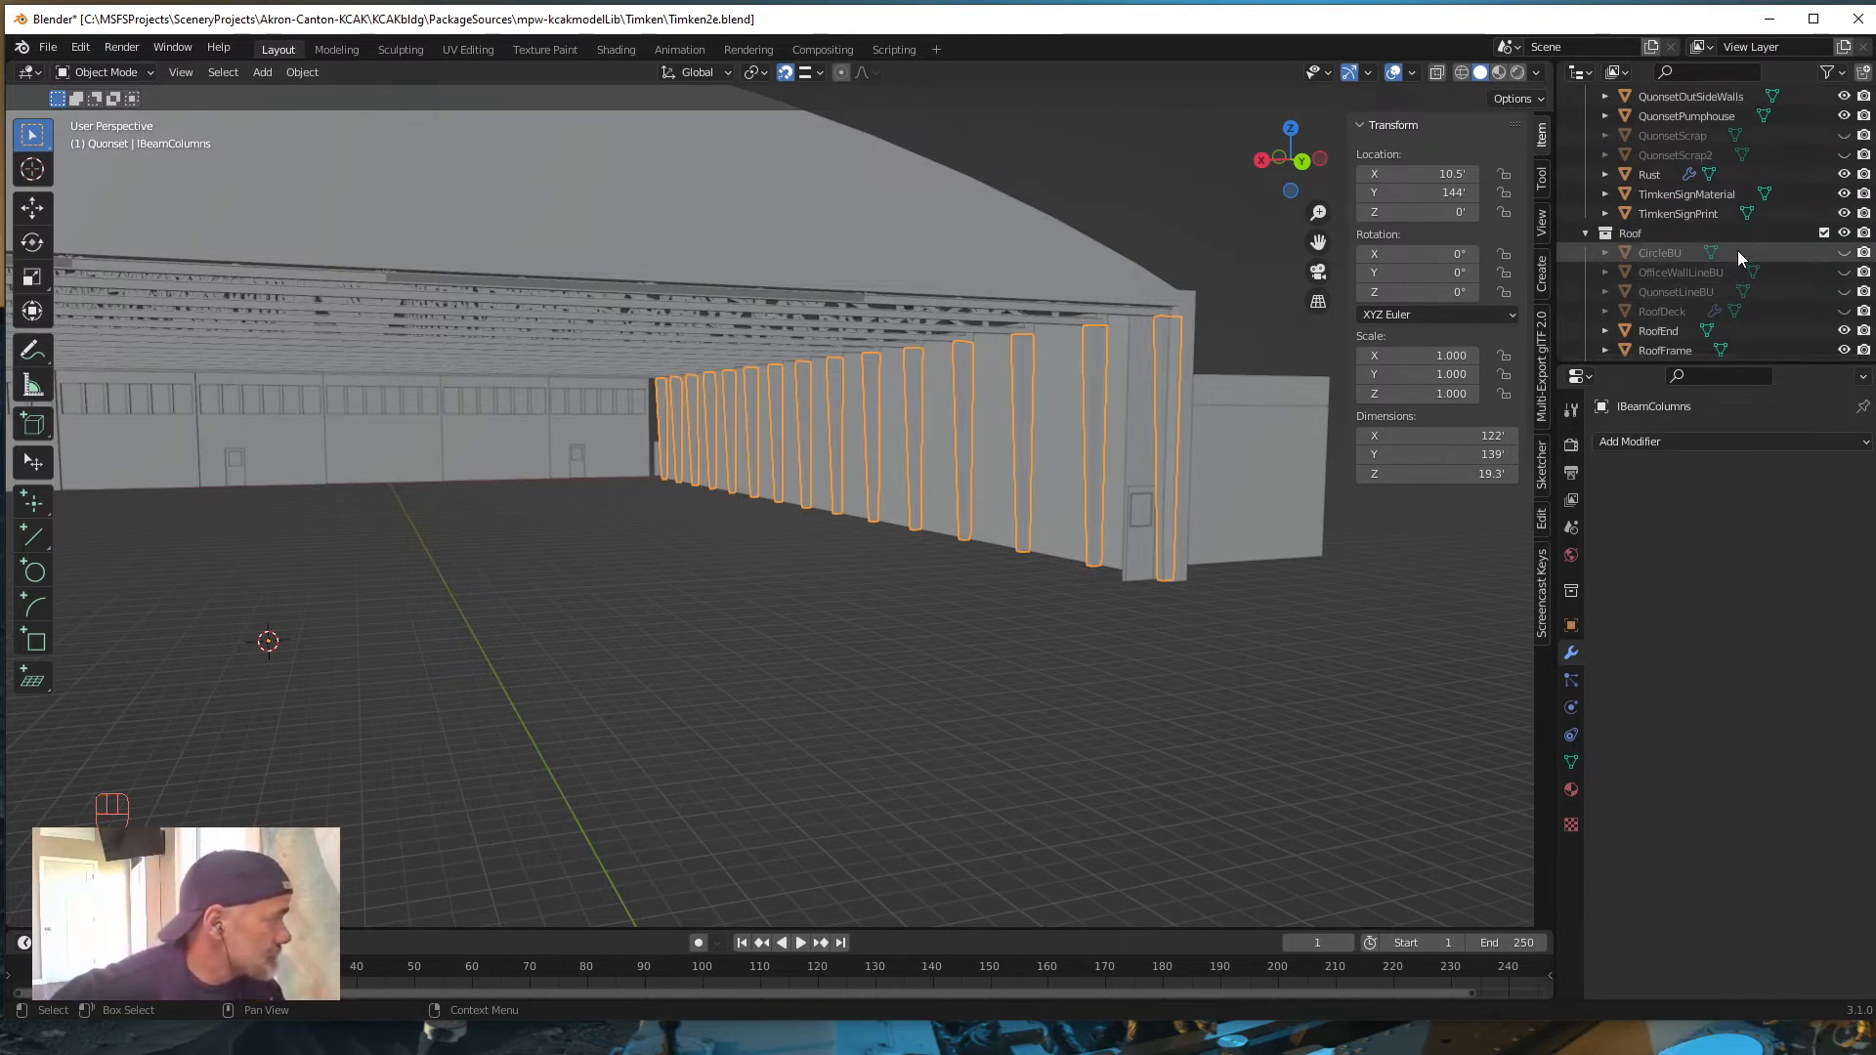
key("KP_Decimal")
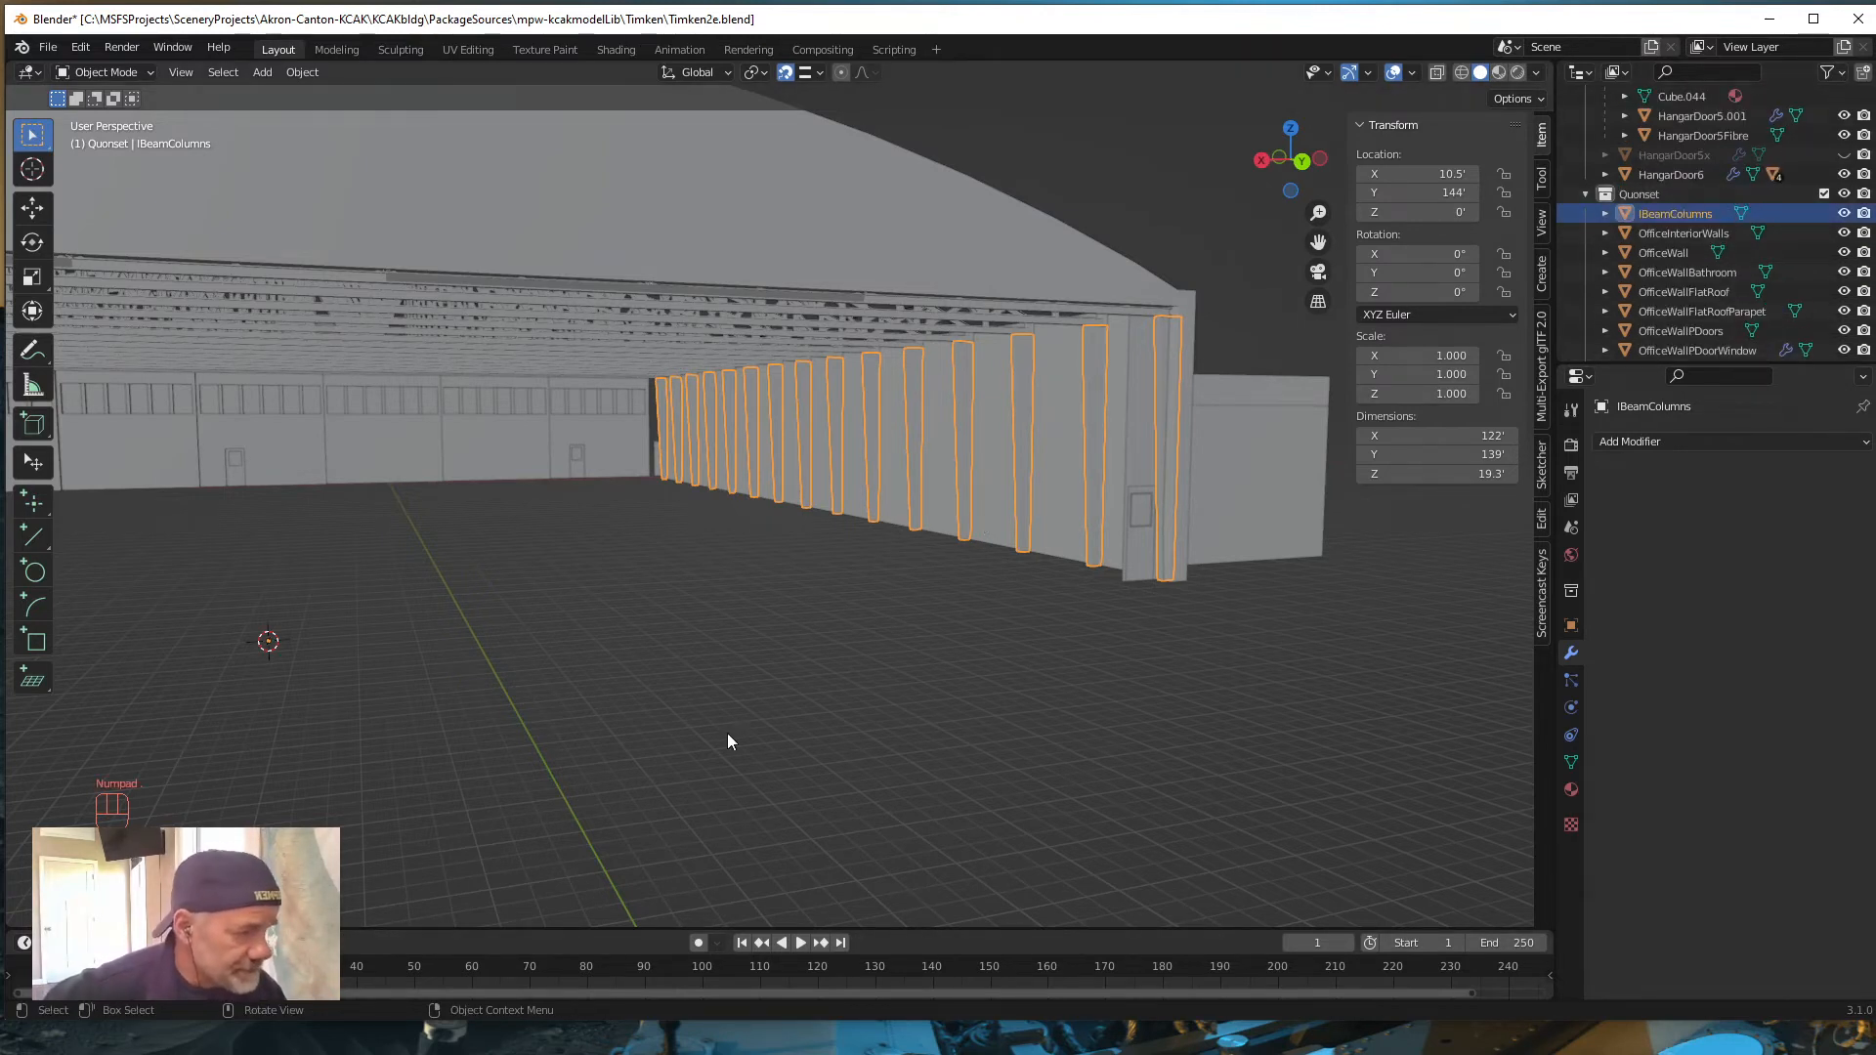
Step: Deselect IBeamColumns, check the column rows from inside the hangar, and hide the object to expose the side walls
left_click(899, 718)
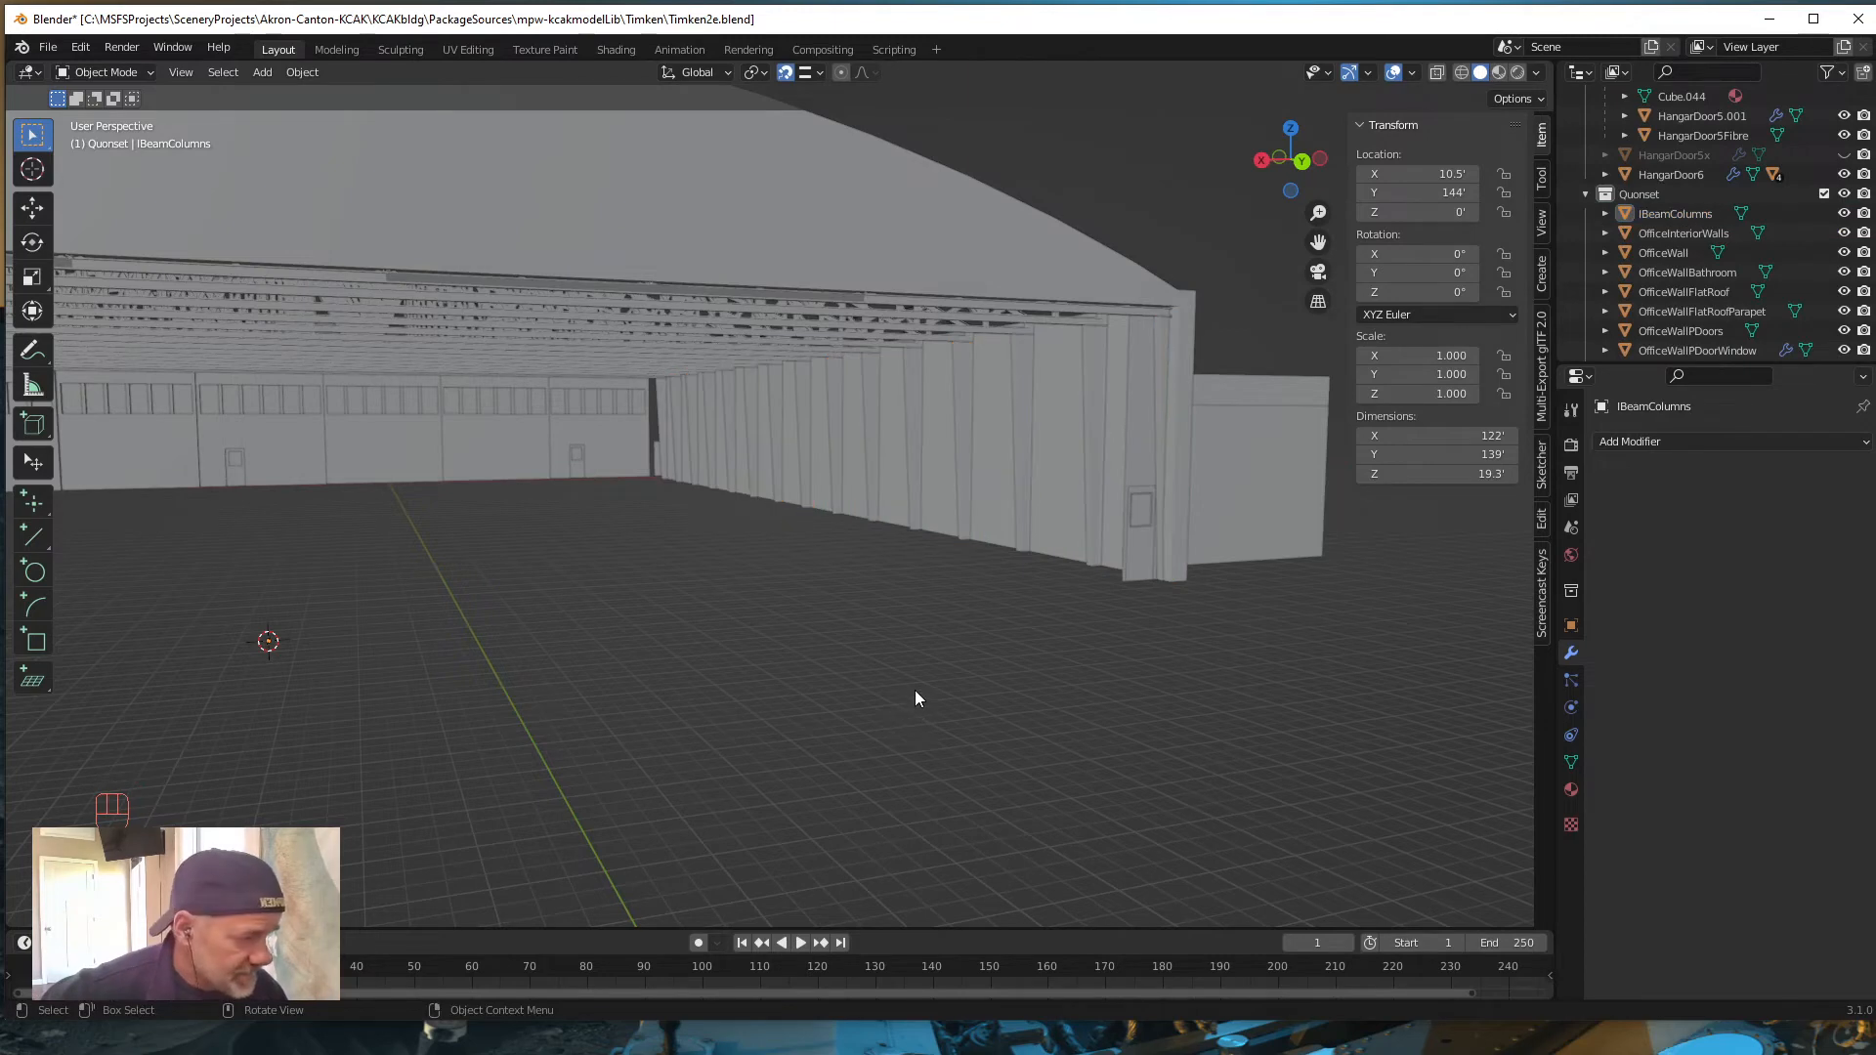
middle_click_drag(1056, 720, 921, 766)
middle_click_drag(719, 795, 1058, 754)
middle_click_drag(810, 778, 860, 776)
middle_click_drag(1149, 679, 824, 700)
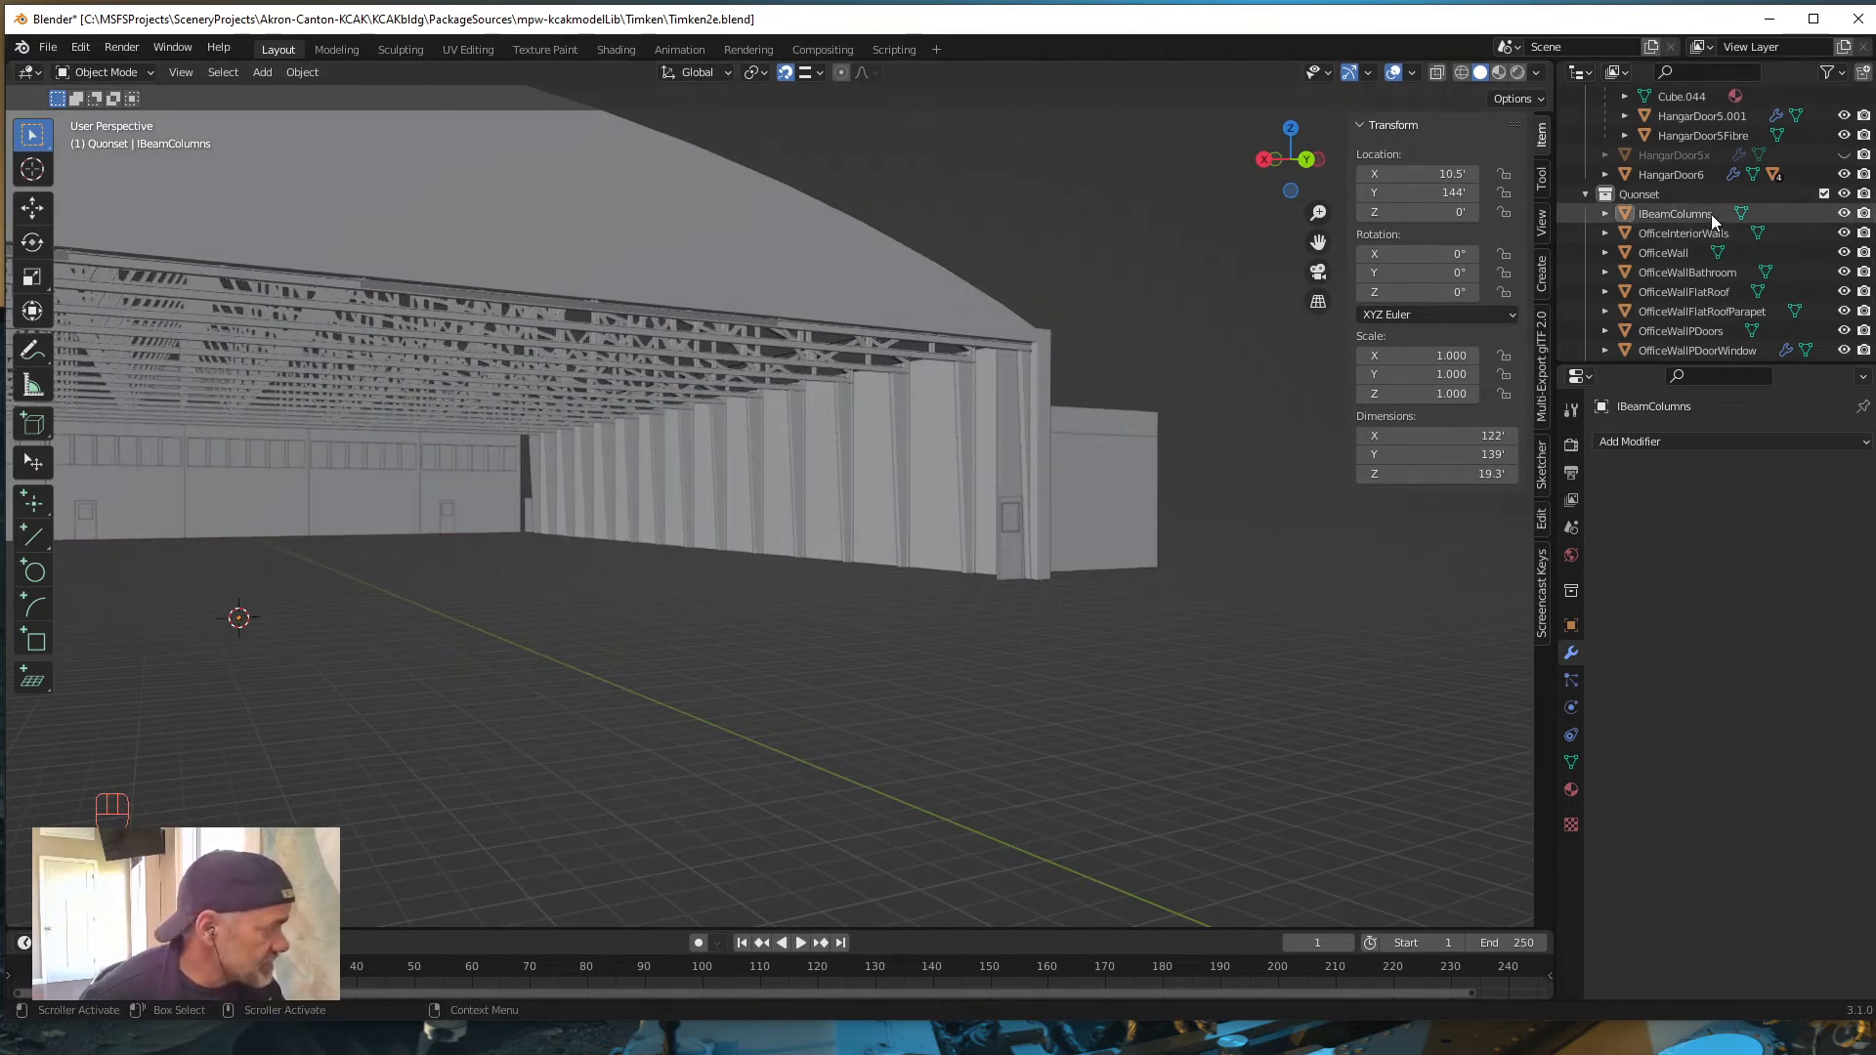
left_click(1843, 214)
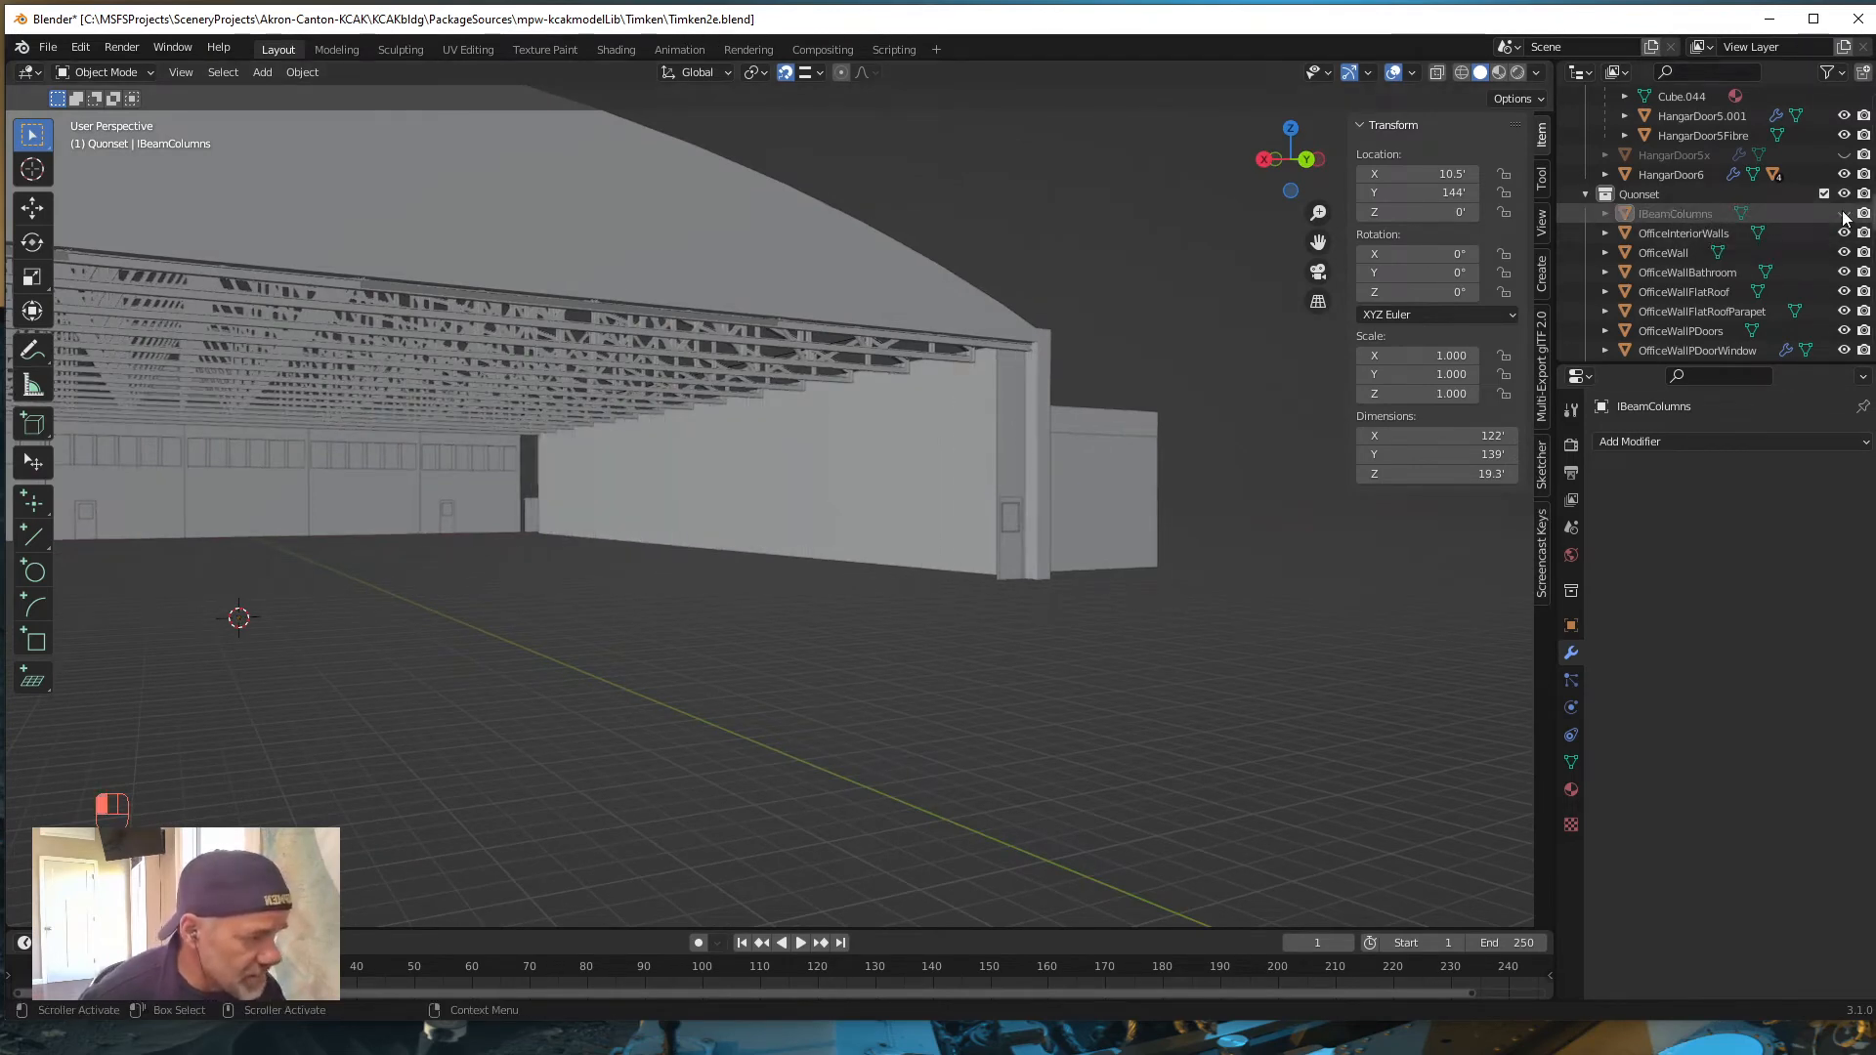
Step: Select the QuonsetOutSideWalls object and open it in Edit Mode
middle_click_drag(893, 655, 860, 630)
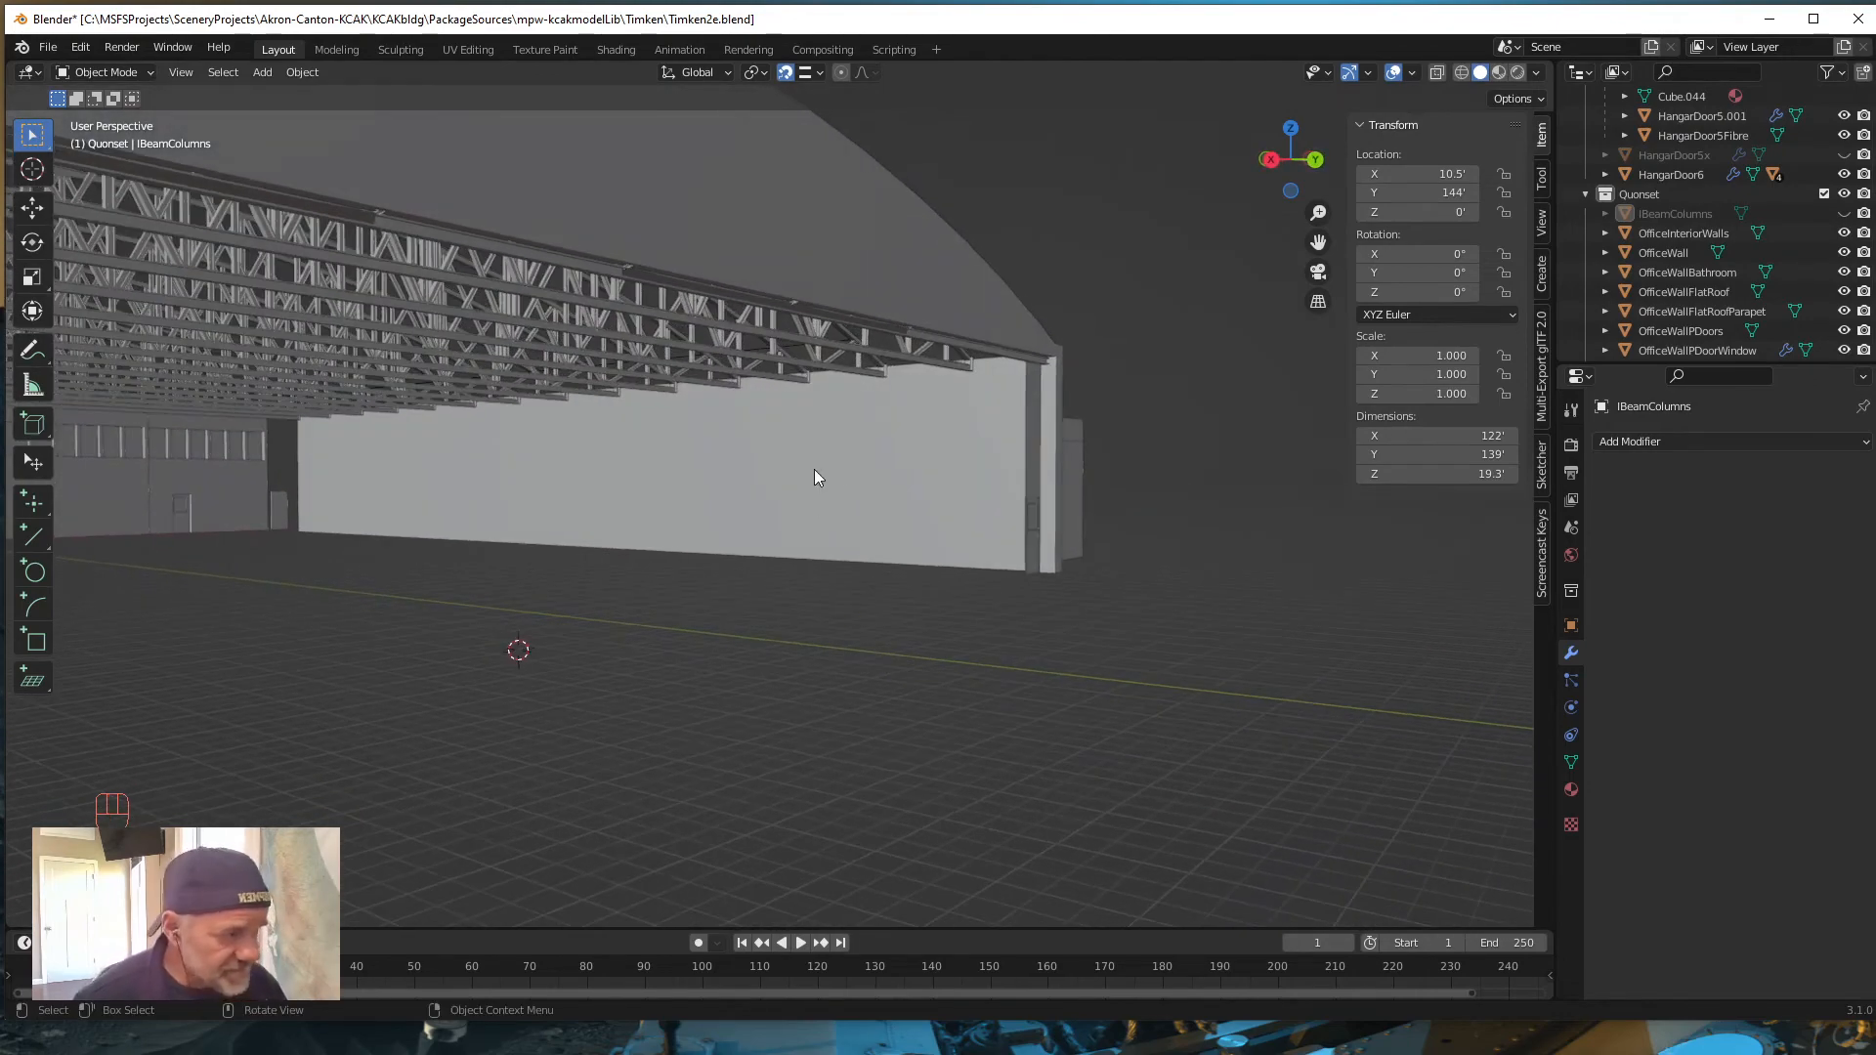
left_click(850, 499)
scroll(794, 648, "up", 5)
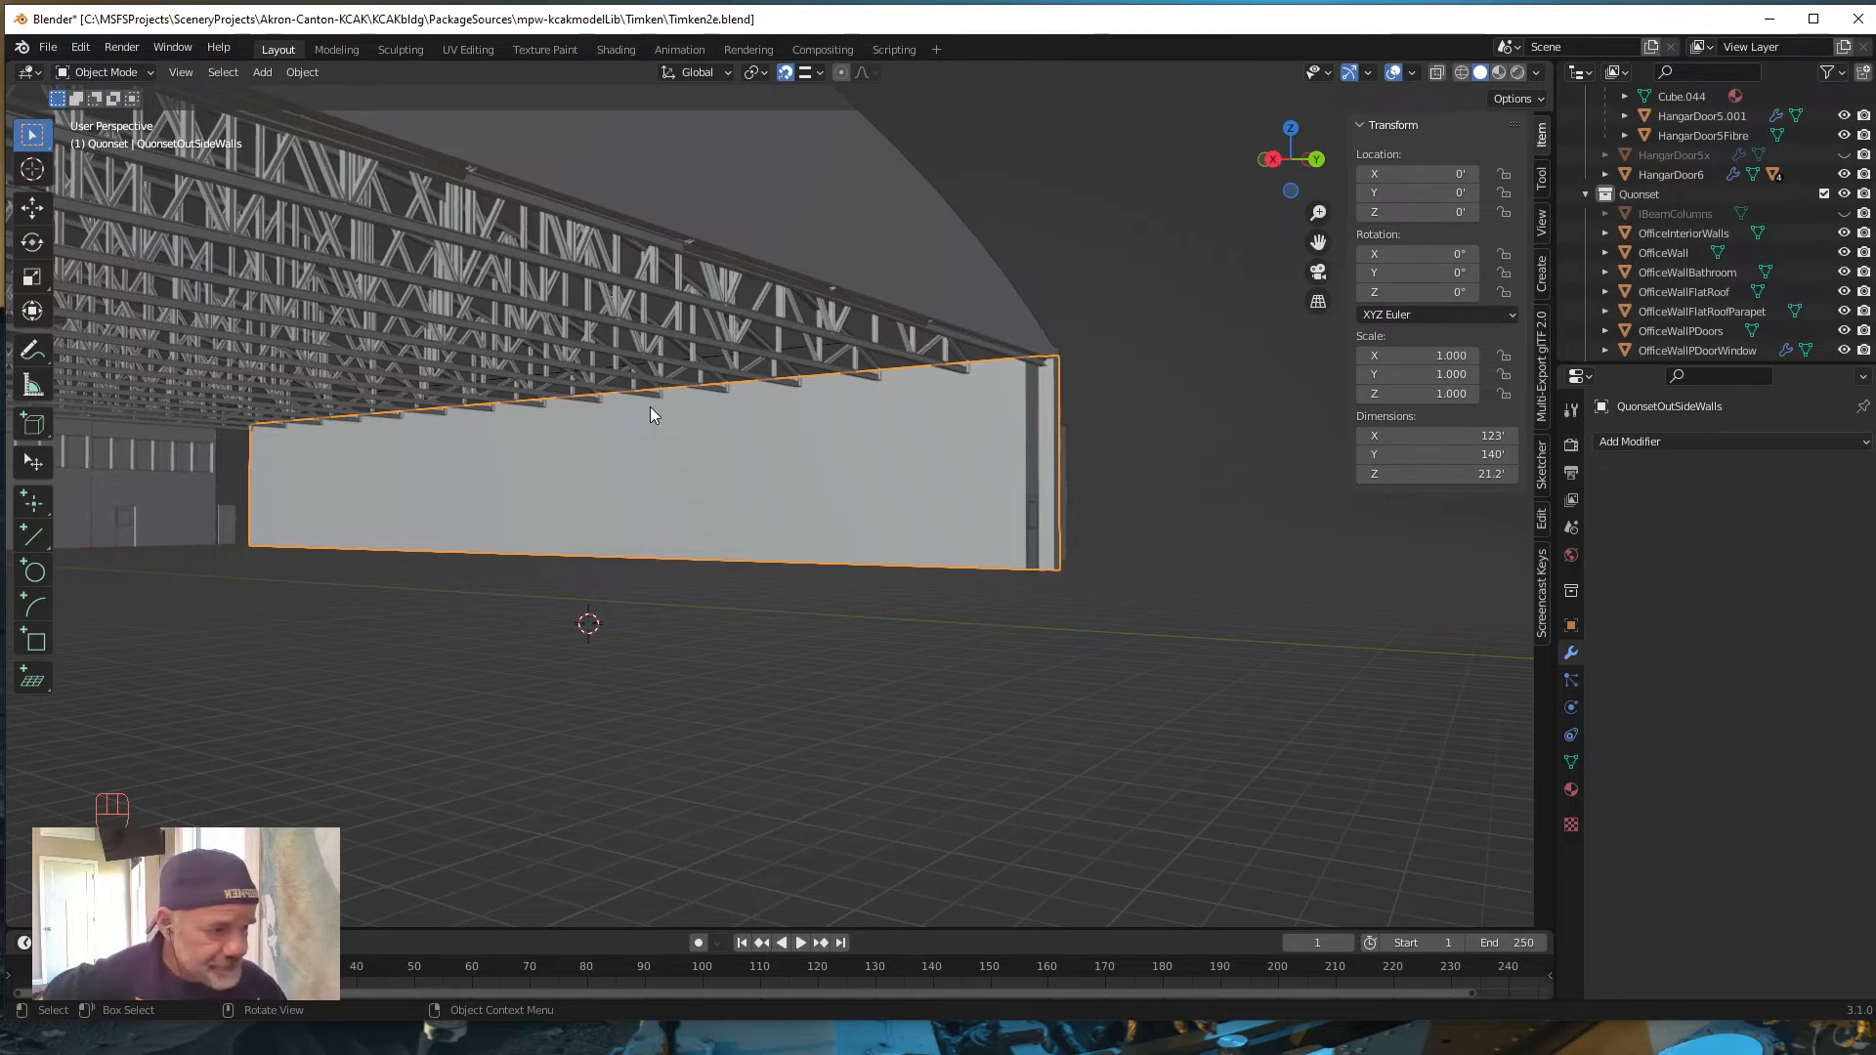
middle_click_drag(707, 475, 772, 471)
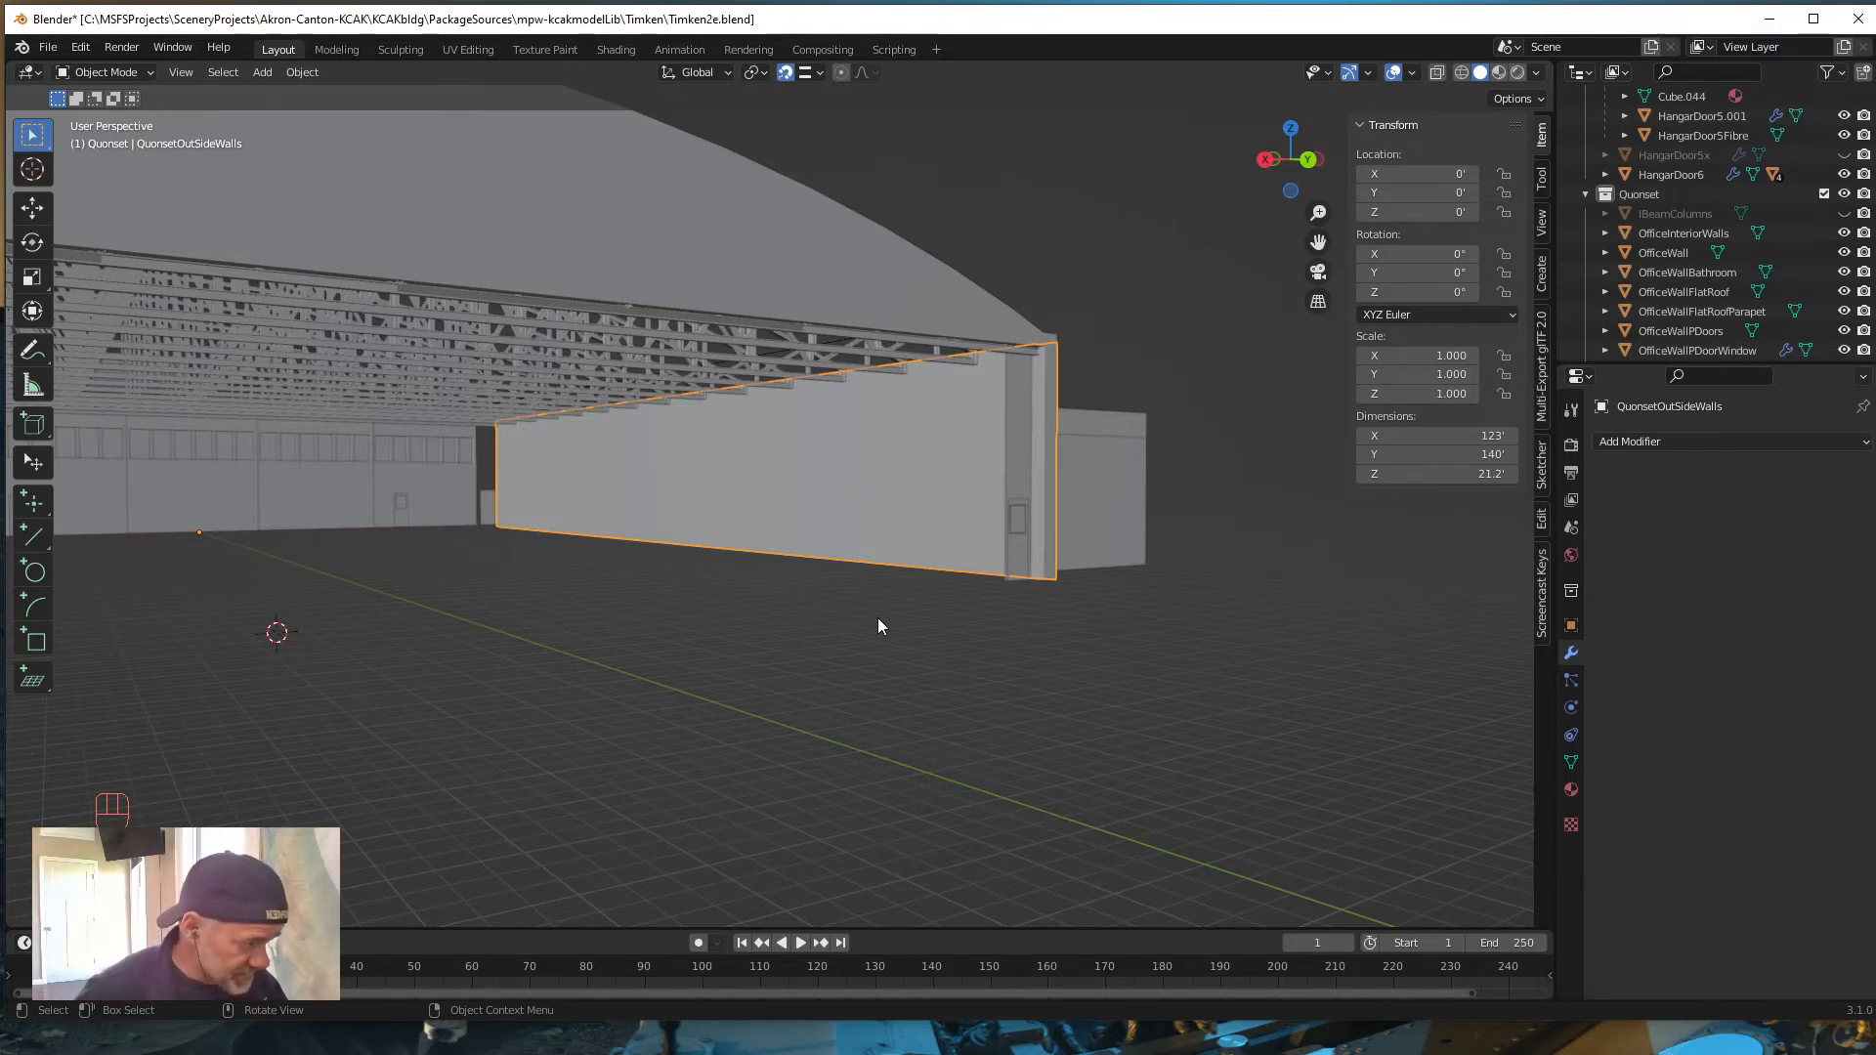
middle_click_drag(878, 626, 709, 666)
middle_click_drag(721, 660, 901, 651)
key("Tab")
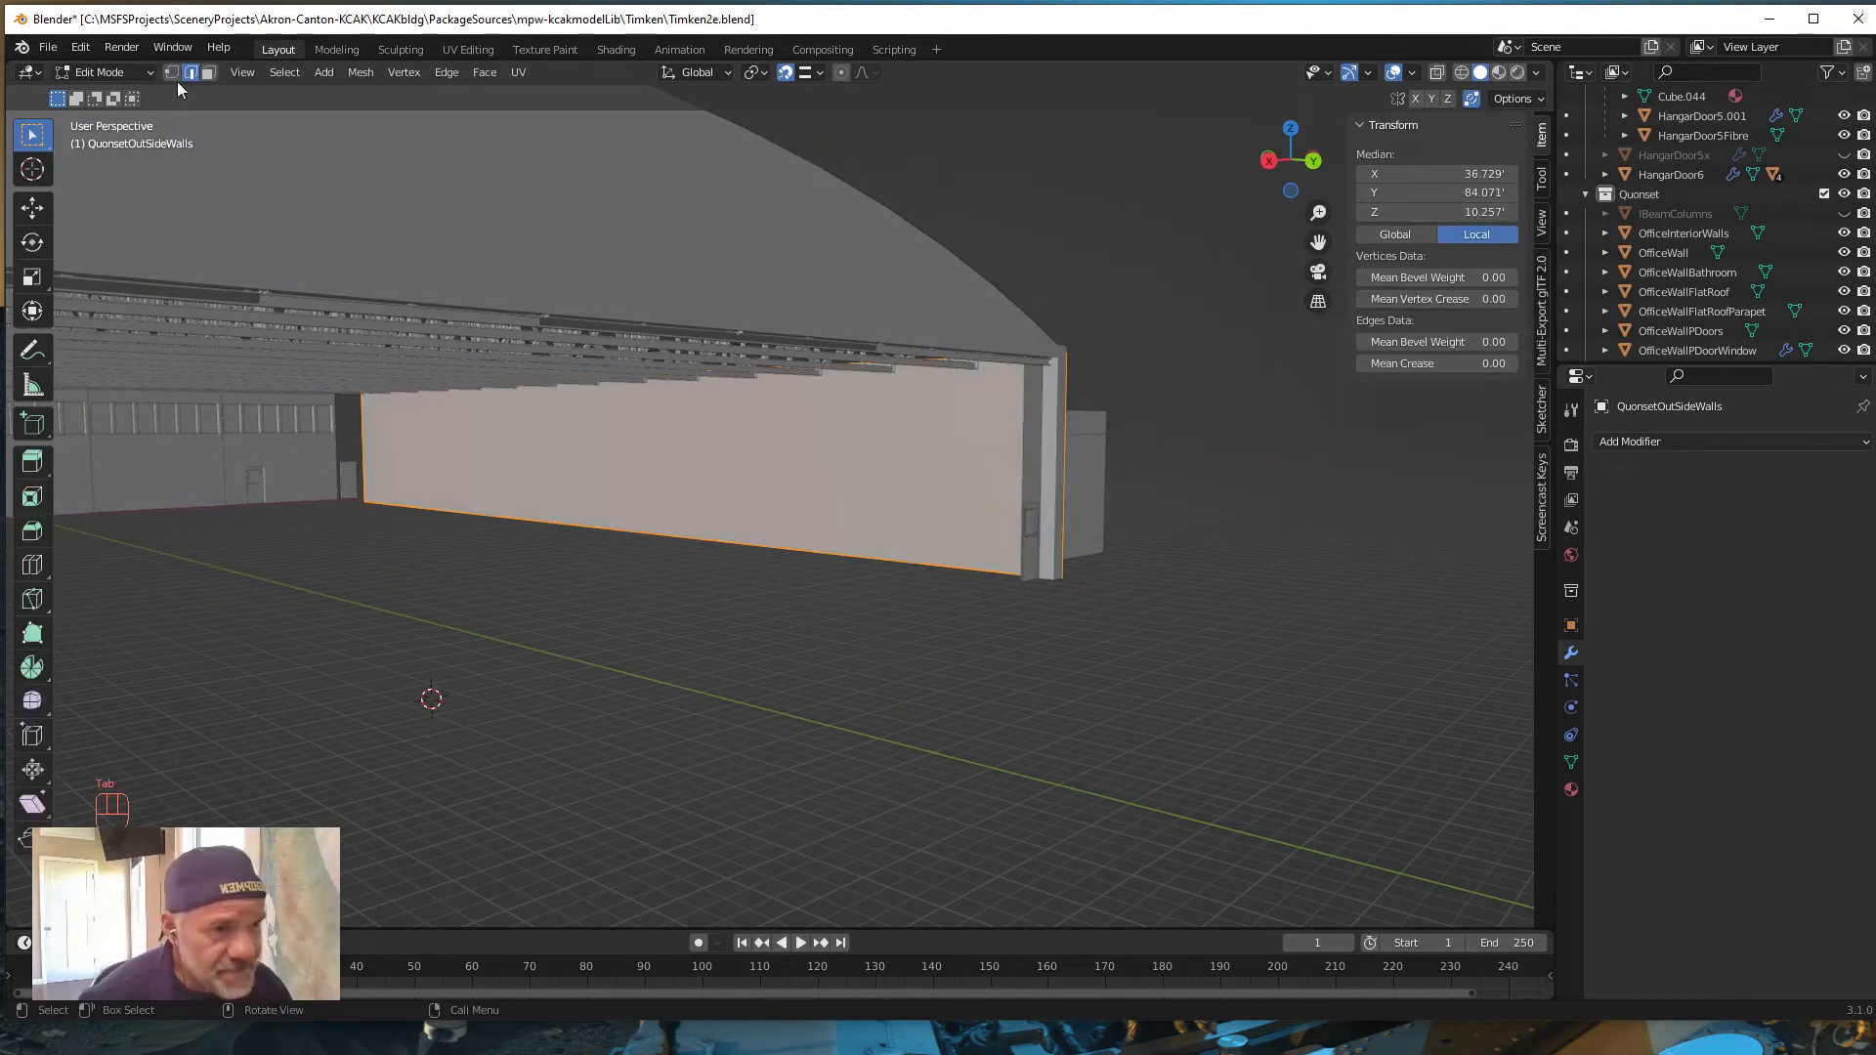
Step: Using face selection, select the inner faces of both hangar side walls and separate the selection into a new object
left_click(208, 73)
left_click(765, 549)
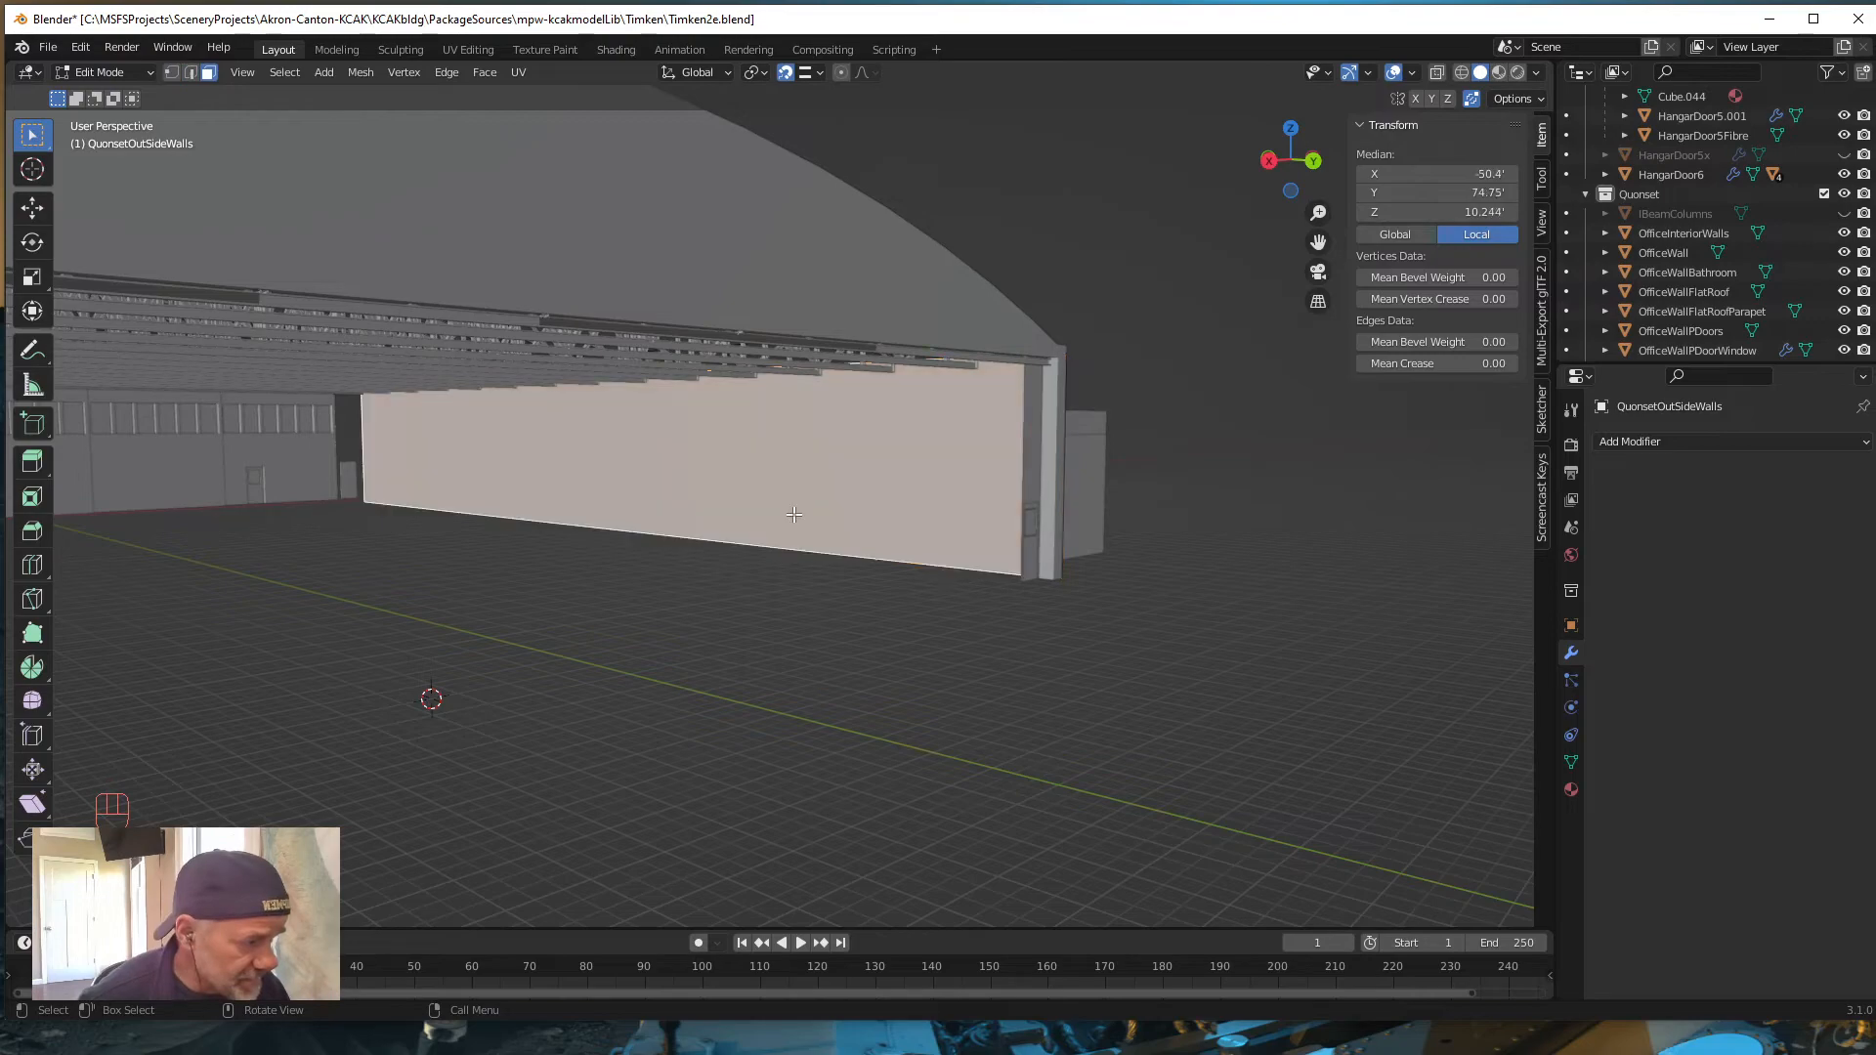
middle_click_drag(838, 632, 805, 495)
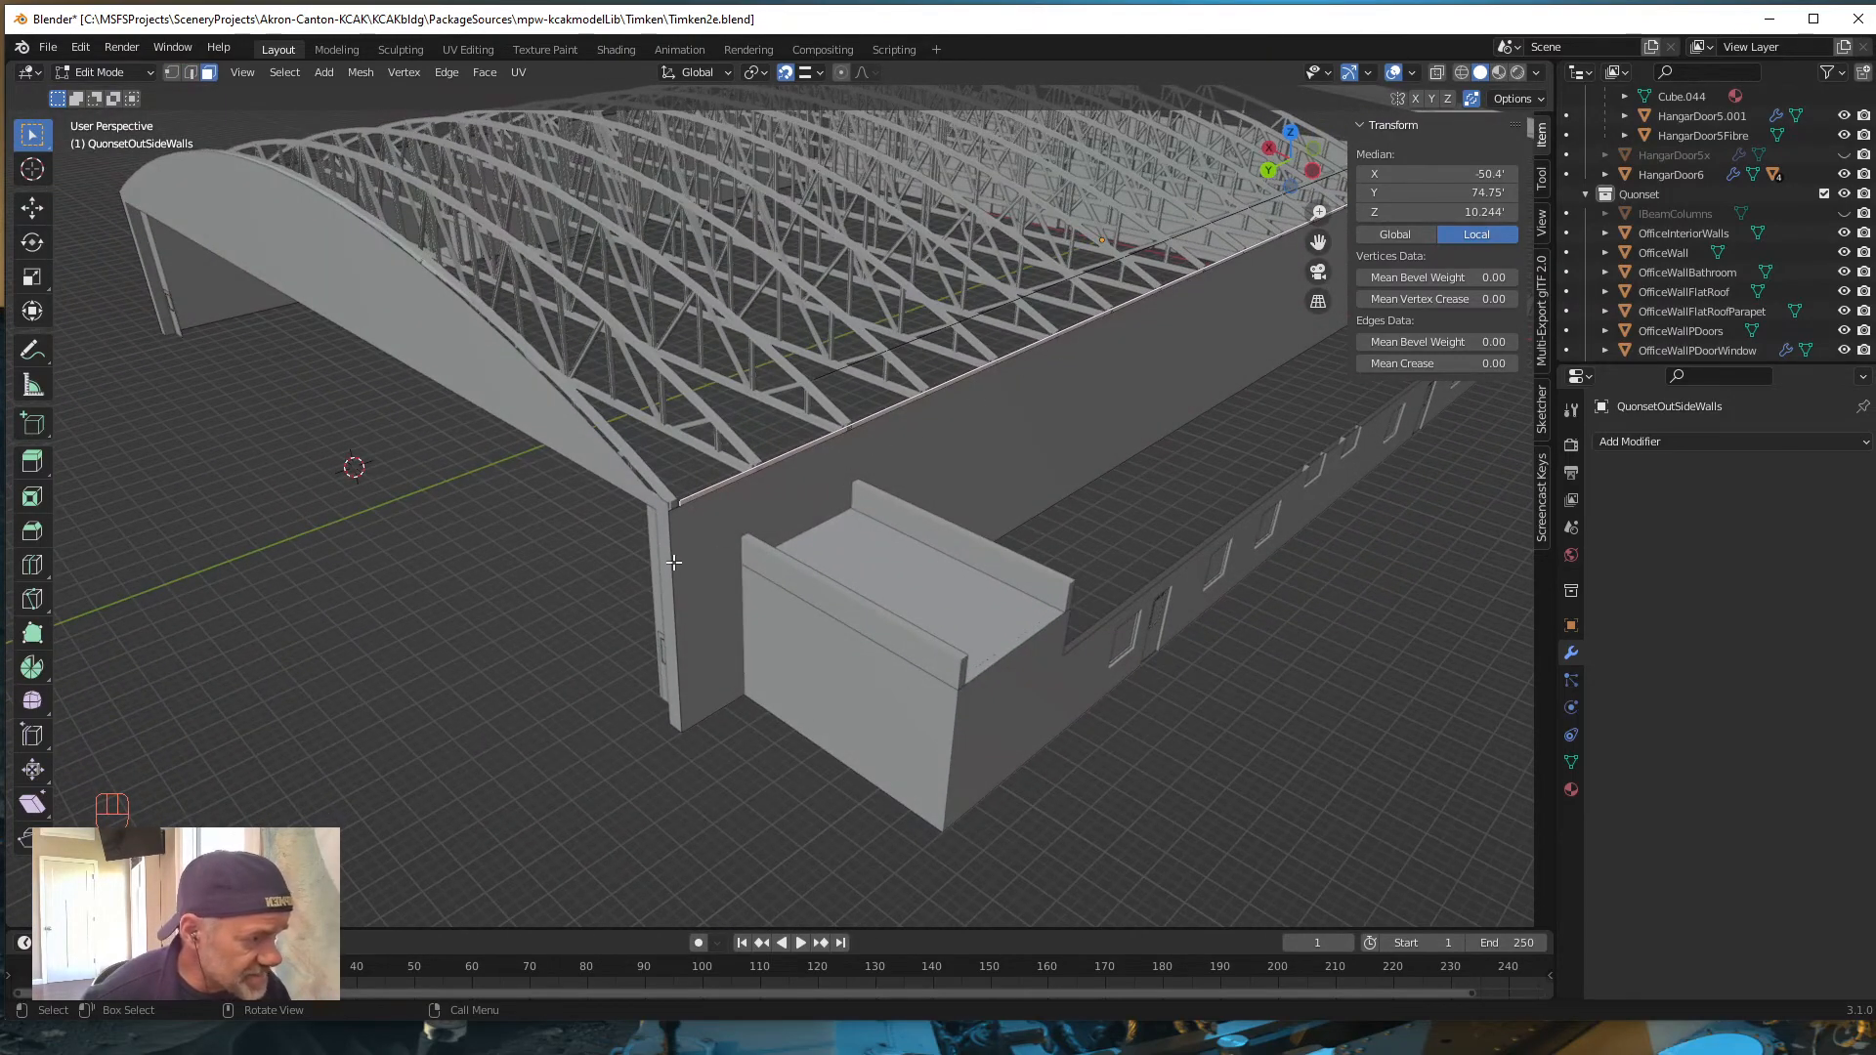
middle_click_drag(674, 563, 559, 583)
left_click(425, 431)
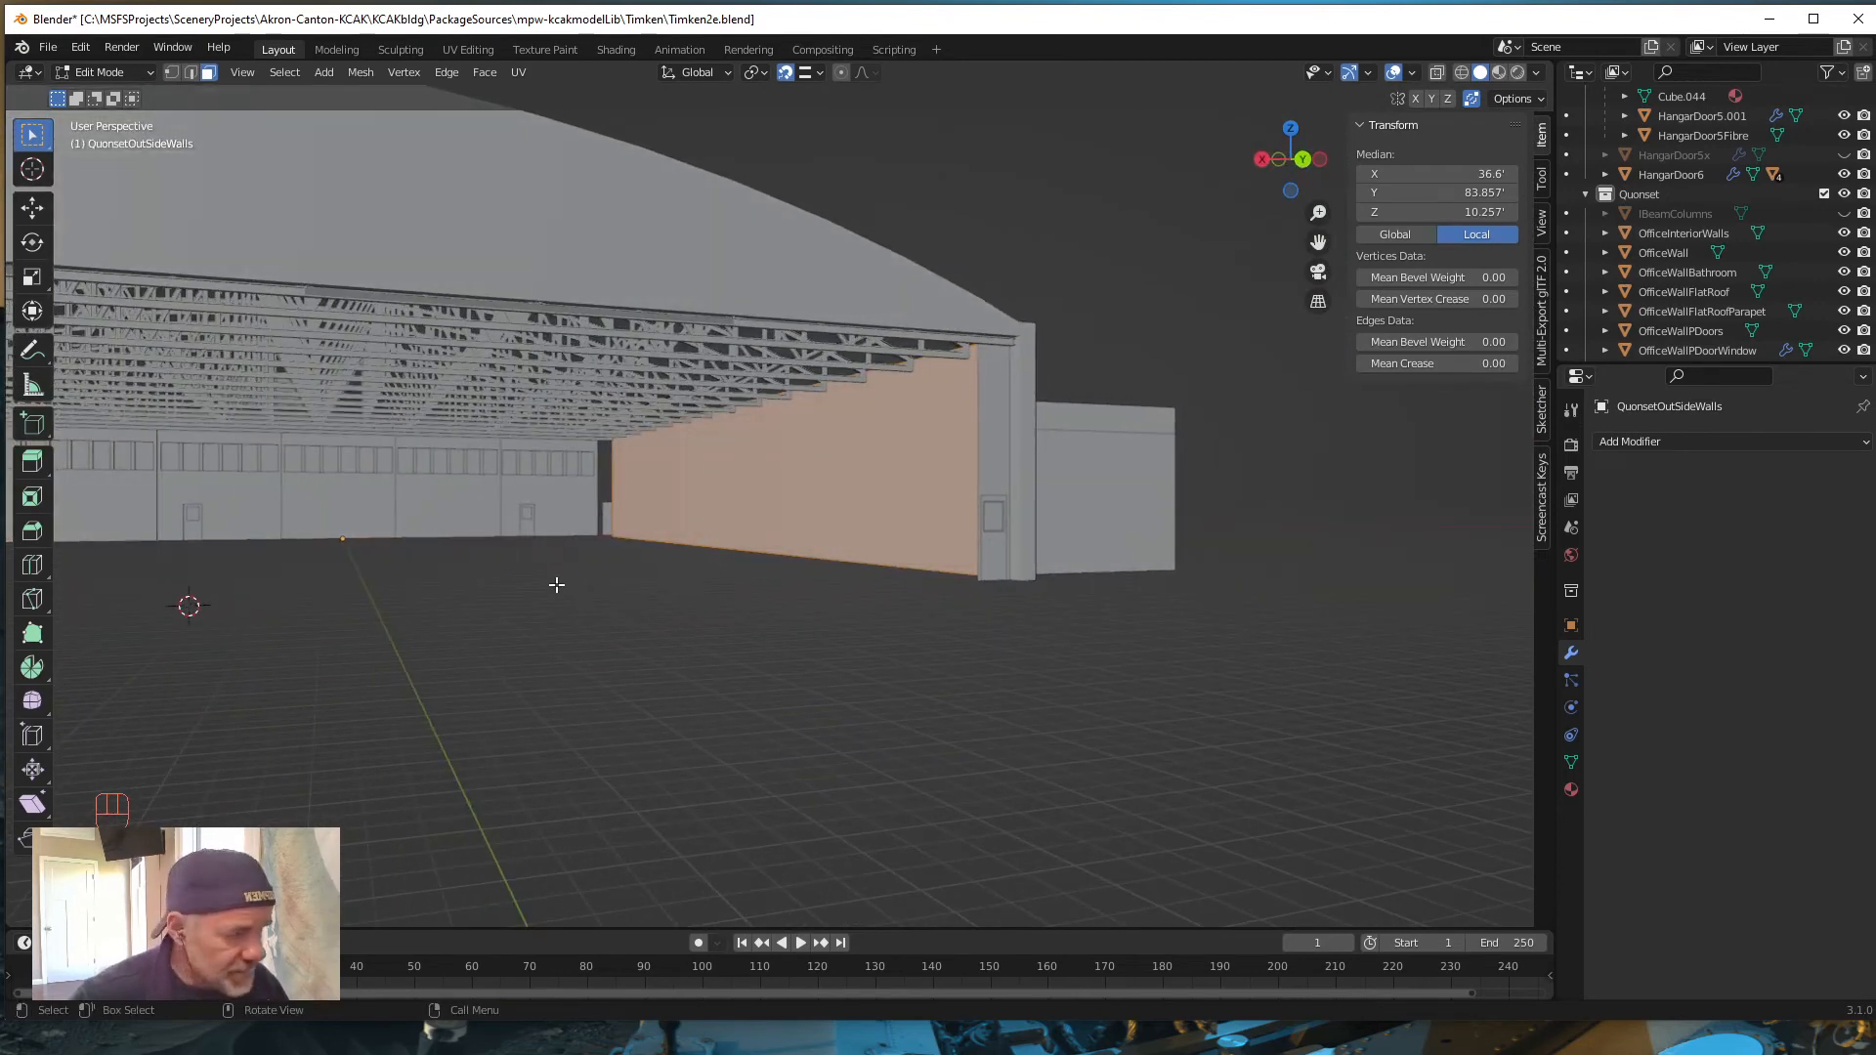
key("p")
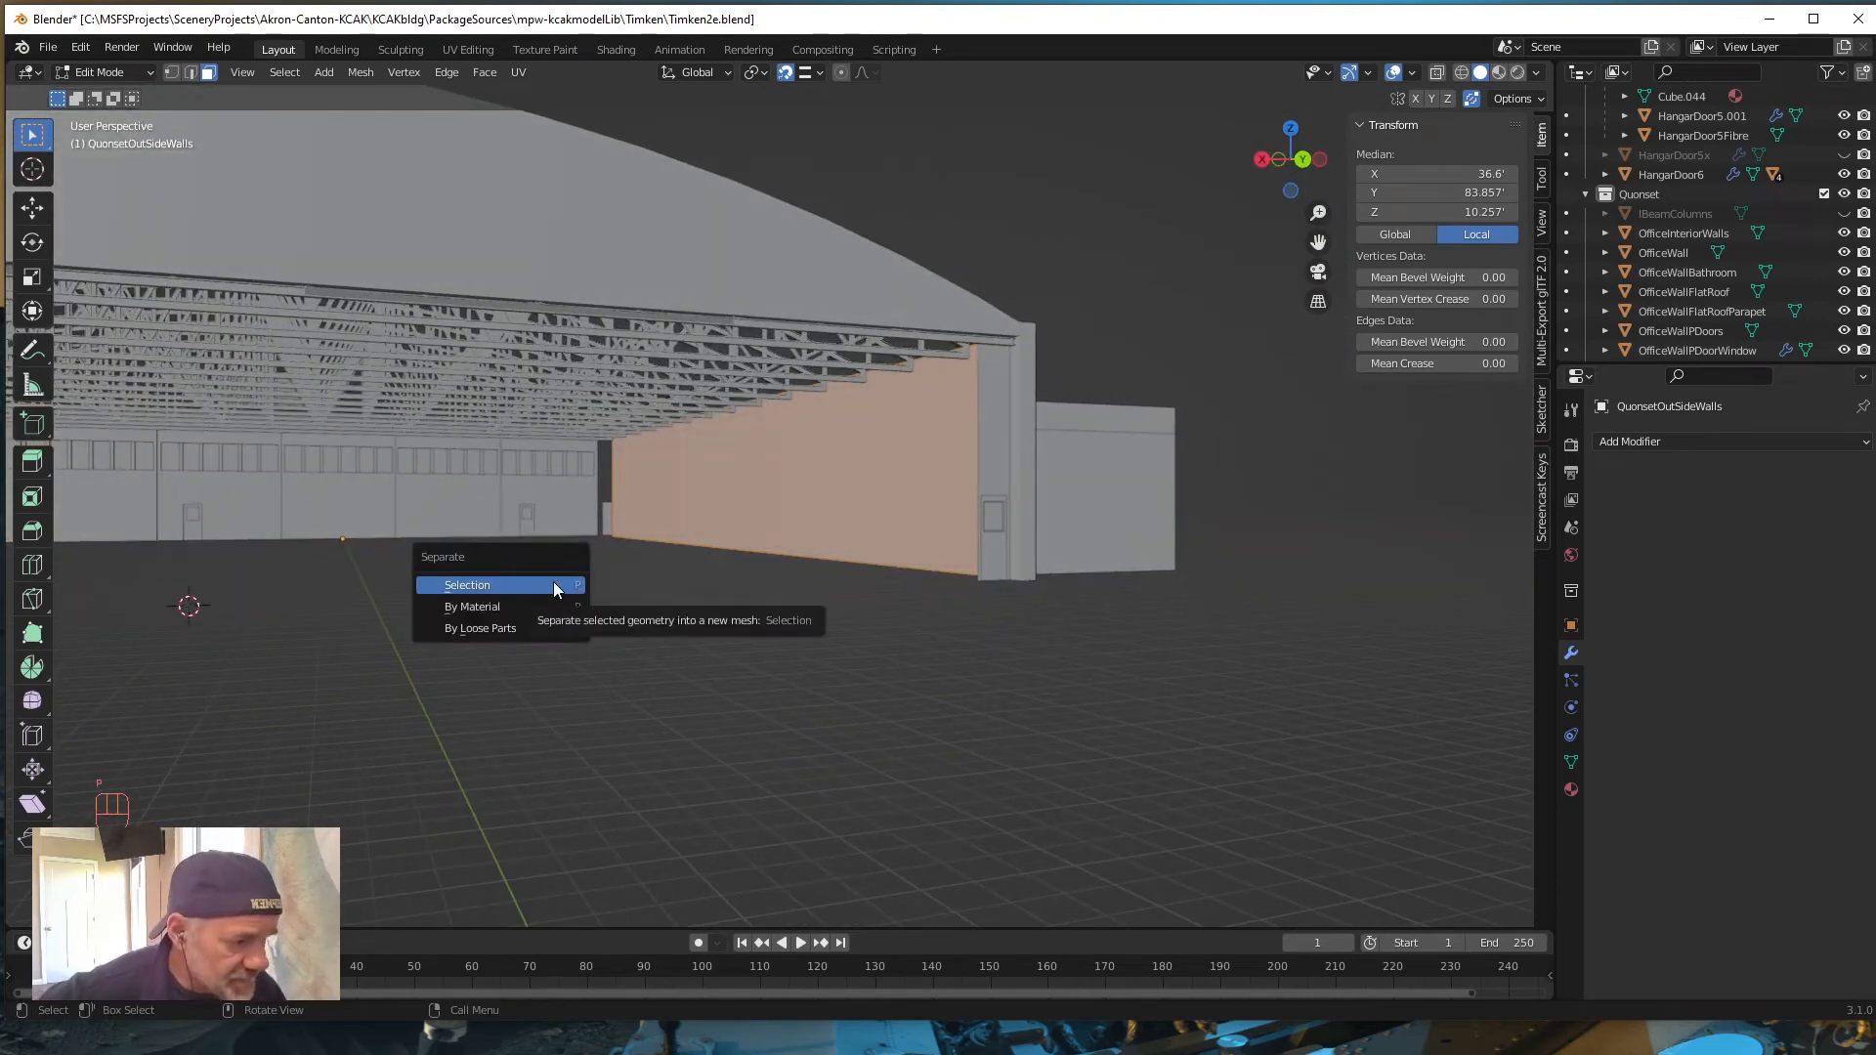
left_click(553, 584)
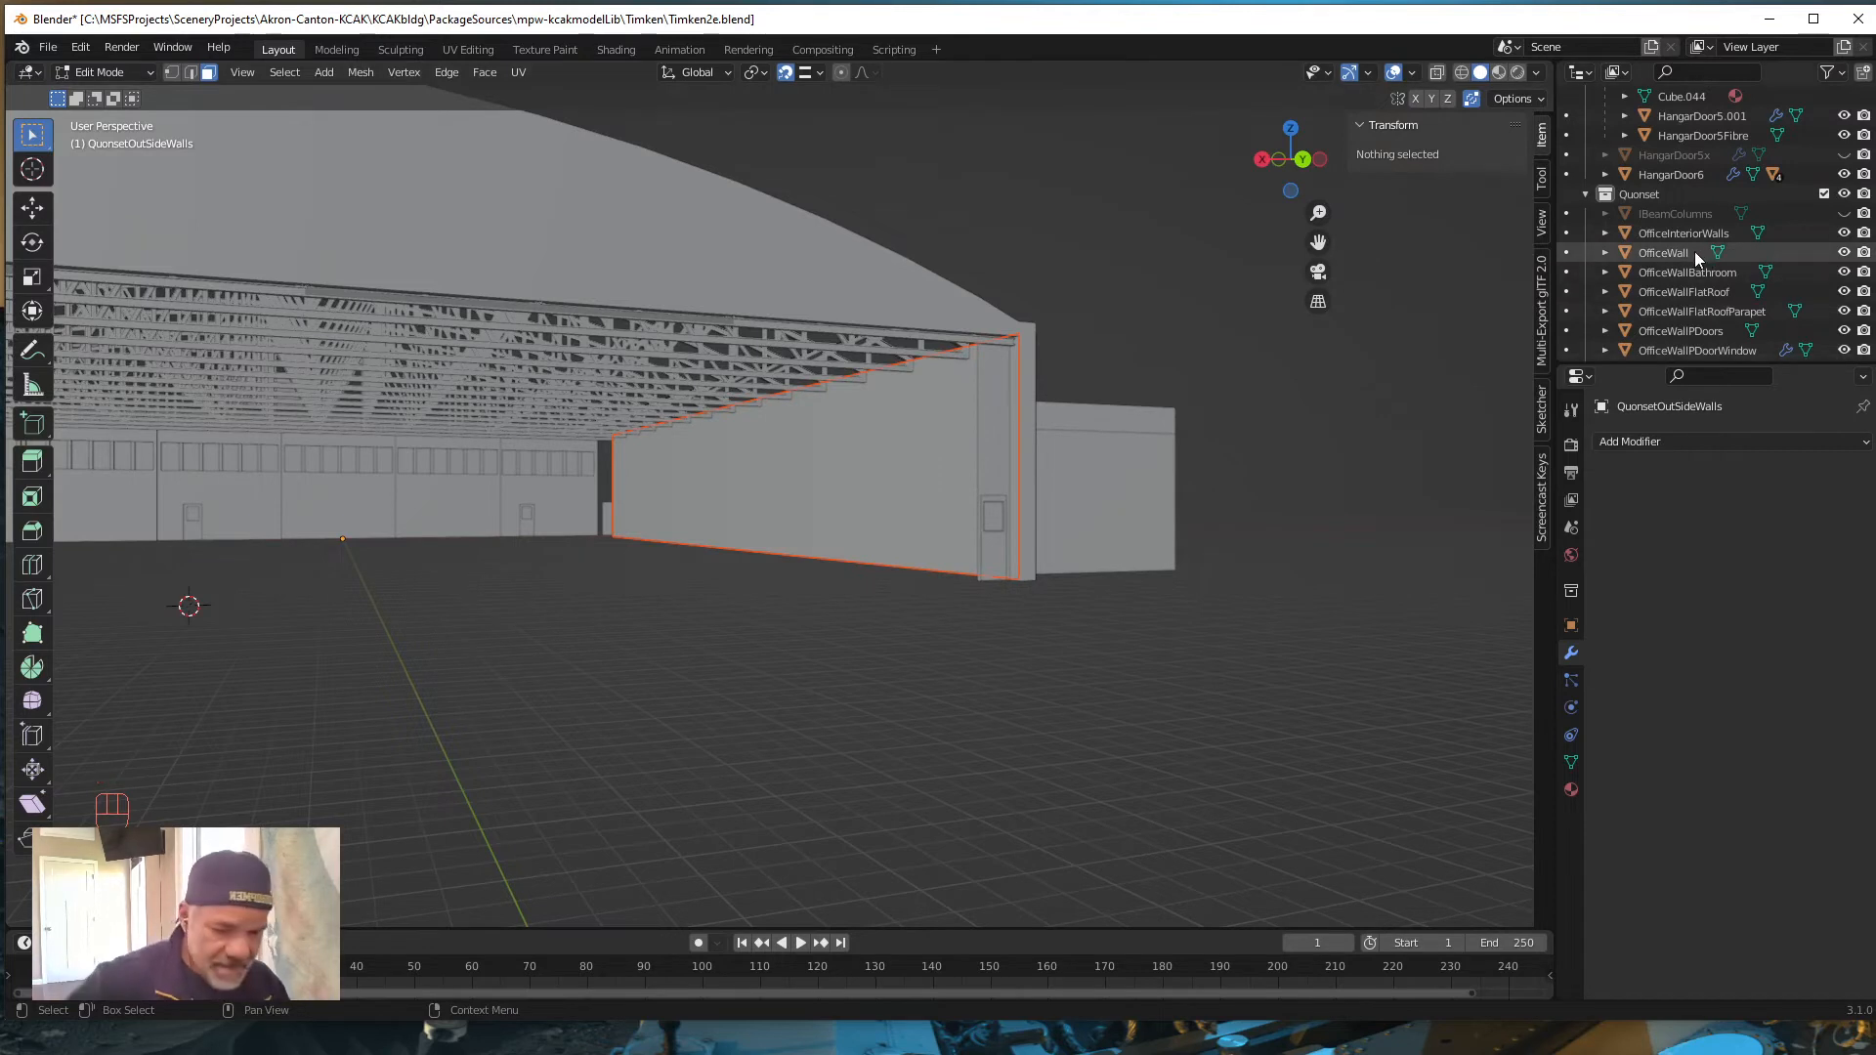
Step: Locate the separated QuonsetOutSideWalls.001 object in the object list and rename it QuonsetInteriorWalls
key("KP_Decimal")
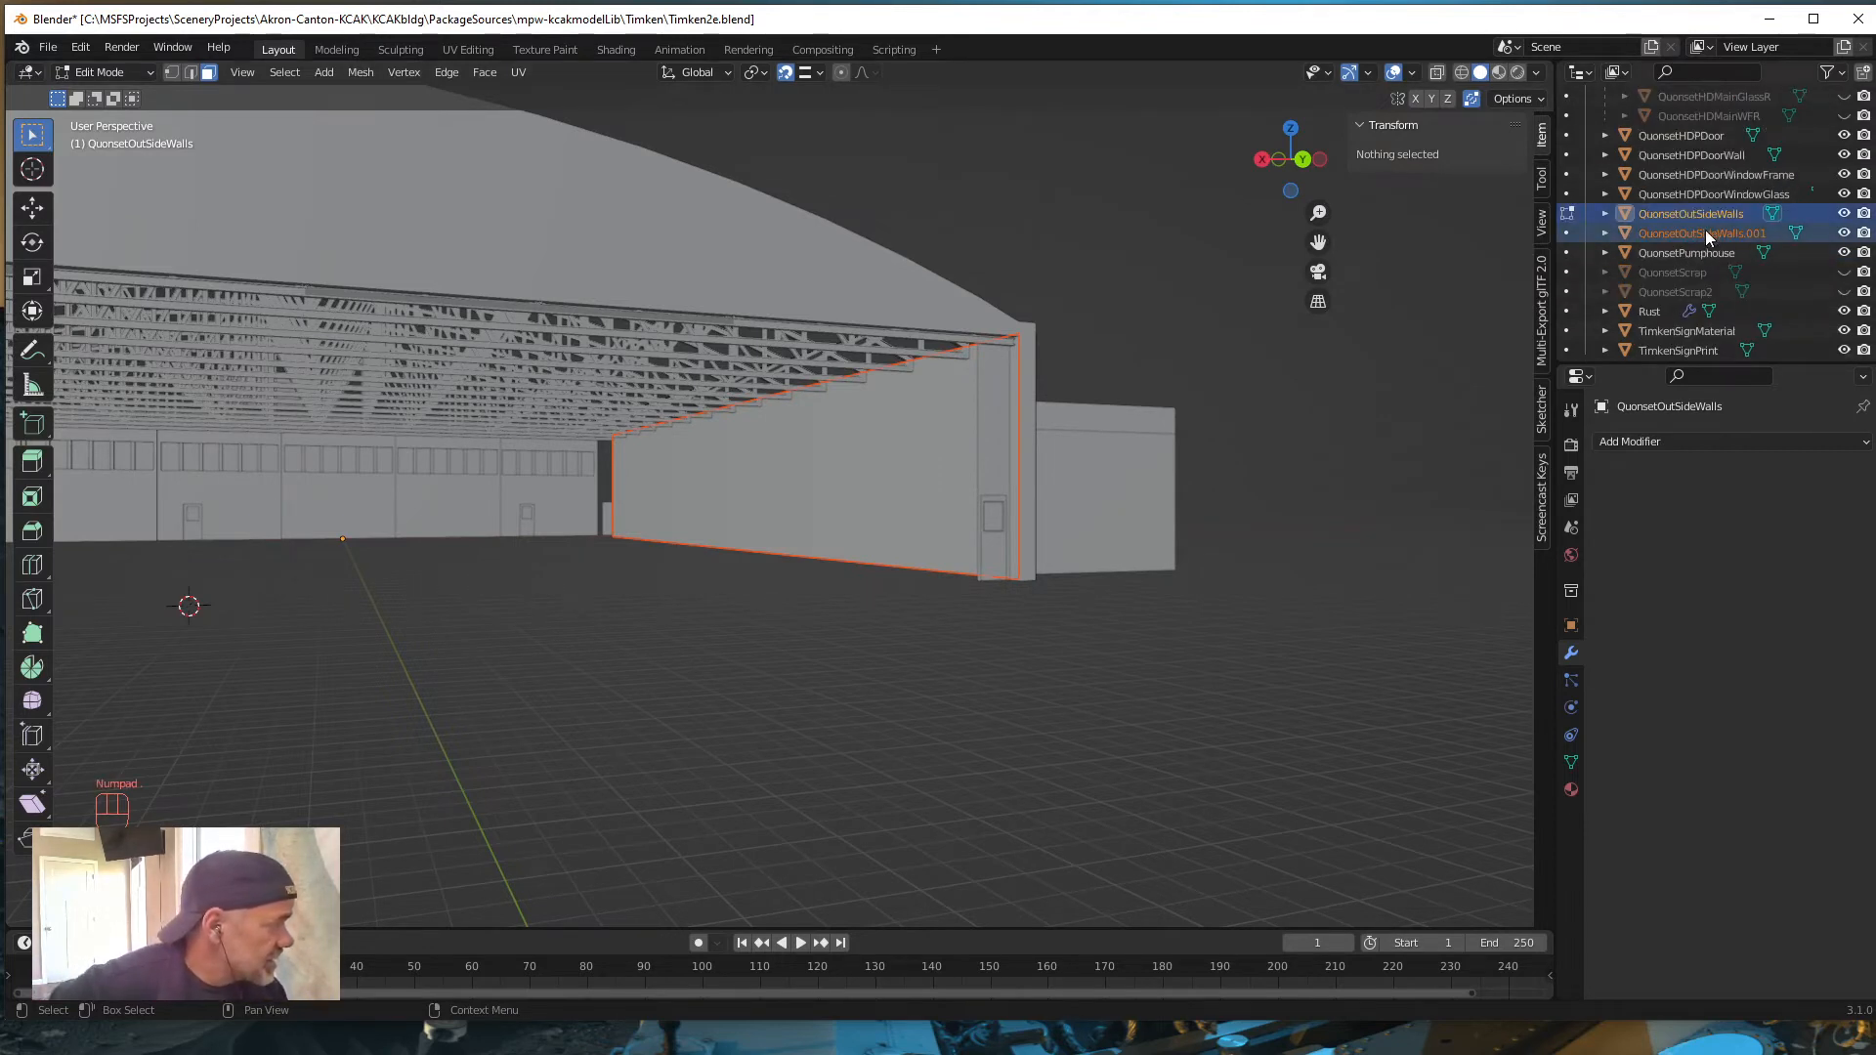
double_click(1704, 232)
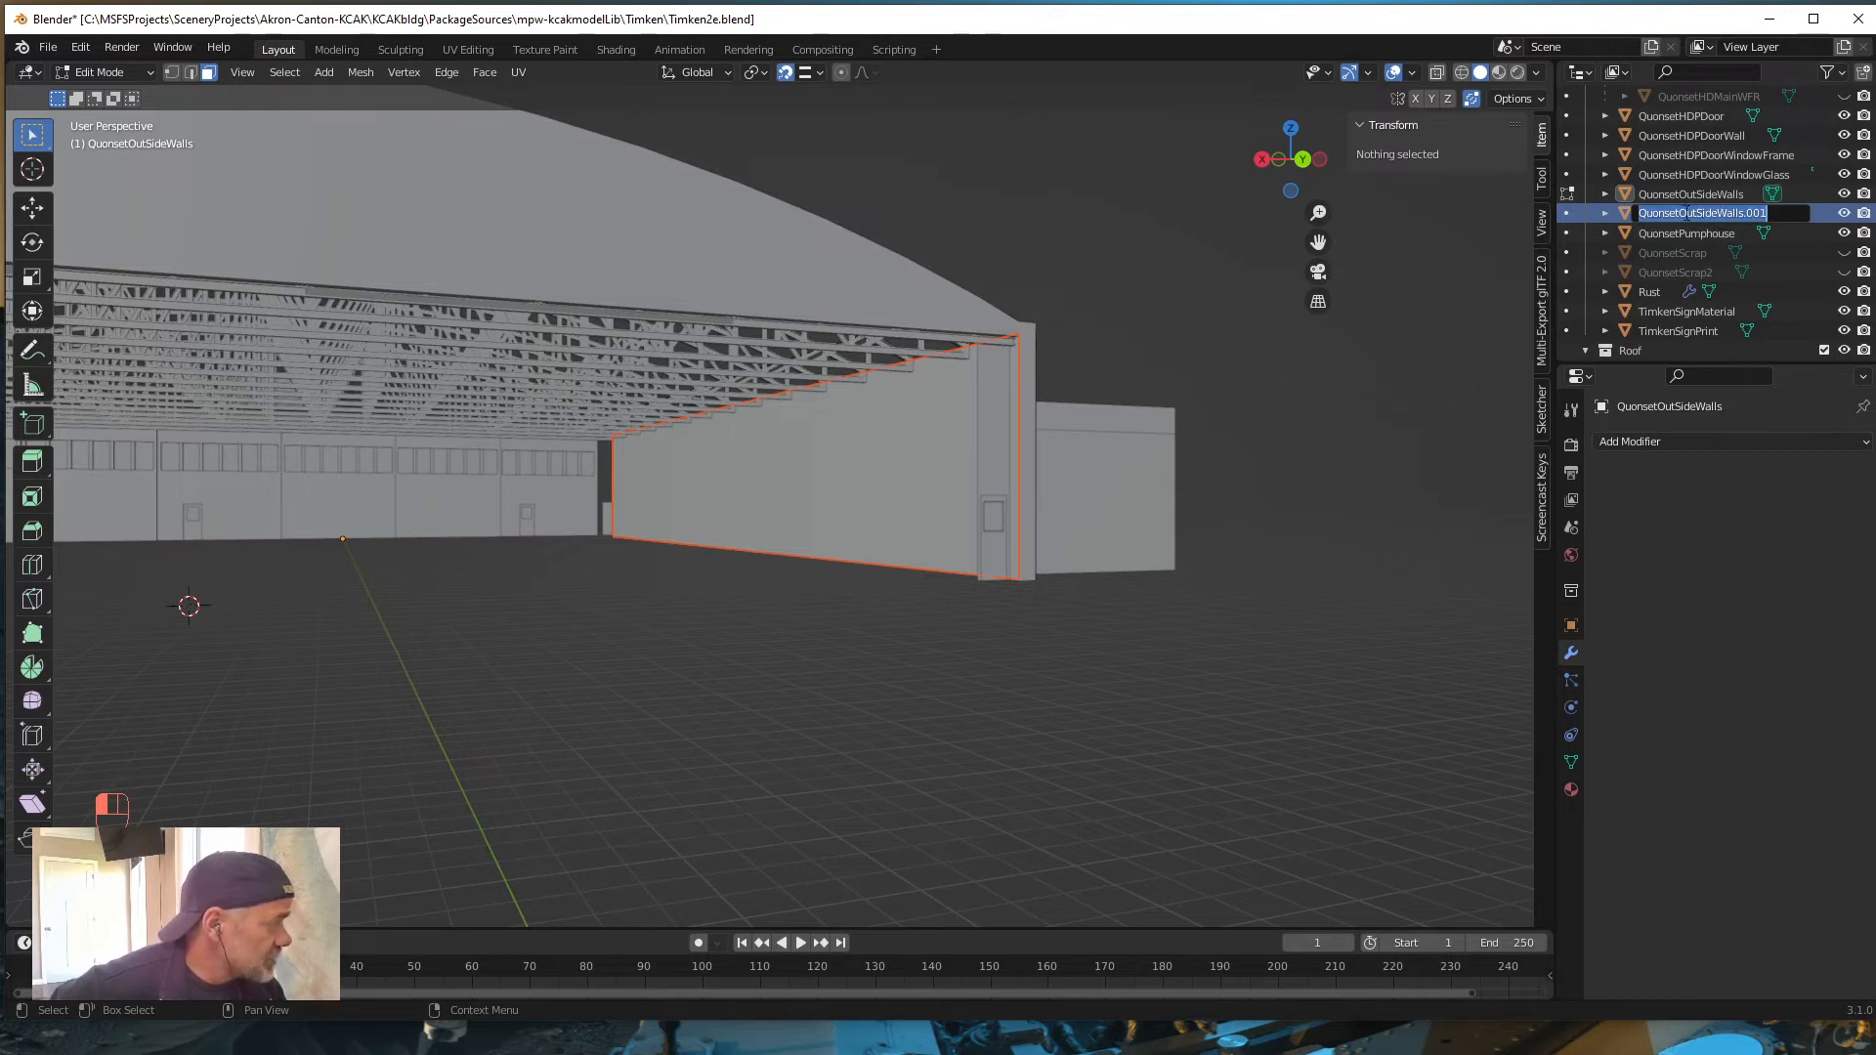
left_click_drag(1679, 214, 1717, 214)
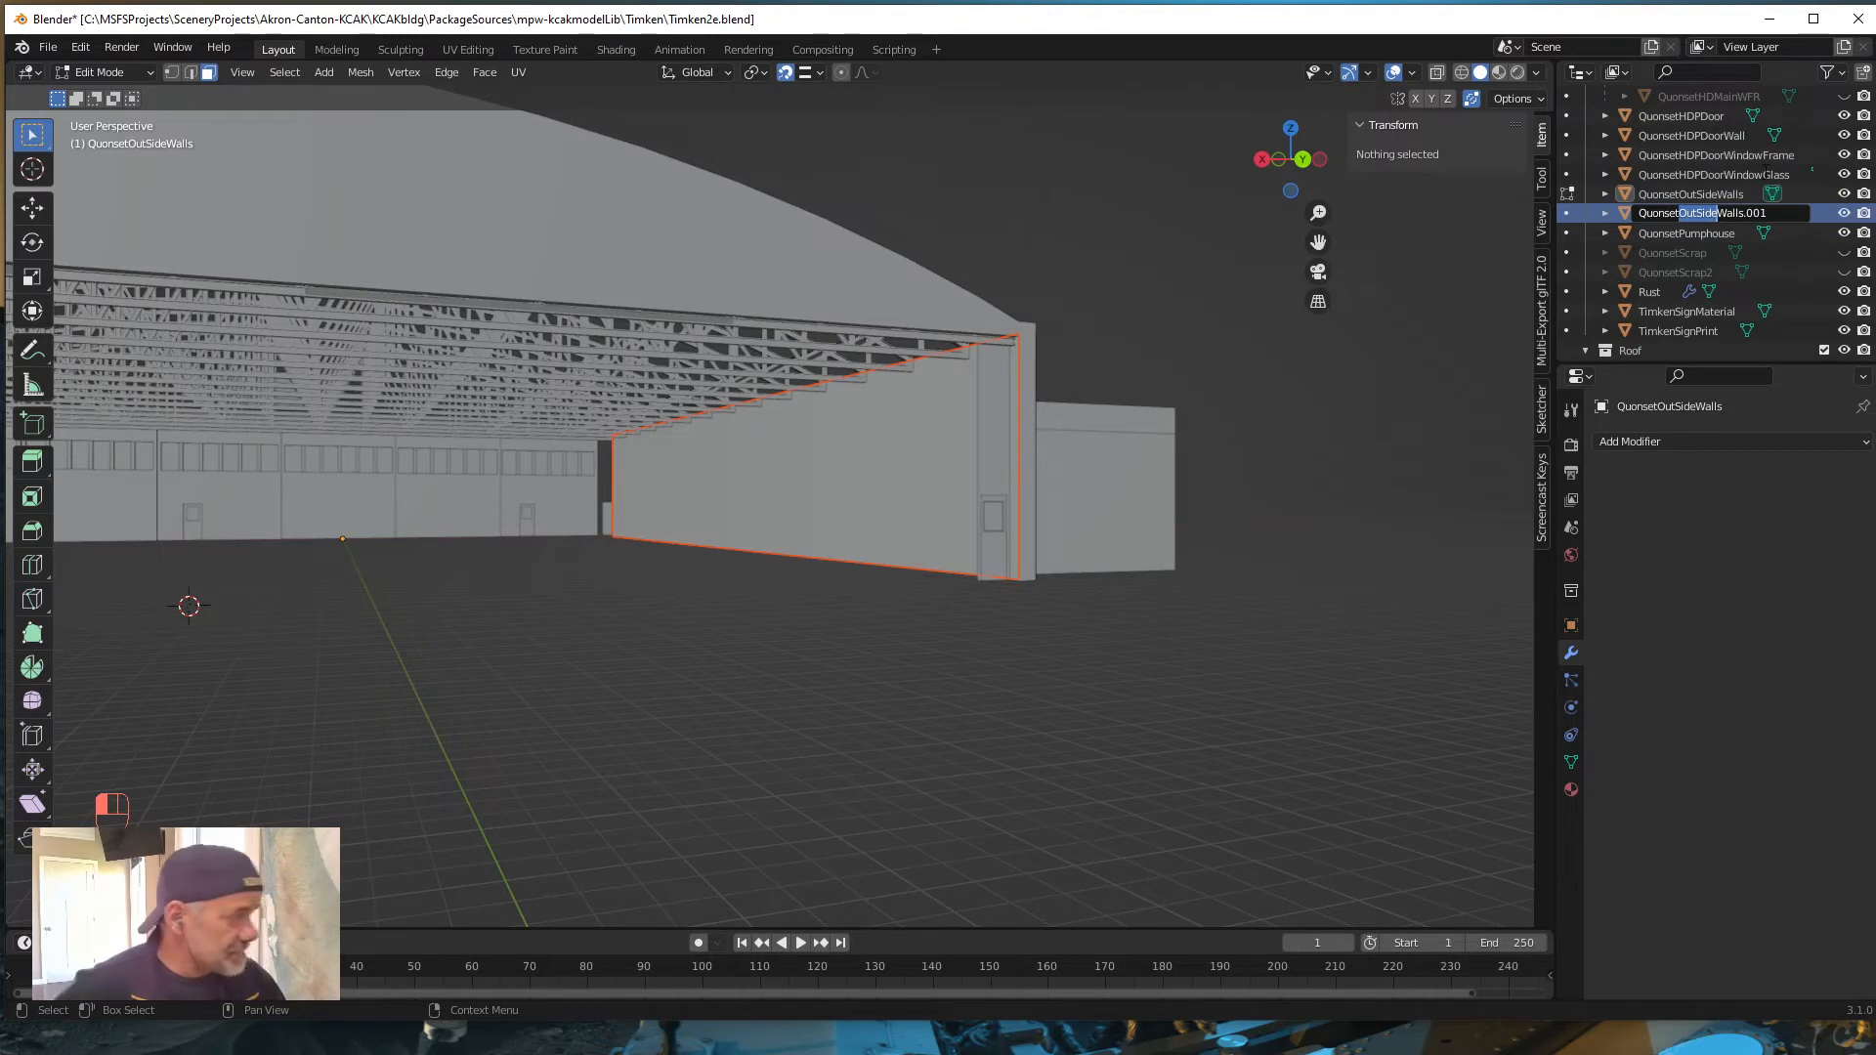
type("Inte")
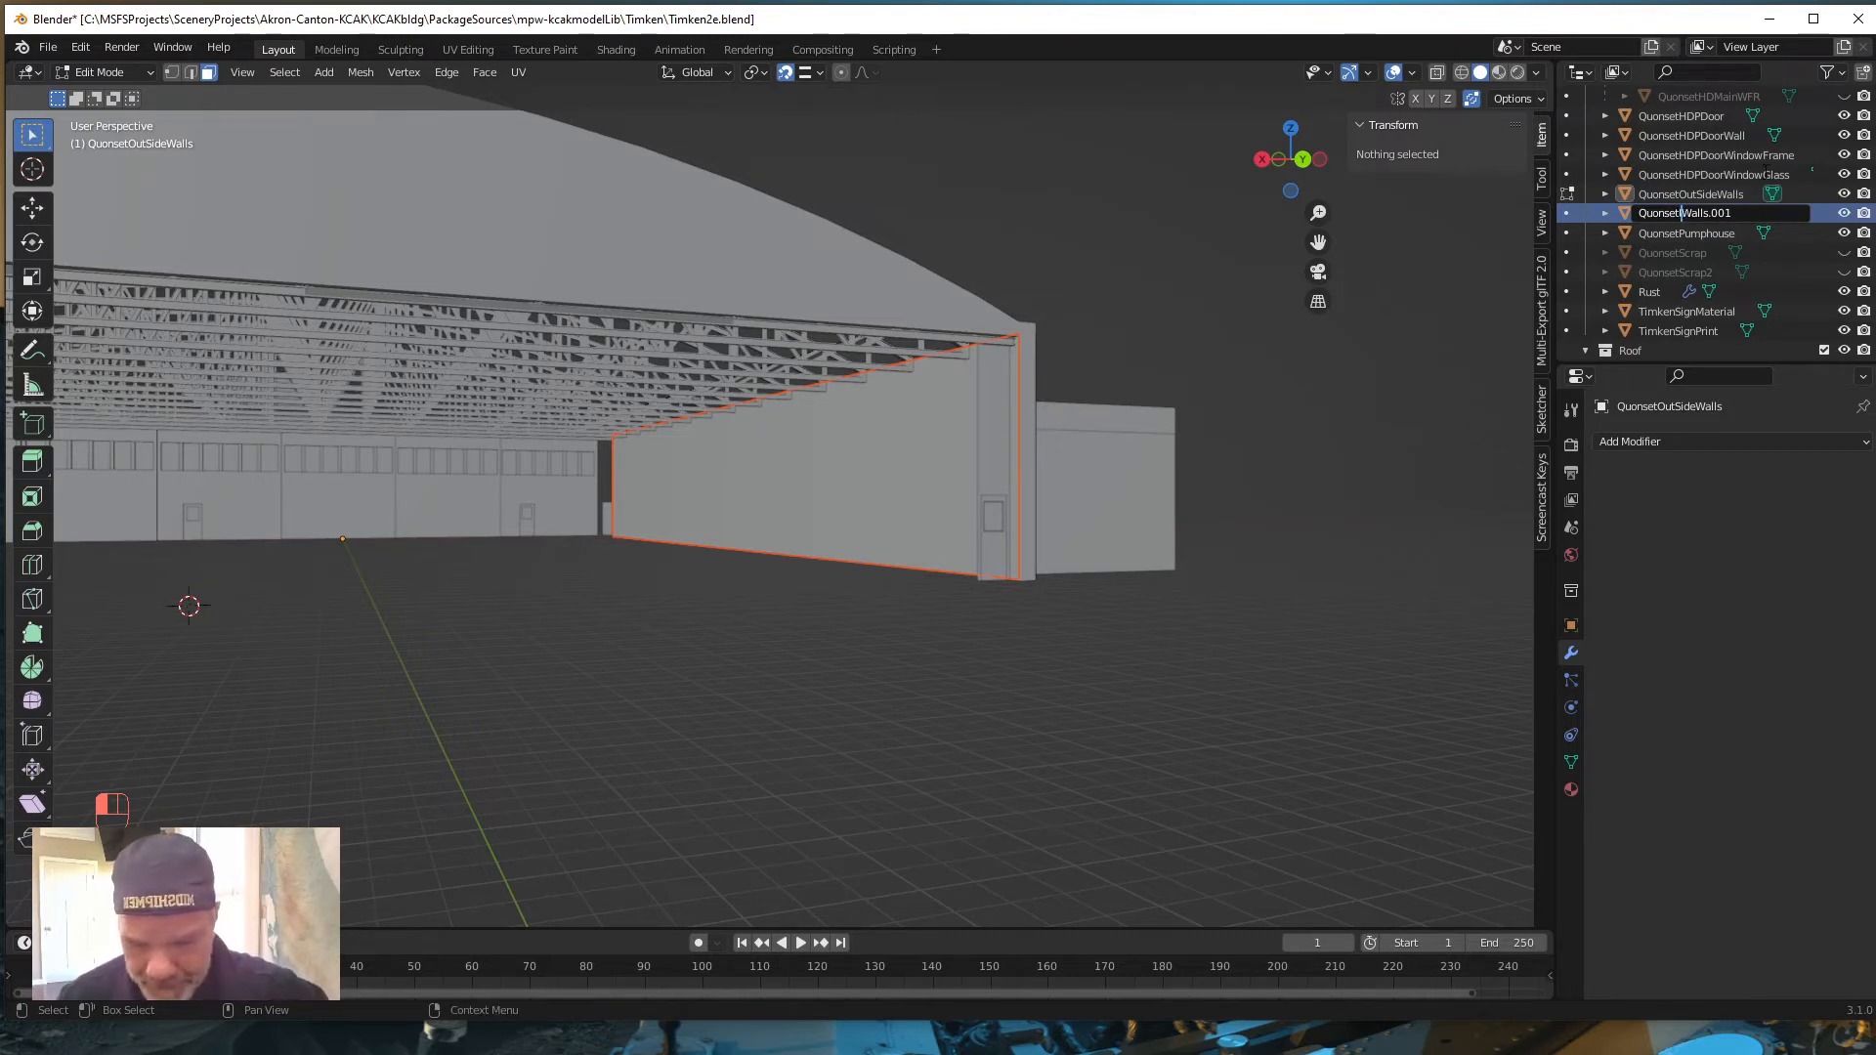
type("rior")
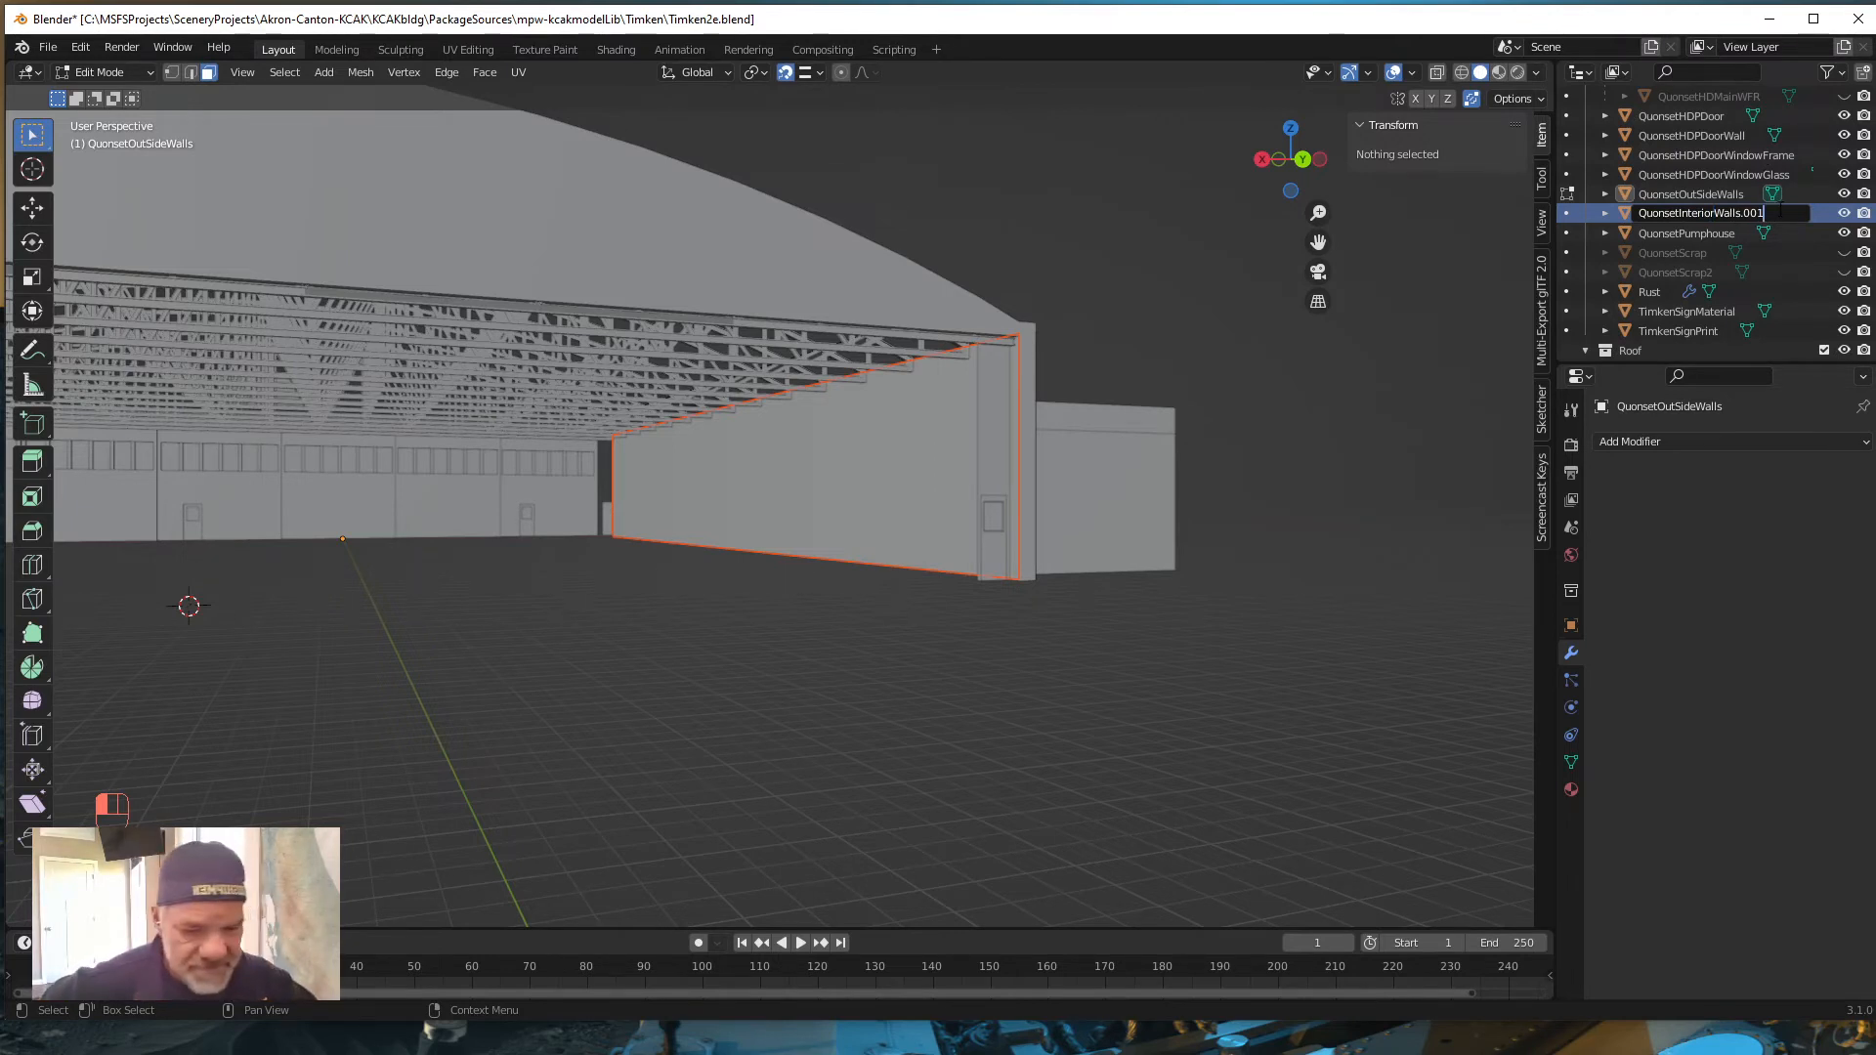
key("BackSpace")
key("BackSpace")
key("BackSpace")
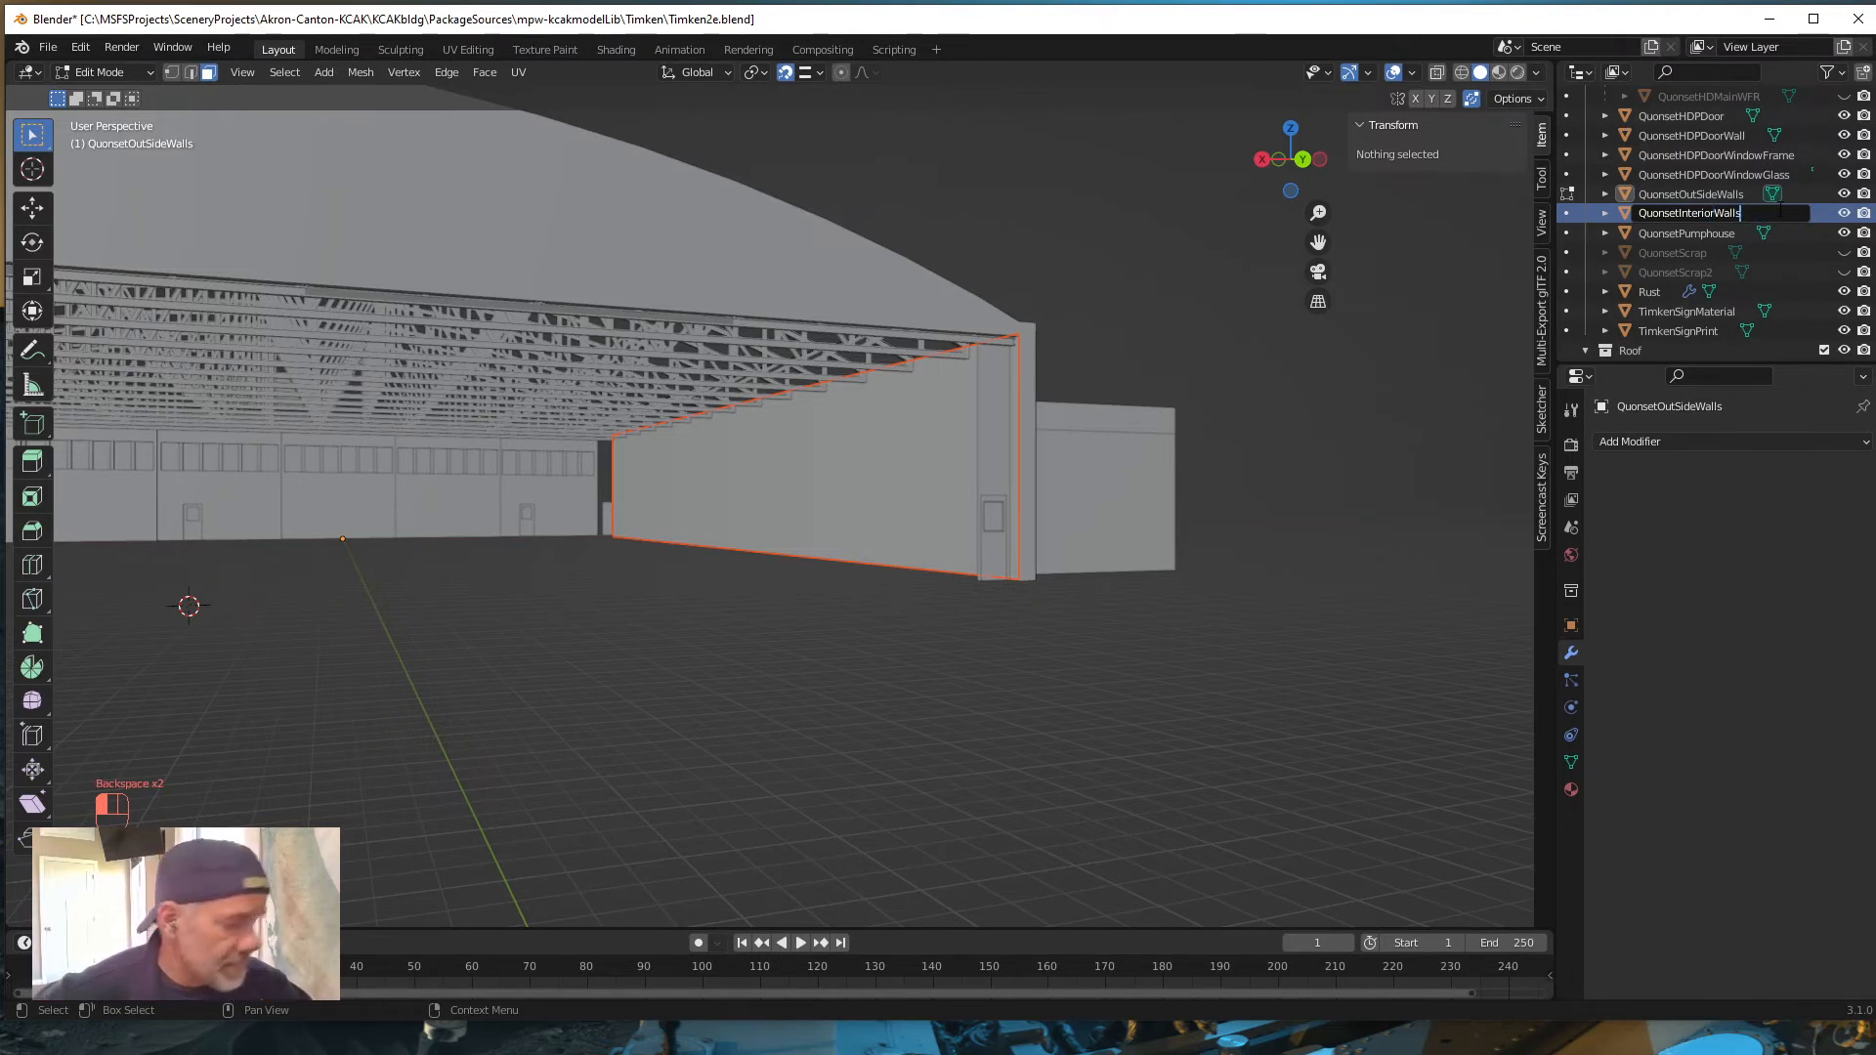
key("Return")
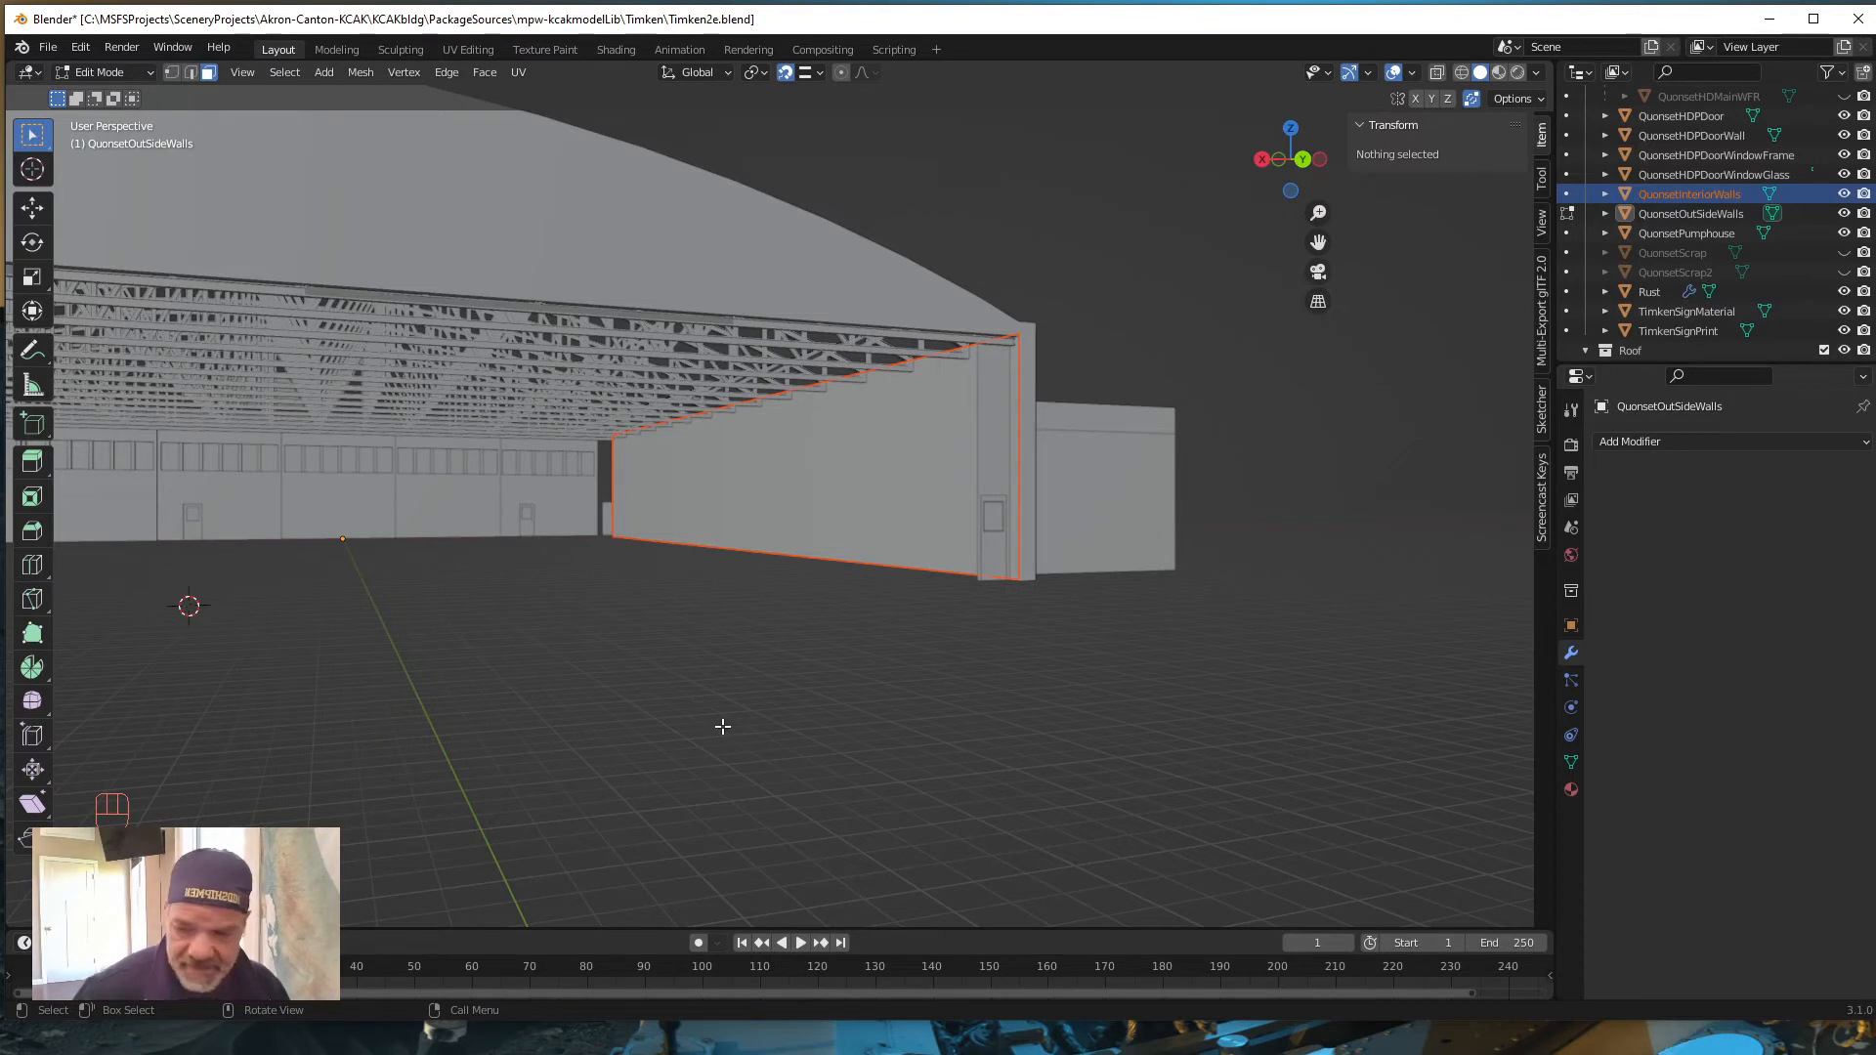
Step: Return to Object Mode and select only QuonsetInteriorWalls, bringing its full inner wall face into view
key("Tab")
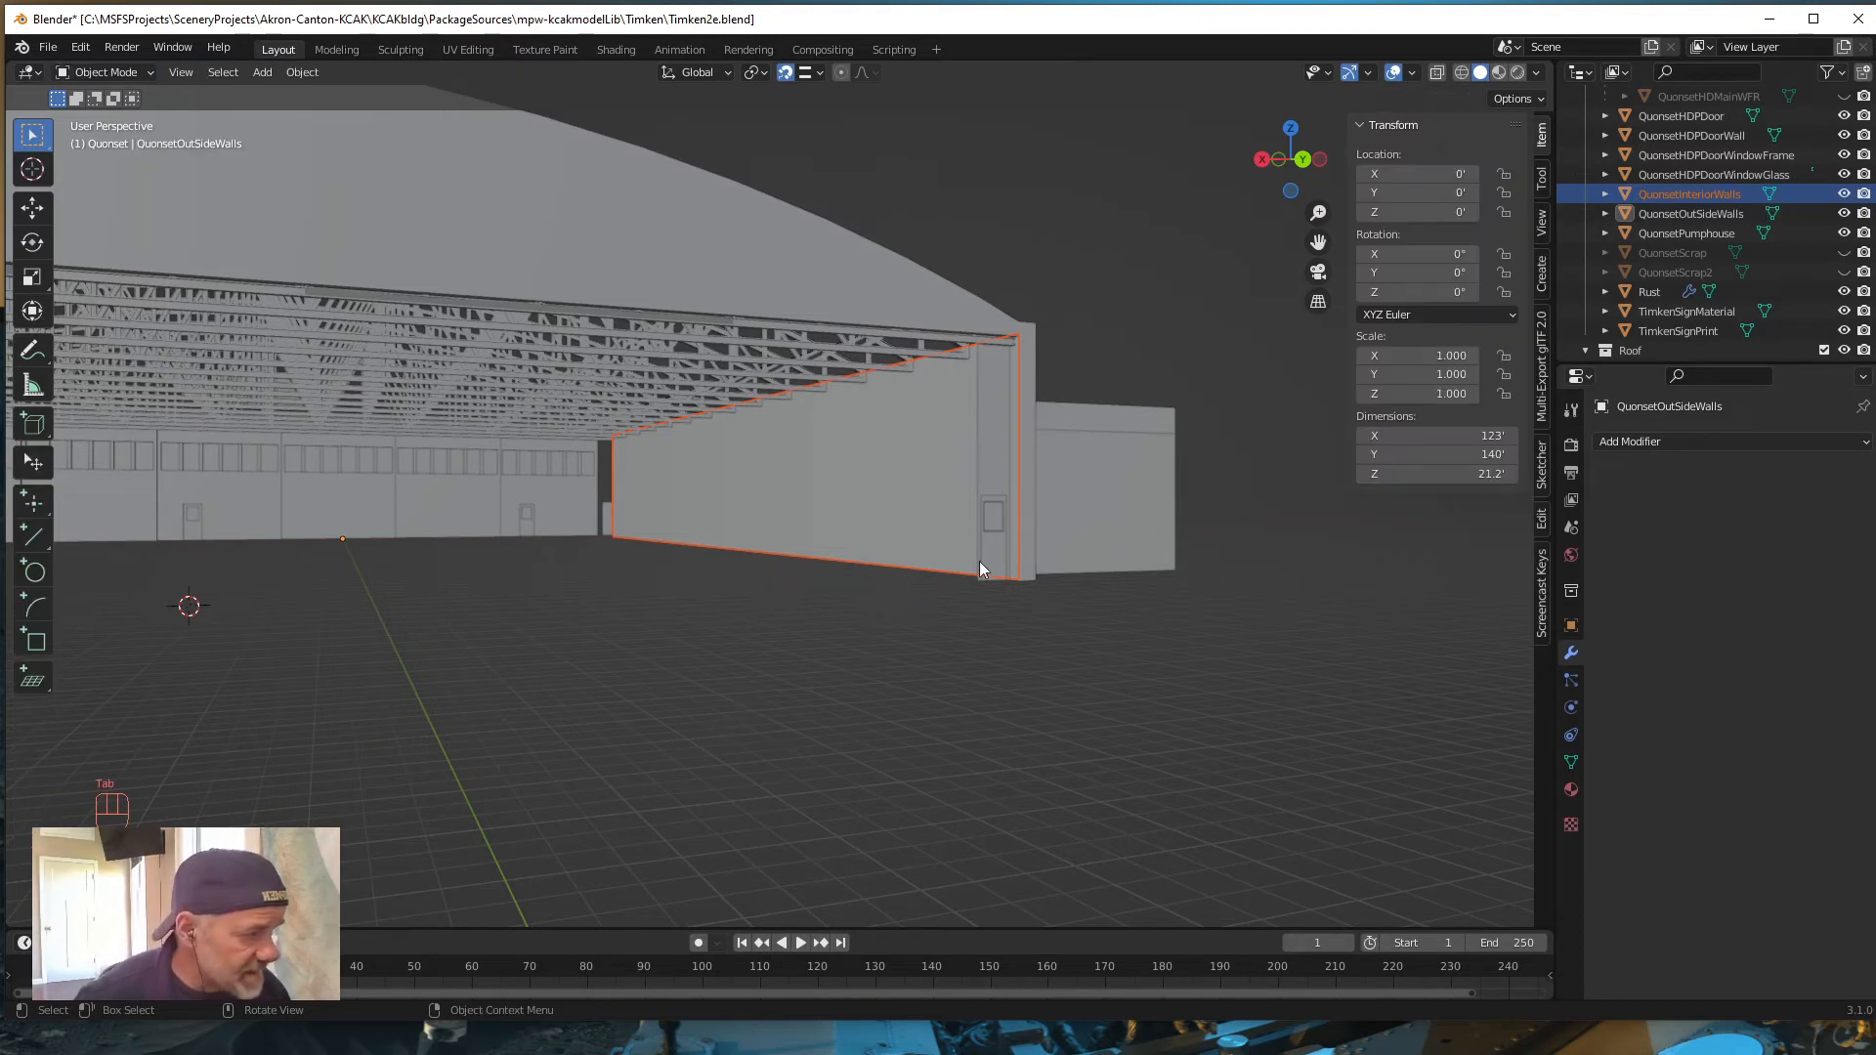
left_click(936, 549)
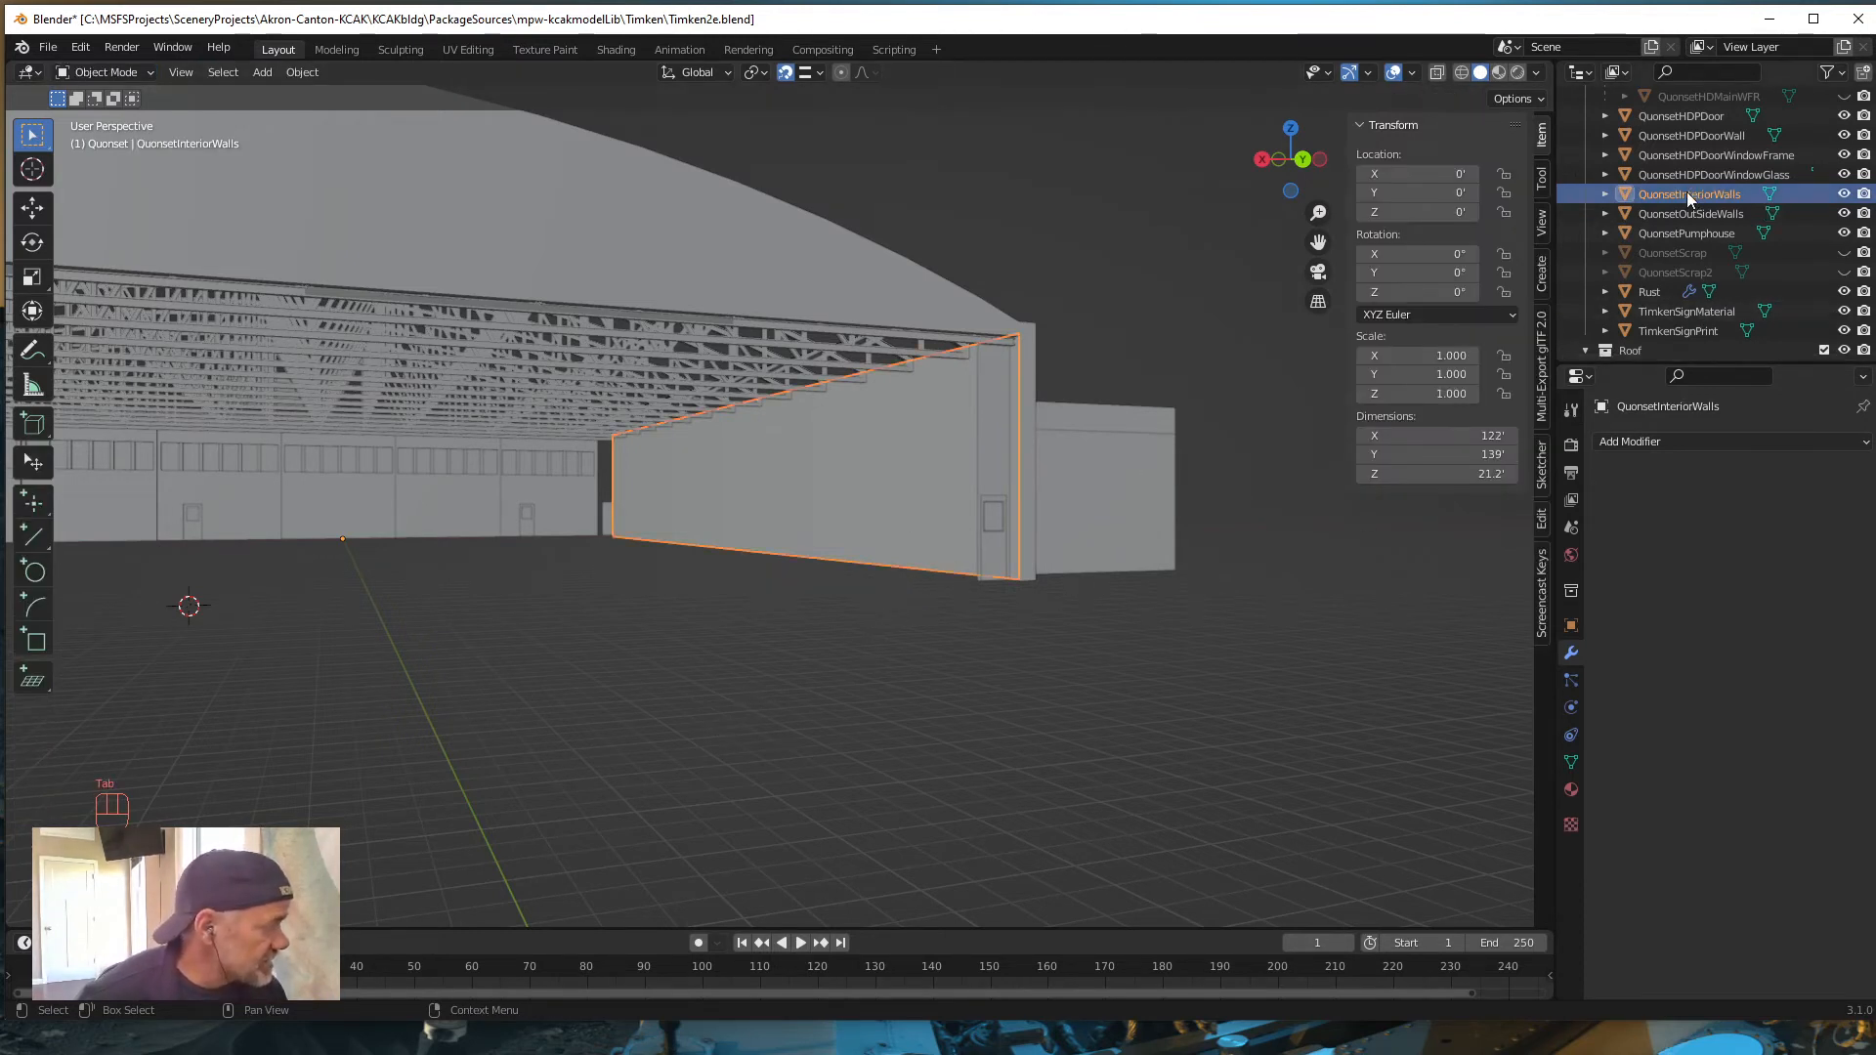
middle_click_drag(744, 849, 853, 837)
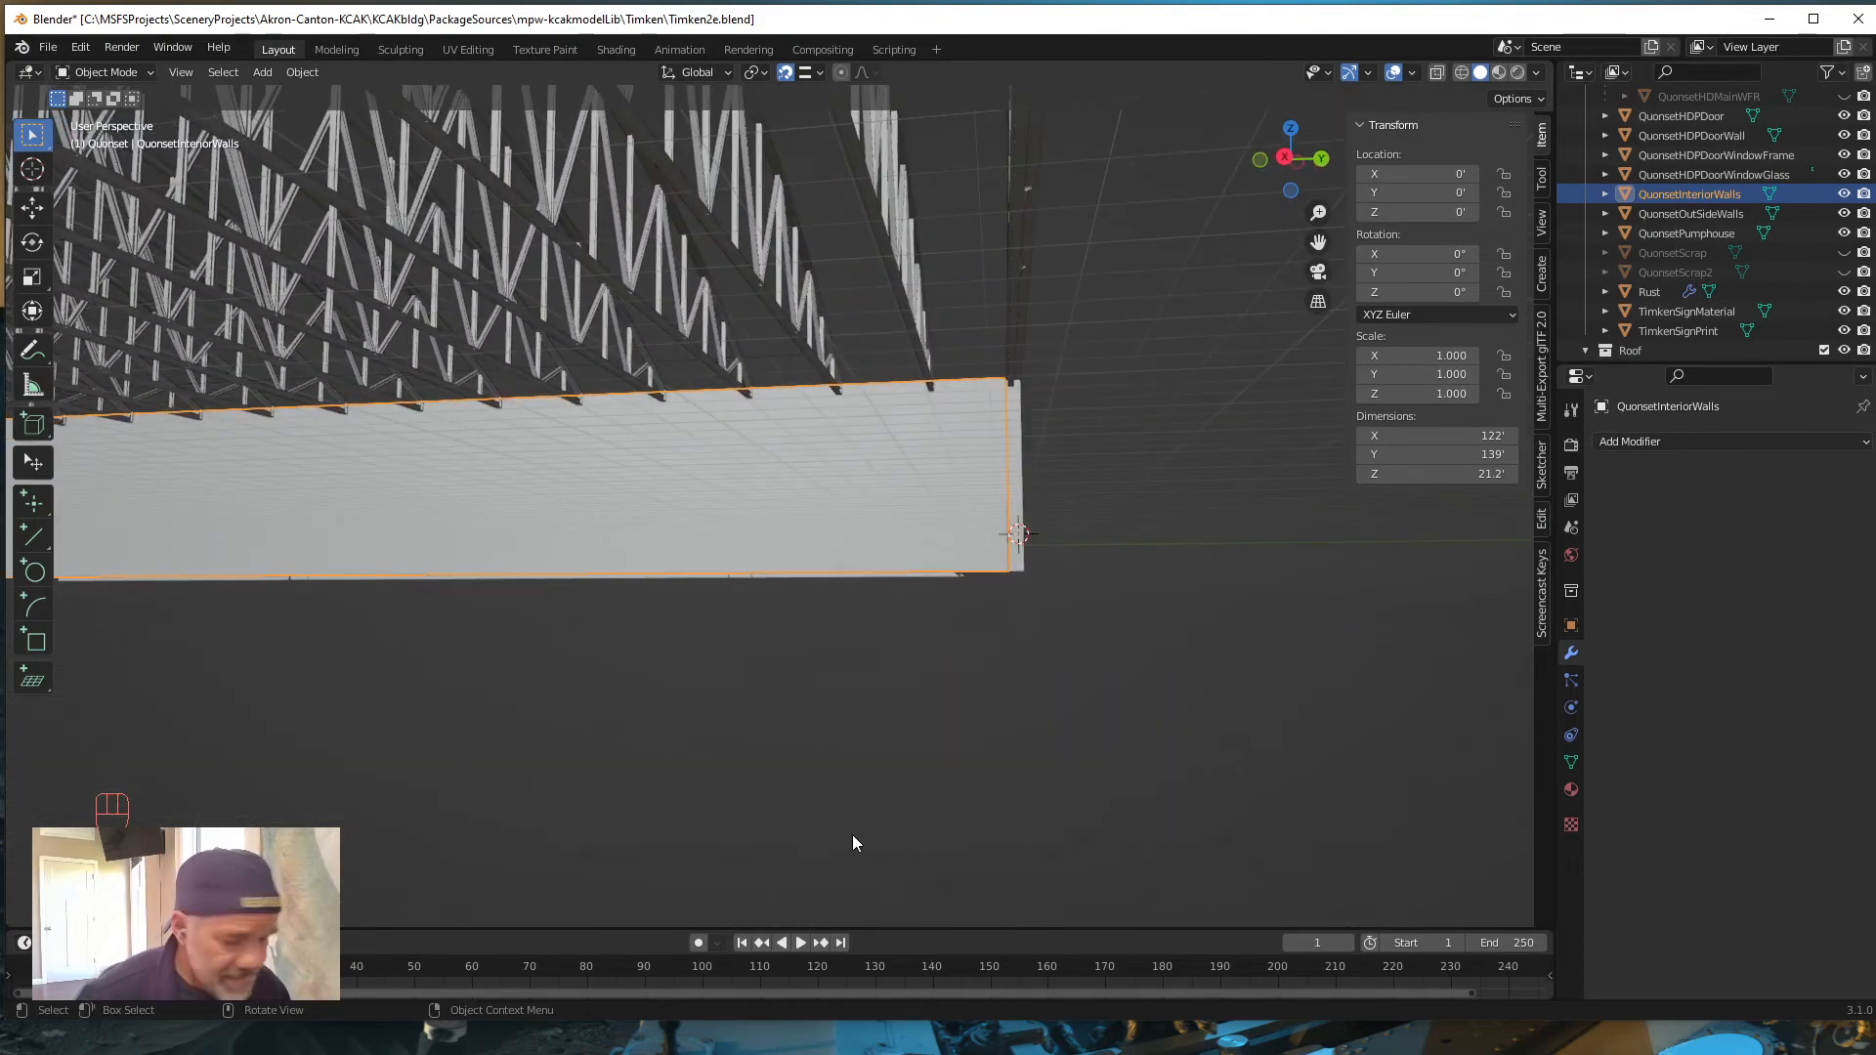
middle_click_drag(451, 813, 1013, 782, "shift")
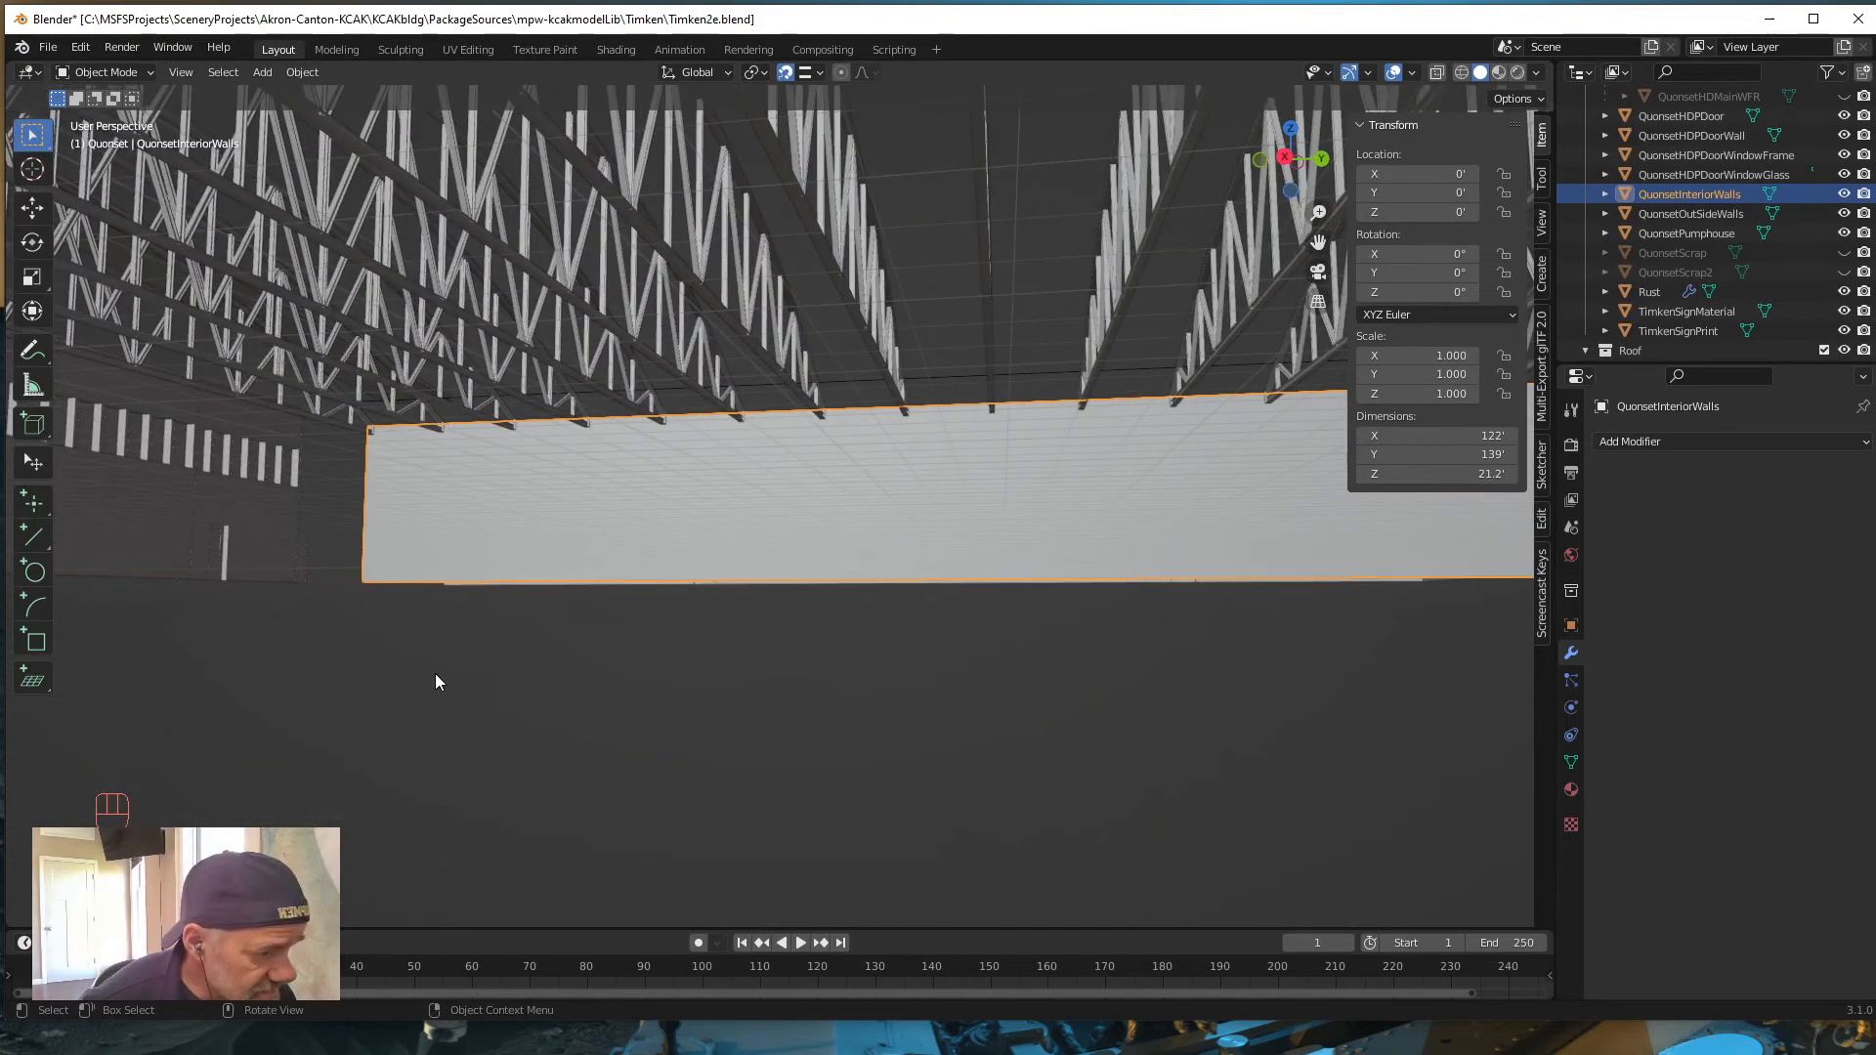
Step: Open the QuonsetInteriorWalls object in Edit Mode with the door-side end of the inner wall in close view
middle_click_drag(436, 678, 1075, 620)
scroll(524, 523, "up", 3)
scroll(523, 520, "up", 4)
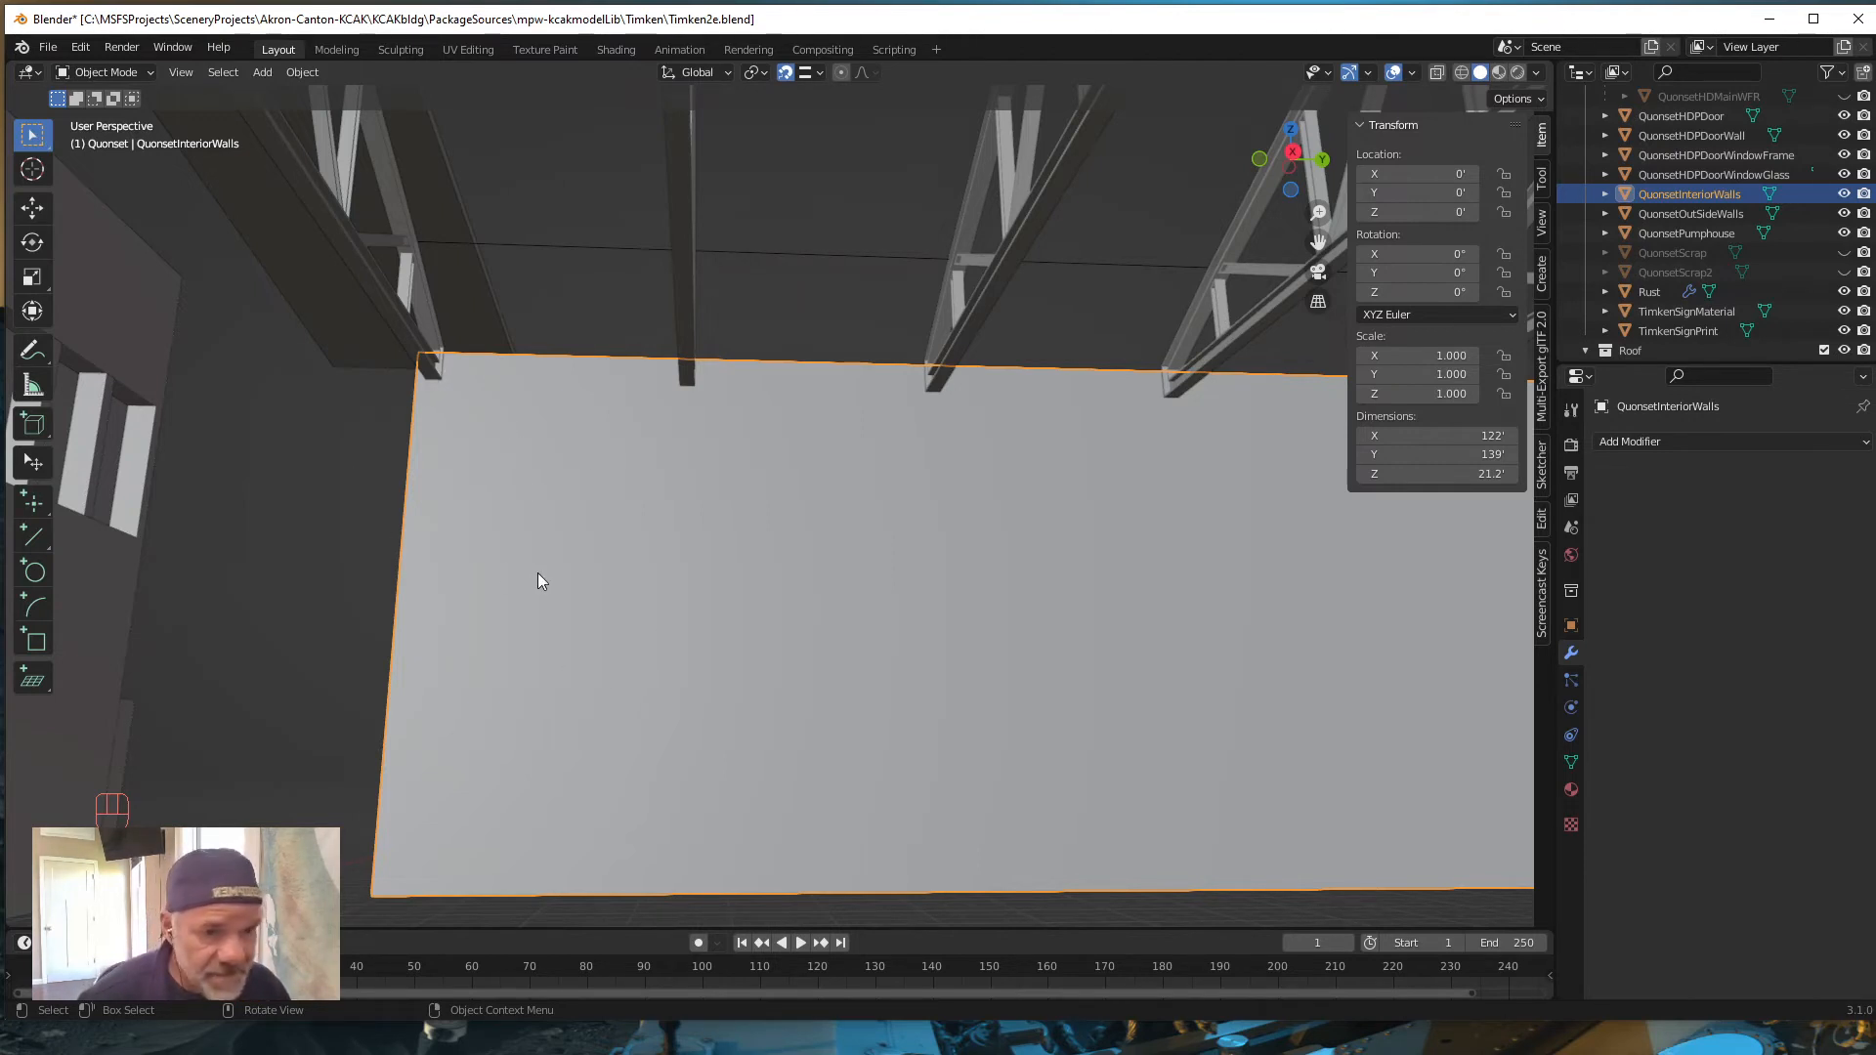
key("Tab")
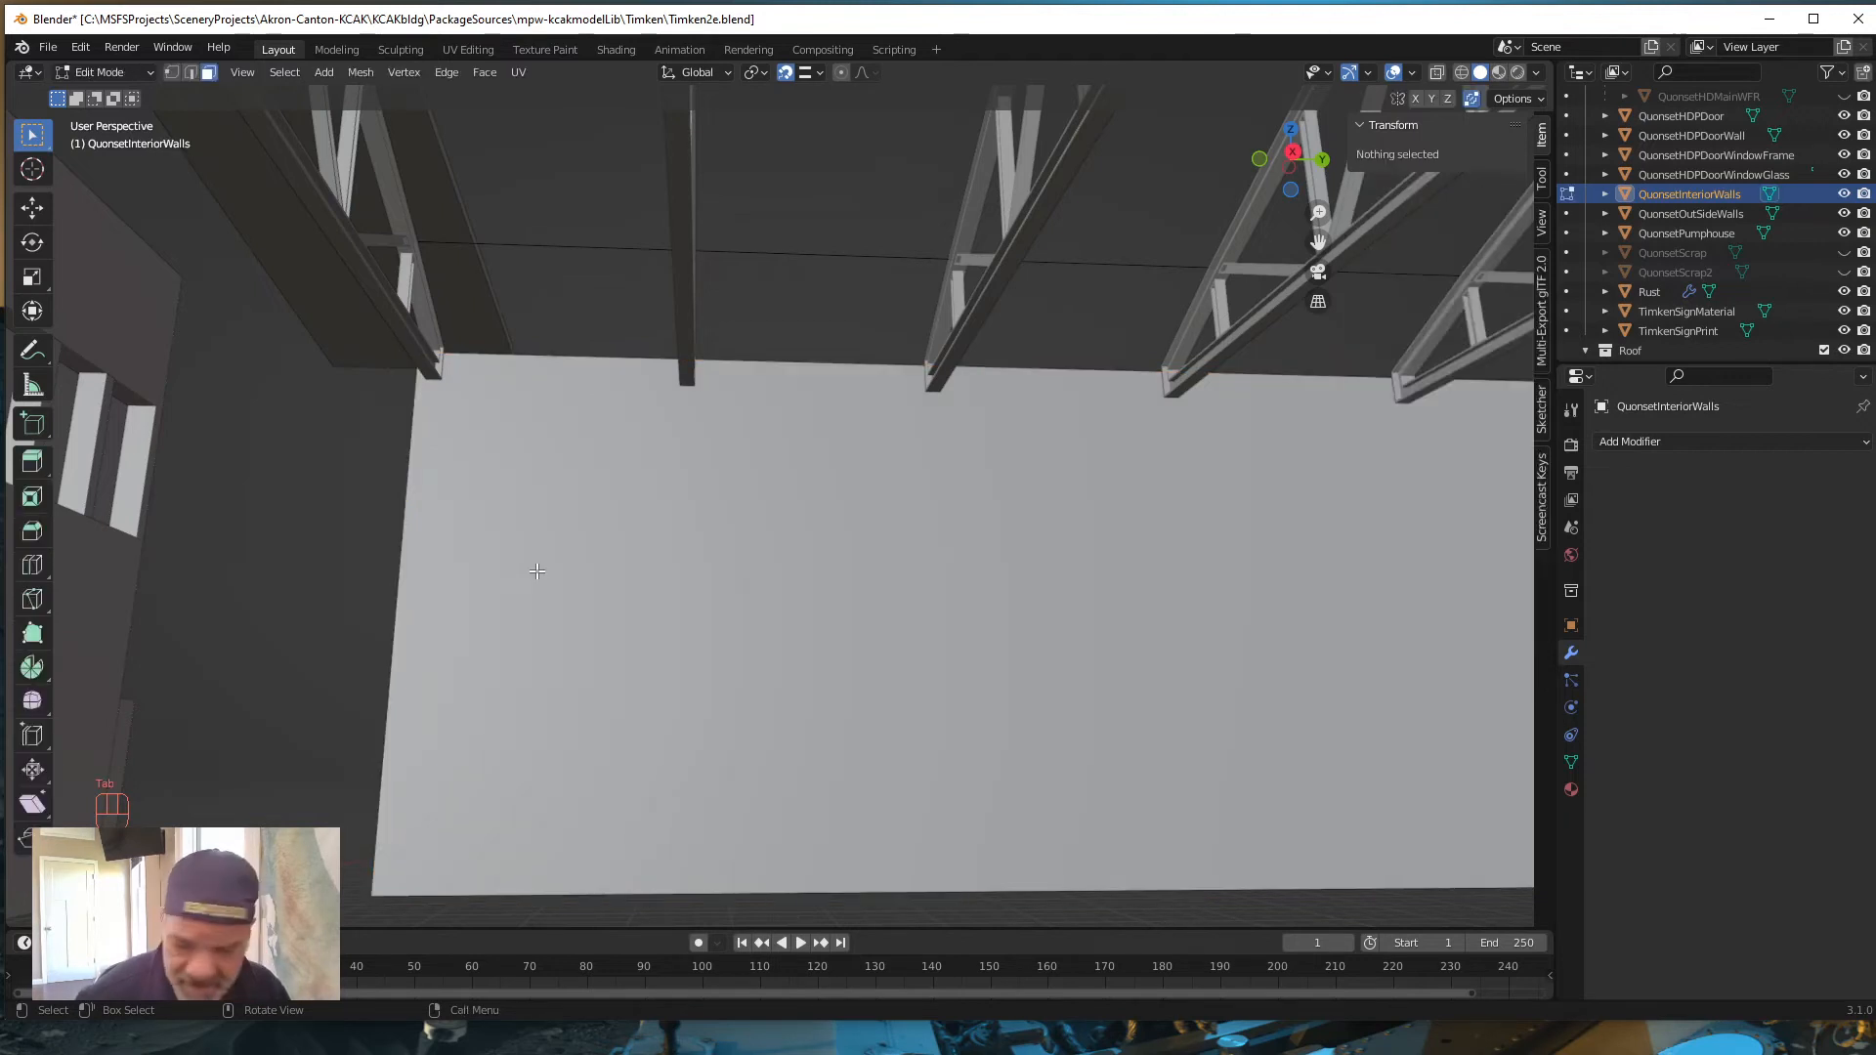
key("ctrl")
key("ctrl+r")
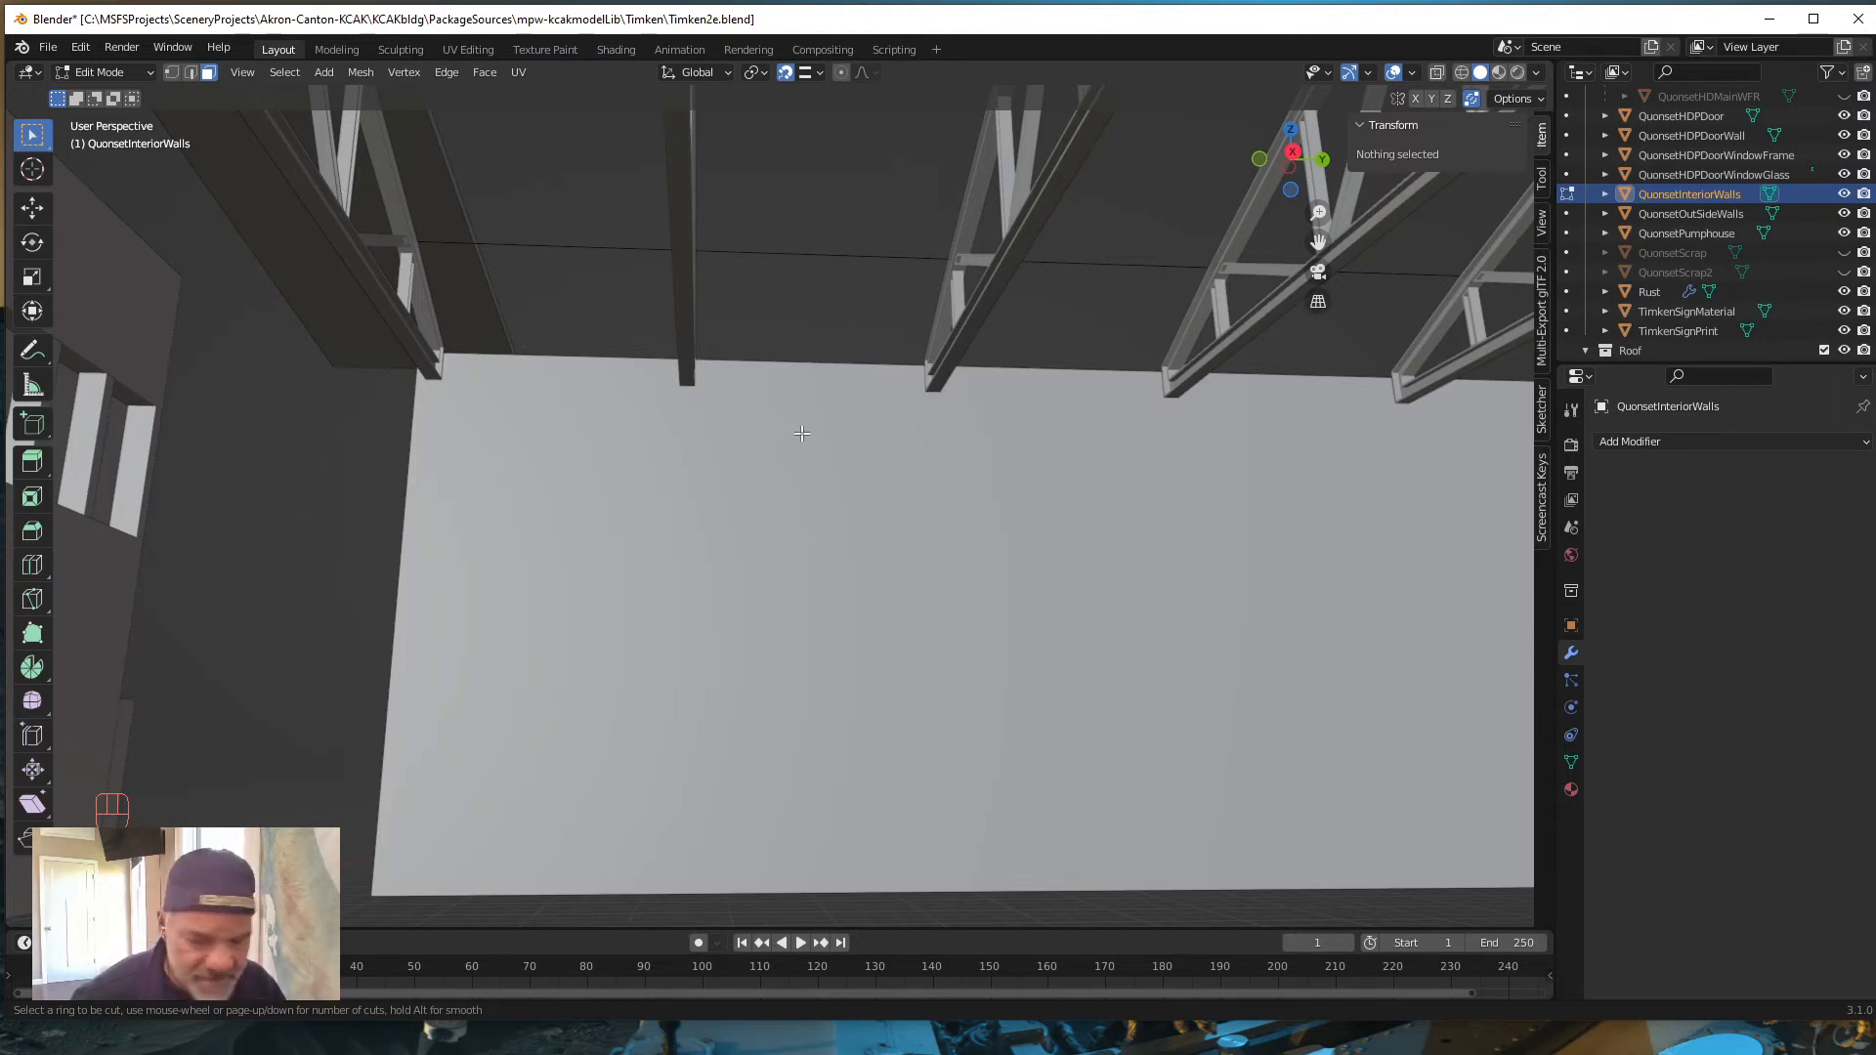
key("Escape")
scroll(807, 498, "down", 5)
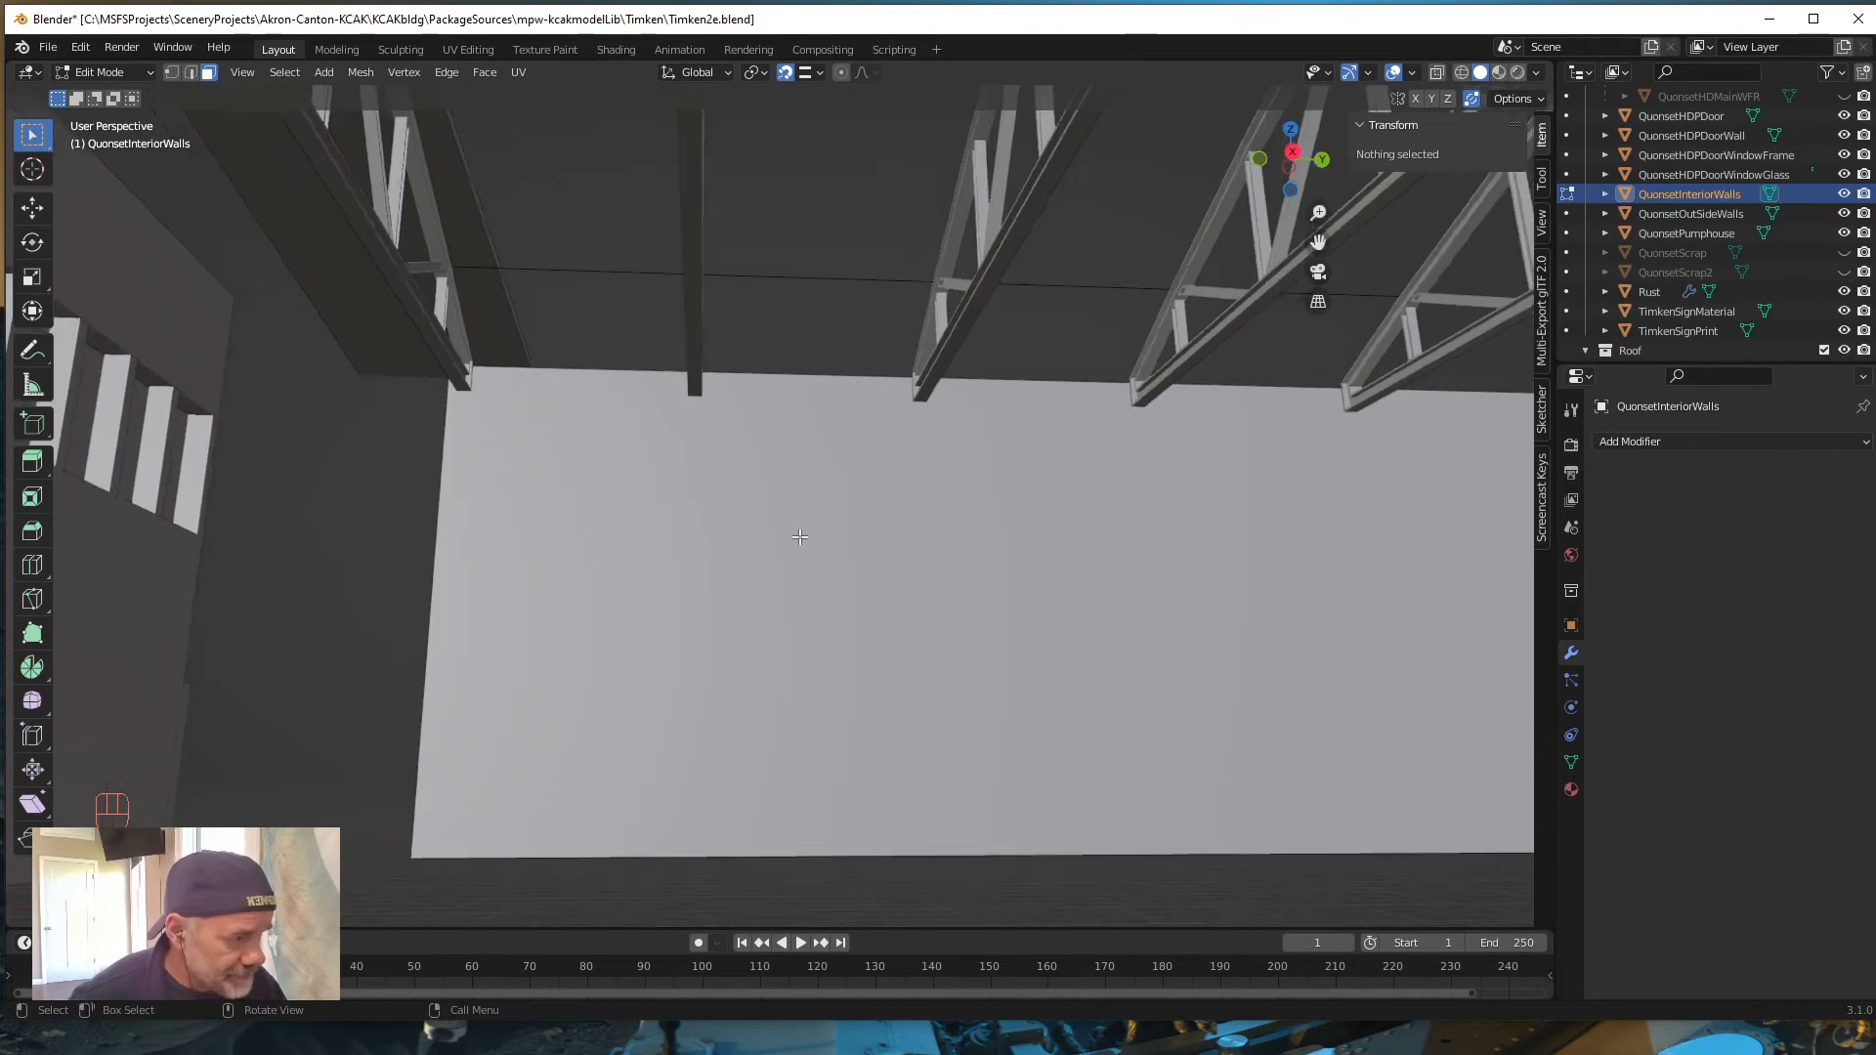
scroll(811, 537, "down", 4)
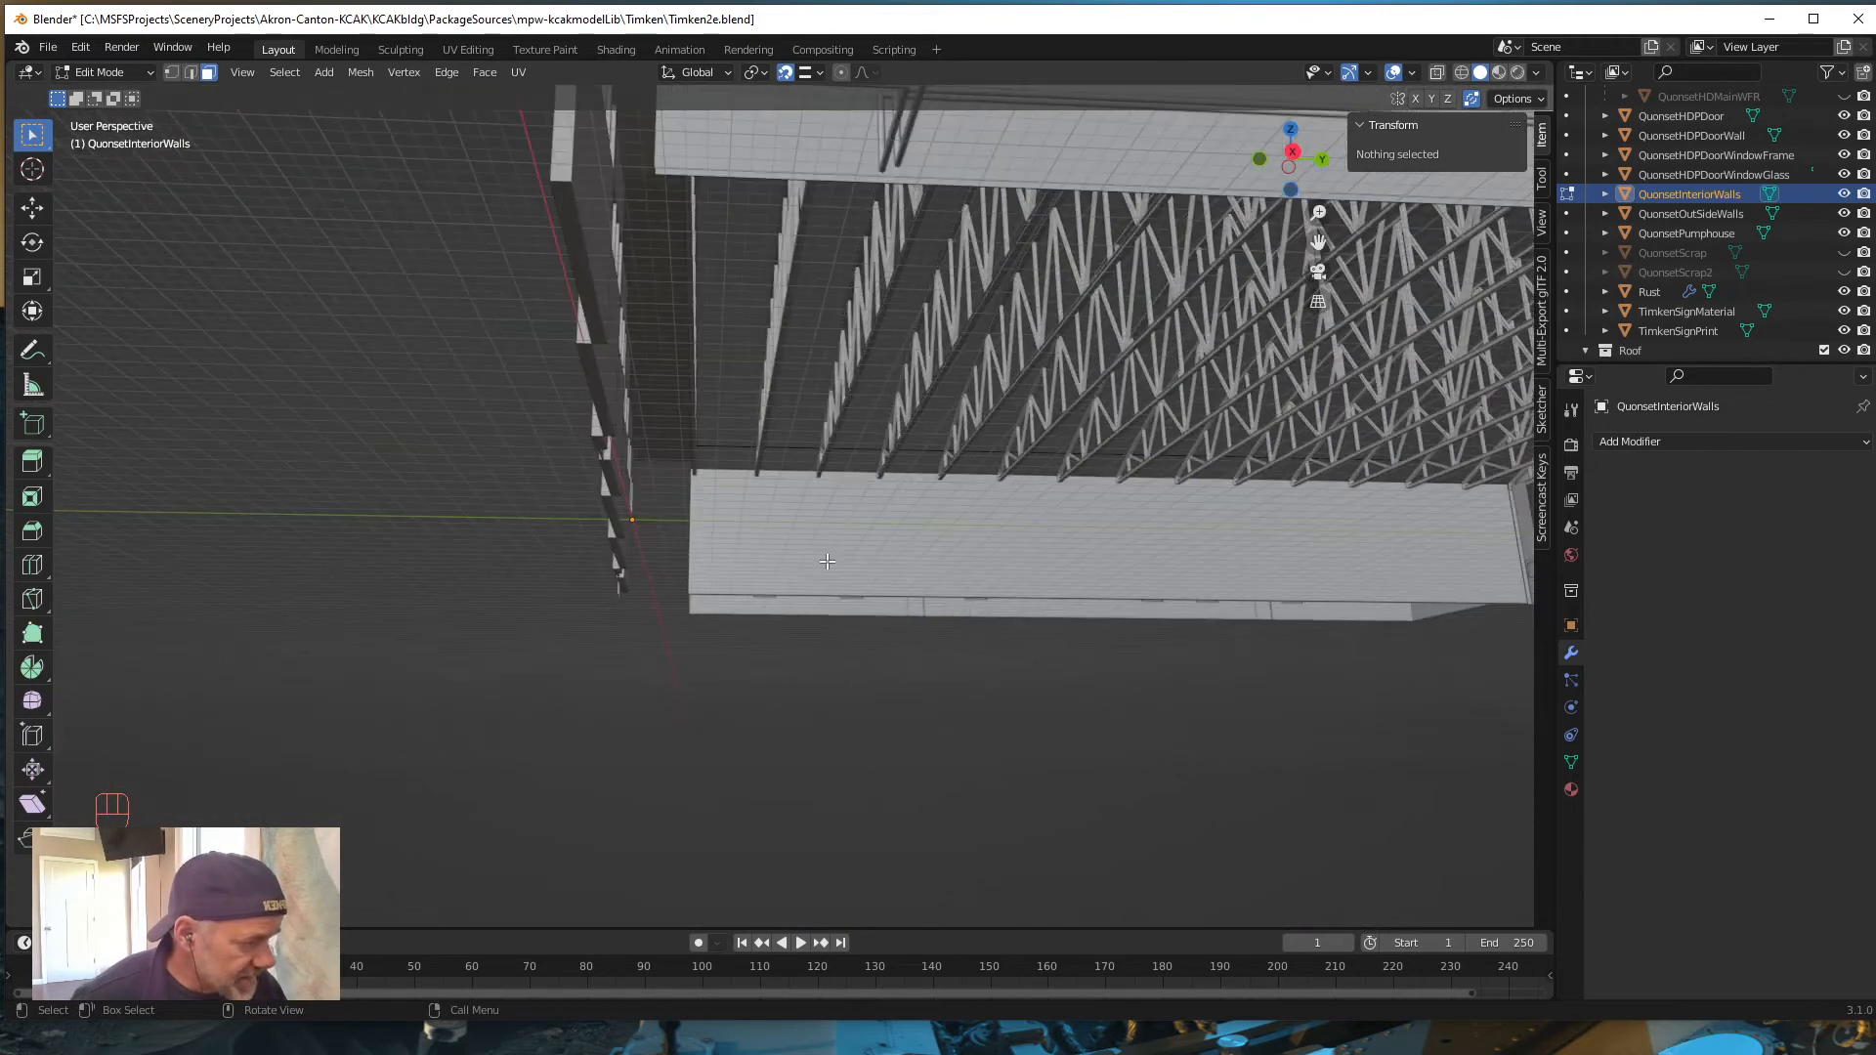
key("ctrl")
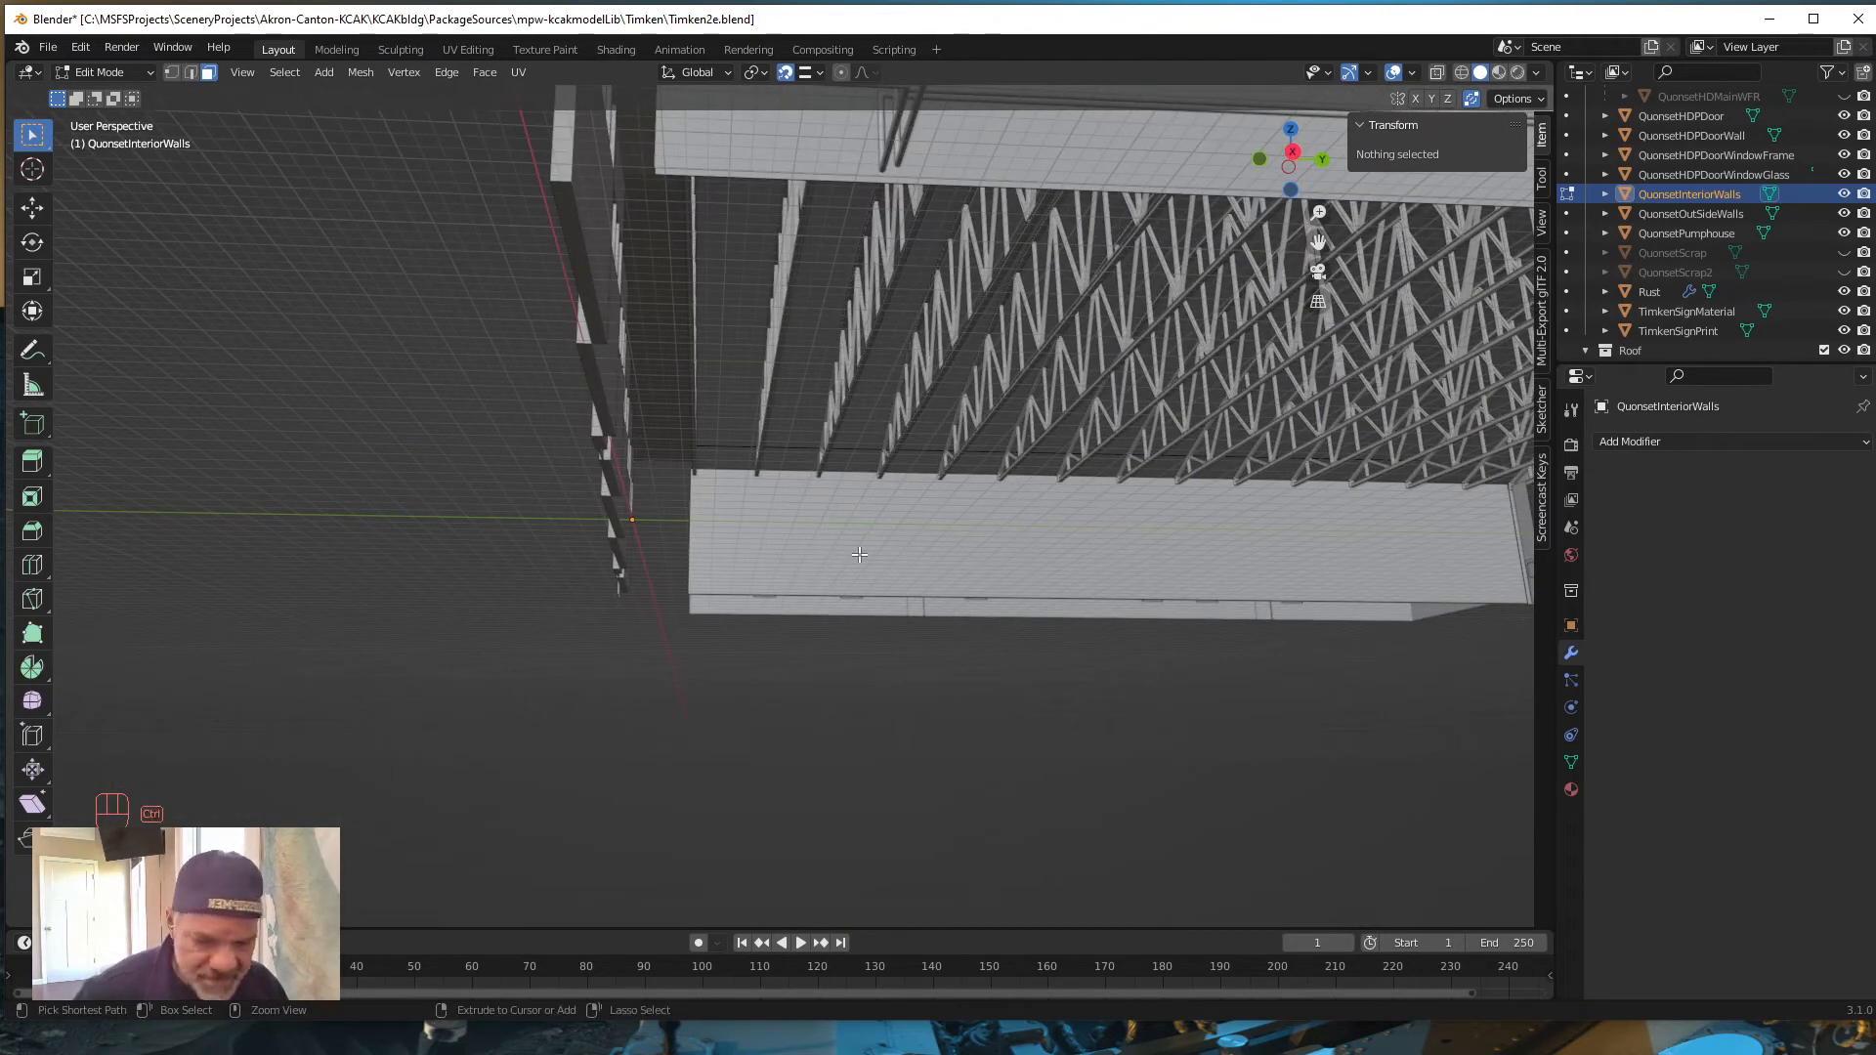
key("ctrl+r")
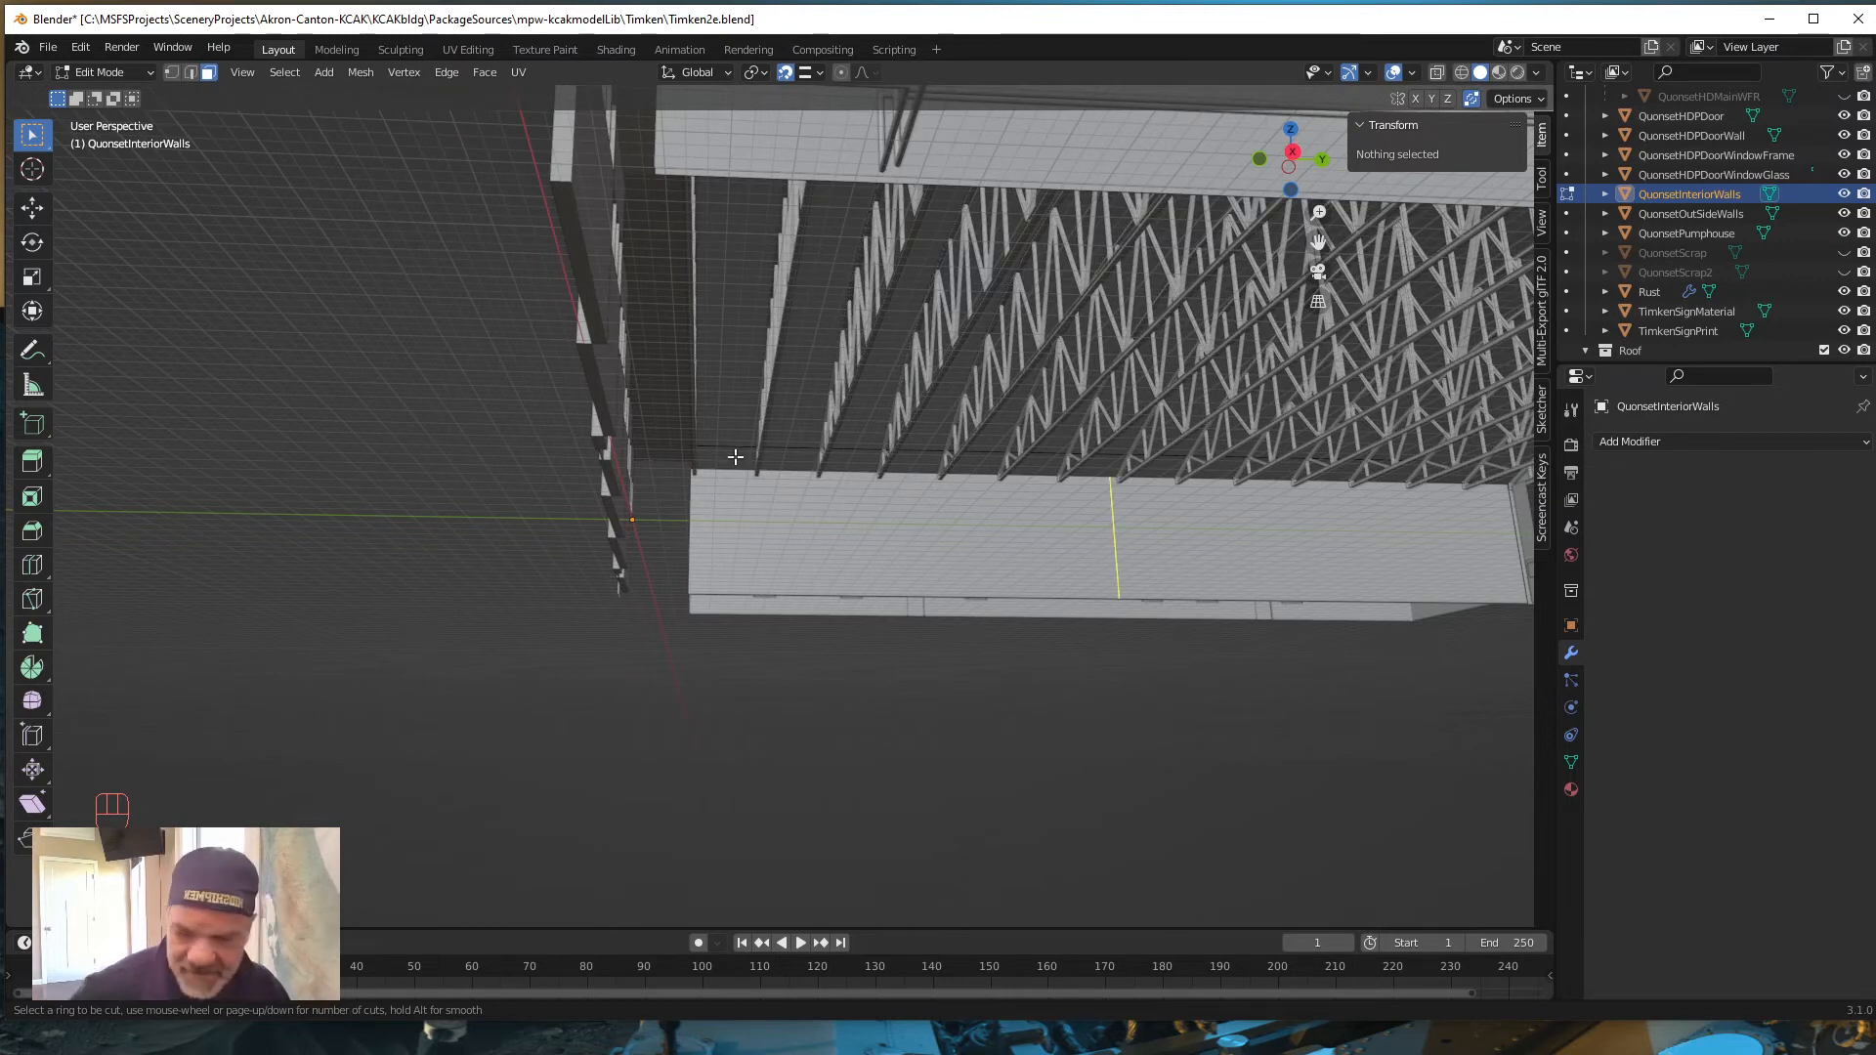
key("Escape")
scroll(736, 556, "up", 4)
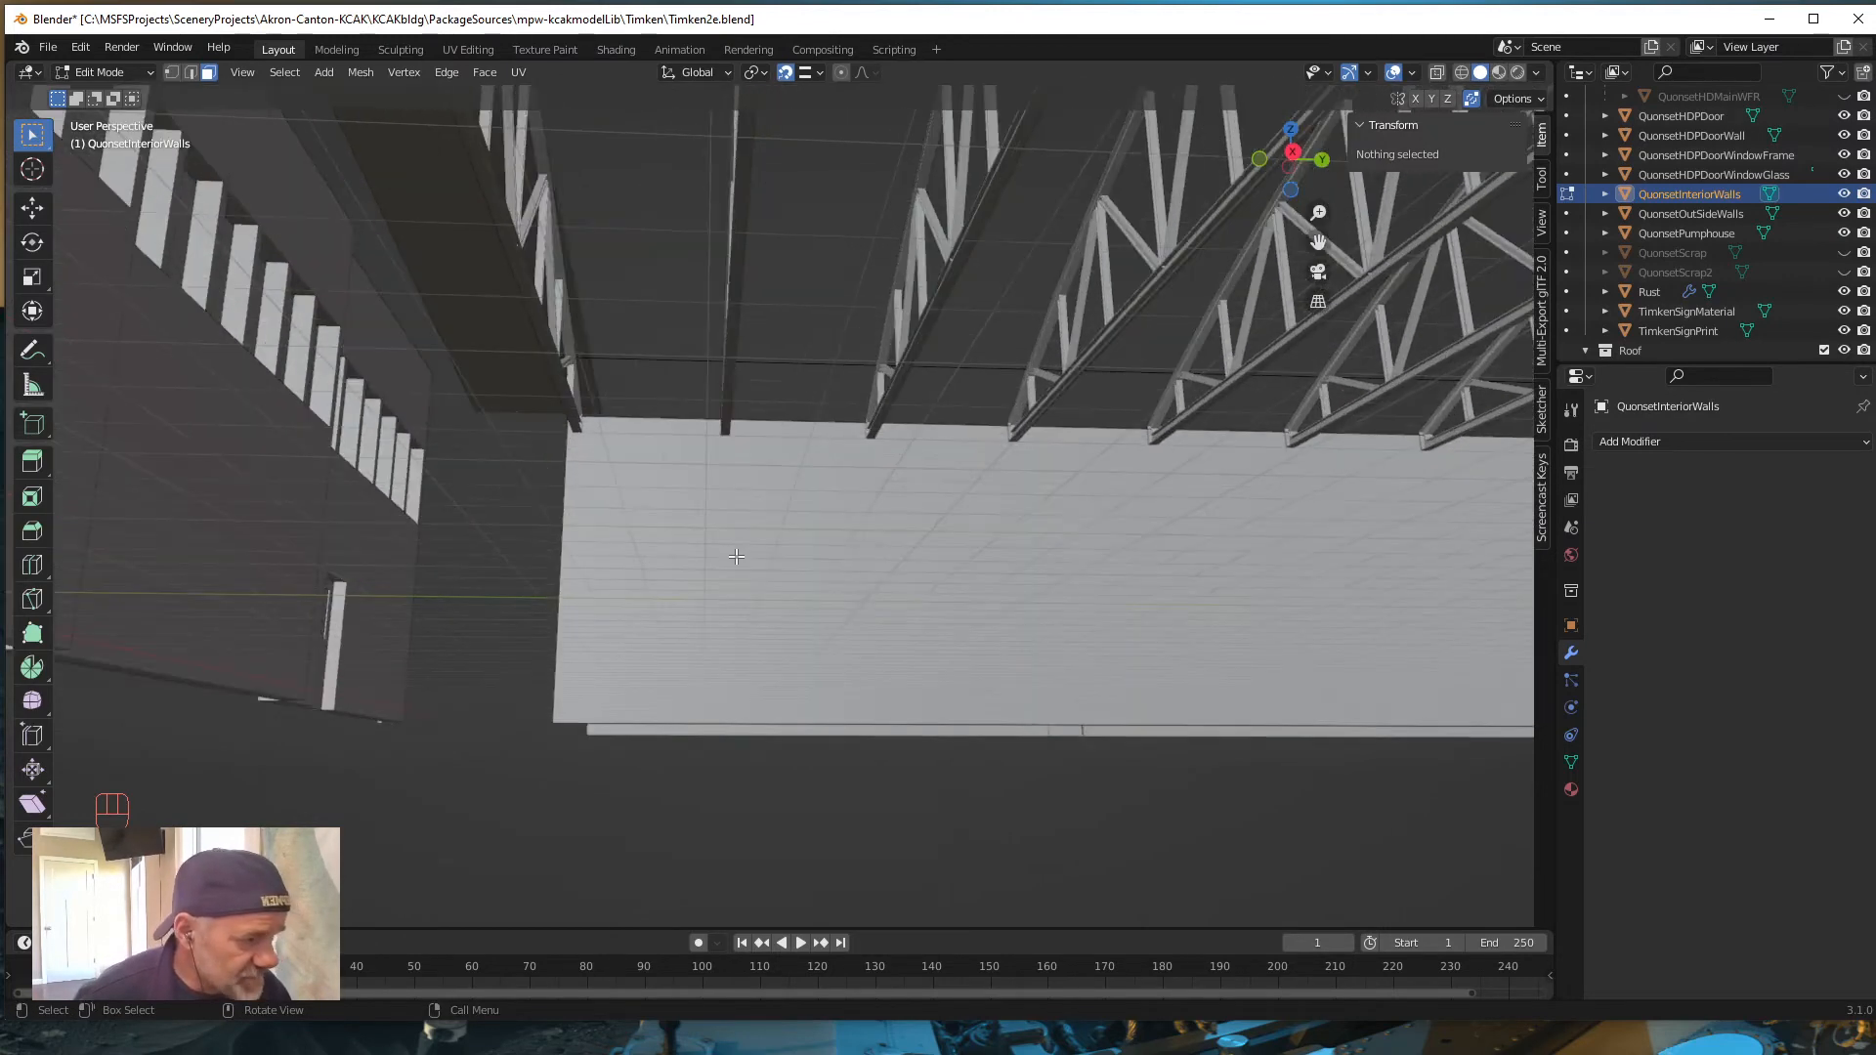
scroll(736, 556, "up", 5)
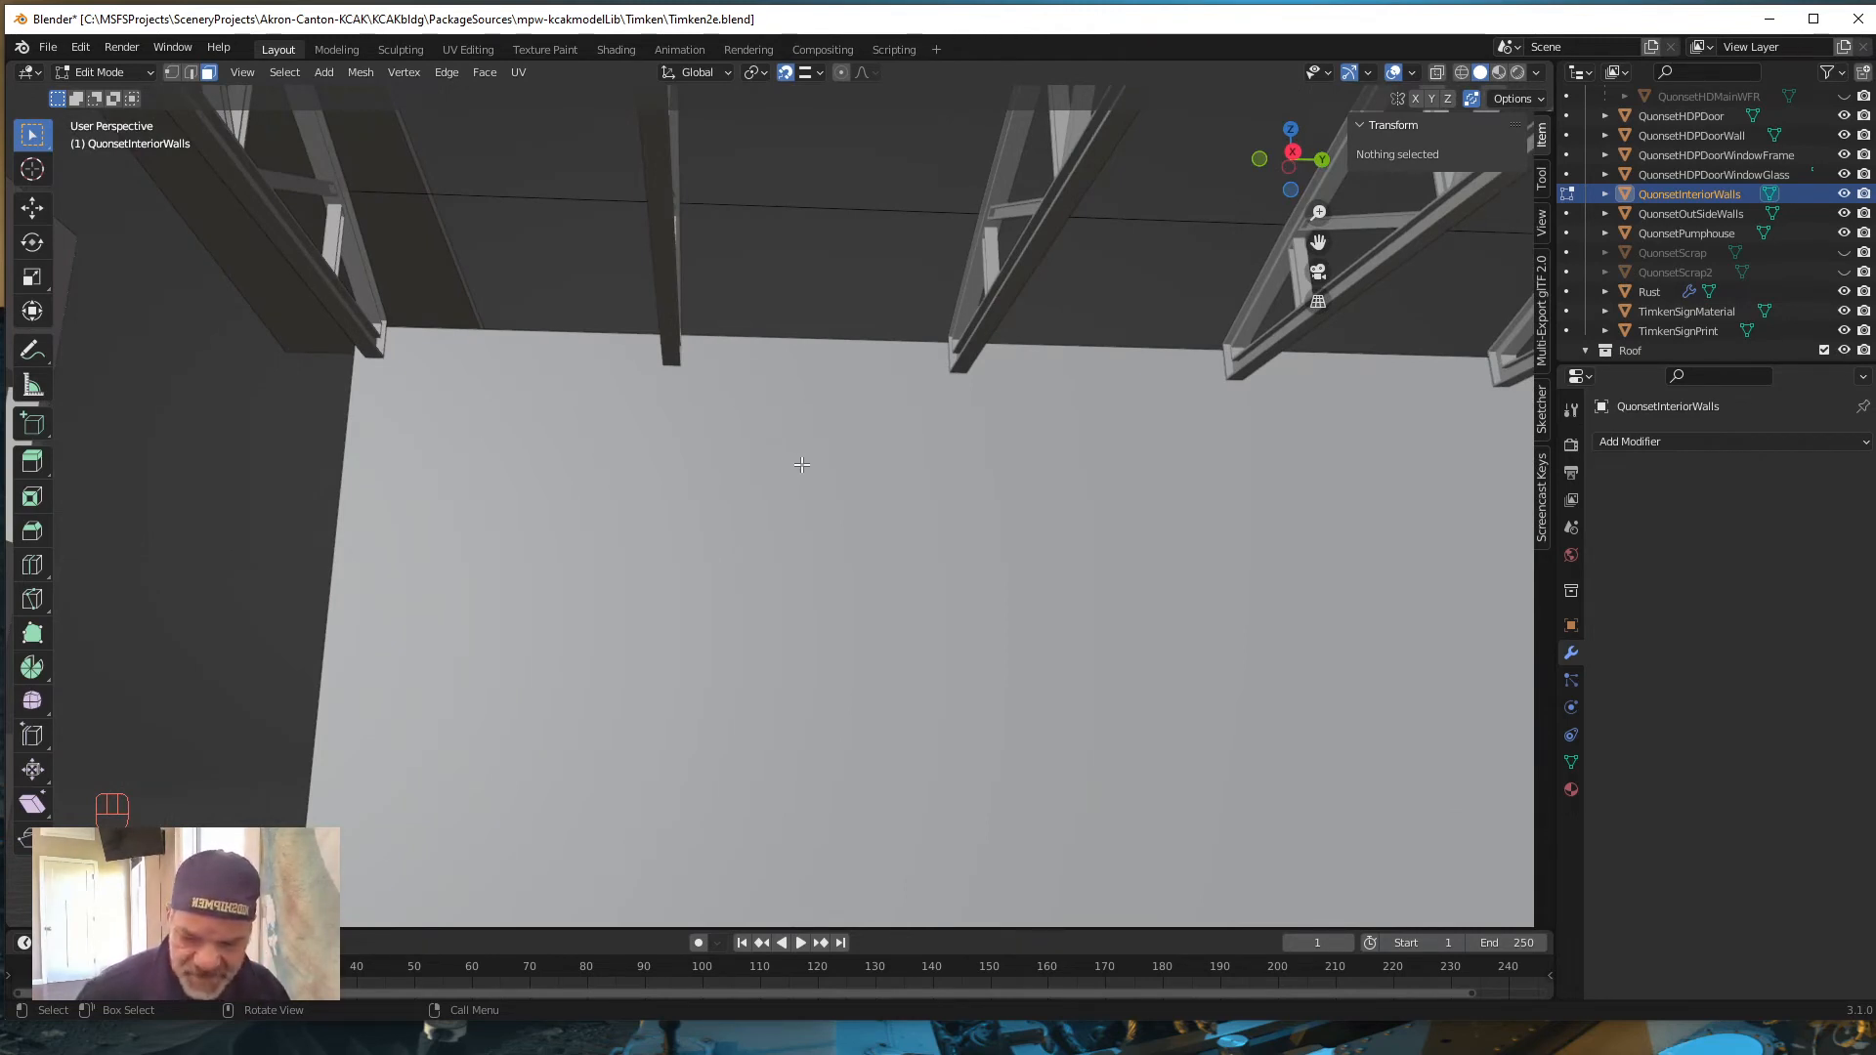
Step: Add two vertical loop cuts on the inner wall along both sides of the first truss end, at Y about 6.5' and 5.92'
key("ctrl")
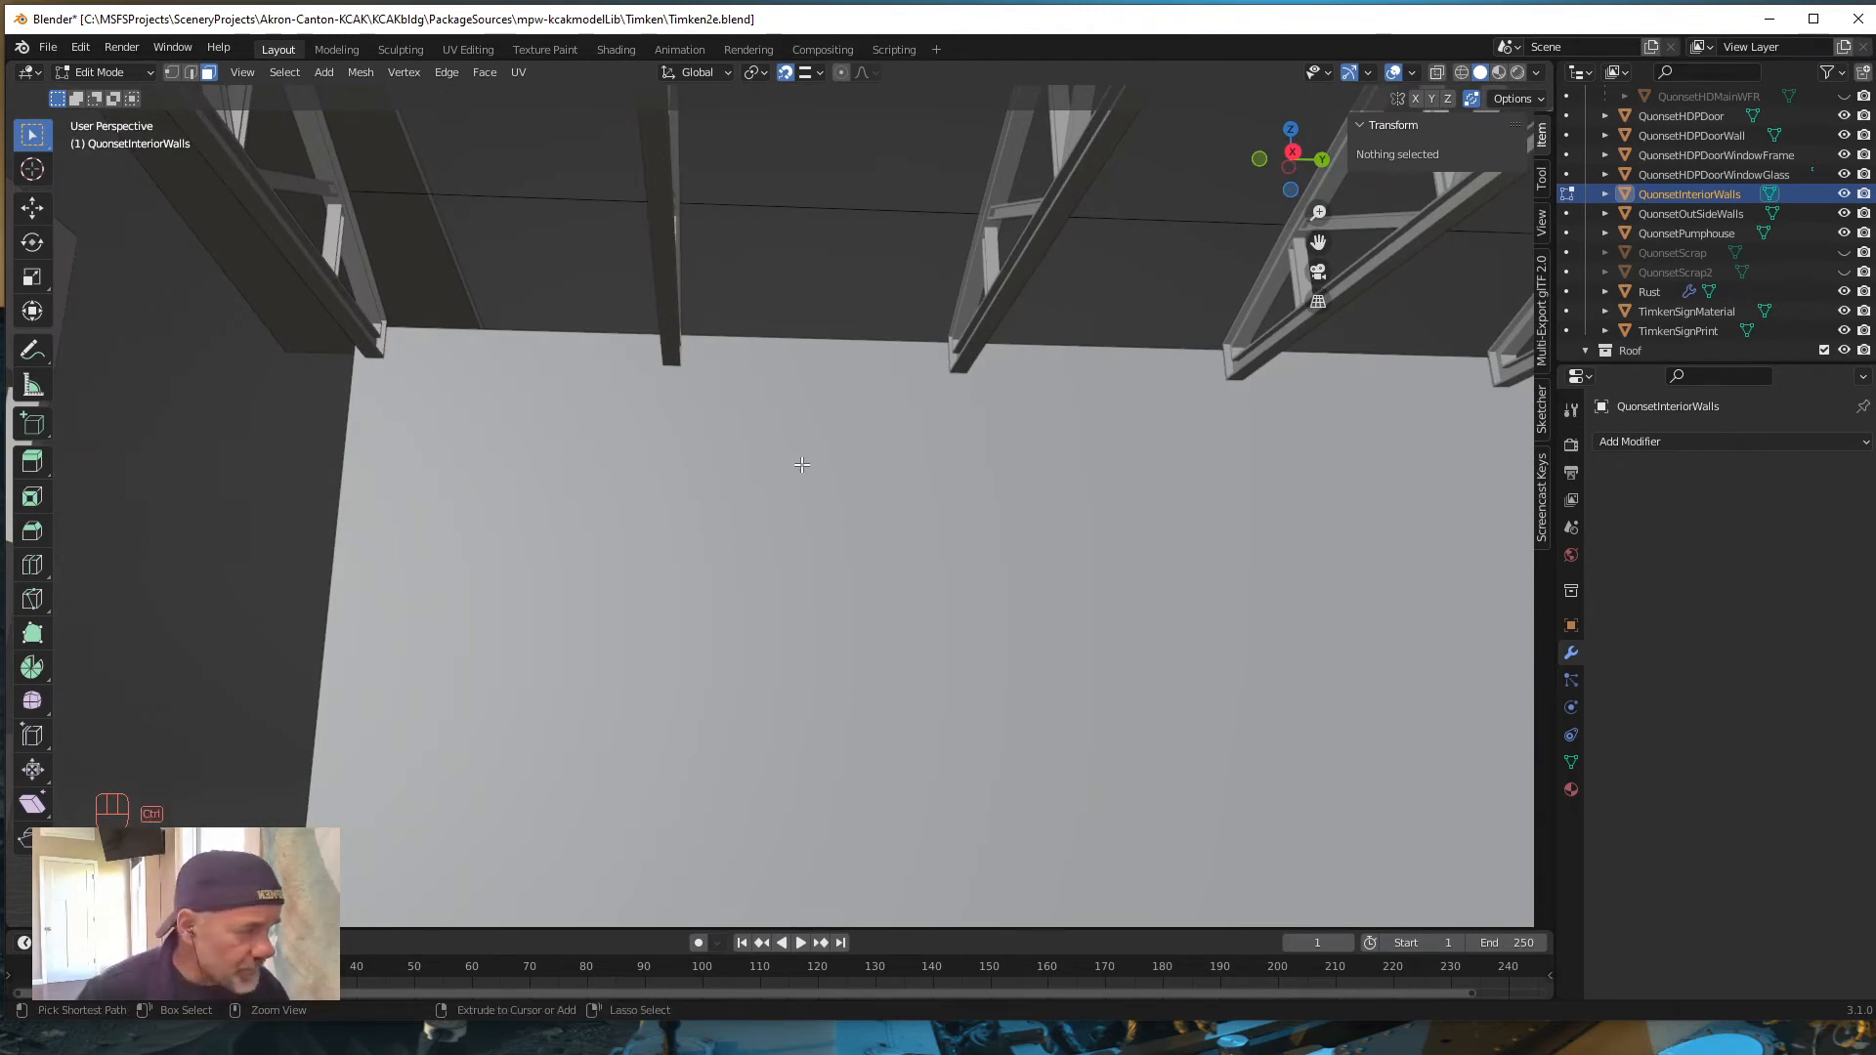
key("ctrl+r")
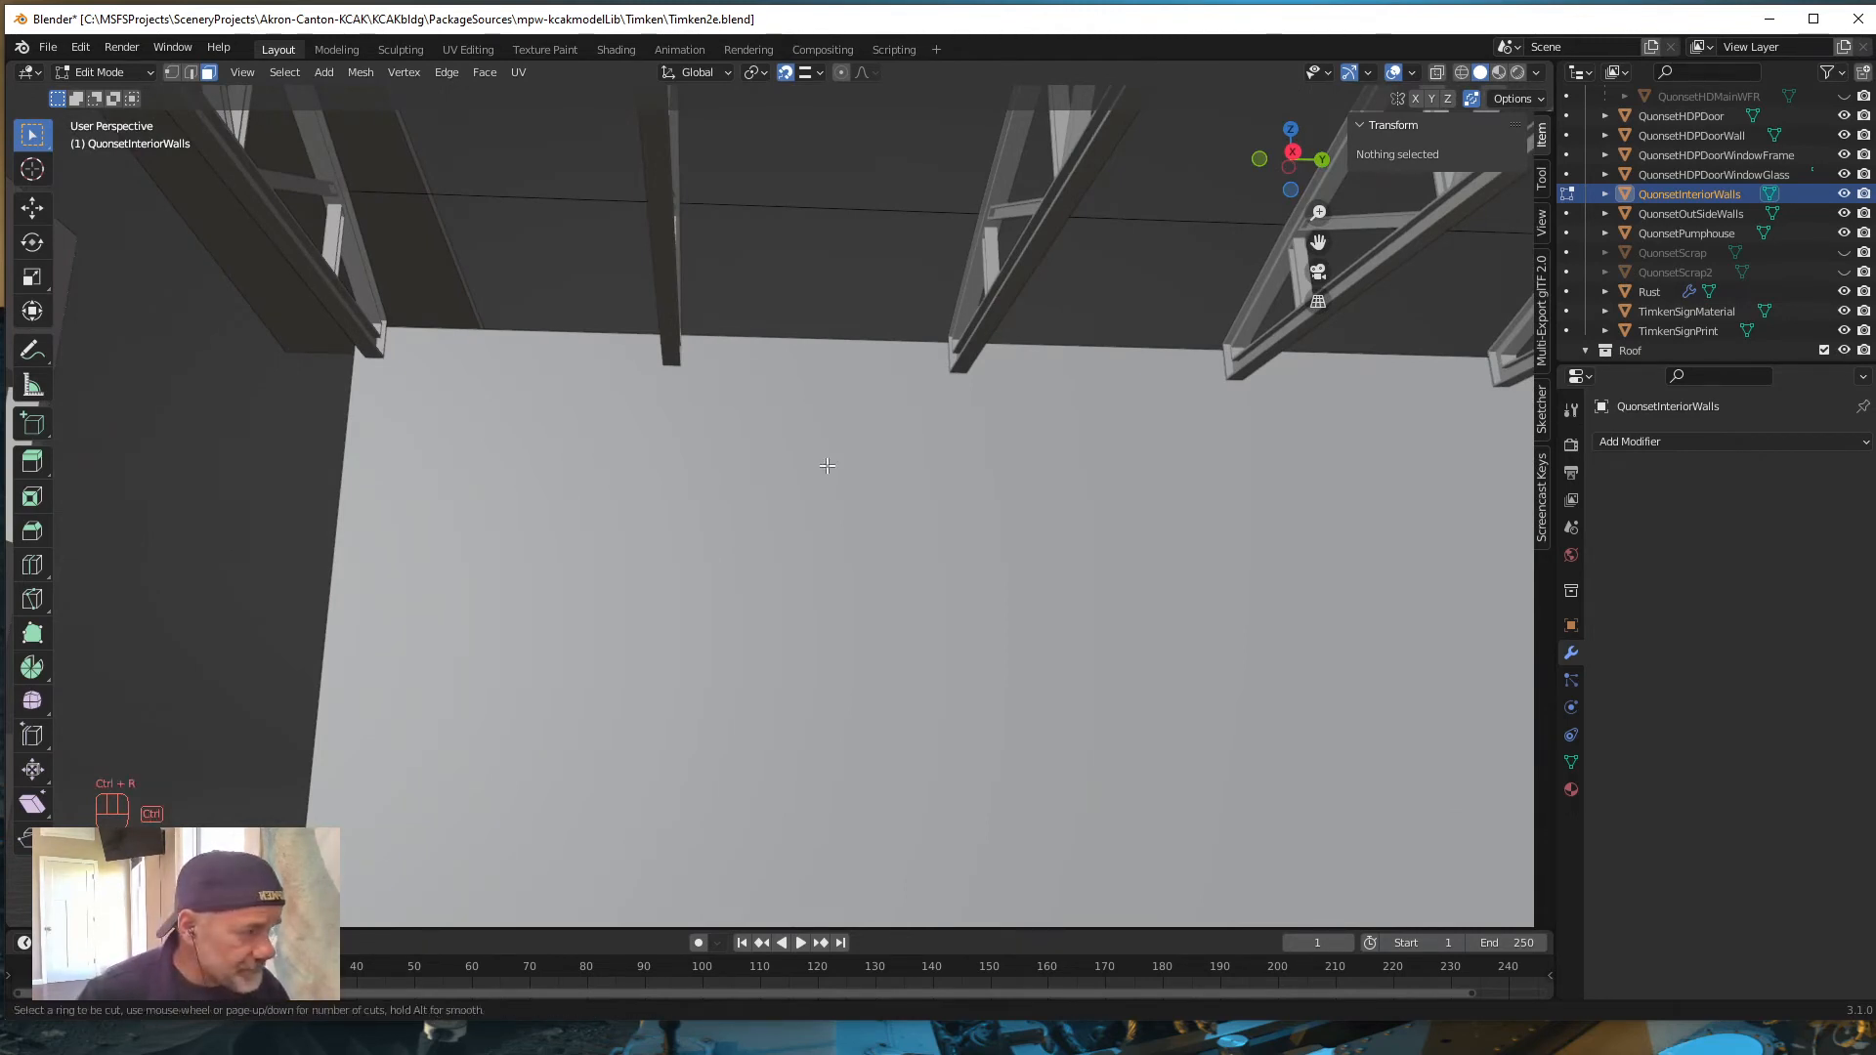
left_click(878, 345)
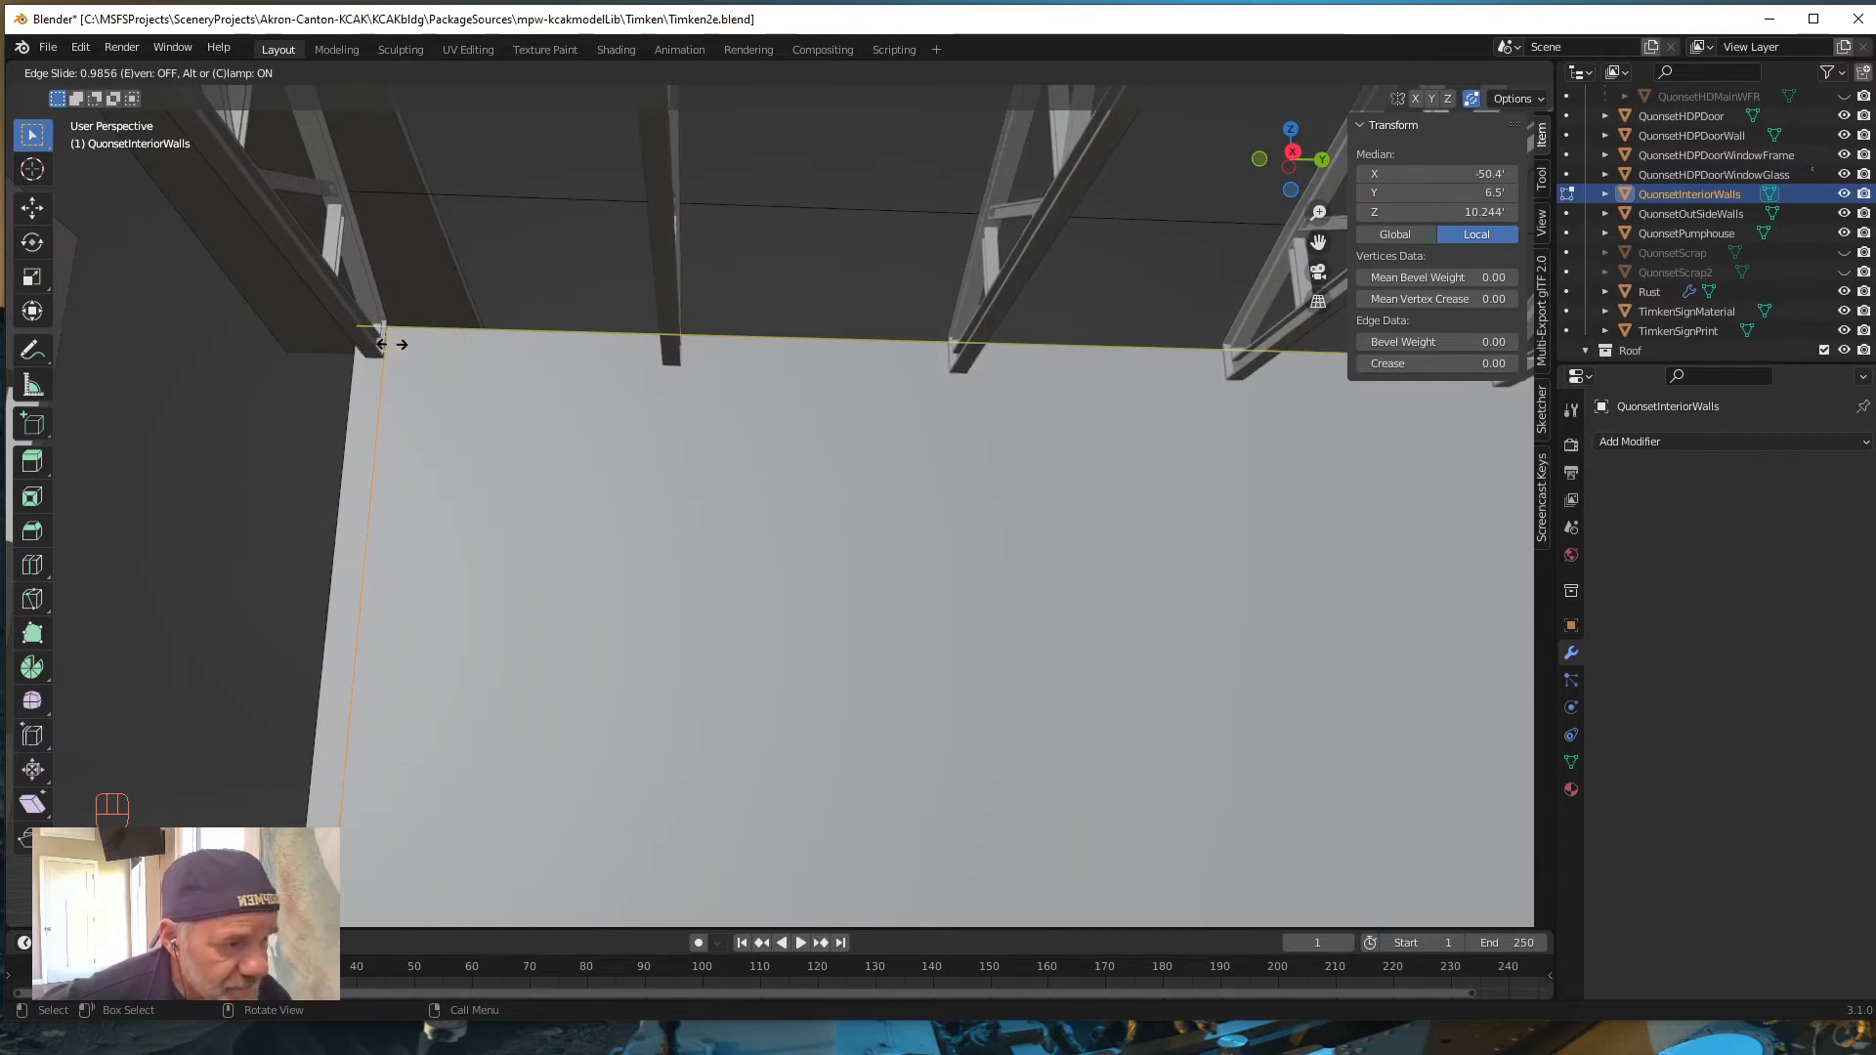
left_click(392, 344)
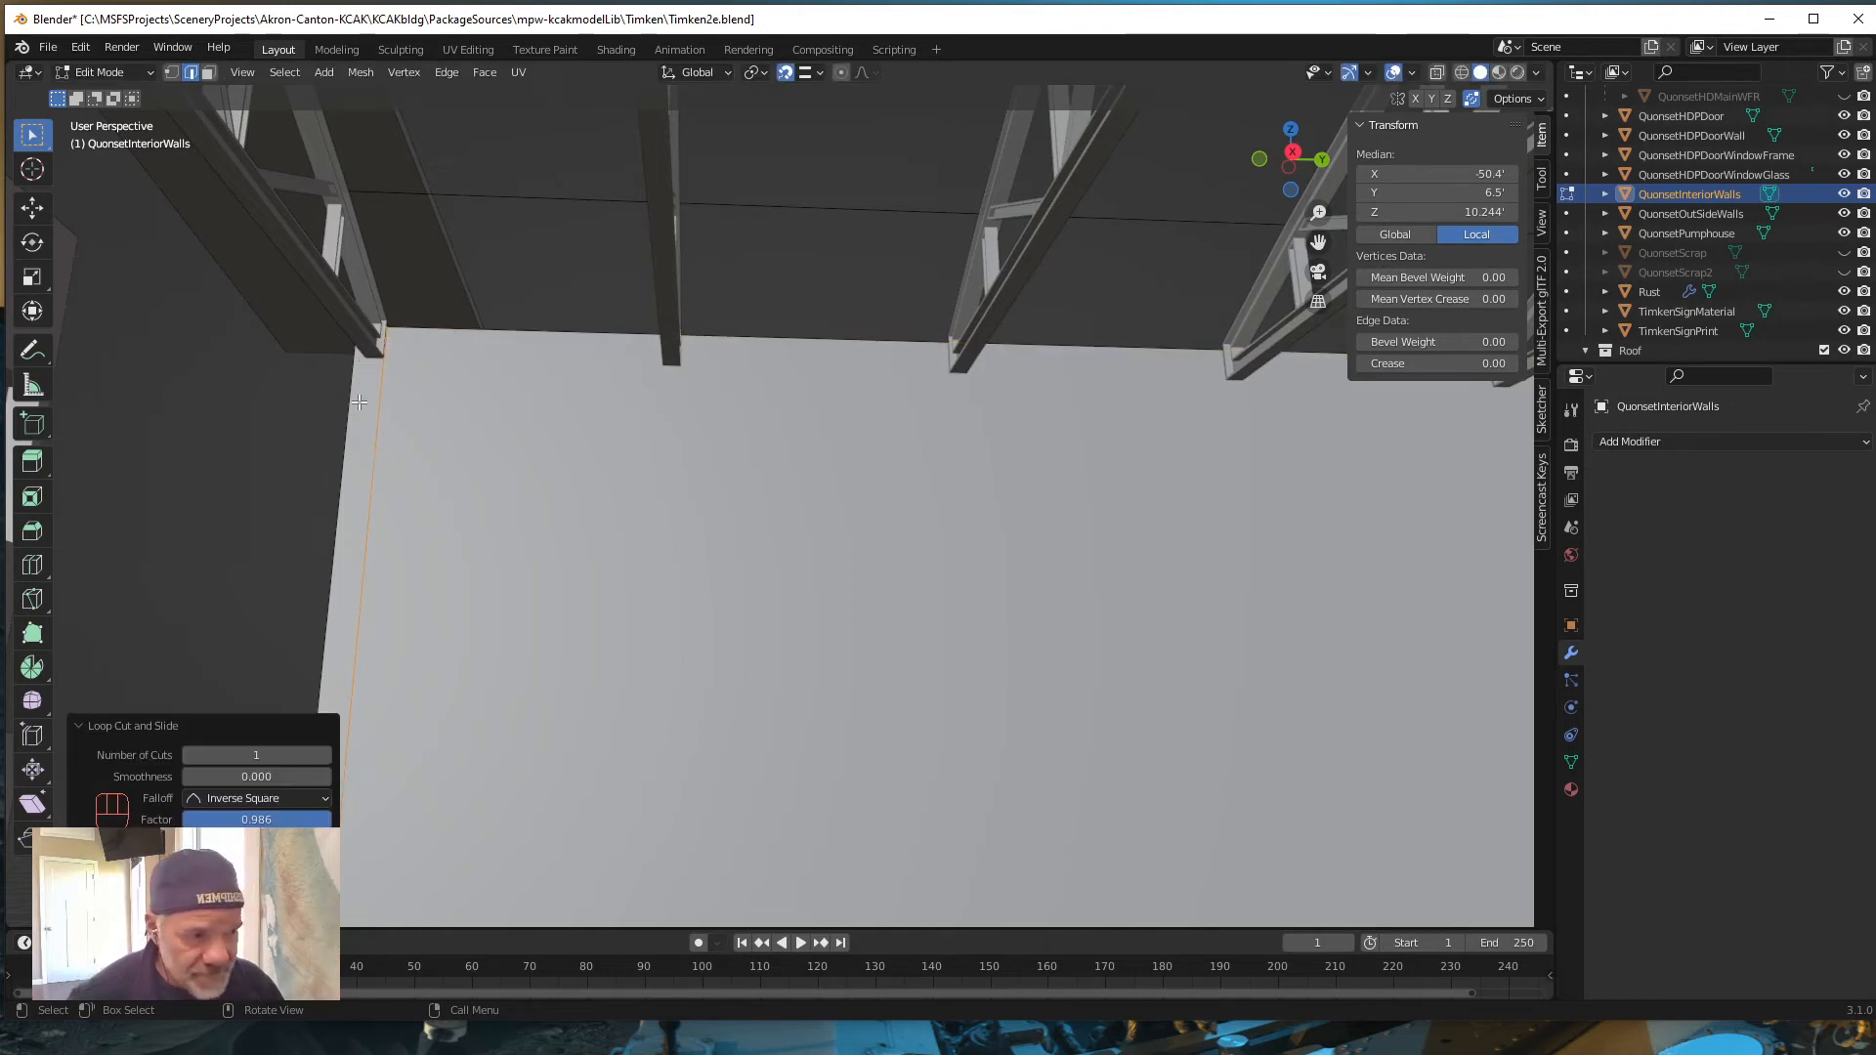
key("ctrl")
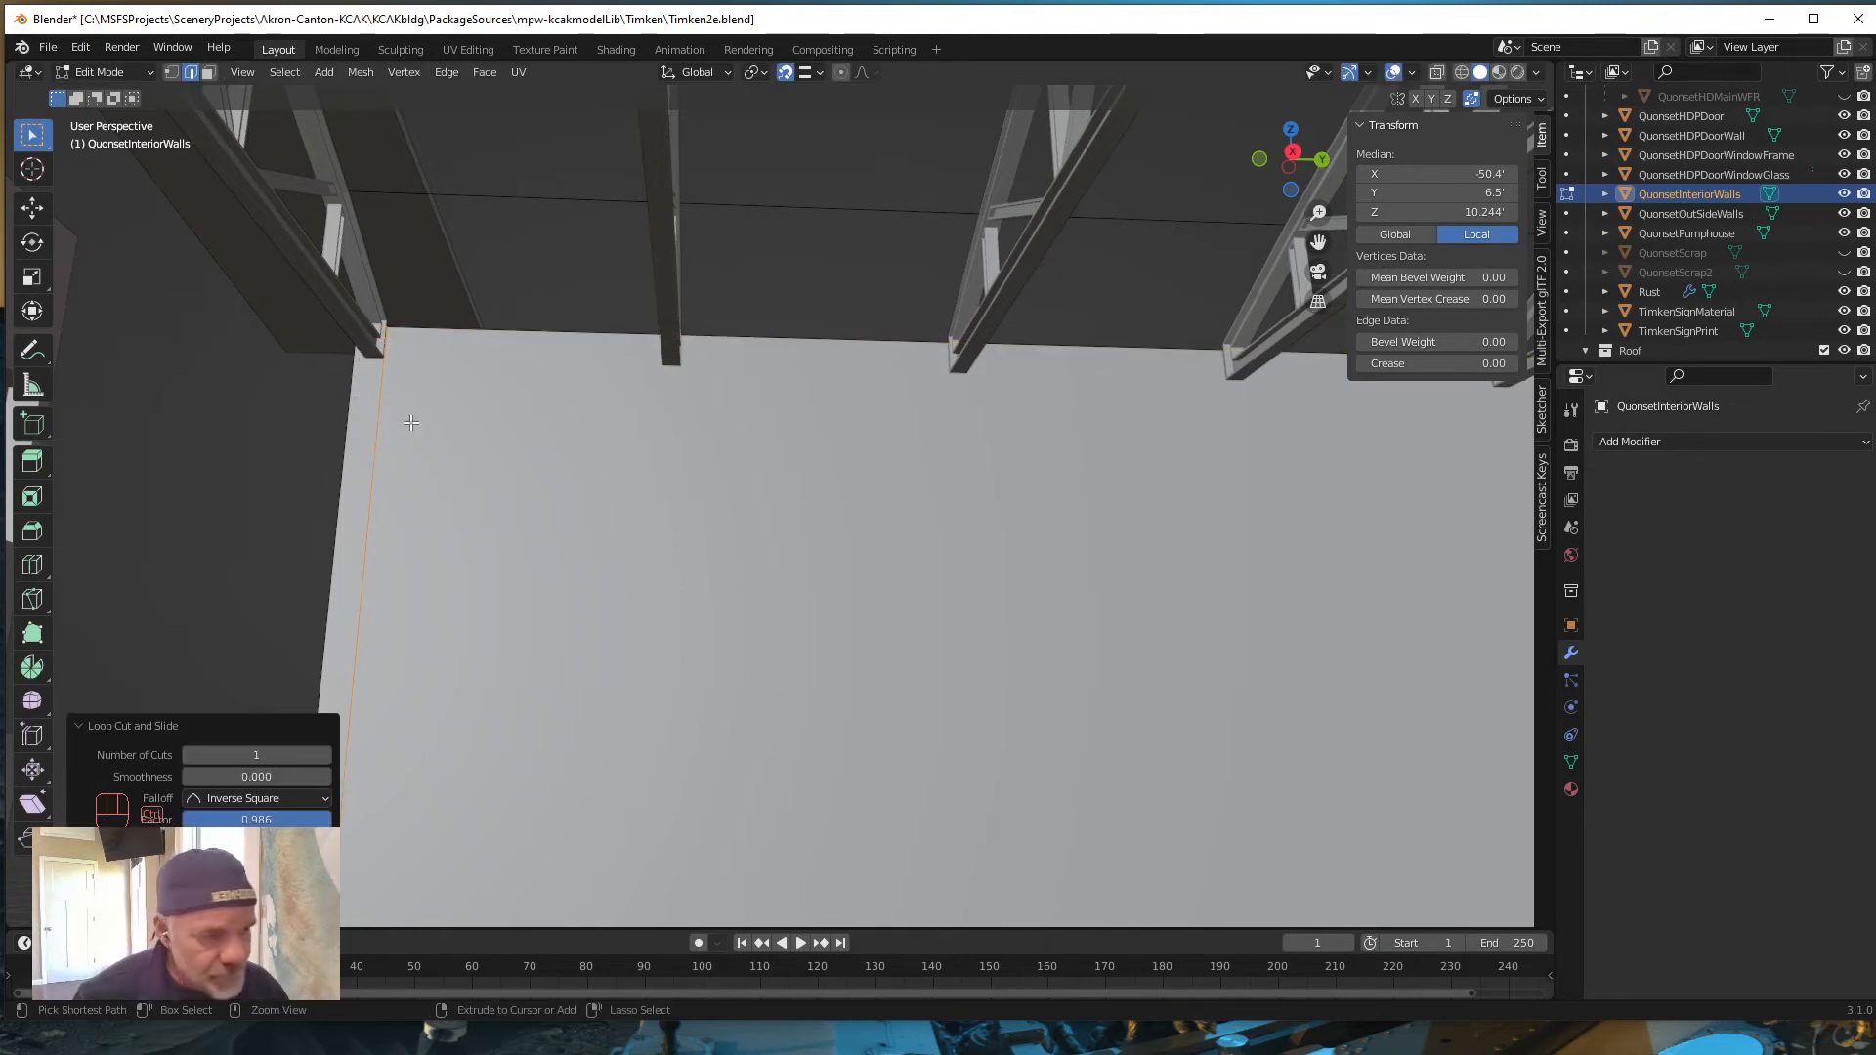
key("ctrl+r")
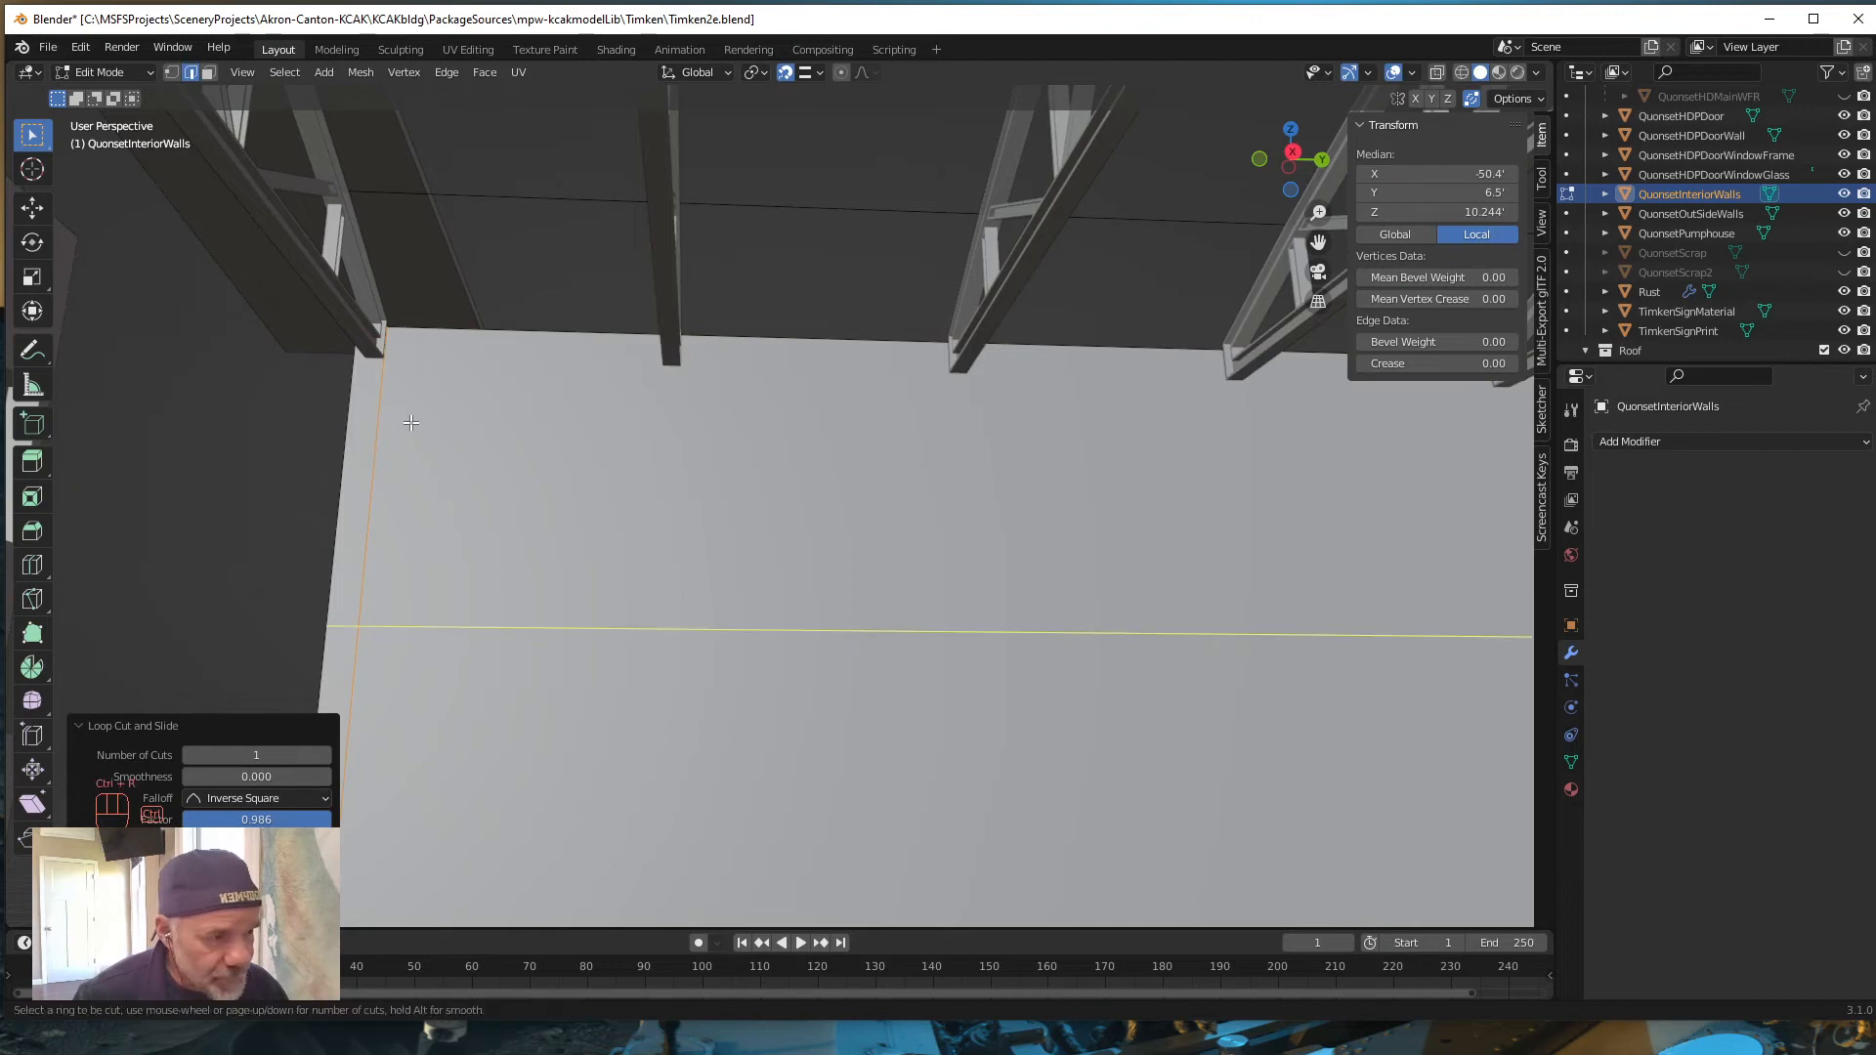
left_click(372, 326)
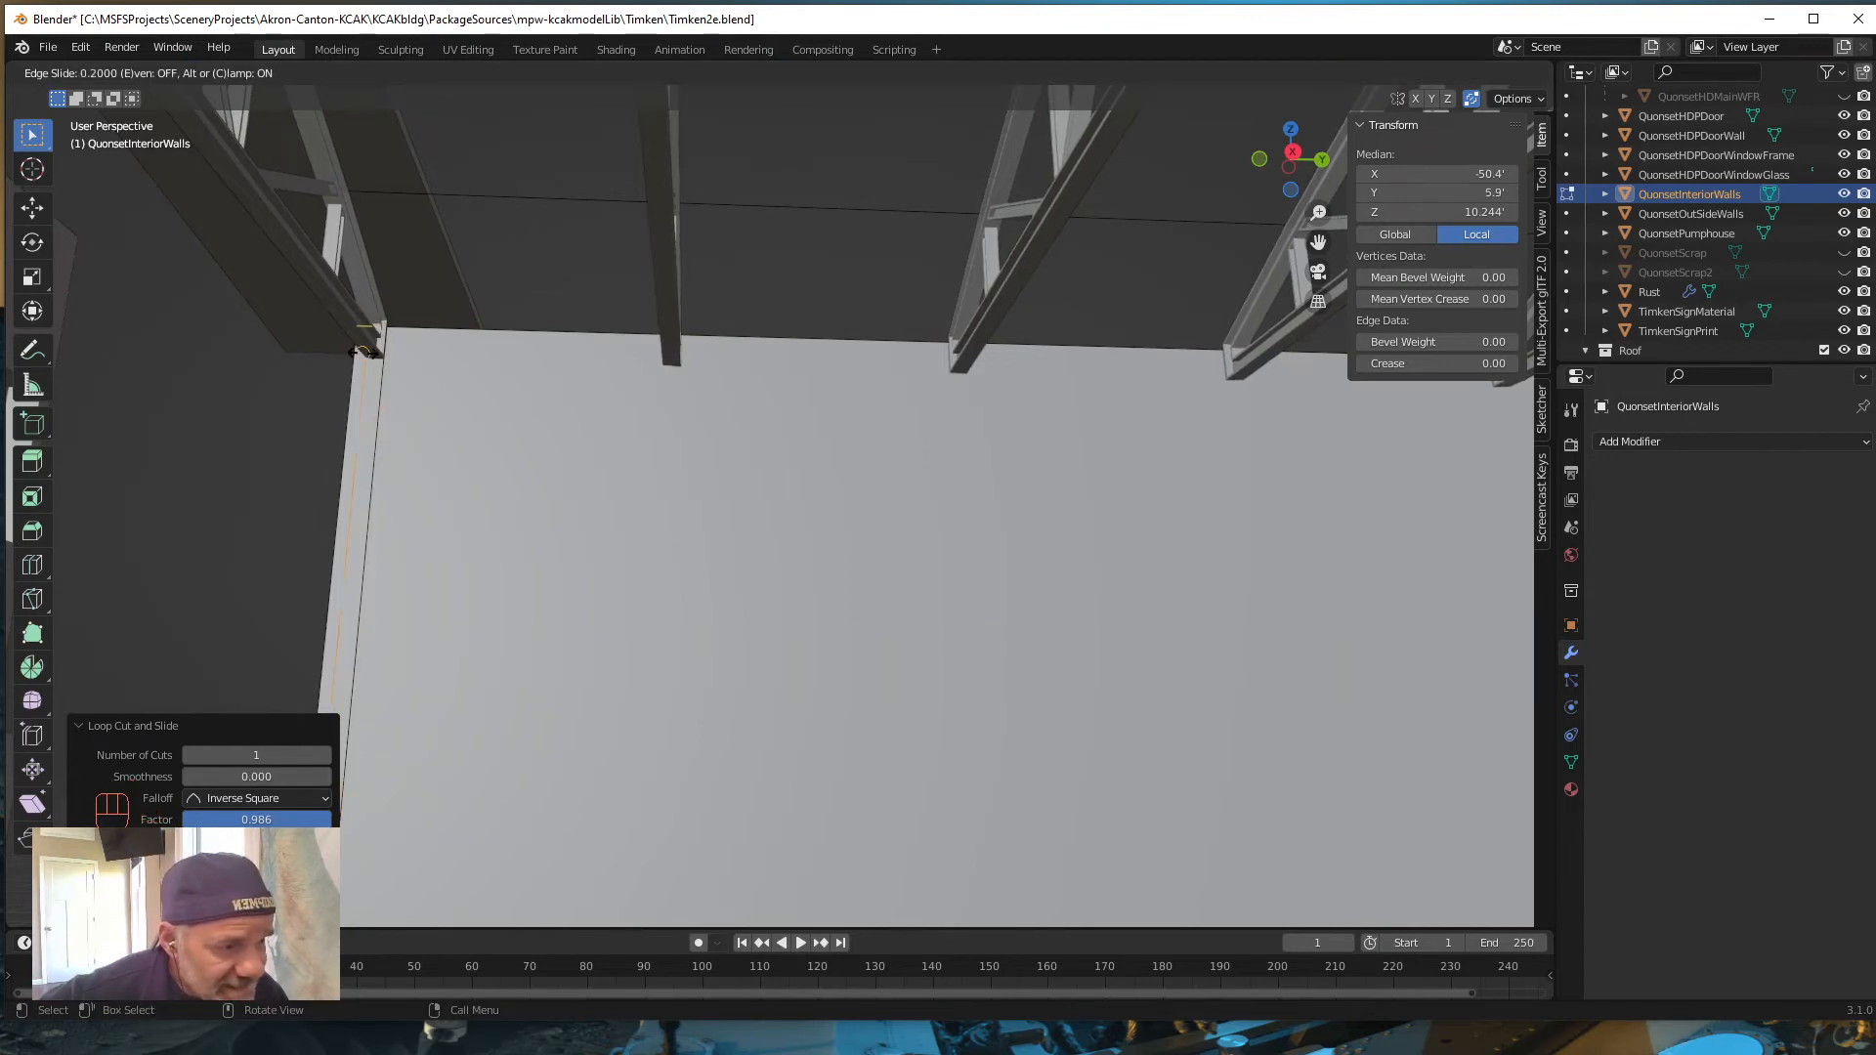
left_click(368, 360)
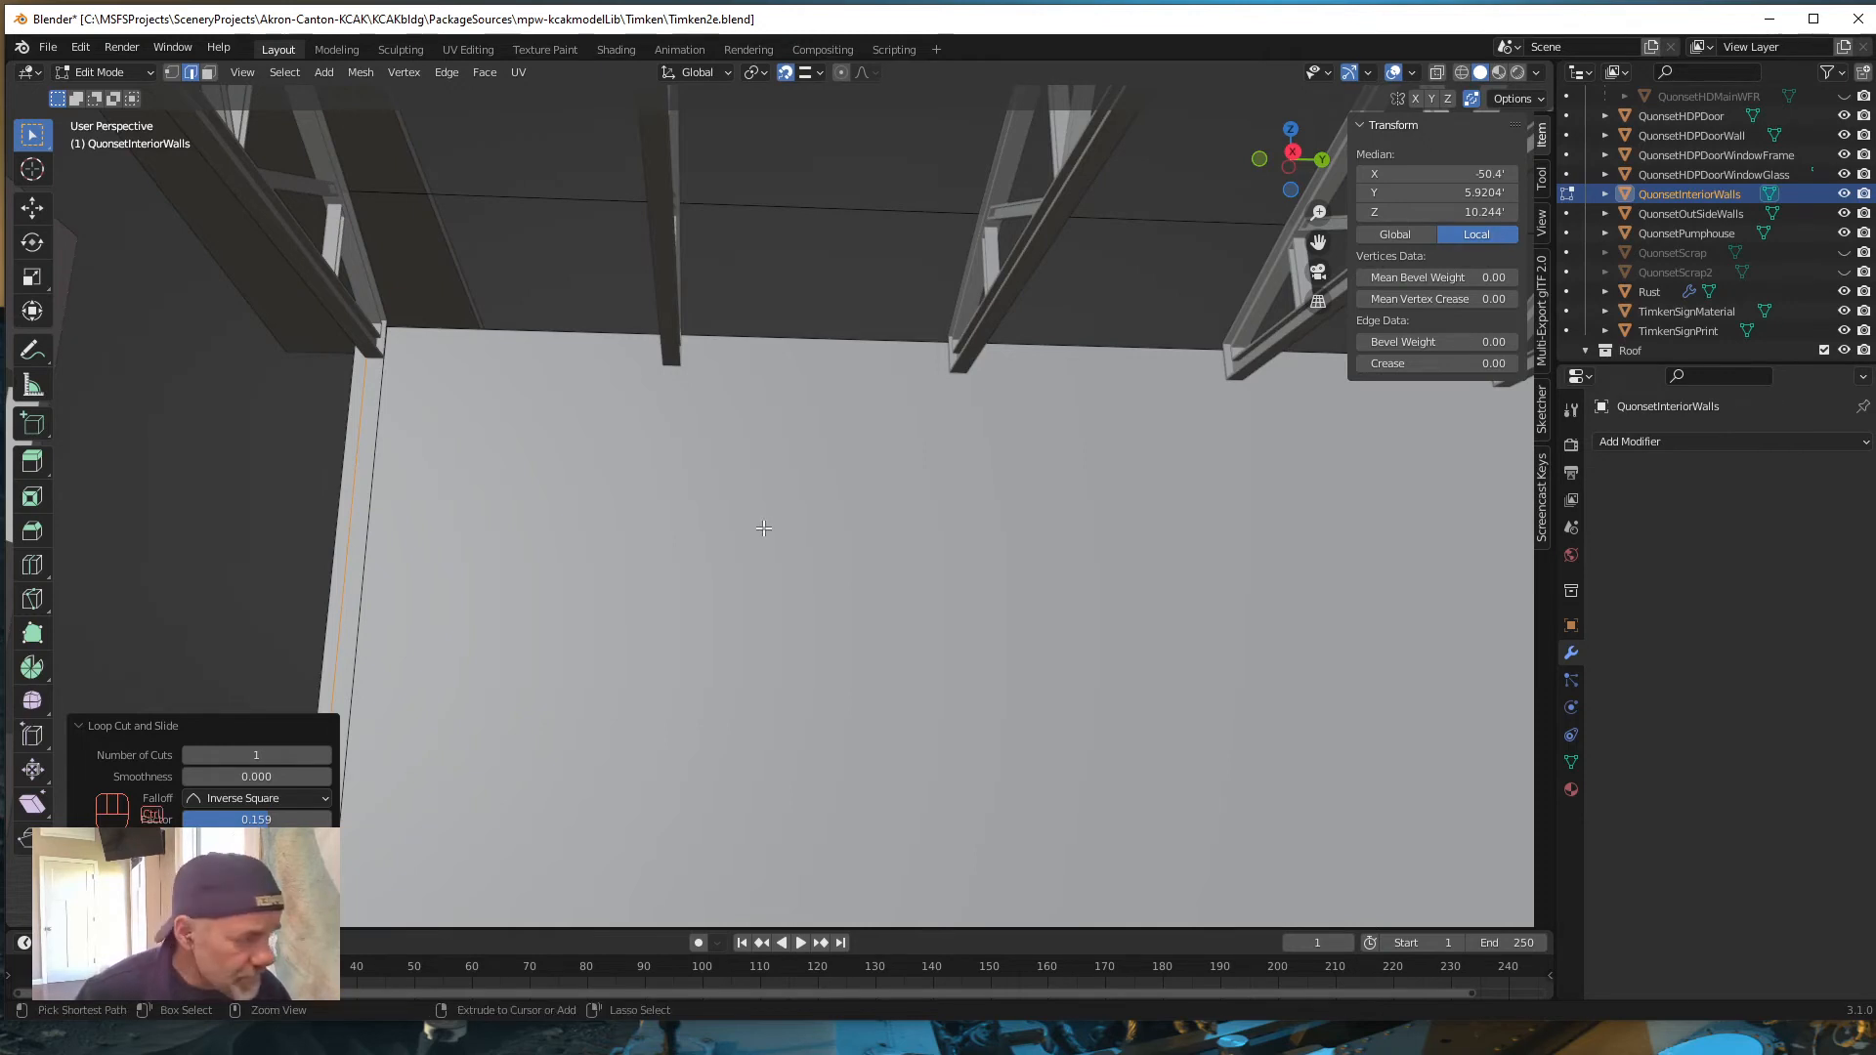
Step: Add two vertical loop cuts on the inner wall along both sides of the second truss end, at Y 16.5' and 15.9'
key("ctrl+r")
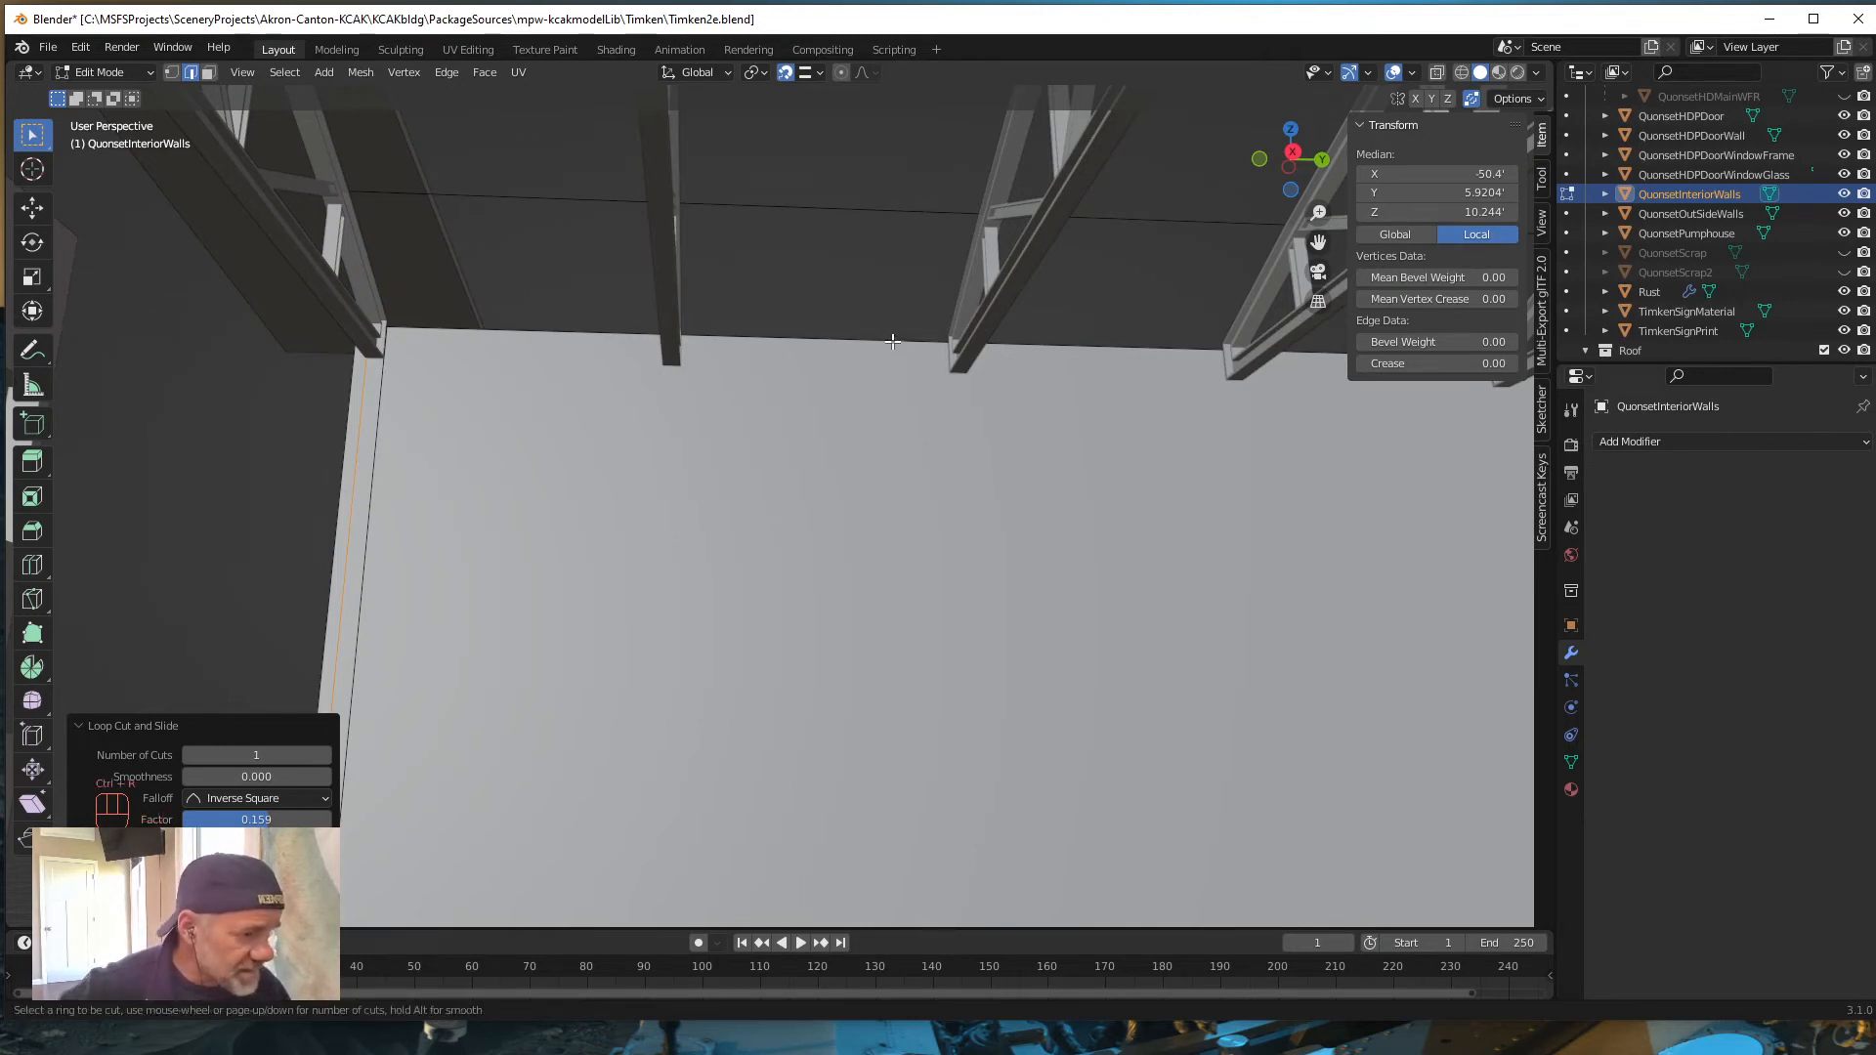
left_click(895, 342)
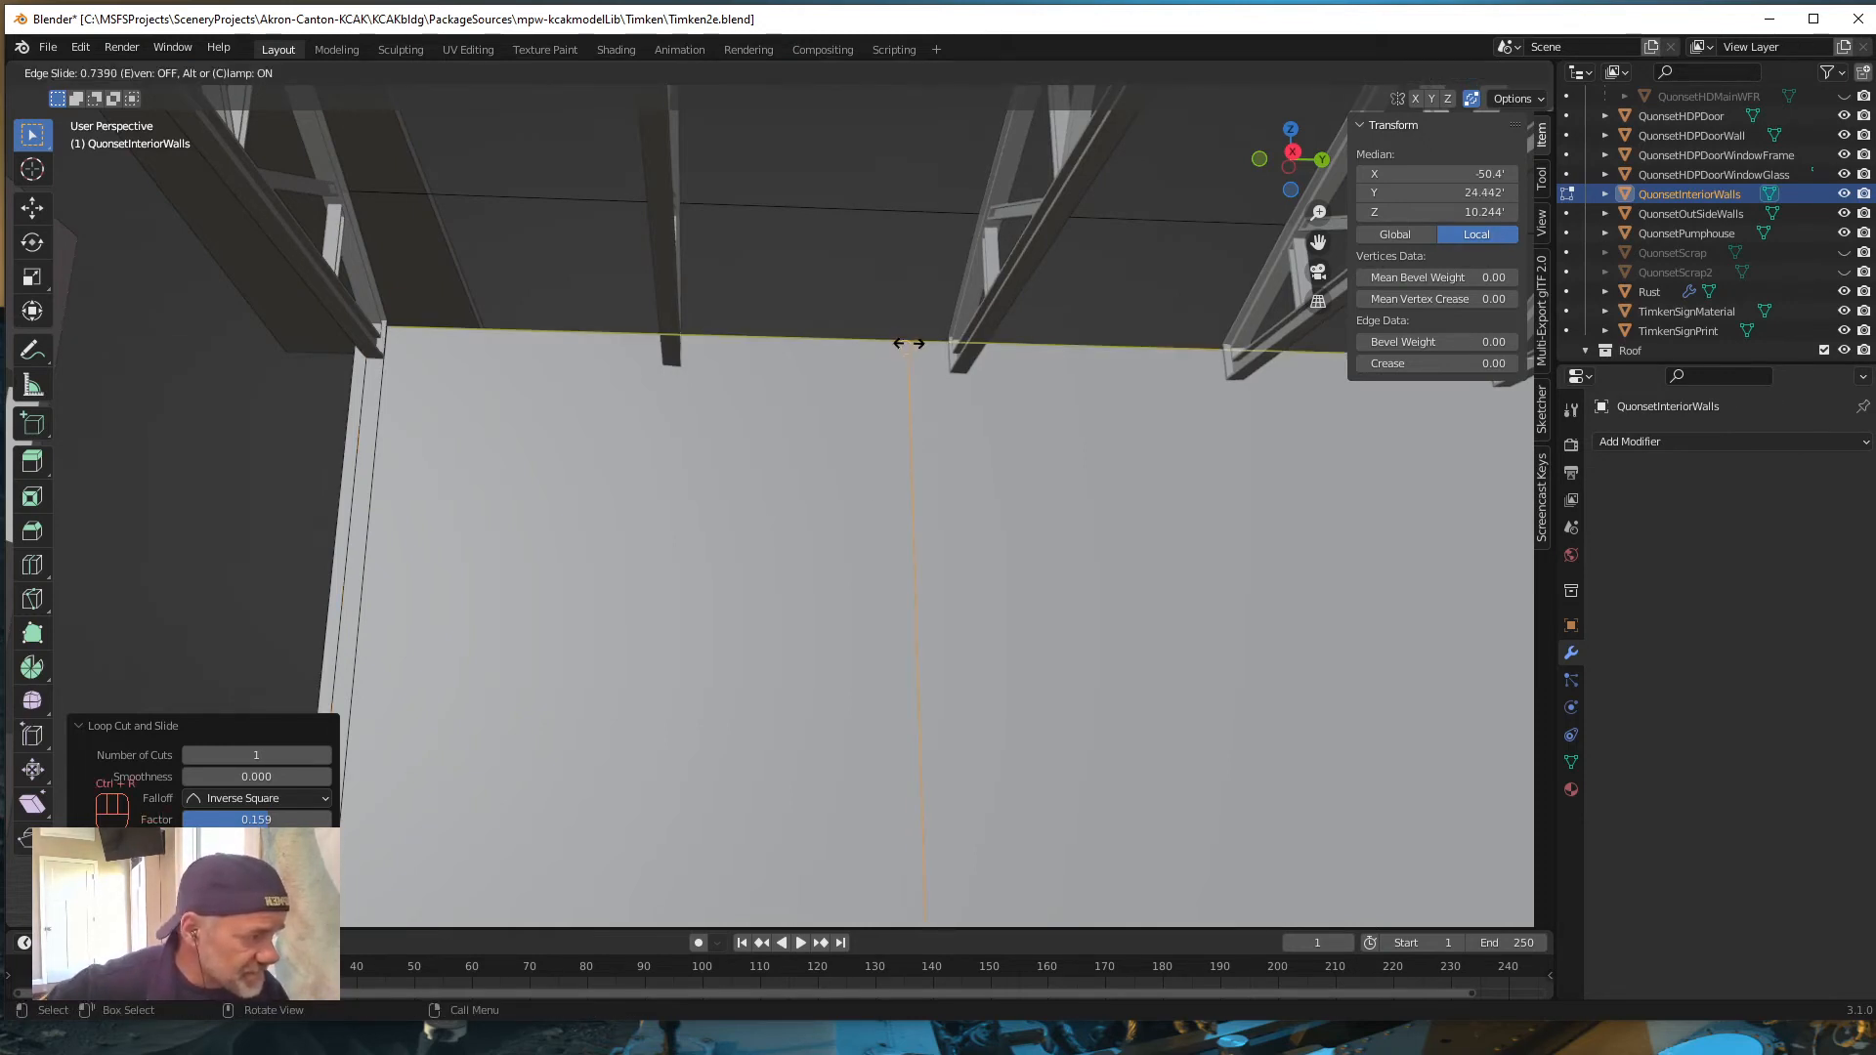
left_click(681, 372)
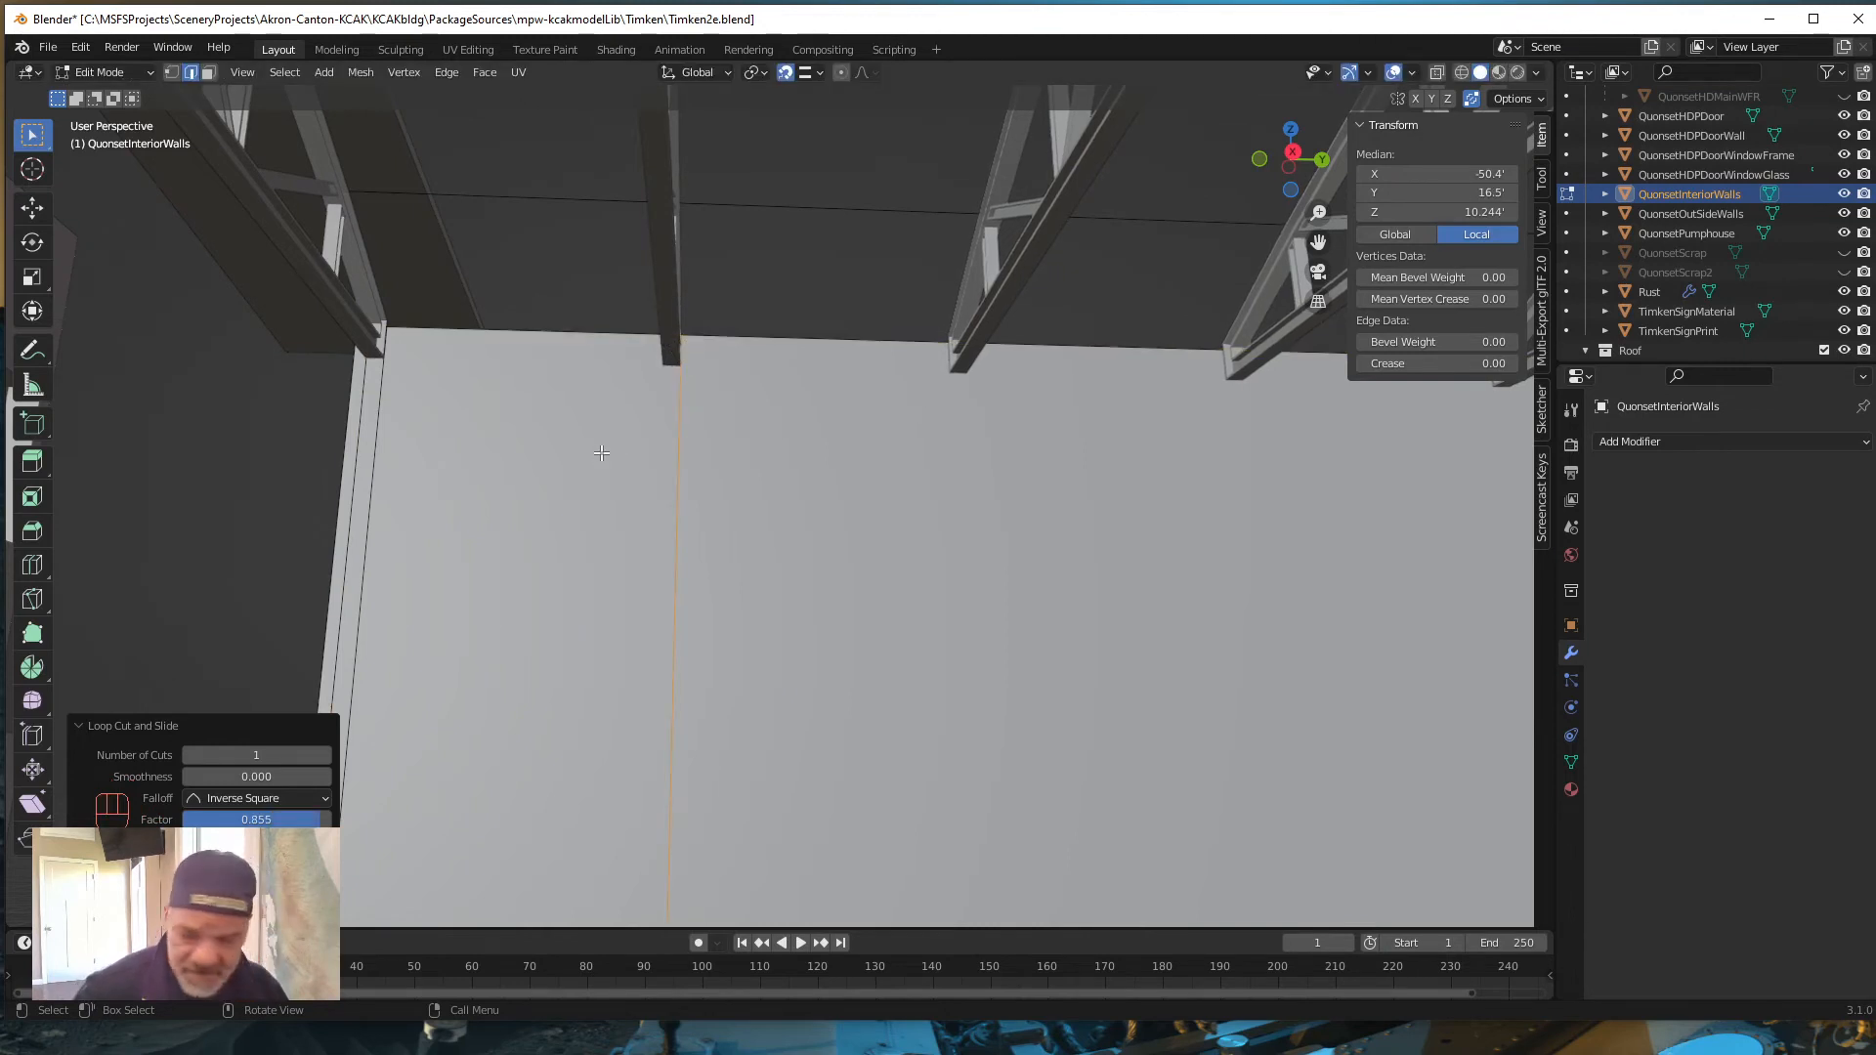
key("ctrl+r")
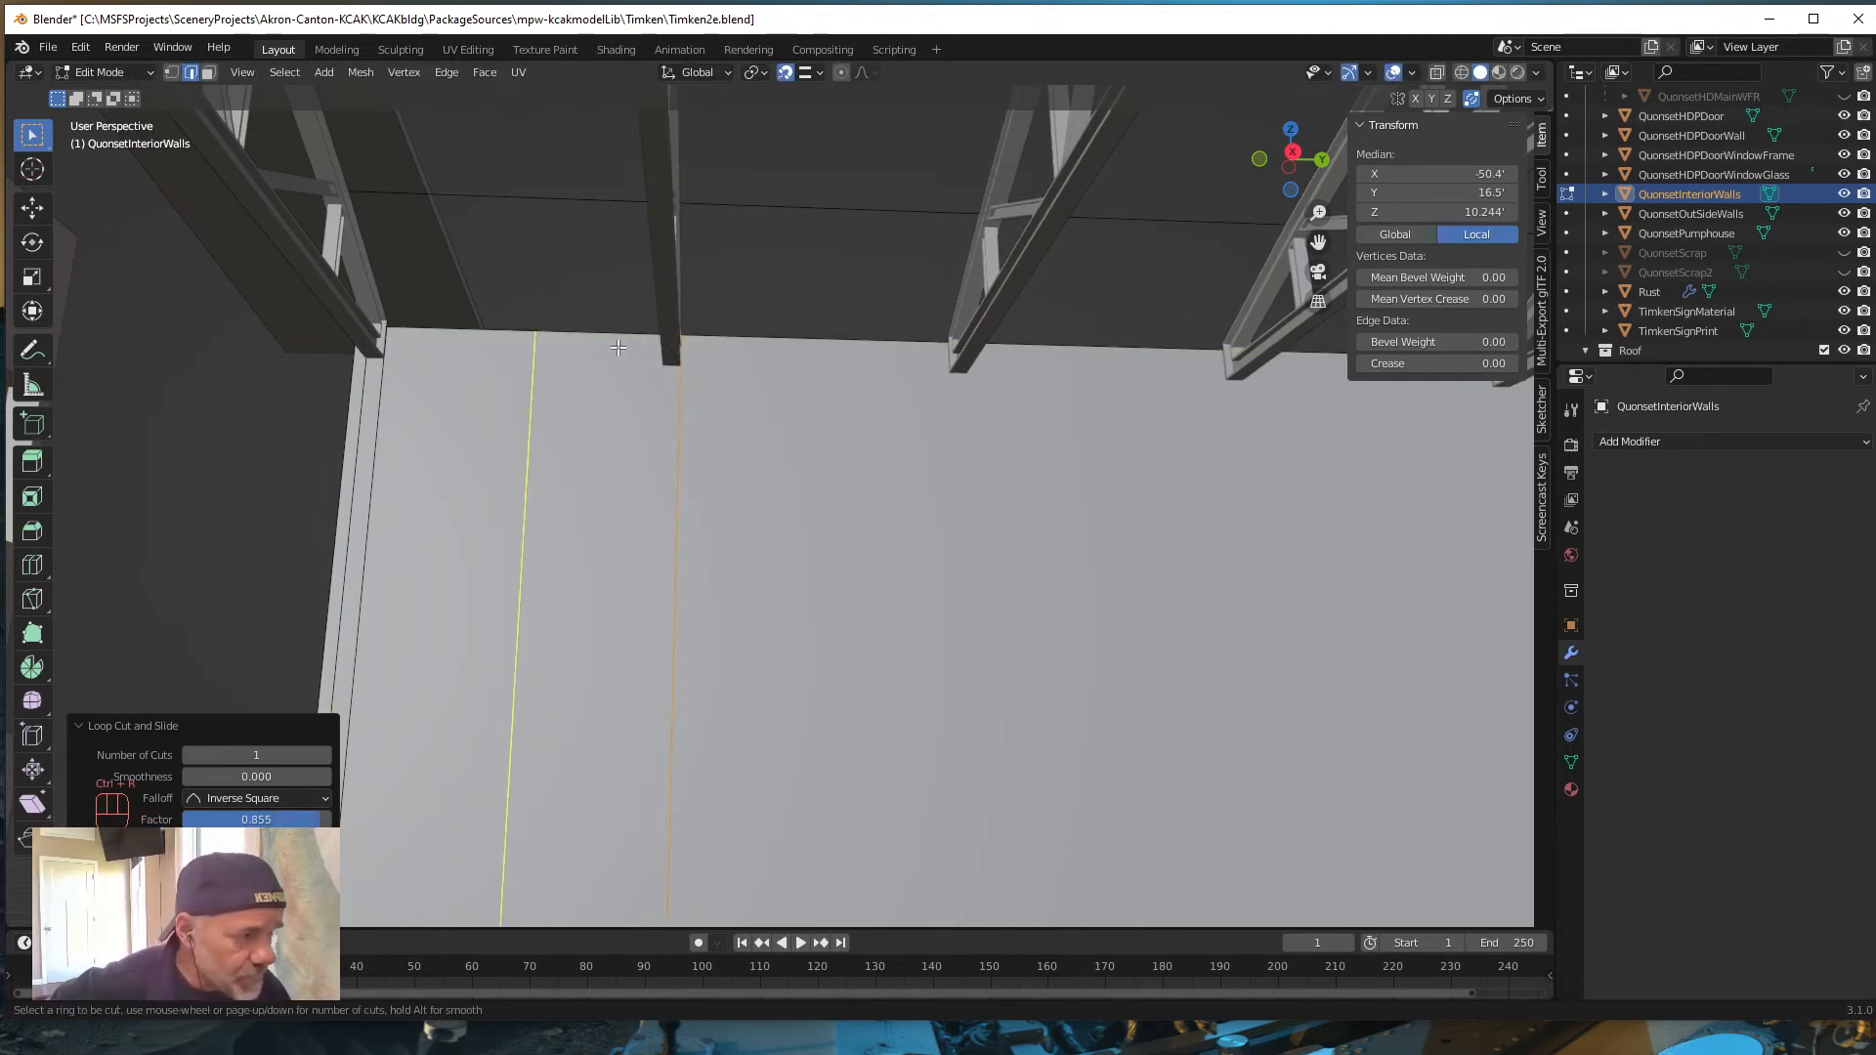
left_click(606, 337)
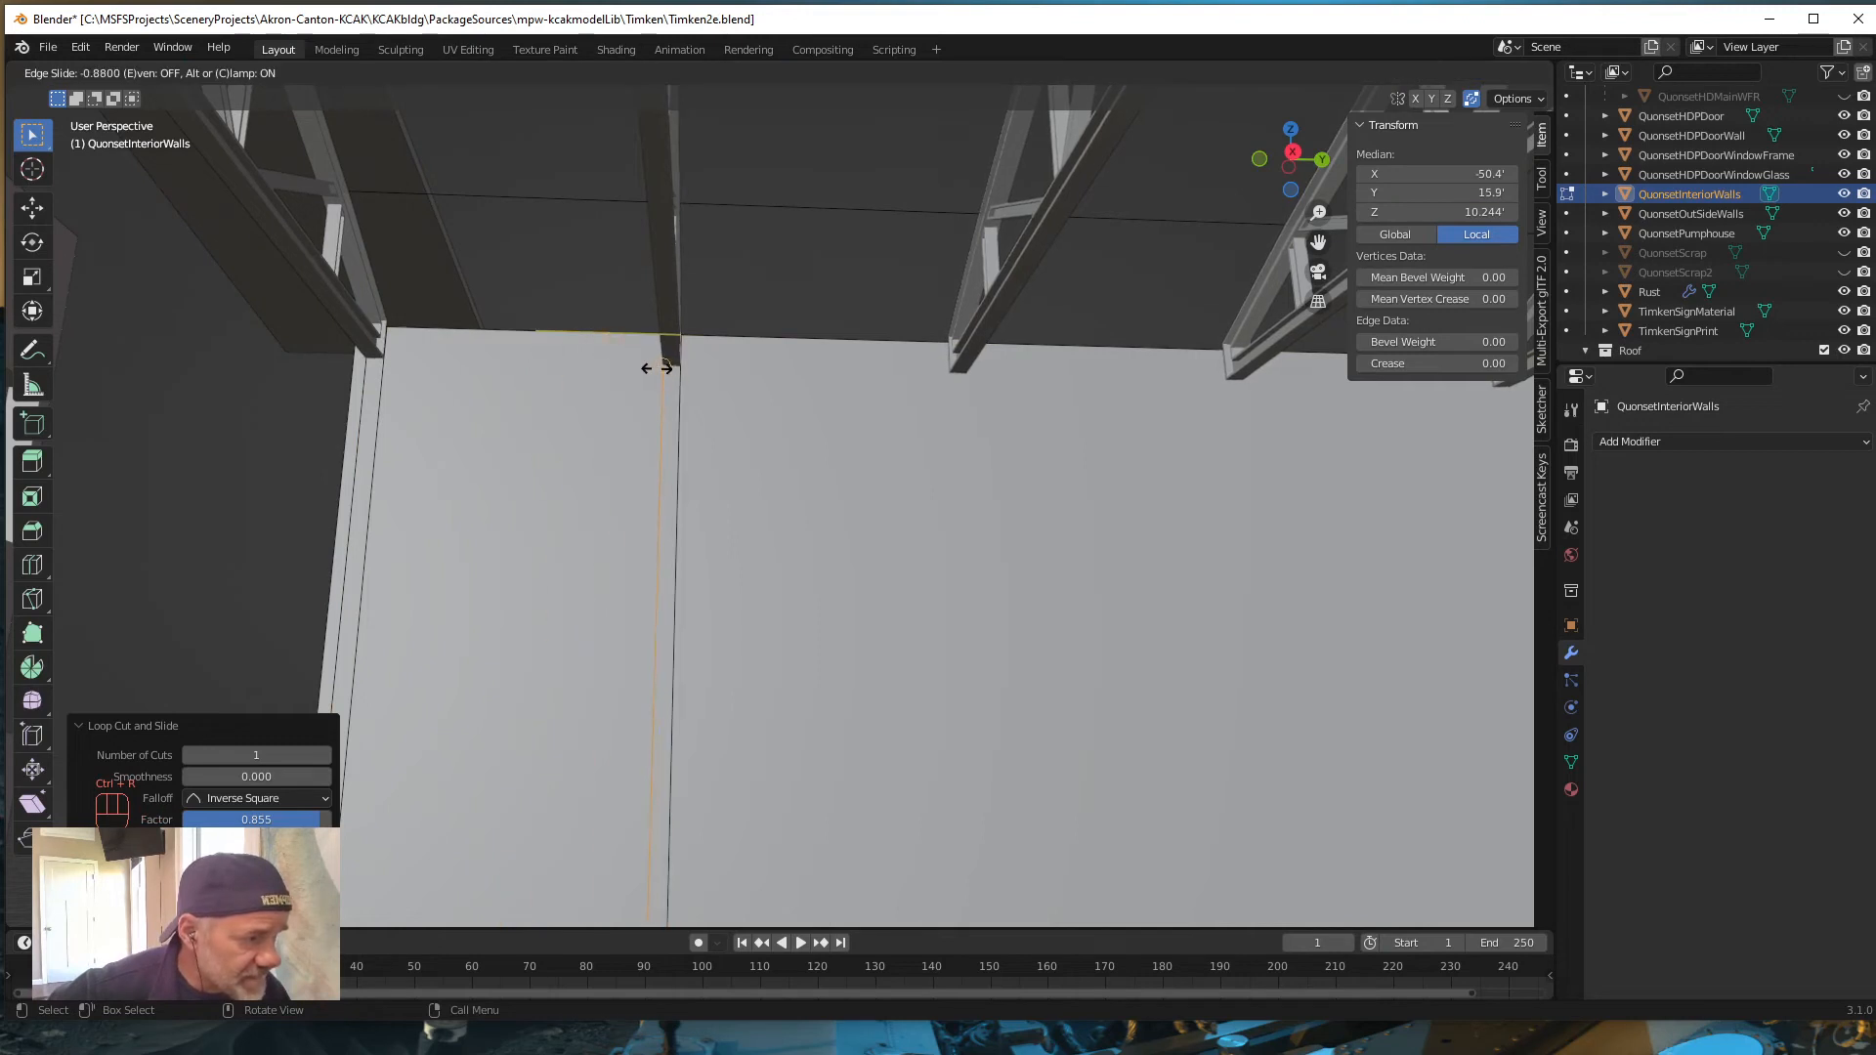
left_click(636, 358)
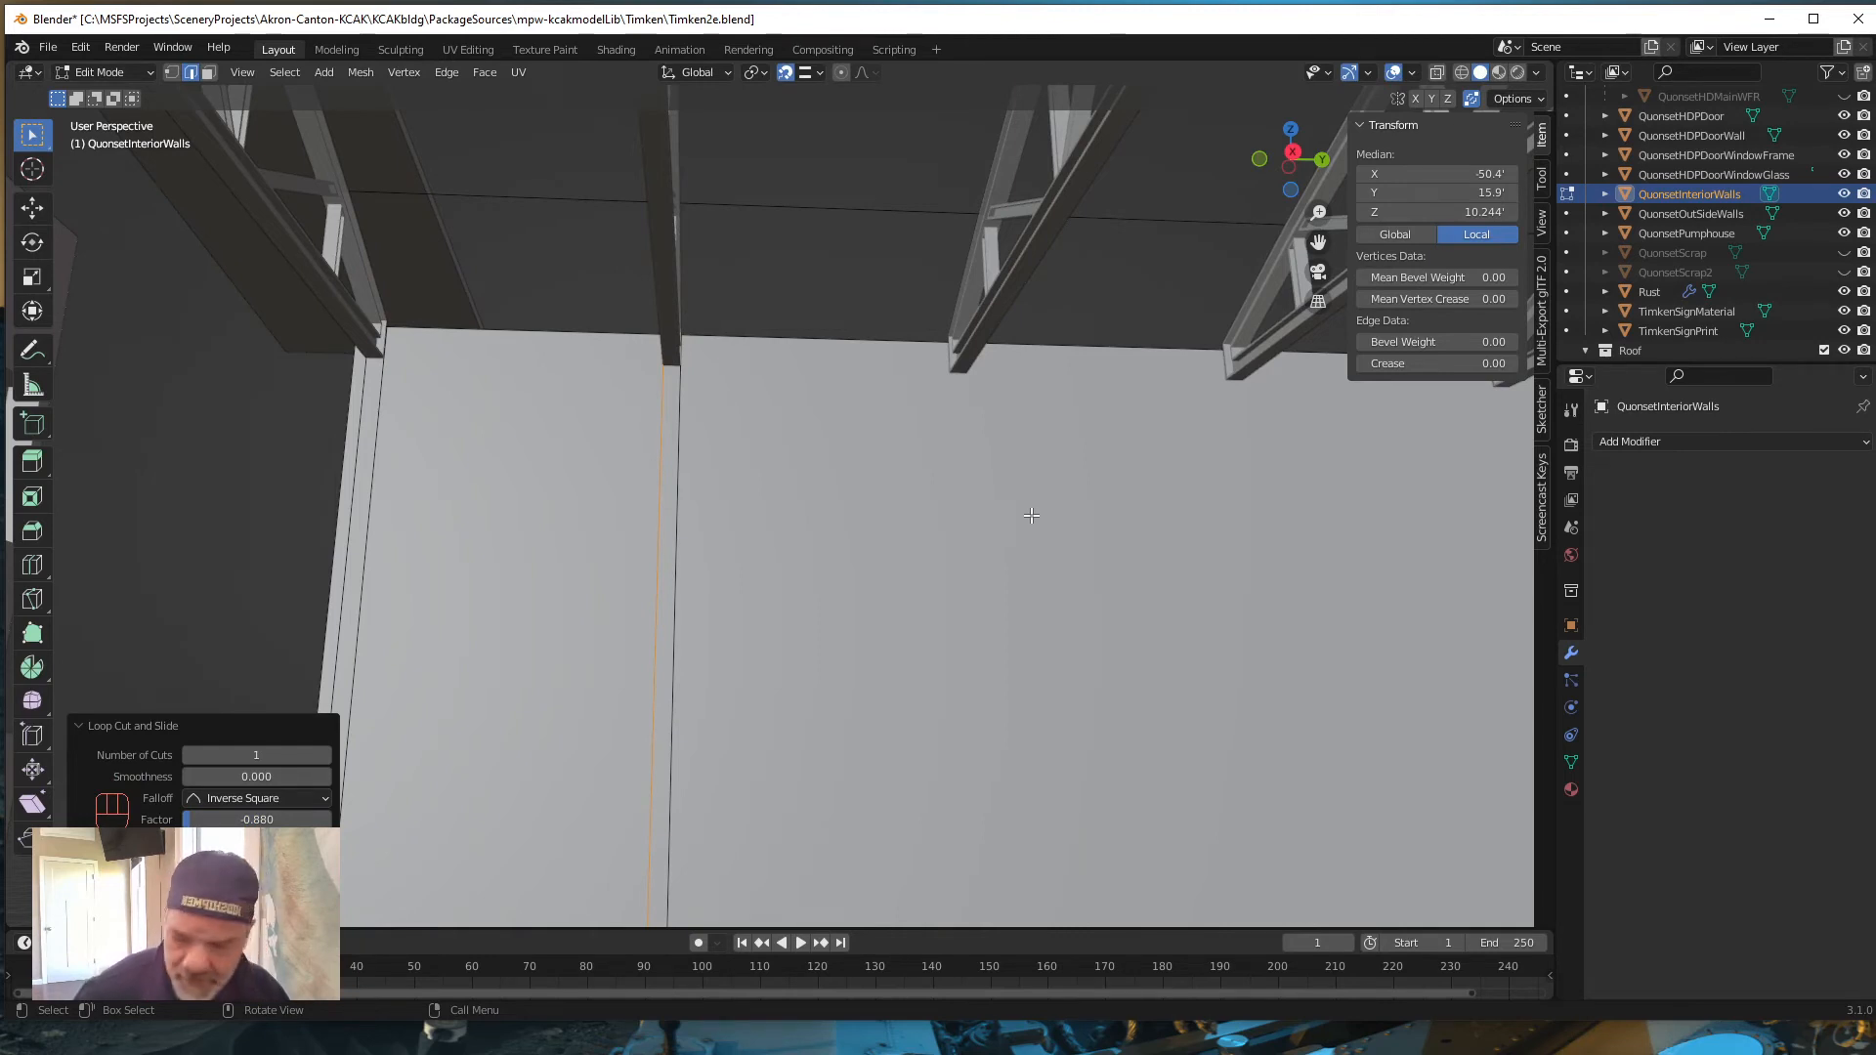
Step: Add two vertical loop cuts on the inner wall along both sides of the third truss end, at Y 26.5' and 25.9'
key("ctrl")
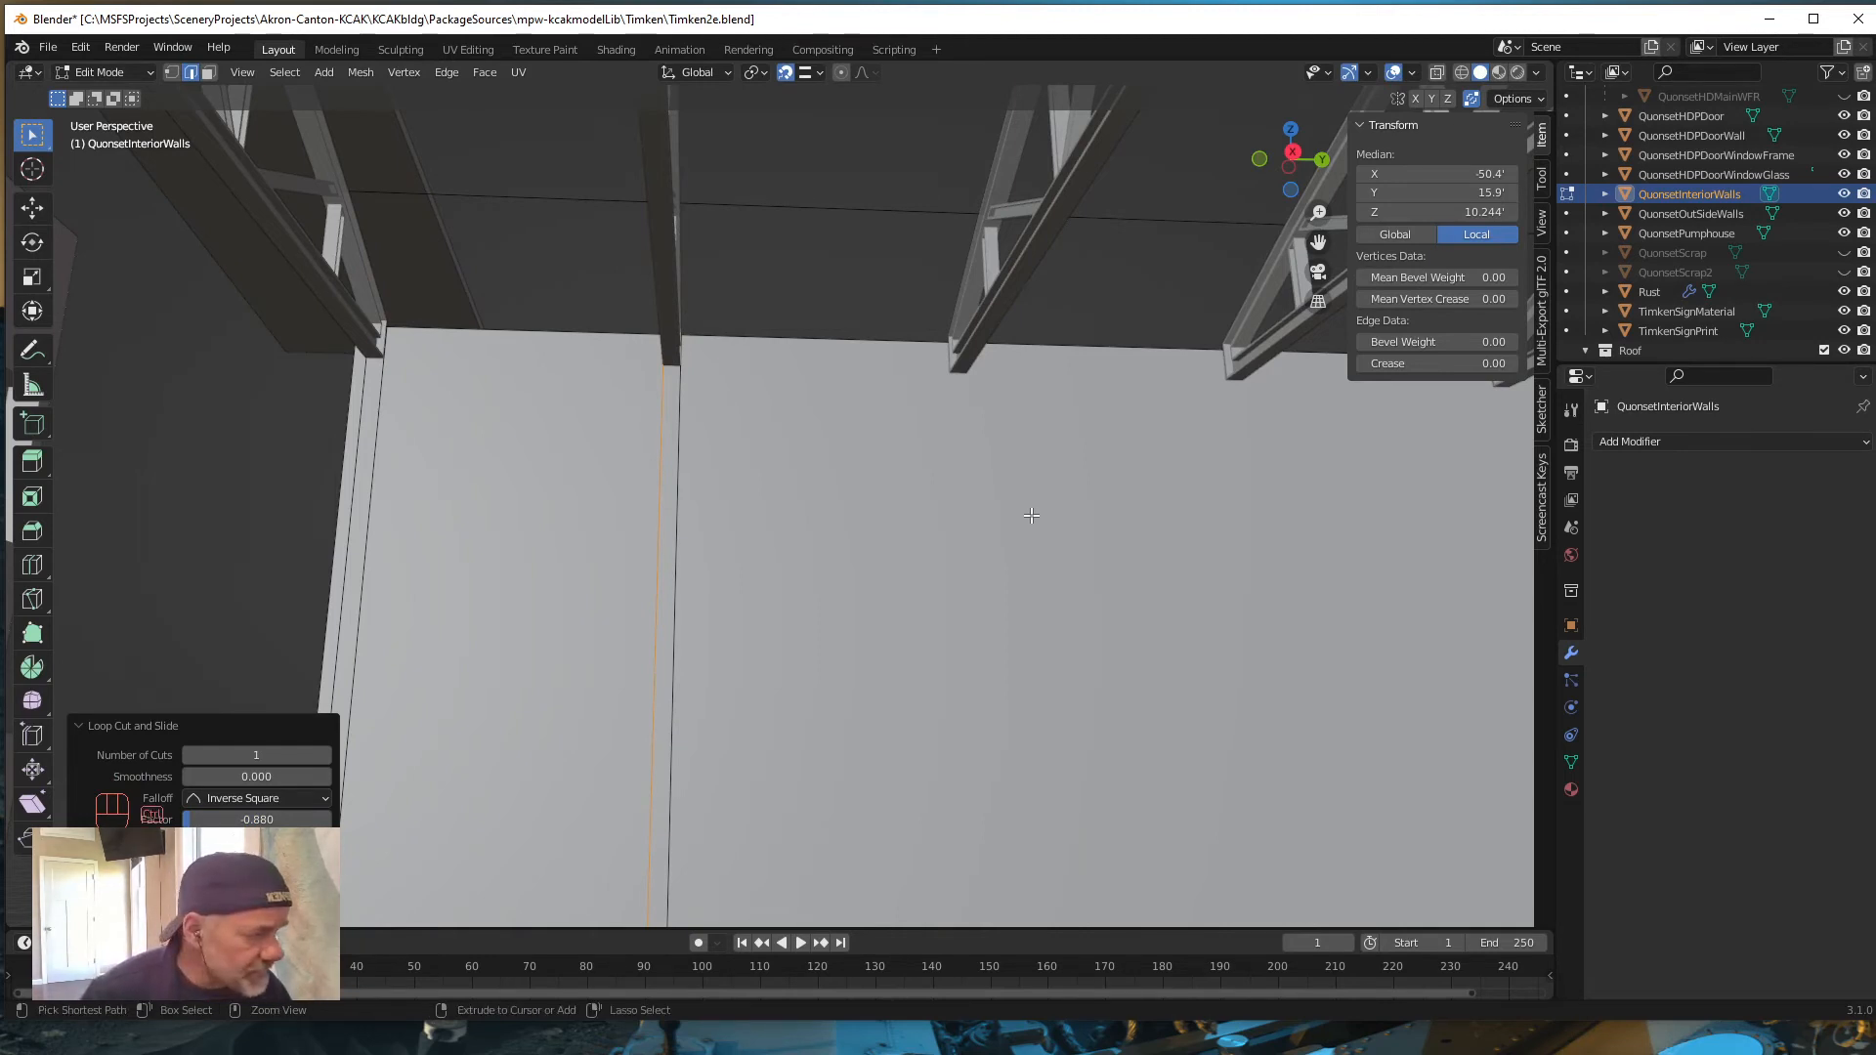
key("ctrl+r")
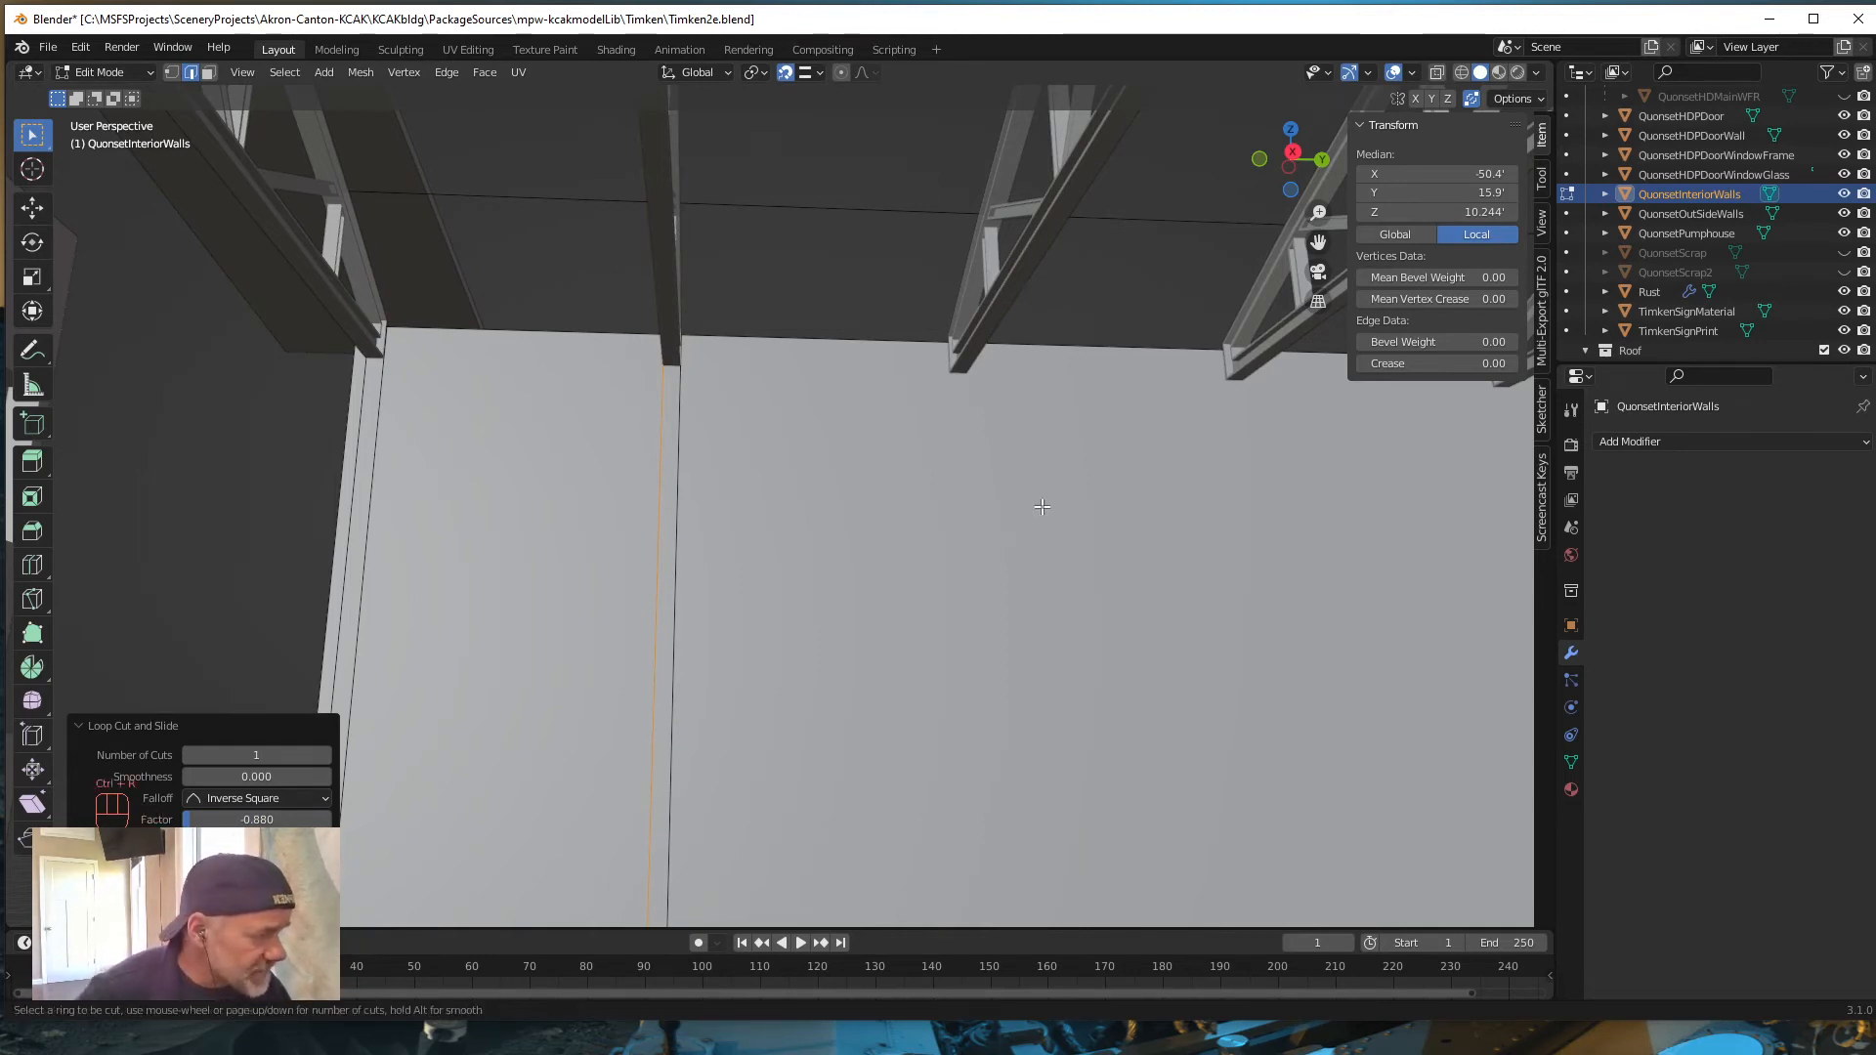
left_click(1104, 345)
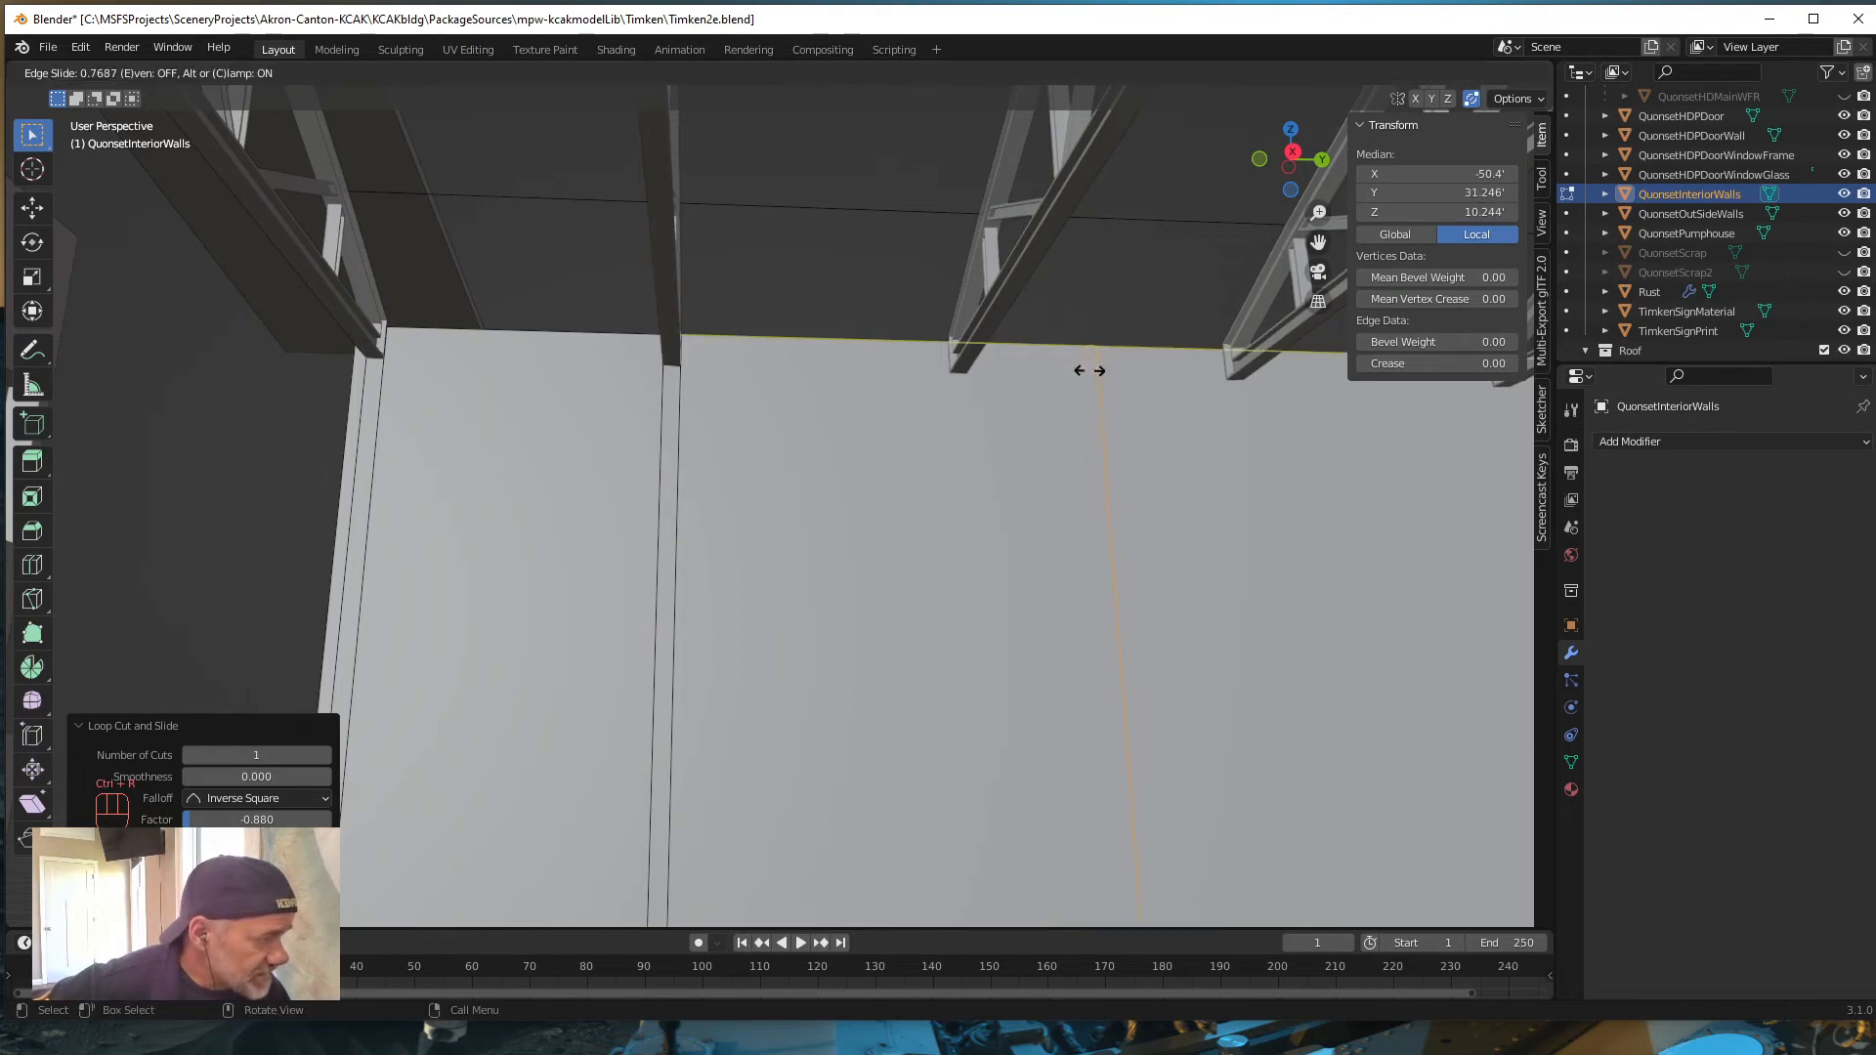
left_click(967, 377)
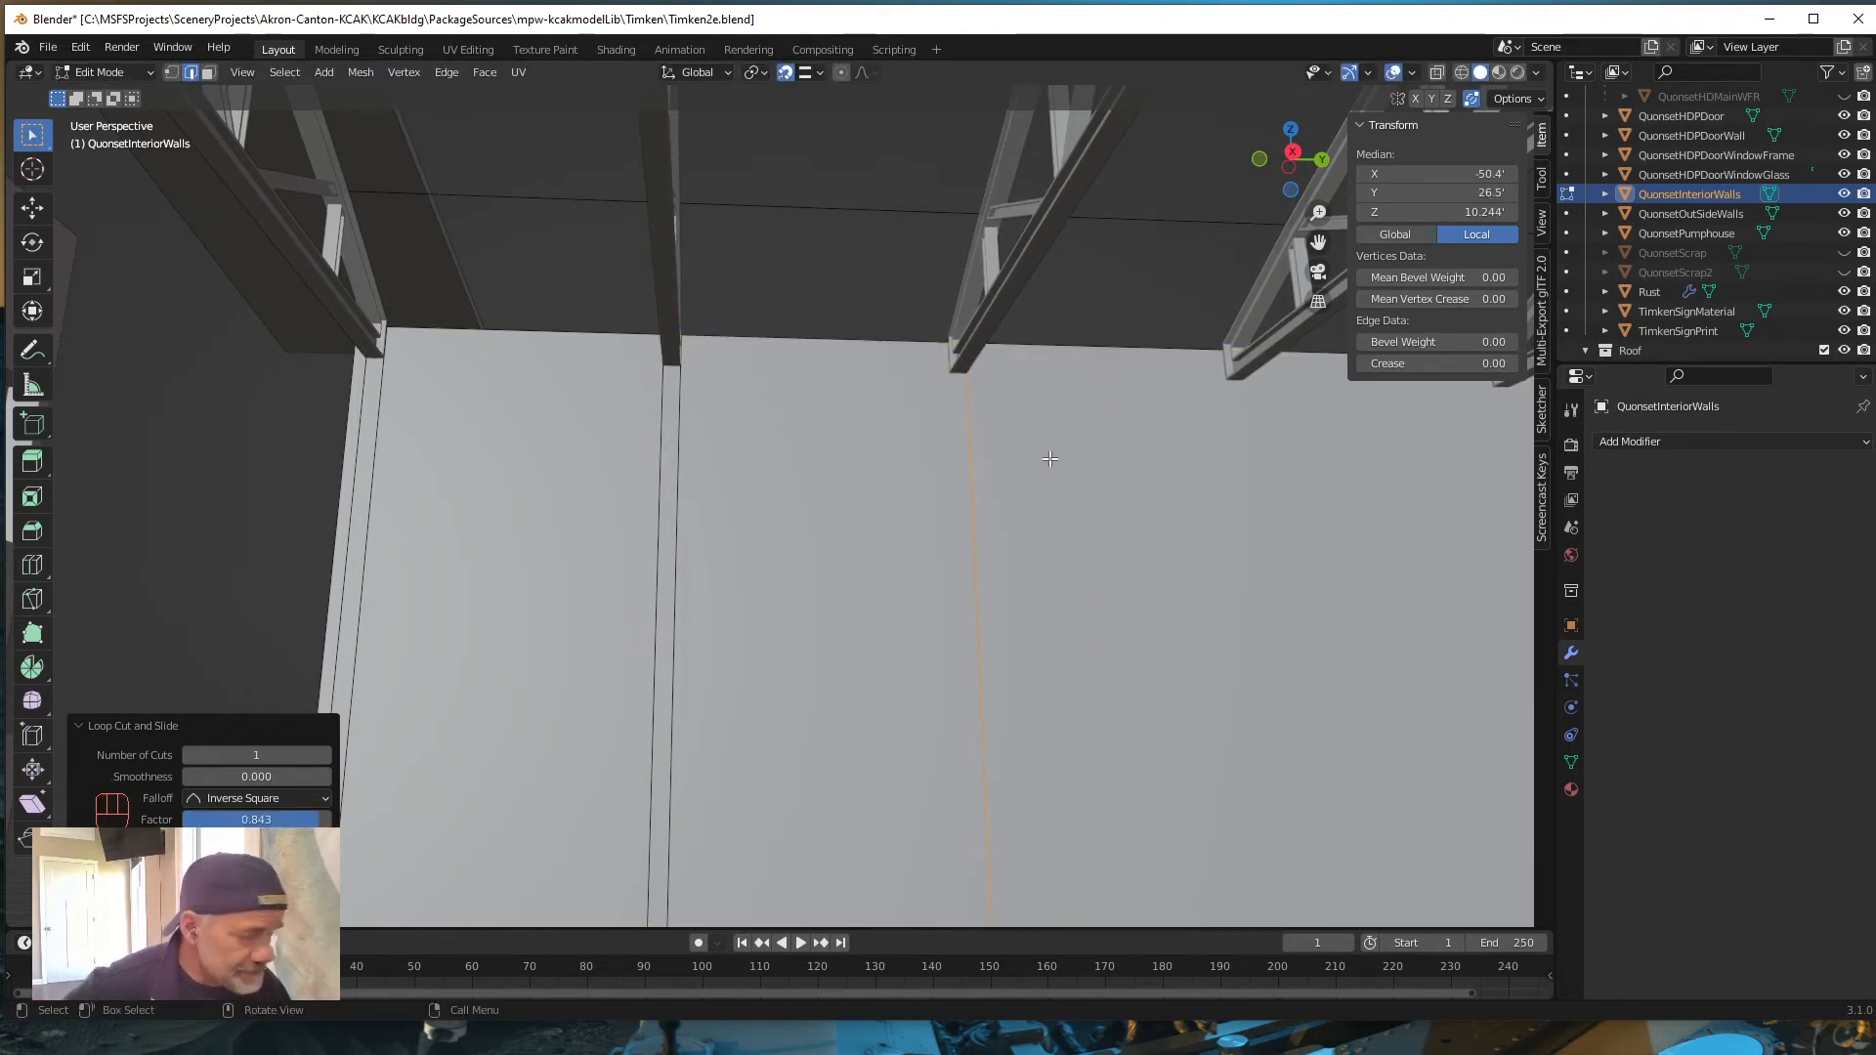
key("ctrl+r")
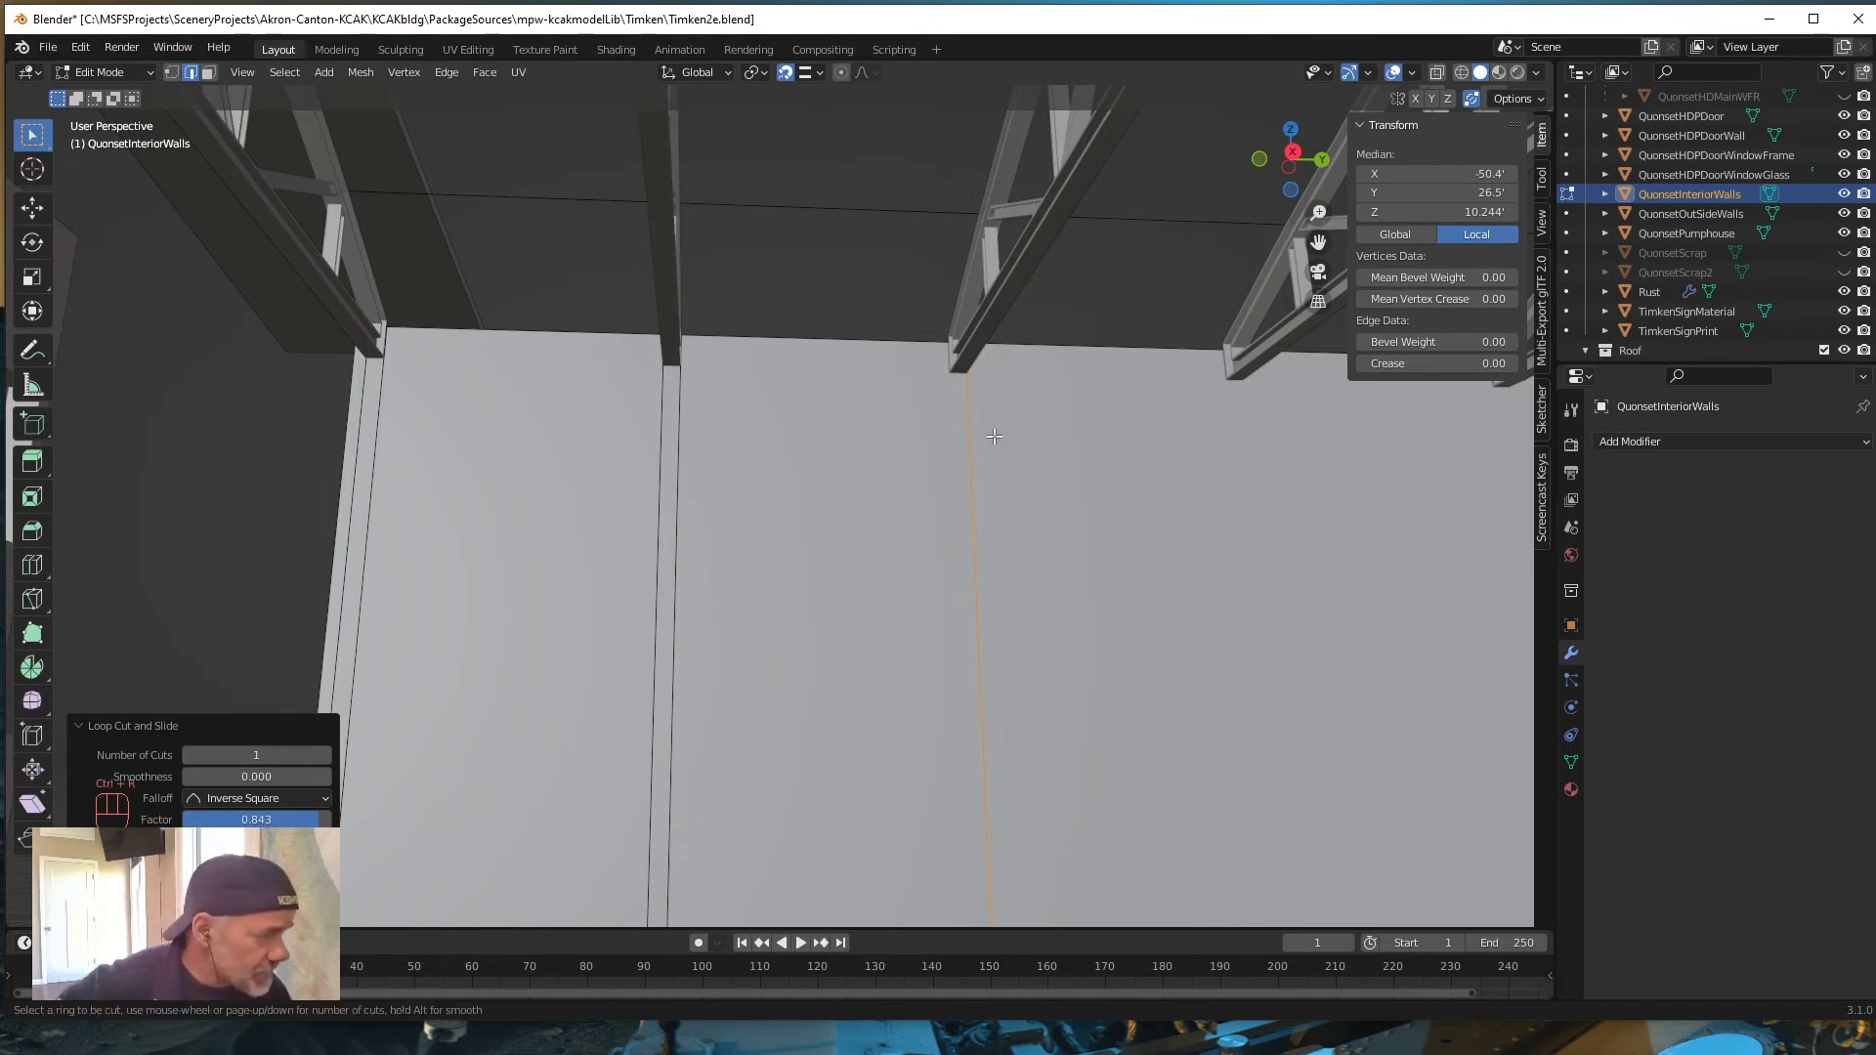
left_click(846, 348)
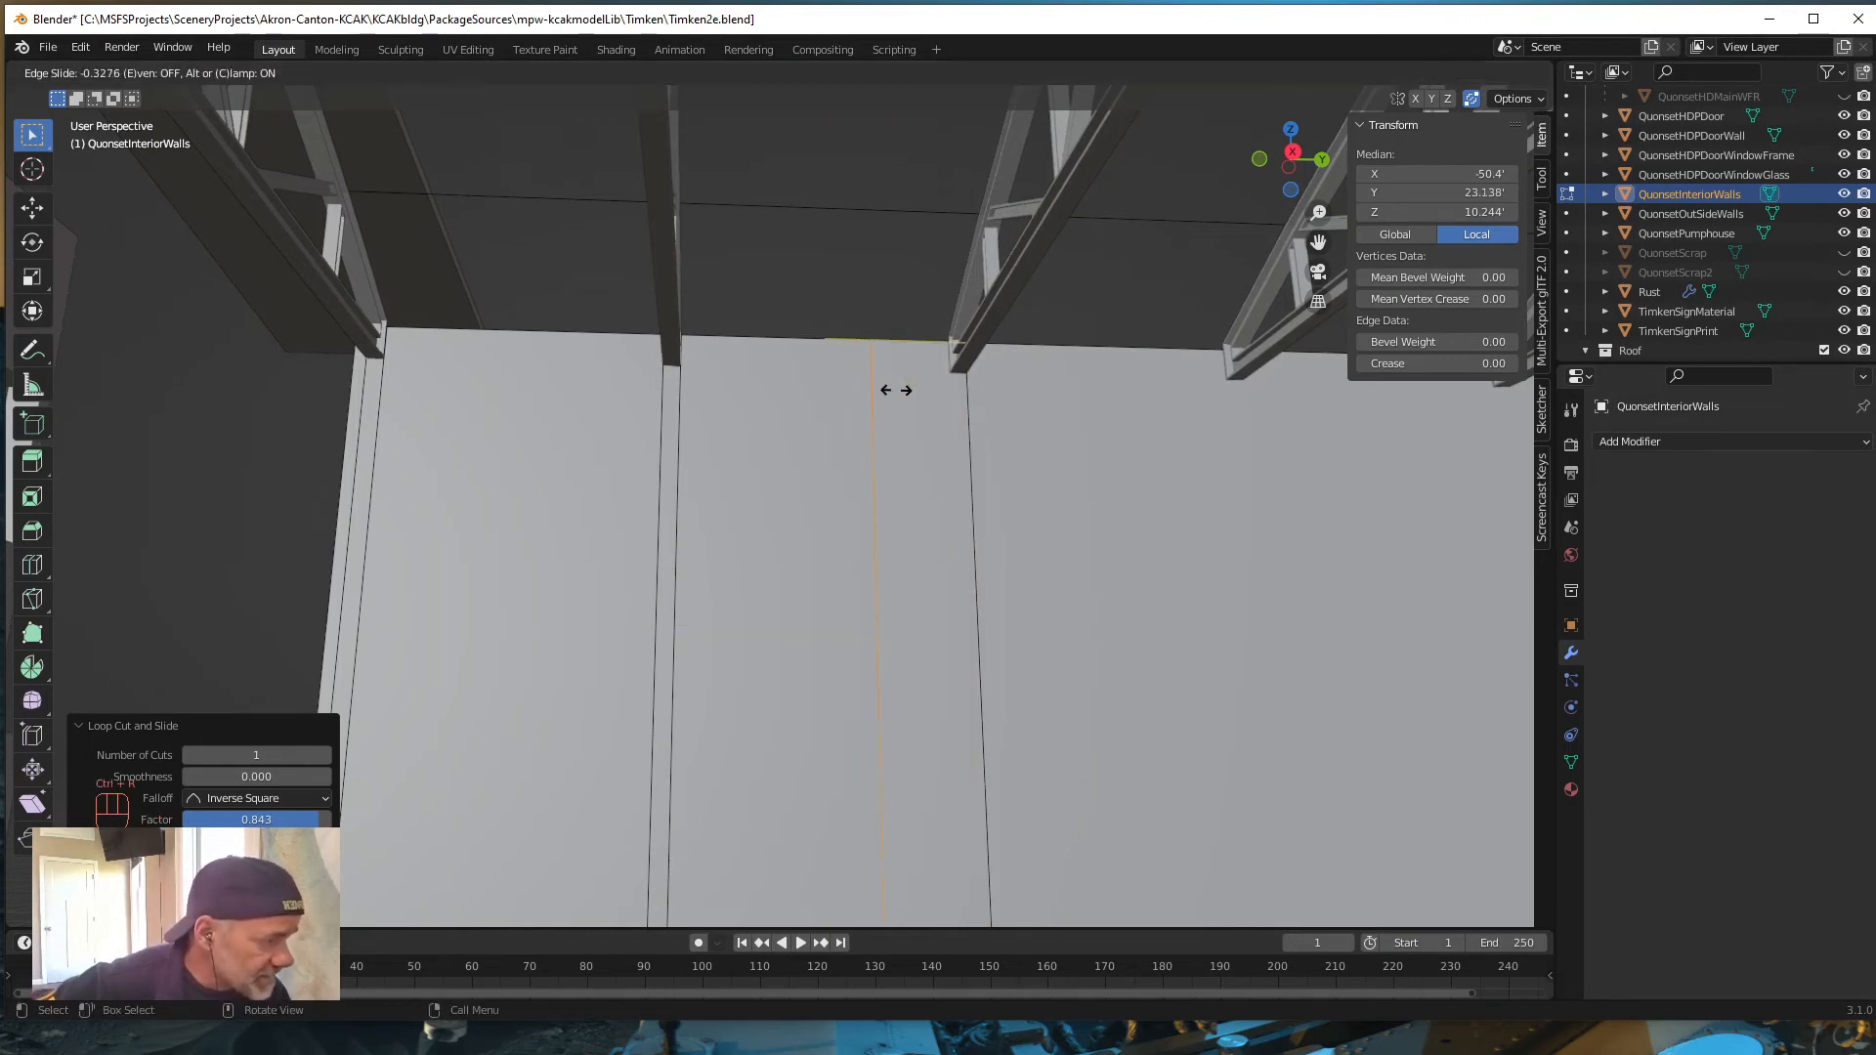
left_click(943, 363)
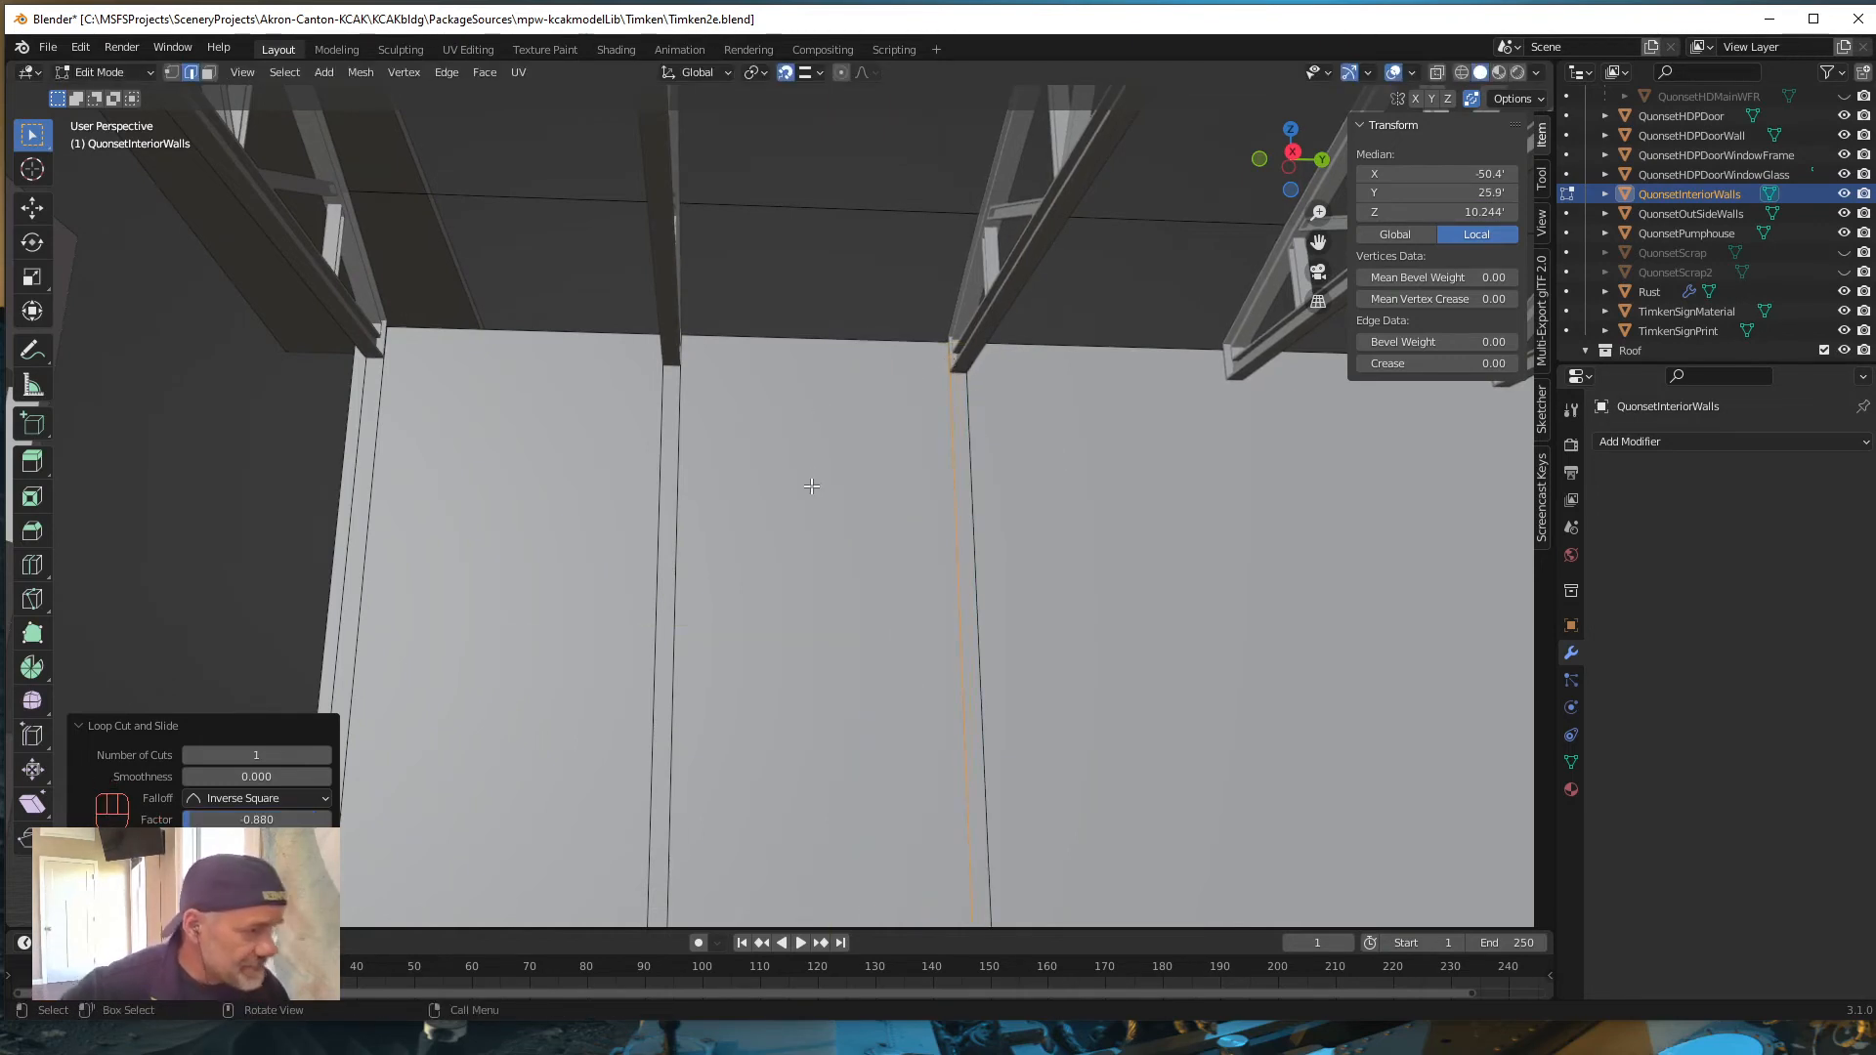
Step: Switch to face selection and select the narrow vertical wall strip beneath the first truss
middle_click_drag(820, 483, 809, 495)
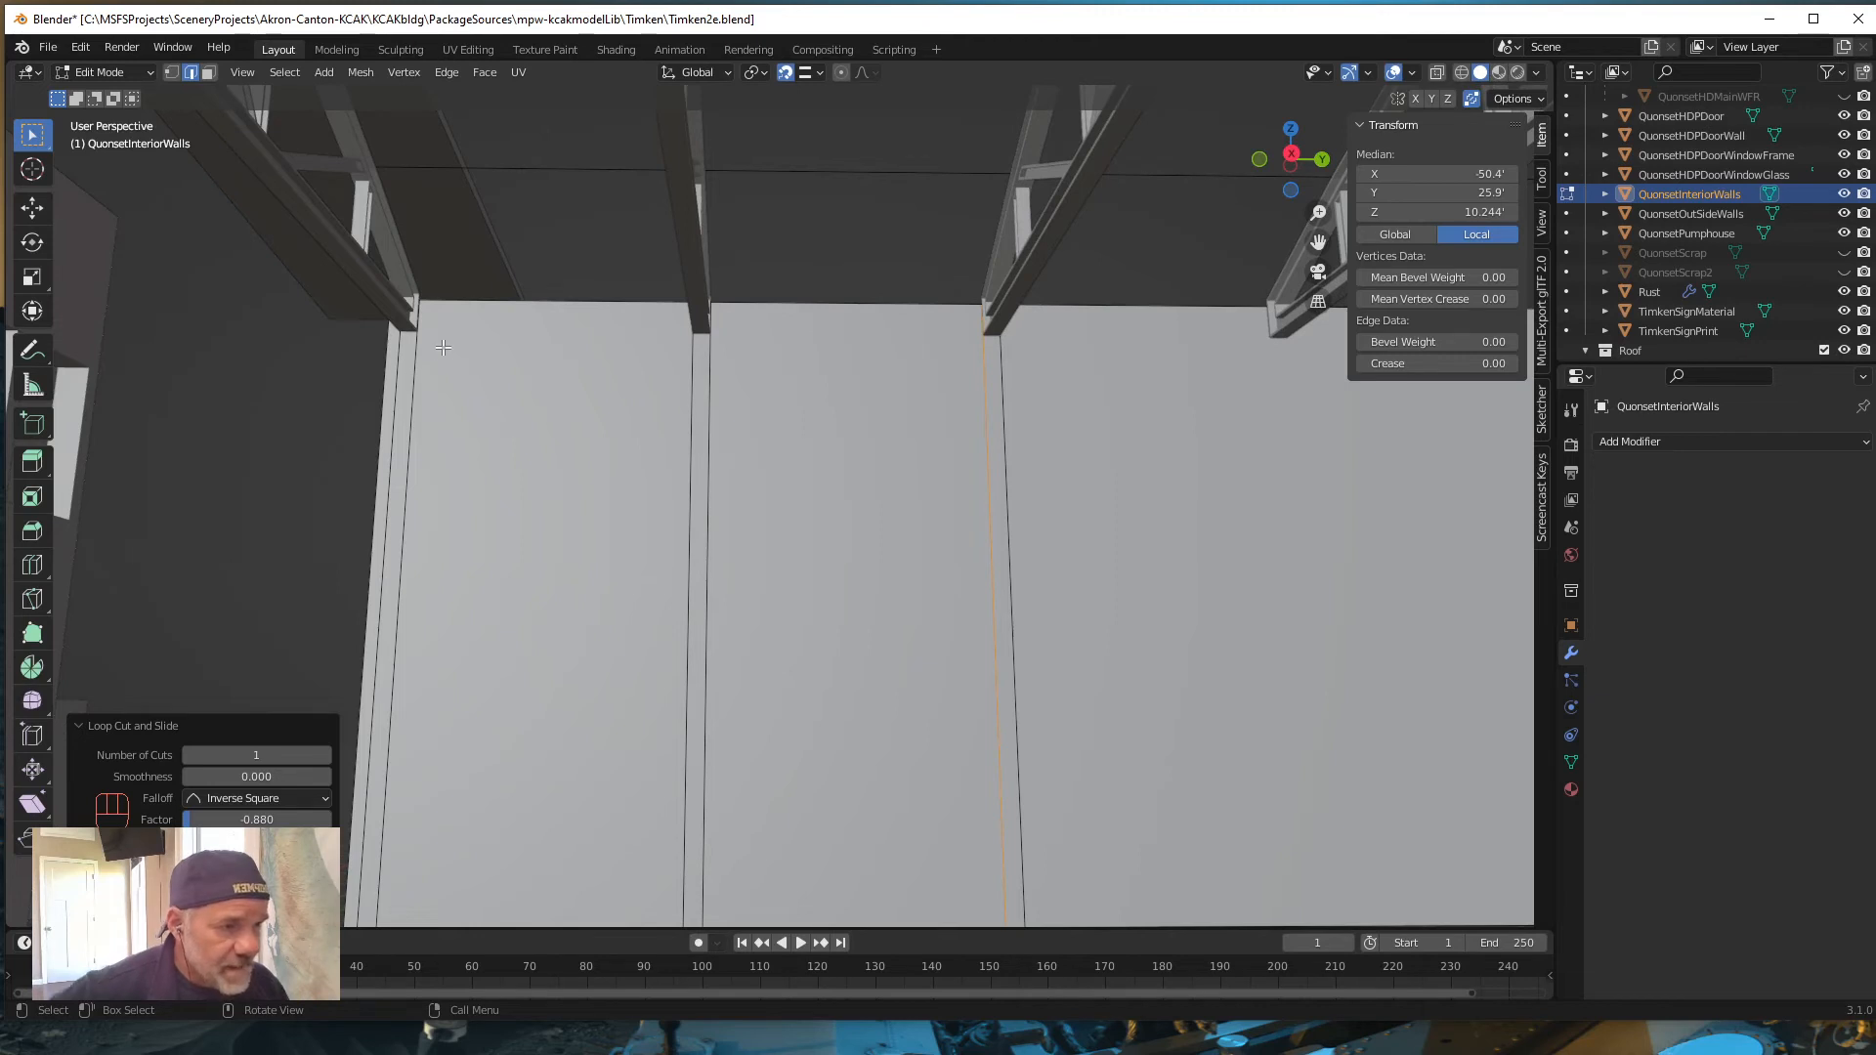
middle_click_drag(786, 470, 721, 482)
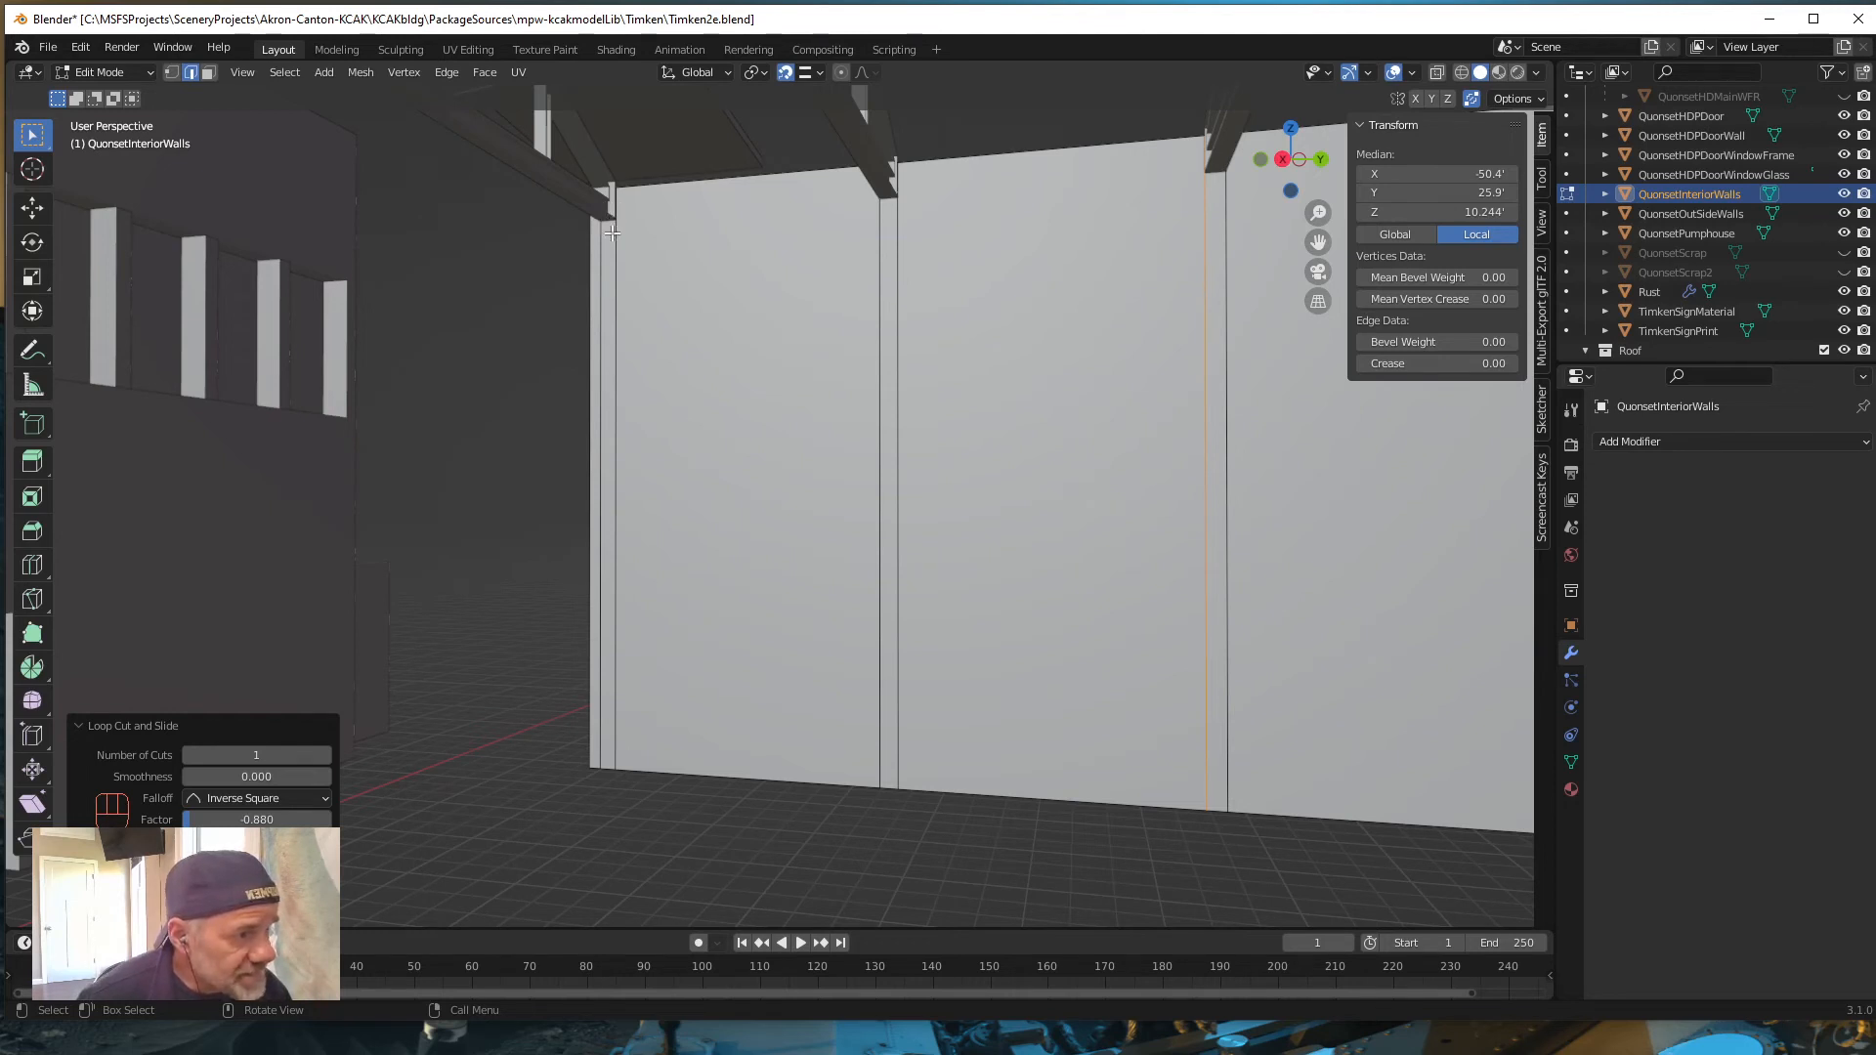
left_click(208, 73)
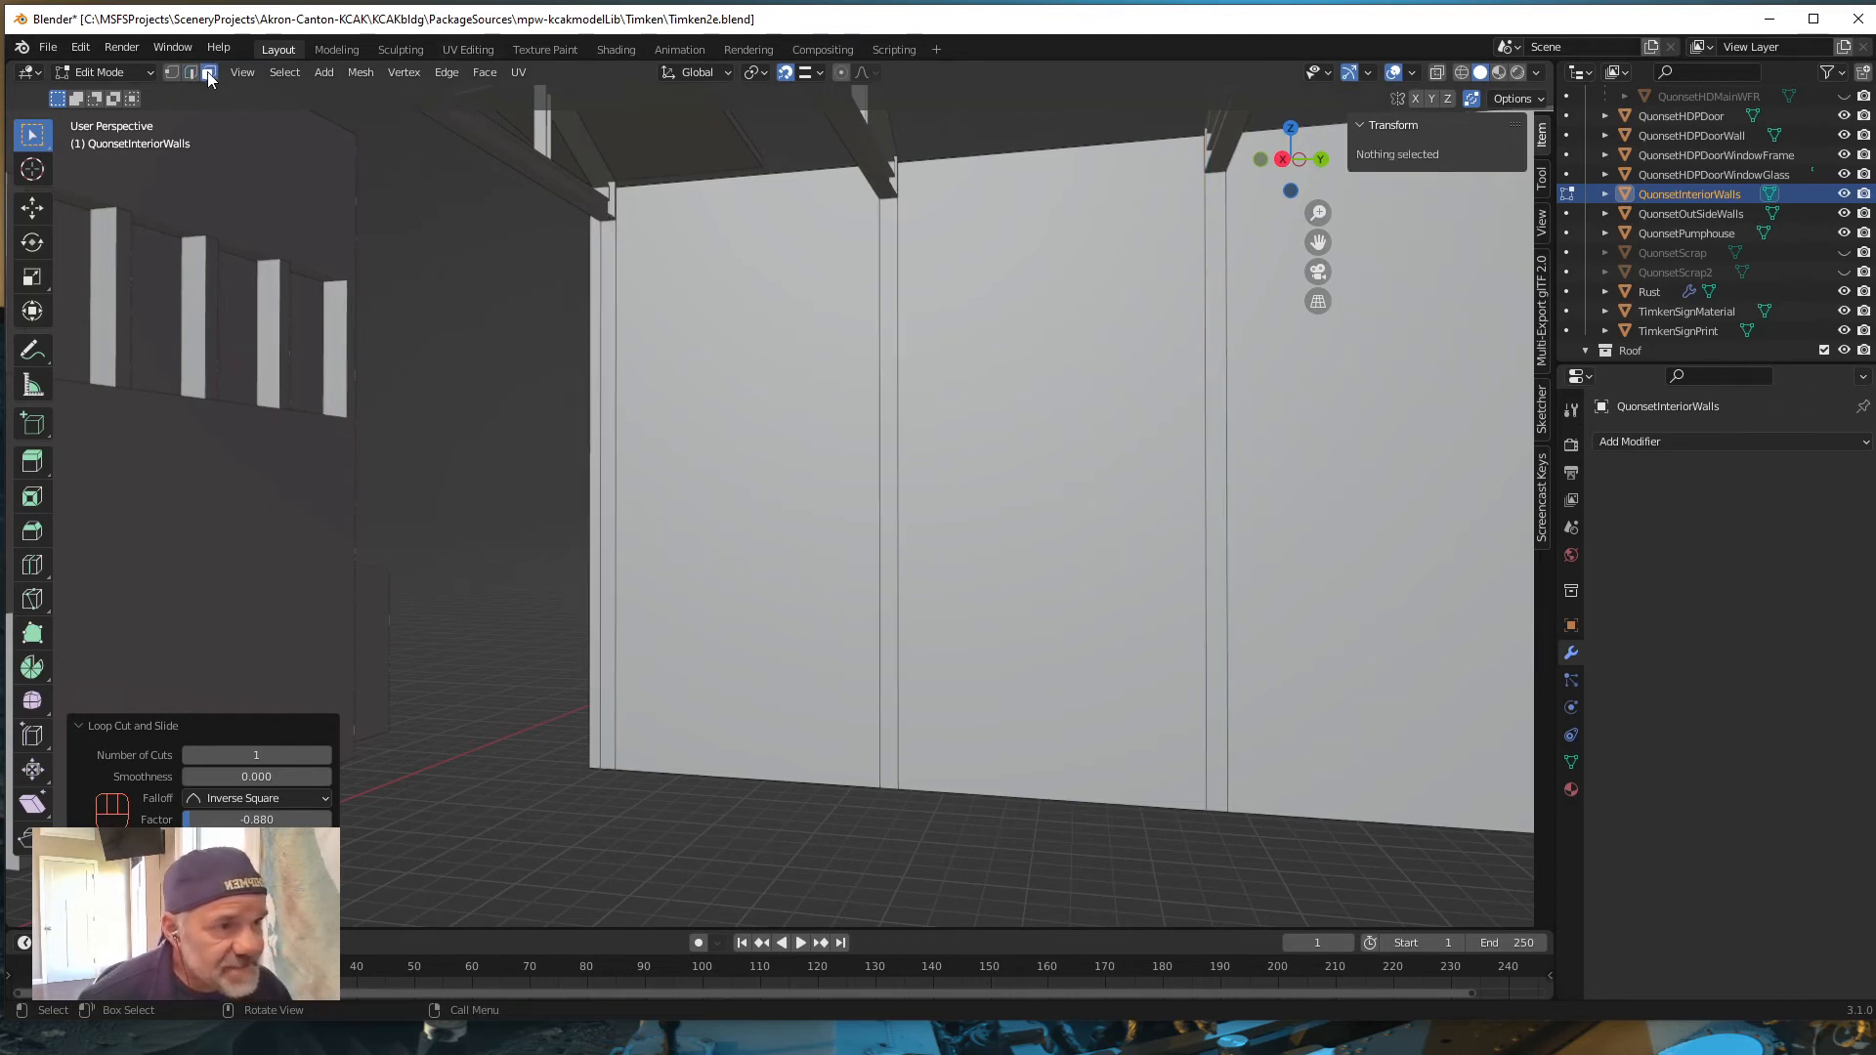
left_click(603, 328)
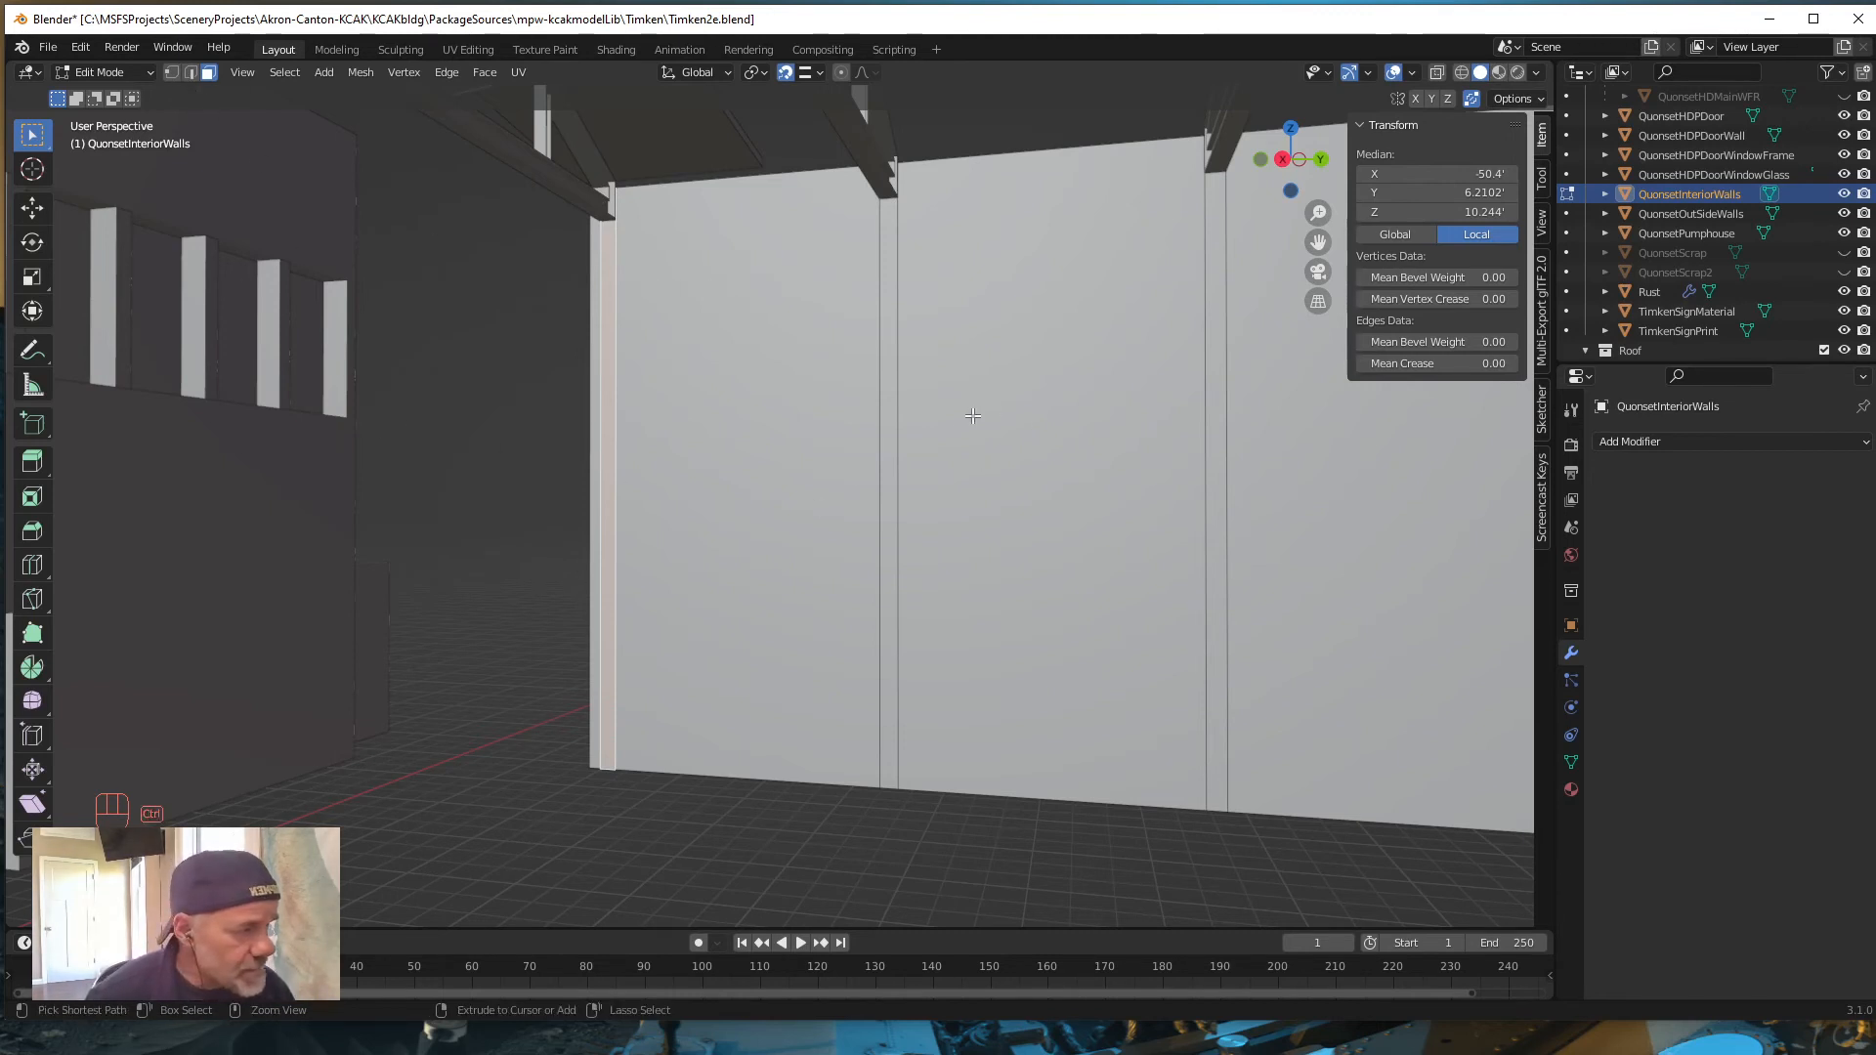
Step: Add a horizontal loop cut across the inner wall level with the undersides of the truss ends, at Z about 19.33'
key("ctrl+r")
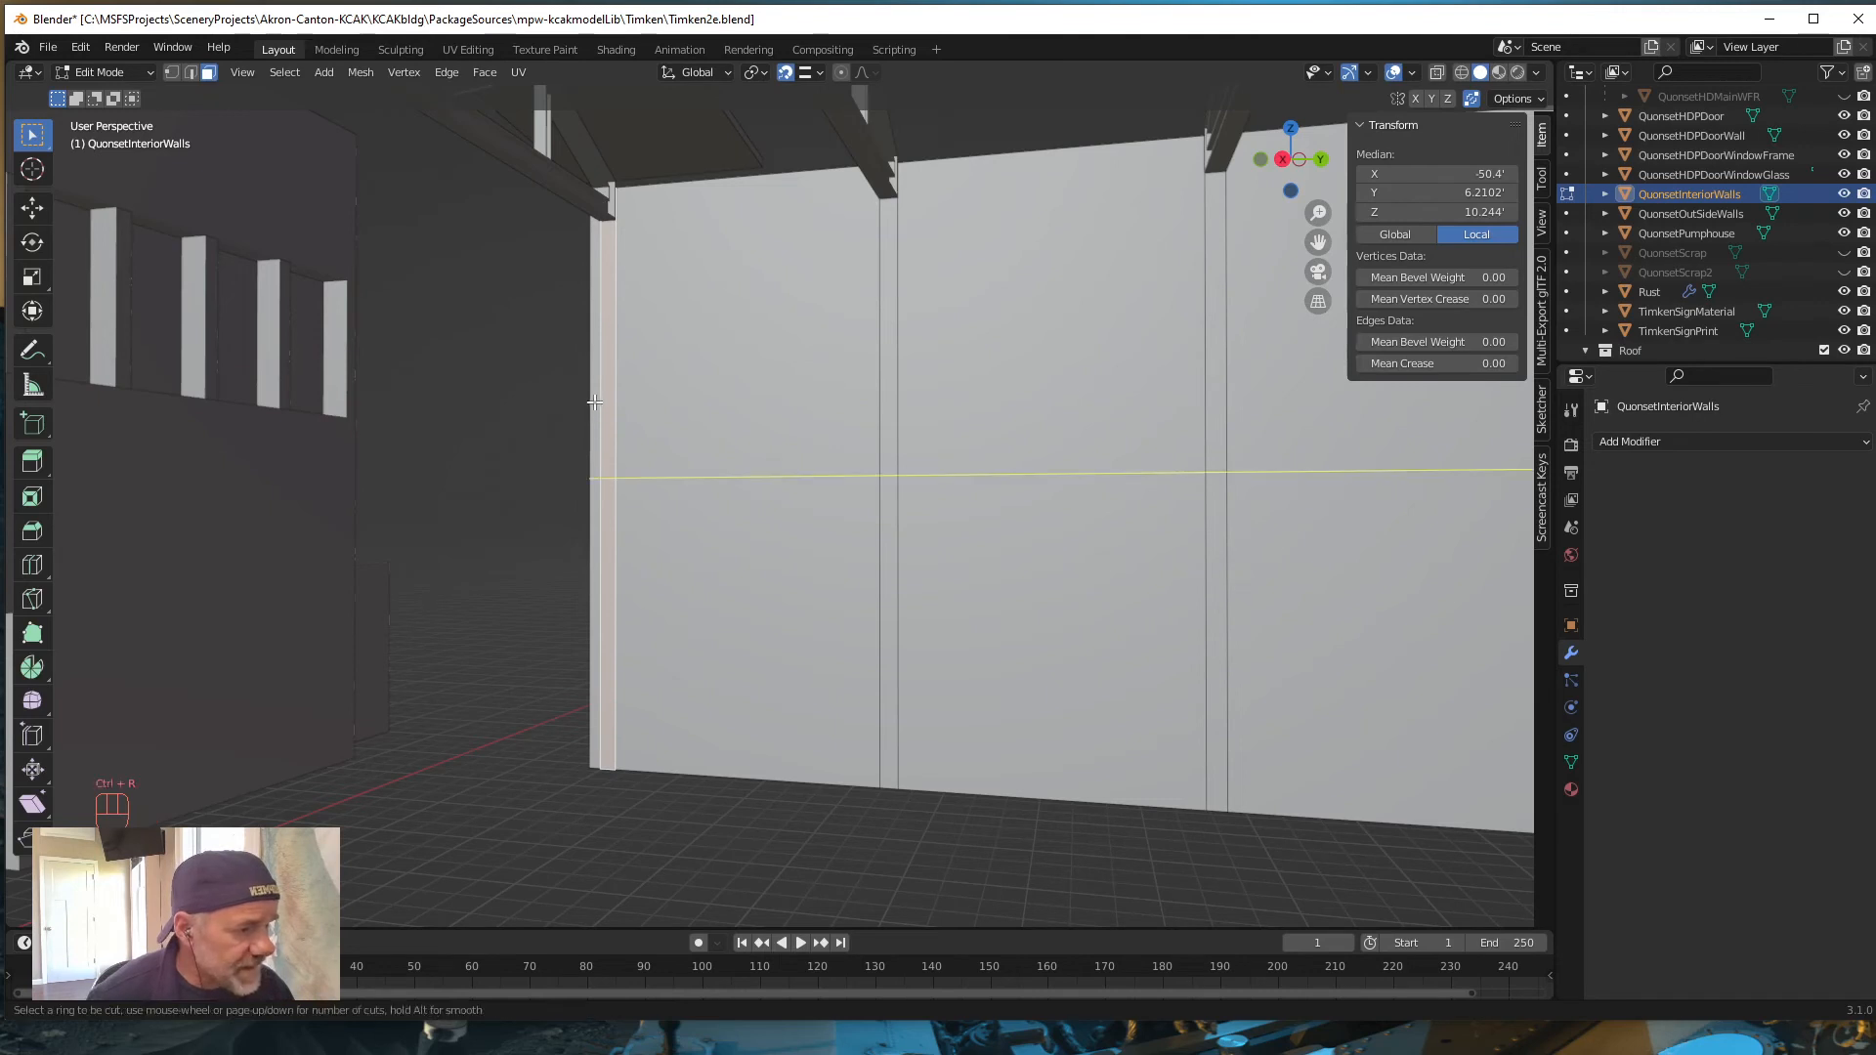
left_click(594, 481)
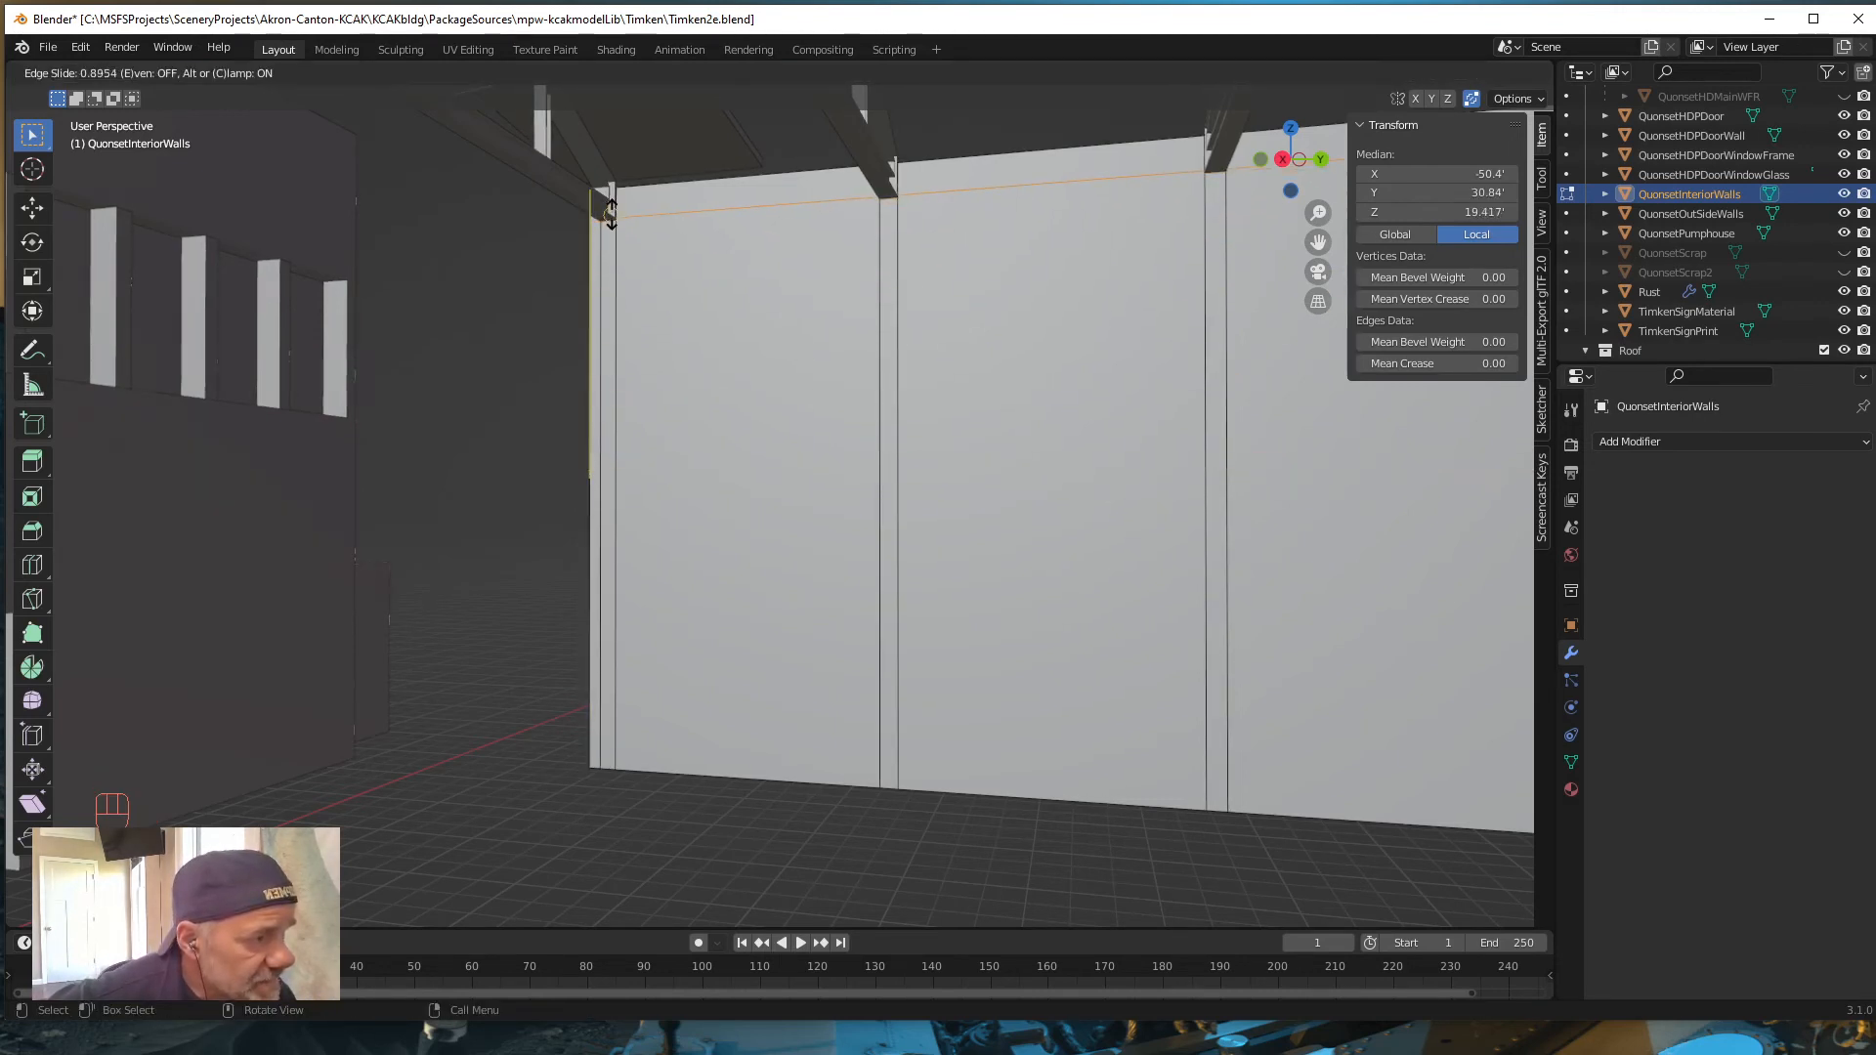
left_click(890, 207)
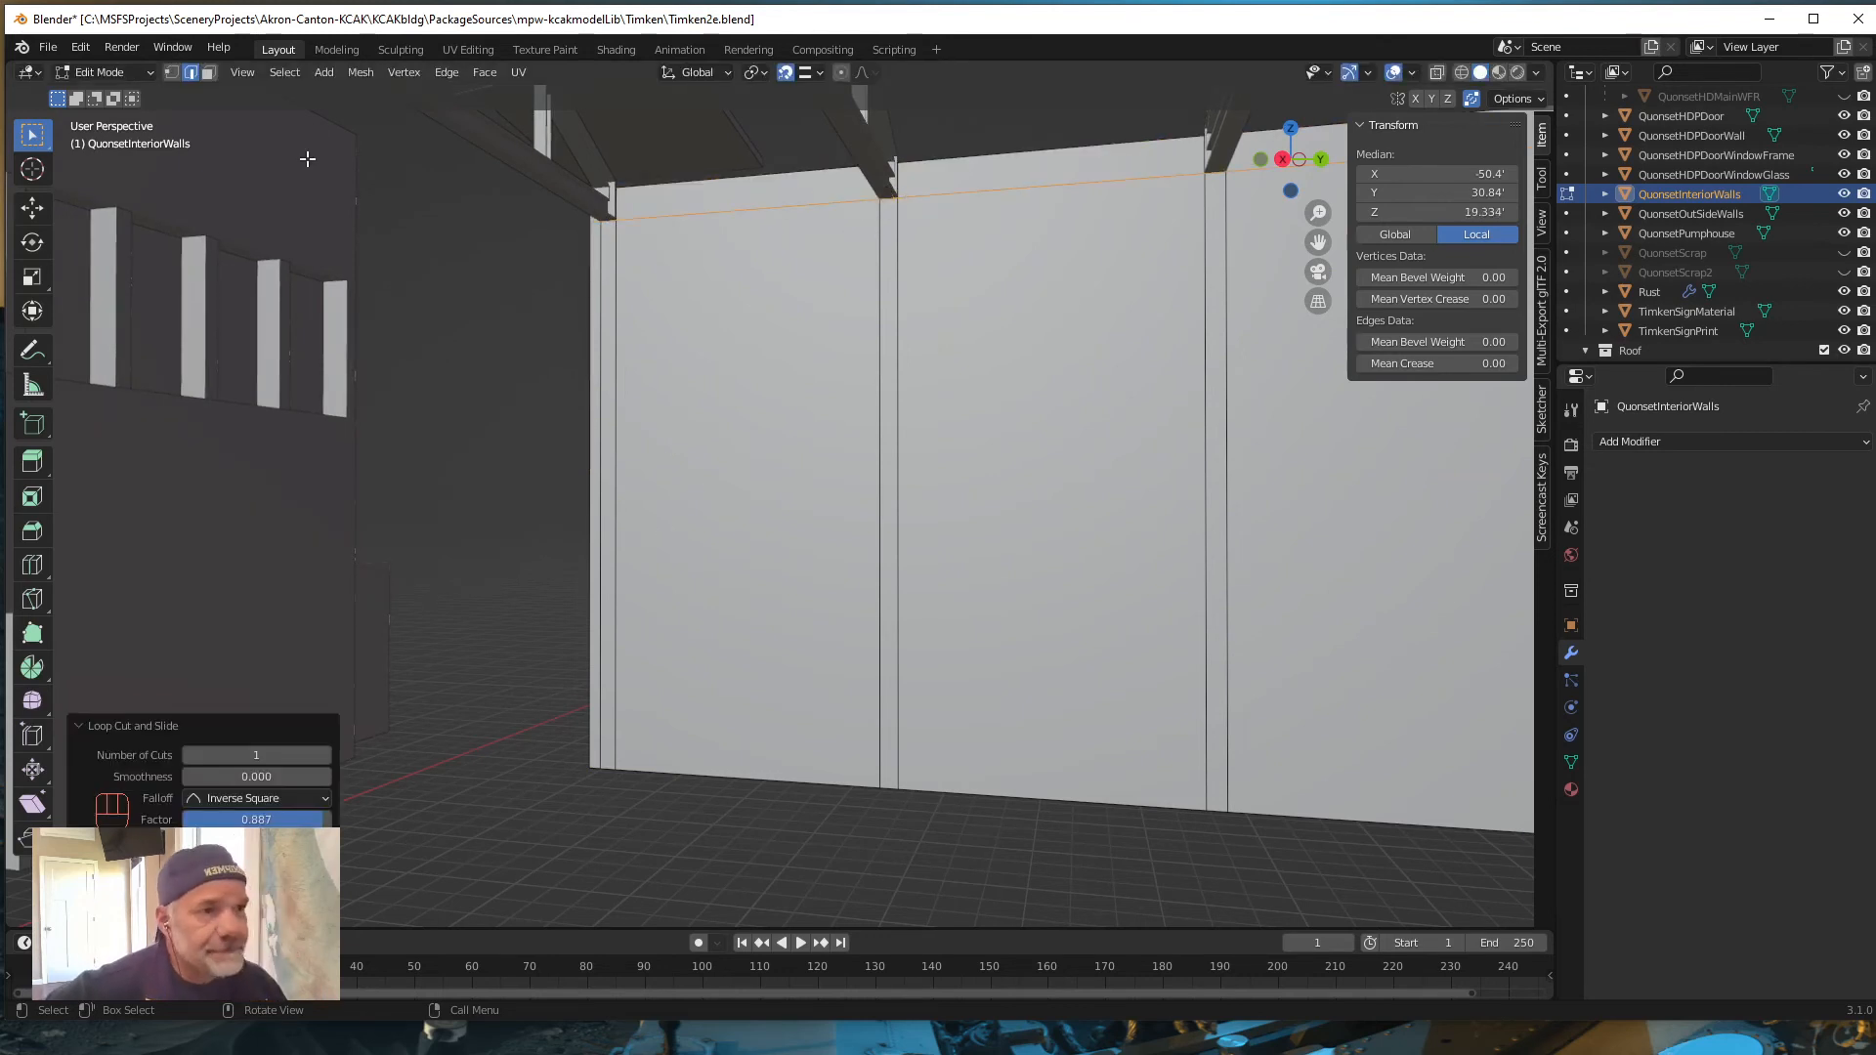
Step: Select the three narrow wall strips beneath the truss ends as faces and extrude them 0.25' along their normals
left_click(207, 72)
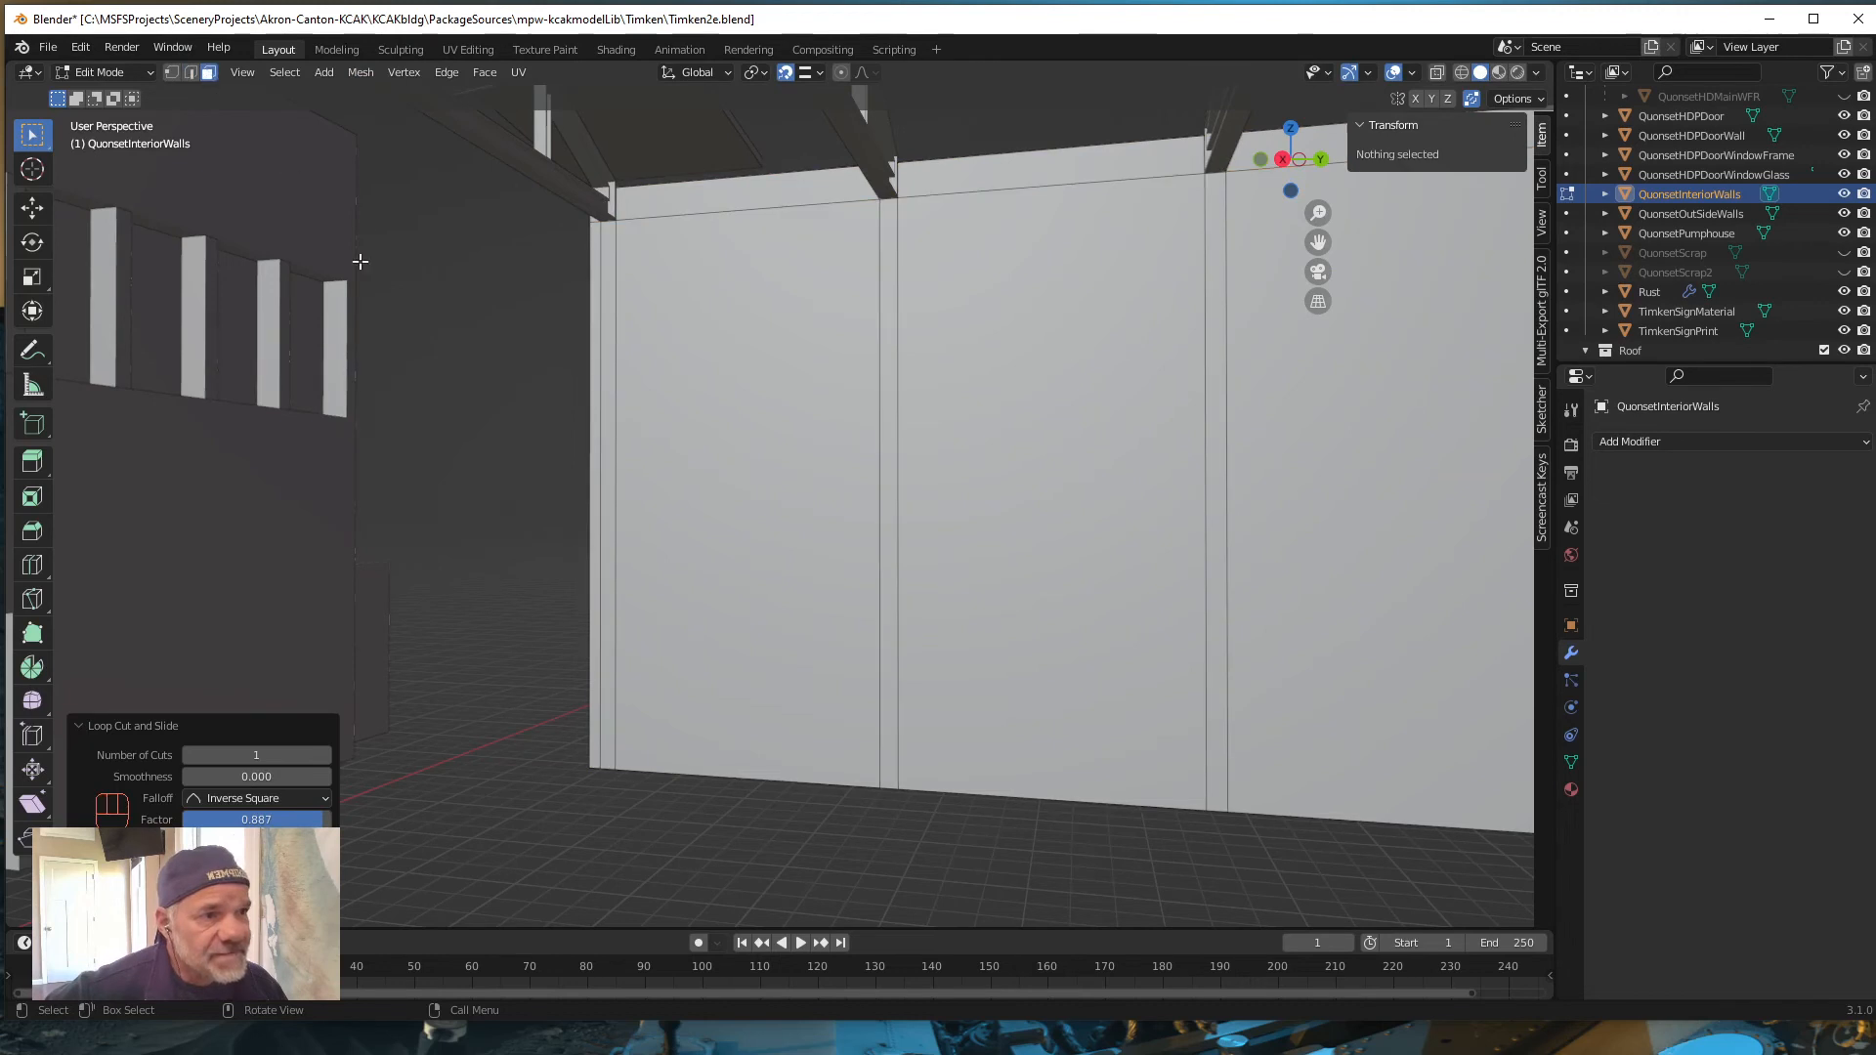
left_click(609, 504)
key("shift")
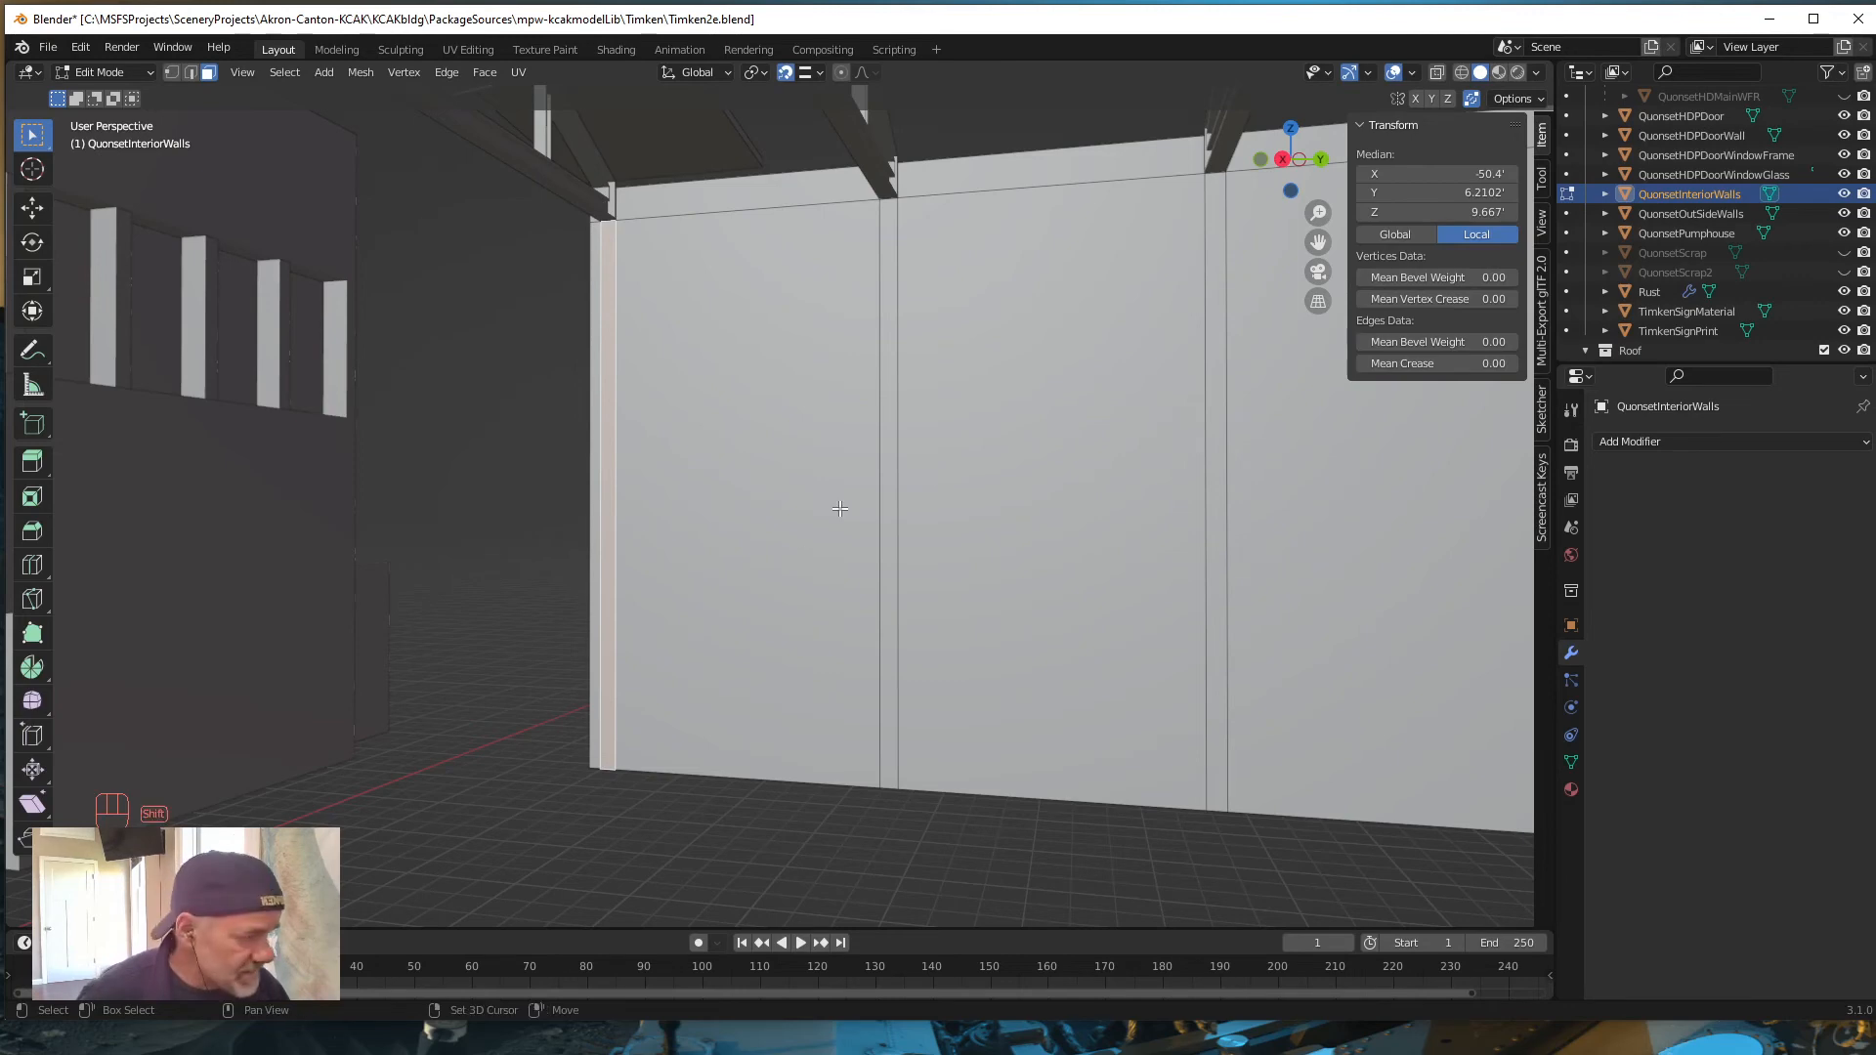
left_click(889, 515, "shift")
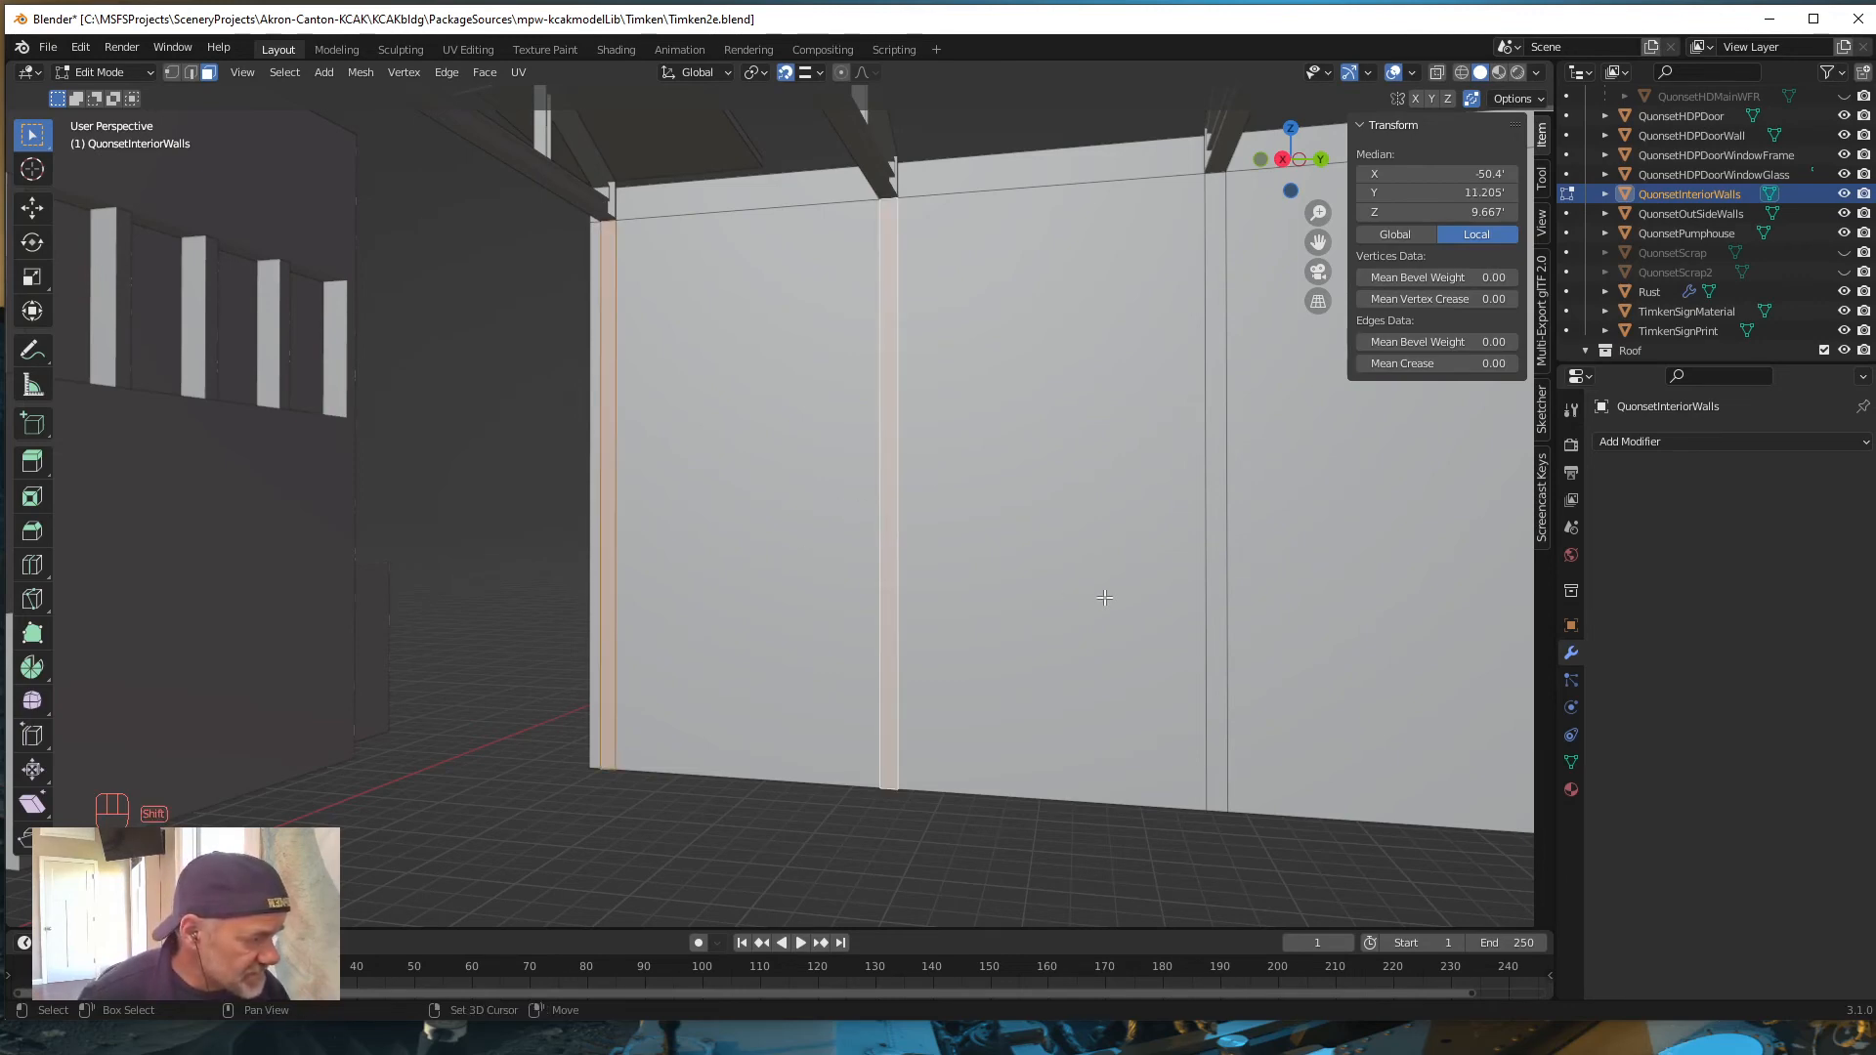
left_click(1216, 570, "shift")
middle_click_drag(1108, 616, 380, 694)
middle_click_drag(554, 690, 573, 673)
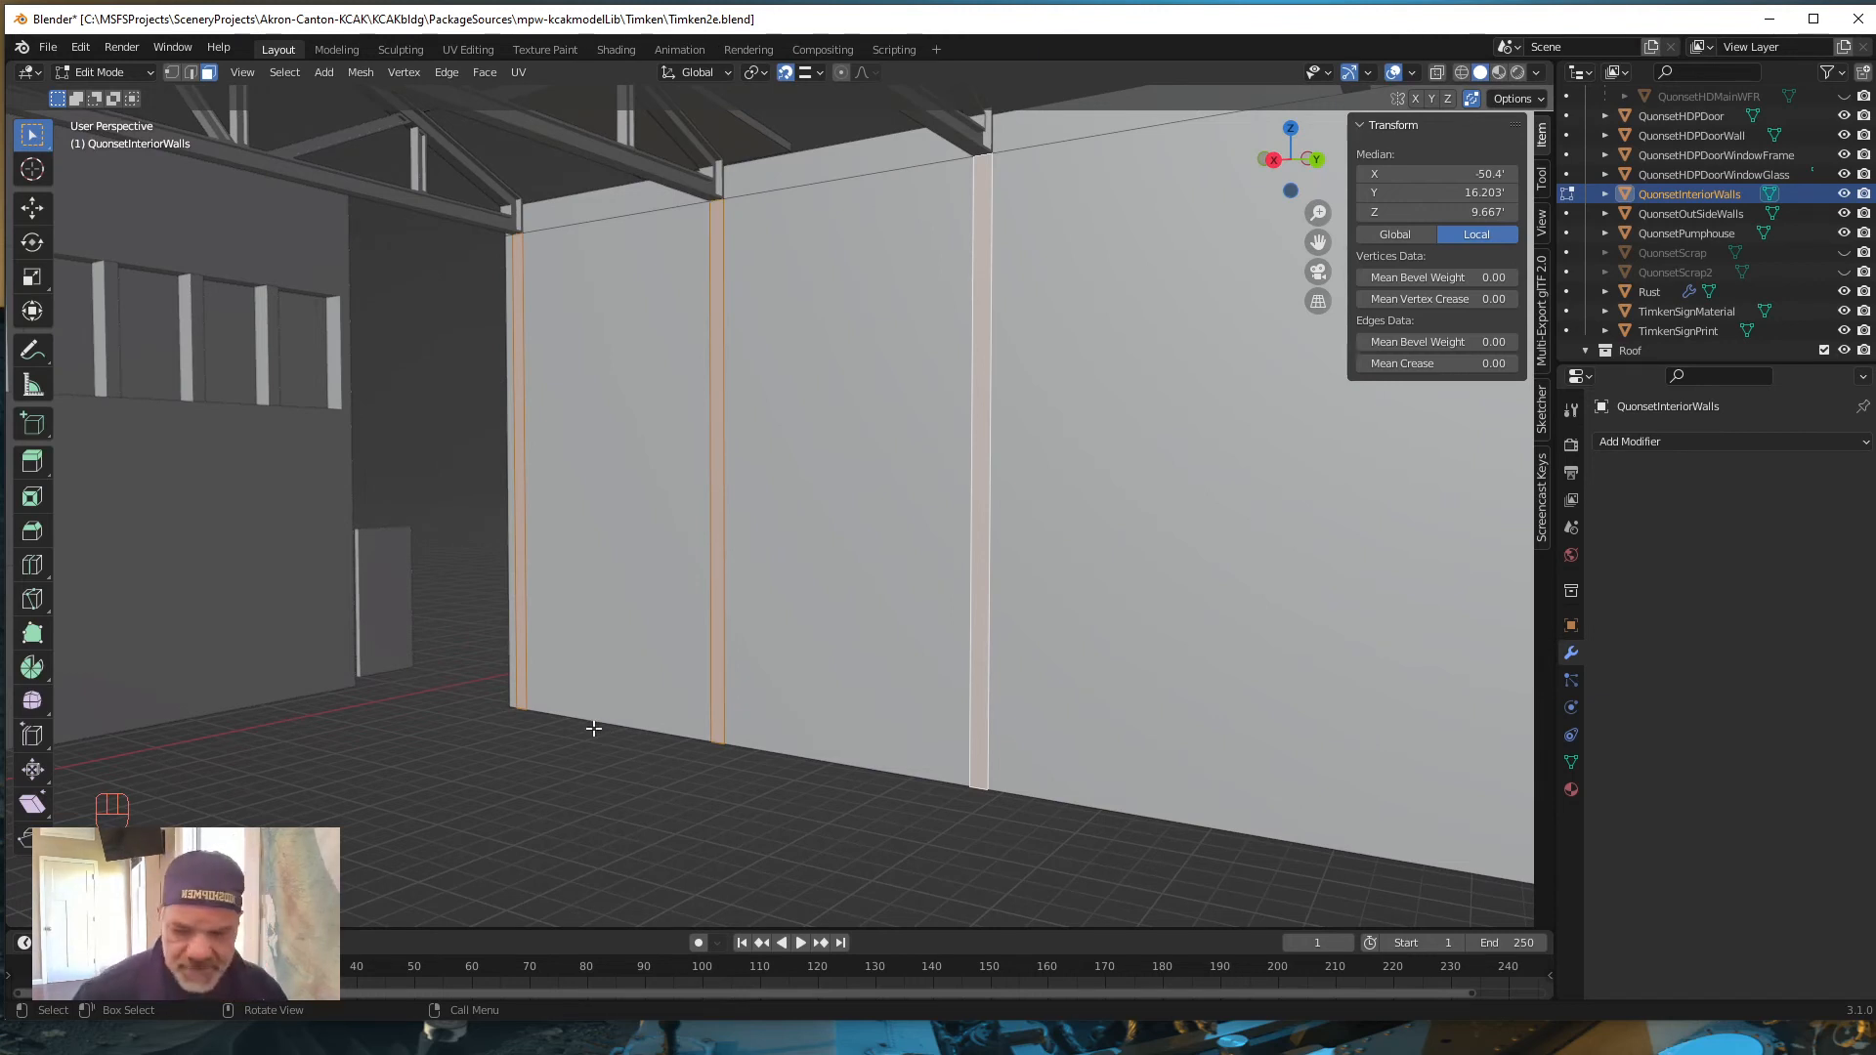
type("e.2")
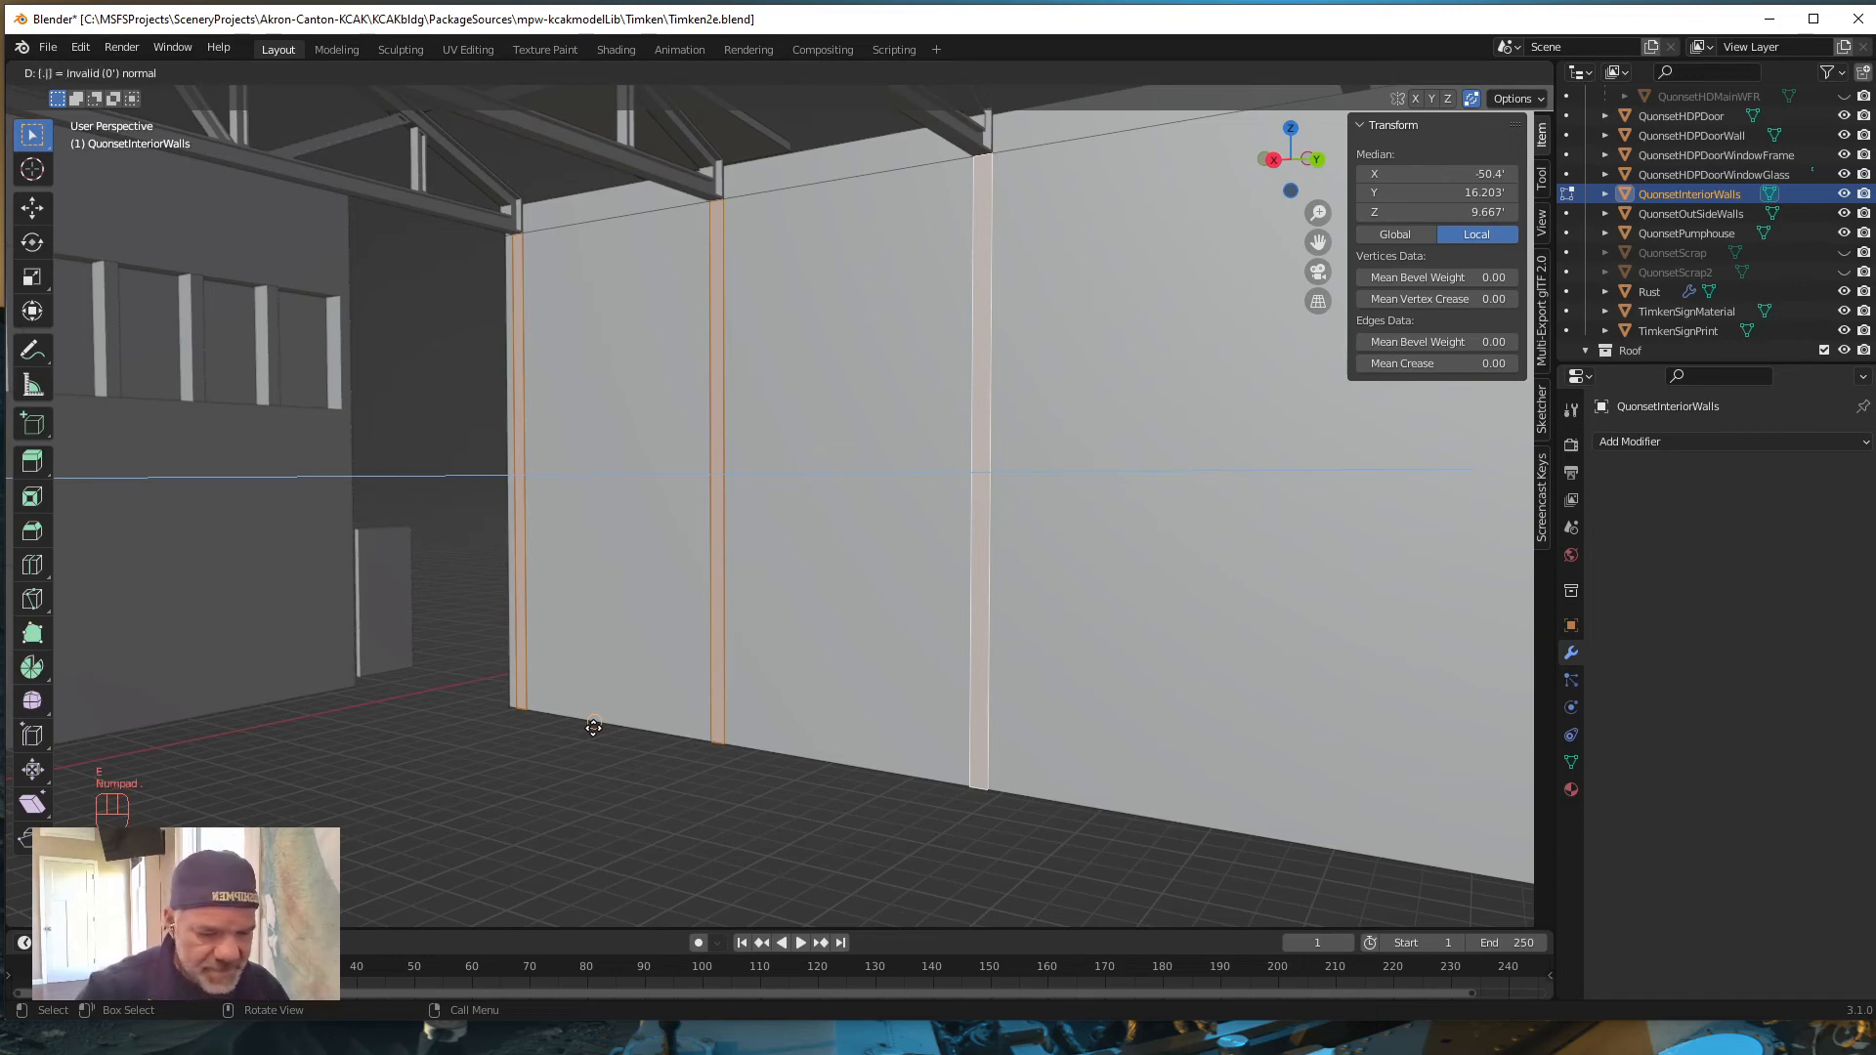
type("5")
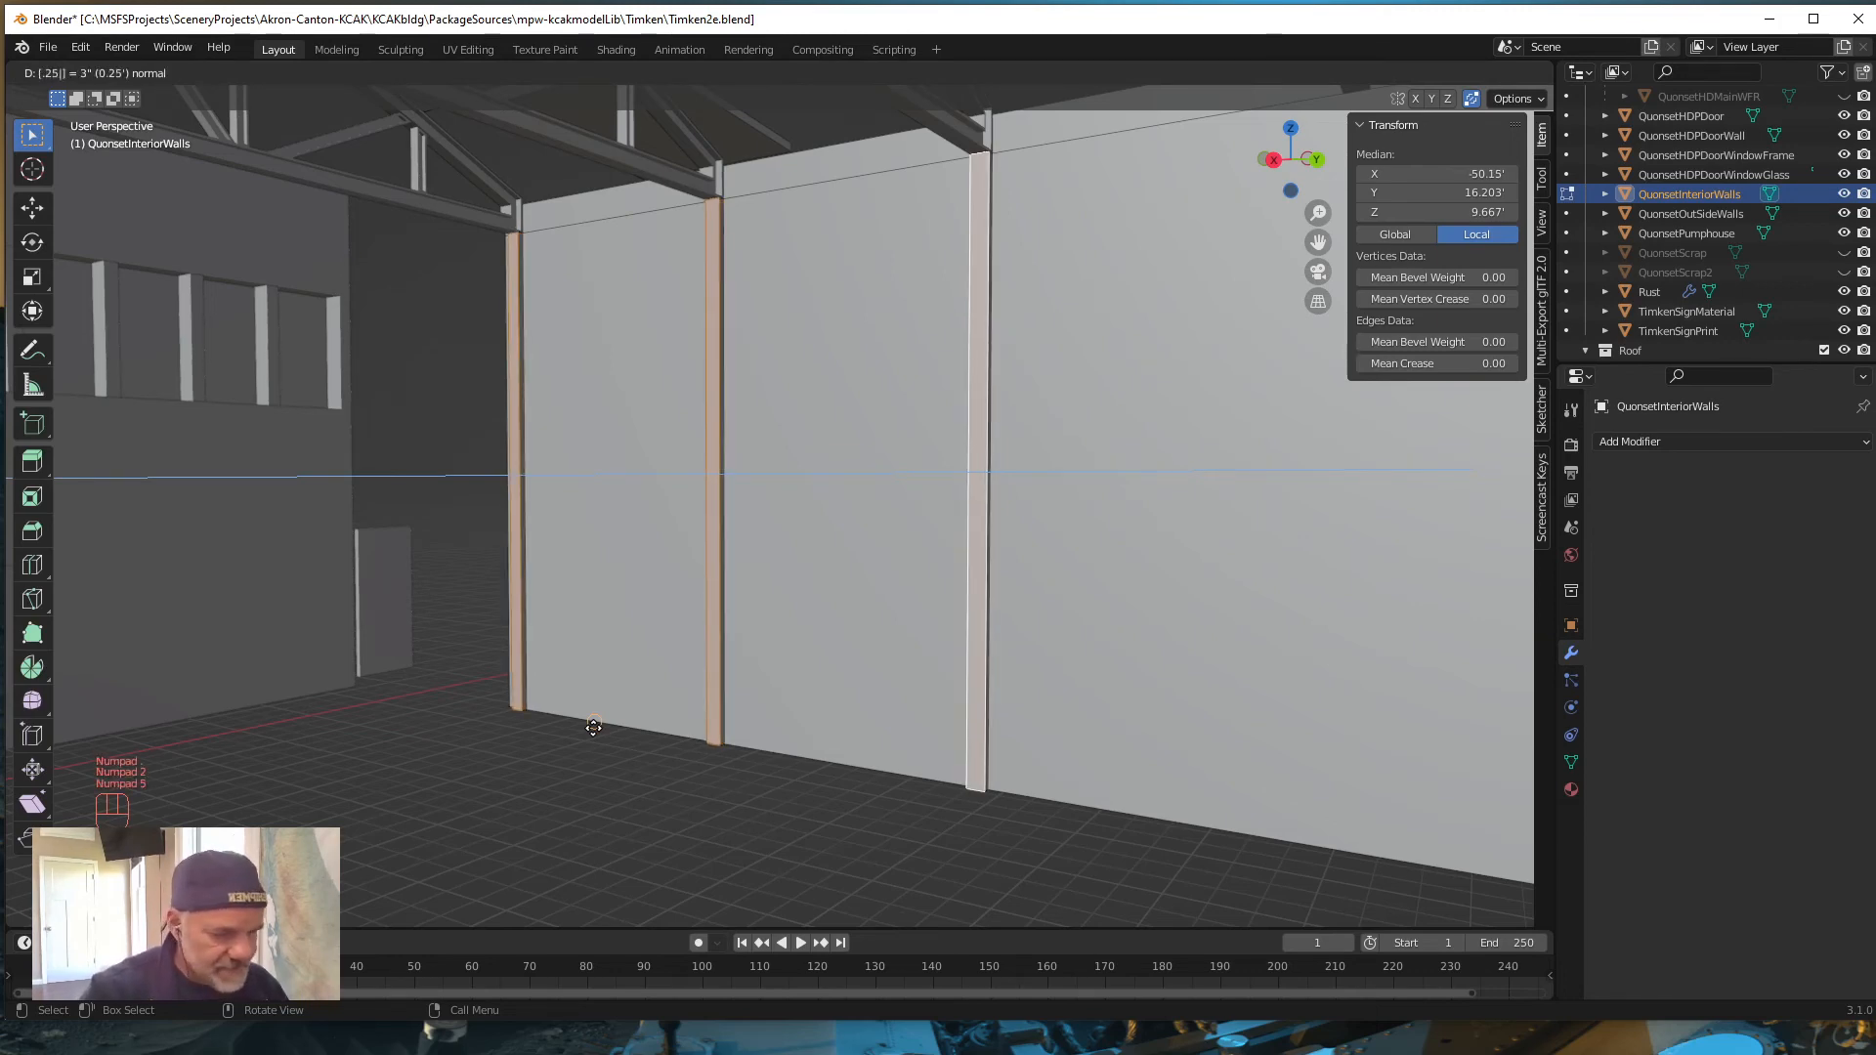
key("KP_Enter")
left_click(504, 810)
Step: Inspect the extruded strips, show the iBeamColumns object for comparison and hide it again, and examine the hangar interior from its open end
middle_click_drag(504, 809, 846, 888)
middle_click_drag(948, 923, 722, 828, "shift")
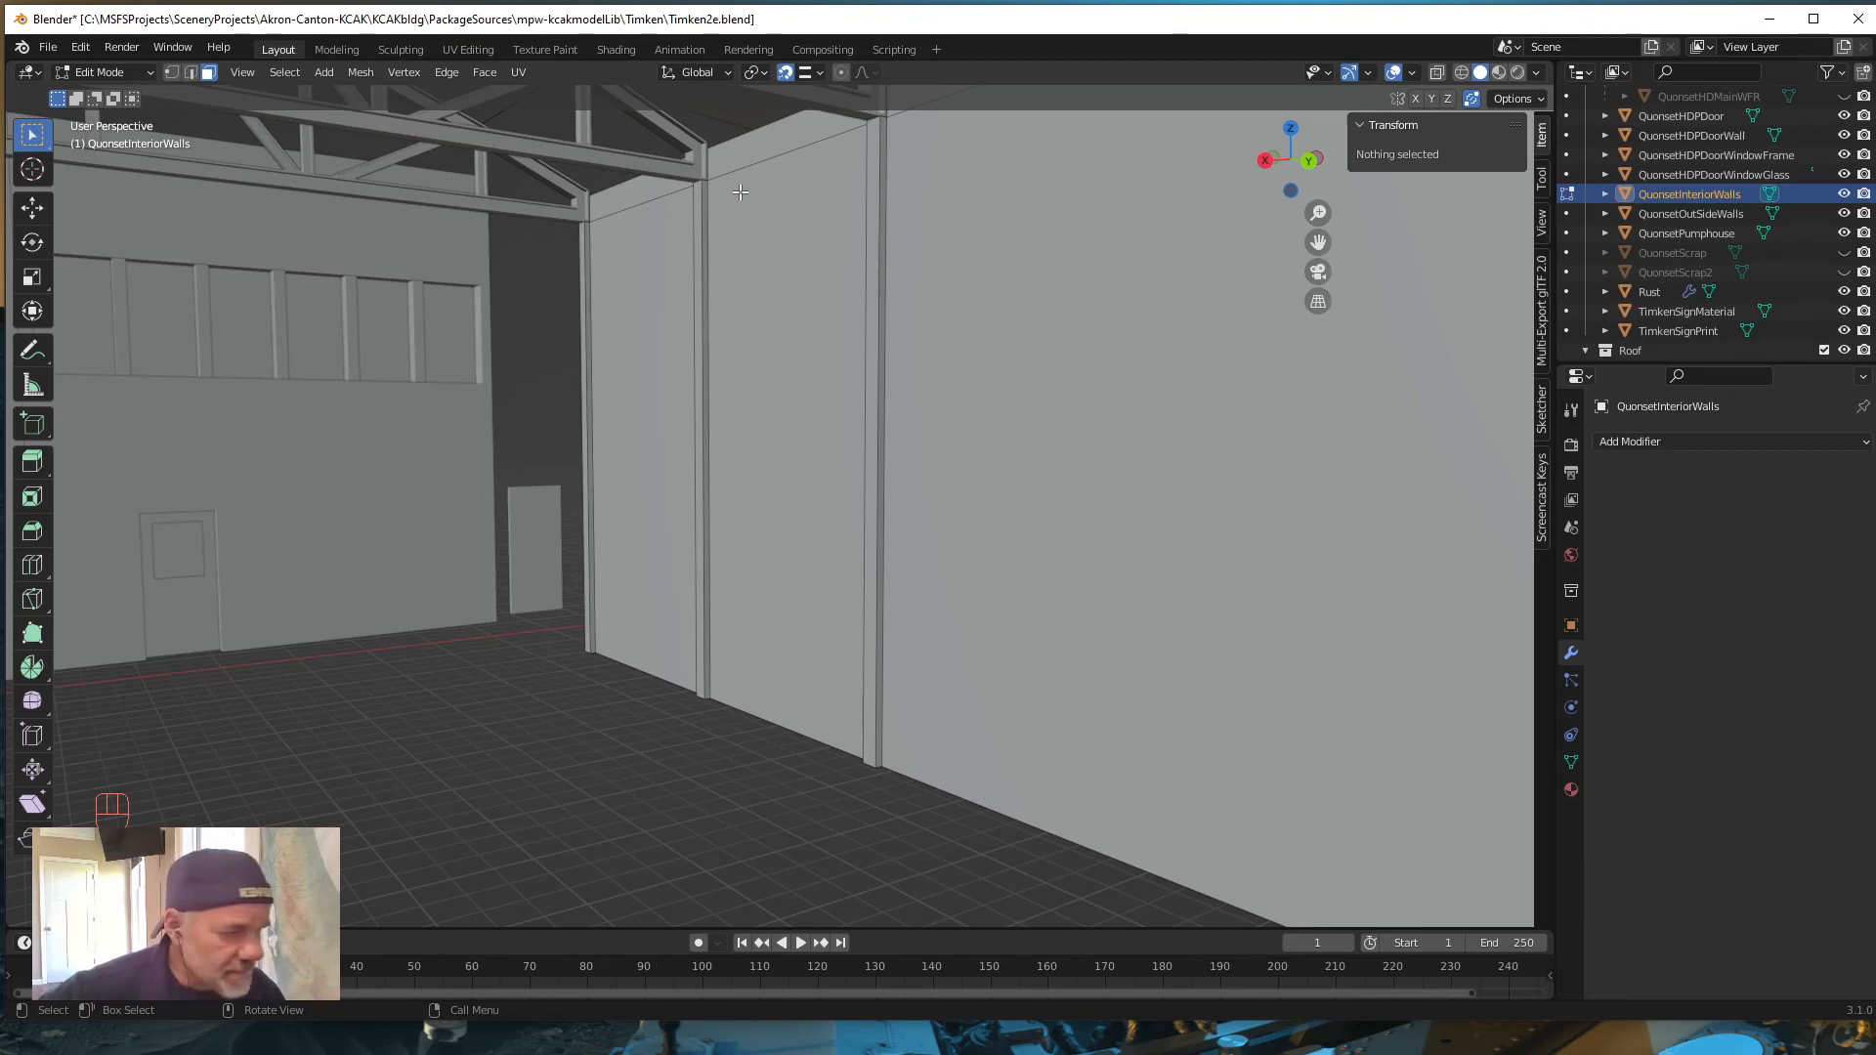
scroll(636, 720, "down", 2)
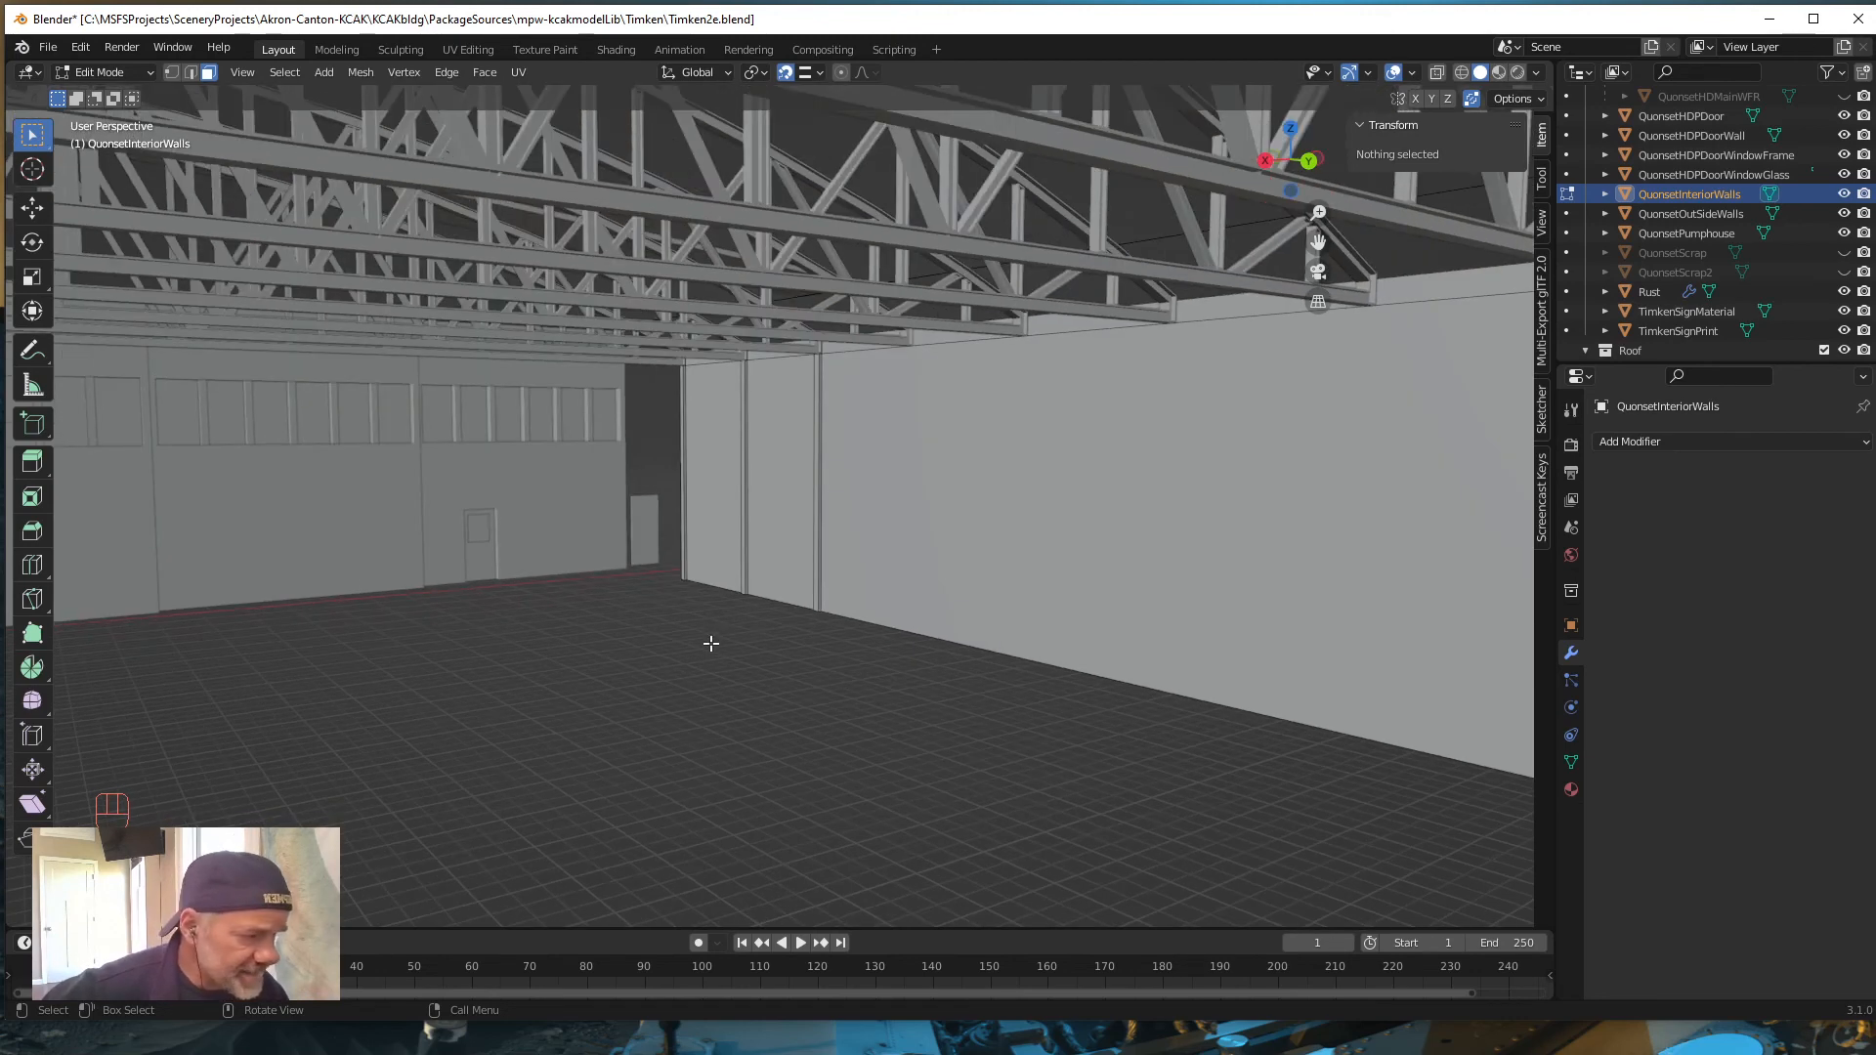
mouse_move(708, 640)
middle_mouse_down()
mouse_move(678, 666)
mouse_move(696, 662)
middle_mouse_up()
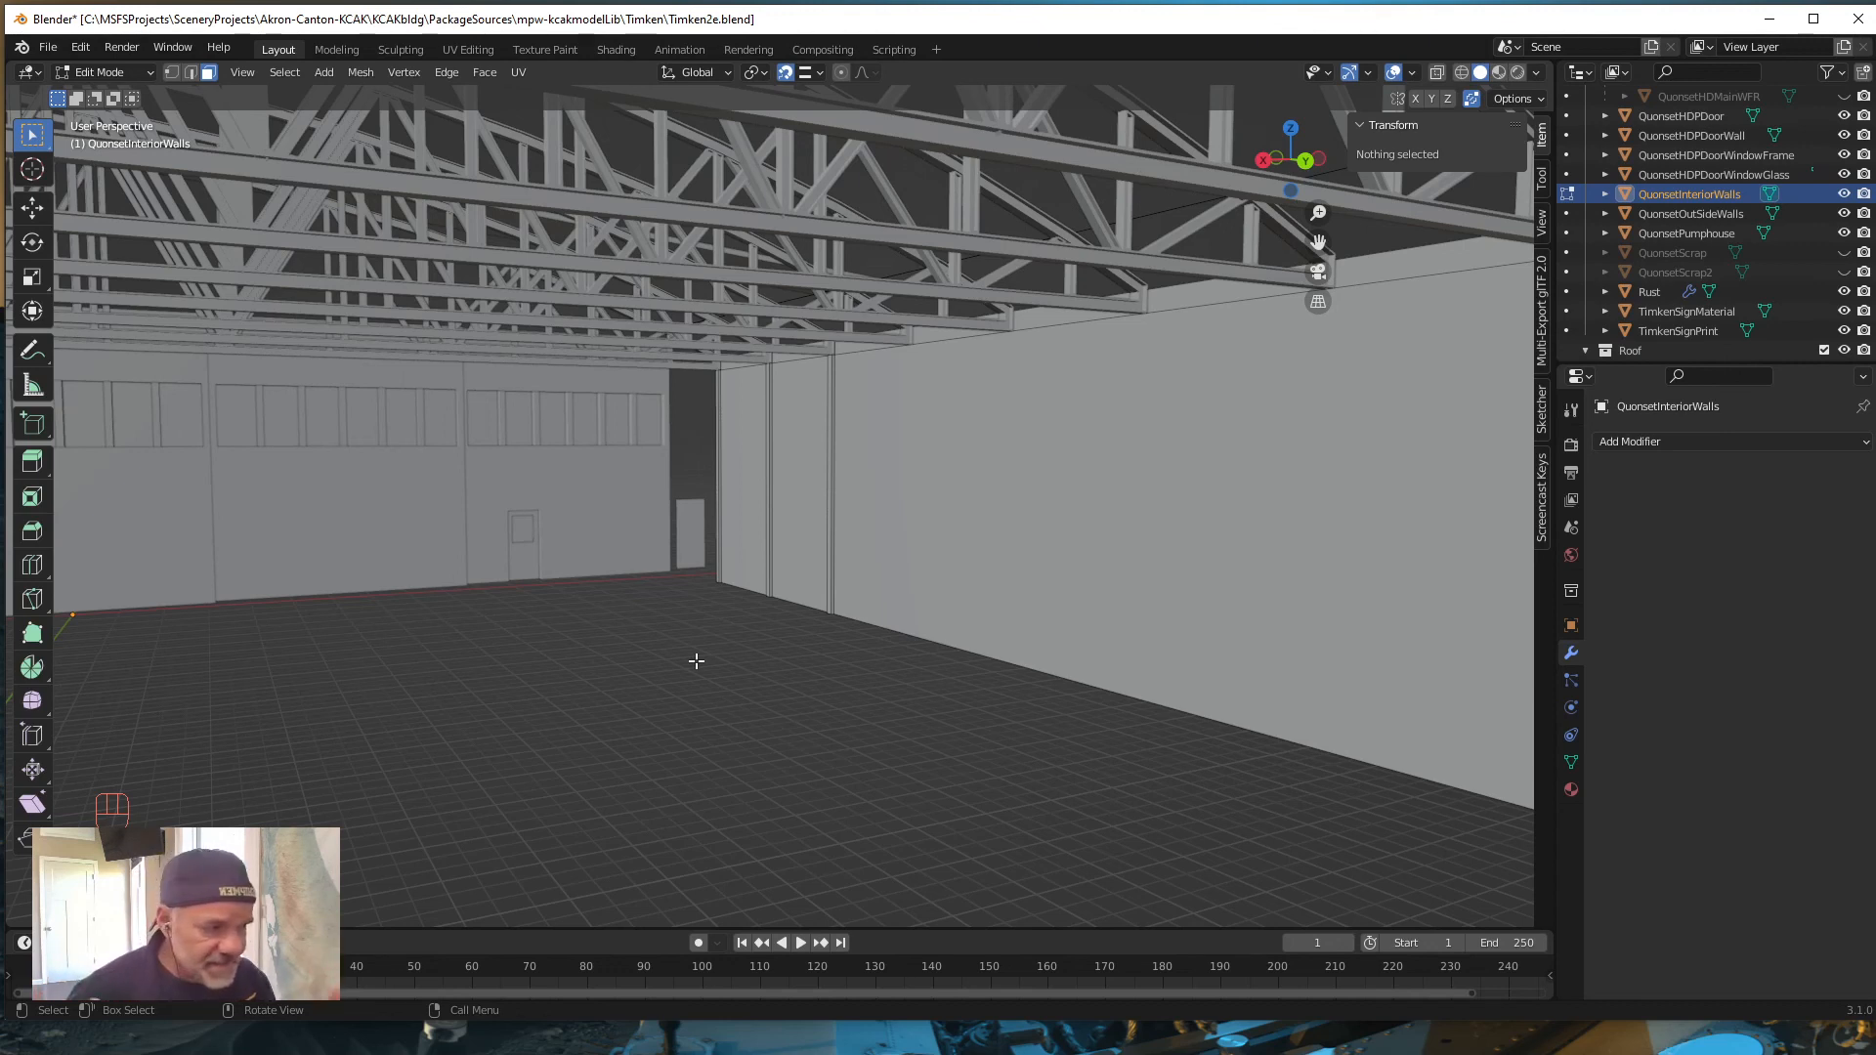
scroll(1749, 221, "up", 4)
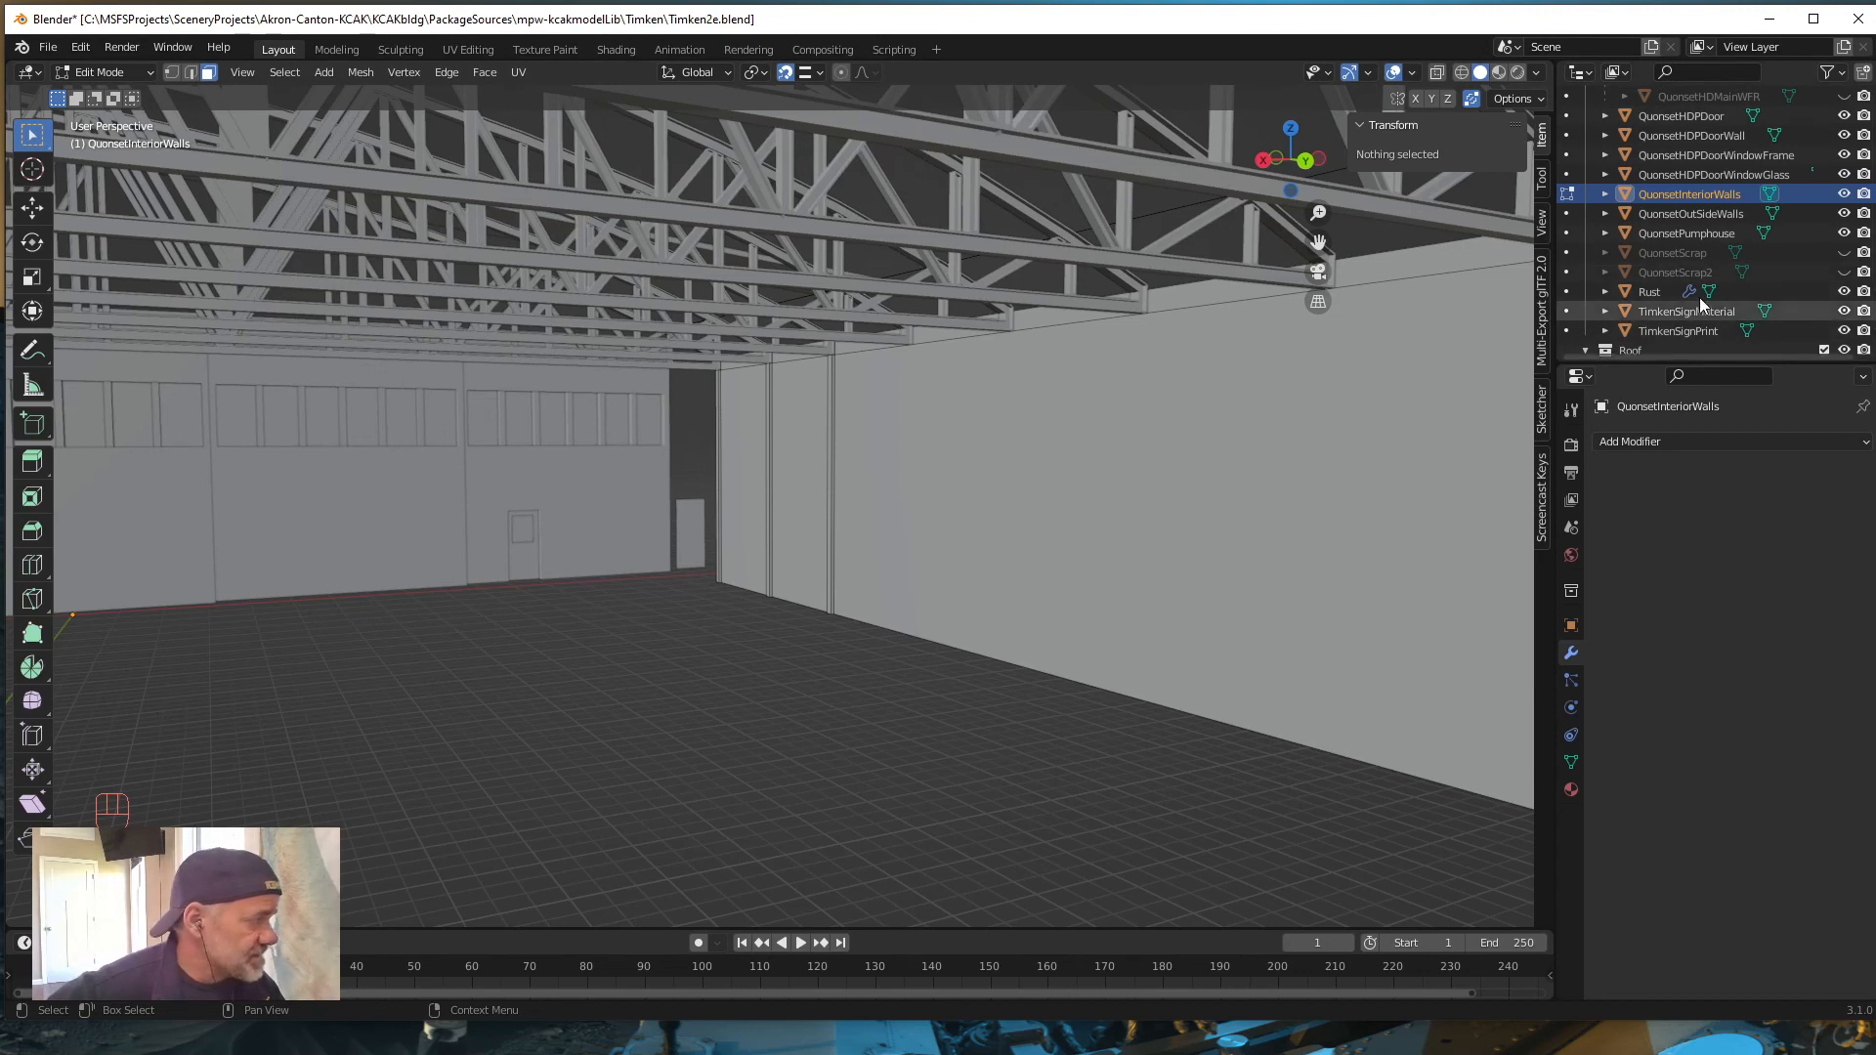
scroll(1754, 230, "up", 7)
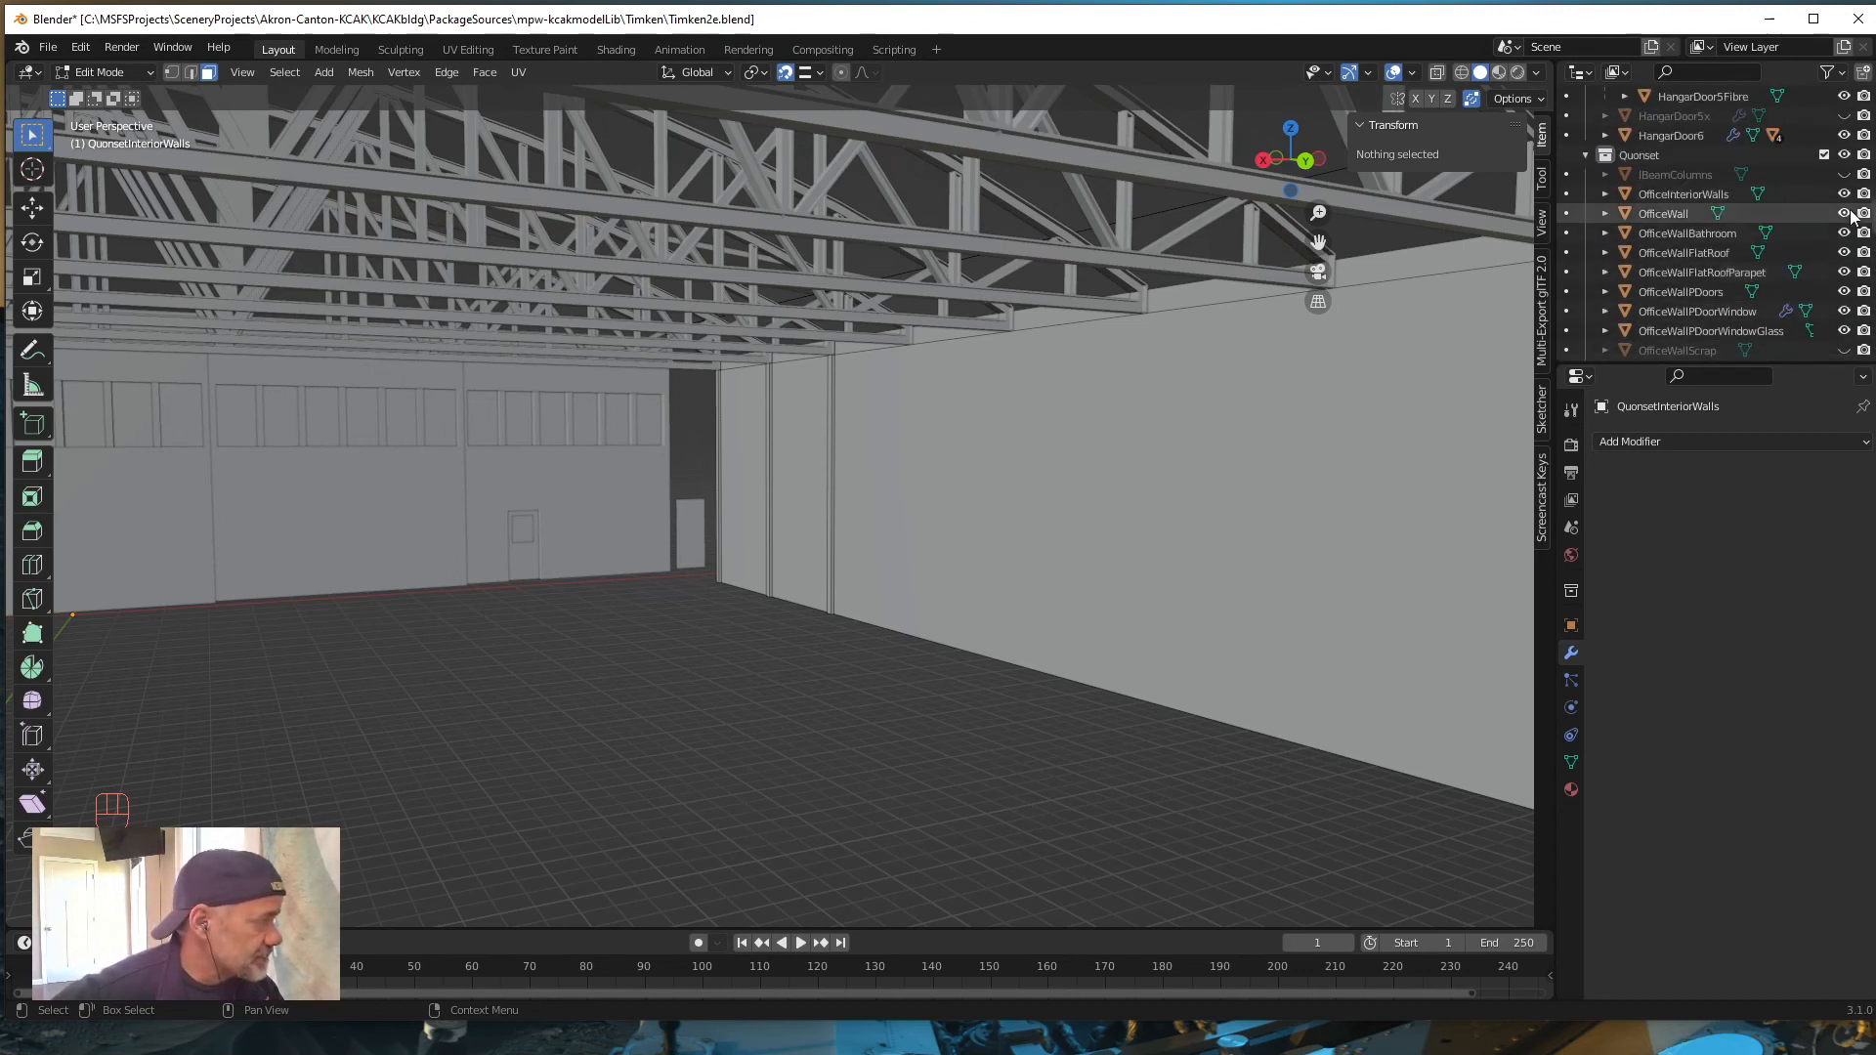
left_click(1844, 174)
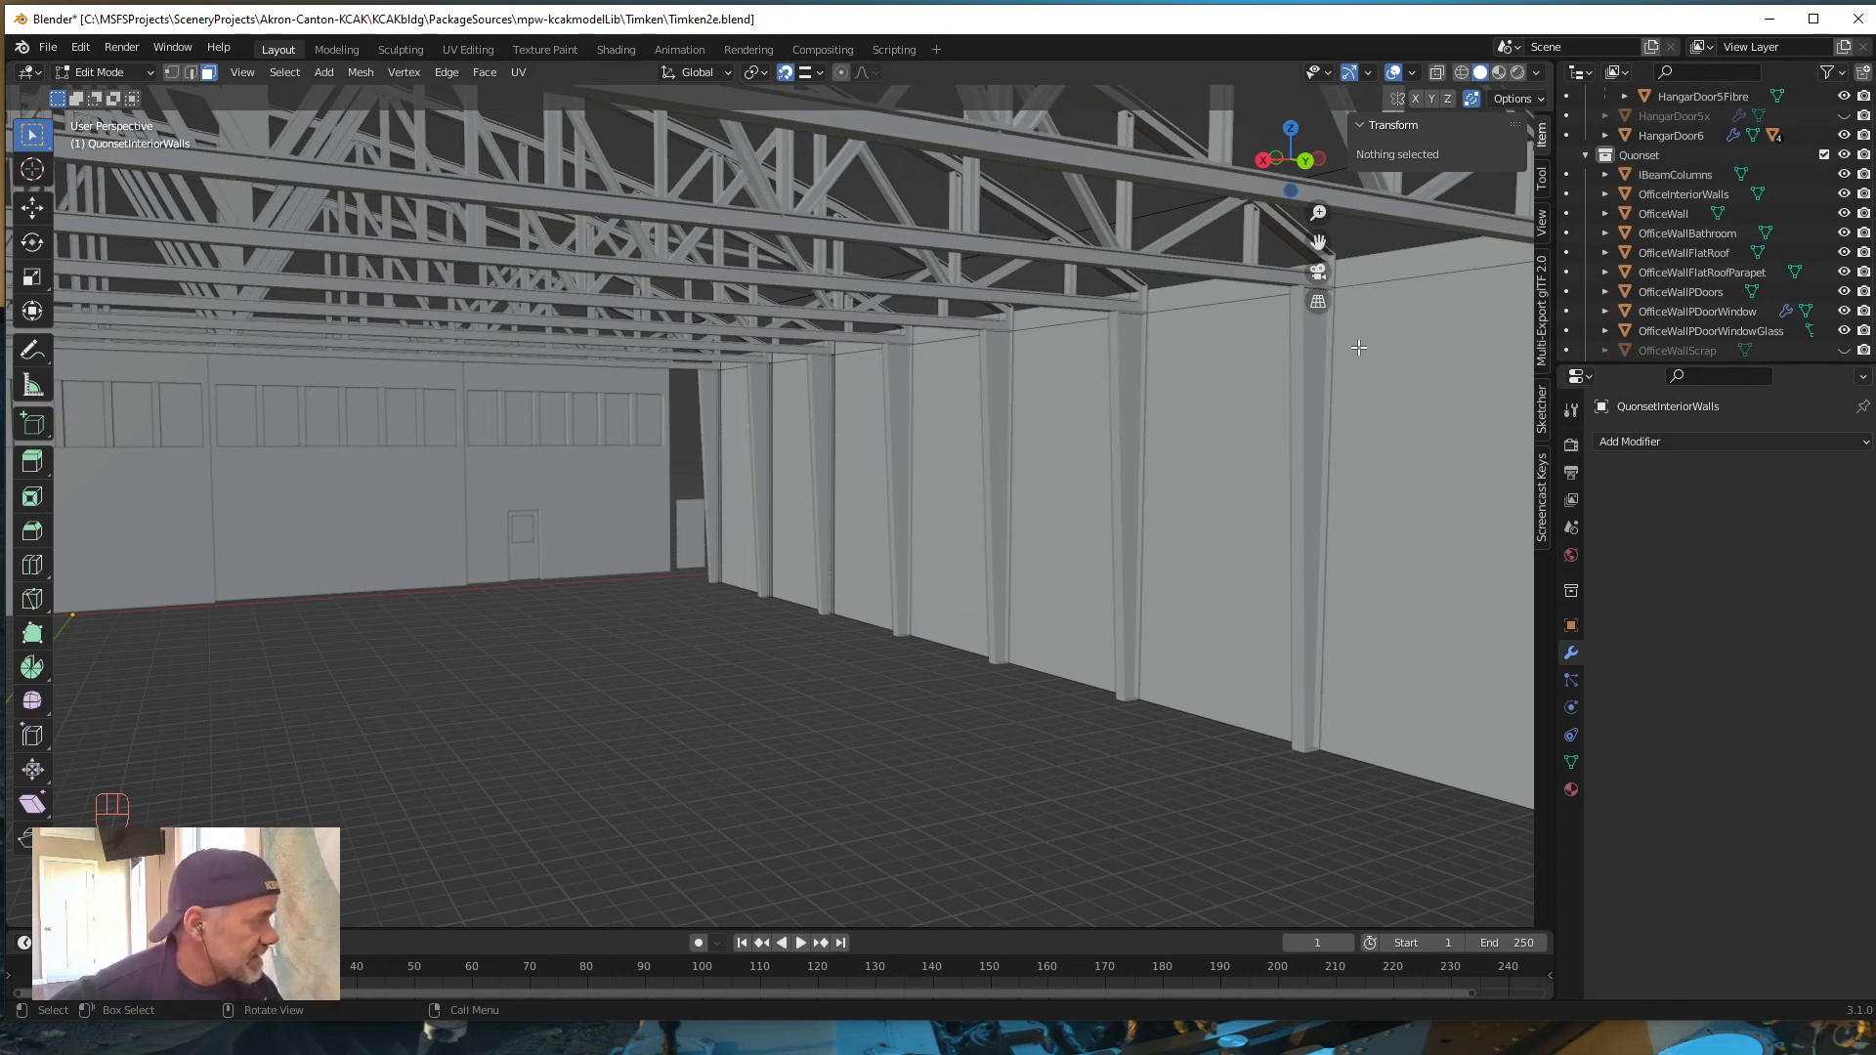
left_click(1845, 174)
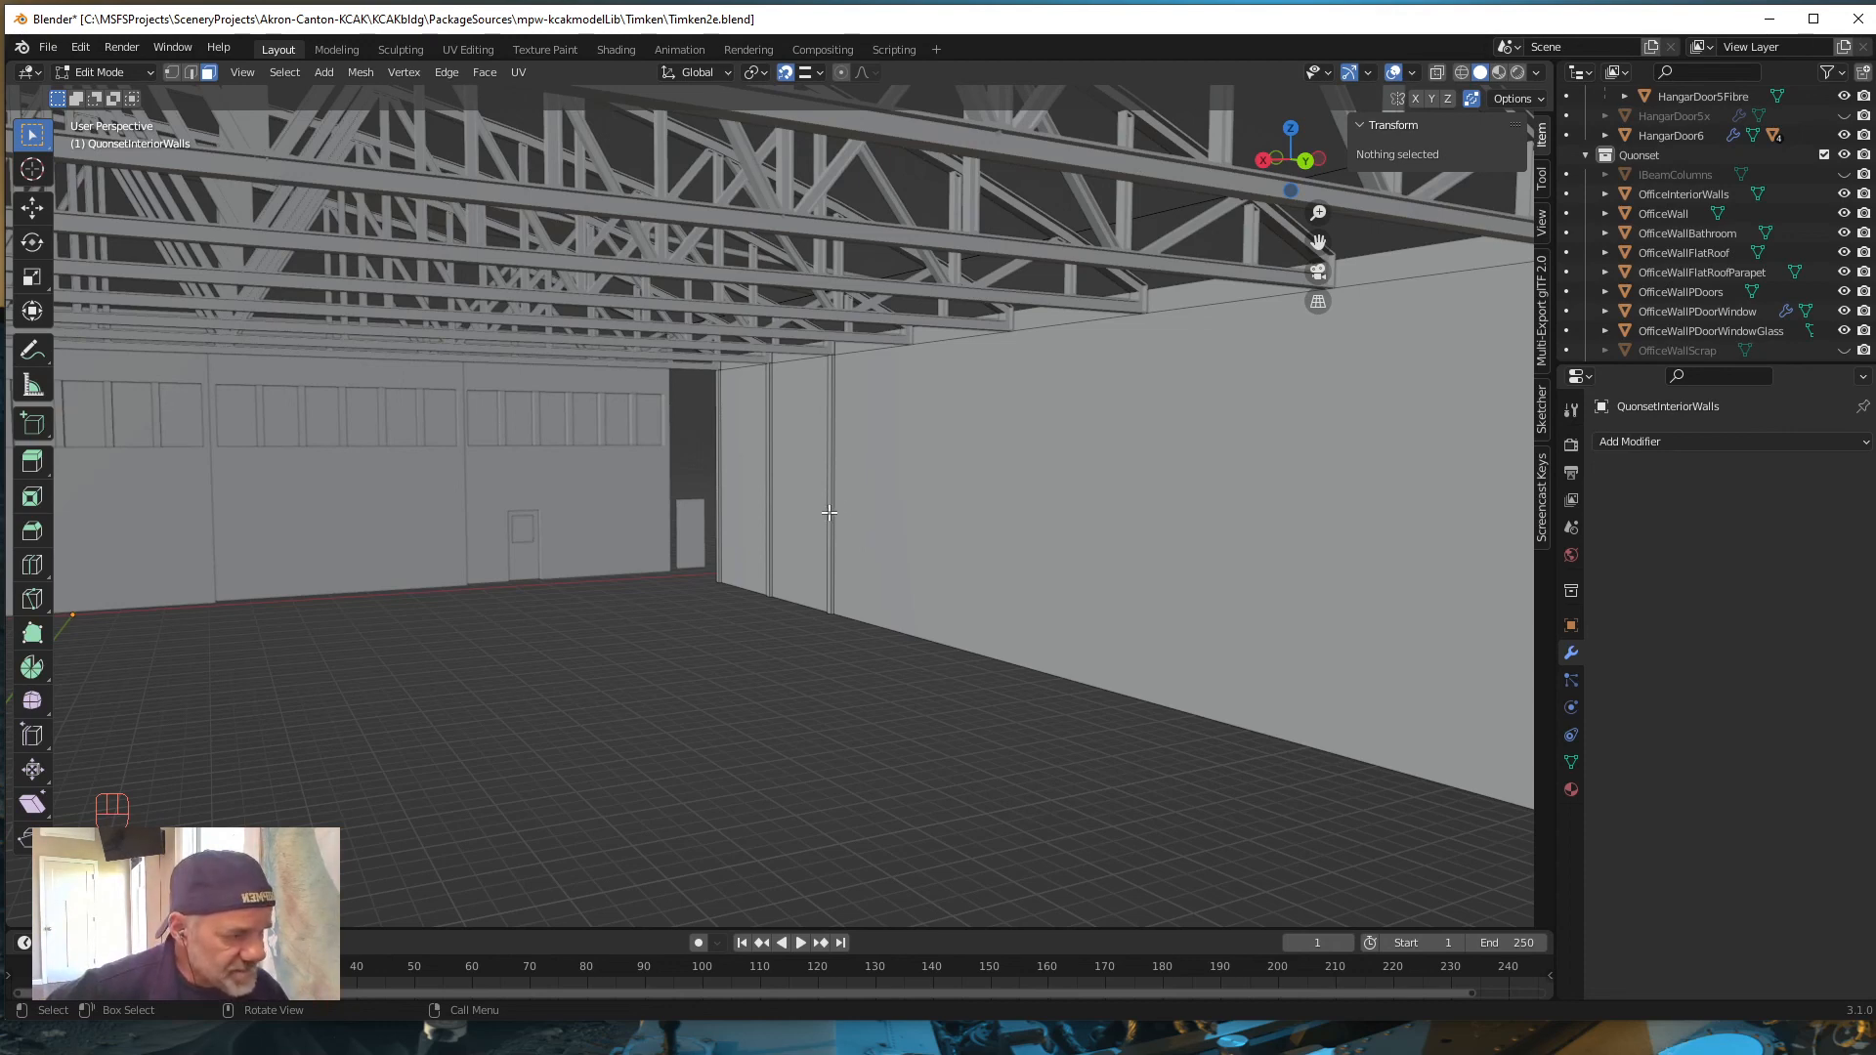
scroll(622, 607, "down", 3)
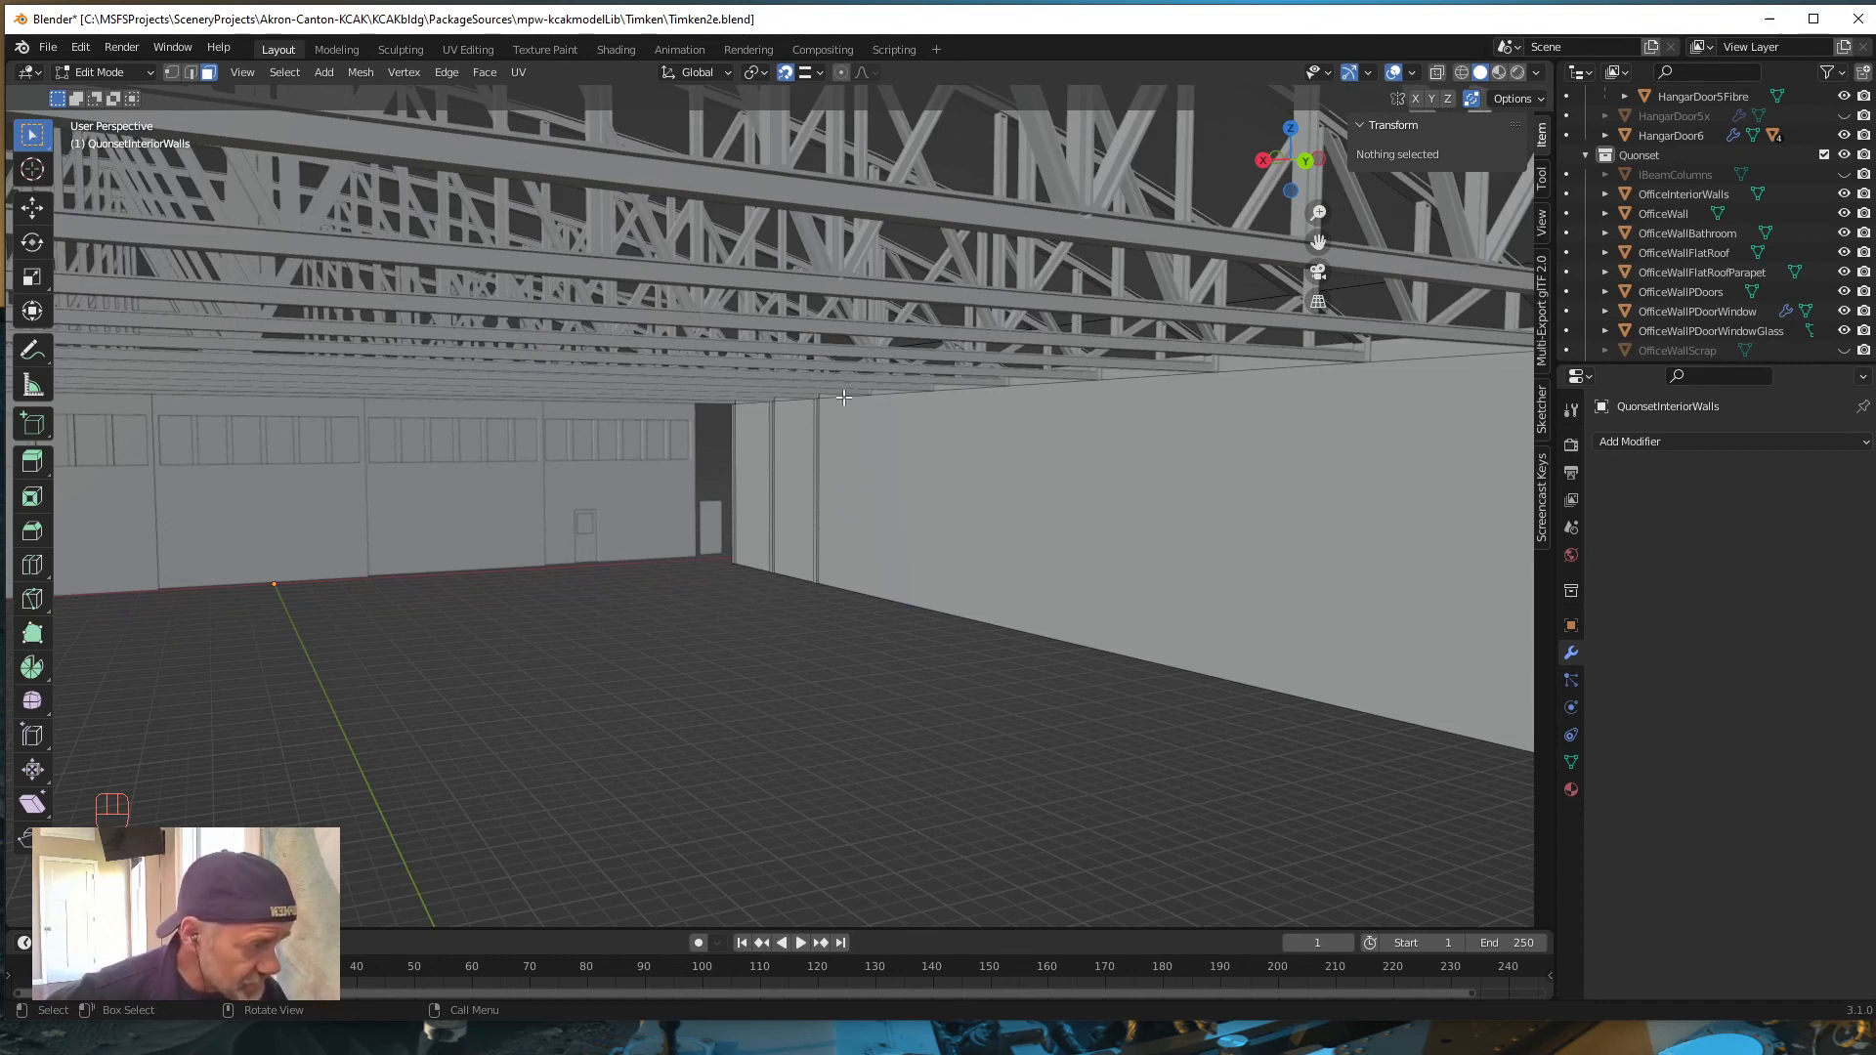
scroll(826, 624, "down", 4)
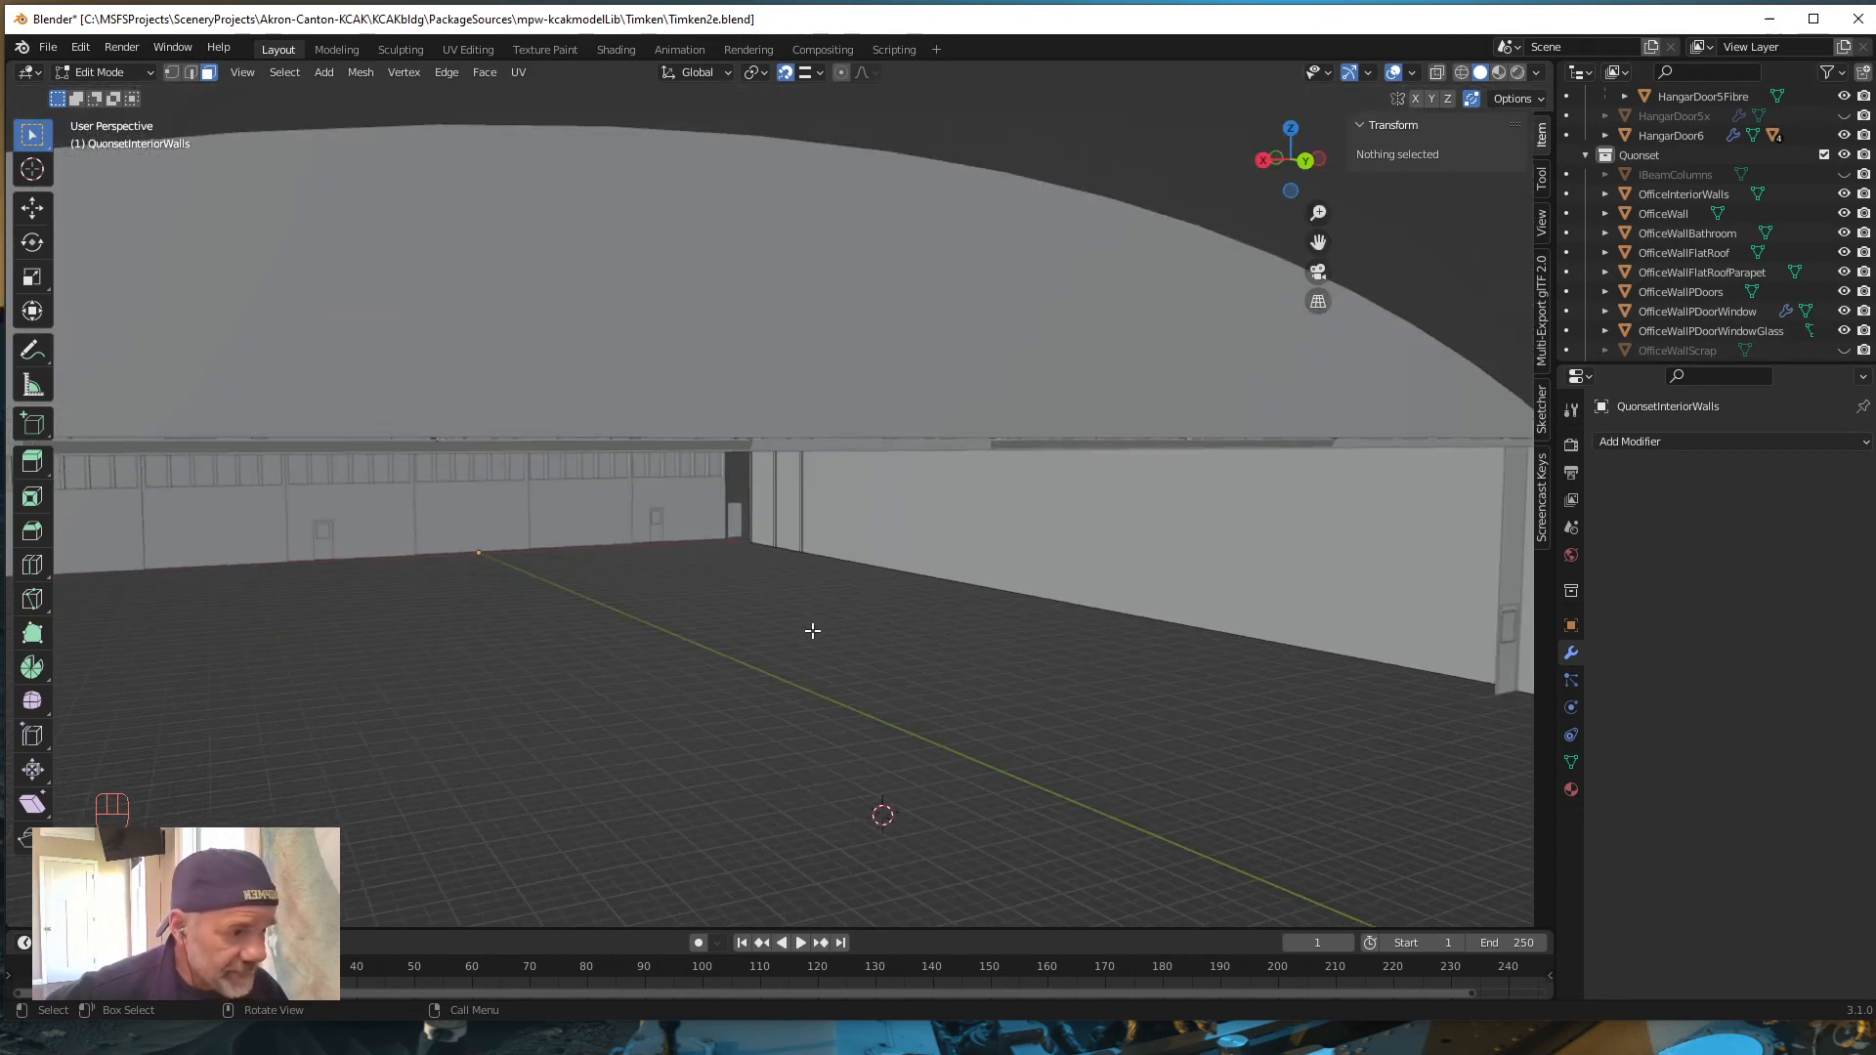
middle_click_drag(800, 653, 746, 673)
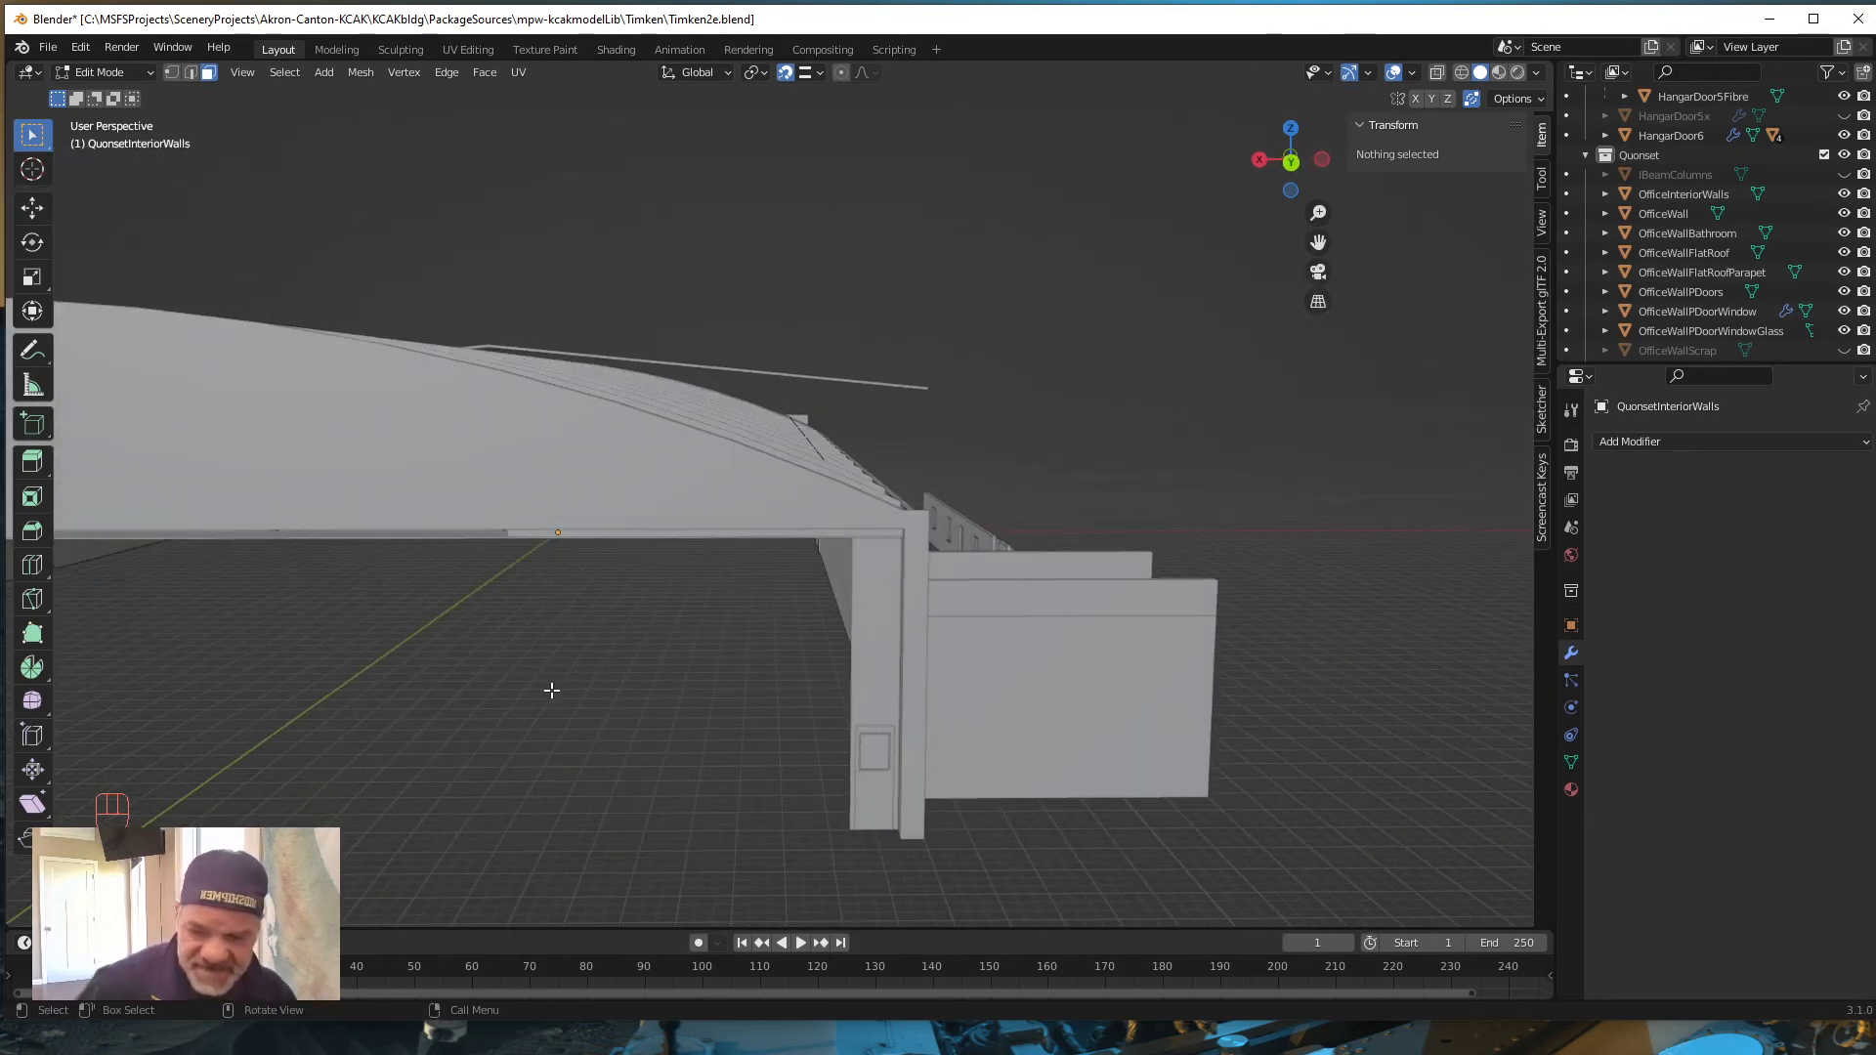
middle_click_drag(511, 699, 858, 591, "shift")
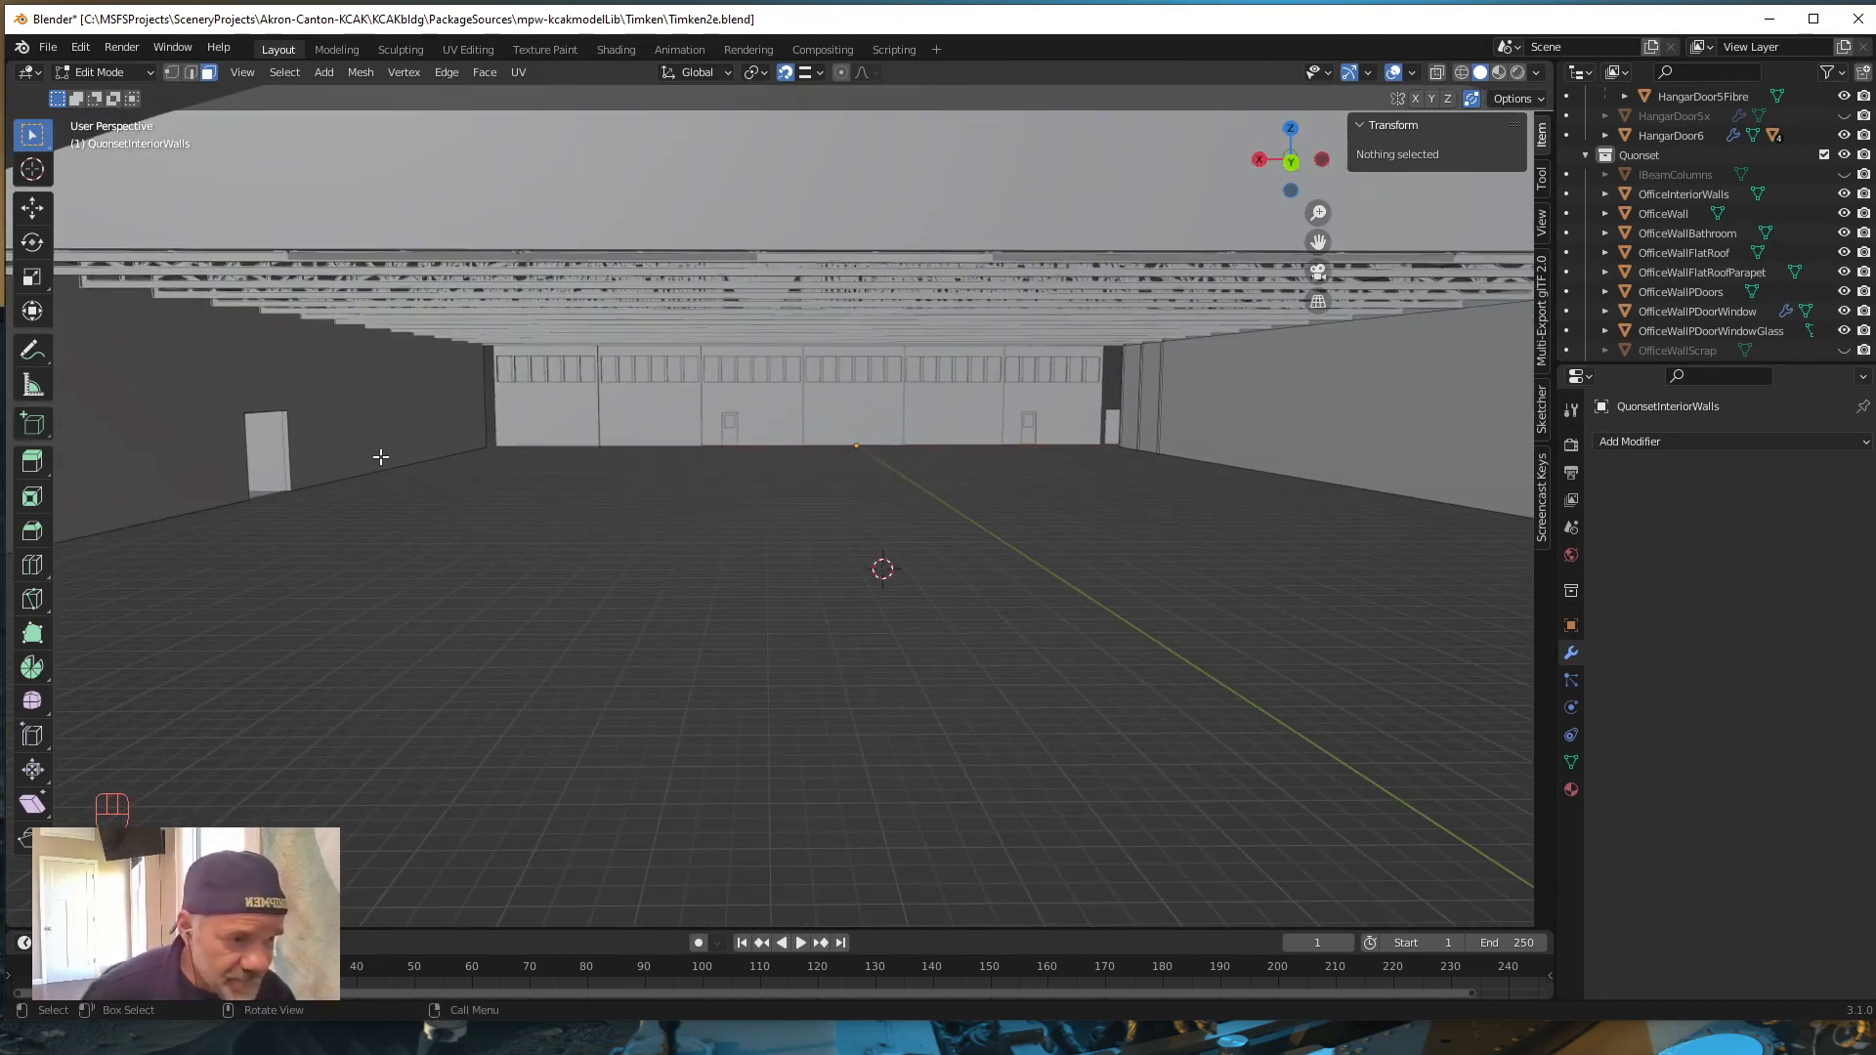